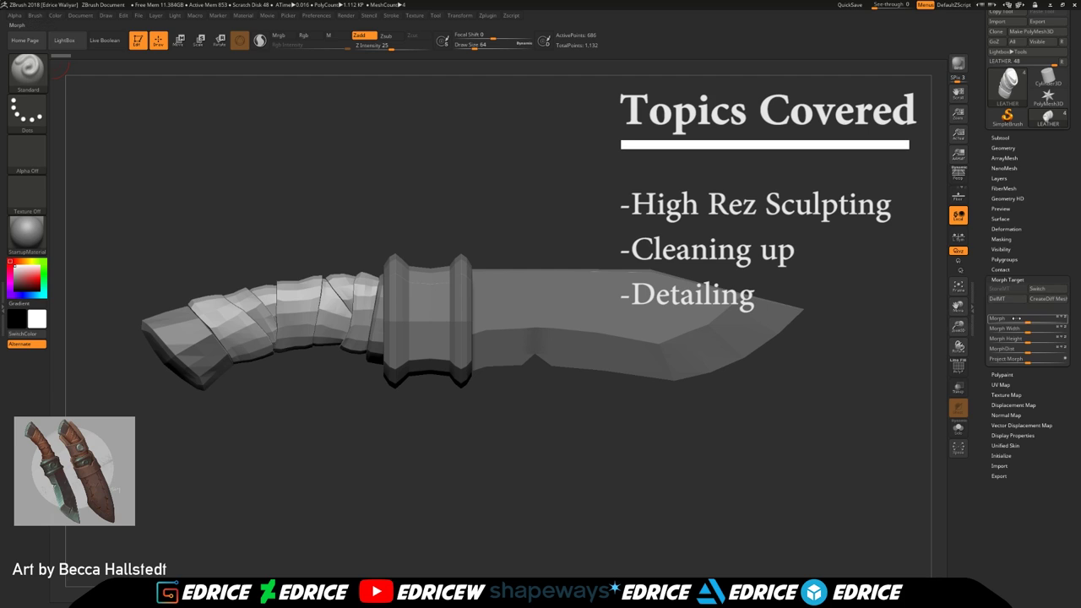
Subdivide the LEATHER handle wrap three times with smoothing enabled
click(1005, 149)
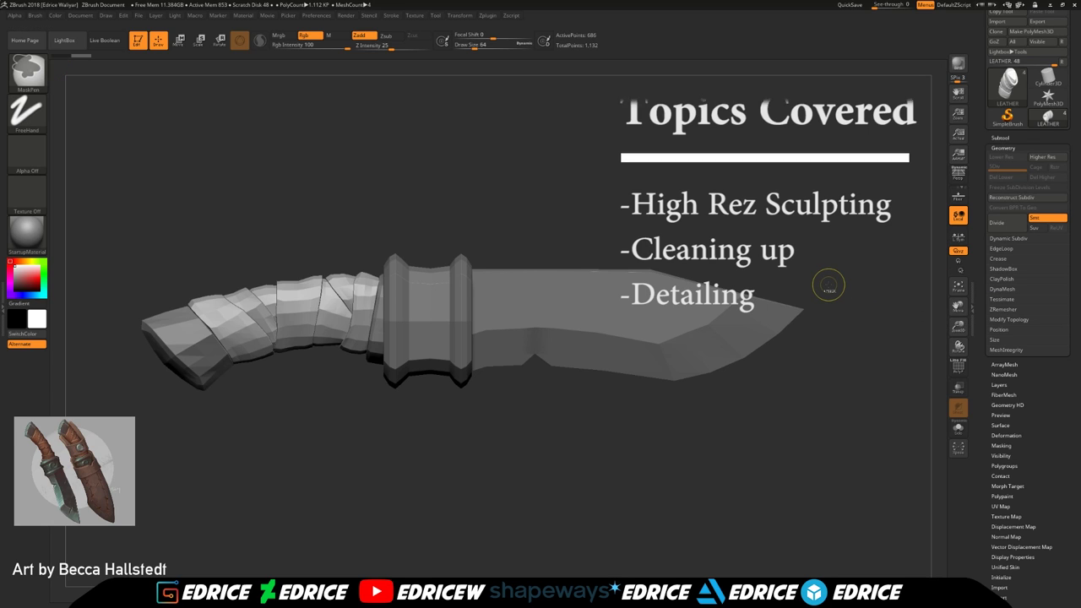
key(ctrl+d)
key(ctrl+d)
key(ctrl+d)
mouse_move(764, 237)
mouse_down()
mouse_move(761, 223)
mouse_move(760, 246)
mouse_up()
Restore the leather wrap's original shape from its morph target at subdivision level 1, store the target again, and return to level 4
click(996, 167)
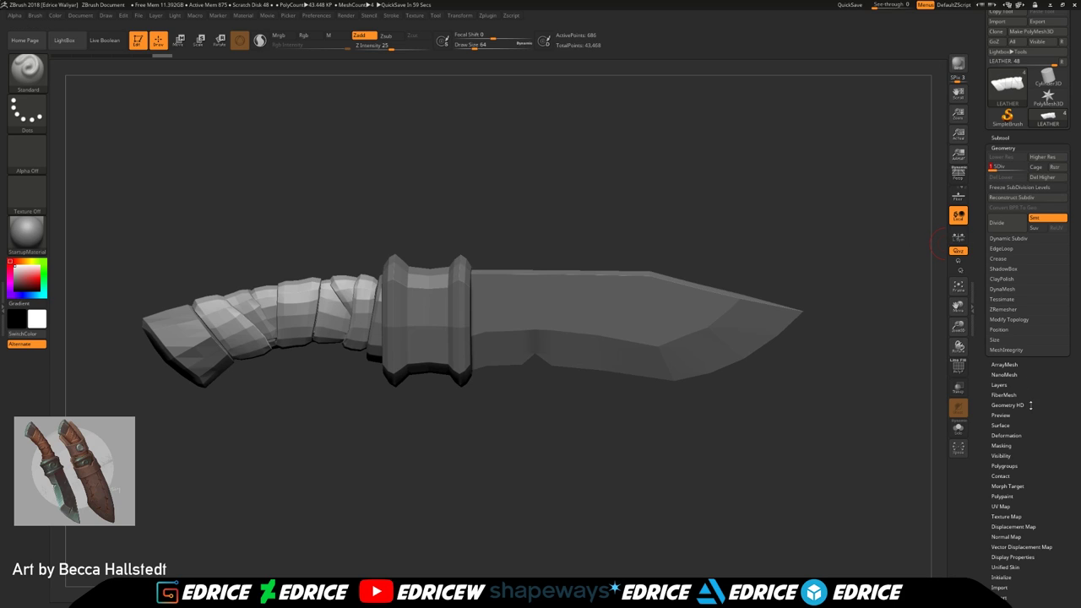
click(1019, 486)
click(1051, 291)
click(1010, 301)
click(1004, 290)
click(1008, 148)
click(1023, 168)
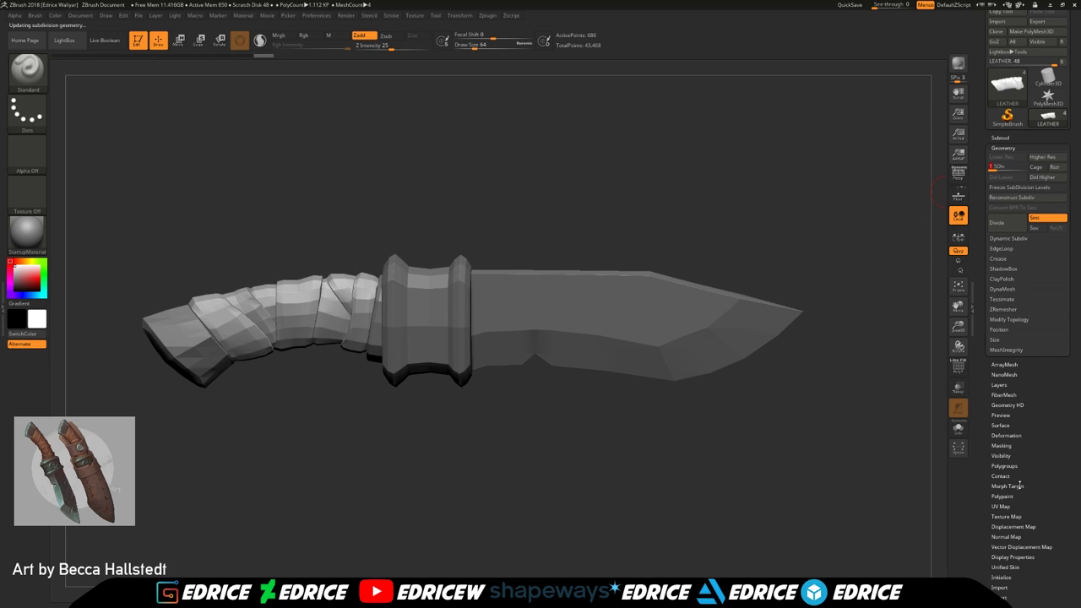
Repeat the morph target restore on the leather wrap's lowest level to recover more volume, ending at level 4
click(1019, 486)
click(1051, 290)
click(1013, 301)
click(1009, 291)
click(1010, 148)
click(1022, 167)
drag(774, 220, 792, 238)
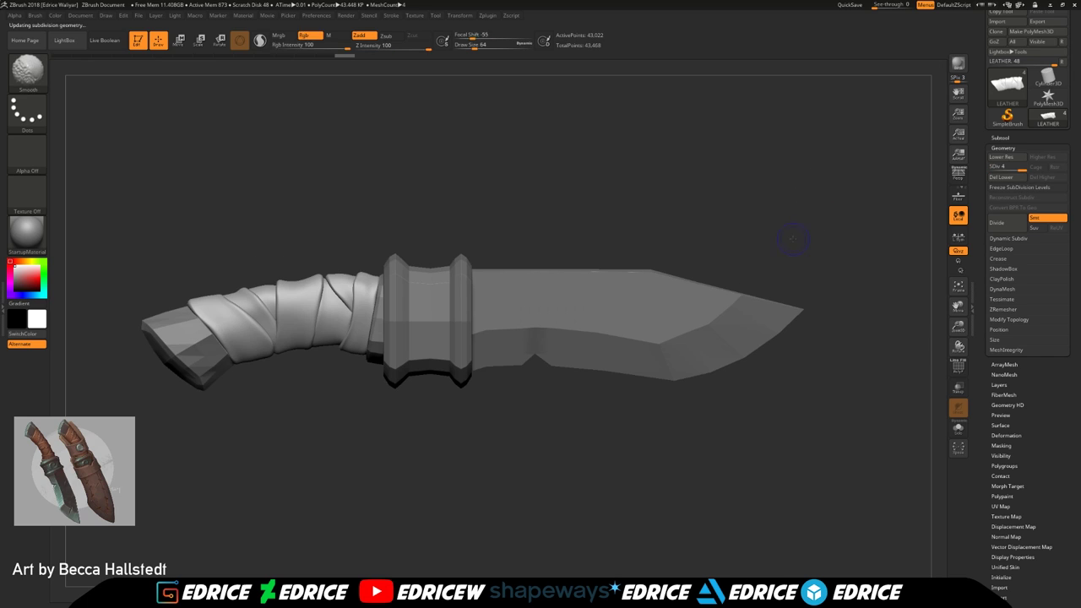
Select the BLADE subtool and store a morph target of its base shape
click(1001, 138)
click(1007, 159)
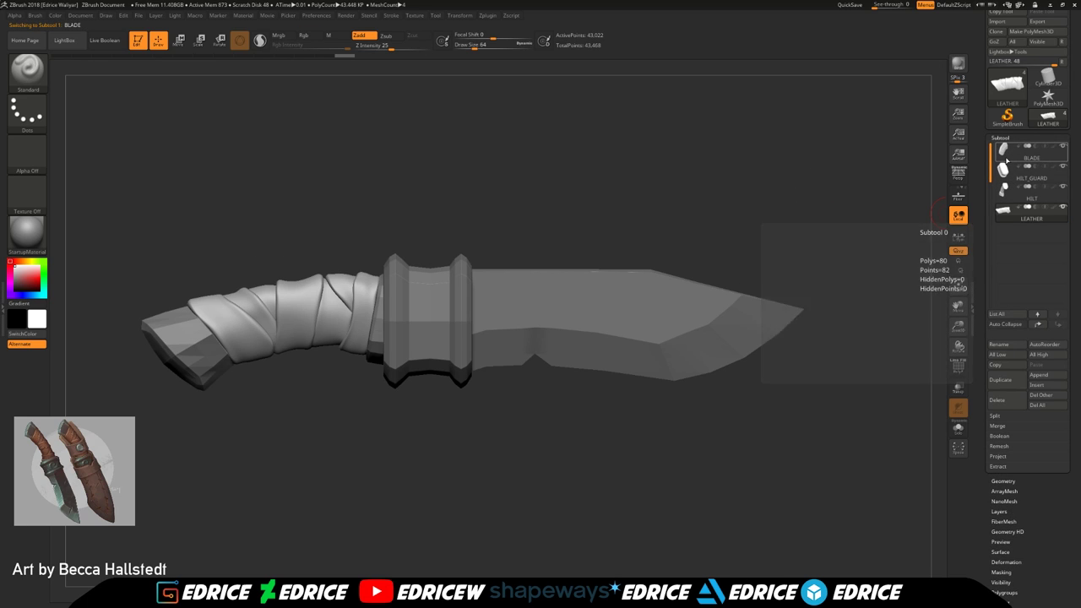
click(1023, 482)
click(1007, 441)
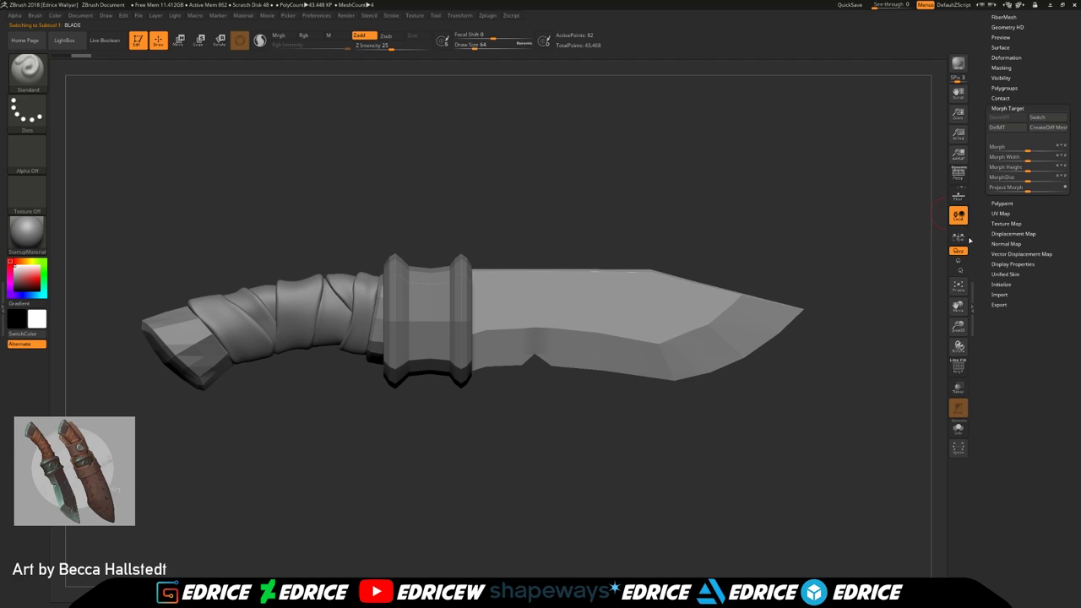
Subdivide the blade three times with smoothing enabled
key(ctrl)
key(ctrl+d)
drag(1030, 87, 1024, 252)
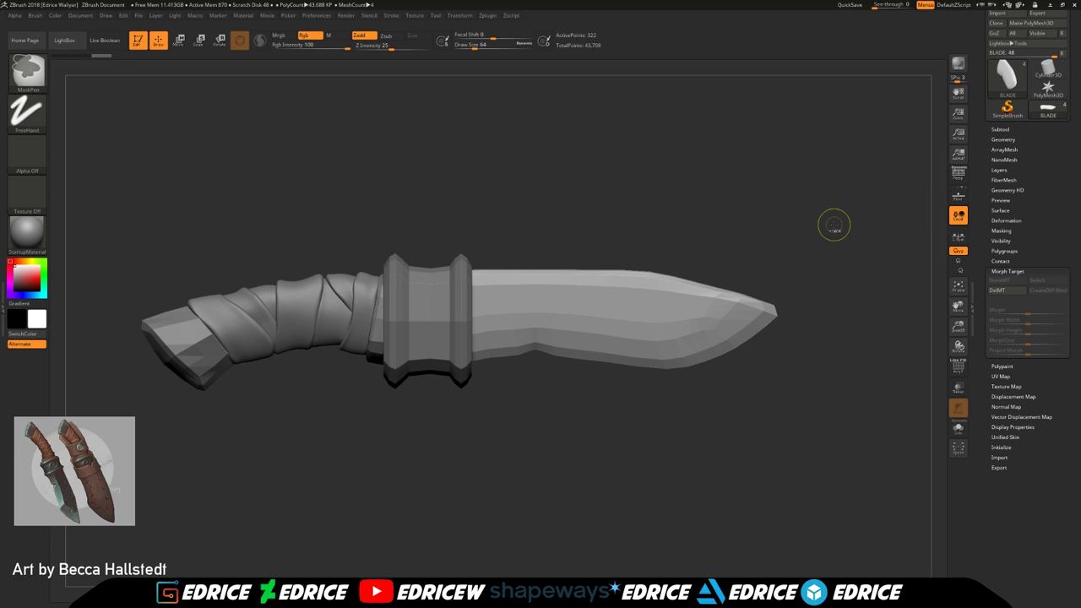
key(ctrl+d)
key(ctrl+d)
Switch the blade to its stored morph target at subdivision level 1 and go back up to level 4
click(1003, 140)
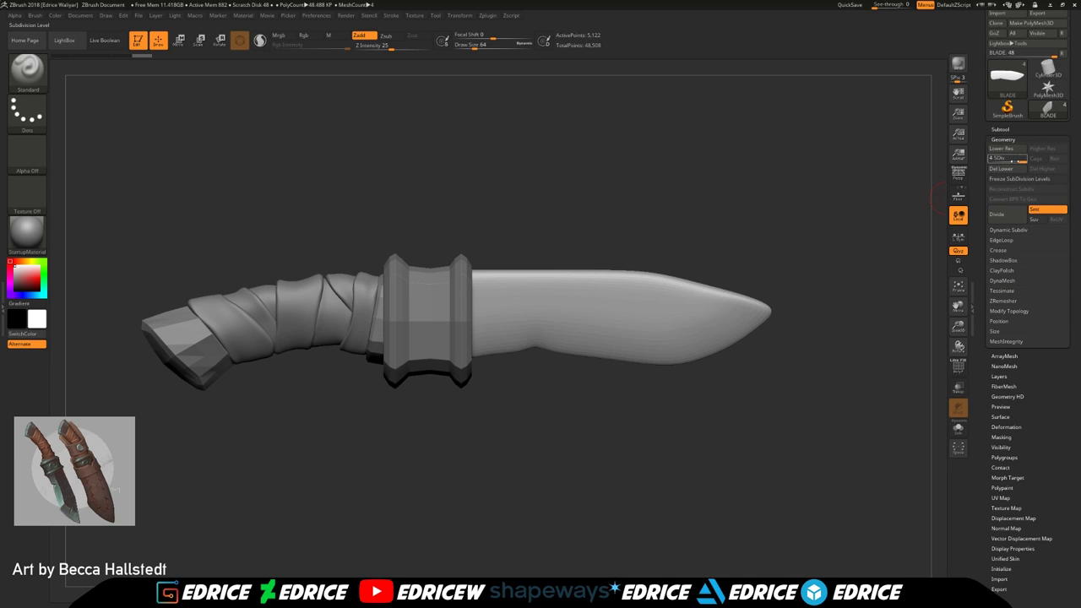
click(991, 159)
click(1022, 477)
click(1042, 281)
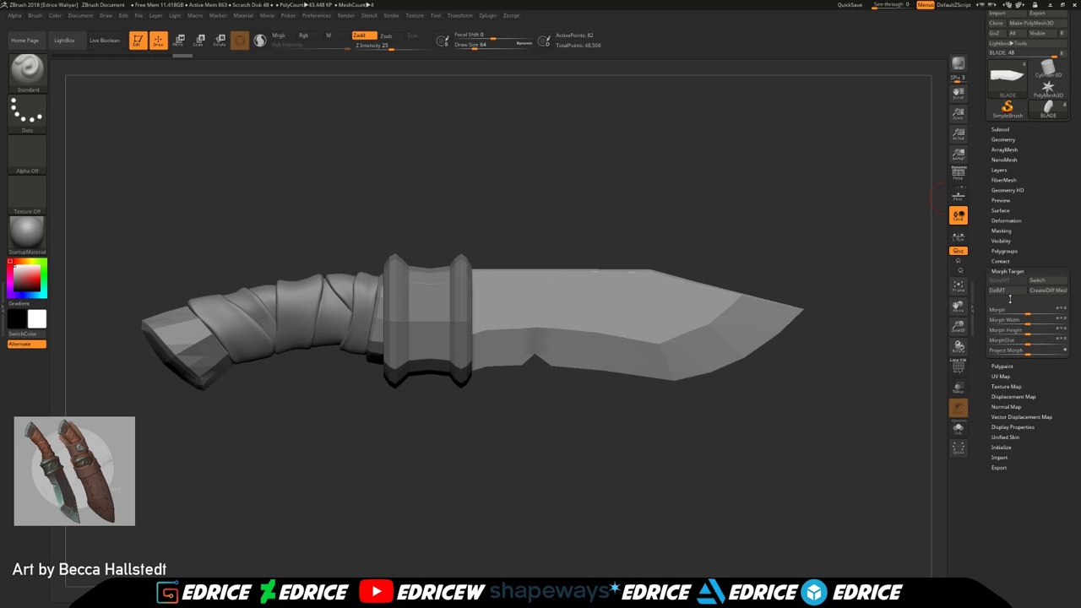
click(1006, 140)
click(1023, 158)
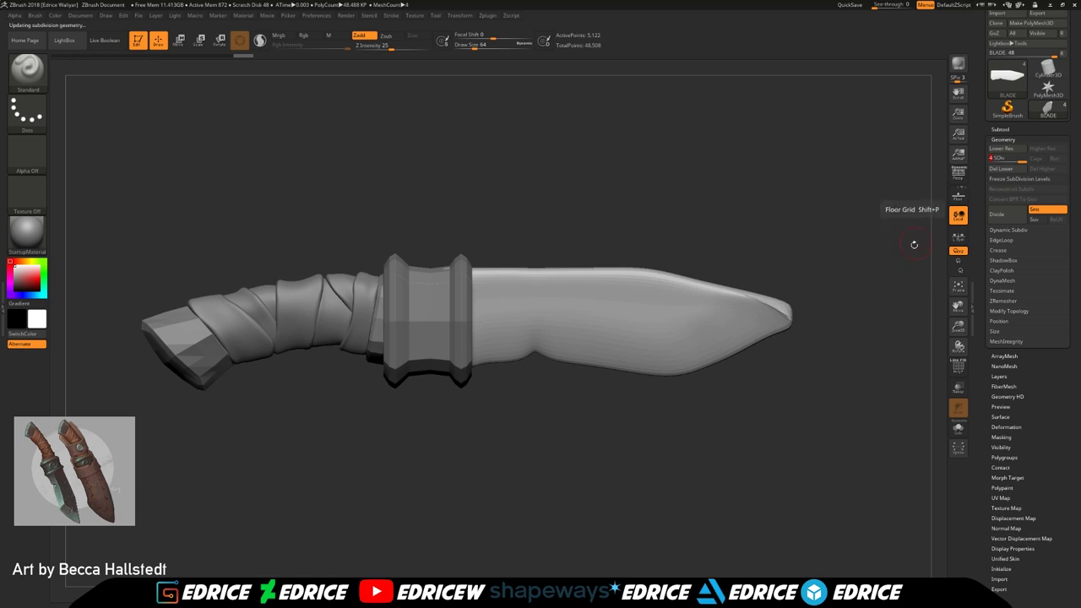
drag(919, 239, 902, 270)
Switch the blade's morph target again at its lowest level, delete and re-store the target, and return to level 4
click(992, 159)
click(1012, 458)
click(1019, 475)
click(1047, 282)
click(998, 289)
click(999, 279)
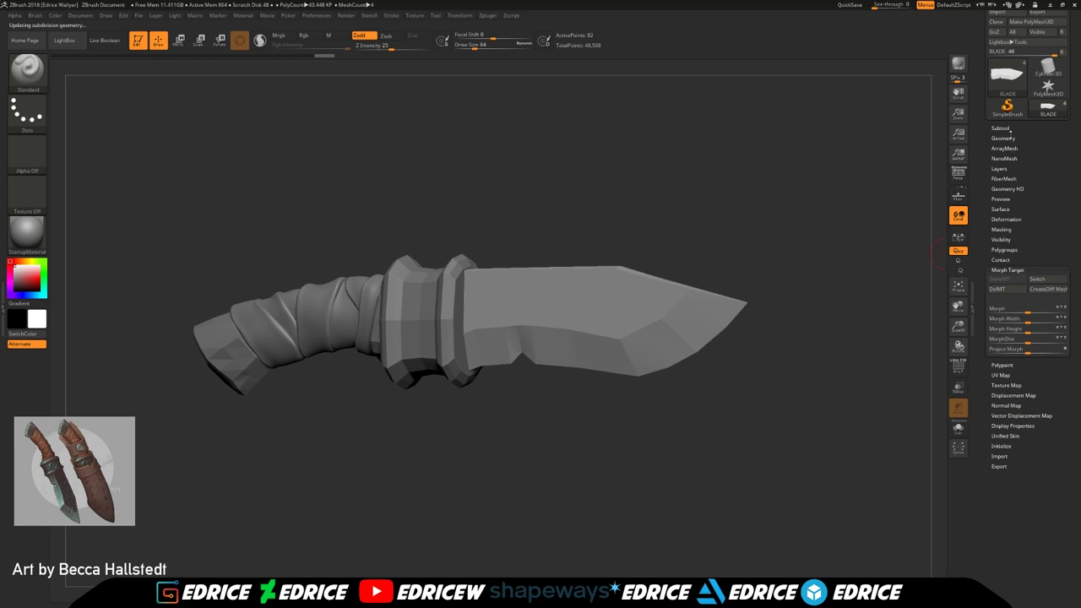
click(1004, 140)
click(1003, 158)
key(d)
key(d)
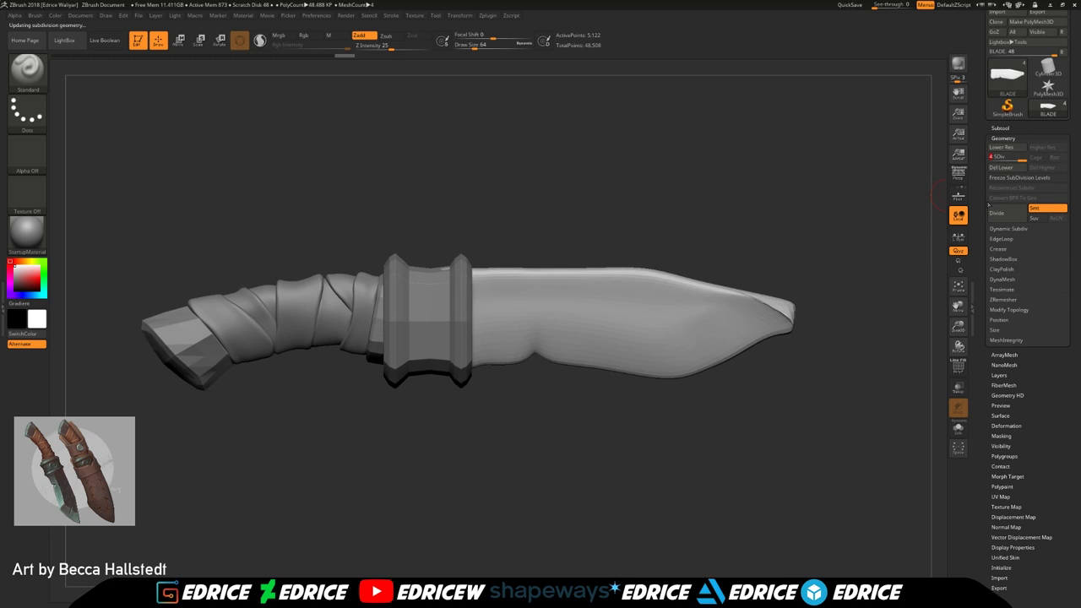
Delete the blade's higher subdivision levels and switch it back to the stored morph target
click(992, 159)
click(1049, 168)
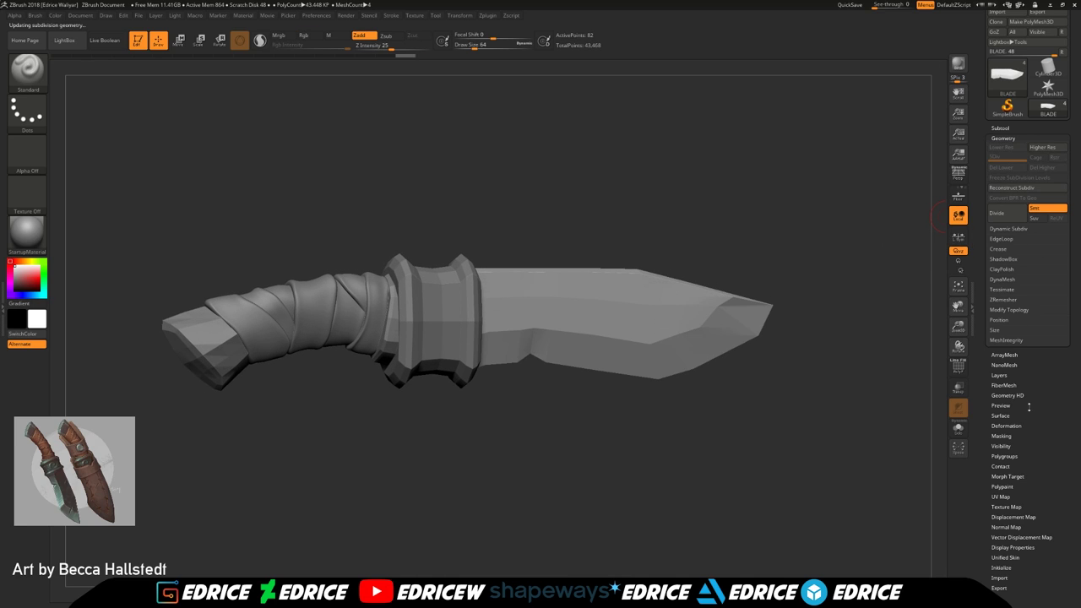
click(1019, 477)
click(1045, 281)
Divide the blade once without smoothing, show its polyframe, and re-enable Smt
click(1003, 137)
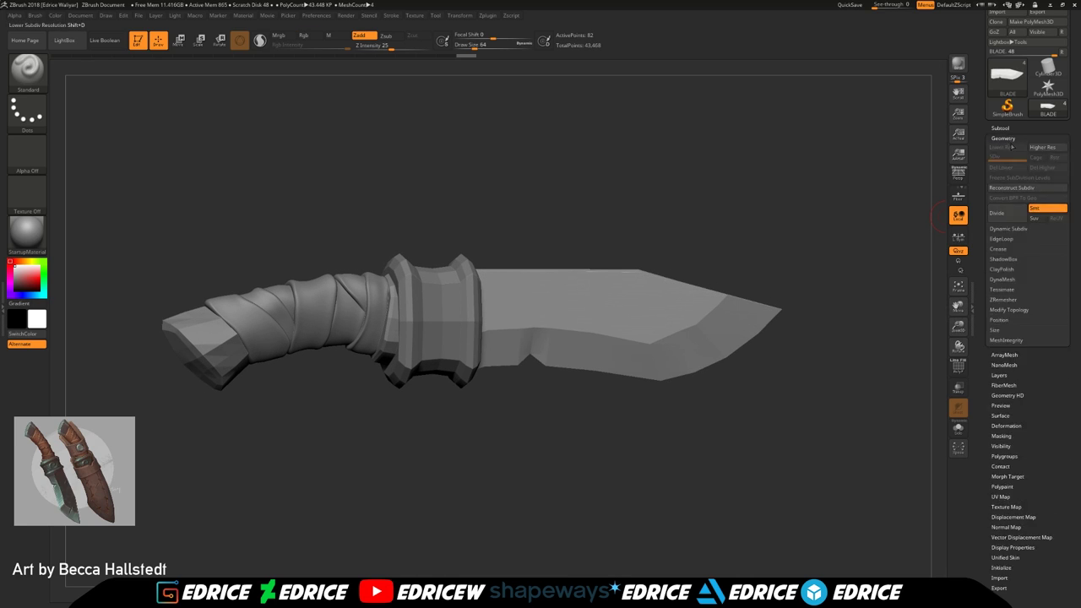
click(1012, 219)
click(957, 366)
drag(958, 327, 960, 371)
drag(959, 306, 934, 314)
click(1037, 209)
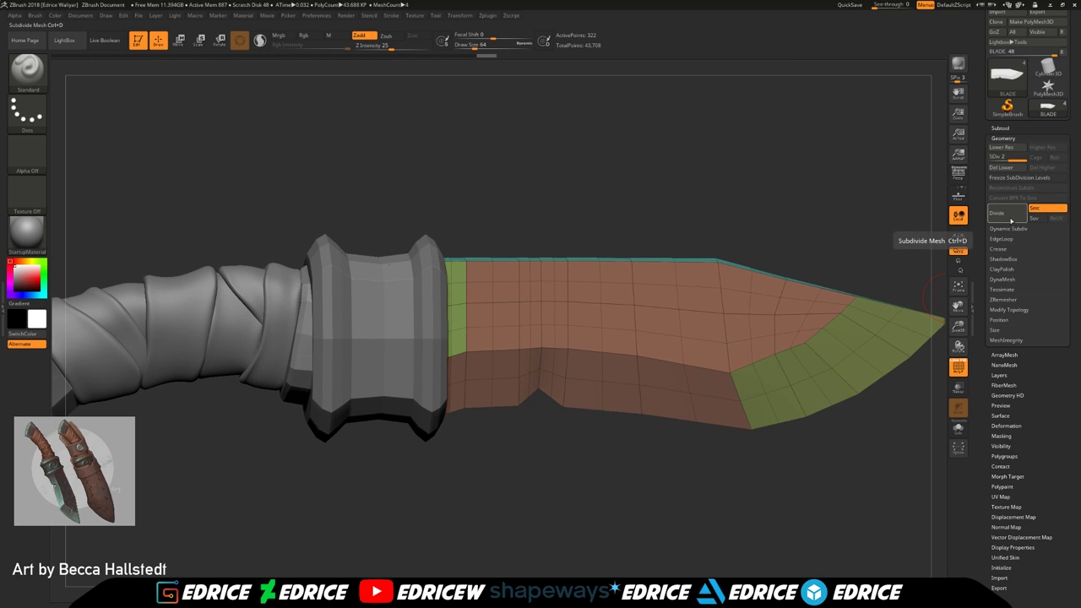
Divide the blade two more times to reach subdivision level 4
click(1010, 220)
mouse_move(920, 221)
mouse_down()
mouse_move(861, 228)
mouse_move(932, 212)
mouse_up()
click(1008, 215)
click(1046, 214)
click(1050, 213)
Restore the blade's level 1 shape from the morph target, store a fresh target, and raise the blade back to level 4
click(993, 158)
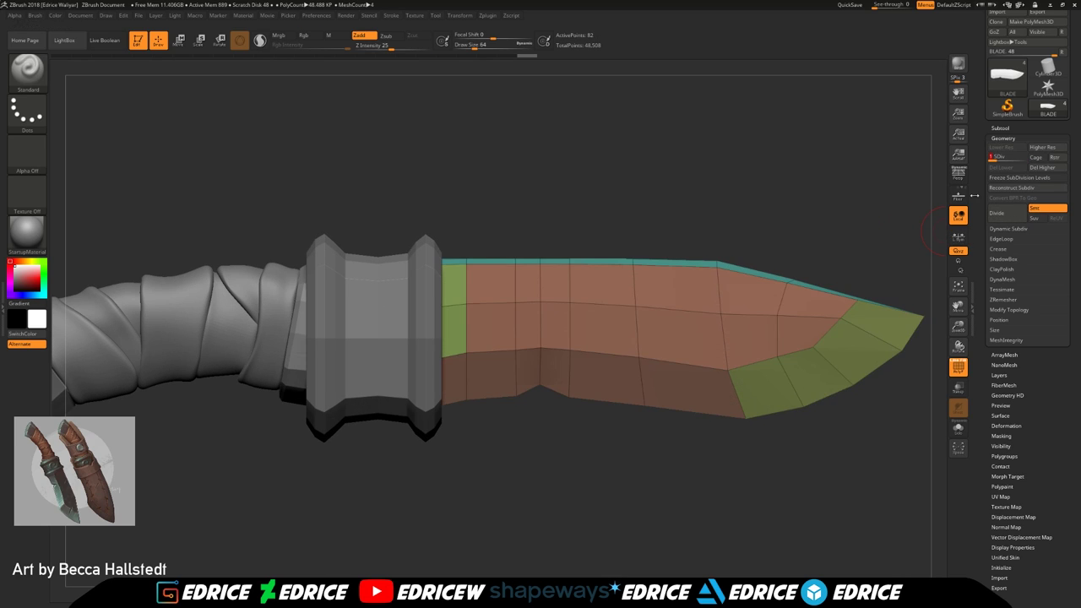
click(1026, 477)
click(1042, 280)
click(1006, 290)
click(1005, 281)
click(1003, 138)
click(1000, 158)
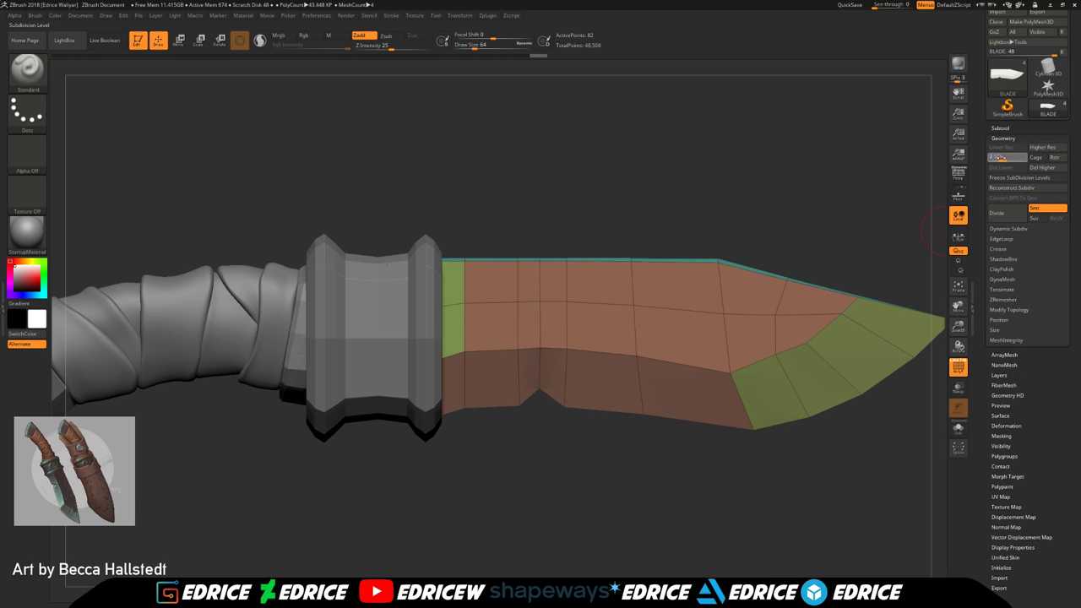
click(1021, 158)
Repeat the level 1 morph target switch and re-store on the blade, finishing at subdivision level 4
click(993, 158)
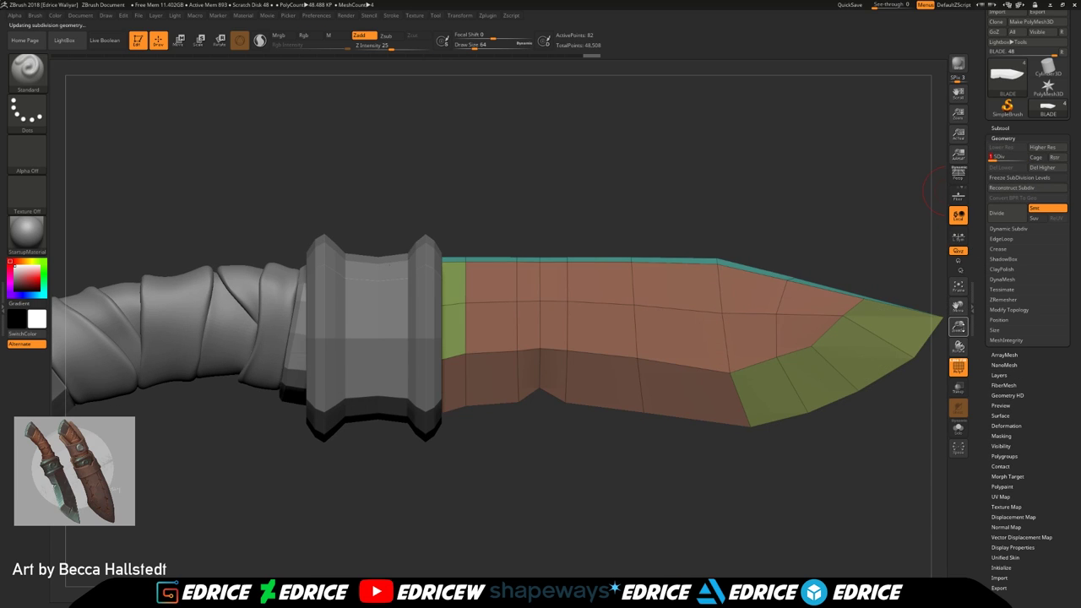
alt+drag(948, 191, 941, 152)
click(1019, 476)
click(1039, 280)
click(1011, 291)
click(1008, 280)
click(1003, 139)
click(1022, 158)
drag(924, 230, 898, 247)
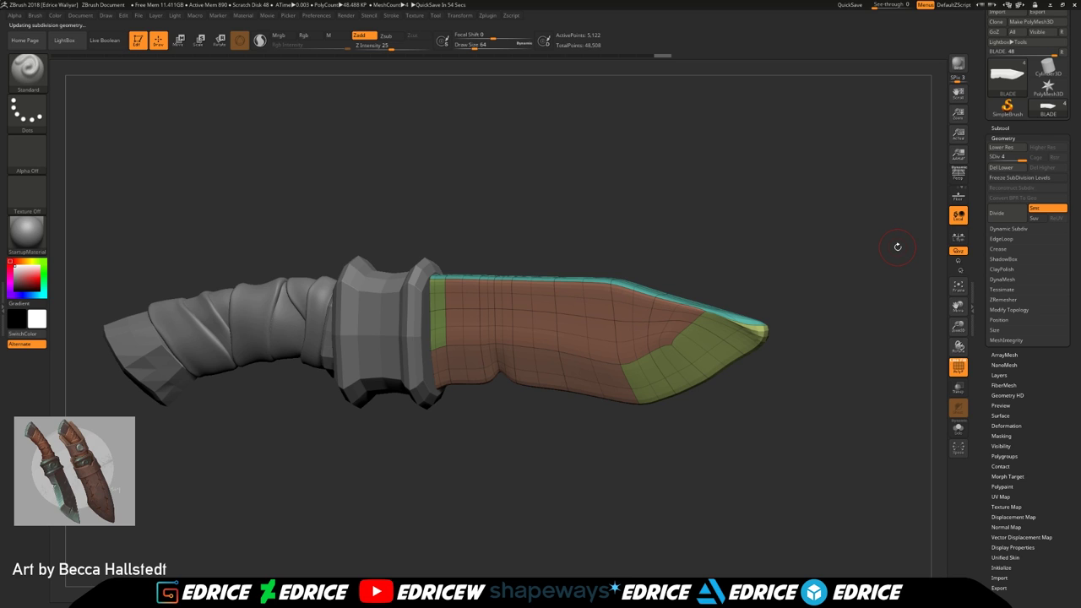
Hide the polyframe on the blade and choose the hPolish brush
drag(958, 326, 958, 358)
drag(958, 306, 814, 320)
click(958, 367)
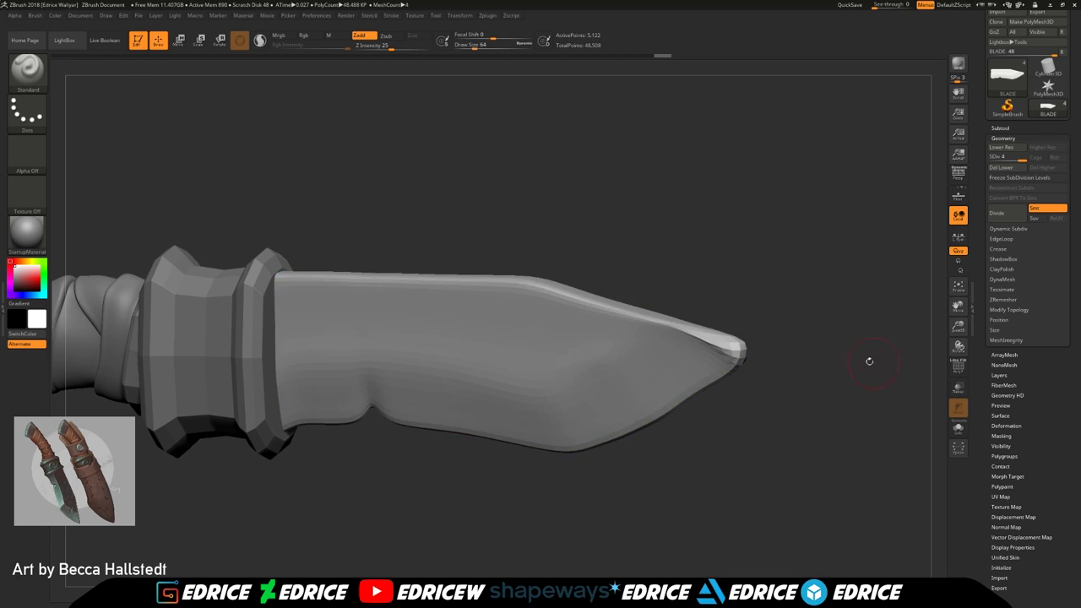
shift+drag(886, 367, 861, 366)
click(32, 88)
click(444, 259)
Flatten the blade's tip with short hPolish strokes
drag(731, 255, 719, 282)
drag(715, 352, 696, 361)
mouse_move(759, 340)
mouse_down()
mouse_move(727, 369)
mouse_move(751, 363)
mouse_move(669, 346)
mouse_move(726, 366)
mouse_up()
drag(775, 346, 761, 349)
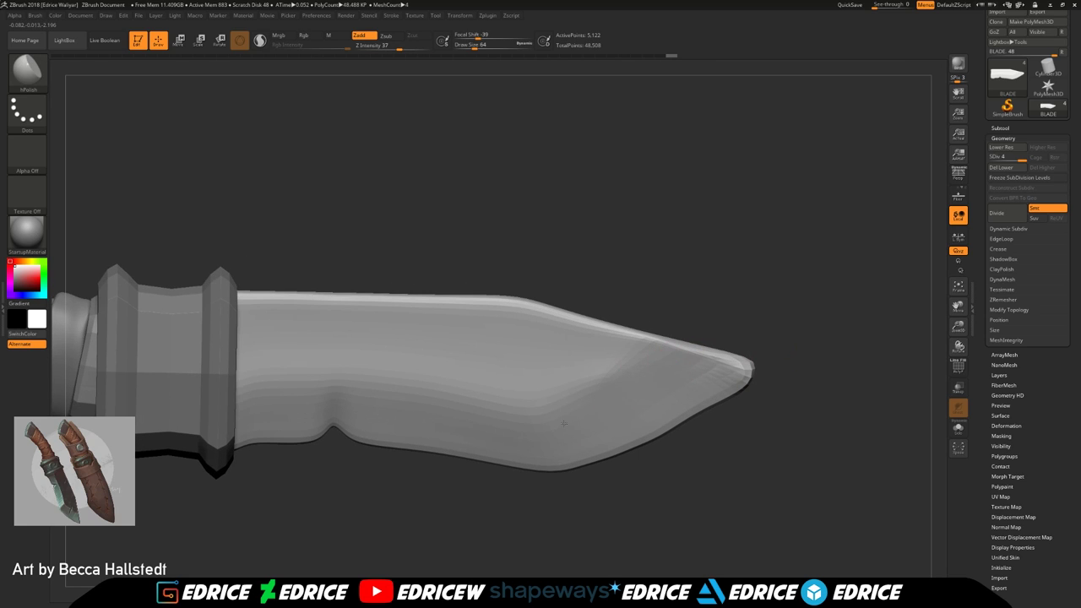
Examine the blade's wireframe and polygroups around the tip and spine from several angles
click(958, 366)
alt+drag(853, 363, 830, 303)
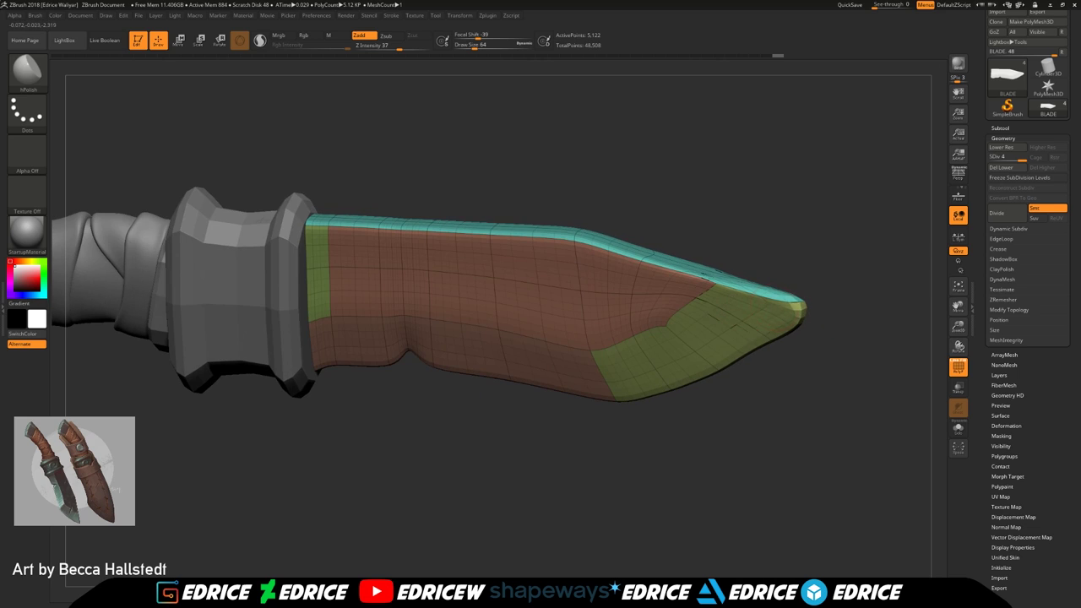
drag(764, 382, 781, 342)
drag(747, 342, 766, 327)
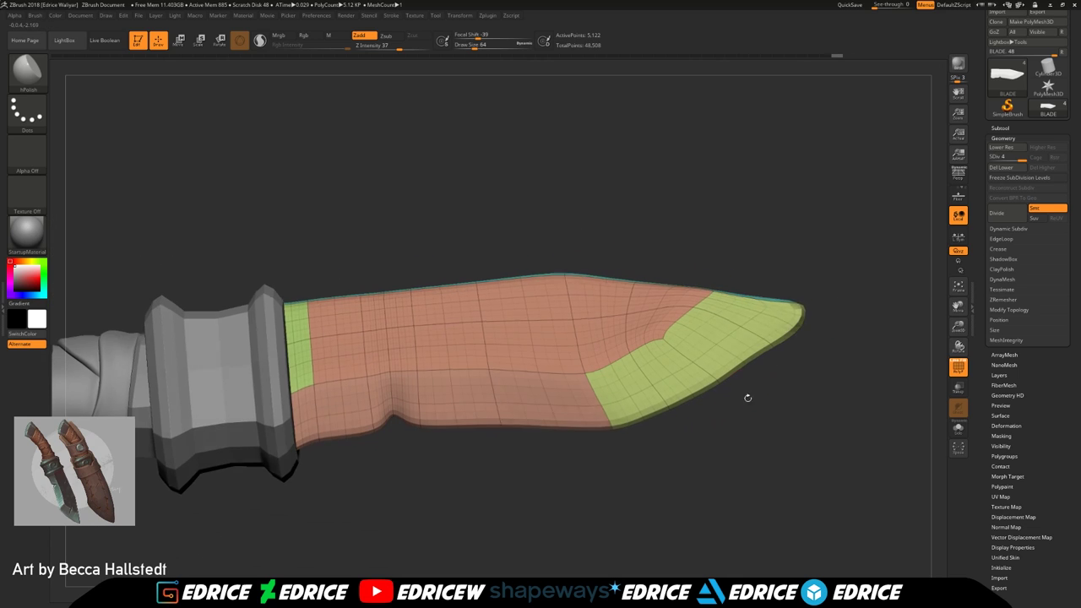
drag(836, 299, 814, 395)
mouse_move(743, 273)
mouse_down()
mouse_move(766, 267)
mouse_move(693, 291)
mouse_up()
drag(855, 325, 794, 295)
drag(717, 295, 699, 294)
drag(785, 317, 832, 279)
drag(811, 363, 831, 351)
drag(758, 327, 731, 338)
drag(725, 422, 725, 388)
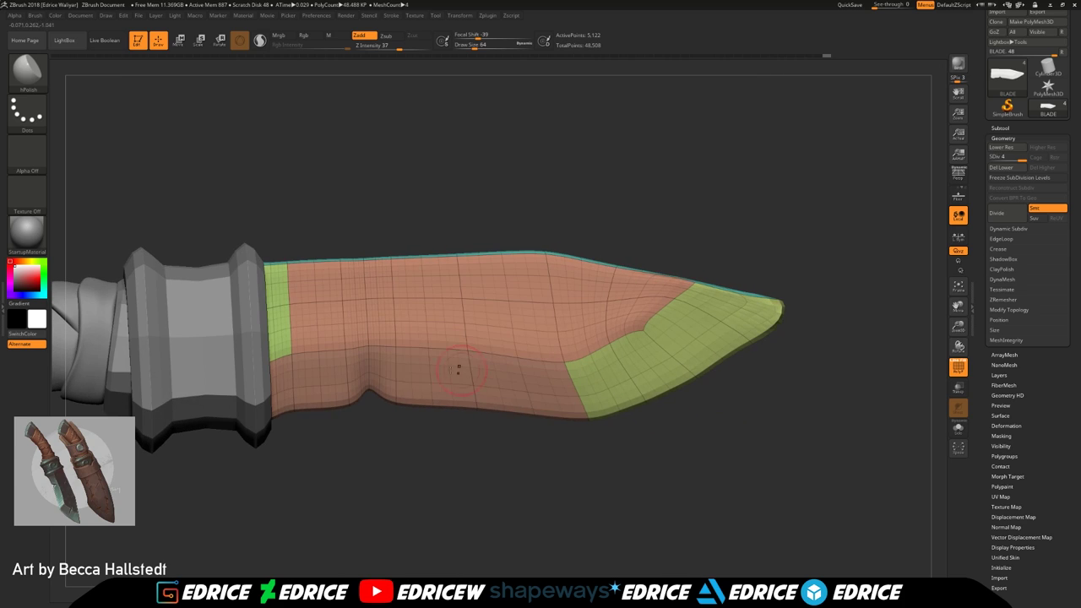
click(957, 367)
shift+drag(900, 374, 918, 356)
Restore the blade's lowest level from the morph target, re-store the target, and inspect the shape from subdivision level 2 upward
drag(1016, 159, 992, 160)
drag(1039, 445, 1038, 379)
click(1020, 410)
click(1038, 213)
click(1017, 223)
click(1016, 214)
drag(1018, 112, 1018, 154)
click(1005, 113)
click(1001, 132)
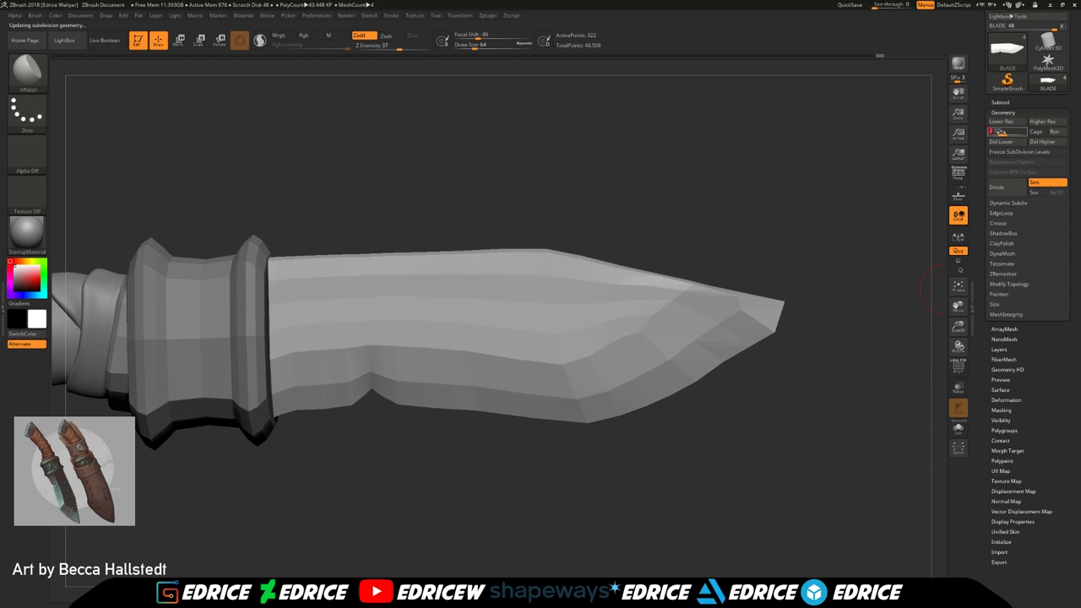
drag(888, 296, 873, 346)
click(1011, 130)
Switch the blade's level 1 mesh to its morph target, store the target again, and delete all higher subdivision levels
drag(1012, 130, 990, 132)
click(1009, 451)
click(1038, 255)
click(1020, 264)
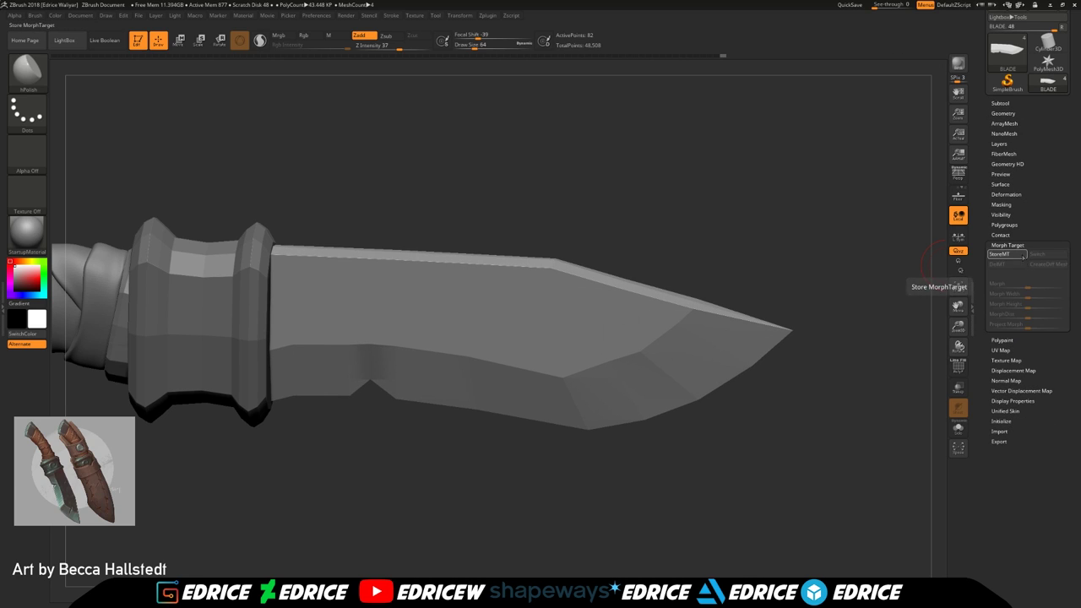
click(1020, 256)
drag(1018, 109, 1018, 138)
click(1009, 143)
click(1041, 175)
Turn off Smt and divide the blade four times to keep its hard edges, showing the polyframe
click(1035, 215)
click(1001, 220)
drag(887, 337, 874, 358)
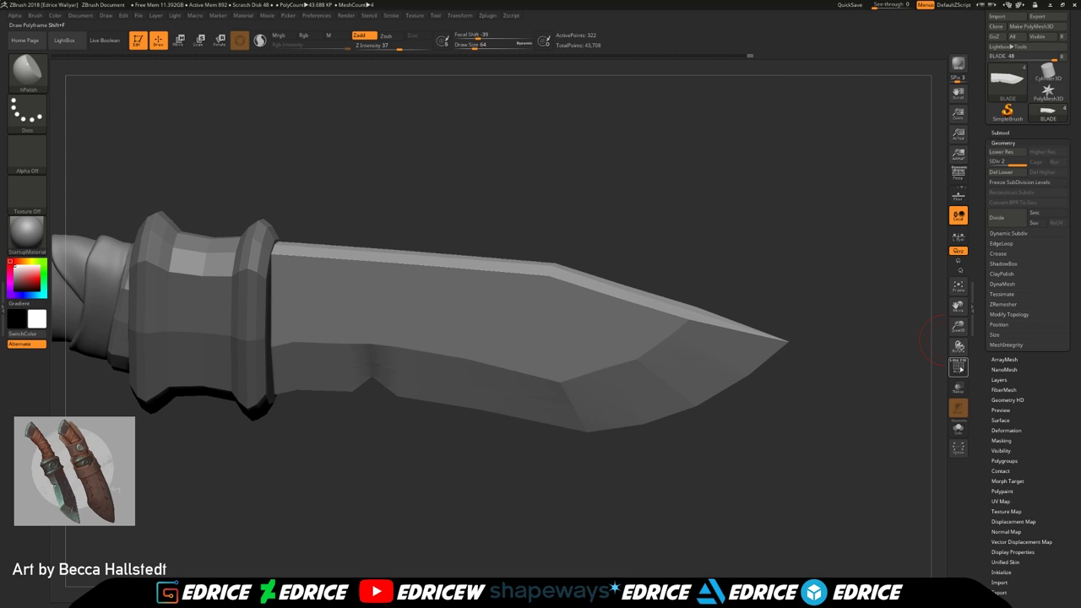
click(957, 366)
key(ctrl+d)
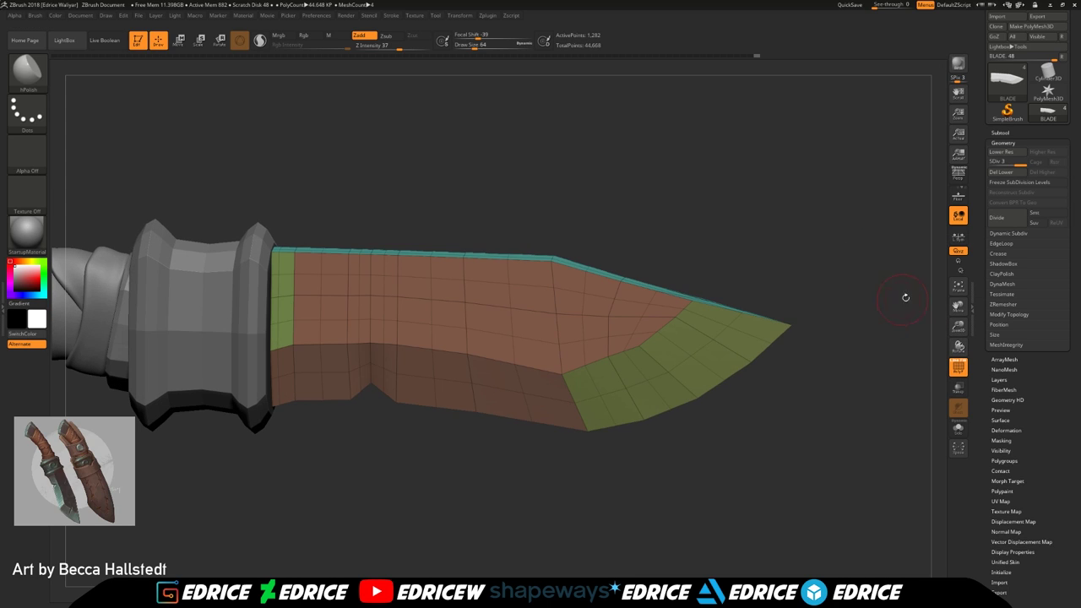
click(1023, 221)
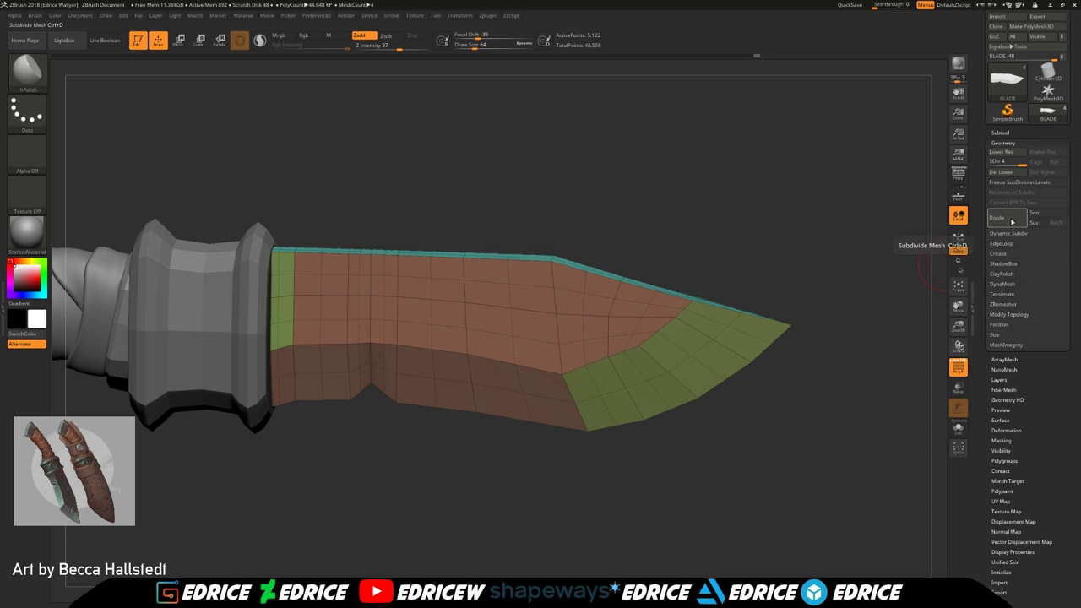
drag(895, 285, 894, 266)
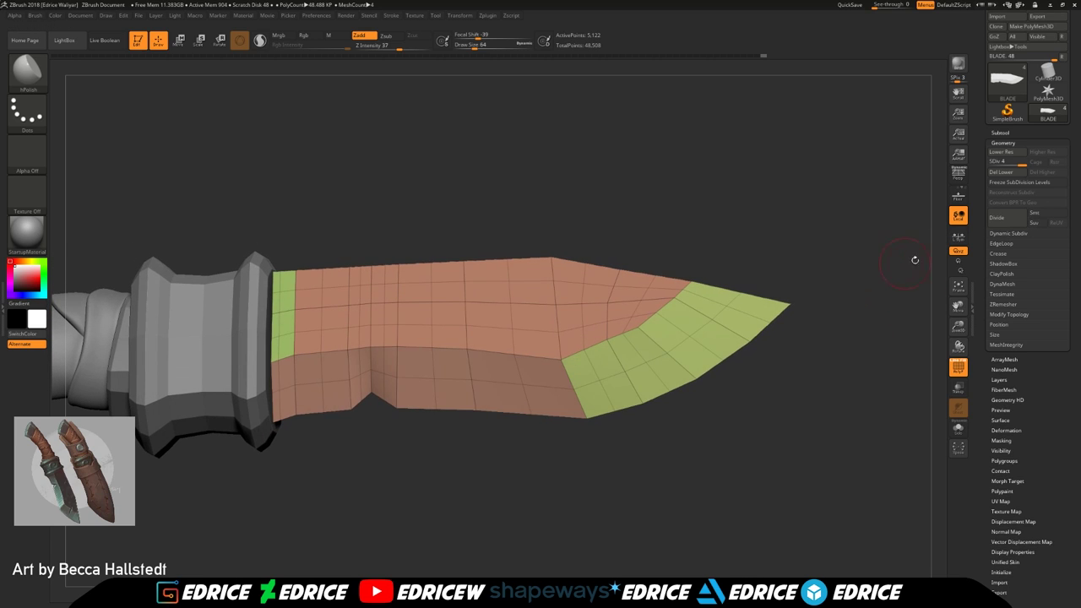
click(1006, 221)
Turn Smt back on, divide the blade once more to level 6, and hide the polyframe
click(1035, 214)
click(1011, 224)
drag(855, 345, 887, 330)
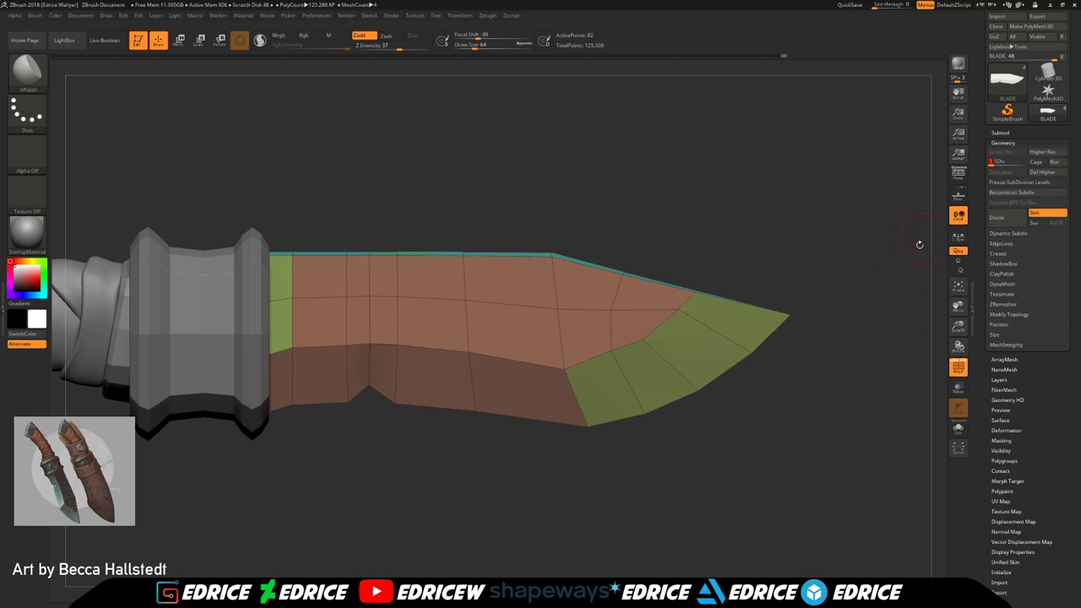
drag(780, 272, 782, 320)
drag(873, 296, 907, 257)
click(965, 371)
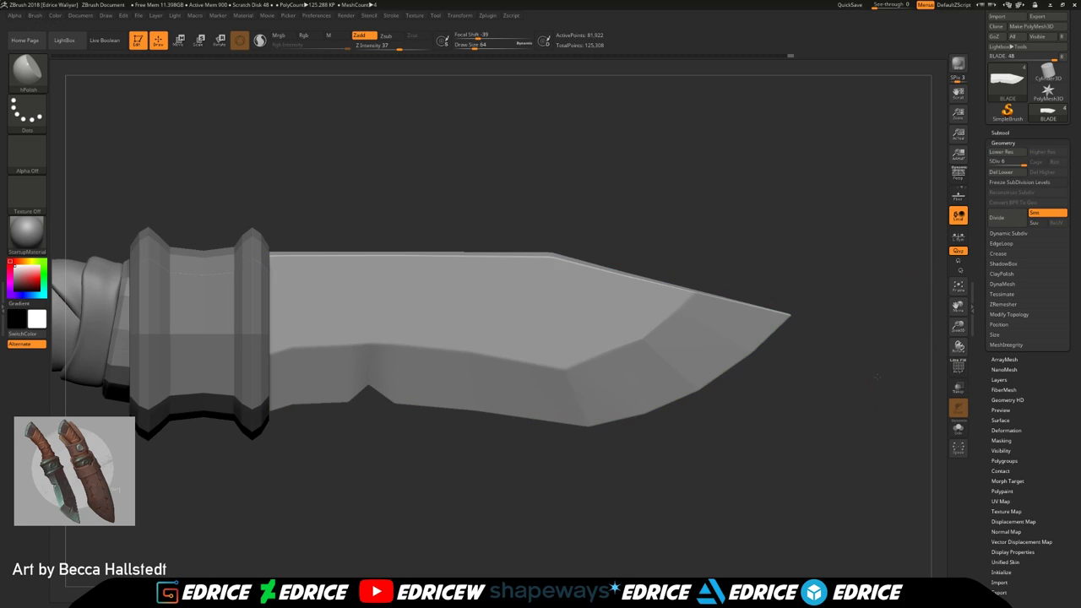
Smooth the hard facet transitions on the bevel near the blade's tip
drag(961, 325, 870, 312)
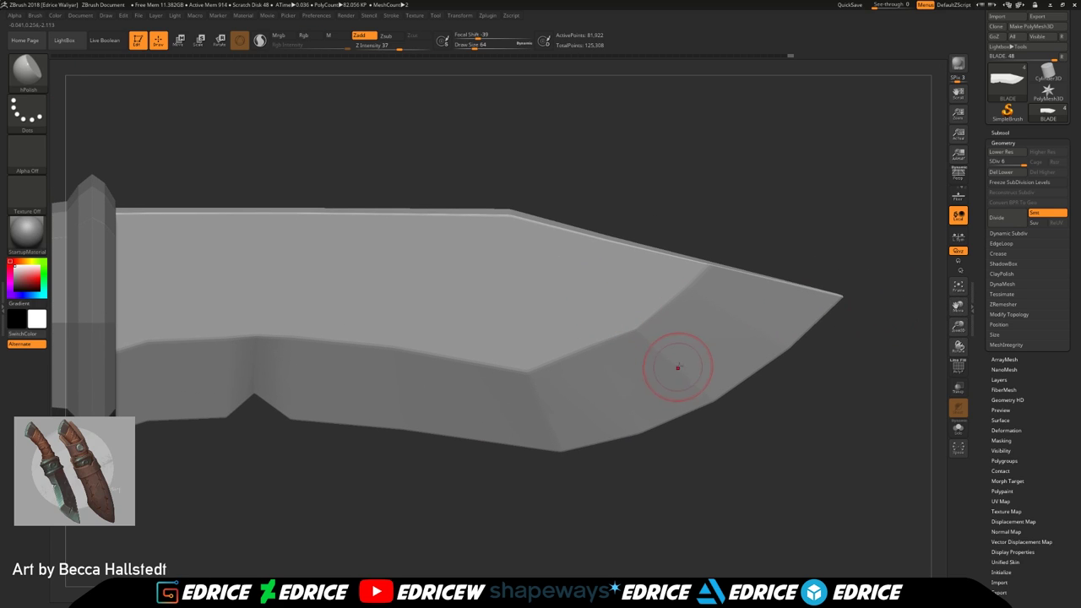
mouse_move(681, 391)
shift+mouse_down()
mouse_move(675, 402)
mouse_move(682, 384)
shift+mouse_up()
drag(793, 366, 793, 357)
shift+drag(768, 331, 718, 371)
mouse_move(760, 426)
mouse_down()
mouse_move(699, 398)
mouse_move(723, 469)
mouse_move(729, 393)
mouse_up()
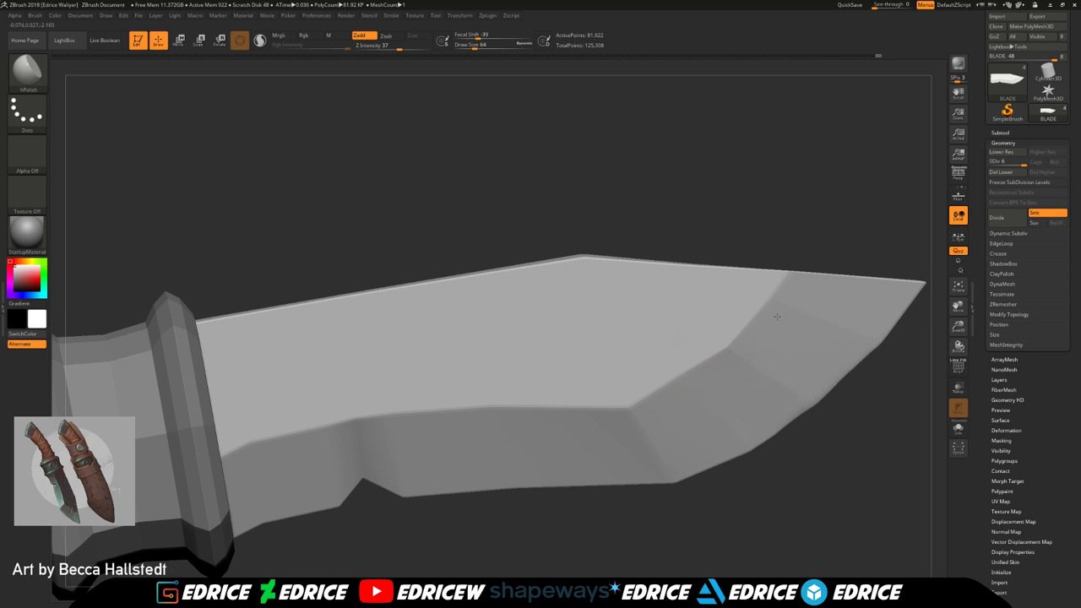
mouse_move(812, 445)
shift+mouse_down()
mouse_move(932, 360)
mouse_move(842, 386)
shift+mouse_up()
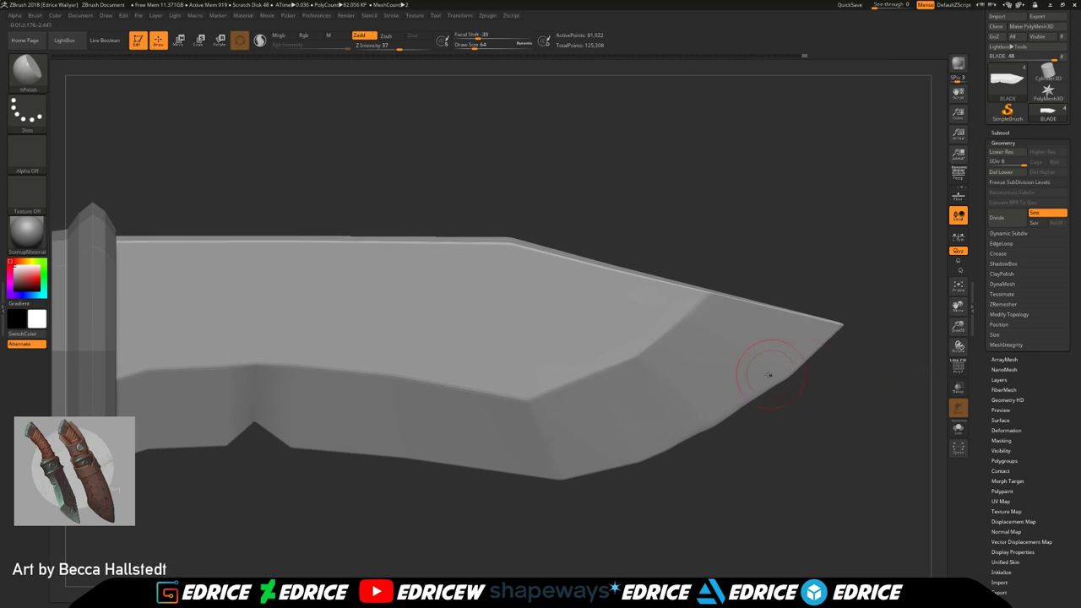
Smooth the facets along the blade's curved cutting edge and soften the bevel around its widest corner
shift+drag(781, 360, 643, 462)
drag(653, 474, 663, 472)
mouse_move(810, 386)
mouse_down()
mouse_move(803, 357)
mouse_move(845, 323)
mouse_up()
drag(671, 469, 635, 398)
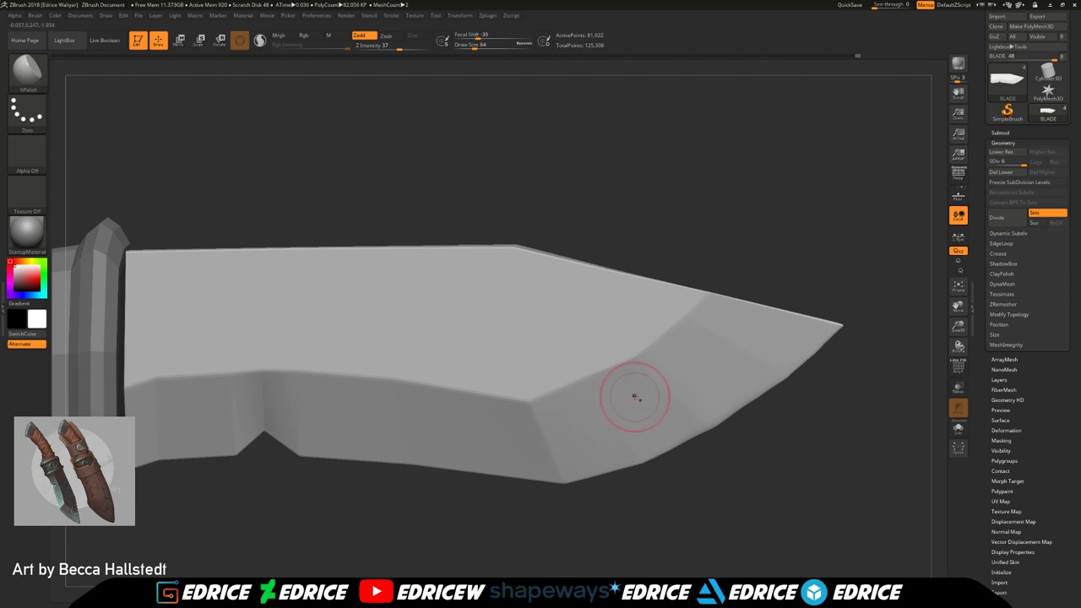
mouse_move(743, 429)
mouse_down()
mouse_move(738, 453)
mouse_move(753, 434)
mouse_up()
drag(753, 434, 758, 449)
shift+drag(696, 360, 625, 404)
drag(707, 500, 706, 478)
drag(849, 390, 841, 386)
alt+drag(925, 313, 903, 381)
Polish the curved ridge between the blade's face and bevel with the hPolish brush, and divide the blade to level 7
click(29, 74)
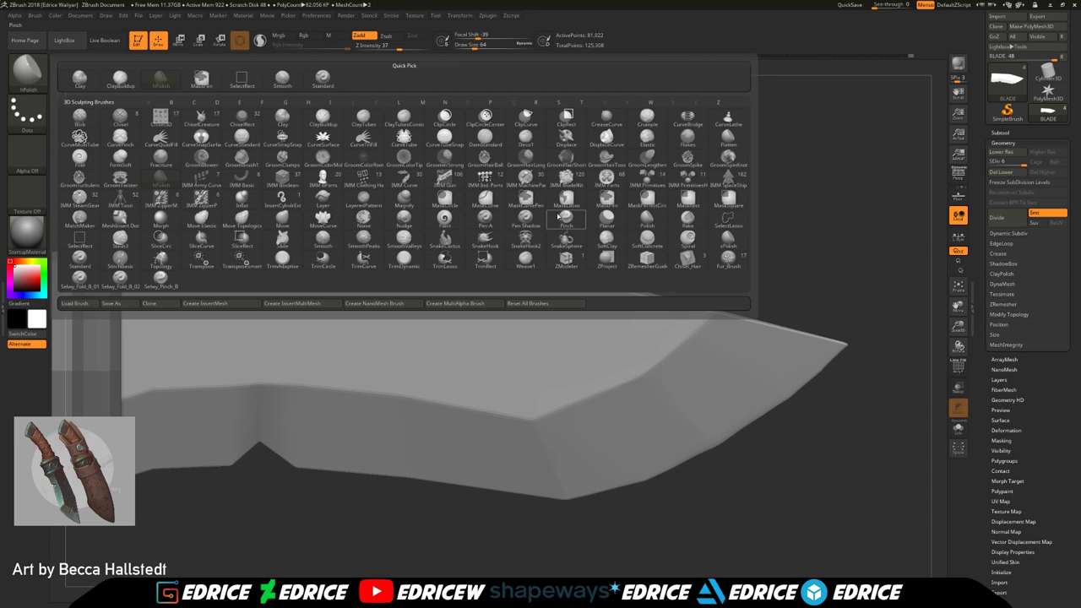
drag(575, 385, 604, 371)
drag(733, 491, 802, 485)
drag(683, 348, 663, 361)
drag(777, 299, 733, 305)
mouse_move(644, 379)
mouse_down()
mouse_move(601, 410)
mouse_move(675, 361)
mouse_up()
mouse_move(611, 396)
mouse_down()
mouse_move(602, 396)
mouse_move(688, 334)
mouse_up()
drag(735, 498, 717, 482)
drag(533, 396, 582, 378)
drag(743, 228, 755, 262)
shift+drag(754, 313, 709, 302)
drag(502, 408, 507, 406)
mouse_move(717, 489)
mouse_down()
mouse_move(697, 359)
mouse_move(811, 237)
mouse_move(865, 403)
mouse_move(790, 477)
mouse_move(767, 482)
mouse_move(781, 473)
mouse_up()
key(ctrl+d)
mouse_move(819, 314)
mouse_down()
mouse_move(688, 405)
mouse_move(737, 411)
mouse_move(721, 465)
mouse_up()
Round the cutting edge near the tip with the Move Topological brush at subdivision level 4, and return the blade to level 7
click(1006, 162)
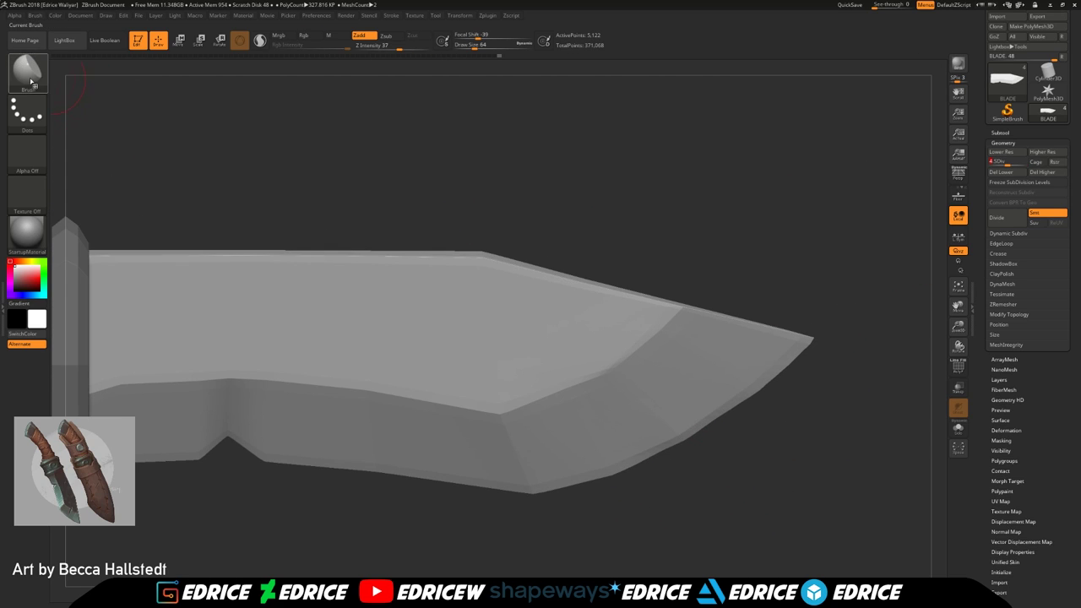
click(33, 81)
key(m)
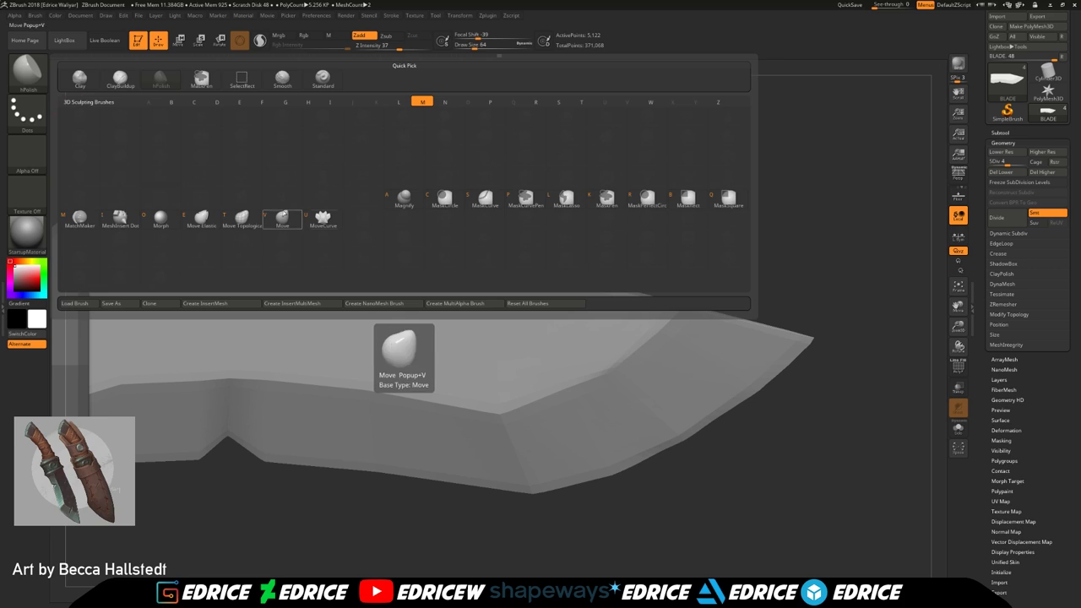
key(t)
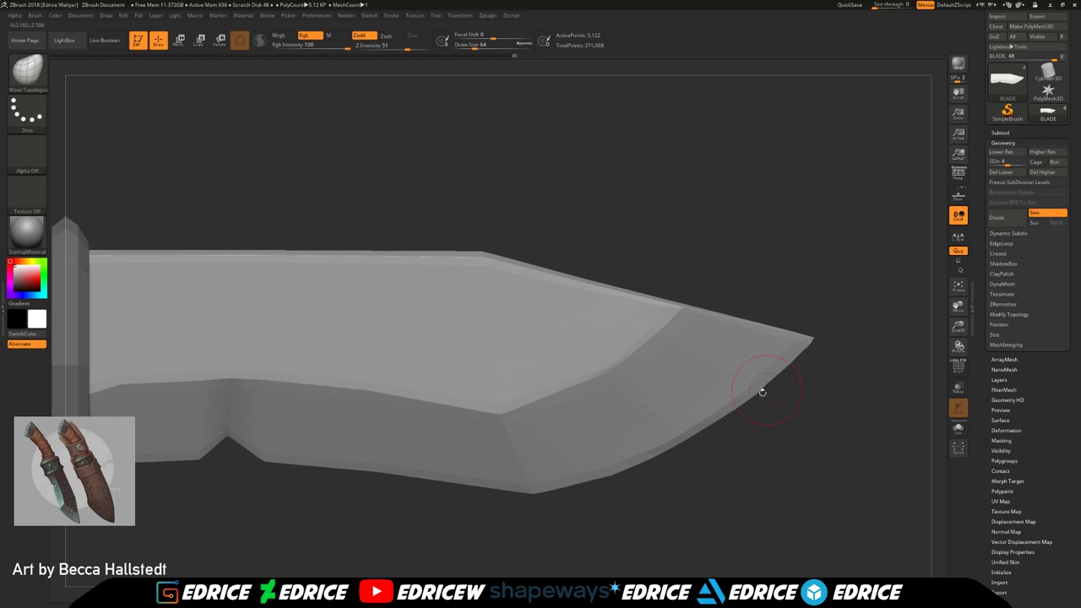
click(1019, 163)
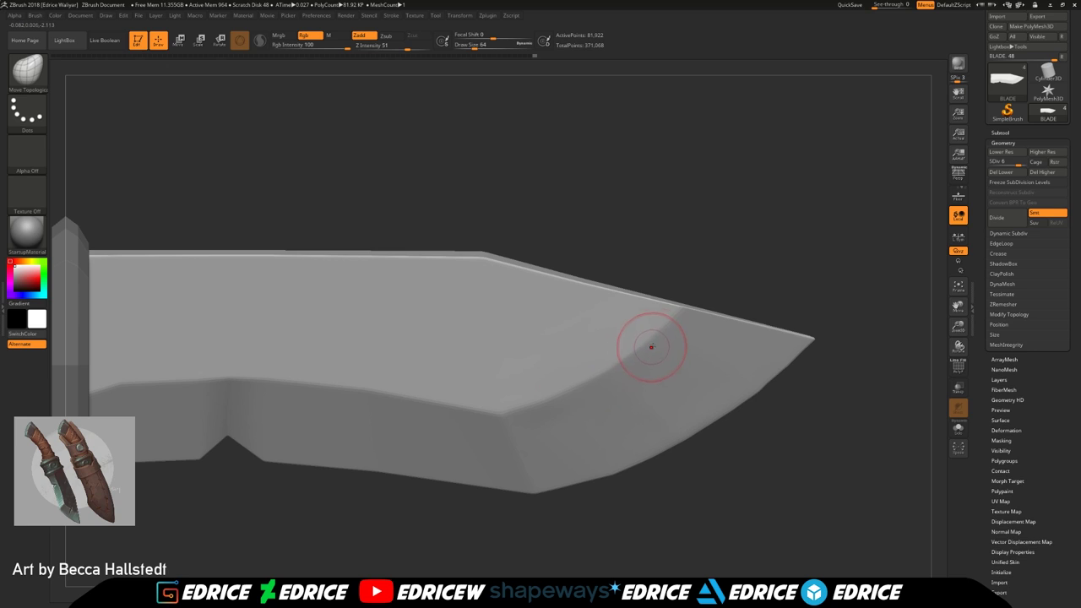
mouse_move(596, 515)
mouse_down()
mouse_move(576, 488)
mouse_move(593, 517)
mouse_up()
click(1024, 162)
drag(806, 473, 825, 252)
drag(708, 374, 791, 527)
drag(958, 326, 910, 324)
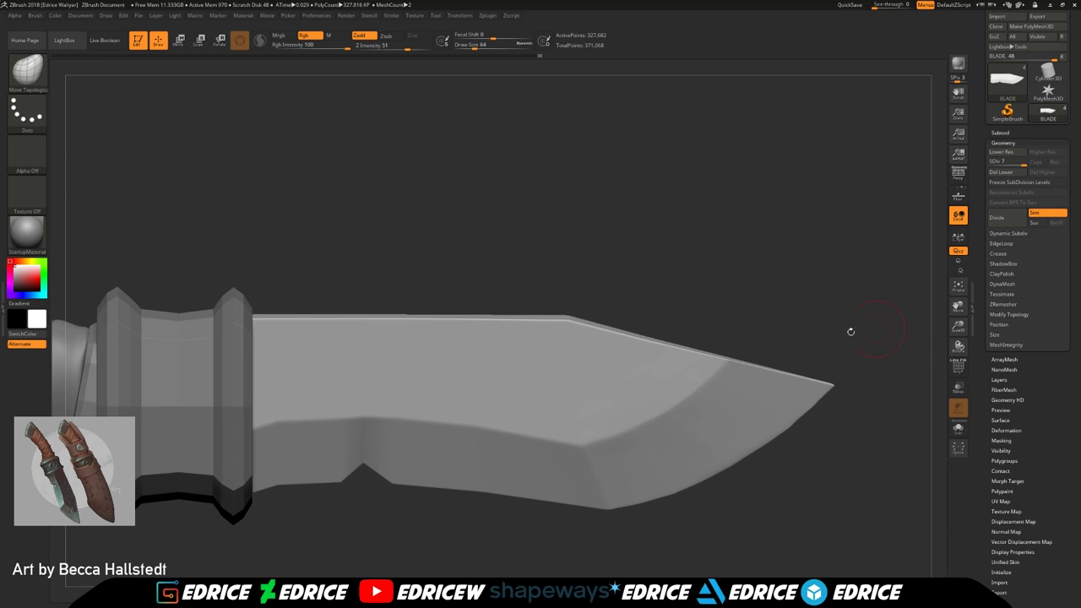
Choose the hPolish brush and hide every subtool except the blade
click(27, 73)
click(161, 78)
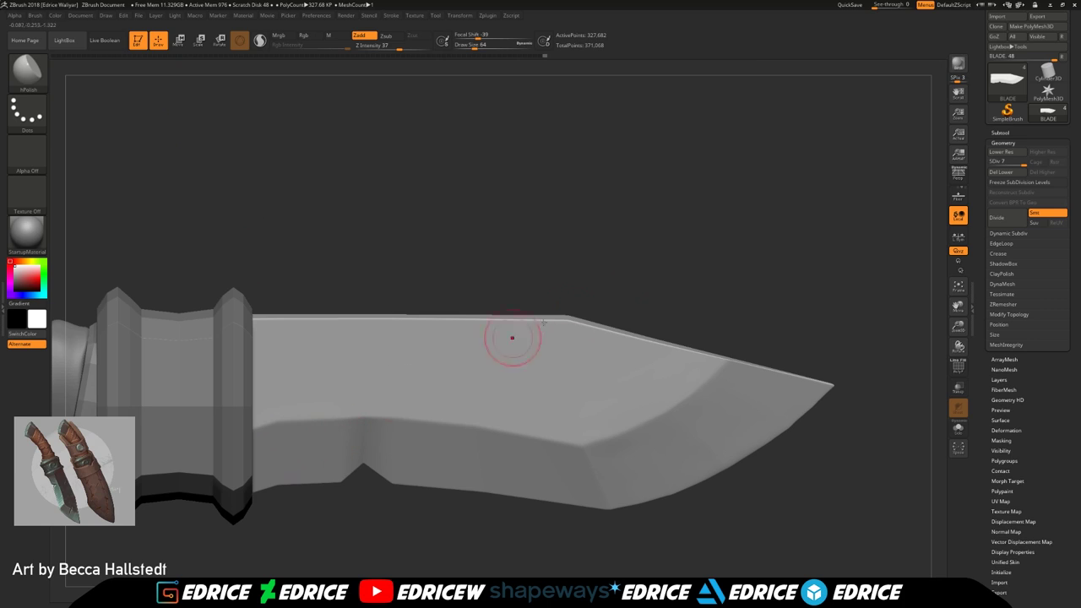
click(1000, 133)
shift+click(1062, 142)
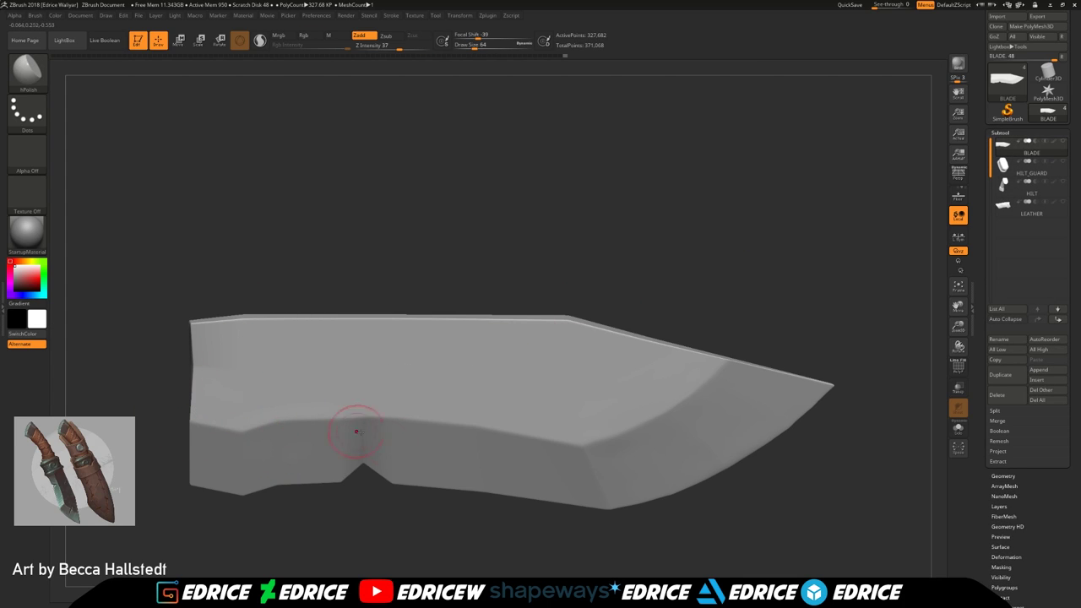
Polish the isolated blade's bevel and the ridge running toward the tip
drag(478, 439, 549, 456)
drag(583, 530, 589, 527)
drag(671, 388, 716, 367)
drag(810, 445, 788, 437)
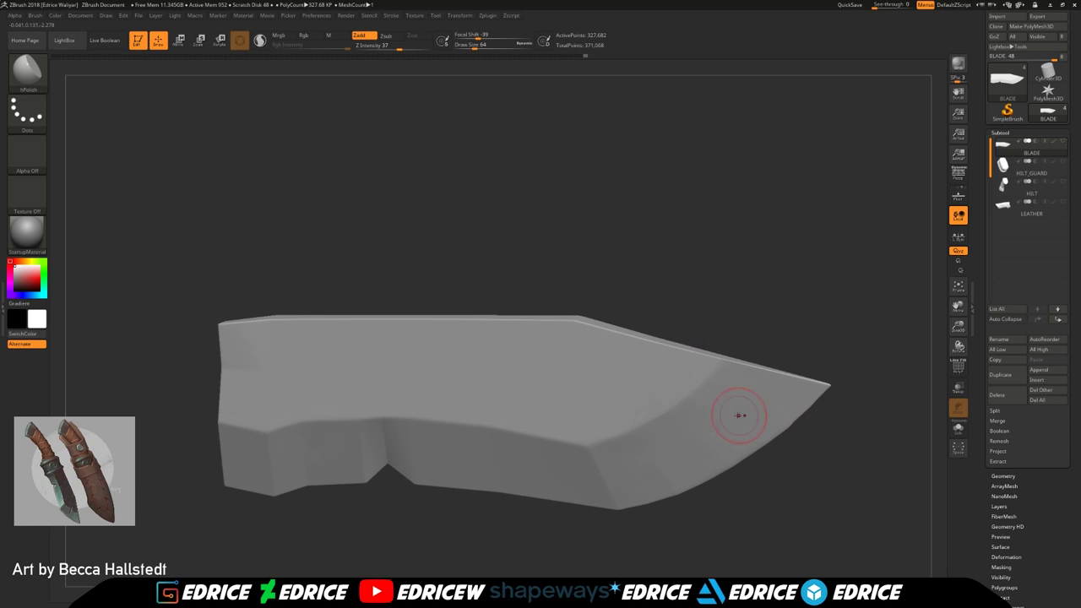
right_drag(705, 462, 797, 405)
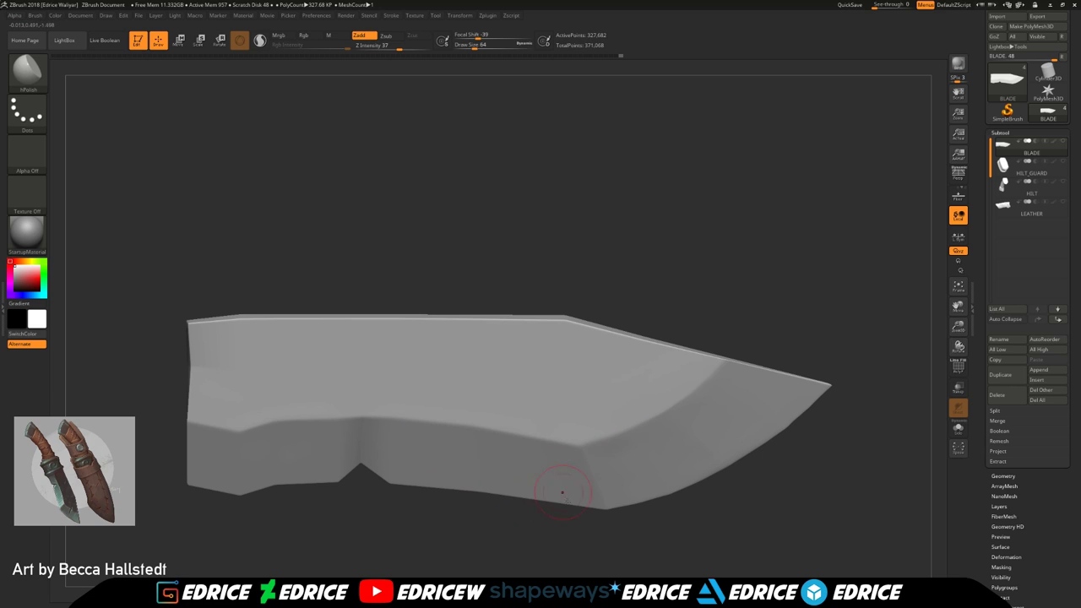
drag(803, 295, 851, 285)
drag(883, 390, 822, 265)
drag(804, 333, 802, 490)
Tighten the blade's bevel ridge and cutting edge with the Pinch brush
key(b)
key(p)
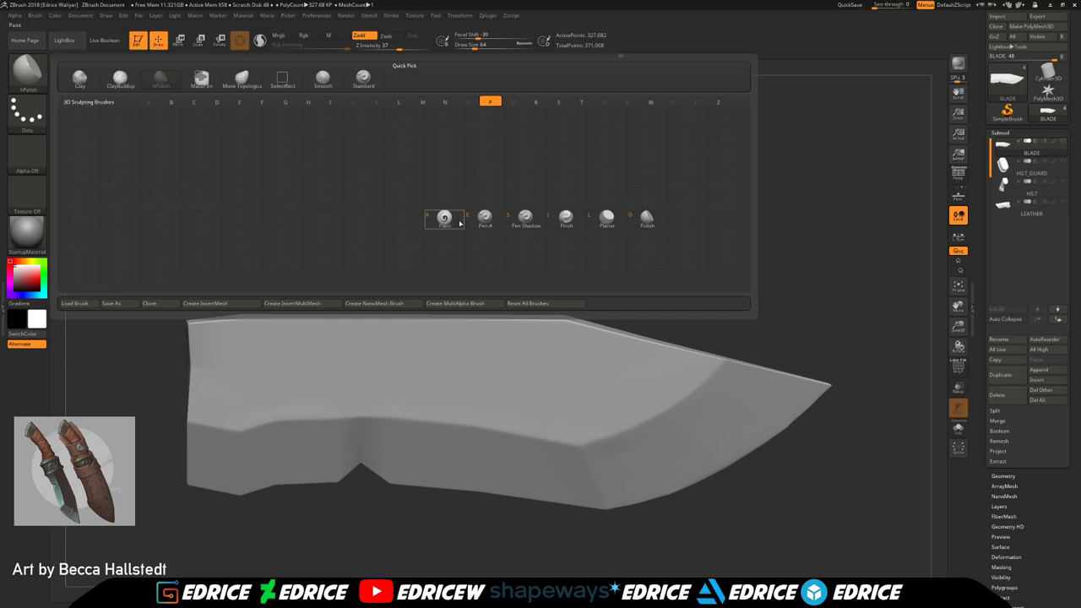
click(566, 220)
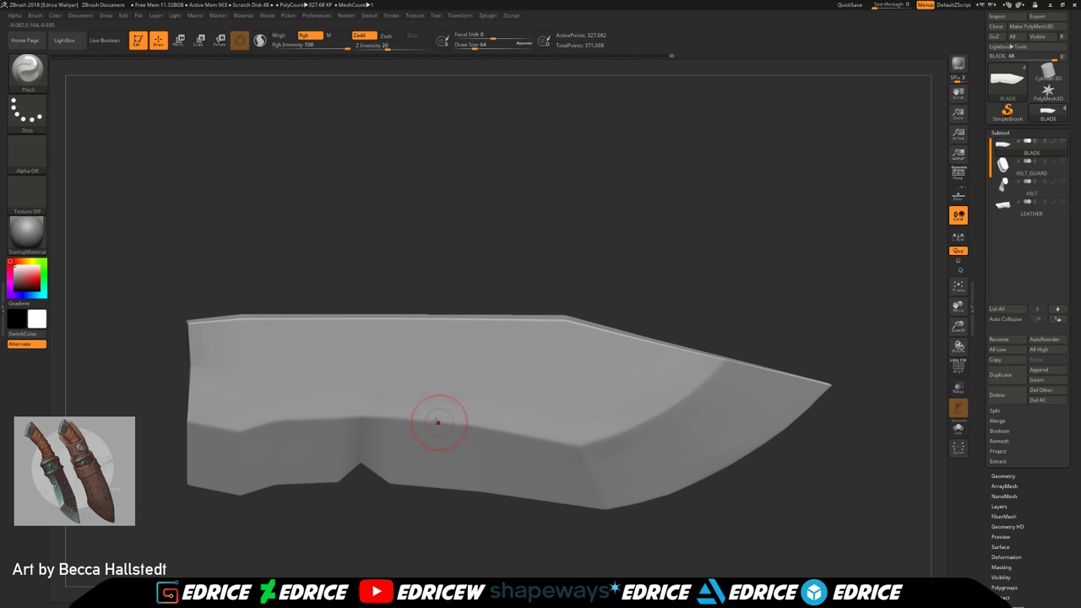
drag(707, 510, 635, 302)
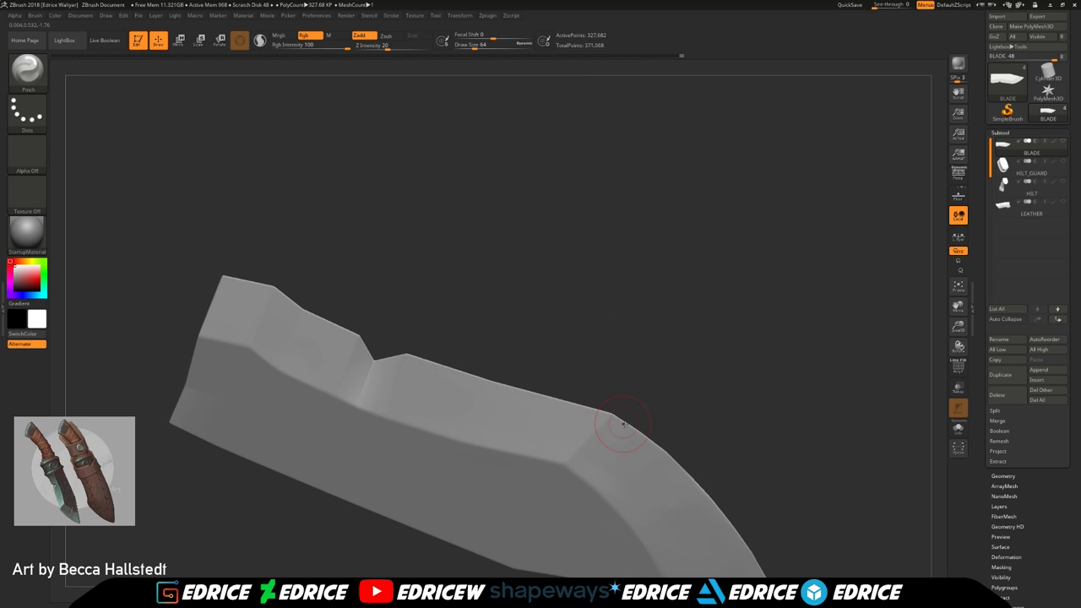
drag(754, 429, 850, 439)
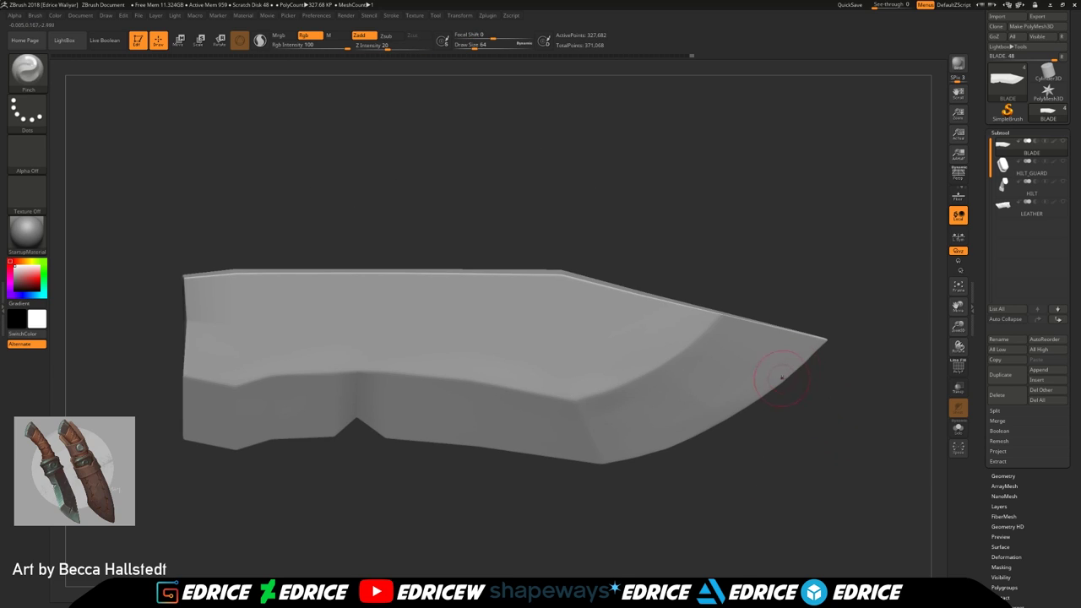
right_drag(842, 390, 818, 372)
drag(839, 379, 811, 386)
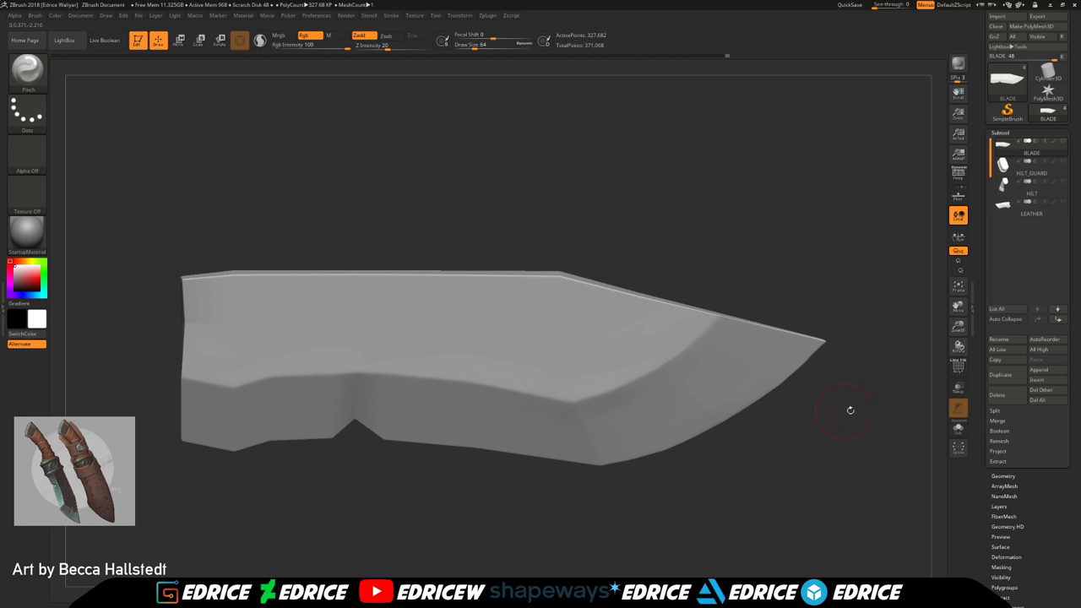
Show all the subtools again and fit the whole knife in view
click(1062, 142)
drag(958, 326, 954, 287)
drag(920, 325, 964, 308)
Set up the reference art on the Left-Right grid plane and turn on the floor grid behind the knife
click(960, 288)
click(964, 195)
click(964, 195)
click(966, 189)
click(962, 194)
click(29, 200)
click(29, 200)
click(79, 339)
click(104, 77)
double_click(104, 77)
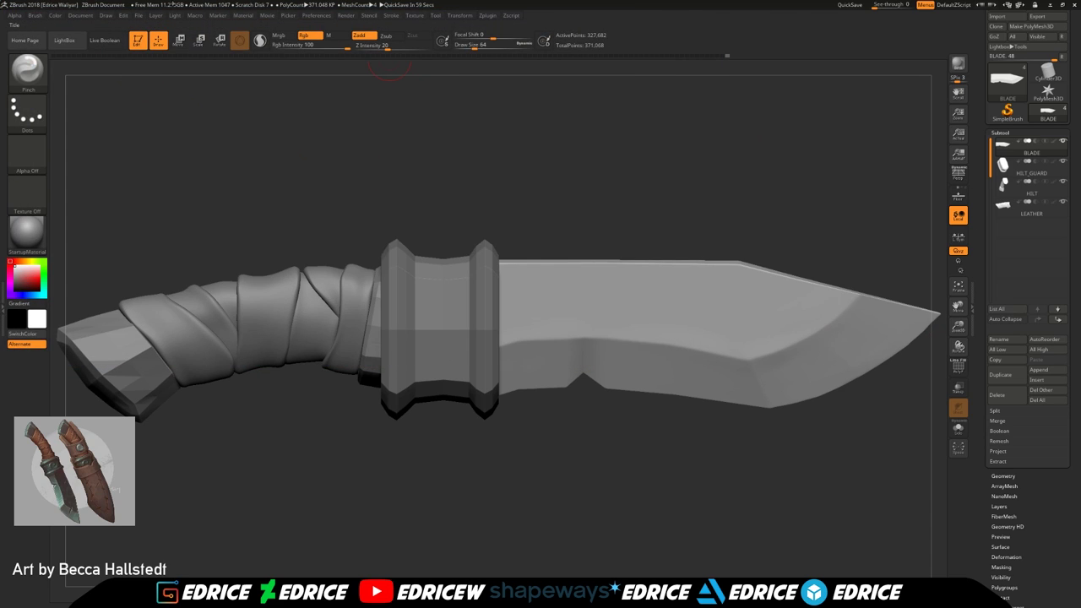
click(105, 16)
click(129, 389)
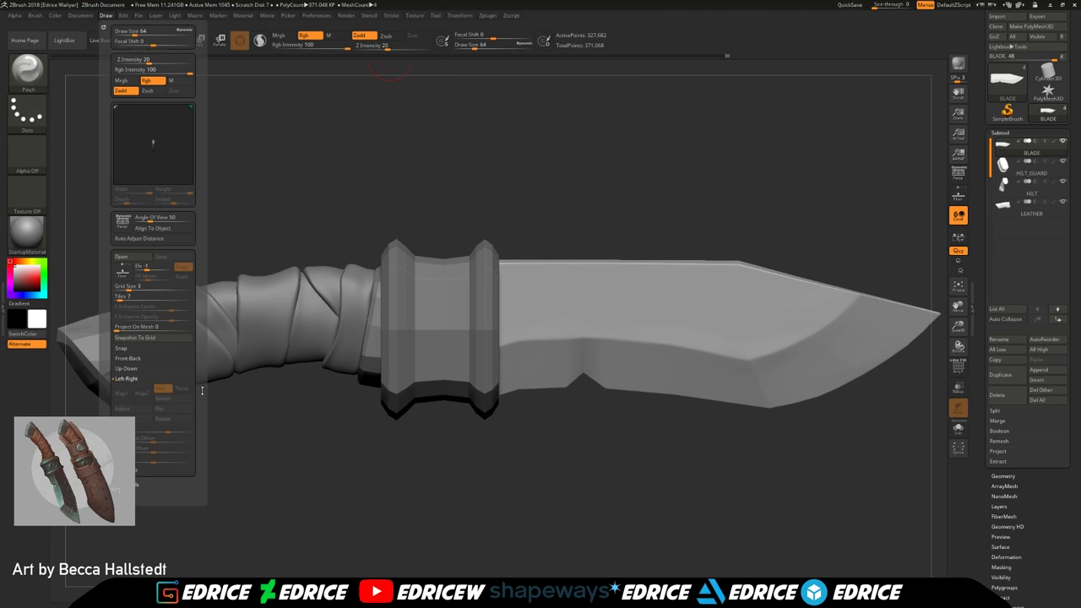
click(105, 17)
mouse_move(109, 20)
click(128, 395)
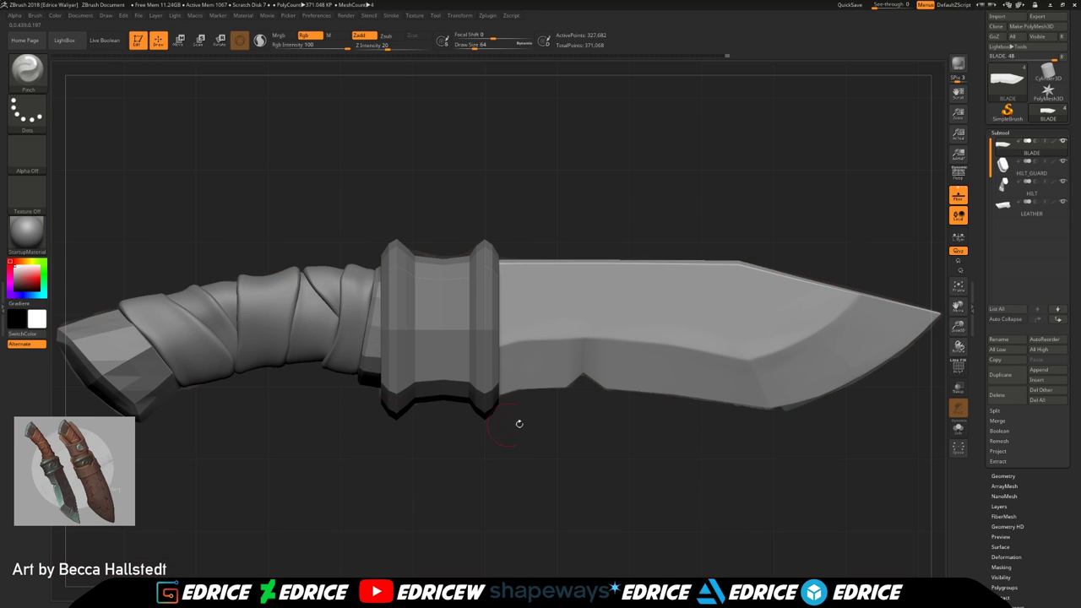
Compare the knife's silhouette with the grid reference and hide the floor grid
mouse_move(957, 328)
mouse_down()
mouse_move(957, 308)
mouse_move(888, 302)
mouse_up()
drag(888, 302, 905, 341)
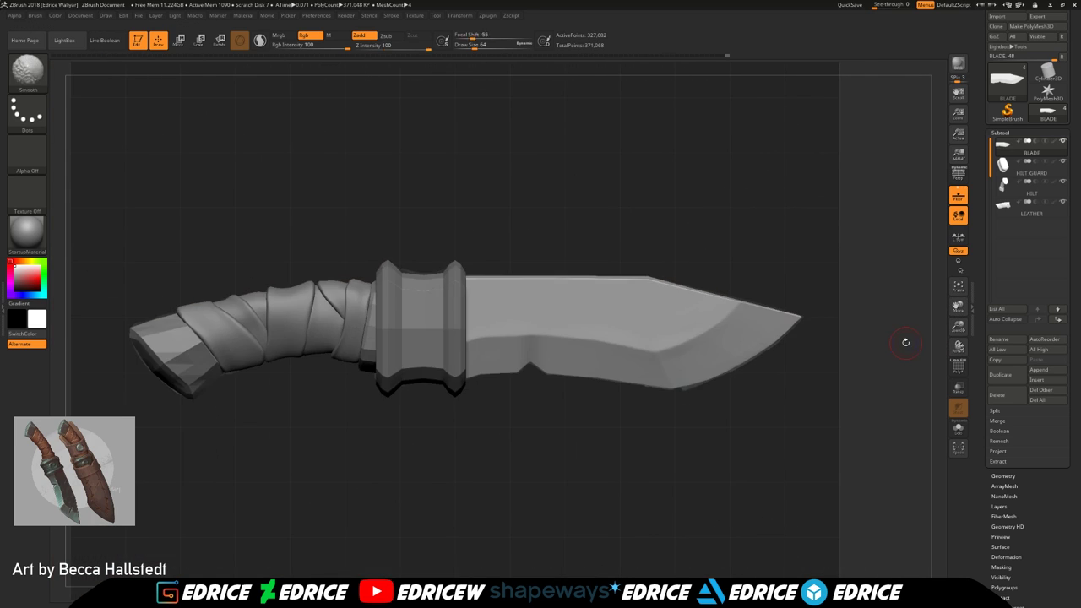
click(957, 197)
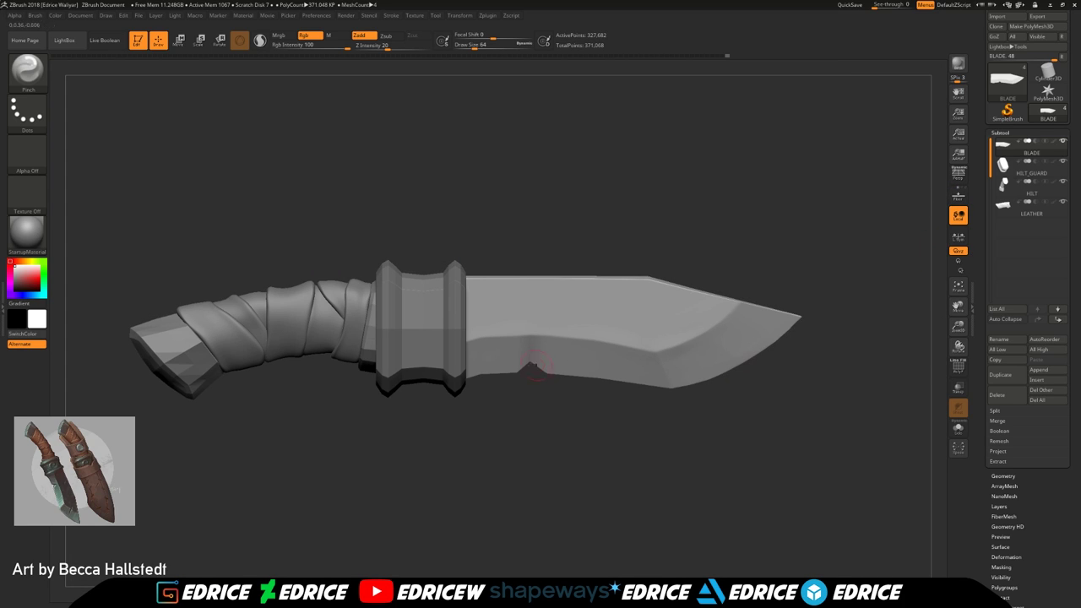
Refine the blade's lower edge between the hilt guard and the notch with the Pinch brush
mouse_move(477, 373)
right_down()
mouse_move(478, 363)
mouse_move(478, 373)
right_up()
drag(471, 374, 513, 373)
right_drag(475, 388, 474, 379)
drag(482, 377, 510, 374)
mouse_move(524, 422)
right_down()
mouse_move(397, 431)
mouse_move(411, 499)
mouse_move(416, 445)
mouse_move(426, 510)
mouse_move(449, 483)
mouse_move(735, 371)
mouse_move(774, 338)
right_up()
Lower the blade's subdivision level to check its shape, and return it to level 7
click(1003, 477)
drag(1019, 162, 984, 164)
right_drag(892, 335, 1024, 268)
right_drag(878, 342, 902, 304)
mouse_move(1022, 162)
mouse_down()
mouse_move(976, 166)
mouse_move(1034, 163)
mouse_up()
Select the HILT subtool, store its morph target, and divide it once to level 2
click(1001, 132)
click(1013, 185)
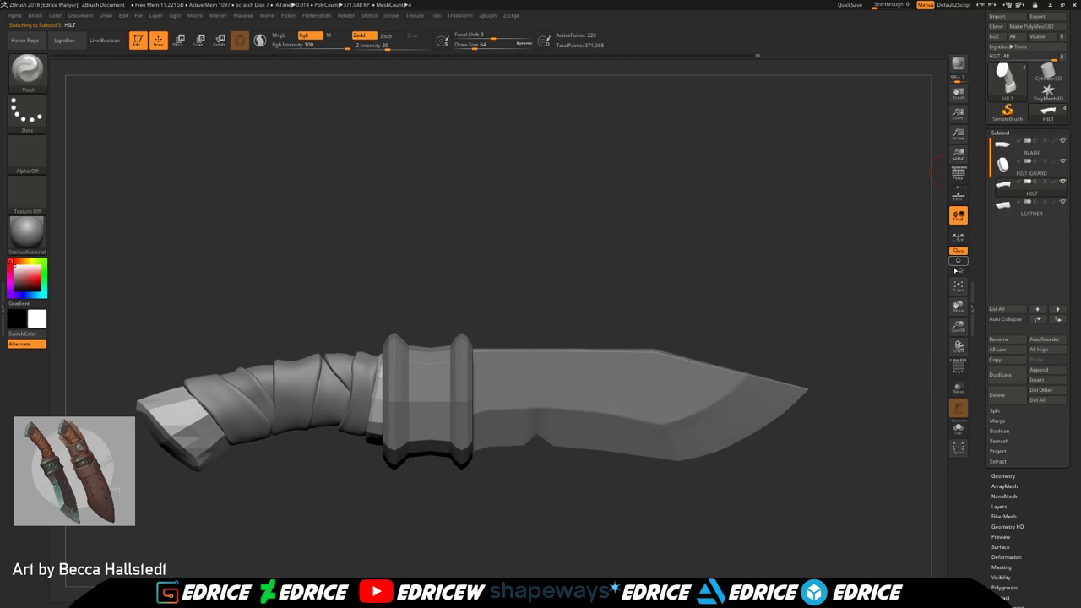
drag(1041, 577, 1041, 523)
click(1009, 555)
click(1001, 231)
key(ctrl+d)
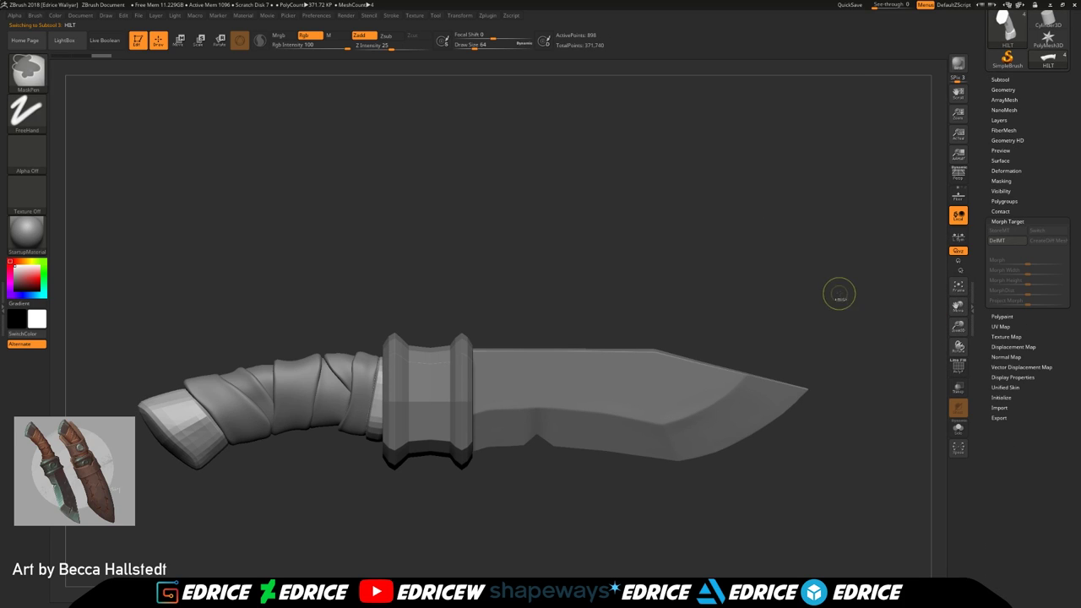
Switch the hilt's level 1 mesh to its morph target, and delete and re-store the target
click(1002, 89)
mouse_move(1019, 110)
mouse_down()
mouse_move(993, 110)
mouse_move(1022, 109)
mouse_up()
click(1009, 427)
click(1016, 231)
click(1038, 232)
click(1011, 242)
click(1009, 231)
Divide the hilt up to subdivision level 4
click(1003, 90)
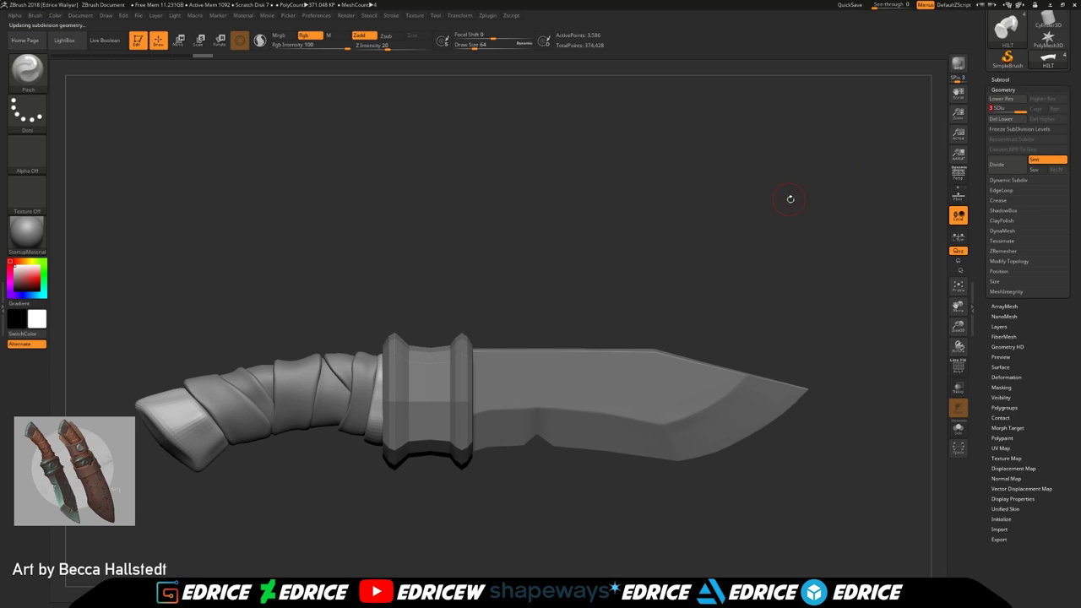
drag(789, 200, 842, 202)
drag(957, 322, 959, 342)
drag(916, 321, 862, 314)
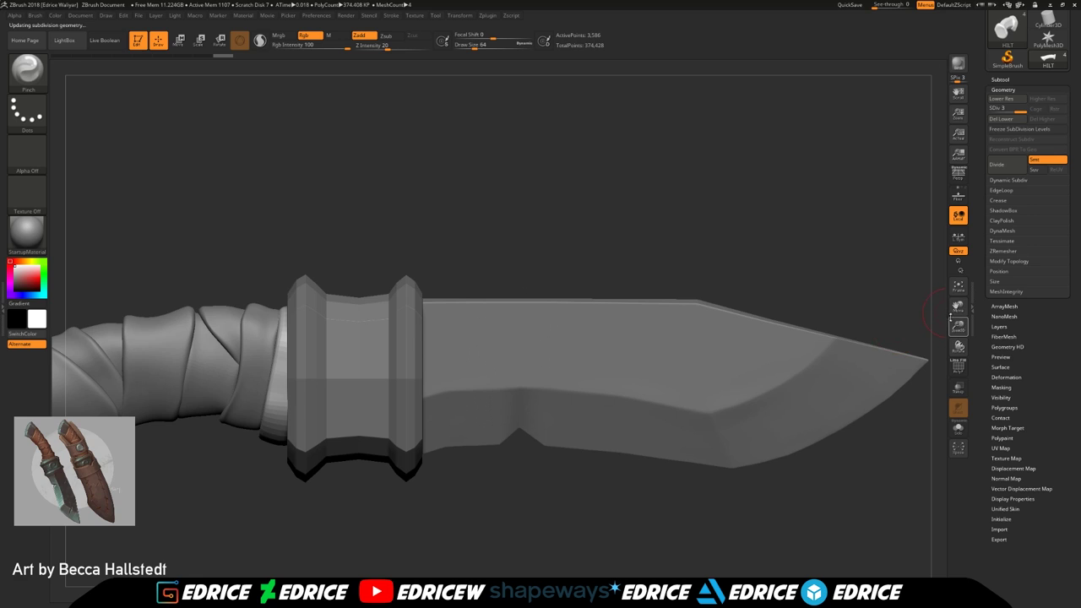
drag(958, 307, 1065, 299)
key(ctrl+d)
drag(361, 501, 303, 379)
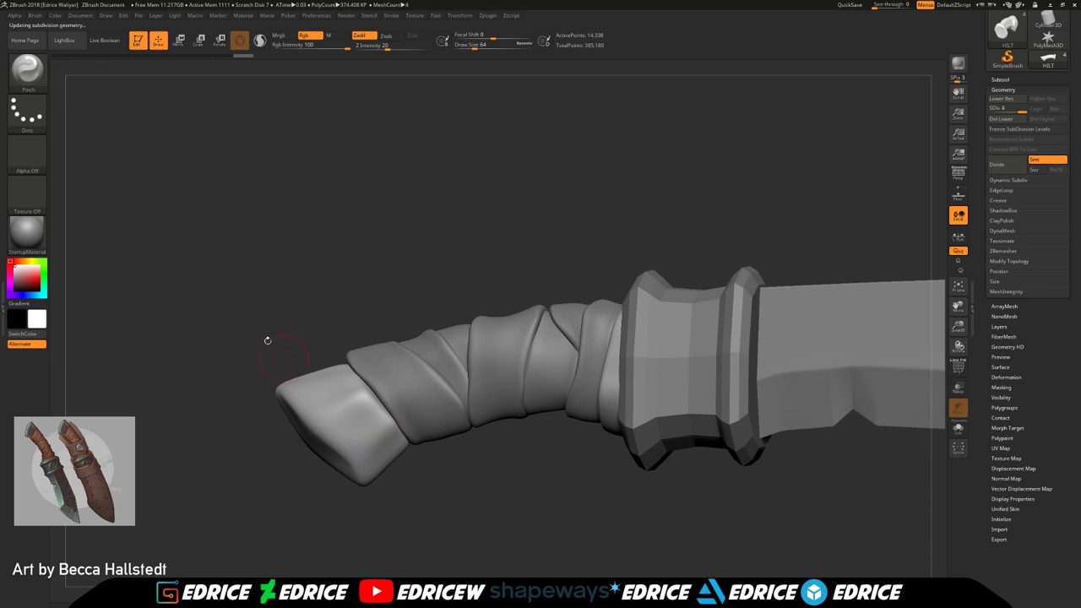
mouse_move(276, 280)
mouse_down()
mouse_move(253, 233)
mouse_move(181, 161)
mouse_move(270, 287)
mouse_up()
Flatten the side of the hilt's pommel end with the hPolish brush
click(34, 75)
click(164, 77)
drag(342, 401, 323, 379)
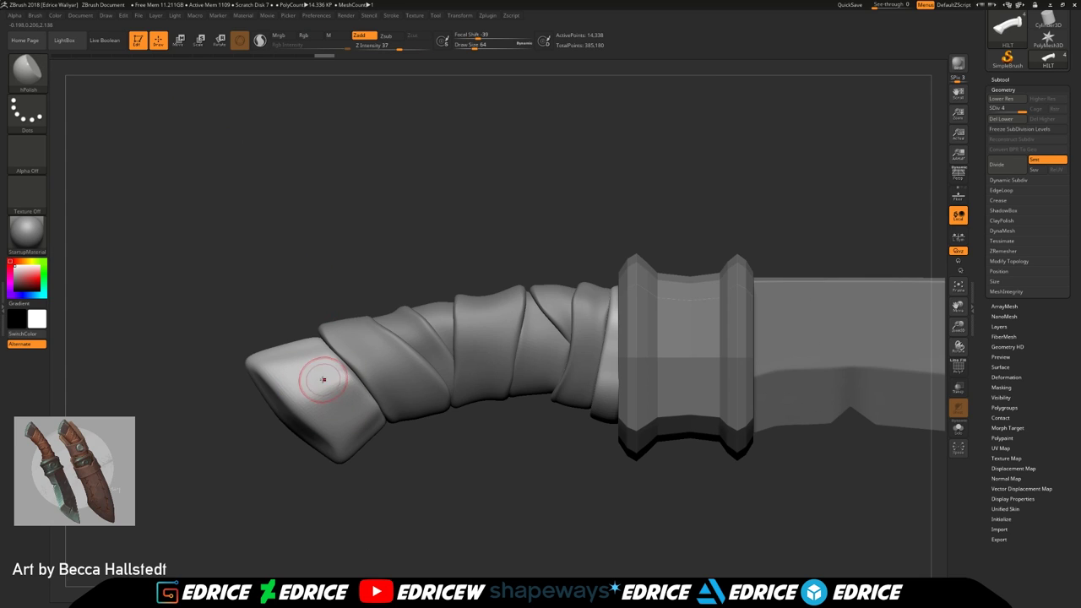
right_drag(324, 379, 336, 395)
drag(319, 371, 330, 382)
shift+drag(473, 211, 542, 203)
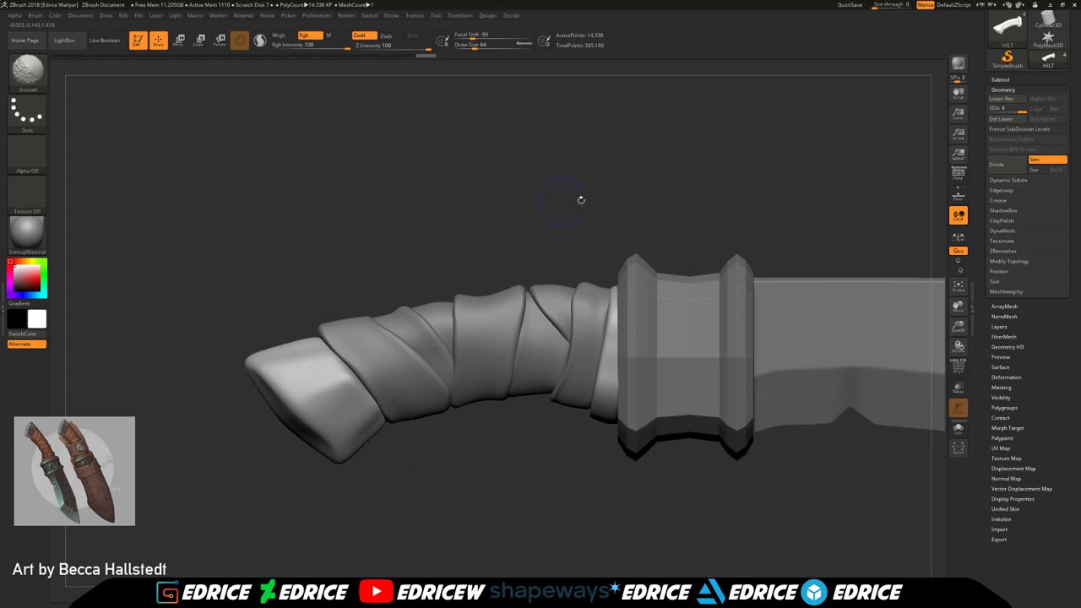
Turn the floor grid back on and overlay the reference art on the knife around the pommel
click(958, 197)
click(106, 15)
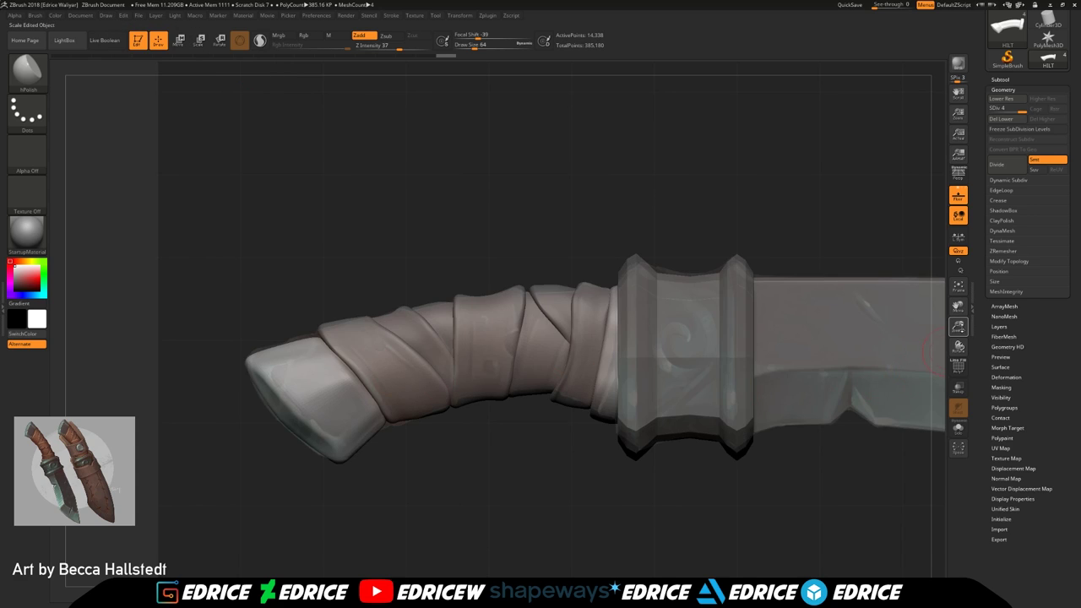
drag(960, 330, 960, 372)
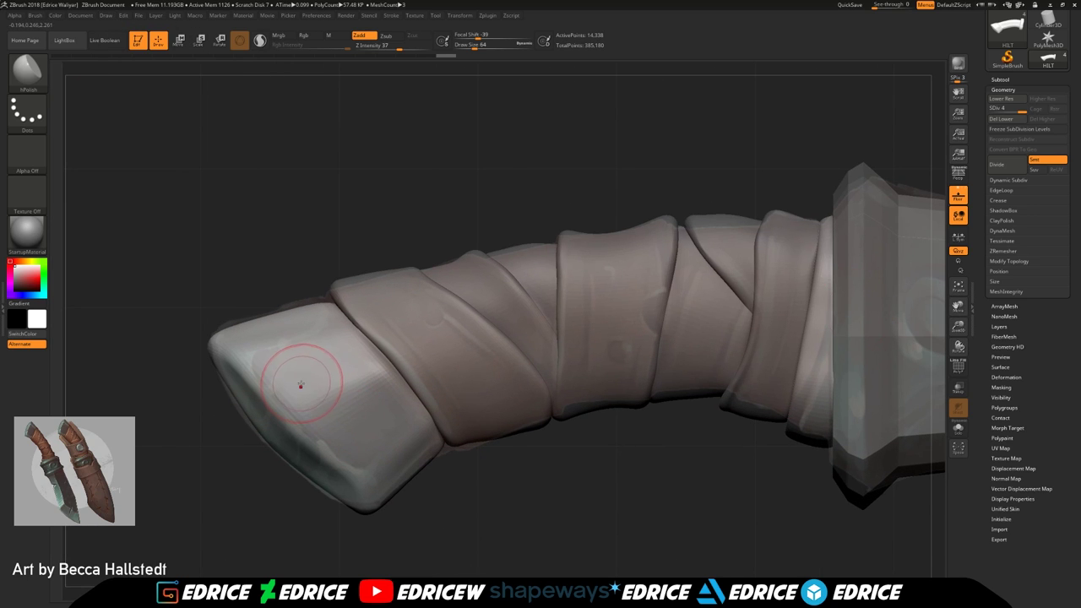
Polish the pommel's side and edges following the reference, and divide the hilt to level 5
drag(318, 412, 350, 375)
drag(276, 363, 296, 359)
mouse_move(296, 359)
right_down()
mouse_move(259, 348)
mouse_move(275, 363)
right_up()
drag(276, 358, 325, 326)
right_drag(279, 363, 227, 330)
drag(226, 329, 277, 311)
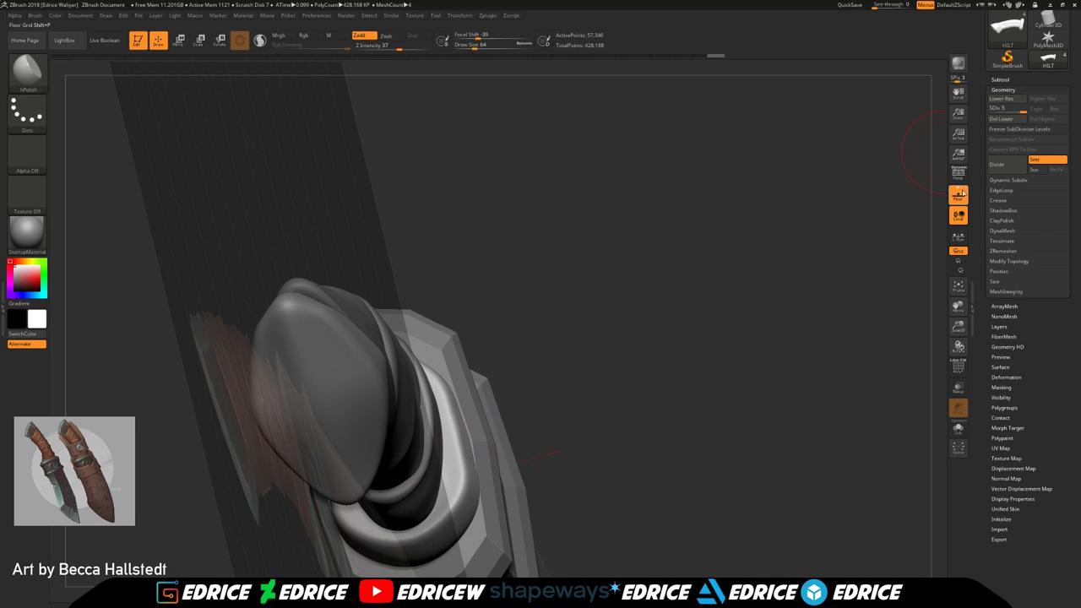
Hide the floor grid and build up volume along the pommel's end face with the ClayBuildup brush
click(962, 194)
drag(878, 228, 524, 241)
click(28, 71)
click(275, 76)
drag(456, 287, 540, 261)
drag(347, 271, 341, 294)
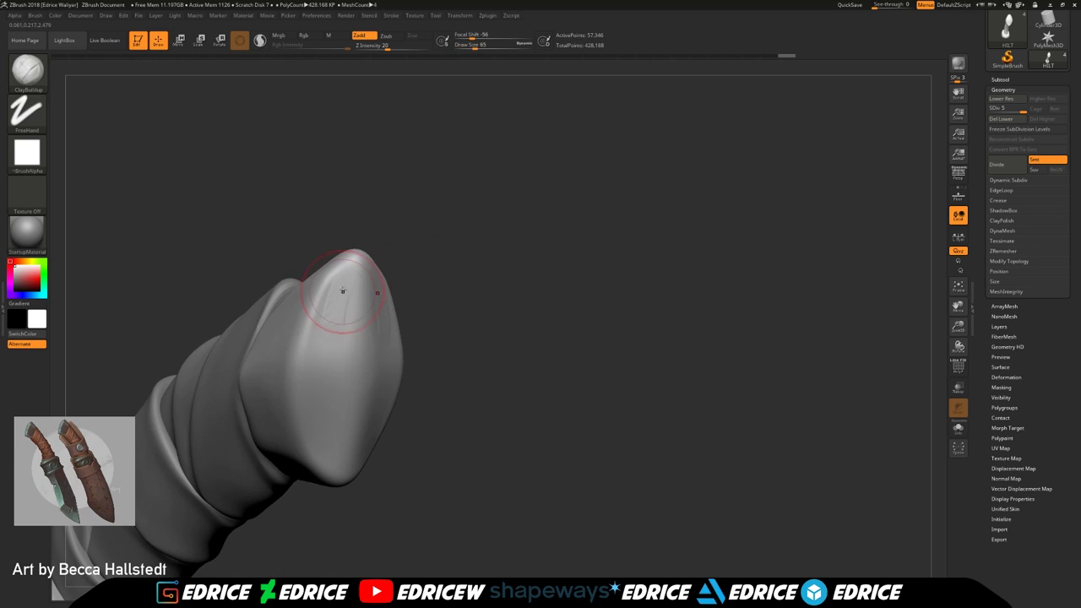
drag(330, 350, 326, 405)
mouse_move(342, 311)
mouse_down()
mouse_move(333, 430)
mouse_move(325, 389)
mouse_up()
drag(472, 321, 451, 314)
drag(339, 271, 333, 455)
drag(331, 293, 318, 422)
drag(355, 316, 343, 413)
drag(331, 297, 317, 359)
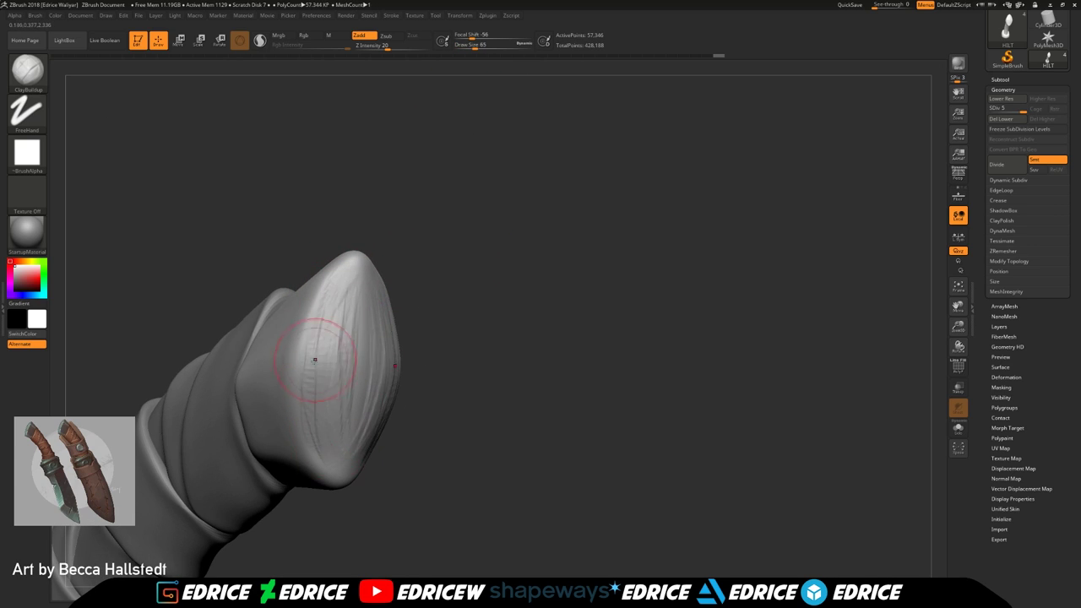
drag(328, 441, 327, 455)
drag(319, 409, 314, 460)
Smooth the built-up strokes on the pommel's end face
shift+drag(360, 323, 316, 429)
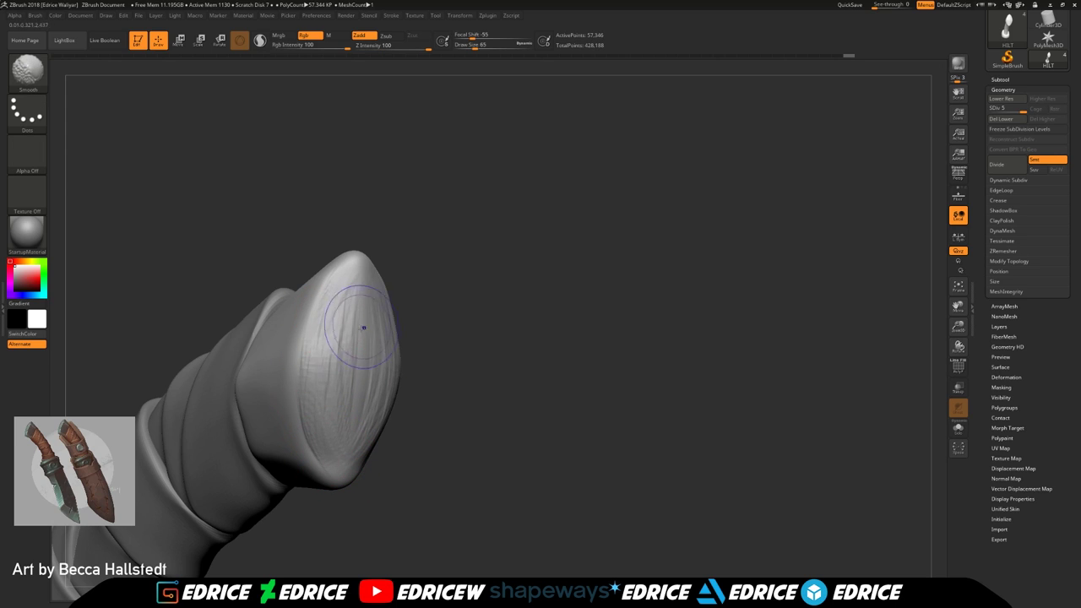
shift+drag(308, 367, 317, 413)
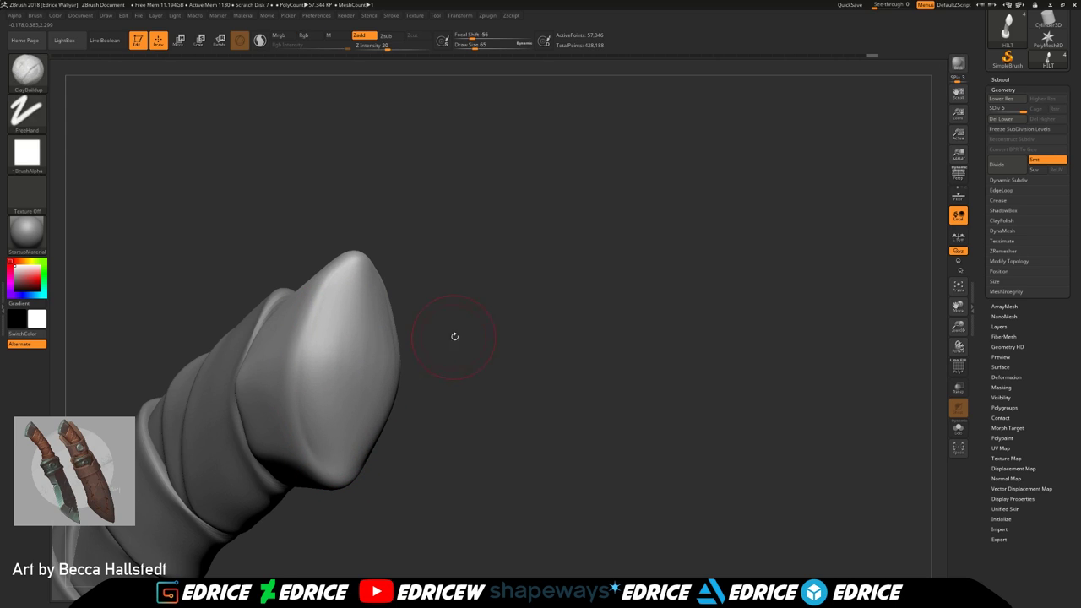
drag(451, 338, 412, 346)
shift+drag(336, 375, 334, 422)
drag(478, 336, 420, 341)
shift+drag(397, 363, 354, 439)
Switch to the hPolish brush and flatten the pommel's end face from its lower corner upward
mouse_move(511, 353)
mouse_down()
mouse_move(537, 282)
mouse_move(503, 272)
mouse_up()
click(30, 75)
click(514, 205)
drag(514, 205, 489, 218)
drag(446, 353, 417, 314)
drag(618, 250, 542, 269)
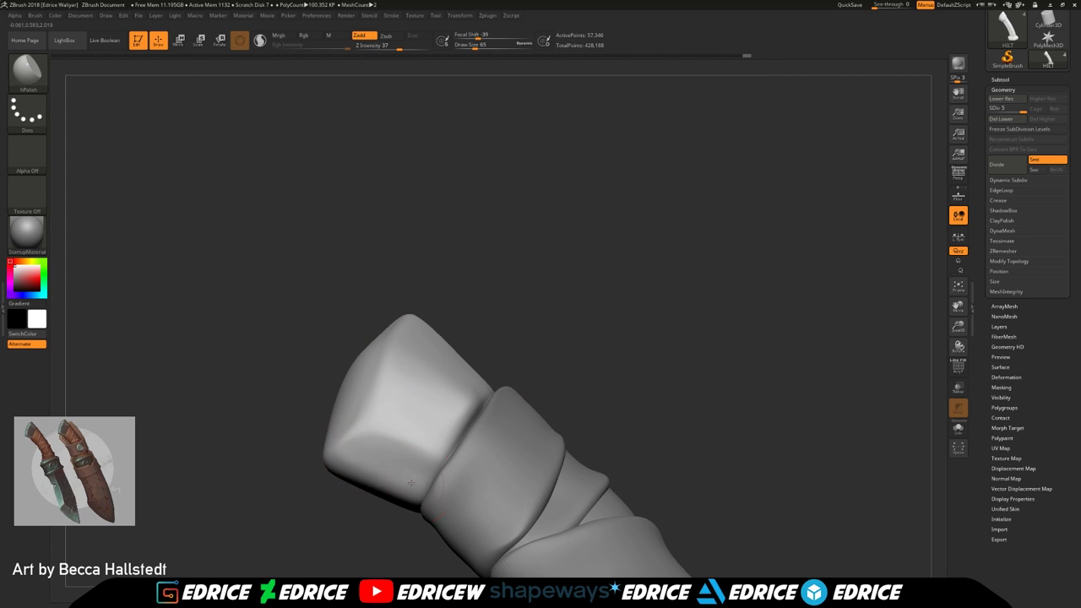
drag(350, 449, 392, 338)
drag(523, 295, 456, 304)
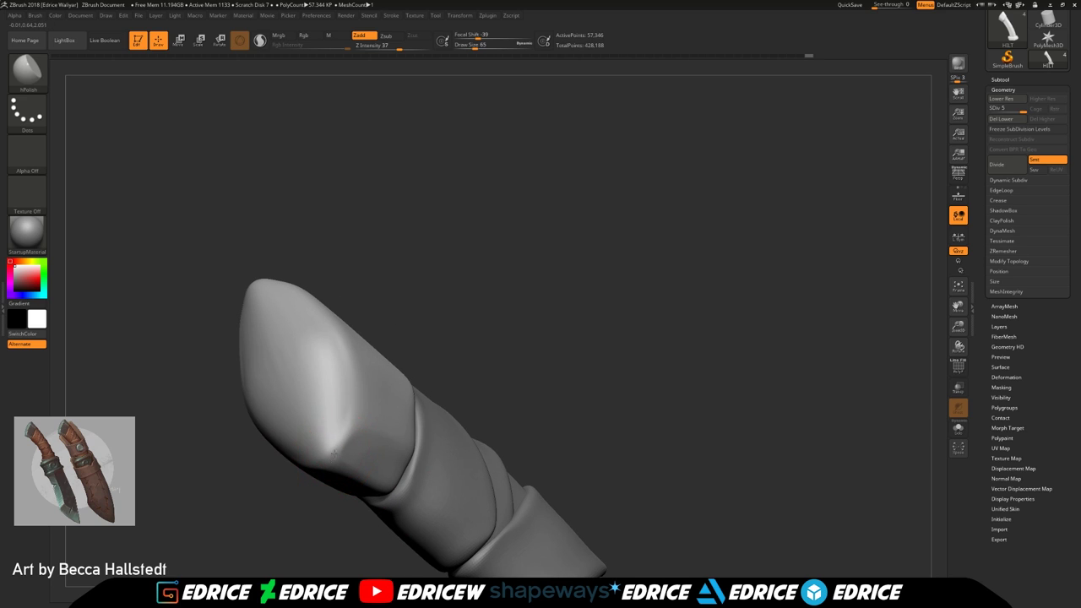
Polish the ridge between the pommel's end face and its sides, up to the upper tip
drag(361, 397, 355, 347)
drag(507, 295, 541, 270)
mouse_move(359, 328)
mouse_down()
mouse_move(329, 282)
mouse_move(342, 292)
mouse_up()
drag(507, 211, 574, 177)
mouse_move(348, 268)
mouse_down()
mouse_move(377, 306)
mouse_move(403, 289)
mouse_up()
mouse_move(524, 376)
mouse_down()
mouse_move(586, 347)
mouse_move(602, 317)
mouse_move(545, 331)
mouse_move(422, 295)
mouse_up()
Show the floor grid's reference art over the hilt again and enlarge the brush to a draw size of 87
click(959, 198)
drag(791, 209, 455, 144)
mouse_move(355, 268)
ctrl+mouse_down()
mouse_move(346, 285)
mouse_move(443, 358)
mouse_move(463, 245)
mouse_move(364, 257)
ctrl+mouse_up()
mouse_move(437, 343)
ctrl+mouse_down()
mouse_move(406, 287)
mouse_move(446, 324)
ctrl+mouse_up()
mouse_move(591, 399)
mouse_down()
mouse_move(536, 405)
mouse_move(575, 302)
mouse_move(397, 152)
mouse_up()
ctrl+click(566, 423)
click(478, 46)
drag(478, 101, 511, 109)
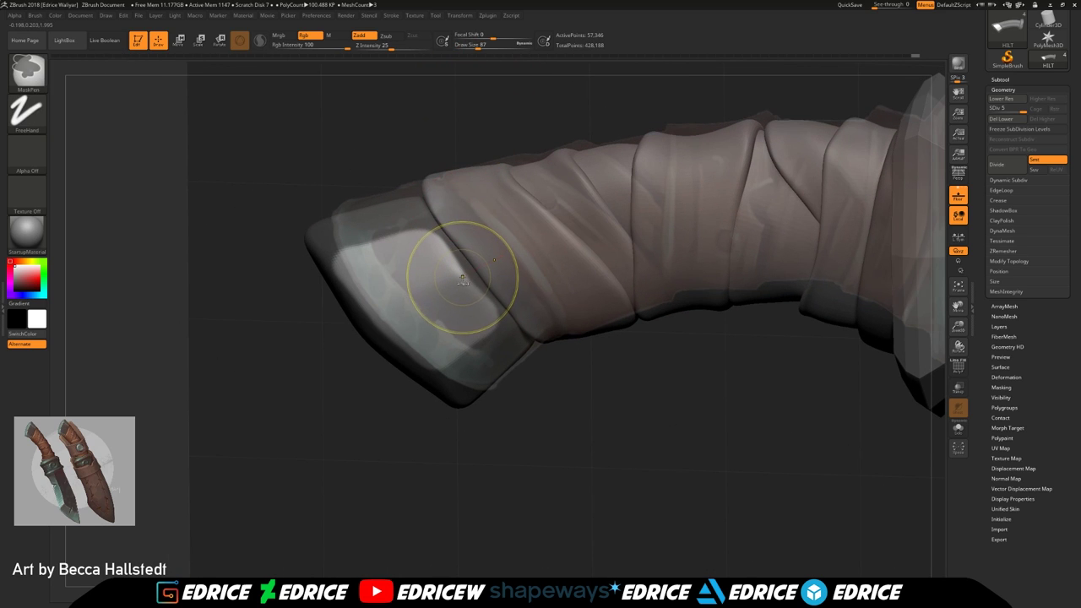
Flatten the pommel's side with a larger hPolish brush against the reference overlay, undoing a stray edit
ctrl+click(460, 276)
click(456, 268)
mouse_move(598, 363)
mouse_down()
mouse_move(501, 409)
mouse_move(576, 382)
mouse_move(541, 154)
mouse_move(479, 62)
mouse_up()
key(ctrl+z)
ctrl+click(466, 295)
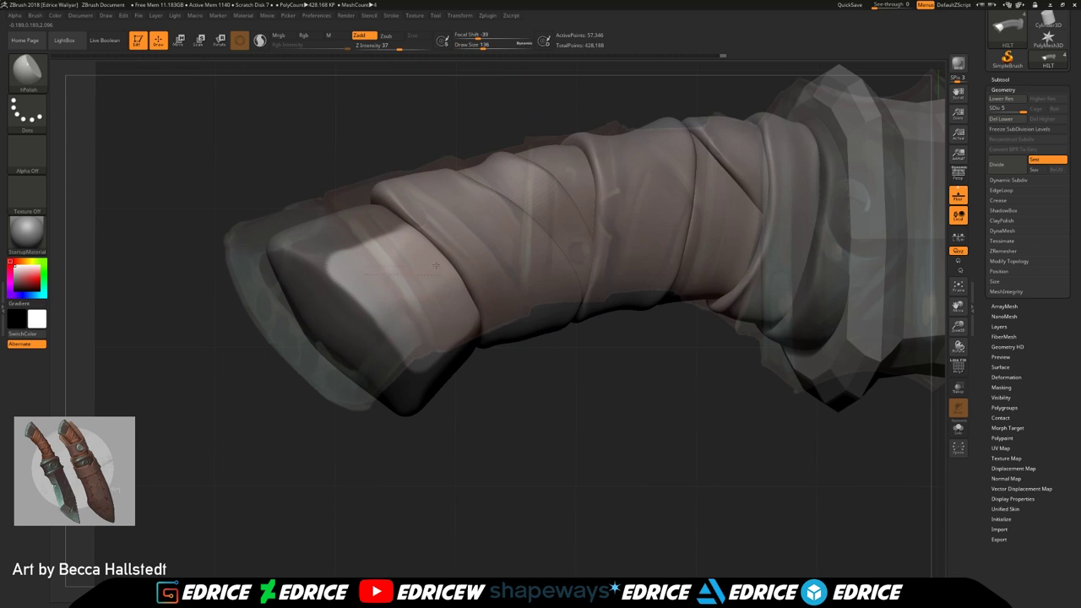
drag(495, 374, 541, 384)
drag(379, 280, 478, 341)
mouse_move(507, 405)
mouse_down()
mouse_move(535, 375)
mouse_move(502, 202)
mouse_move(490, 371)
mouse_up()
ctrl+drag(487, 456, 505, 473)
Hide the floor grid, set the draw size to 97, and smooth the pommel's side
click(954, 201)
drag(483, 45, 477, 46)
shift+drag(329, 262, 476, 355)
drag(473, 430, 528, 417)
drag(405, 271, 456, 255)
drag(538, 118, 553, 106)
drag(473, 327, 366, 309)
drag(398, 447, 379, 449)
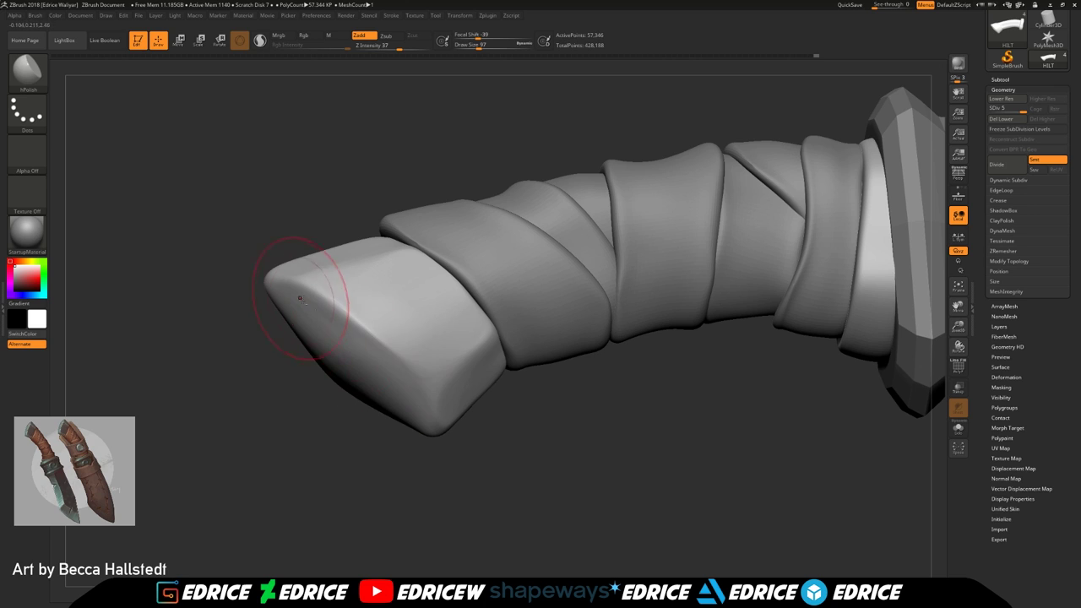
Polish the edge between the pommel's side and end face with the hPolish brush
drag(325, 283, 394, 321)
drag(394, 449, 402, 431)
drag(376, 304, 374, 258)
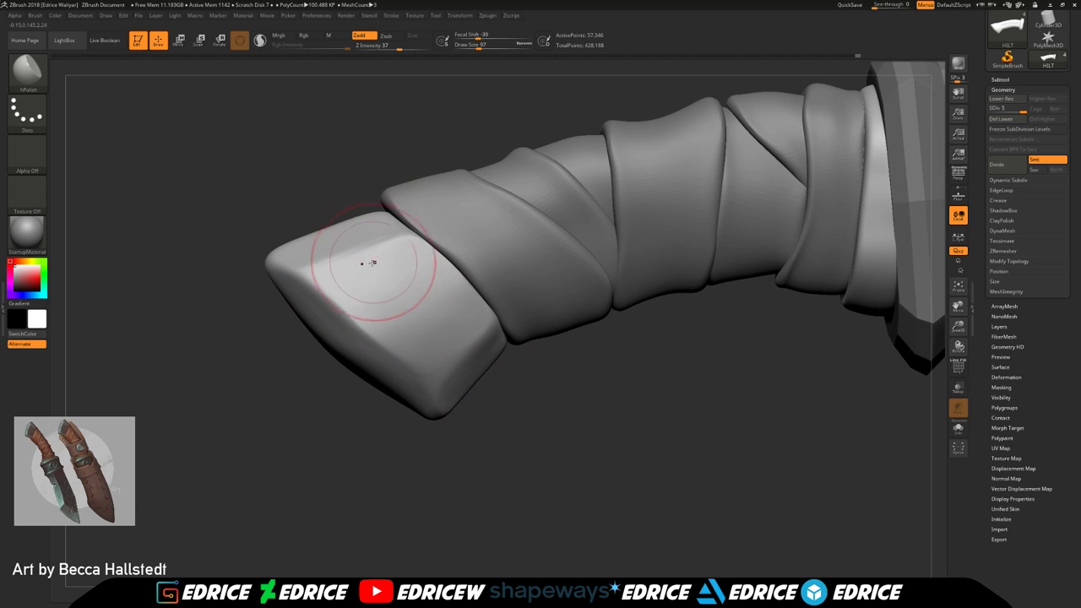
drag(485, 439, 507, 422)
drag(476, 368, 494, 362)
drag(507, 448, 497, 406)
Reduce the brush size and smooth the pommel's facets on both sides
drag(479, 47, 472, 48)
drag(473, 473, 486, 474)
shift+drag(393, 255, 372, 255)
mouse_move(471, 477)
mouse_down()
mouse_move(490, 439)
mouse_move(482, 241)
mouse_move(456, 228)
mouse_up()
shift+drag(265, 316, 218, 327)
mouse_move(439, 244)
mouse_down()
mouse_move(426, 206)
mouse_move(437, 293)
mouse_up()
Hide the leather wrap and the other subtools so only the hilt is shown
click(1000, 79)
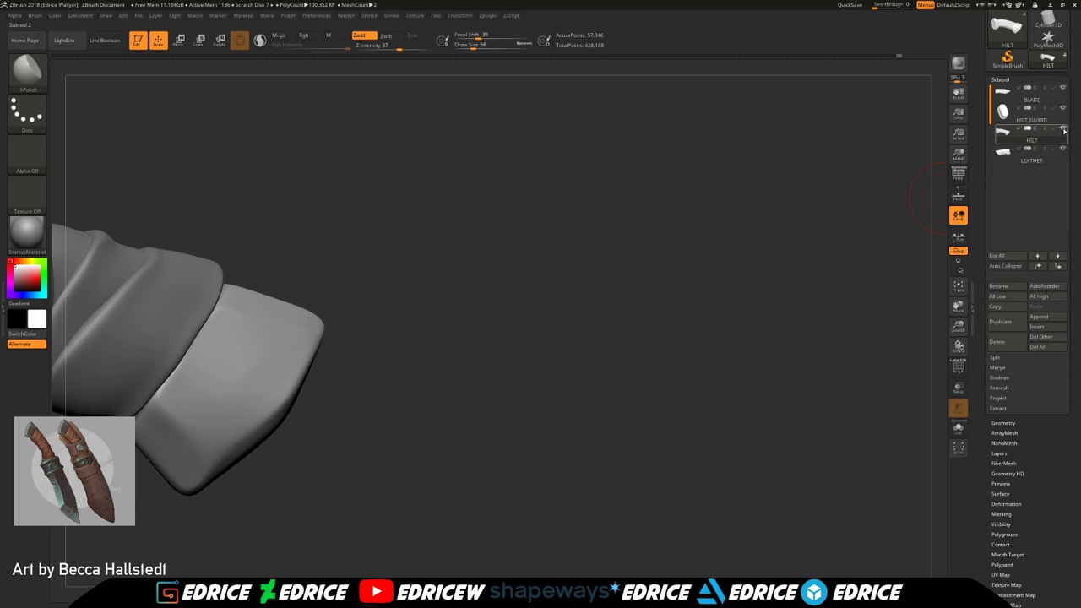
click(1063, 149)
drag(845, 241, 825, 253)
drag(957, 326, 1072, 292)
drag(676, 321, 646, 316)
Smooth the transition where the grip meets the pommel
shift+drag(411, 310, 434, 310)
mouse_move(548, 313)
mouse_down()
mouse_move(552, 181)
mouse_move(601, 226)
mouse_move(561, 254)
mouse_up()
shift+drag(317, 295, 334, 324)
mouse_move(422, 244)
mouse_down()
mouse_move(363, 179)
mouse_move(377, 204)
mouse_up()
Carve a crease along the junction of the grip and pommel with the DamStandard brush
key(b)
key(d)
click(483, 140)
drag(460, 207, 349, 206)
drag(481, 211, 422, 199)
drag(342, 227, 291, 296)
mouse_move(506, 211)
mouse_down()
mouse_move(492, 164)
mouse_move(460, 131)
mouse_up()
drag(288, 300, 272, 344)
drag(273, 404, 283, 346)
Extend the DamStandard crease around the rest of the grip and pommel junction, and soften it
mouse_move(275, 302)
mouse_down()
mouse_move(272, 355)
mouse_move(296, 409)
mouse_up()
mouse_move(316, 439)
mouse_down()
mouse_move(278, 337)
mouse_move(322, 432)
mouse_up()
drag(490, 434, 426, 426)
drag(336, 461, 412, 446)
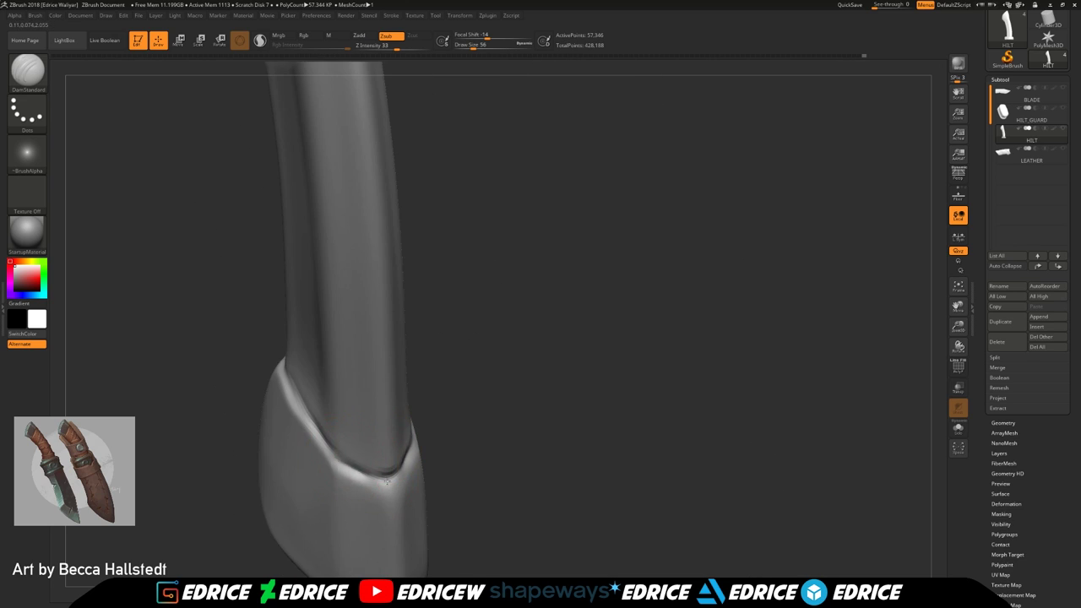
drag(498, 430, 417, 441)
drag(494, 359, 530, 363)
shift+drag(445, 367, 429, 344)
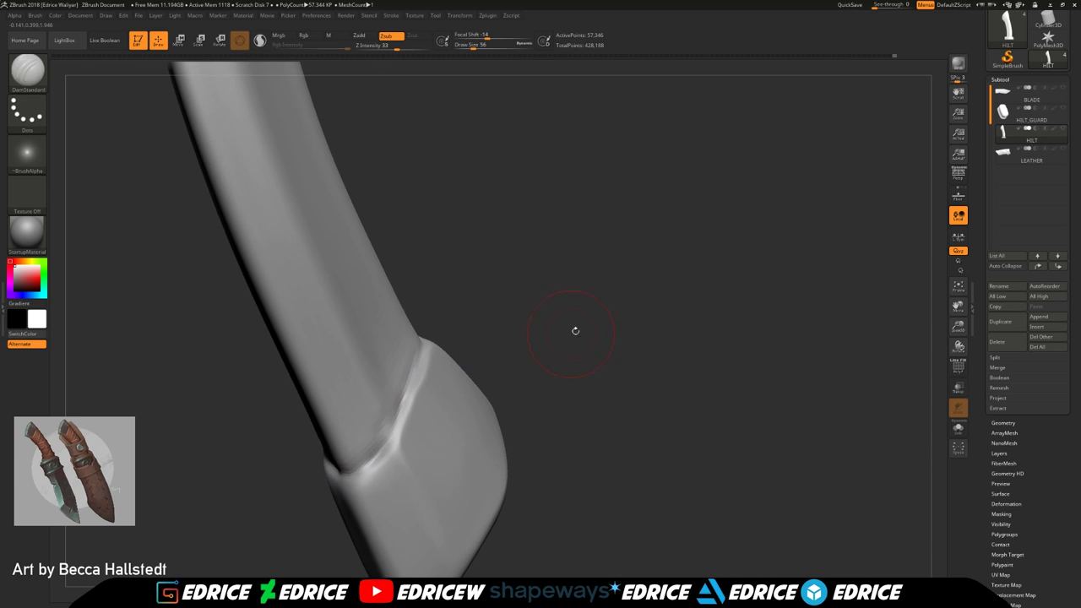
shift+drag(563, 335, 555, 253)
Polish the flange at the hilt's guard end with the hPolish brush at a draw size of 77
mouse_move(614, 342)
mouse_down()
mouse_move(666, 344)
mouse_move(774, 278)
mouse_up()
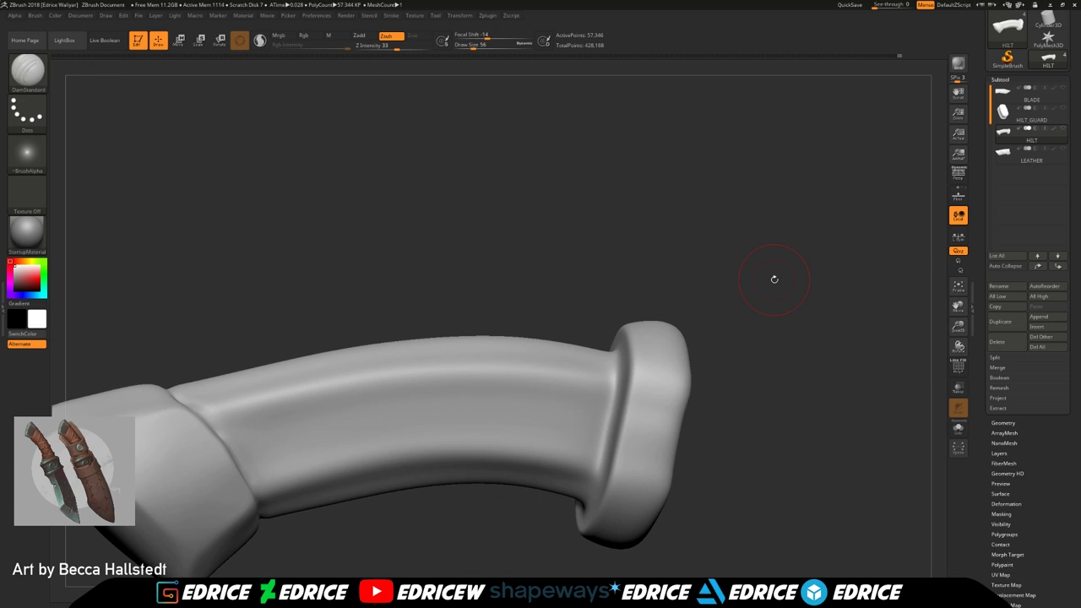
click(42, 81)
click(204, 80)
drag(958, 307, 923, 270)
drag(680, 364, 663, 365)
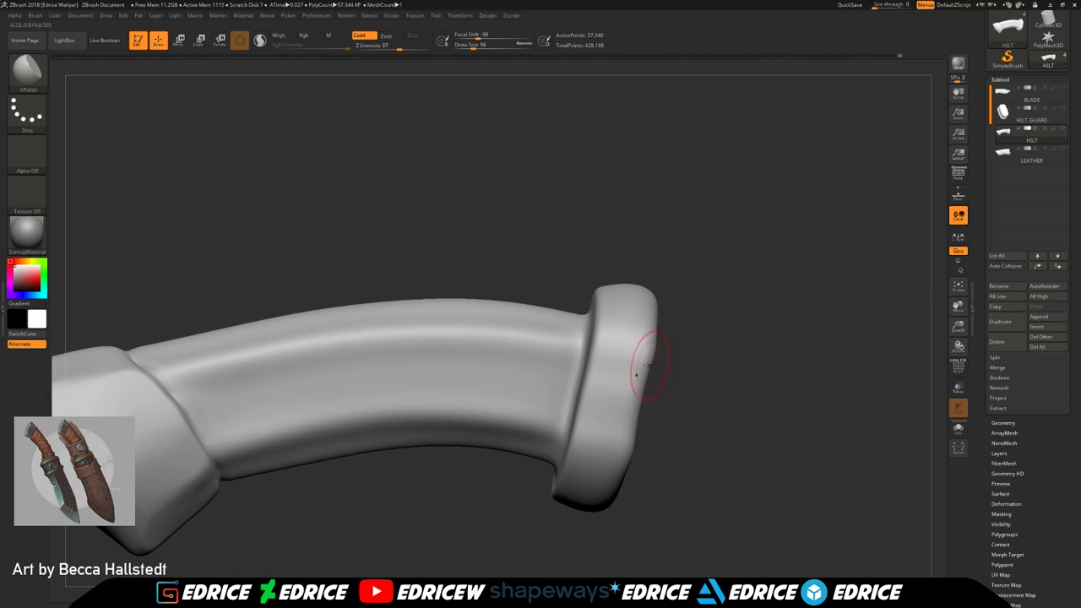
click(477, 48)
drag(677, 264, 650, 269)
drag(671, 359, 701, 359)
mouse_move(601, 325)
mouse_down()
mouse_move(571, 446)
mouse_move(582, 422)
mouse_up()
drag(666, 377, 650, 423)
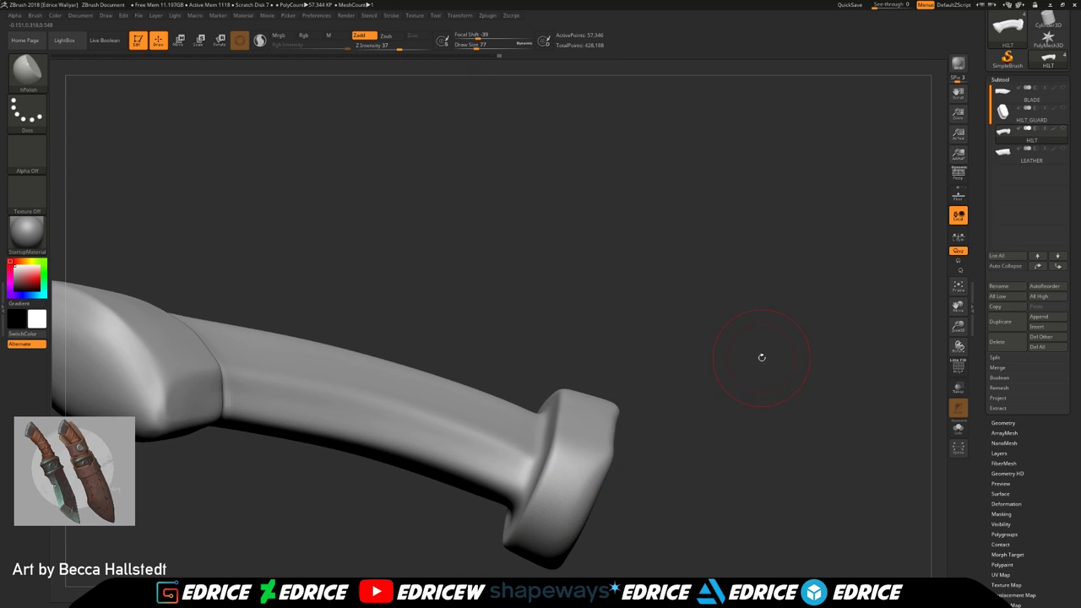
Divide the hilt to subdivision level 6 and flatten the flange's end face
click(1006, 424)
key(ctrl+d)
drag(709, 355, 640, 420)
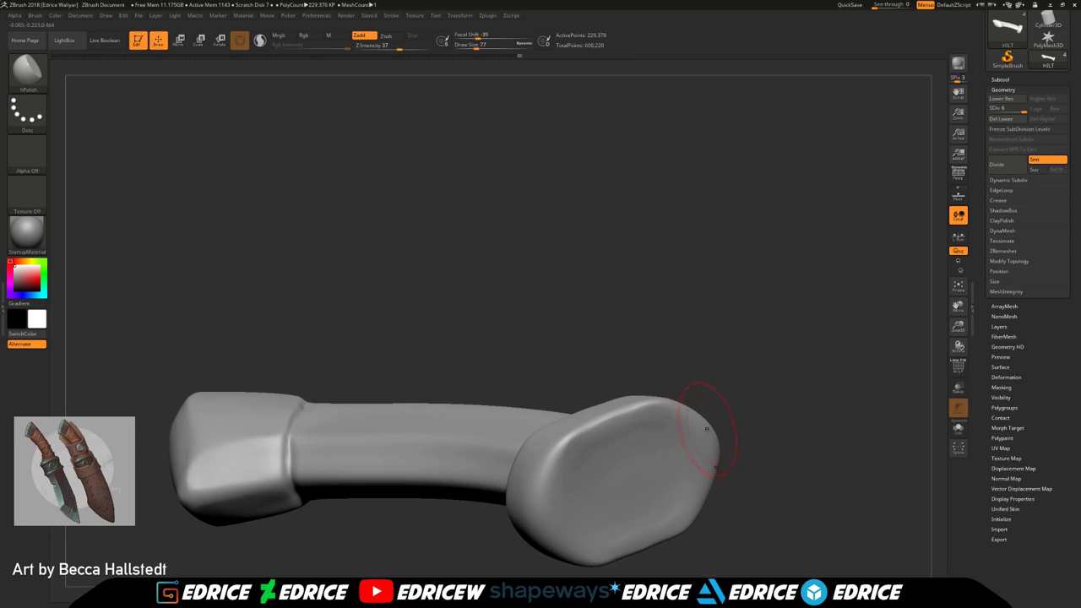
drag(550, 520, 591, 541)
drag(731, 422, 759, 453)
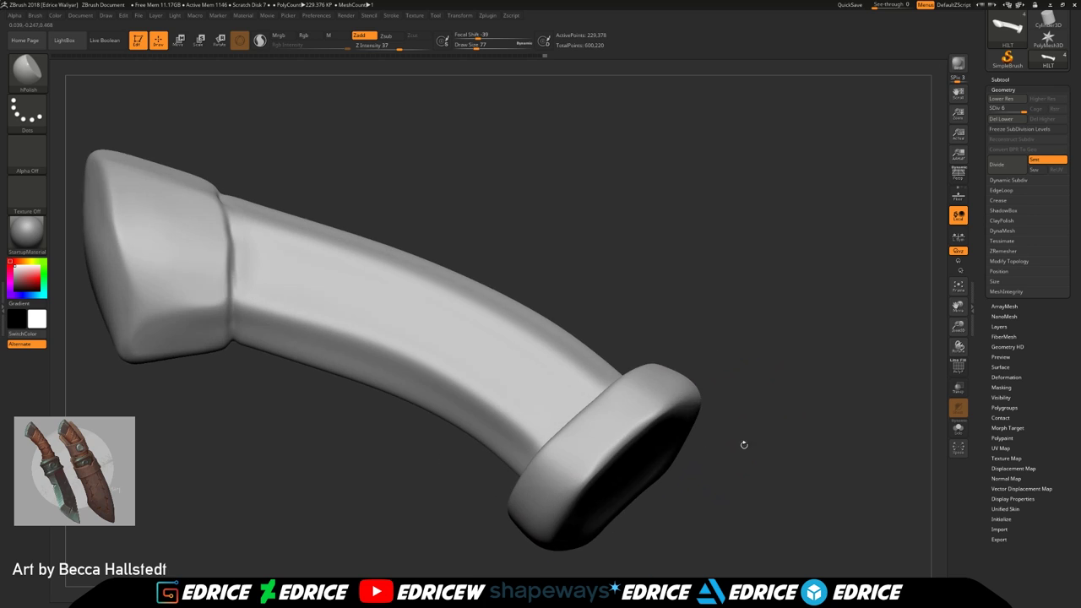
Polish the outer rim of the guard-end flange with the hPolish brush
mouse_move(709, 360)
mouse_down()
mouse_move(710, 334)
mouse_move(733, 395)
mouse_up()
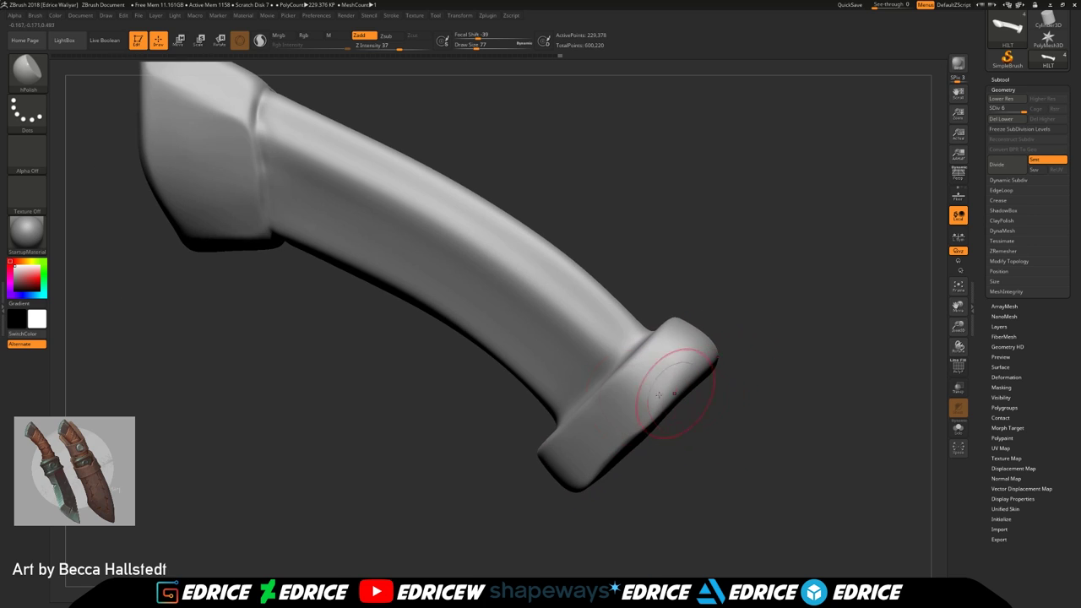
right_drag(663, 383, 701, 348)
mouse_move(729, 336)
mouse_down()
mouse_move(643, 416)
mouse_move(648, 409)
mouse_up()
right_drag(702, 297, 695, 330)
drag(684, 367, 658, 388)
right_drag(647, 403, 680, 378)
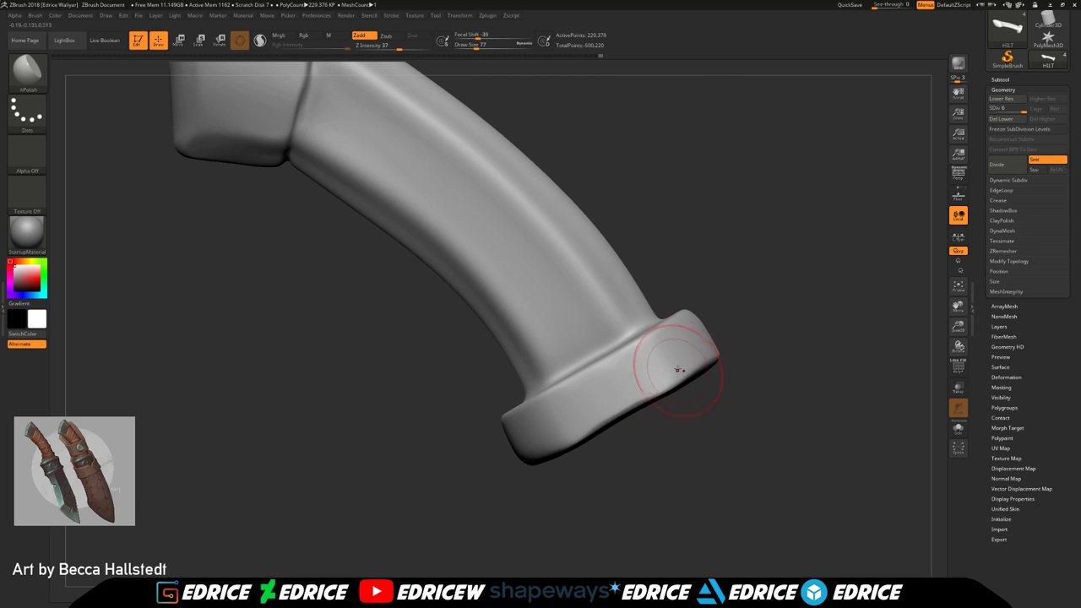
drag(516, 470, 547, 440)
drag(594, 388, 629, 368)
Sharpen the flange's edges and the step where it meets the grip
drag(671, 340, 650, 325)
mouse_move(581, 412)
mouse_down()
mouse_move(621, 387)
mouse_move(644, 348)
mouse_up()
drag(569, 382, 589, 374)
drag(624, 395, 466, 431)
drag(634, 382, 618, 356)
drag(503, 439, 439, 478)
alt+drag(613, 409, 688, 372)
drag(688, 372, 667, 393)
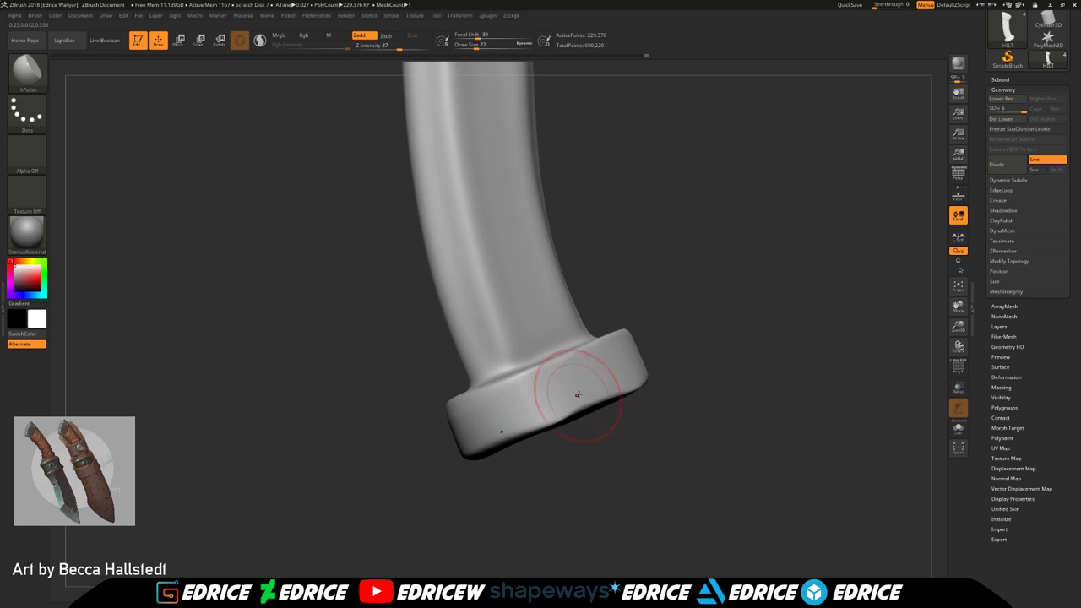
Continue polishing the flange's rim around to the opposite side of the hilt
drag(639, 432, 583, 390)
drag(548, 421, 511, 436)
drag(640, 435, 617, 409)
mouse_move(618, 409)
right_down()
mouse_move(646, 448)
mouse_move(667, 435)
right_up()
mouse_move(630, 412)
mouse_down()
mouse_move(631, 423)
mouse_move(754, 468)
mouse_up()
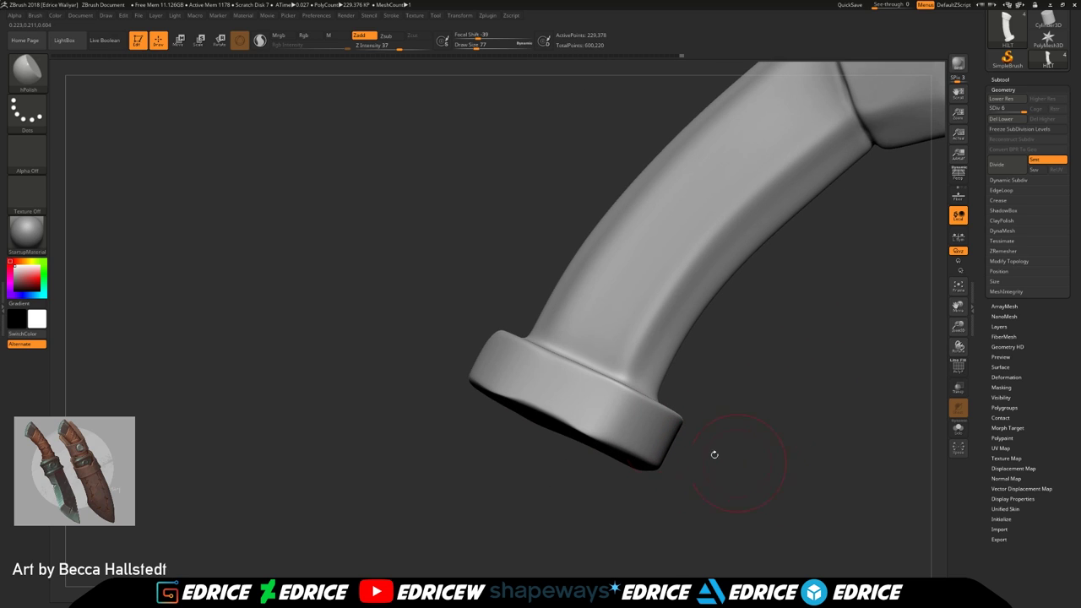
drag(717, 408, 775, 364)
Refine the pommel's end face and its central ridge with the hPolish brush
drag(958, 307, 850, 500)
drag(667, 297, 659, 316)
mouse_move(735, 363)
mouse_down()
mouse_move(688, 363)
mouse_move(613, 415)
mouse_up()
mouse_move(713, 415)
mouse_down()
mouse_move(729, 427)
mouse_move(633, 446)
mouse_up()
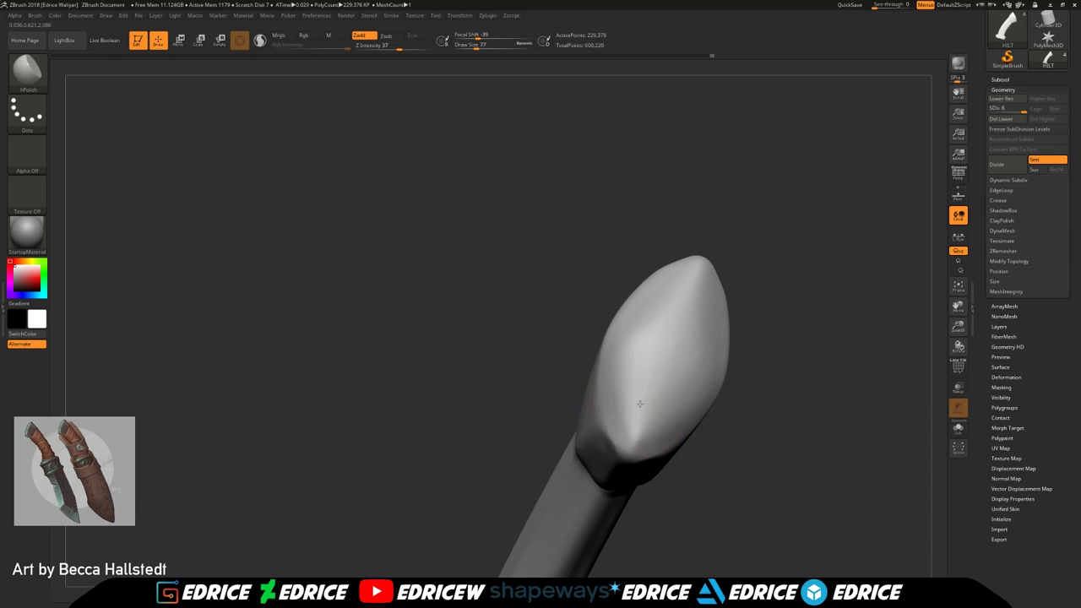
drag(666, 397, 684, 328)
drag(743, 354, 780, 350)
mouse_move(751, 247)
mouse_down()
mouse_move(699, 244)
mouse_move(689, 264)
mouse_up()
drag(654, 218, 711, 282)
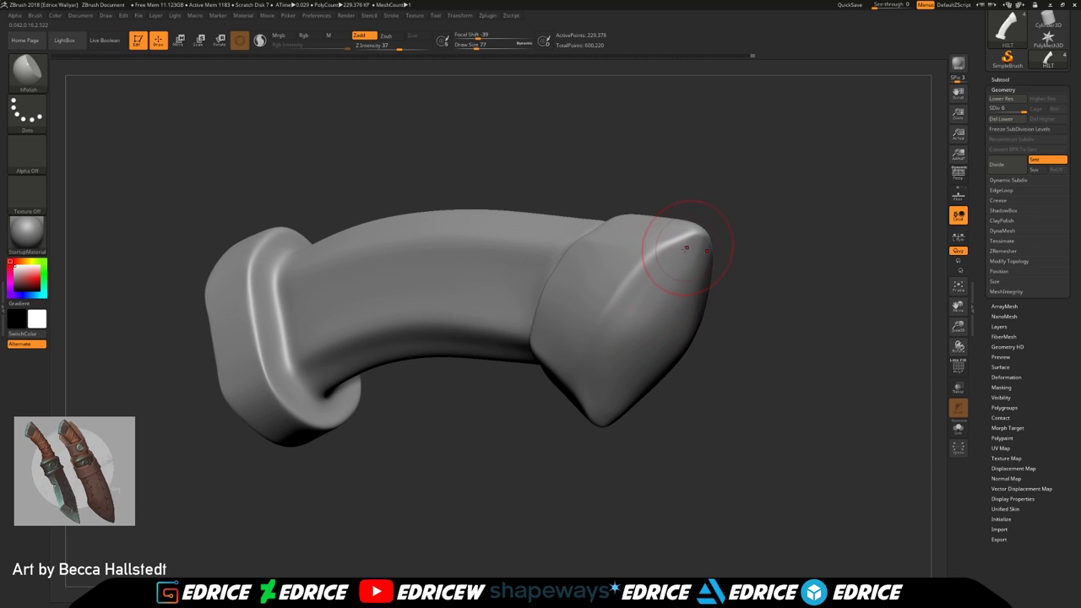
Sharpen the edges running from the pommel's upper tip down to its lower corner
drag(686, 247, 751, 233)
drag(728, 268, 717, 314)
mouse_move(683, 272)
mouse_down()
mouse_move(650, 289)
mouse_move(613, 381)
mouse_up()
drag(596, 470, 659, 439)
mouse_move(714, 340)
mouse_down()
mouse_move(634, 377)
mouse_move(651, 412)
mouse_up()
drag(751, 363, 705, 405)
mouse_move(846, 368)
mouse_down()
mouse_move(804, 363)
mouse_move(705, 419)
mouse_up()
drag(834, 361, 704, 427)
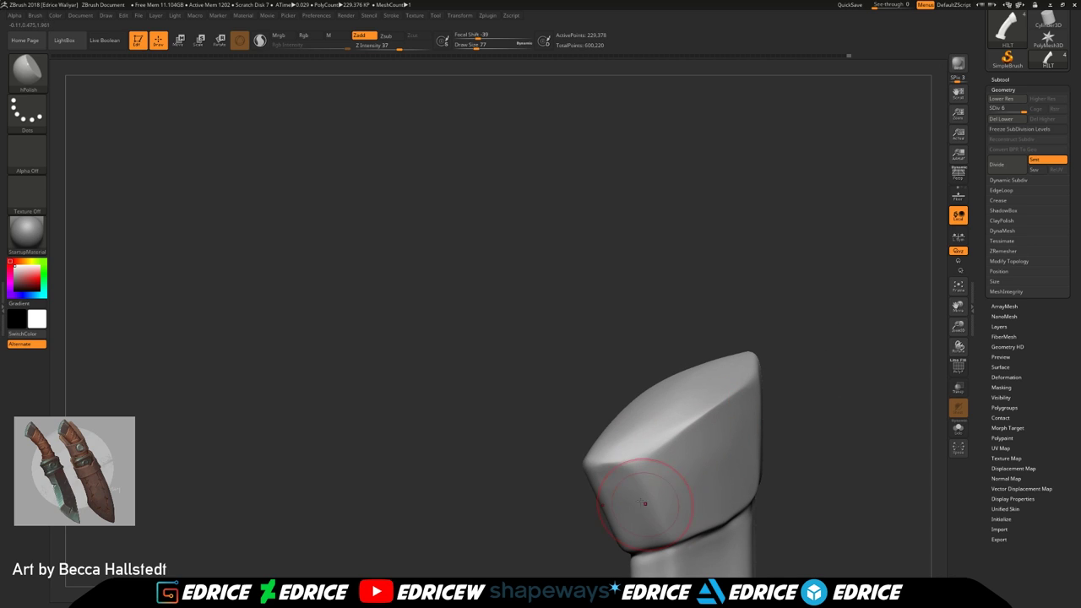
Flatten the facets at the pommel's lower corner, reducing the hPolish draw size to 51
drag(661, 460, 632, 447)
mouse_move(832, 372)
mouse_down()
mouse_move(802, 368)
mouse_move(836, 376)
mouse_up()
drag(700, 430, 658, 458)
drag(848, 355, 894, 395)
drag(675, 413, 635, 422)
mouse_move(786, 363)
mouse_down()
mouse_move(819, 372)
mouse_move(829, 348)
mouse_up()
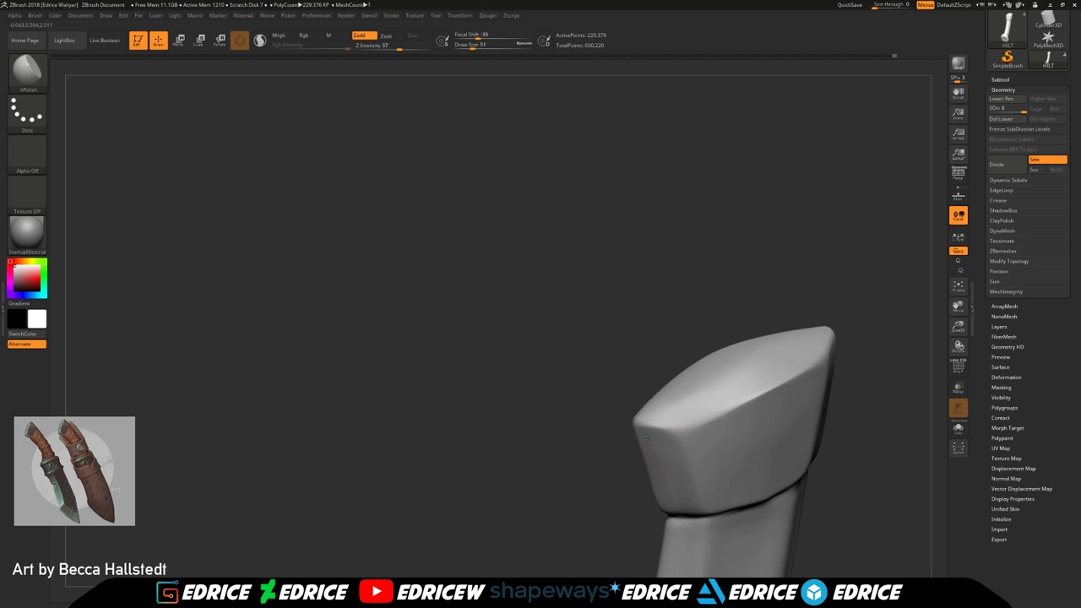
Smooth the long edge and adjoining side of the pommel's end face with the hPolish brush
drag(905, 388, 858, 394)
drag(783, 339, 746, 373)
drag(802, 358, 815, 355)
mouse_move(754, 371)
mouse_down()
mouse_move(762, 386)
mouse_move(827, 413)
mouse_up()
drag(719, 362, 809, 322)
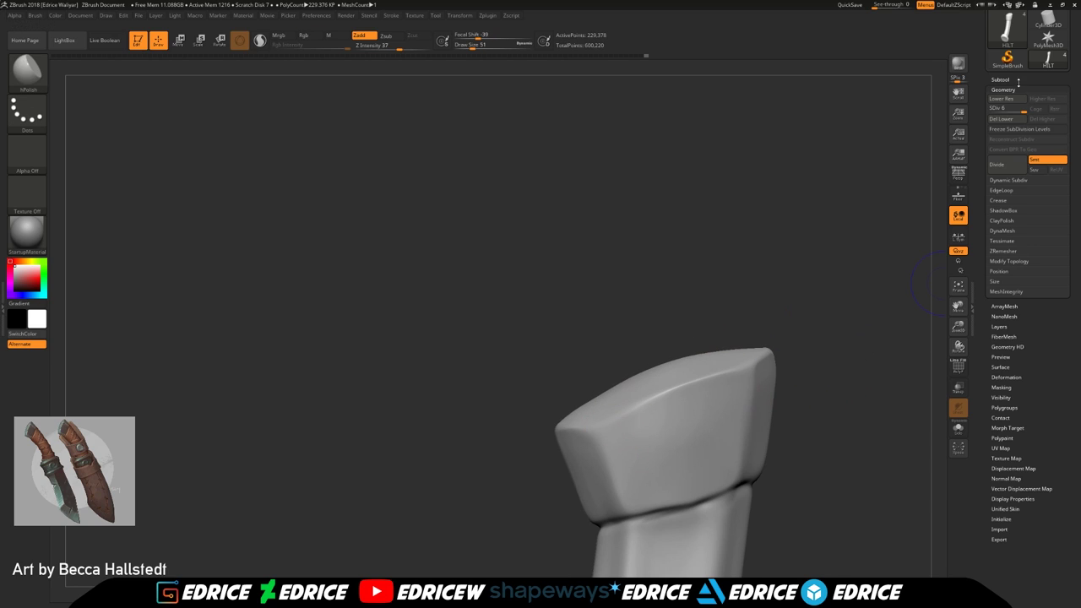
Show all of the knife's subtools again and frame the whole knife in view
click(1017, 81)
shift+click(1063, 130)
key(f)
drag(863, 406, 952, 348)
key(f)
drag(901, 289, 833, 339)
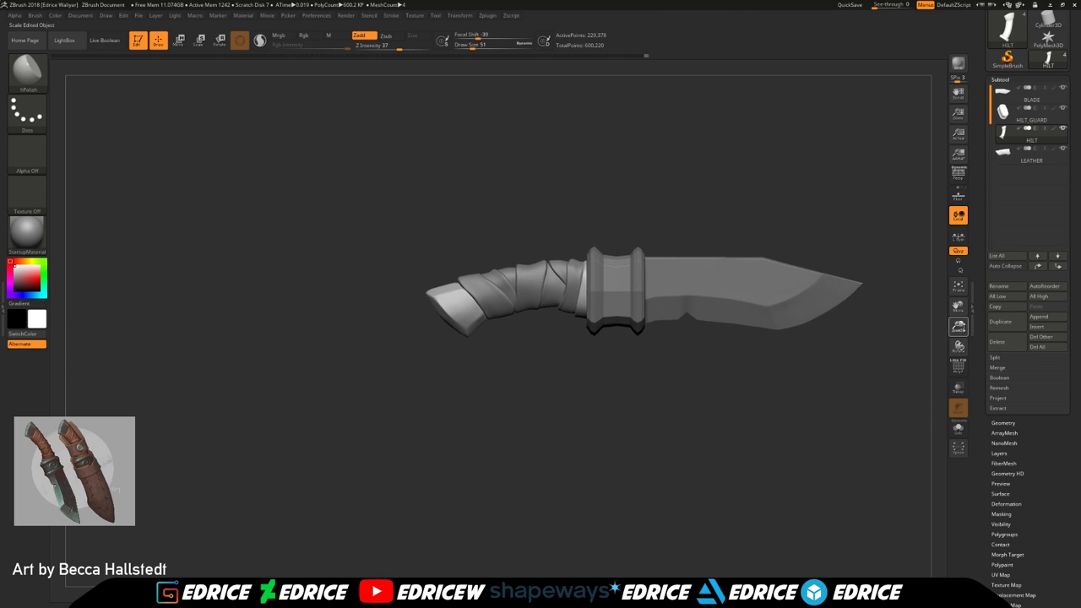
drag(963, 327, 961, 358)
drag(959, 308, 719, 385)
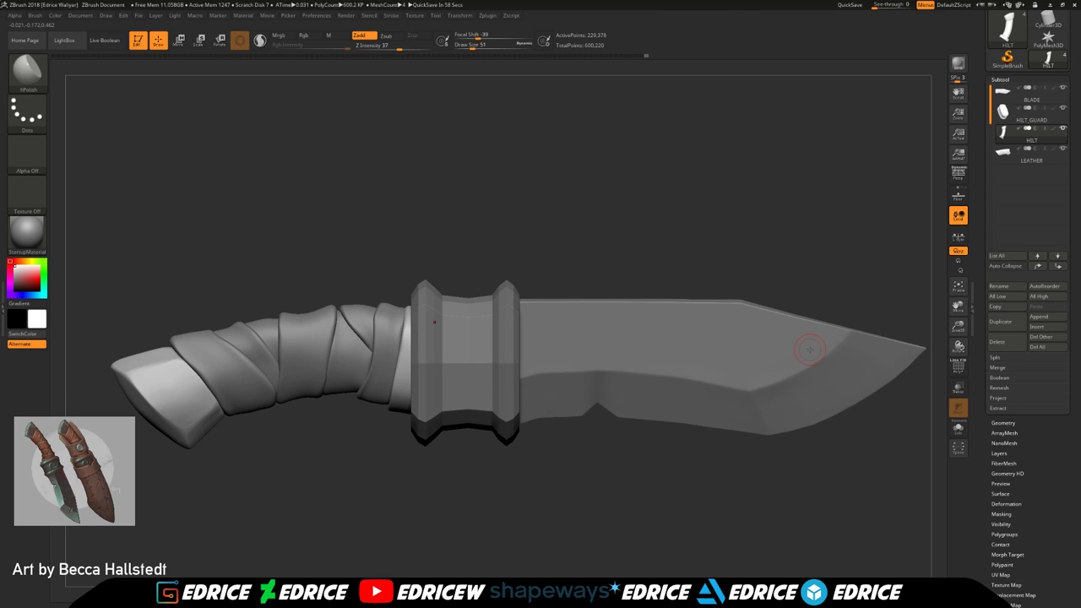
Select the HILT_GUARD subtool, store its morph target, and divide the mesh three times
click(1025, 115)
drag(1035, 537, 1034, 493)
click(1019, 509)
click(1010, 186)
key(ctrl+d)
key(ctrl+d)
key(ctrl+d)
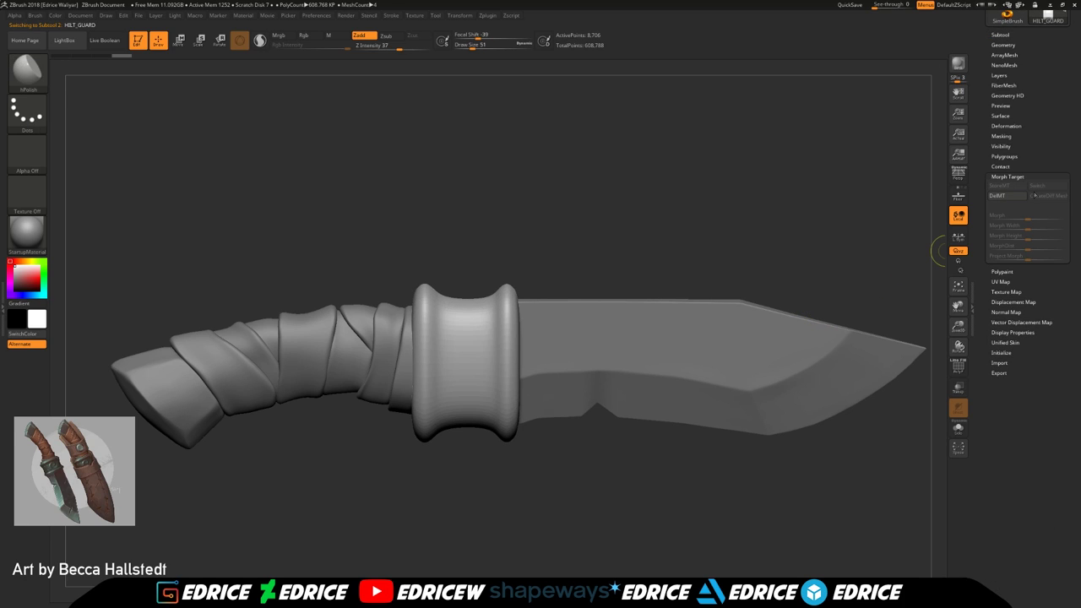
Lower the guard to subdivision level 1 and restore its original shape from the stored morph target
drag(1028, 201, 1028, 222)
click(1015, 66)
click(992, 86)
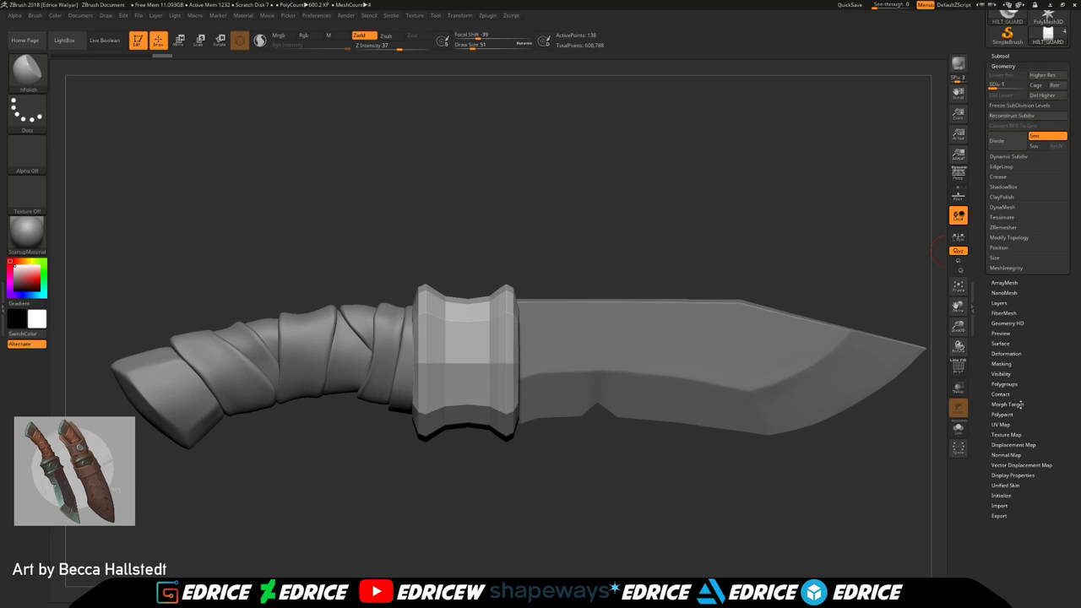
click(1020, 405)
click(1008, 219)
click(1006, 67)
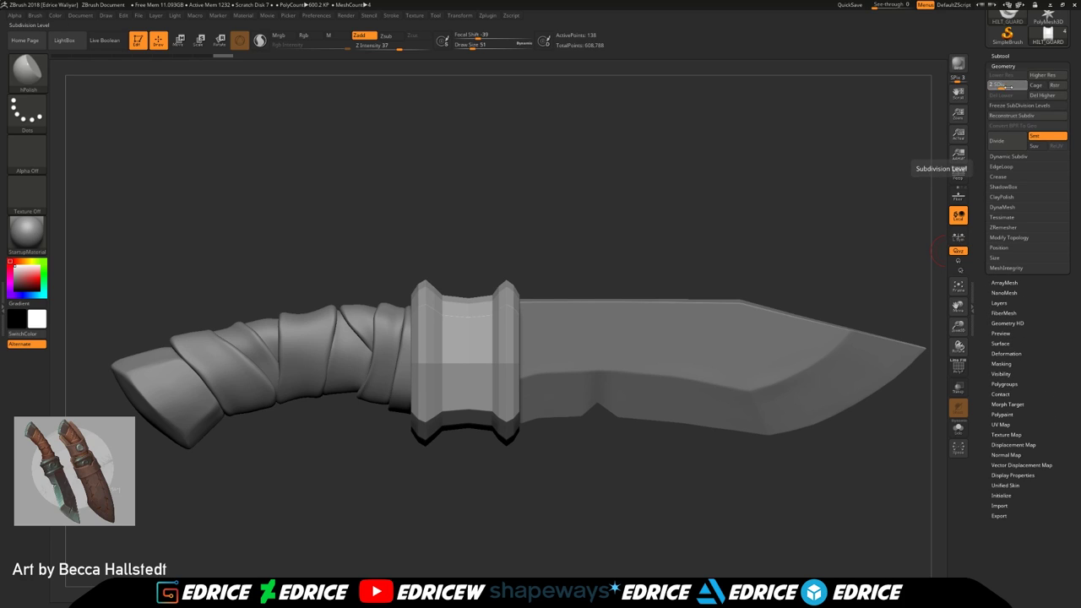
Check the restored guard at subdivision levels 1 and 4, leaving it at level 4
click(1022, 86)
click(992, 86)
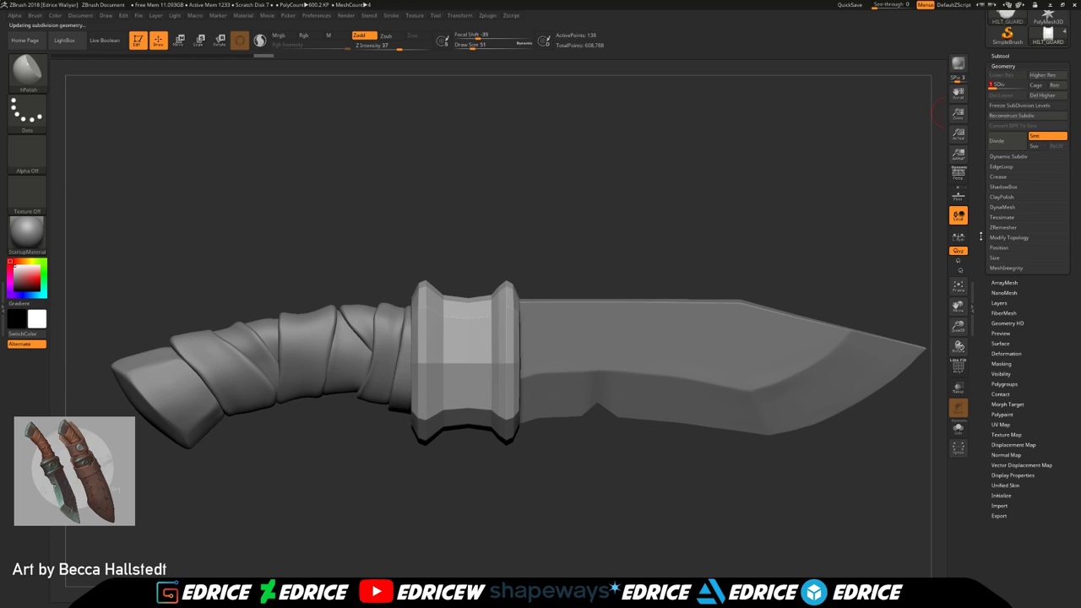
click(1016, 403)
click(1013, 219)
click(1003, 68)
click(1015, 86)
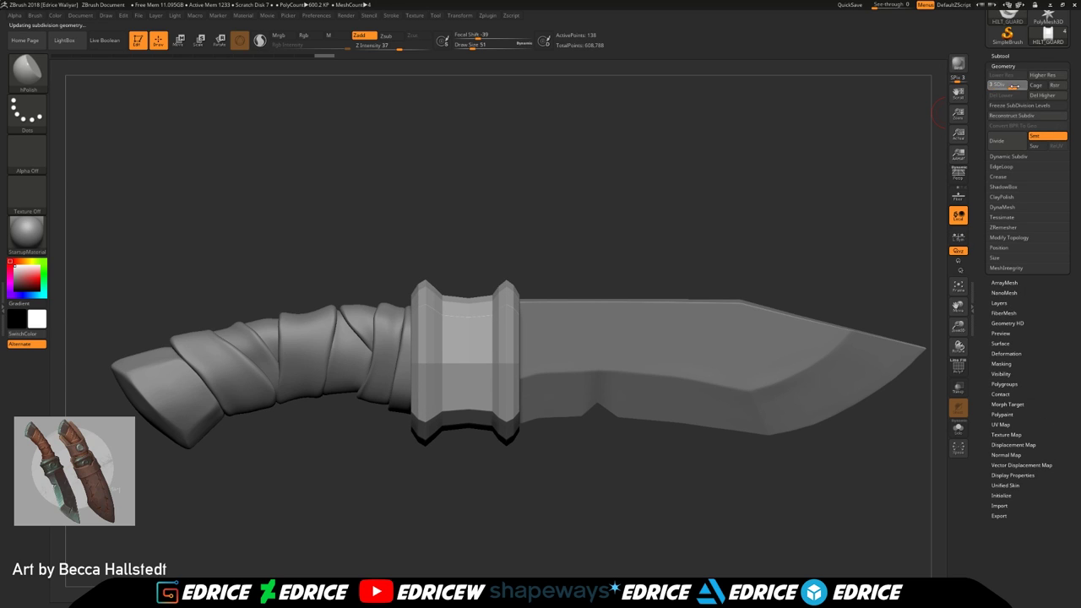
drag(1015, 86, 1023, 86)
drag(693, 260, 634, 258)
Isolate the HILT_GUARD subtool, enlarge the view of it, and divide its mesh once more
click(999, 57)
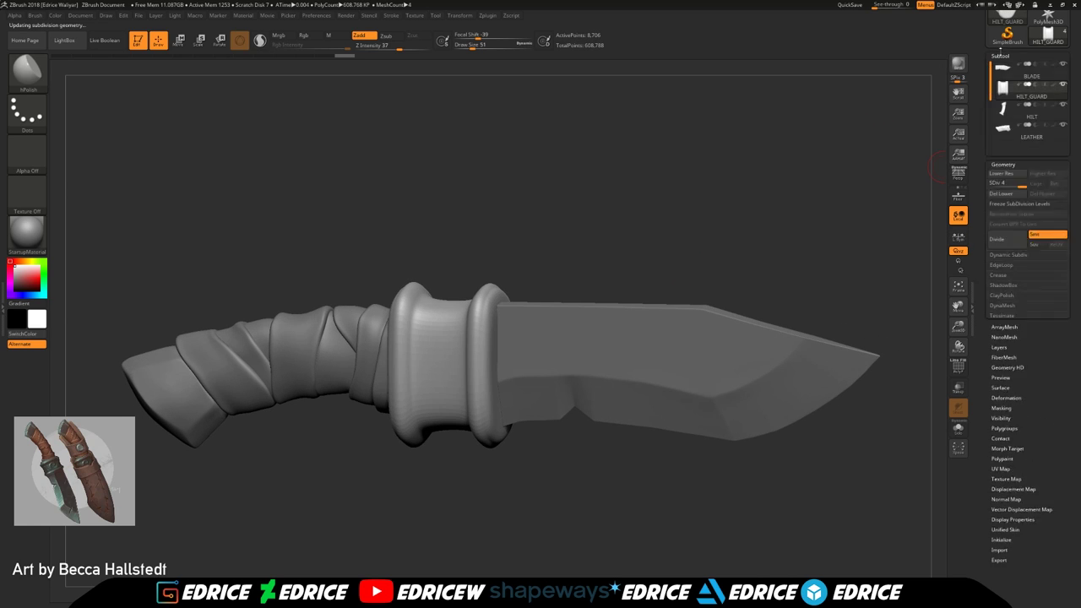
click(1063, 85)
drag(957, 326, 958, 363)
drag(676, 329, 623, 347)
key(ctrl+d)
drag(618, 260, 571, 294)
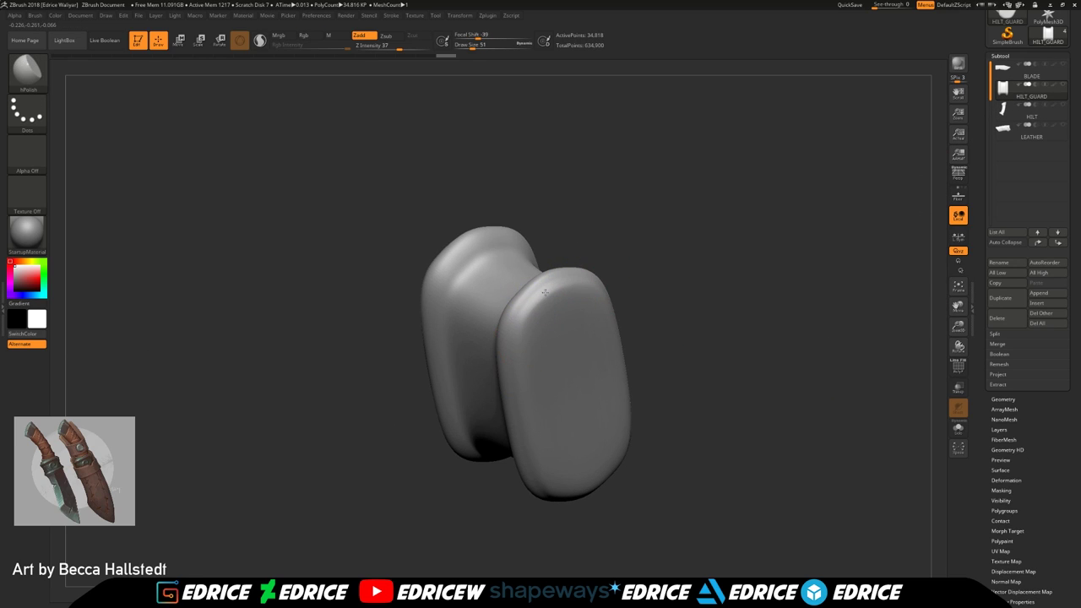
Flatten the rounded rim along the long side of the guard's blade-side flange with the hPolish brush
drag(414, 283, 537, 310)
drag(625, 308, 618, 268)
drag(537, 298, 514, 415)
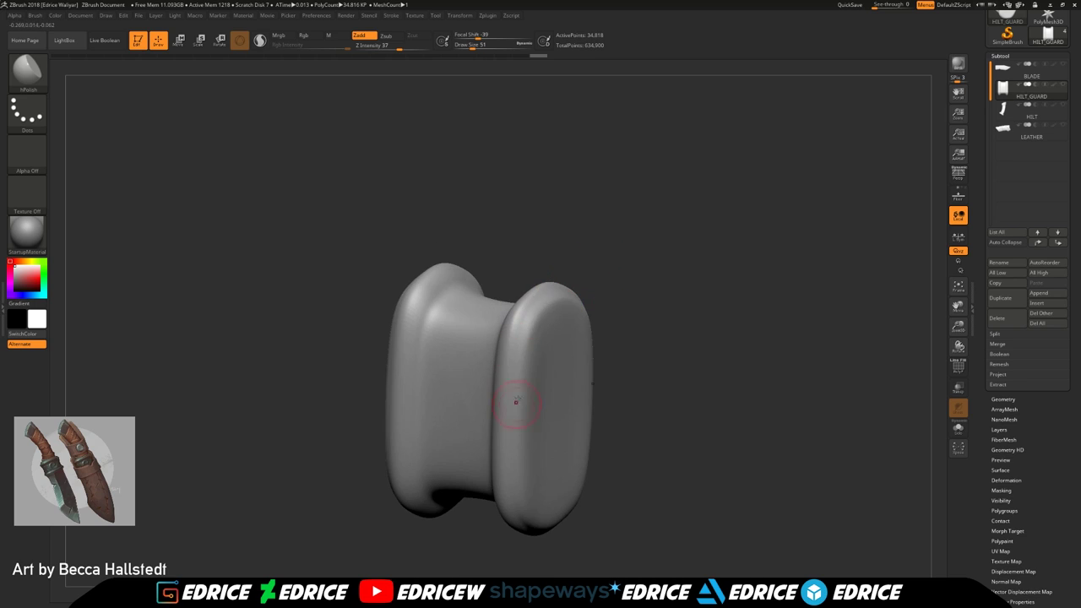
drag(629, 329, 616, 283)
drag(535, 314, 516, 402)
drag(659, 355, 632, 295)
Continue bevelling the same flange's rim around the lower end of its flat face
drag(512, 397, 502, 463)
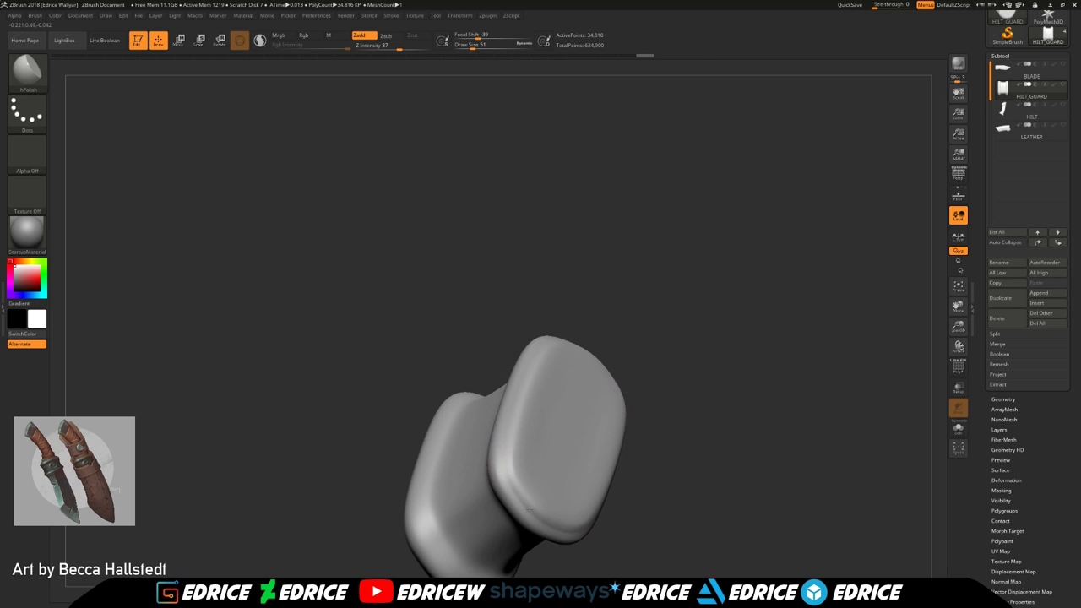
drag(522, 384, 506, 439)
drag(667, 355, 646, 422)
drag(499, 426, 507, 337)
mouse_move(641, 338)
mouse_down()
mouse_move(667, 325)
mouse_move(659, 313)
mouse_up()
Polish the guard's opposite flange along its outer rim and down to the lower corner
drag(581, 275, 540, 272)
drag(633, 320, 709, 346)
right_drag(522, 357, 542, 336)
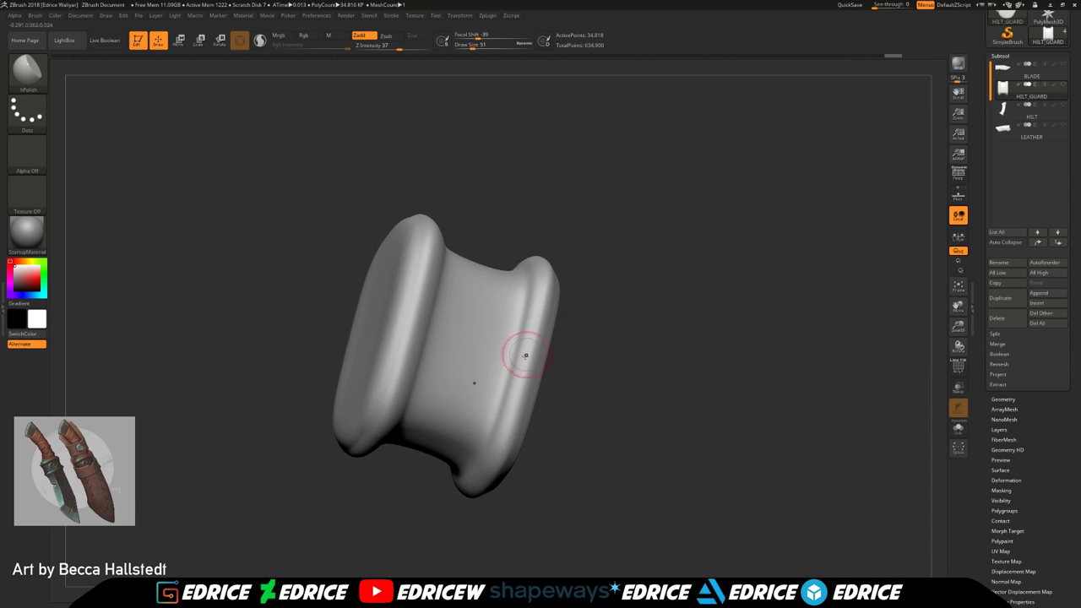
right_drag(488, 451, 544, 426)
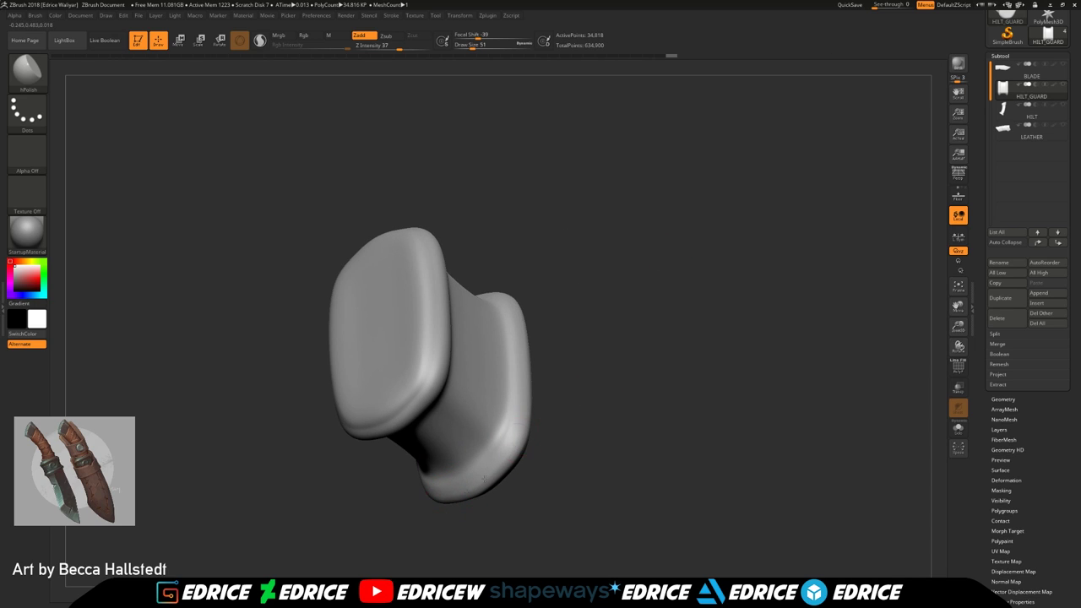
drag(512, 447, 520, 365)
drag(548, 365, 511, 413)
drag(499, 451, 530, 410)
Flatten the rounded short ends of the guard's flanges with hPolish strokes
drag(625, 306, 591, 253)
mouse_move(541, 237)
mouse_down()
mouse_move(515, 203)
mouse_move(625, 182)
mouse_up()
drag(623, 235, 625, 261)
drag(688, 278, 646, 253)
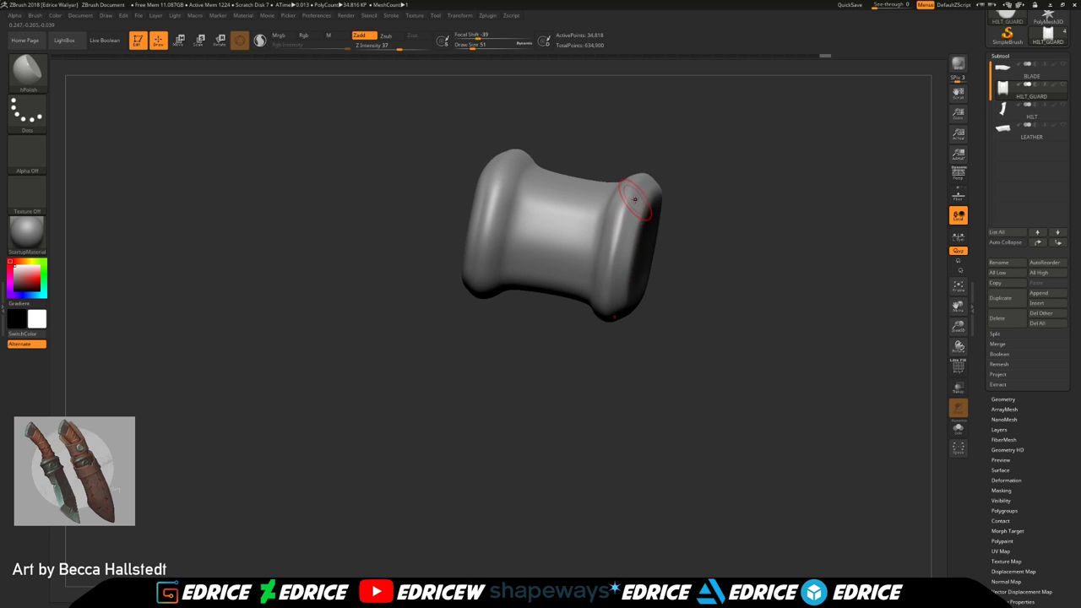
drag(712, 181, 532, 126)
mouse_move(495, 156)
mouse_down()
mouse_move(473, 228)
mouse_move(486, 157)
mouse_up()
Bevel the flange rim along its long side and around its upper corner
drag(556, 130, 559, 98)
drag(477, 224, 497, 330)
drag(494, 380, 473, 279)
mouse_move(494, 325)
right_down()
mouse_move(574, 409)
mouse_move(490, 290)
mouse_move(462, 220)
right_up()
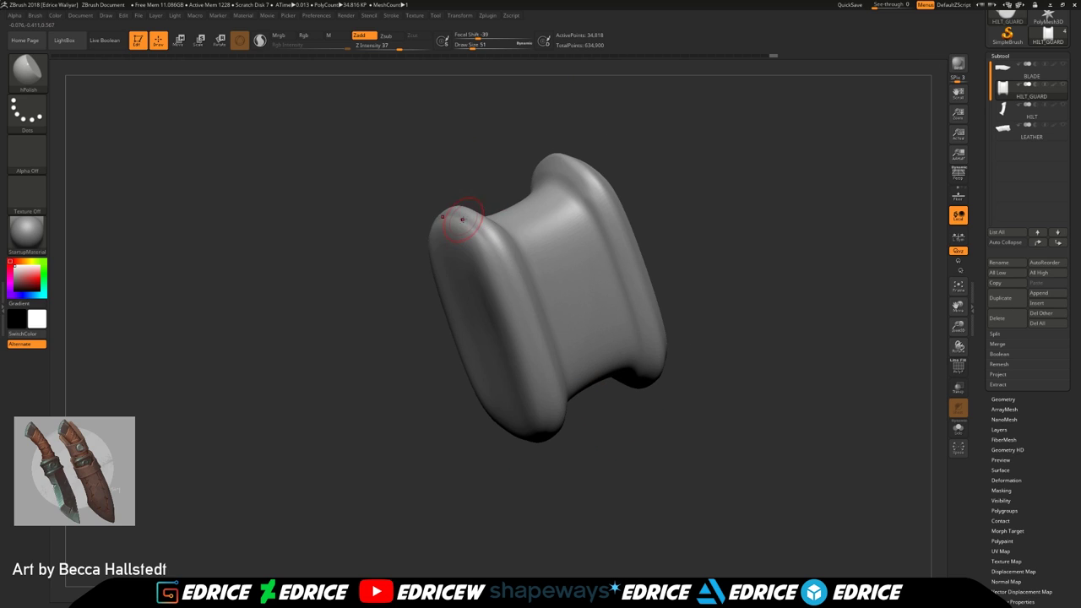
right_drag(492, 268, 449, 226)
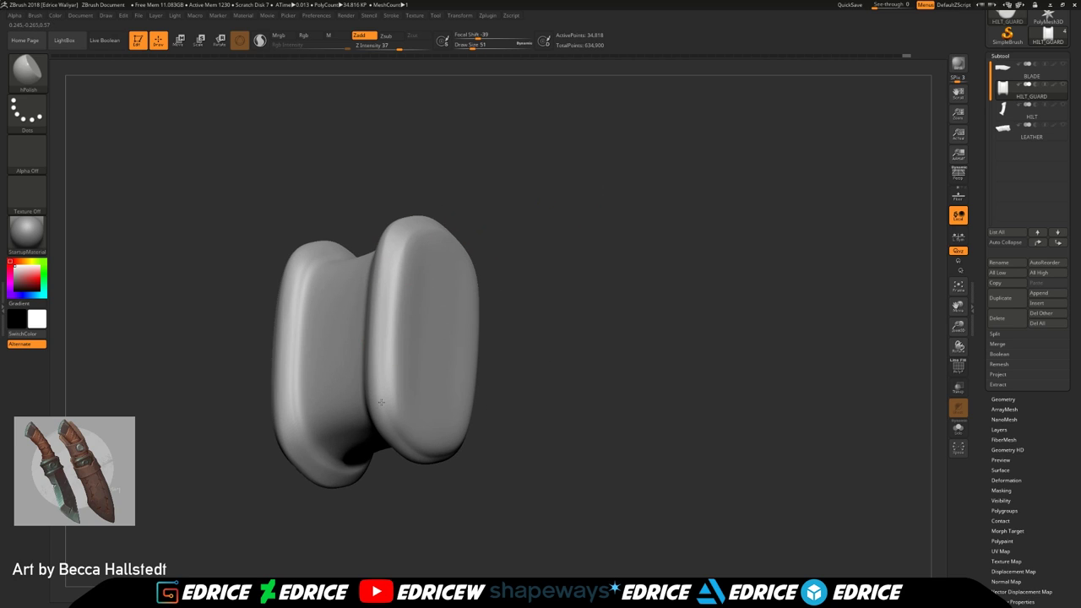
right_drag(381, 396, 422, 381)
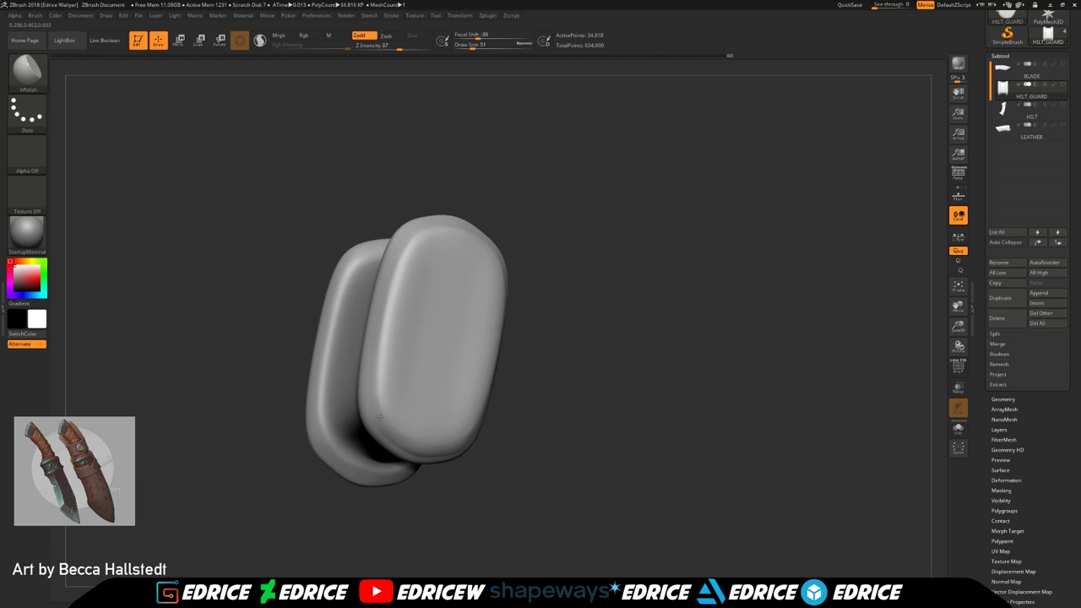
Polish the bevel around the flange's flat outer face and along the opposite flange's rim
drag(376, 417, 377, 367)
drag(392, 255, 405, 239)
right_drag(406, 239, 566, 219)
drag(375, 241, 382, 242)
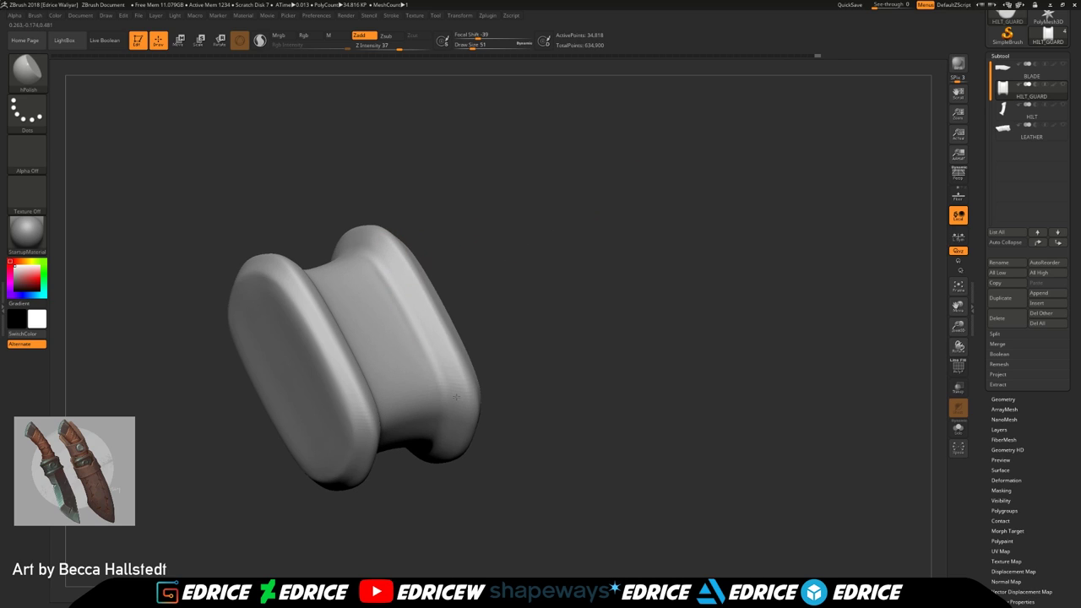
right_drag(449, 377, 461, 395)
right_drag(484, 306, 456, 363)
Refine the upper corners of both flanges where their rims turn towards the guard's middle band
mouse_move(408, 293)
mouse_down()
mouse_move(328, 272)
mouse_move(305, 312)
mouse_up()
right_drag(306, 312, 407, 243)
drag(344, 266, 332, 276)
right_drag(355, 268, 411, 235)
drag(309, 295, 302, 305)
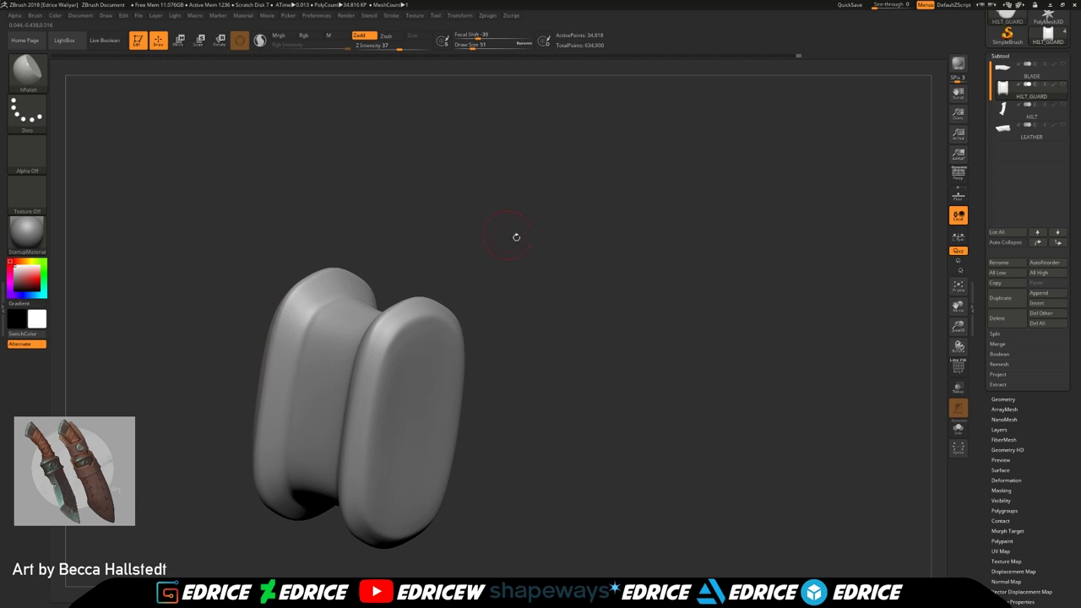
shift+right_drag(494, 232, 560, 277)
Divide the guard up to subdivision level 6 and sharpen the bevel along one flange's long rim
key(ctrl+d)
right_drag(414, 270, 473, 275)
mouse_move(367, 306)
mouse_down()
mouse_move(359, 288)
mouse_move(366, 305)
mouse_up()
right_drag(430, 379, 390, 382)
drag(361, 384, 360, 412)
right_drag(432, 402, 371, 401)
drag(373, 403, 402, 371)
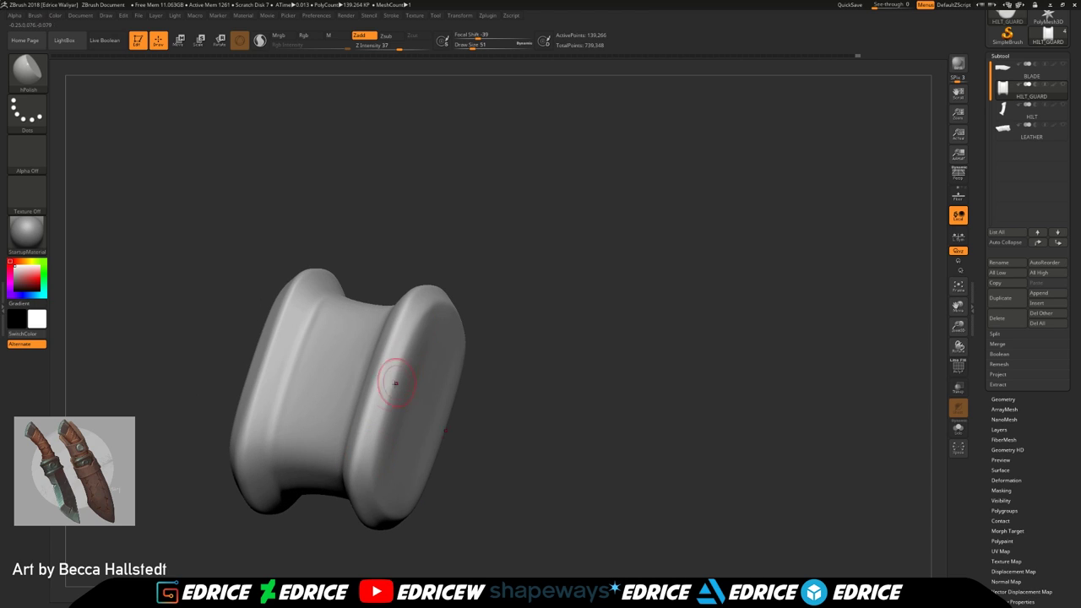
Sharpen the flange's bevel across its upper end and down the adjoining long side
right_drag(494, 325, 451, 296)
drag(460, 294, 483, 294)
right_drag(570, 295, 517, 302)
right_drag(602, 297, 517, 306)
drag(501, 319, 495, 456)
right_drag(439, 474, 479, 486)
right_drag(610, 318, 543, 420)
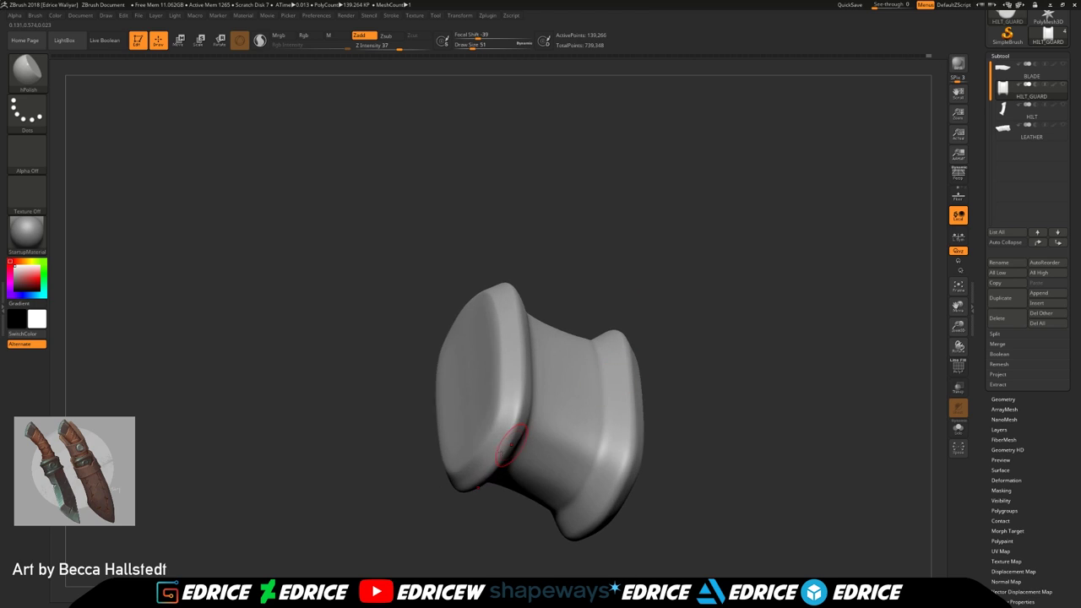
Polish the inner slopes of the flanges beside the guard's middle band
drag(502, 414, 519, 387)
mouse_move(646, 253)
right_down()
mouse_move(609, 269)
mouse_move(549, 342)
right_up()
mouse_move(546, 404)
mouse_down()
mouse_move(486, 471)
mouse_move(527, 400)
mouse_up()
right_drag(686, 348, 600, 369)
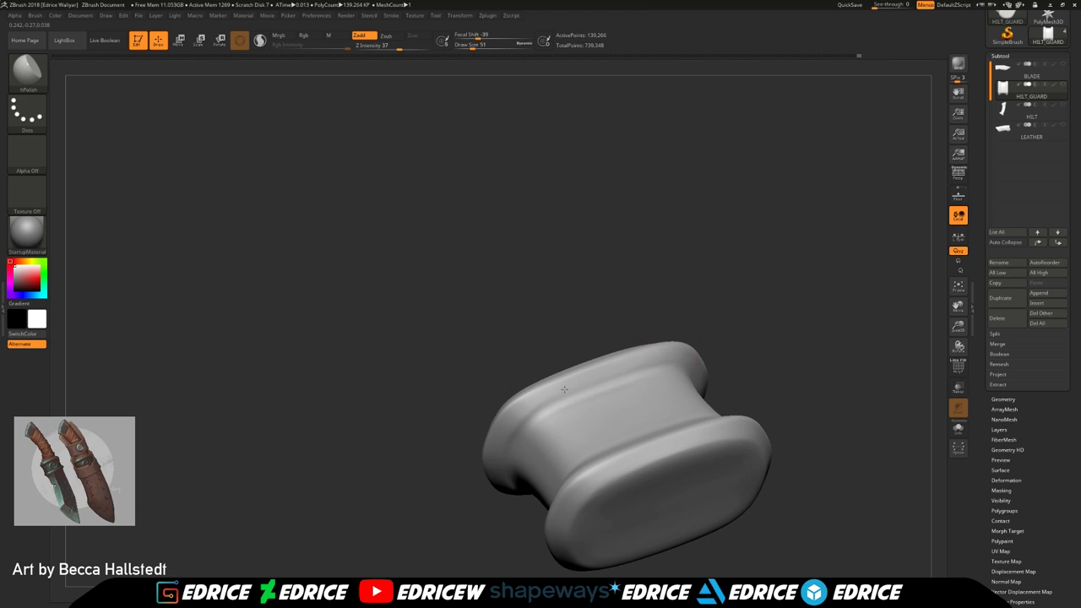
drag(494, 441, 489, 462)
right_drag(473, 463, 494, 478)
Flatten the inner slope of the rear flange around its rounded upper end
drag(535, 395, 569, 374)
mouse_move(557, 363)
right_down()
mouse_move(652, 344)
mouse_move(667, 380)
mouse_move(641, 416)
mouse_move(517, 312)
right_up()
drag(514, 311, 535, 321)
right_drag(535, 321, 487, 311)
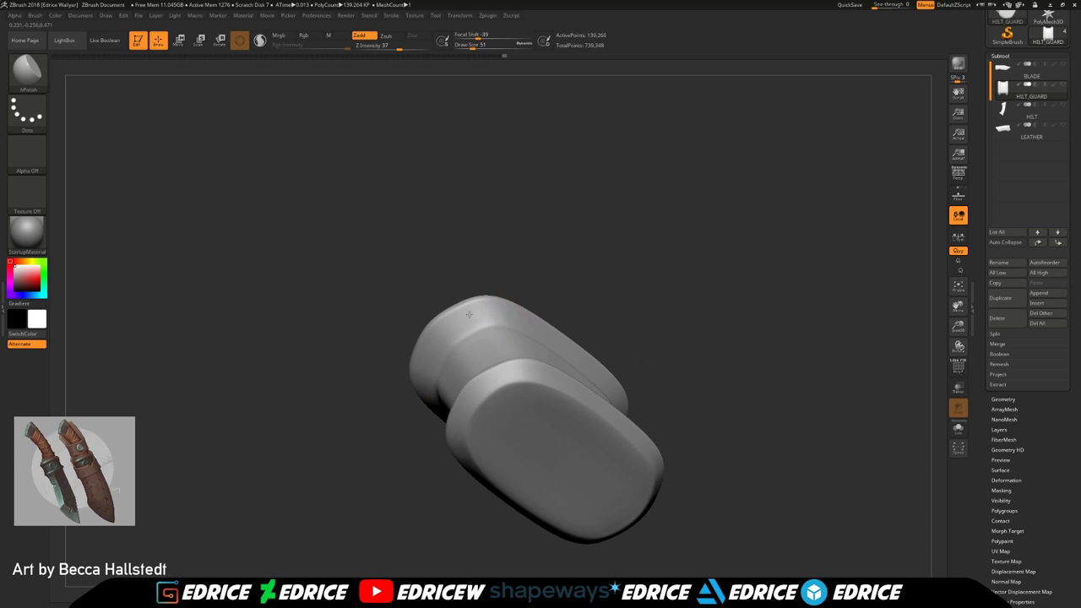
drag(542, 341, 549, 348)
mouse_move(549, 346)
right_down()
mouse_move(622, 311)
mouse_move(528, 322)
mouse_move(558, 306)
right_up()
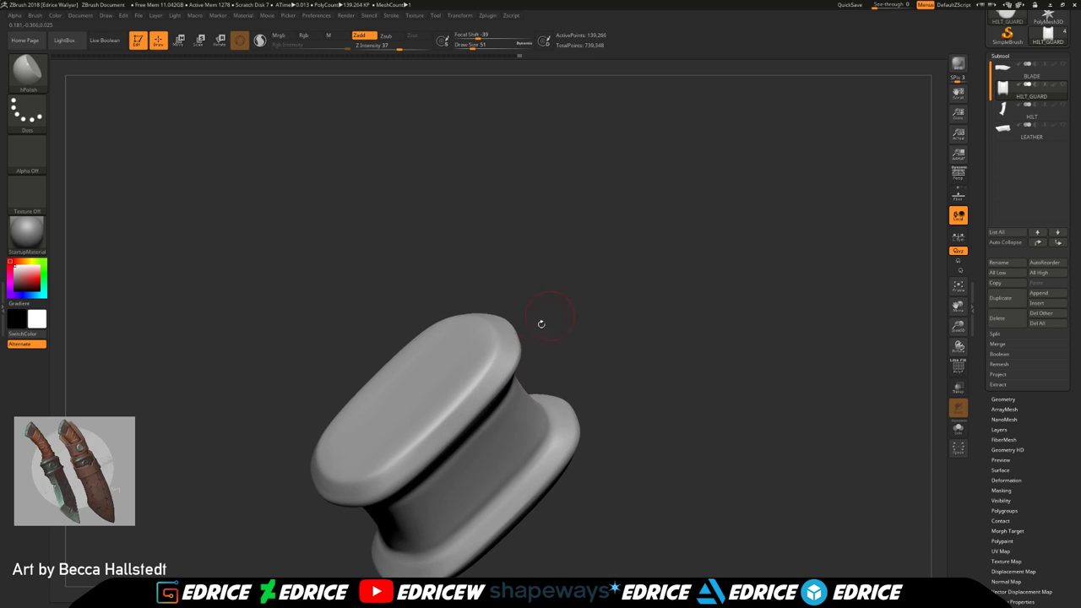
Bevel the underside of the flange around its rounded end and along its long edge
mouse_move(595, 384)
right_down()
mouse_move(566, 357)
mouse_move(553, 371)
right_up()
mouse_move(317, 442)
mouse_down()
mouse_move(386, 467)
mouse_move(419, 449)
mouse_up()
right_drag(521, 351, 466, 378)
drag(405, 476, 445, 441)
right_drag(445, 441, 523, 371)
mouse_move(659, 245)
right_down()
mouse_move(603, 254)
mouse_move(511, 319)
right_up()
drag(535, 281, 498, 328)
Sharpen the ridge running along the flange's long side and around its end corner
mouse_move(523, 389)
right_down()
mouse_move(487, 335)
mouse_move(498, 325)
right_up()
mouse_move(676, 464)
right_down()
mouse_move(655, 471)
mouse_move(595, 456)
right_up()
drag(660, 439, 692, 333)
mouse_move(832, 328)
right_down()
mouse_move(789, 321)
mouse_move(731, 338)
right_up()
drag(623, 424, 643, 403)
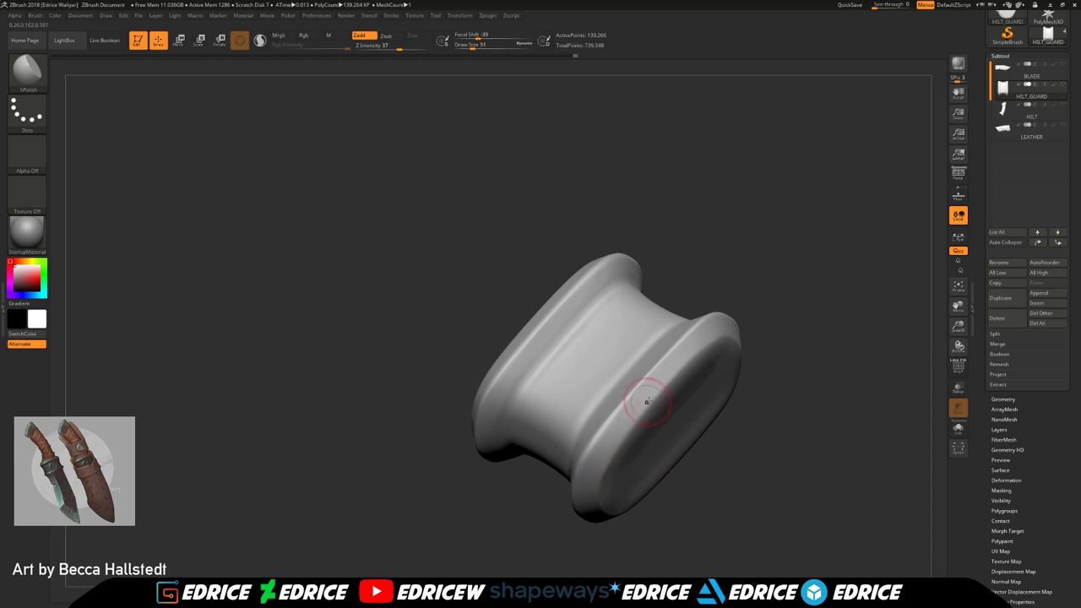
right_drag(588, 468, 748, 339)
right_drag(845, 330, 746, 367)
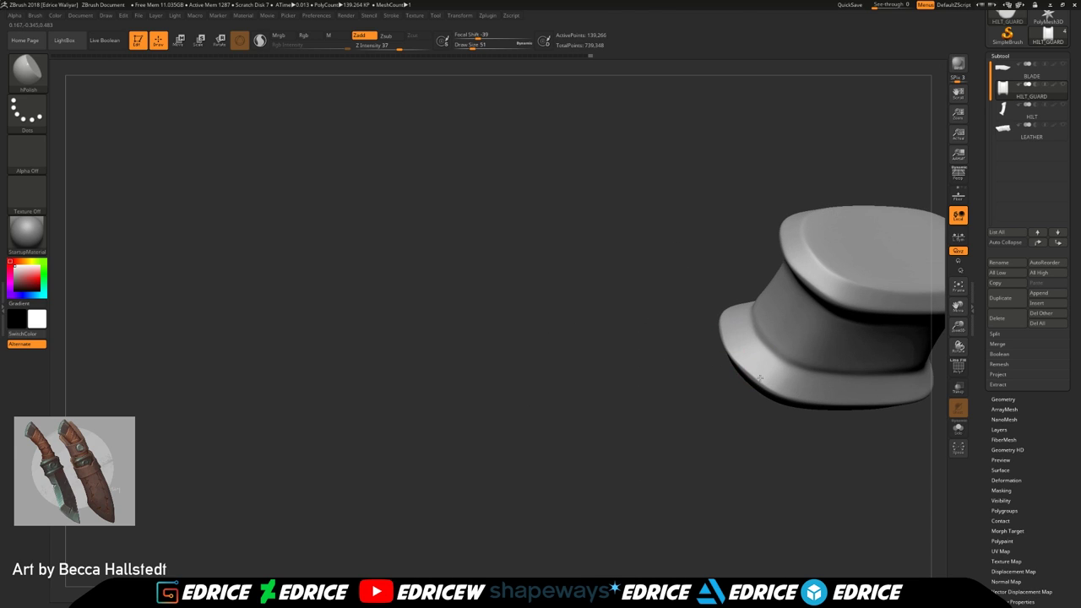
drag(783, 371, 760, 354)
Polish the remaining soft spots on both flange ridges and turn the guard to a straight side view
drag(957, 306, 829, 297)
drag(631, 366, 616, 351)
mouse_move(600, 422)
mouse_down()
mouse_move(701, 363)
mouse_move(899, 300)
mouse_up()
mouse_move(718, 236)
mouse_down()
mouse_move(700, 219)
mouse_move(786, 232)
mouse_up()
drag(582, 234, 565, 244)
drag(681, 199, 599, 188)
drag(611, 220, 564, 259)
drag(718, 221, 848, 256)
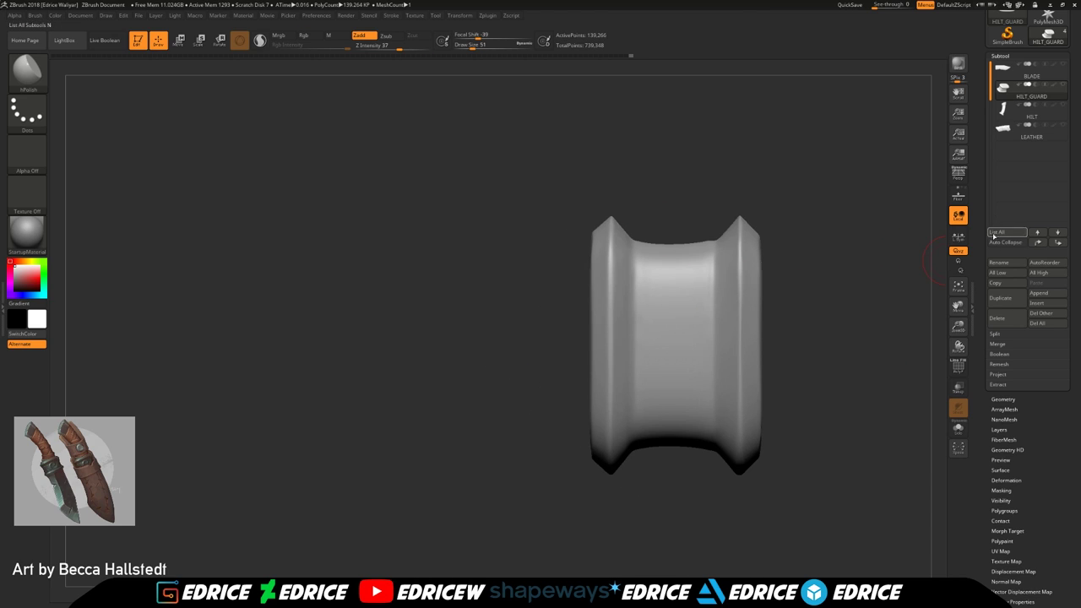
At subdivision level 1, isolate the guard's middle band, assign it its own polygroup, and show the full guard again
drag(955, 305, 881, 297)
ctrl+shift+drag(801, 142, 645, 493)
click(1003, 399)
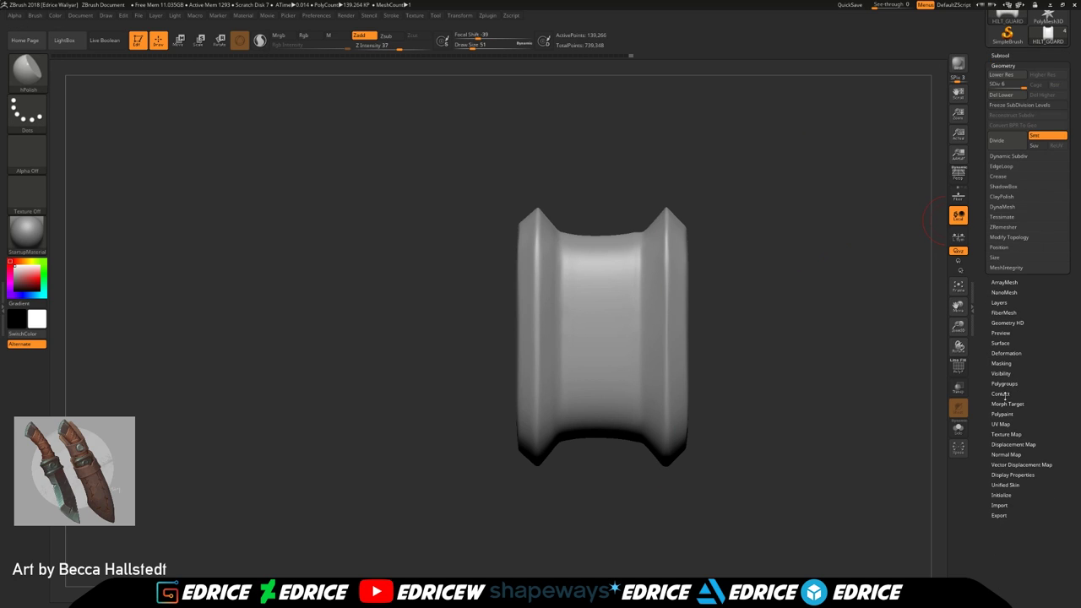
drag(1016, 82, 934, 120)
ctrl+alt+shift+drag(775, 148, 639, 512)
ctrl+alt+shift+drag(444, 158, 559, 507)
click(1017, 385)
click(1011, 289)
ctrl+shift+click(802, 333)
Return the guard to subdivision level 6 and hide the middle band so only the two flanges show
click(1015, 66)
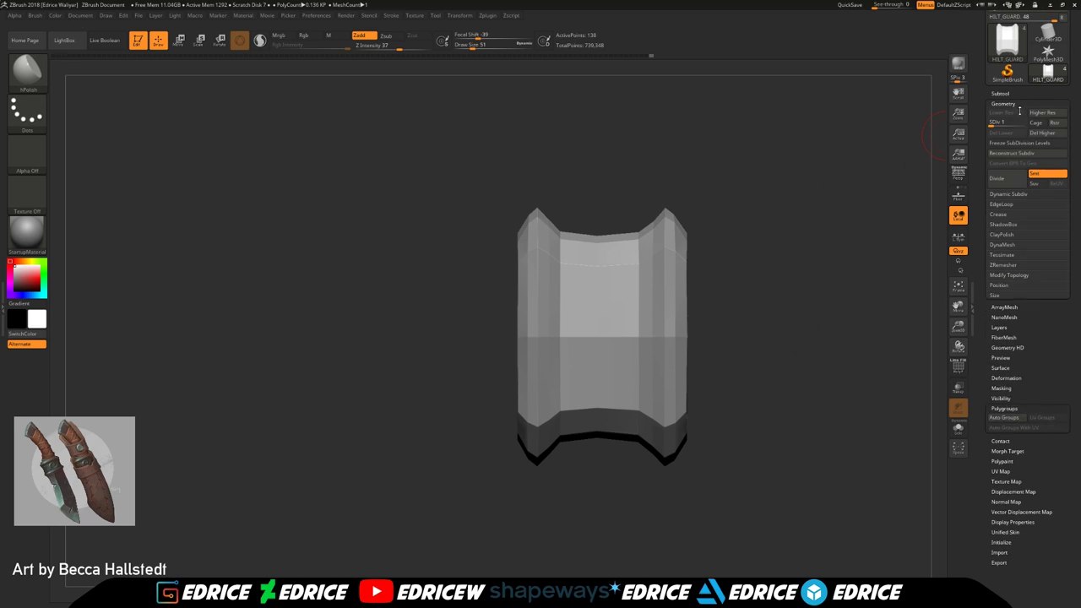
click(1023, 124)
ctrl+shift+click(626, 312)
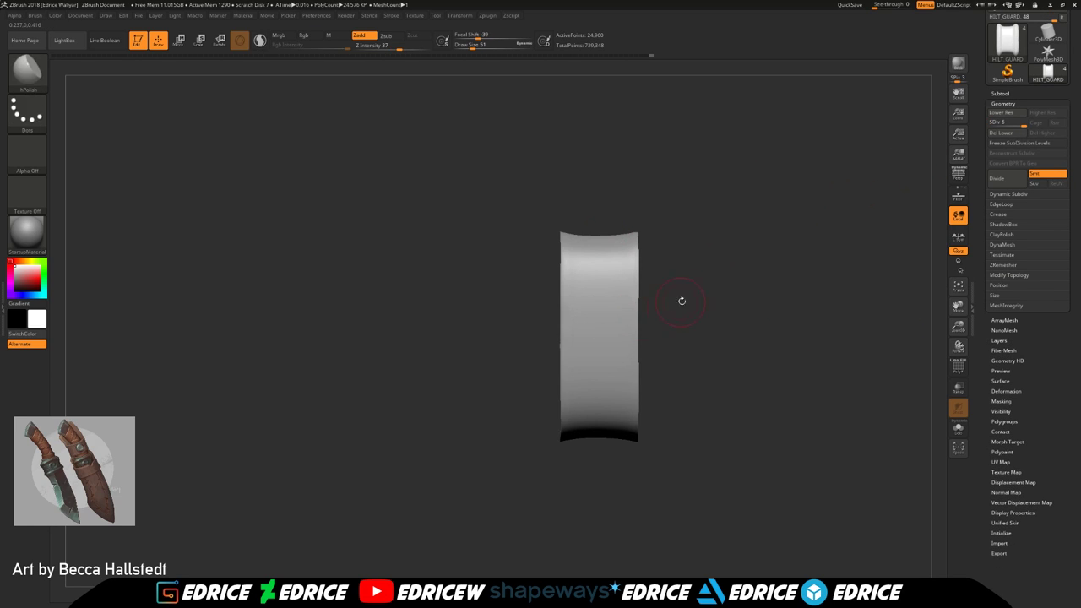
ctrl+shift+click(623, 317)
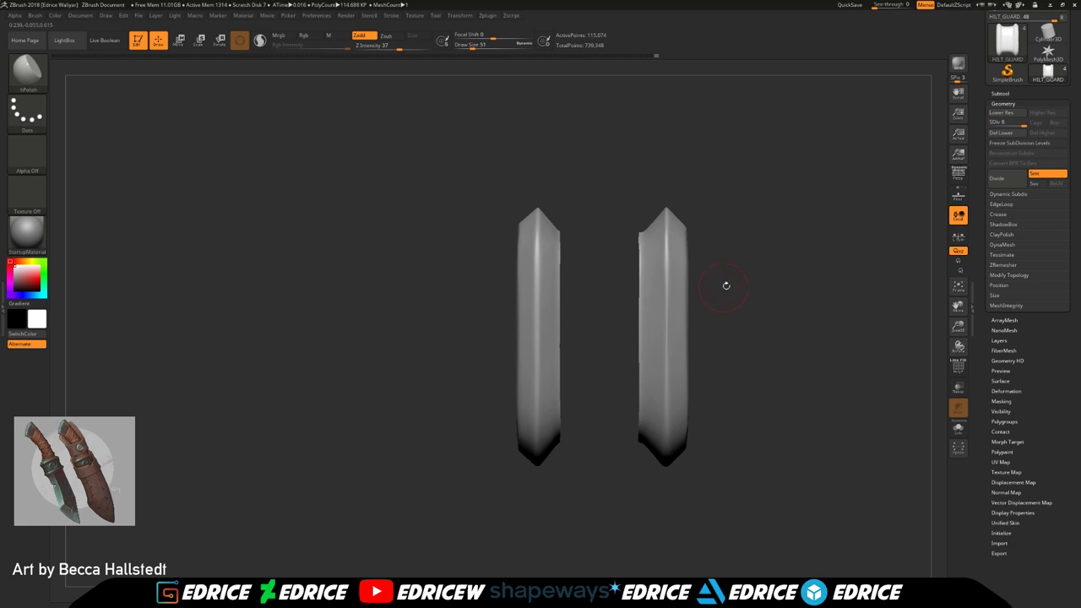
Set the hPolish draw size to 87 and flatten the exposed inner slope of one flange
drag(712, 238, 748, 241)
click(478, 48)
drag(629, 216, 649, 233)
drag(687, 250, 701, 258)
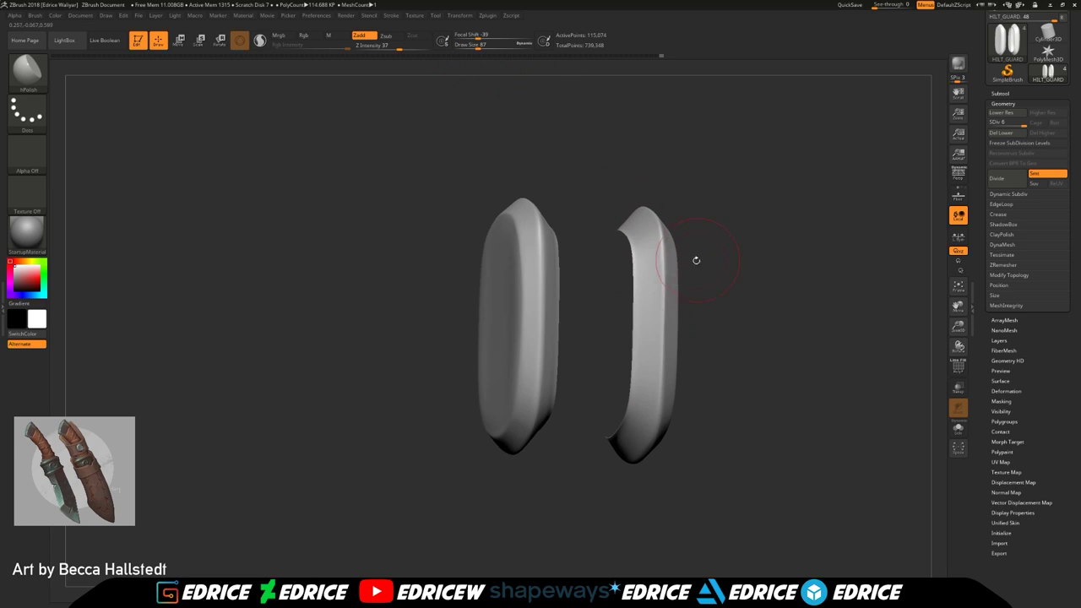
drag(591, 439, 733, 462)
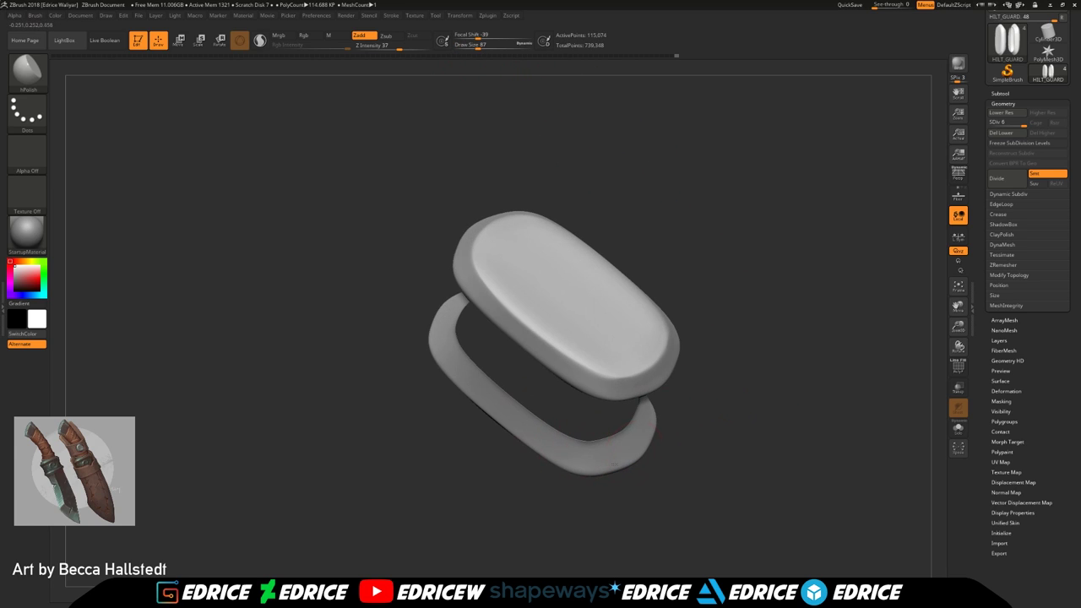
Continue polishing the separated flanges' slopes around their rounded ends and long sides
drag(545, 380, 533, 390)
drag(559, 476, 574, 490)
drag(414, 333, 541, 249)
drag(565, 358, 578, 381)
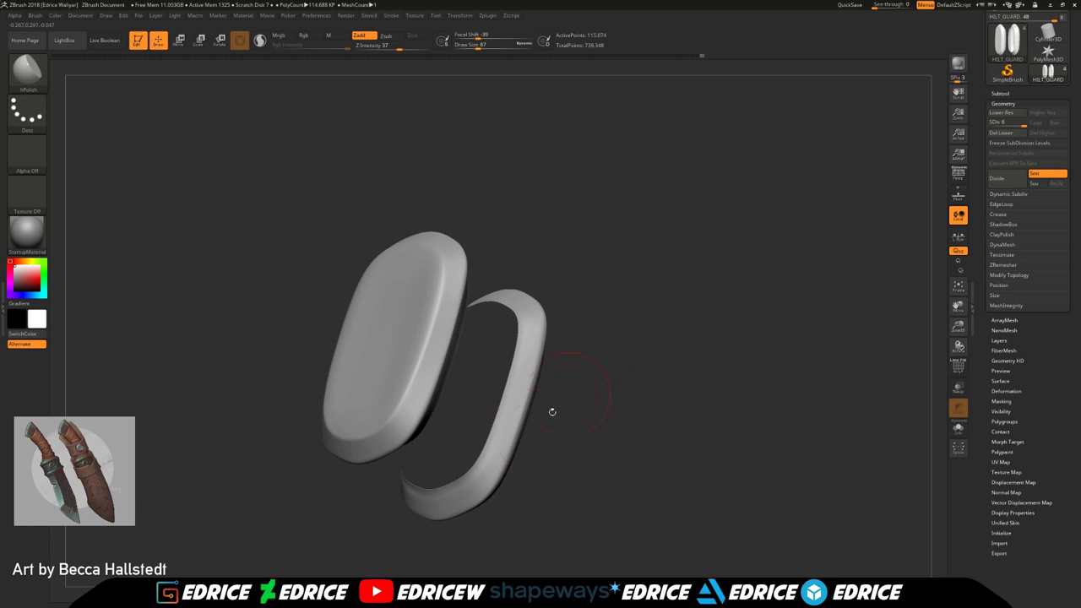
Polish the slopes of the separated guard flanges from both sides, along the long edges and around the rounded ends
drag(494, 473, 530, 432)
drag(551, 382, 632, 381)
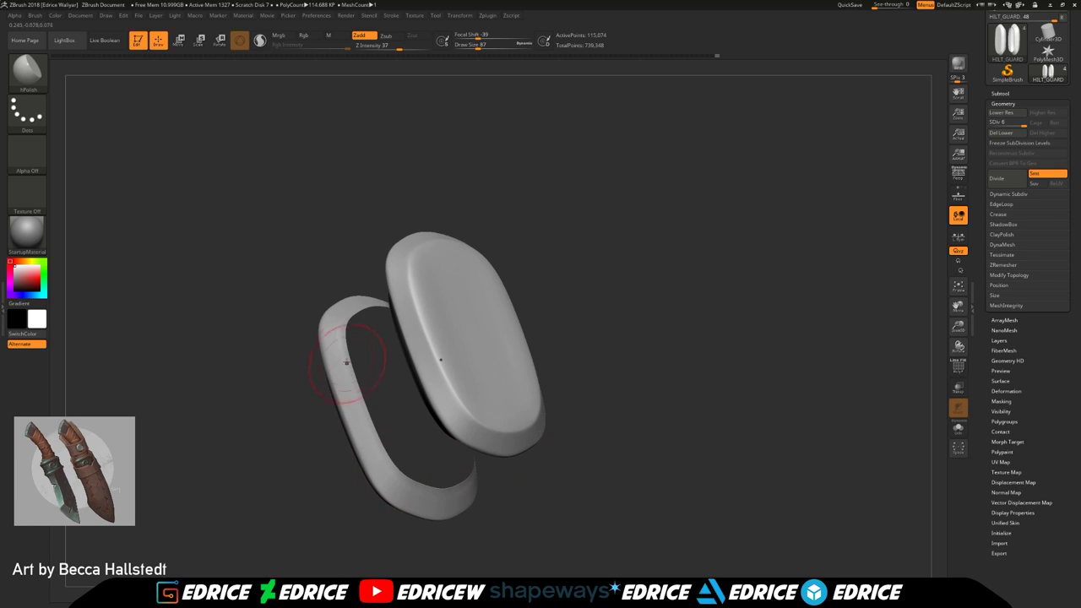
drag(392, 500, 337, 423)
mouse_move(333, 343)
mouse_down()
mouse_move(362, 391)
mouse_move(328, 315)
mouse_up()
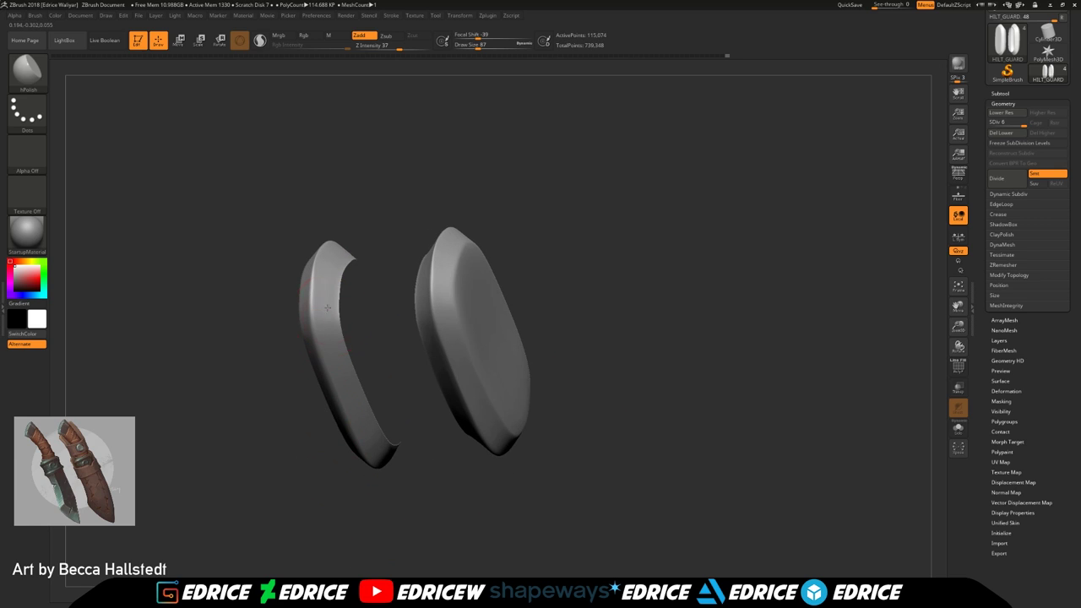
drag(349, 405, 371, 442)
drag(428, 483, 362, 285)
Unhide the guard's middle band so the complete hilt guard is shown
ctrl+shift+click(400, 503)
shift+drag(401, 503, 480, 499)
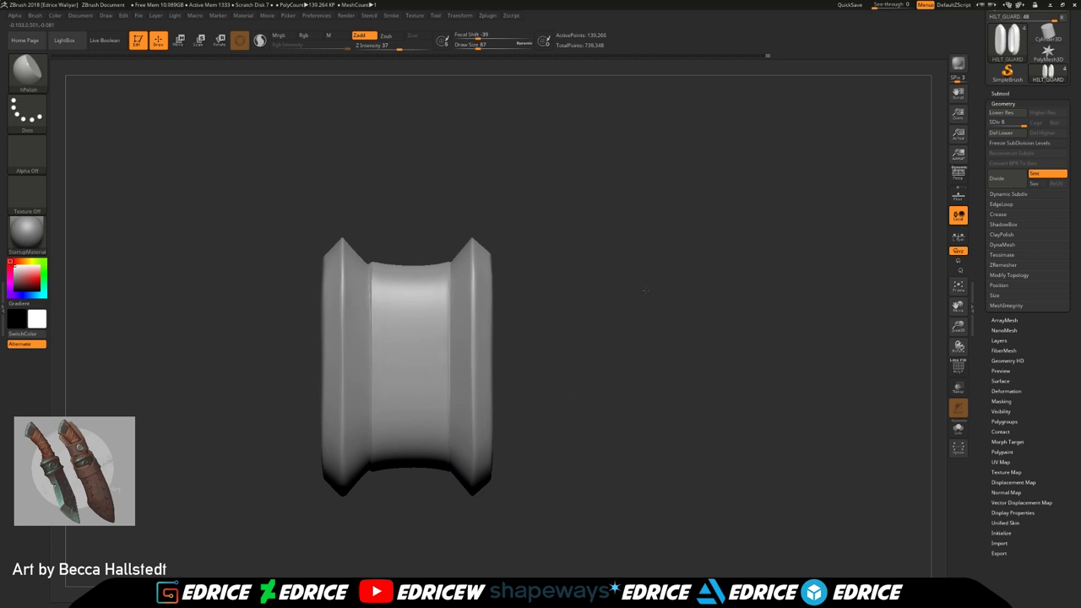
drag(646, 290, 675, 287)
Show all knife parts, turn on the floor grid with the reference image in side view, and select the BLADE subtool
drag(958, 326, 947, 245)
click(1000, 93)
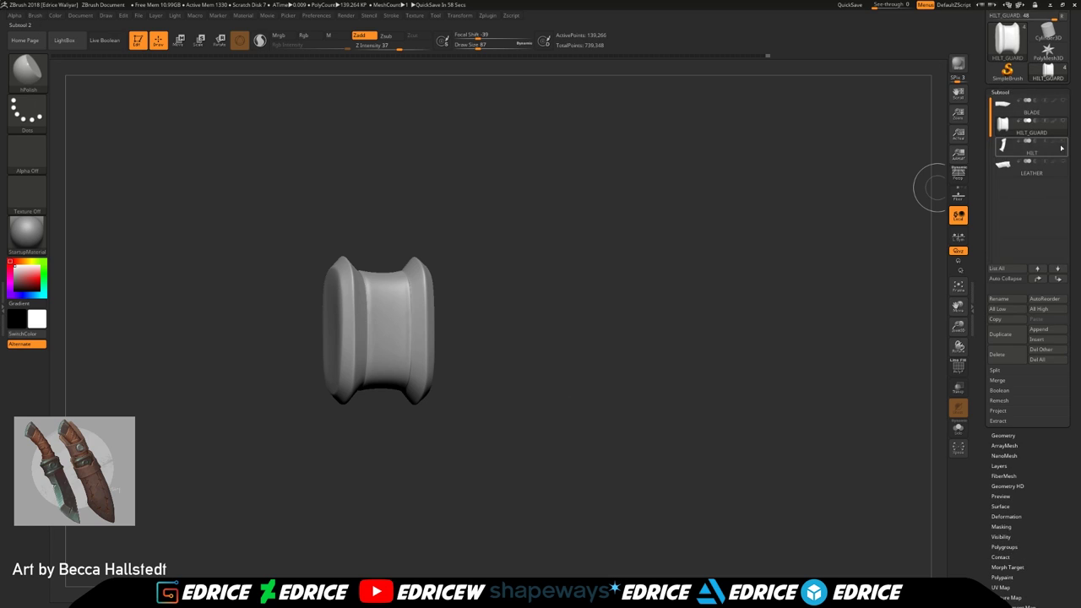
click(1063, 121)
shift+drag(920, 210, 941, 282)
drag(958, 327, 566, 166)
click(959, 197)
click(1017, 111)
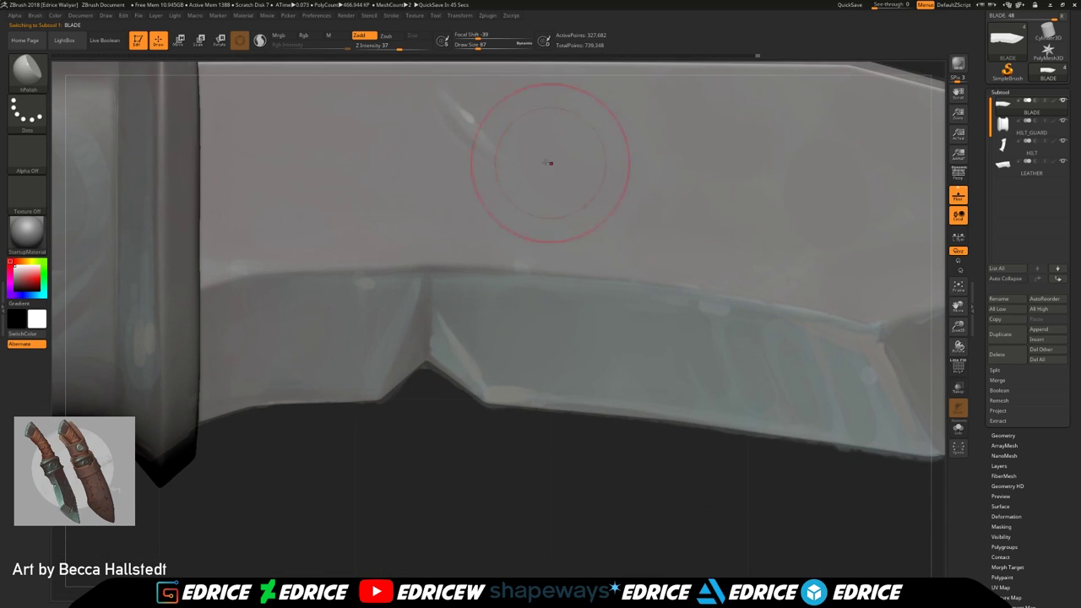
Set the hPolish draw size to 14 and polish the facets around the notch in the blade's cutting edge
drag(477, 45, 459, 46)
key(b)
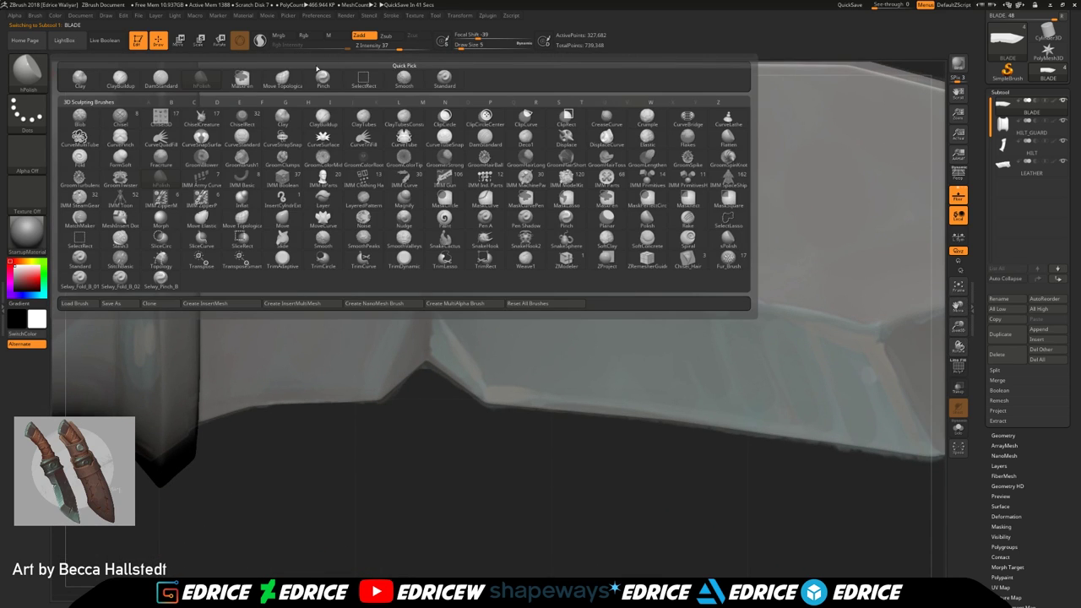
key(h)
key(p)
click(465, 46)
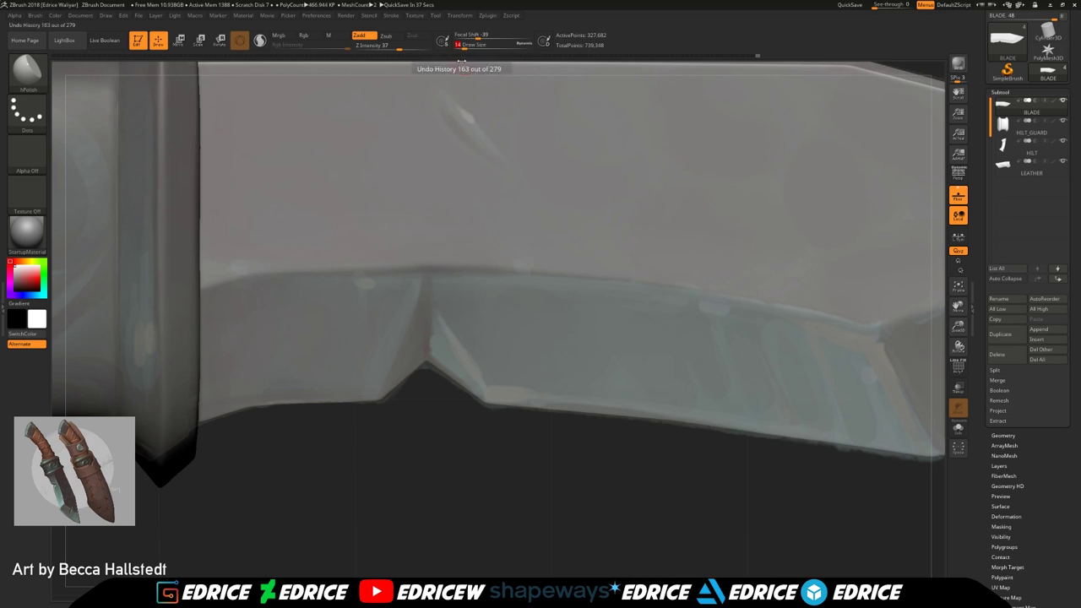
mouse_move(487, 442)
mouse_down()
mouse_move(549, 469)
mouse_move(490, 444)
mouse_up()
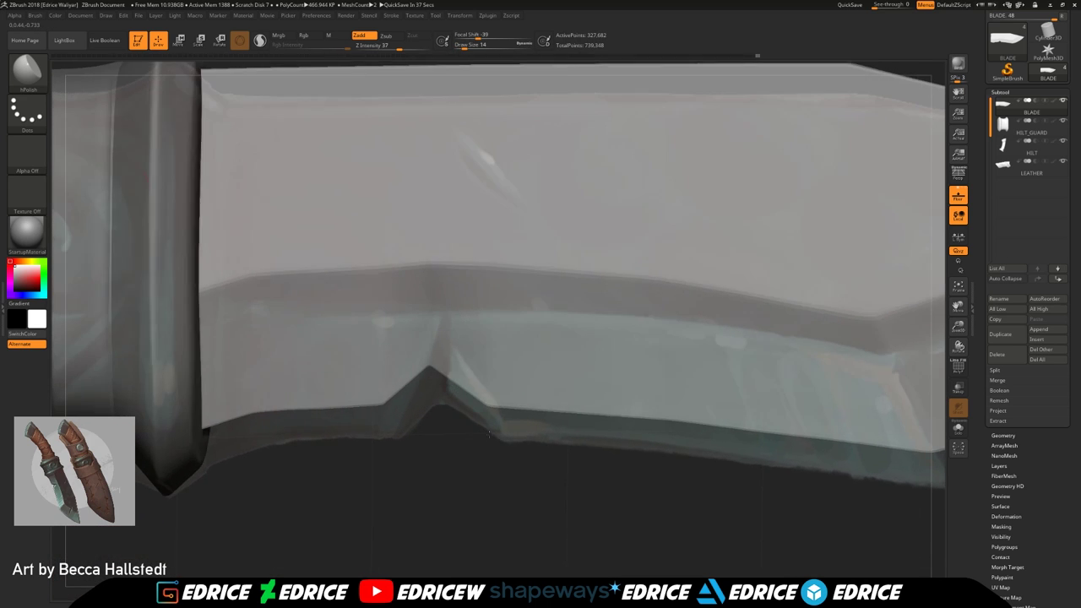
drag(429, 345, 427, 292)
mouse_move(422, 434)
mouse_down()
mouse_move(468, 442)
mouse_move(408, 435)
mouse_move(444, 302)
mouse_move(393, 324)
mouse_up()
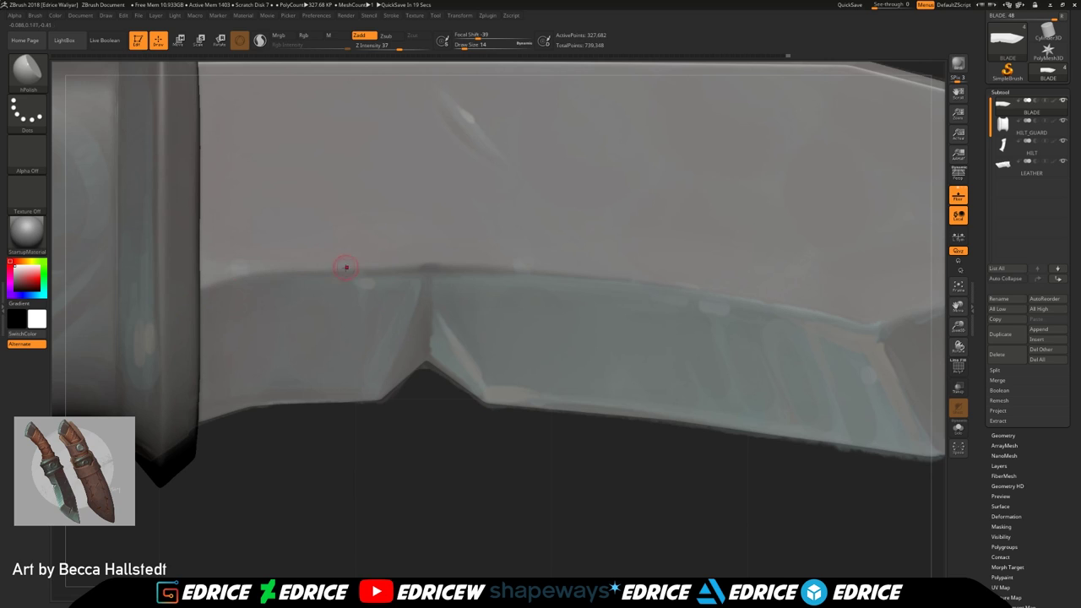
Use the Pinch brush at draw size 17 to tighten the crease running up from the blade's notch
click(471, 49)
key(b)
key(p)
key(i)
click(467, 49)
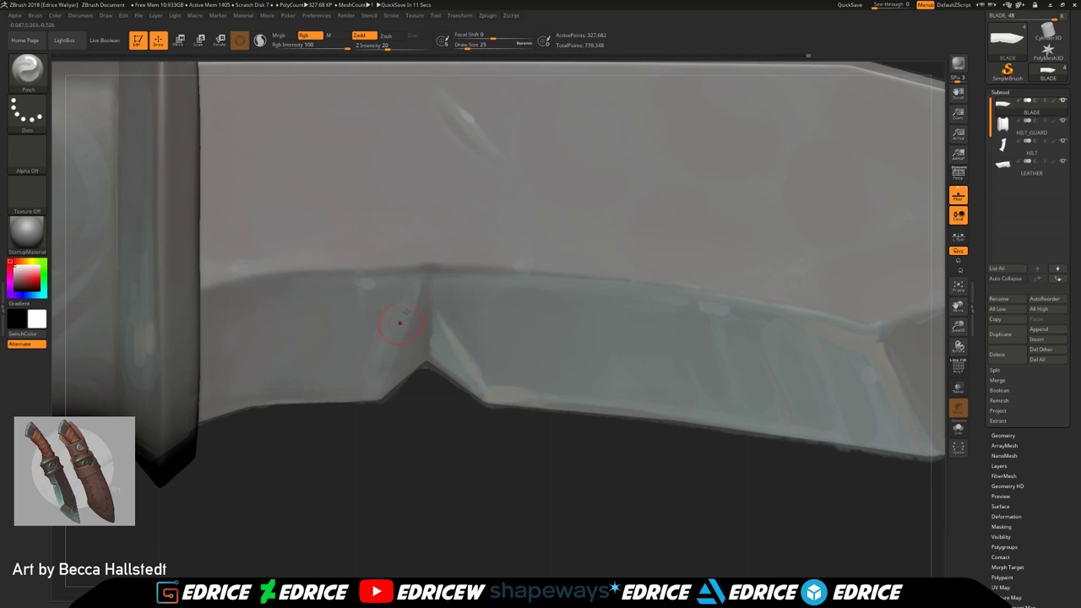
click(465, 49)
drag(477, 364, 455, 324)
right_drag(390, 350, 419, 290)
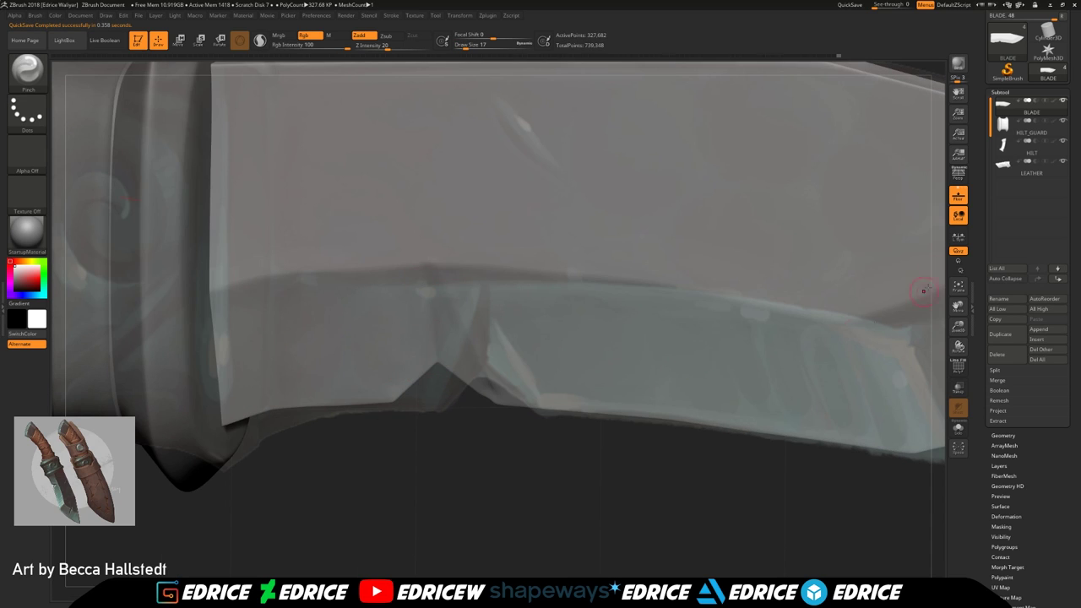
Hide the reference image, smooth the notch's outer corner, and pinch the point where its creases meet the bevel ridge
click(959, 195)
right_drag(540, 337, 490, 363)
shift+drag(492, 369, 487, 364)
mouse_move(487, 364)
right_down()
mouse_move(540, 346)
mouse_move(456, 304)
right_up()
drag(424, 264, 413, 277)
drag(389, 450, 420, 422)
Polish the notch facets with hPolish at draw size 18 and smooth the peak where they meet the bevel ridge
click(27, 73)
click(251, 82)
drag(465, 47, 466, 64)
mouse_move(462, 456)
mouse_down()
mouse_move(483, 441)
mouse_move(476, 426)
mouse_up()
drag(469, 387, 473, 390)
drag(472, 420, 379, 411)
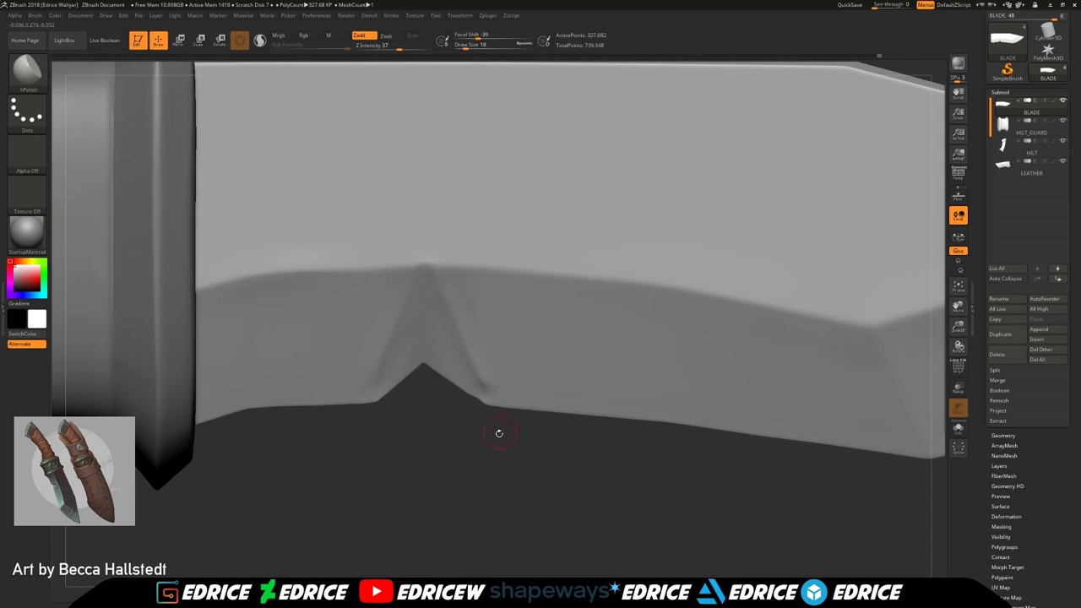
mouse_move(516, 464)
mouse_down()
mouse_move(509, 422)
mouse_move(512, 456)
mouse_up()
mouse_move(420, 265)
shift+mouse_down()
mouse_move(358, 379)
mouse_move(396, 282)
shift+mouse_up()
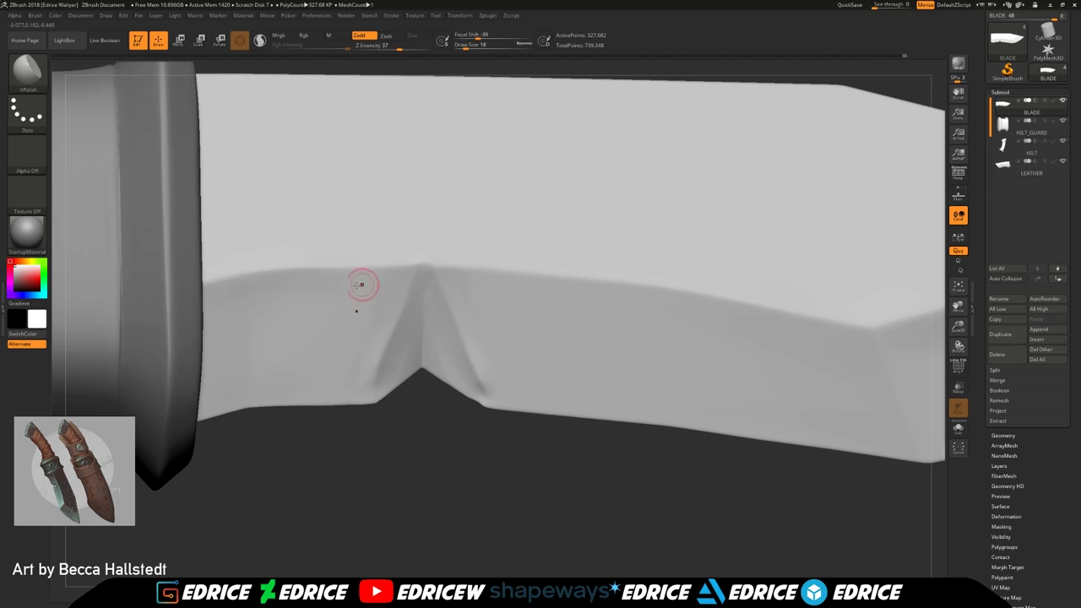
Subdivide the blade once more and polish the bevel ridge beside the notch with hPolish at draw size 29
click(468, 47)
key(ctrl+d)
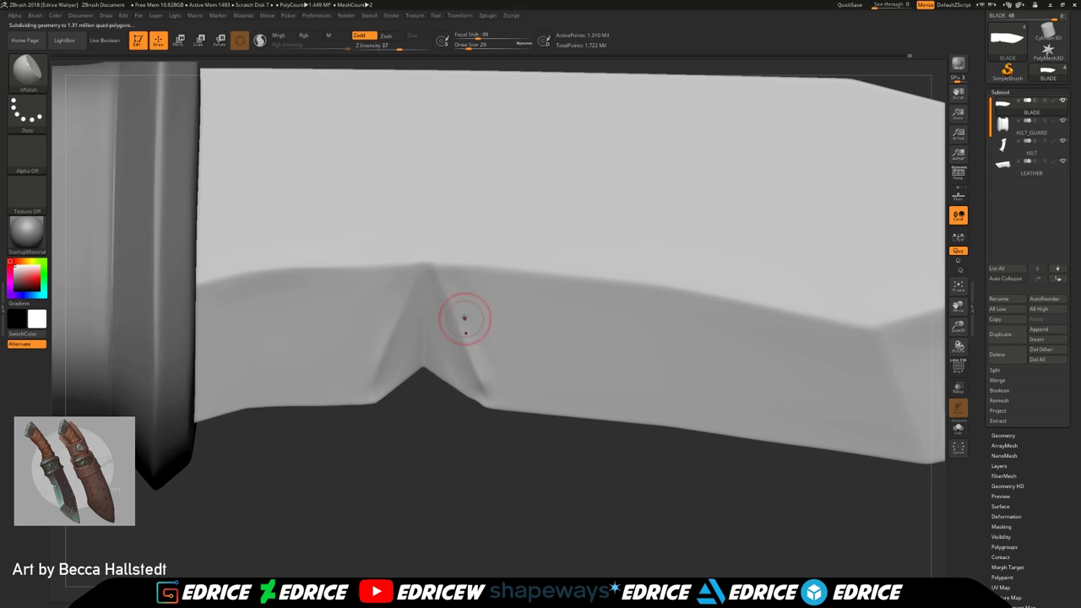
drag(457, 277, 465, 274)
drag(384, 274, 232, 297)
drag(379, 273, 210, 297)
drag(414, 276, 379, 272)
mouse_move(387, 439)
mouse_down()
mouse_move(389, 398)
mouse_move(459, 434)
mouse_up()
Adjust the silhouette around the notch with the Move Topological brush at draw size 29
key(b)
click(283, 78)
drag(470, 43, 464, 46)
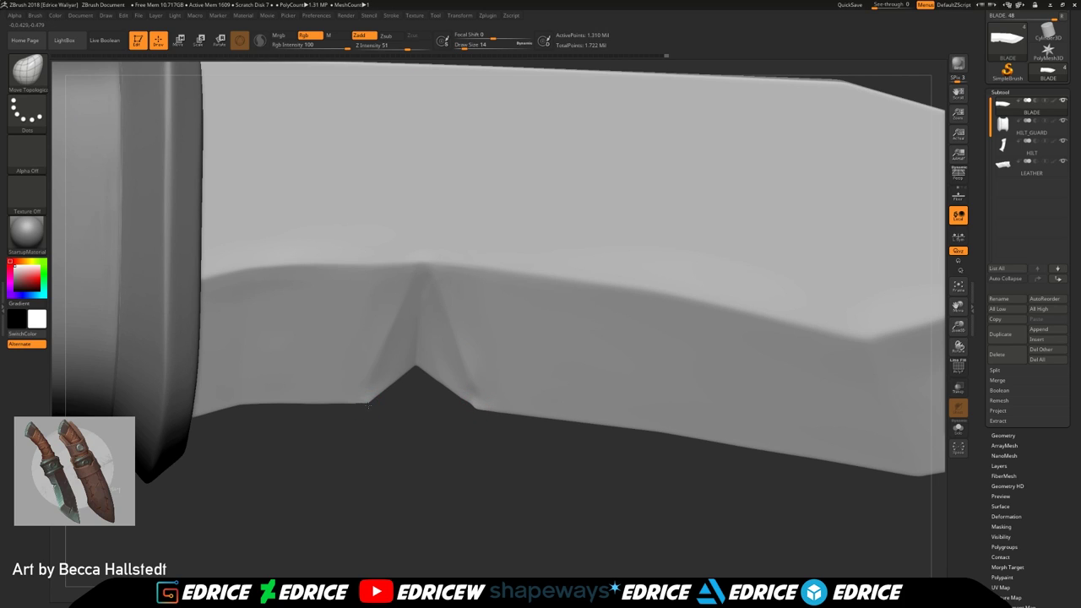
click(469, 49)
mouse_move(543, 432)
mouse_down()
mouse_move(456, 422)
mouse_move(548, 445)
mouse_up()
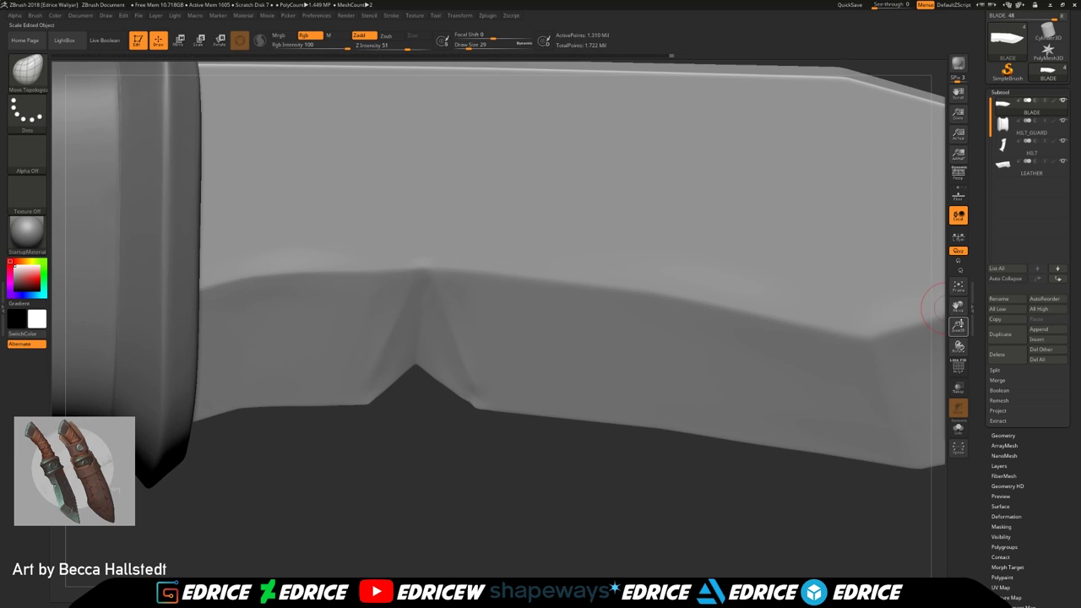
Switch to hPolish at draw size 49 and show only the blade, hiding the other knife parts
alt+drag(946, 308, 694, 378)
click(30, 72)
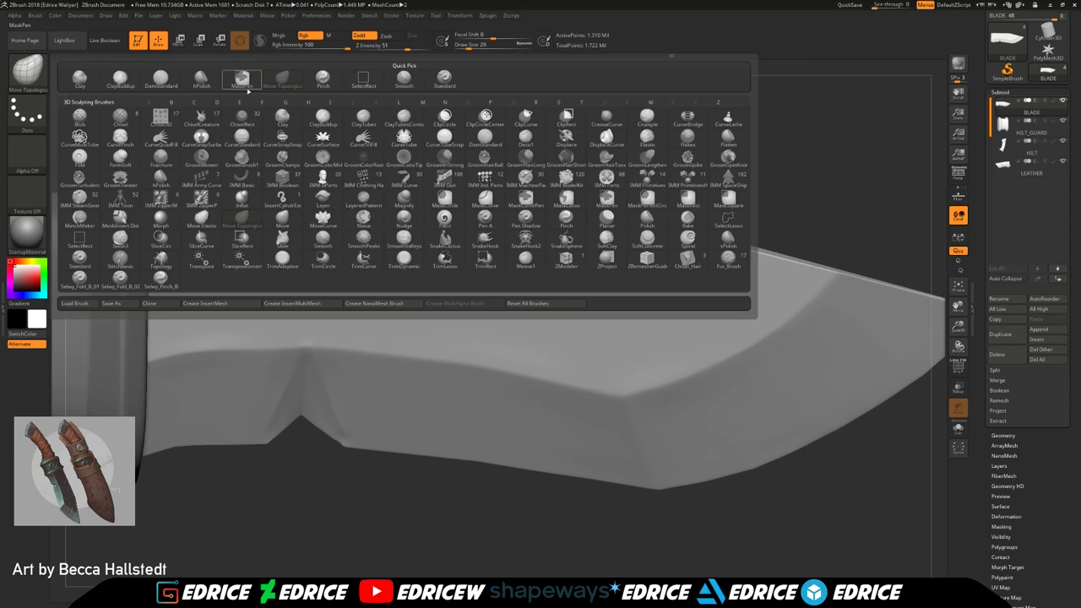
click(201, 78)
click(472, 48)
drag(494, 76, 465, 89)
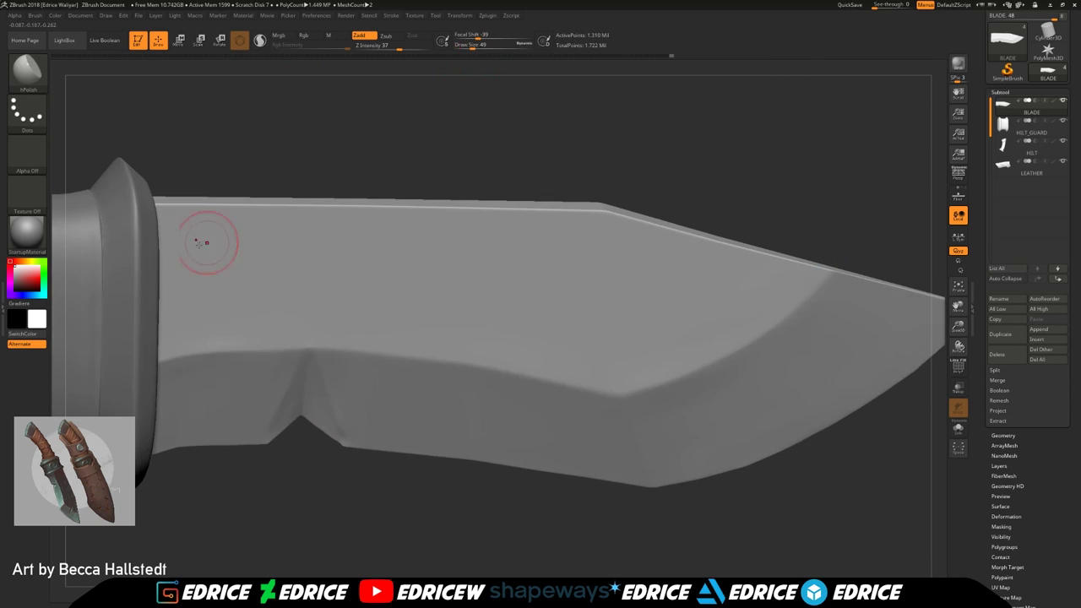
shift+click(1062, 100)
drag(952, 319, 895, 314)
Polish the blade's flat face near the guard, along the bevel ridge, and across the bevel toward the tip
drag(192, 292, 198, 281)
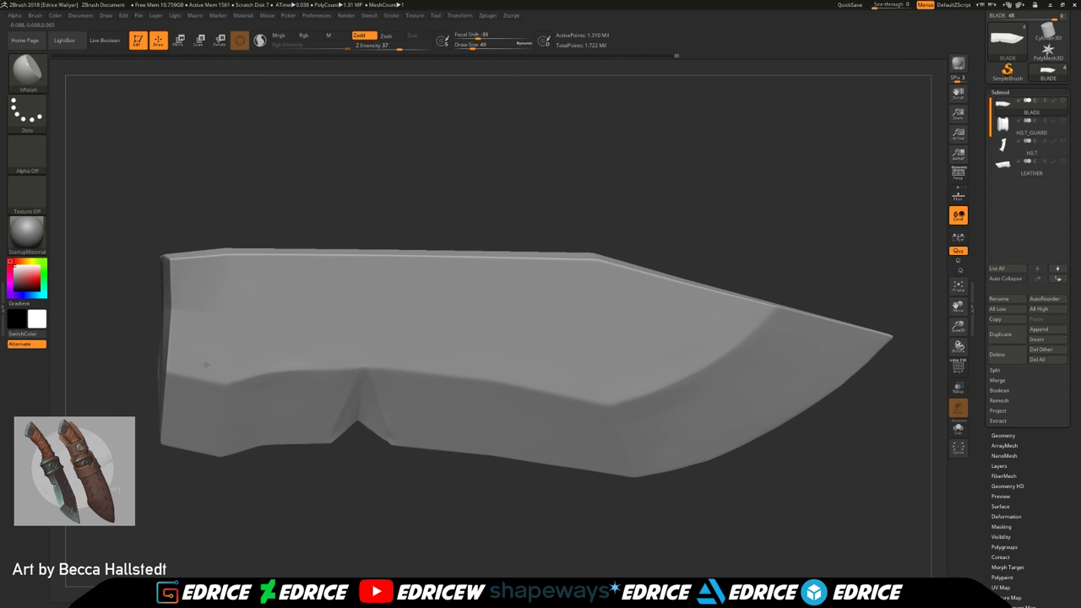
drag(313, 356, 360, 348)
drag(519, 511, 500, 509)
drag(745, 341, 751, 349)
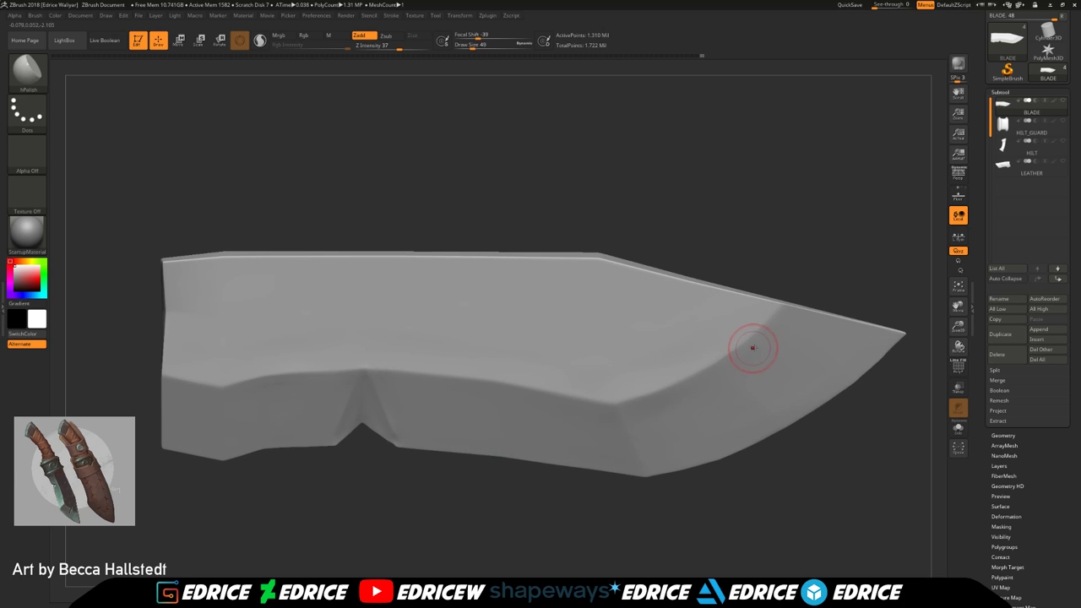
mouse_move(471, 392)
mouse_down()
mouse_move(422, 349)
mouse_move(560, 347)
mouse_up()
drag(716, 507, 723, 433)
mouse_move(791, 369)
mouse_down()
mouse_move(748, 327)
mouse_move(772, 393)
mouse_up()
mouse_move(812, 182)
mouse_down()
mouse_move(832, 243)
mouse_move(867, 229)
mouse_up()
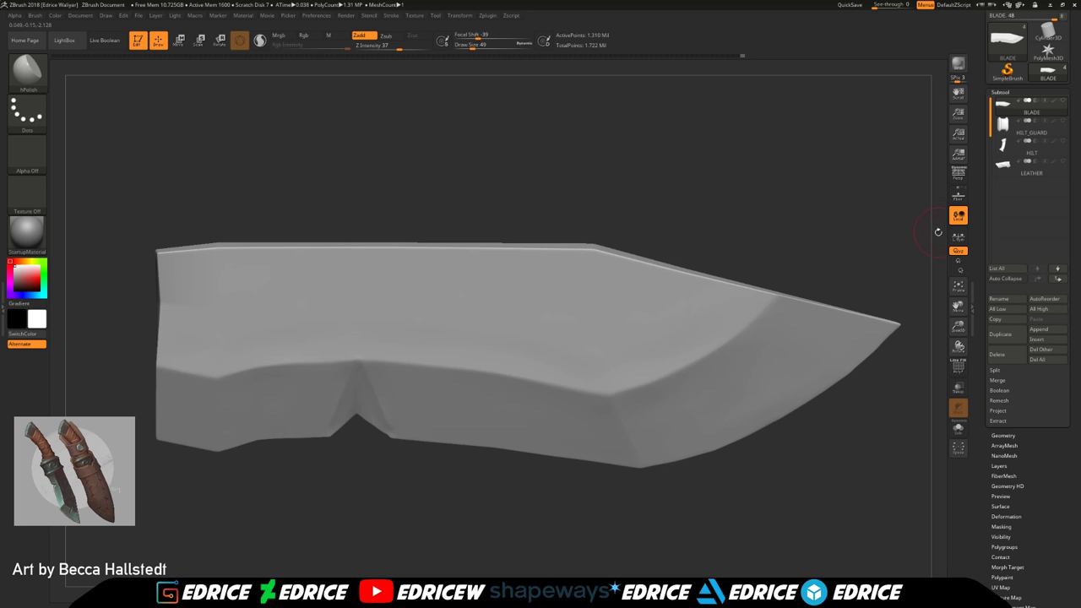
With the reference image shown, carve a diagonal scratch across the bevel ridge near the tip using DamStandard at draw size 35
click(1007, 434)
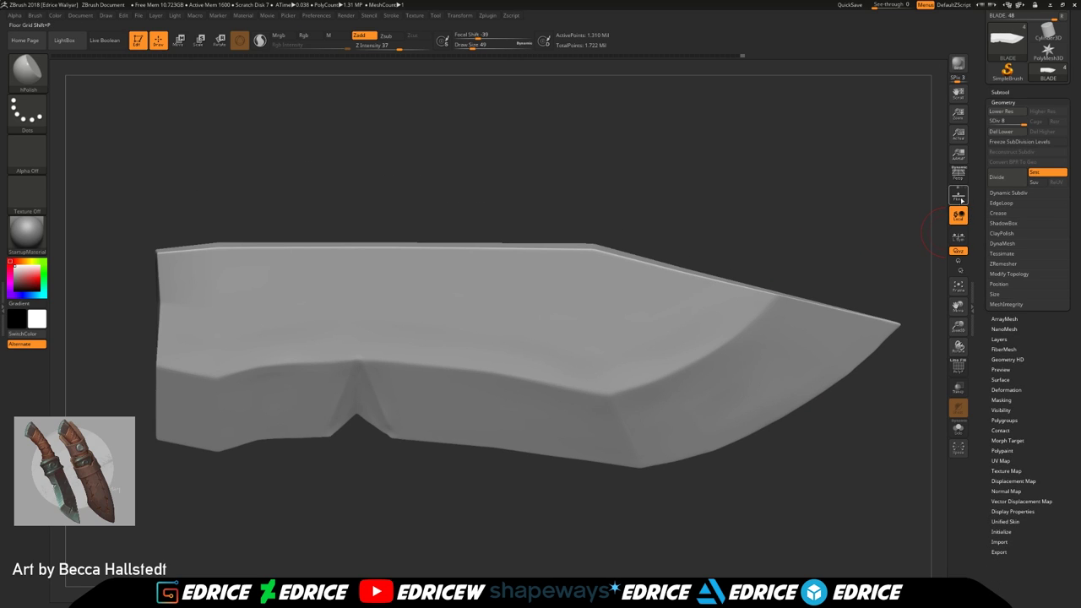
click(962, 200)
click(37, 81)
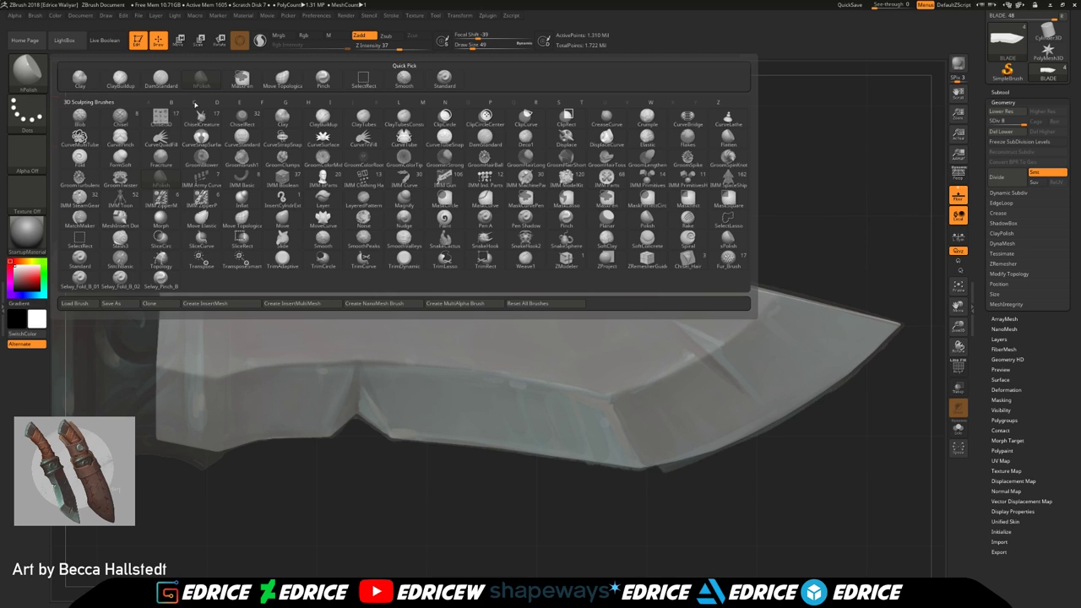
click(160, 81)
click(469, 46)
shift+drag(768, 172, 902, 222)
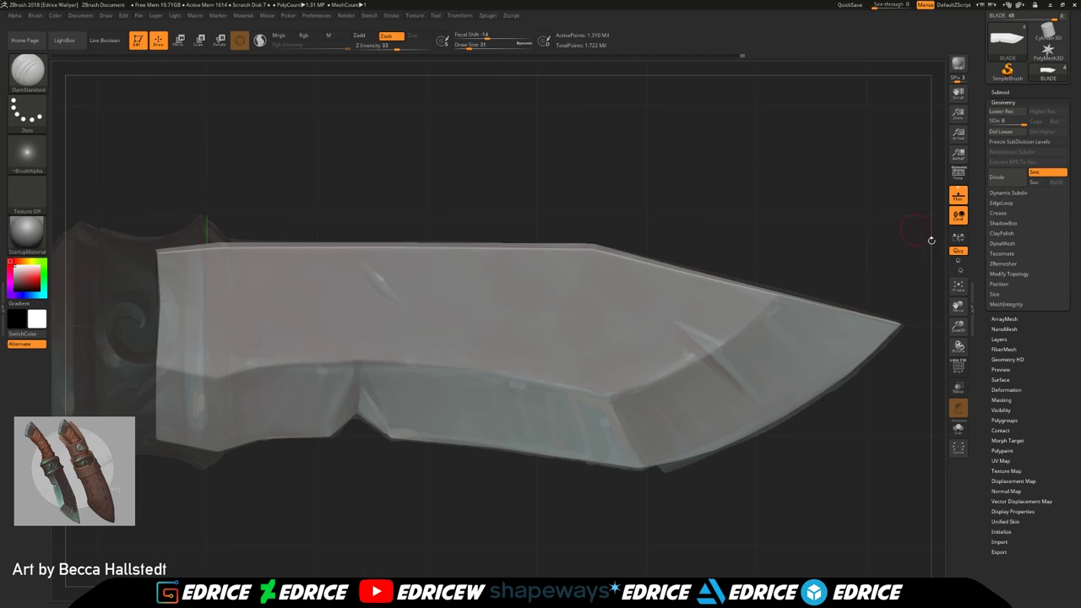
drag(957, 307, 831, 333)
click(470, 48)
drag(549, 347, 608, 410)
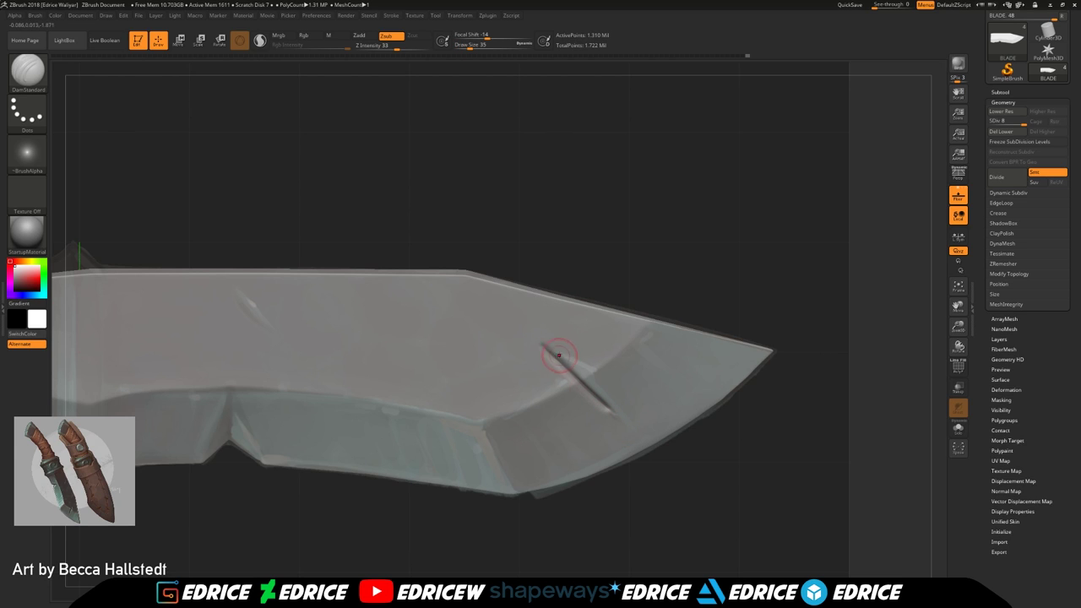
drag(559, 357, 584, 380)
Carve the second diagonal scratch on the blade's flat face and refine the creases above the notch
mouse_move(685, 208)
mouse_down()
mouse_move(705, 221)
mouse_move(688, 220)
mouse_up()
drag(270, 325, 278, 339)
mouse_move(230, 459)
mouse_down()
mouse_move(233, 402)
mouse_move(213, 435)
mouse_up()
shift+drag(226, 392, 223, 405)
shift+right_drag(232, 399, 254, 406)
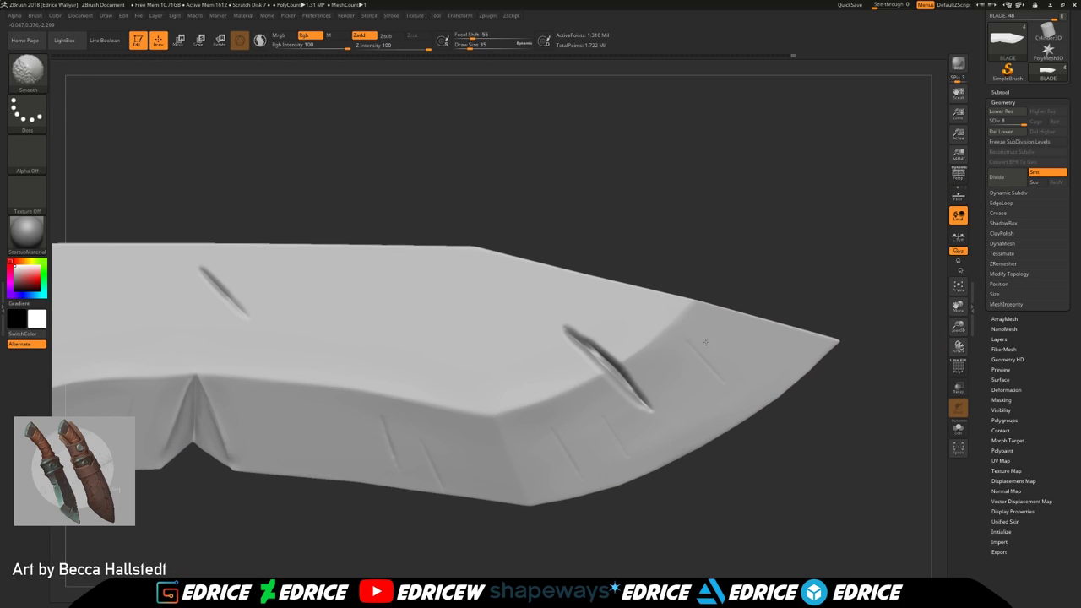
Smooth the thin scratches along the blade's bevel and the notch's outer corner to soften them
shift+drag(706, 342, 714, 370)
shift+drag(601, 436, 566, 459)
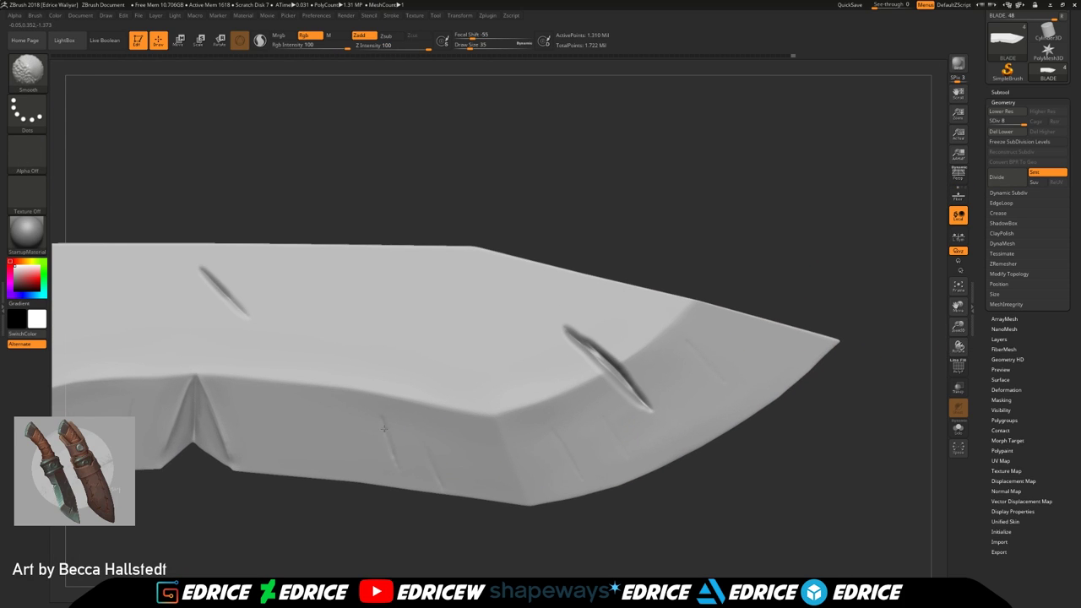
alt+drag(439, 531, 548, 553)
shift+drag(221, 446, 235, 447)
drag(353, 533, 355, 547)
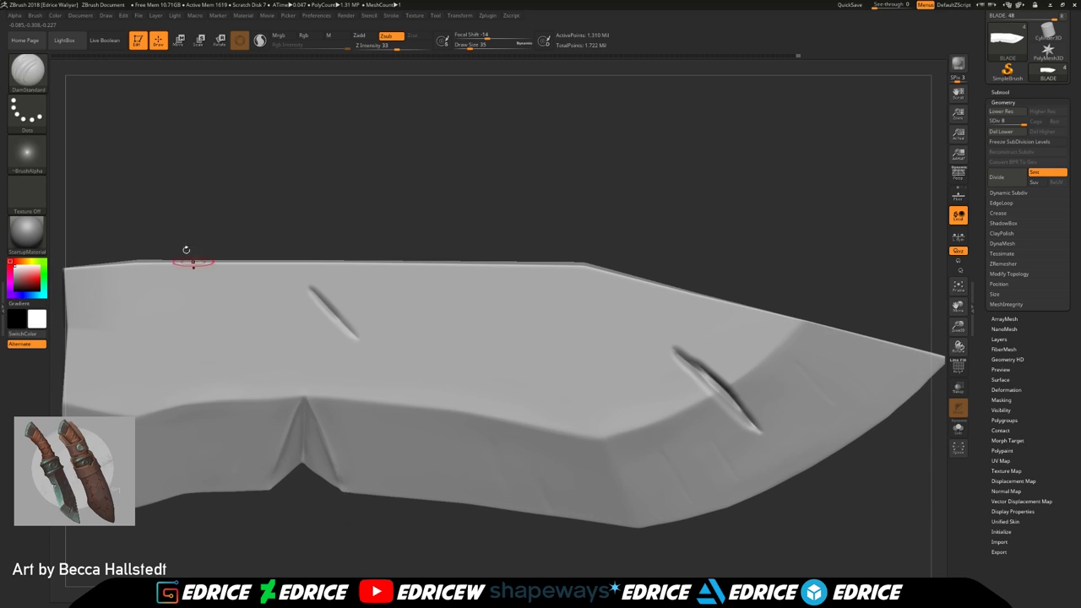
Chisel the walls of the large scratch near the tip with TrimDynamic at draw size 22 and smooth its middle
click(28, 72)
click(404, 258)
click(467, 46)
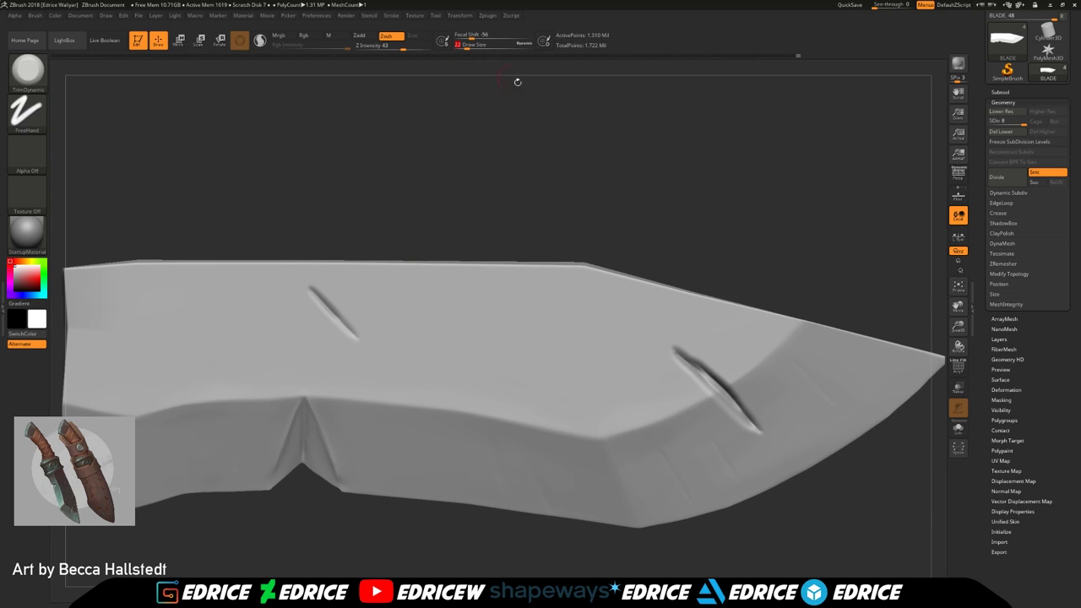
drag(959, 324, 961, 328)
mouse_move(925, 127)
alt+mouse_down()
mouse_move(534, 110)
mouse_move(540, 125)
alt+mouse_up()
drag(552, 287, 612, 347)
drag(548, 287, 631, 362)
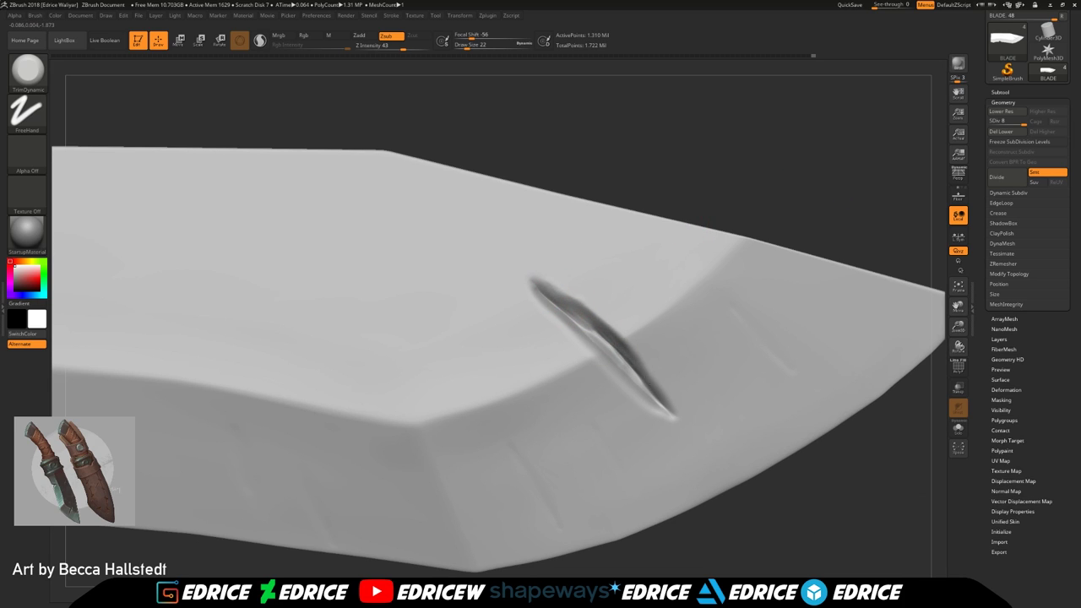
drag(582, 122, 578, 150)
drag(557, 311, 641, 396)
drag(718, 202, 706, 162)
shift+drag(614, 328, 598, 347)
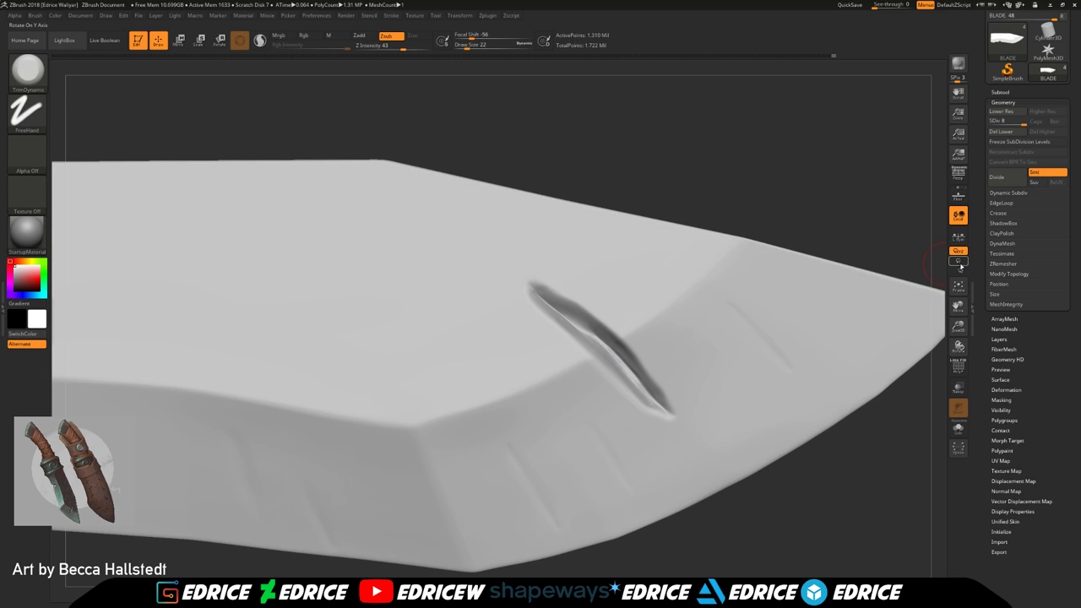
Trim the edge of the scratch on the blade's flat face with the TrimAdaptive brush at draw size 11
alt+drag(689, 199, 896, 276)
click(28, 73)
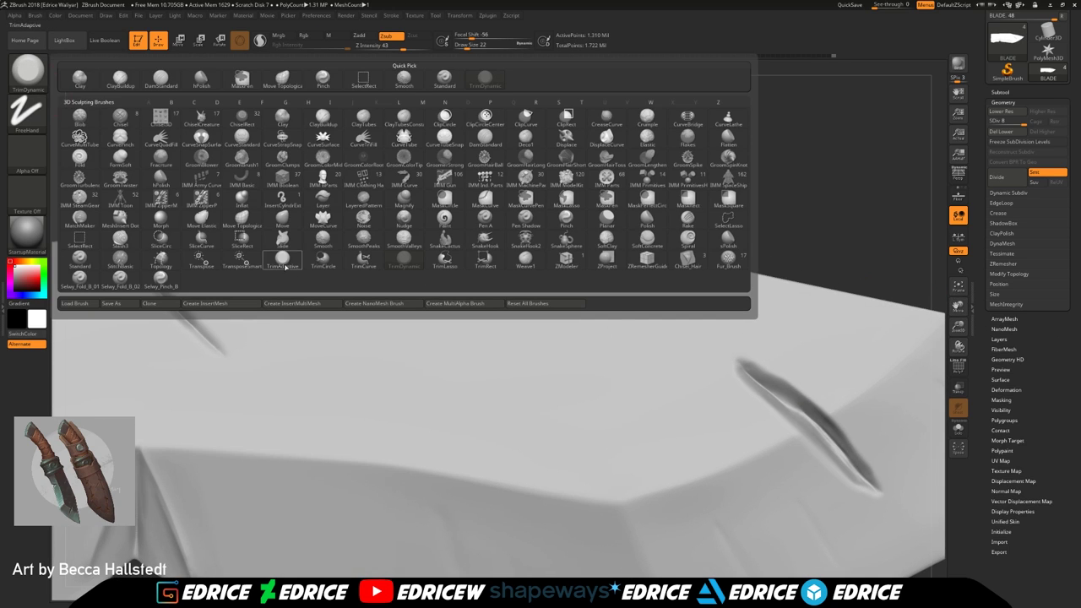
click(283, 255)
drag(495, 135, 506, 163)
drag(959, 326, 1002, 320)
click(463, 47)
drag(140, 203, 135, 179)
drag(103, 304, 124, 323)
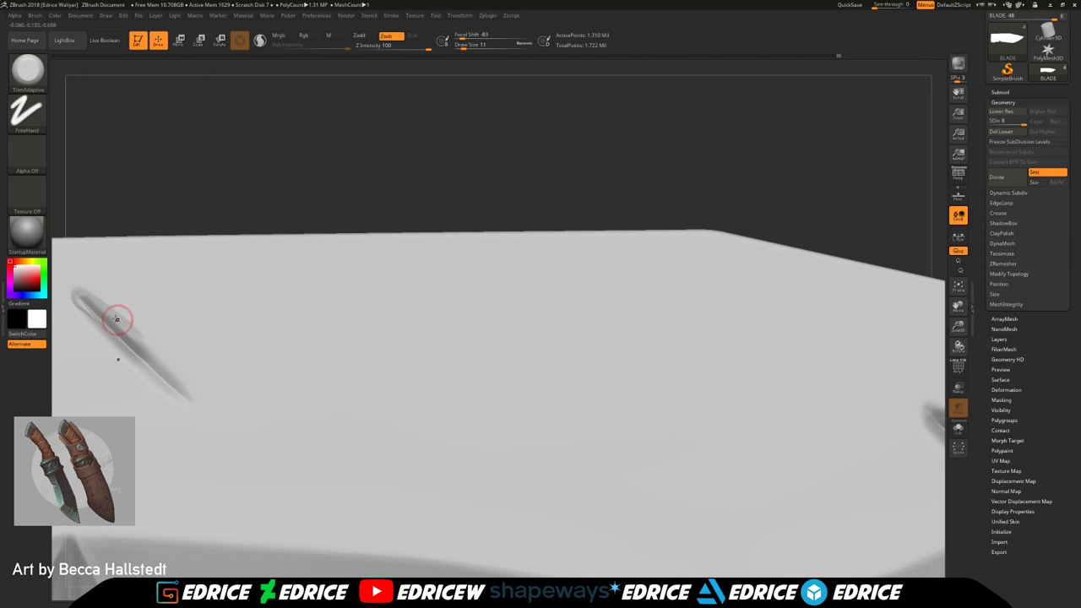
drag(138, 207, 136, 230)
With the flat-face scratch's lower side masked, trim its upper wall, clear the mask and smooth the scratch's lower end
ctrl+drag(74, 310, 163, 398)
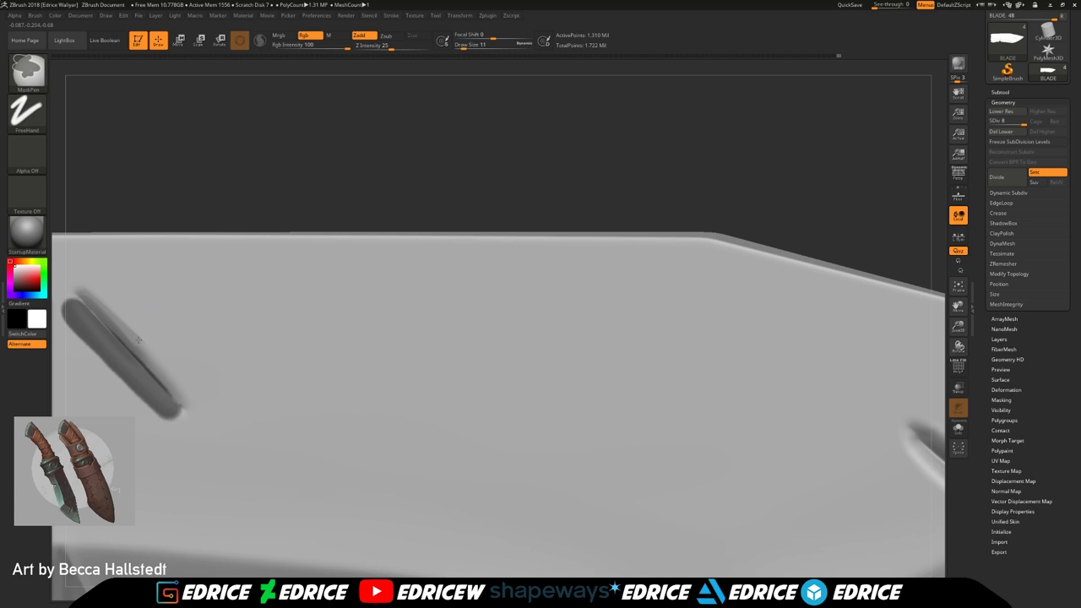
drag(135, 207, 133, 183)
drag(95, 302, 146, 358)
drag(150, 349, 165, 377)
drag(128, 335, 144, 356)
mouse_move(82, 306)
mouse_down()
mouse_move(141, 352)
mouse_move(130, 340)
mouse_up()
mouse_move(221, 138)
ctrl+mouse_down()
mouse_move(256, 146)
mouse_move(250, 169)
ctrl+mouse_up()
shift+drag(158, 369, 159, 372)
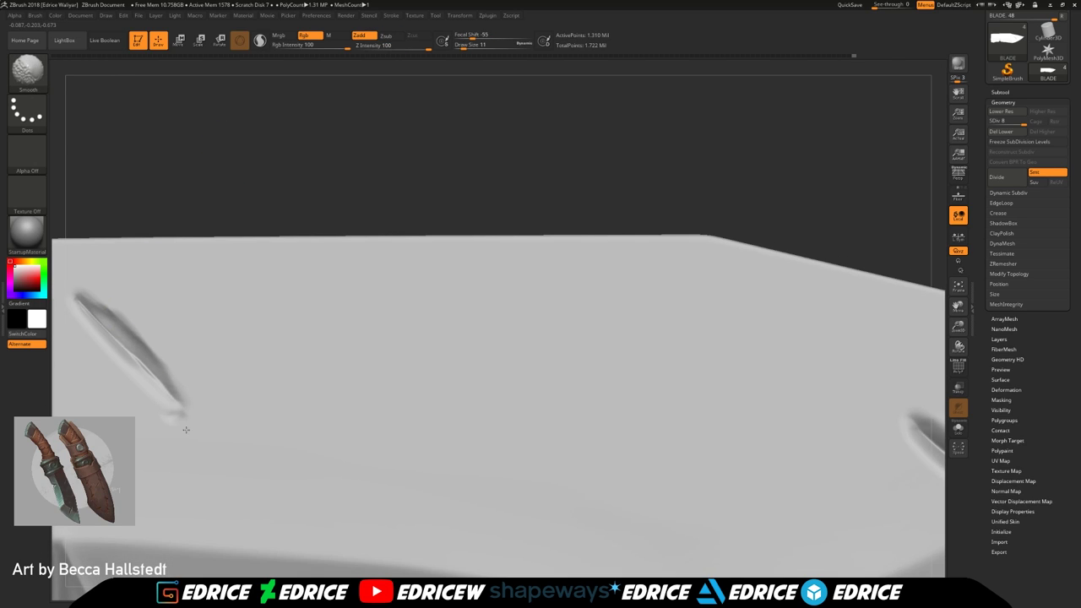
Smooth the lower end of the flat-face scratch and trim the upper end of the large tip scratch with TrimAdaptive
shift+drag(139, 336, 175, 398)
shift+drag(196, 428, 194, 424)
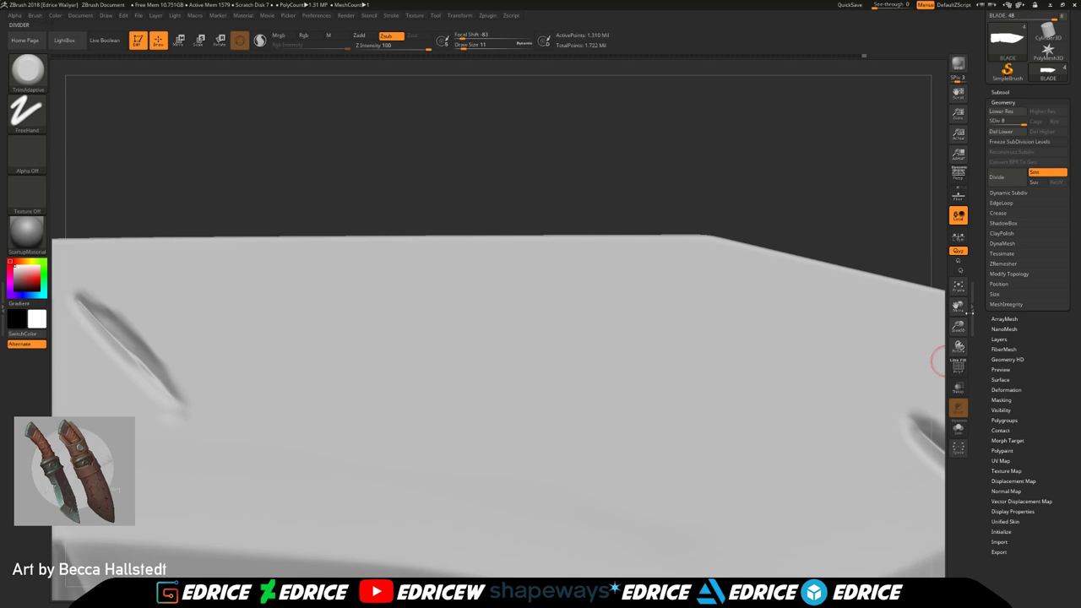
alt+drag(941, 362, 634, 253)
drag(861, 174, 866, 155)
mouse_move(646, 318)
mouse_down()
mouse_move(631, 306)
mouse_move(648, 317)
mouse_up()
key(alt+Tab)
key(alt+Tab)
key(alt+Tab)
key(alt+Tab)
key(alt+Tab)
key(alt+Tab)
key(alt+Tab)
key(alt+Tab)
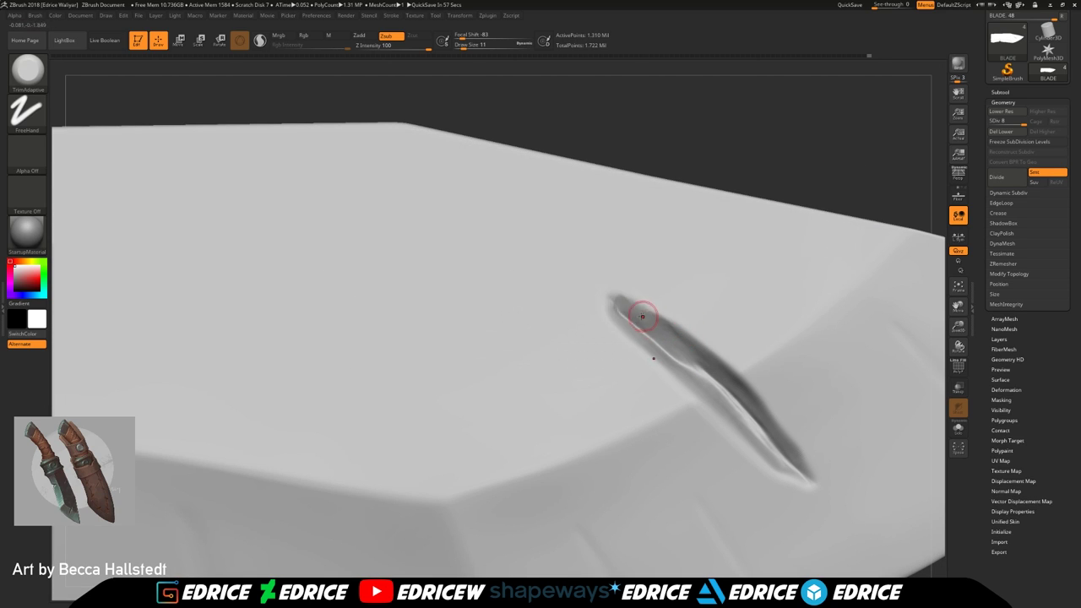
Polish the large tip scratch with the hPolish brush at draw size 11 and divide the blade mesh to subdivision level 9
key(b)
click(202, 80)
alt+drag(938, 304, 838, 295)
drag(530, 294, 518, 282)
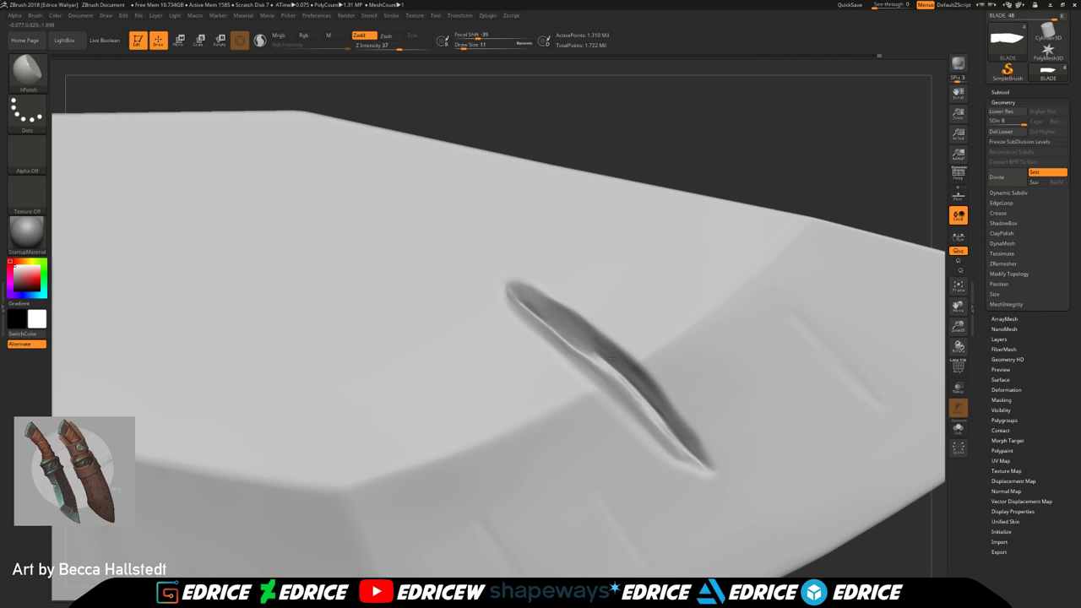
drag(895, 532, 844, 574)
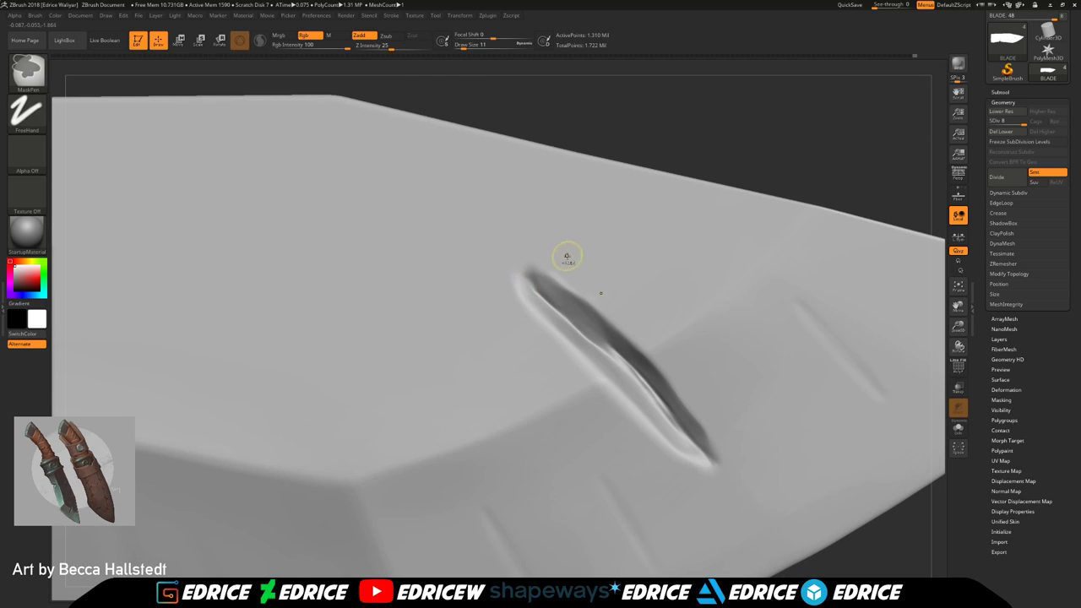
key(ctrl+d)
Polish the lower end of the flat-face scratch with the hPolish brush
drag(958, 326, 1072, 329)
mouse_move(954, 304)
mouse_down()
mouse_move(499, 133)
mouse_move(485, 139)
mouse_up()
drag(336, 255, 369, 296)
drag(390, 142, 325, 206)
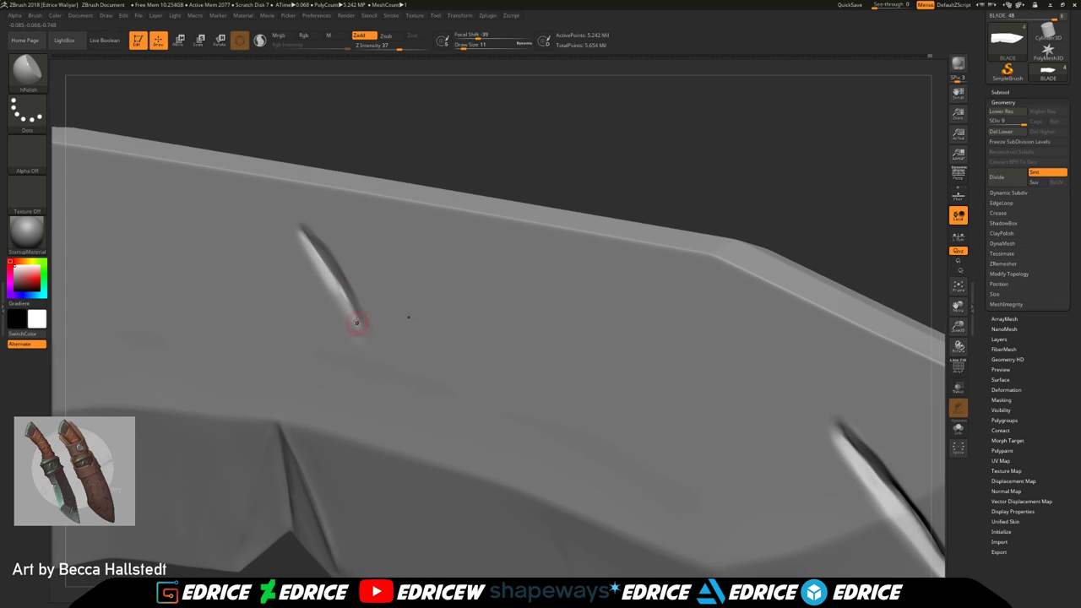
drag(361, 330, 362, 332)
Polish both slopes of the cutting-edge notch with hPolish at draw size 23
drag(615, 157, 747, 236)
drag(958, 307, 1063, 183)
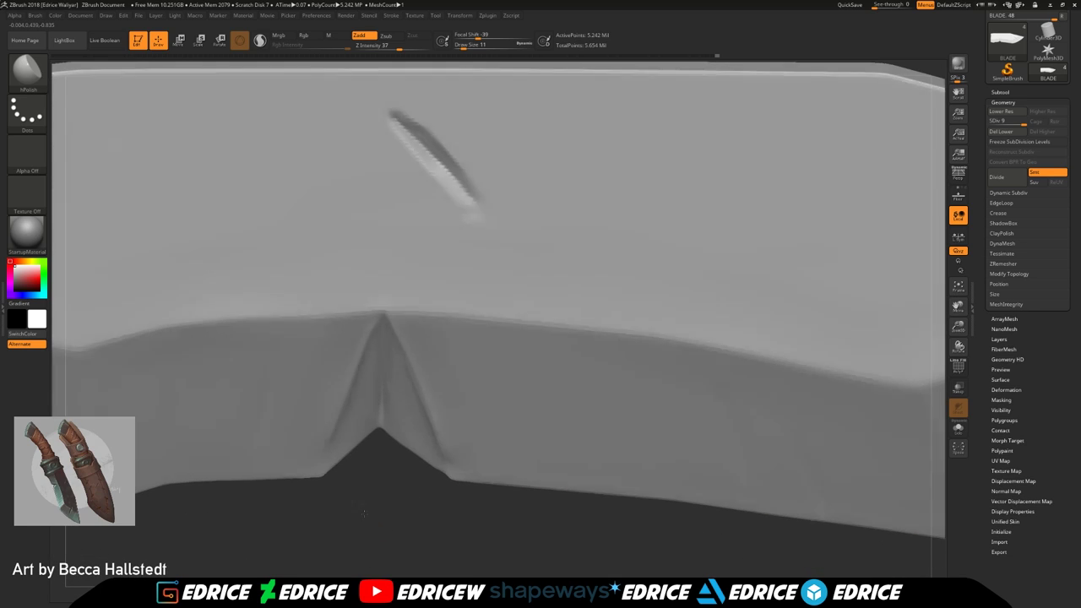
drag(422, 526, 371, 506)
drag(462, 44, 466, 45)
mouse_move(357, 354)
mouse_down()
mouse_move(366, 357)
mouse_move(352, 347)
mouse_up()
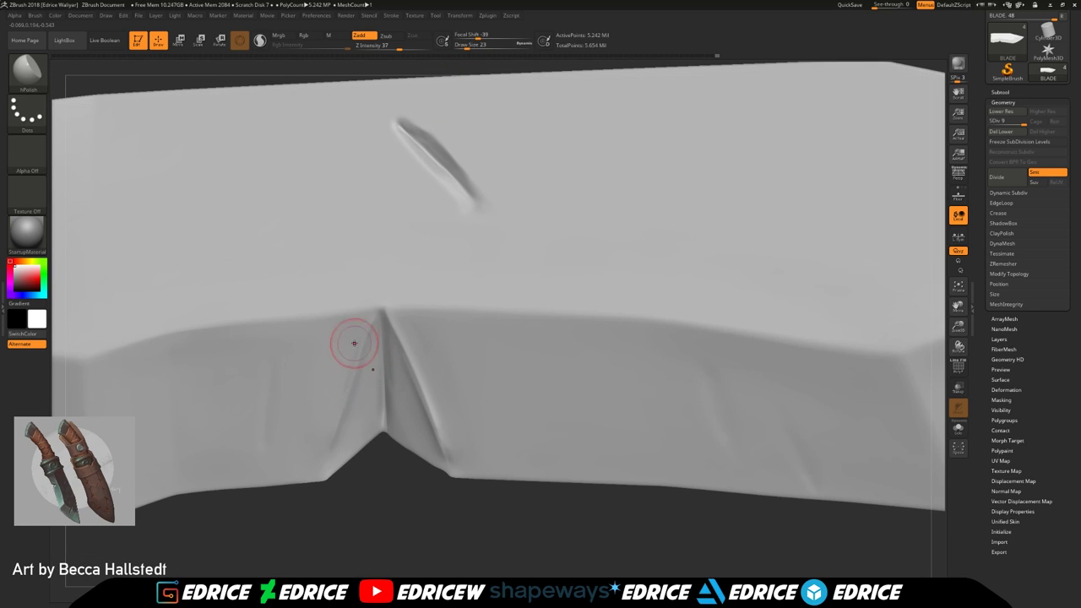
drag(403, 471, 410, 476)
drag(434, 518, 403, 512)
drag(404, 364, 430, 434)
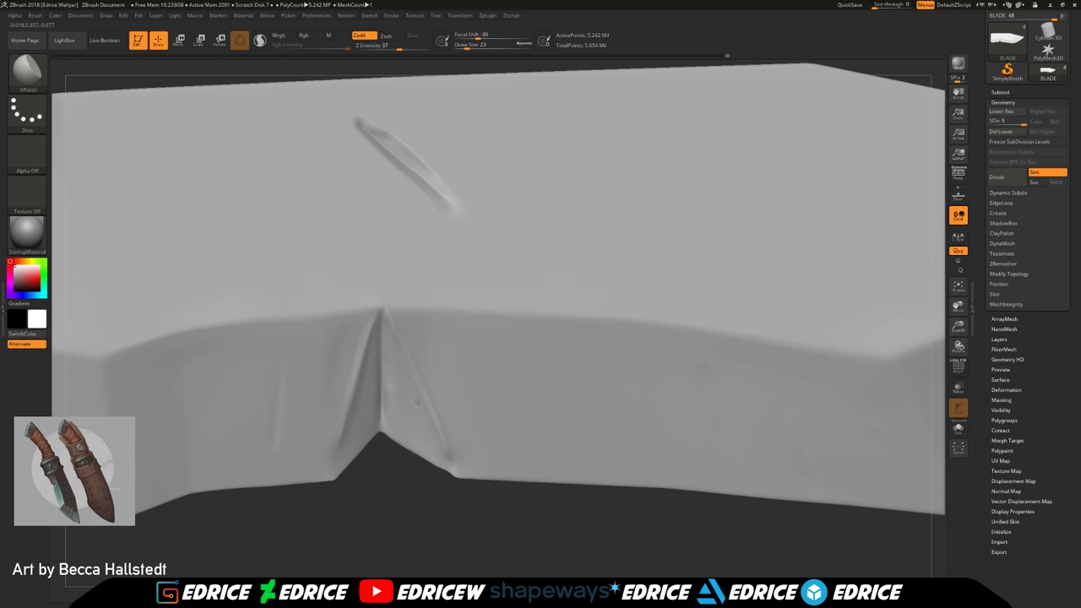
drag(422, 515, 466, 522)
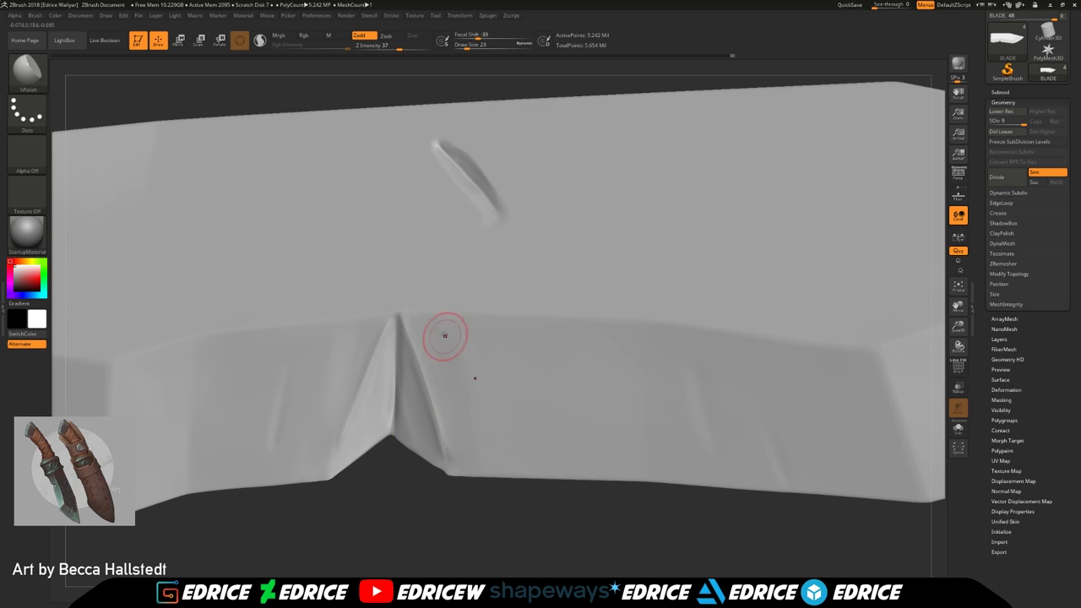
Refine the bevel on either side of the notch with more hPolish strokes and smooth the notch slope facing the tip
drag(429, 418, 437, 441)
drag(424, 511, 393, 505)
mouse_move(363, 433)
mouse_down()
mouse_move(385, 384)
mouse_move(369, 424)
mouse_up()
drag(377, 463, 408, 478)
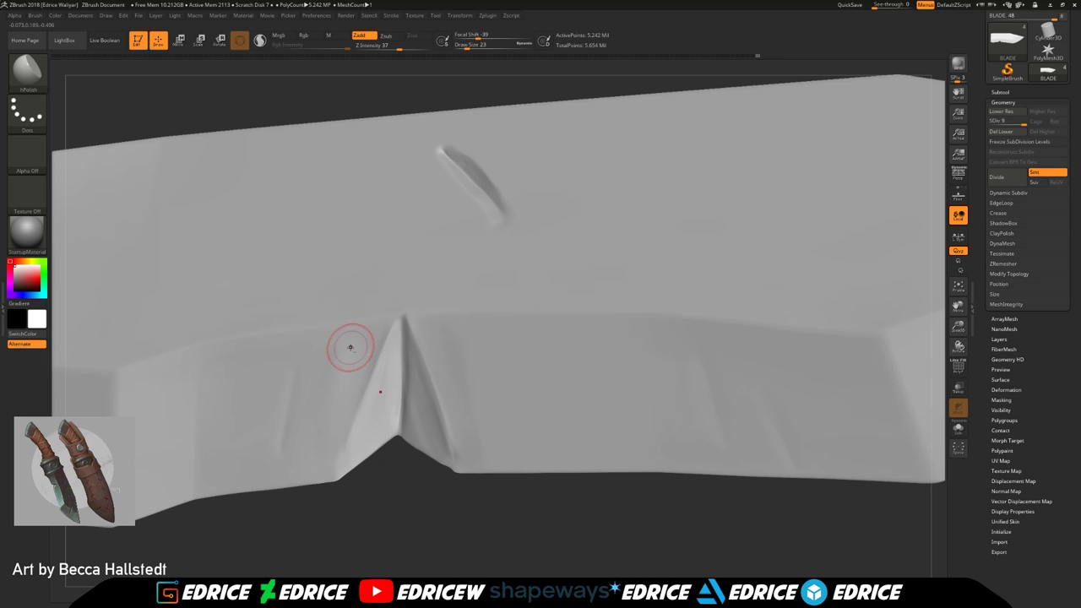
drag(379, 343, 374, 390)
drag(372, 476, 412, 493)
shift+drag(444, 395, 478, 444)
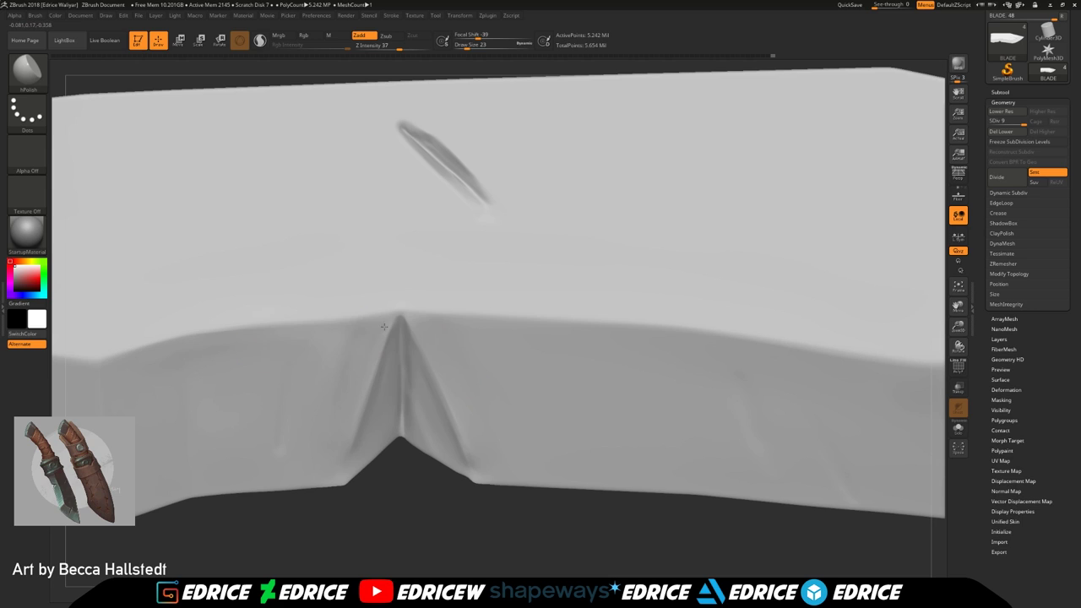
drag(417, 317, 468, 324)
Sharpen and taper the ends of both scratches with the Pinch brush at draw size 27, and touch up the notch
mouse_move(957, 326)
mouse_down()
mouse_move(956, 303)
mouse_move(915, 353)
mouse_up()
click(27, 71)
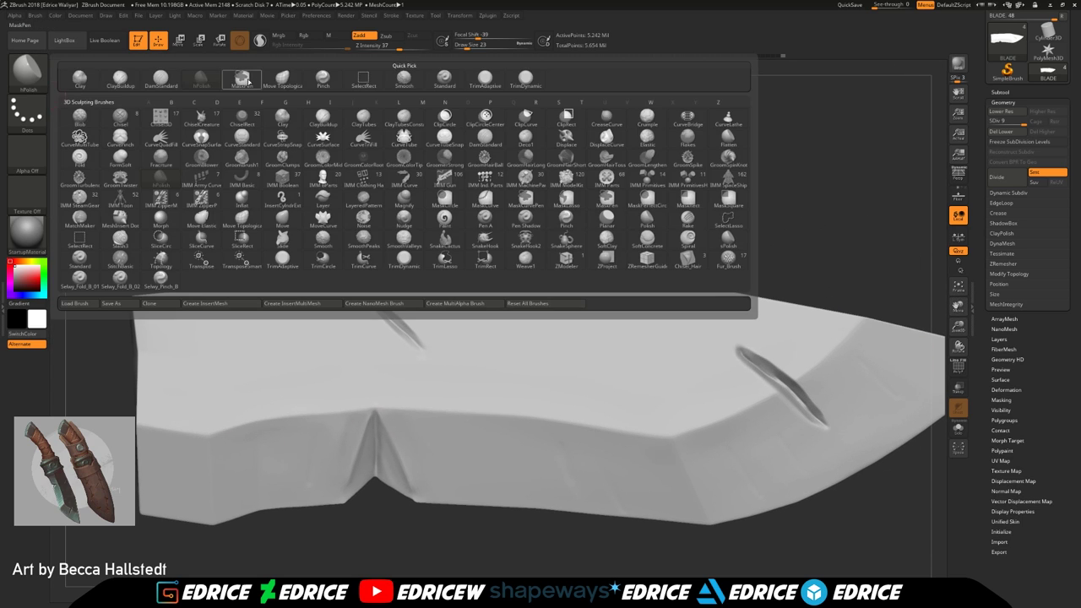
click(242, 79)
mouse_move(767, 225)
mouse_down()
mouse_move(911, 300)
mouse_move(857, 287)
mouse_up()
drag(466, 47, 470, 48)
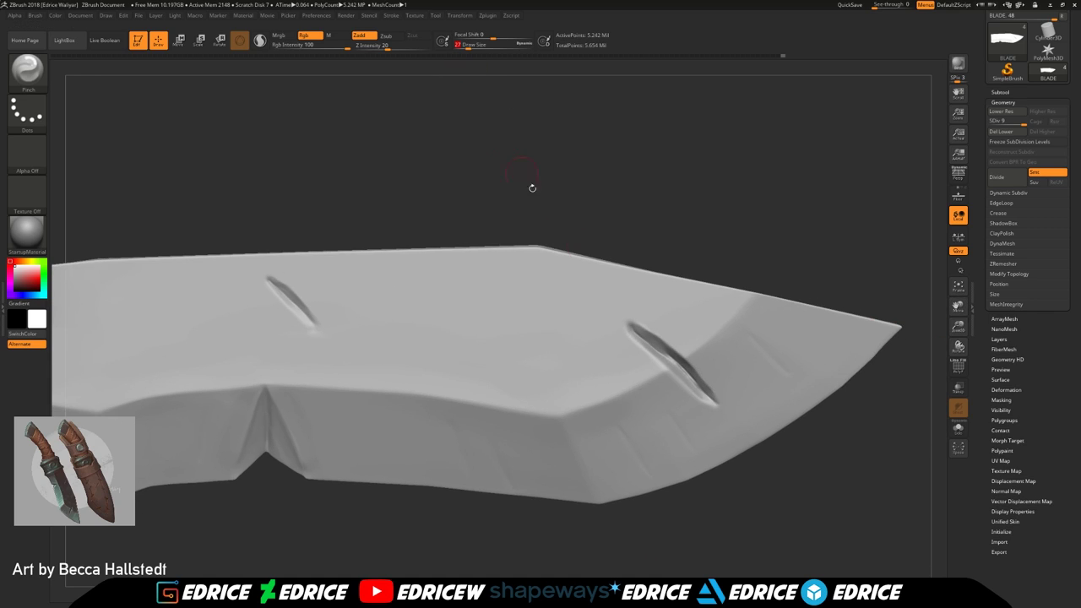
drag(620, 320, 688, 373)
drag(626, 329, 692, 384)
drag(292, 311, 336, 345)
drag(288, 294, 305, 316)
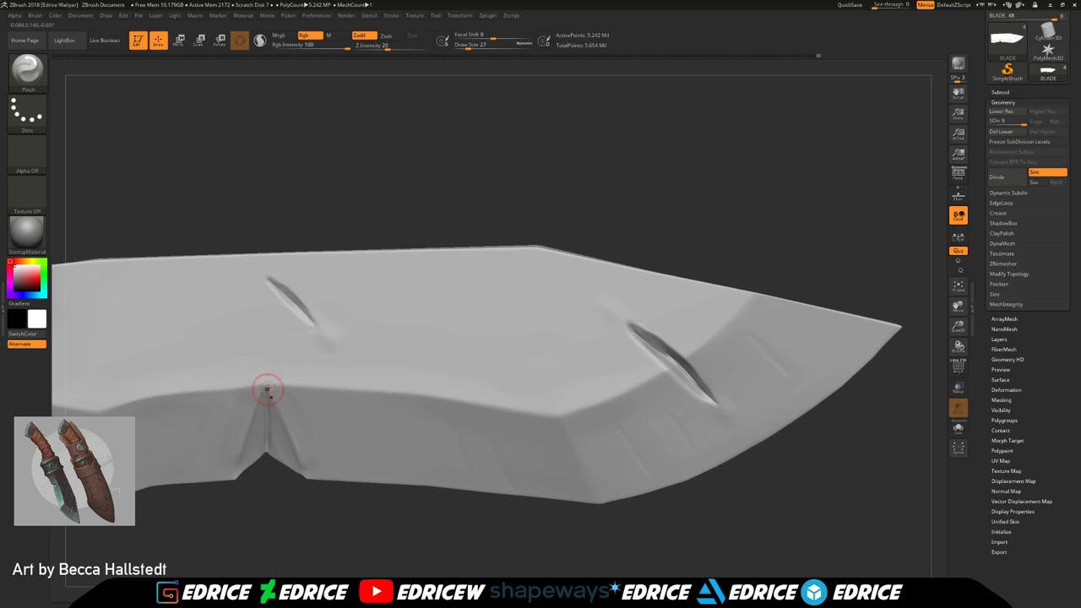
shift+drag(299, 412, 292, 421)
drag(627, 201, 652, 226)
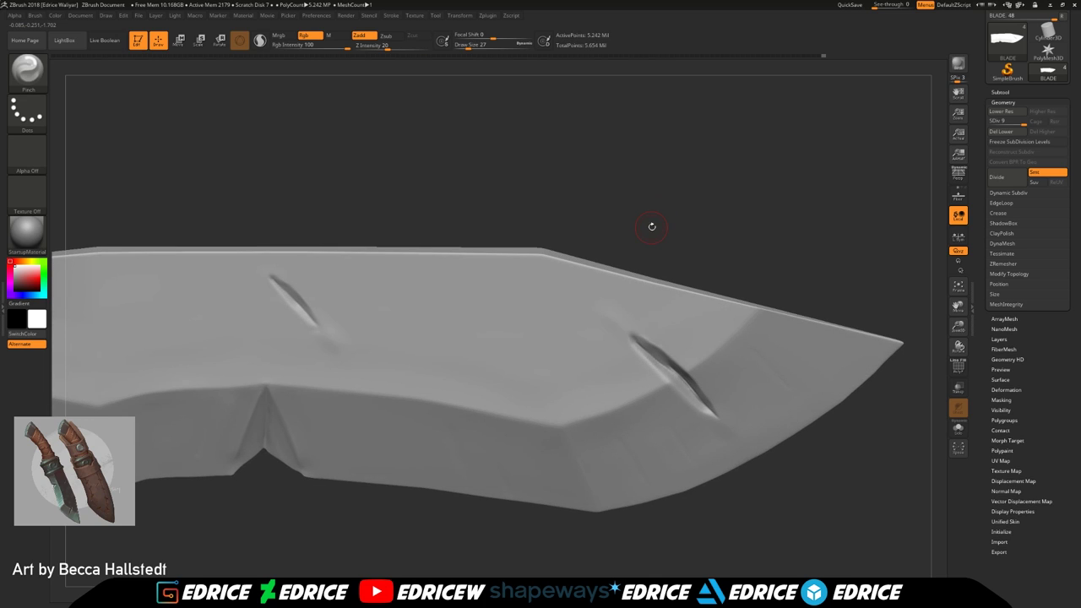
Pinch the rims of the large scratch near the tip at draw size 12 to make its edges crisper
drag(961, 329, 964, 396)
drag(958, 307, 881, 283)
click(464, 45)
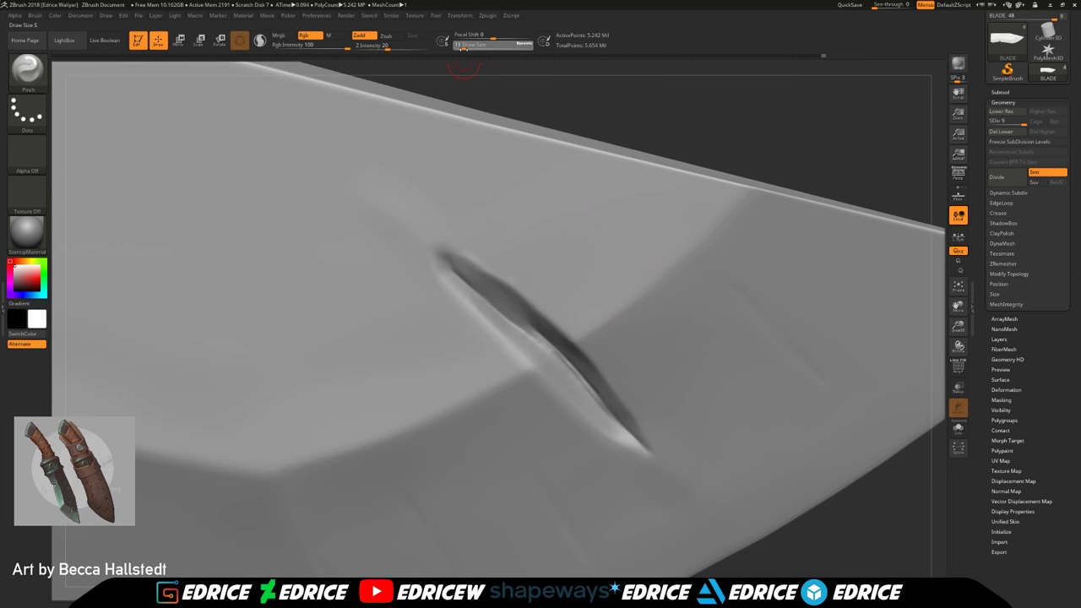
click(461, 46)
click(463, 46)
drag(445, 276, 571, 408)
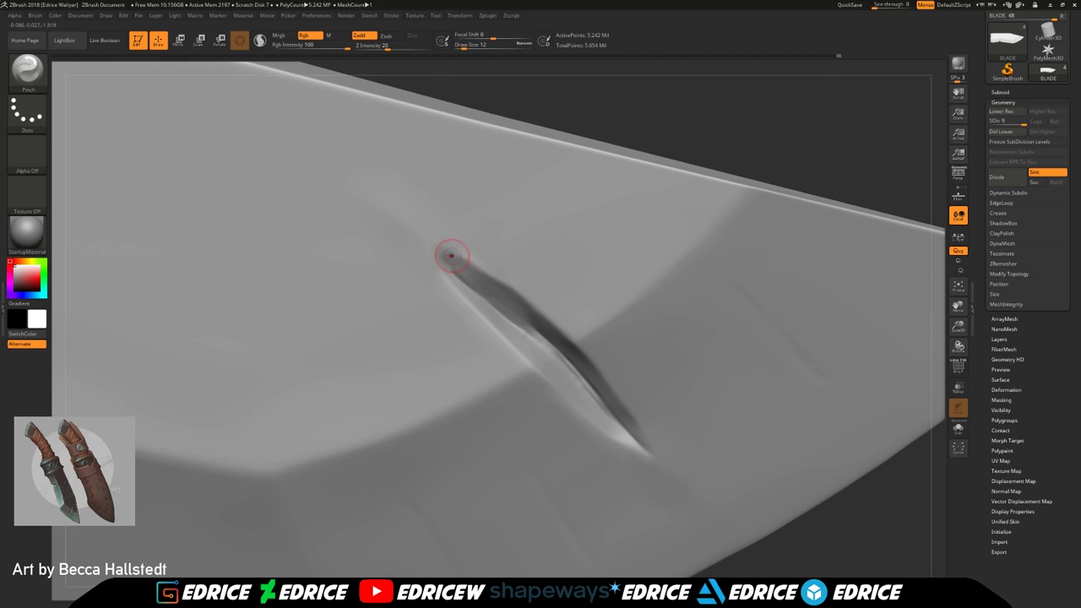
mouse_move(430, 253)
mouse_down()
mouse_move(535, 302)
mouse_move(506, 289)
mouse_up()
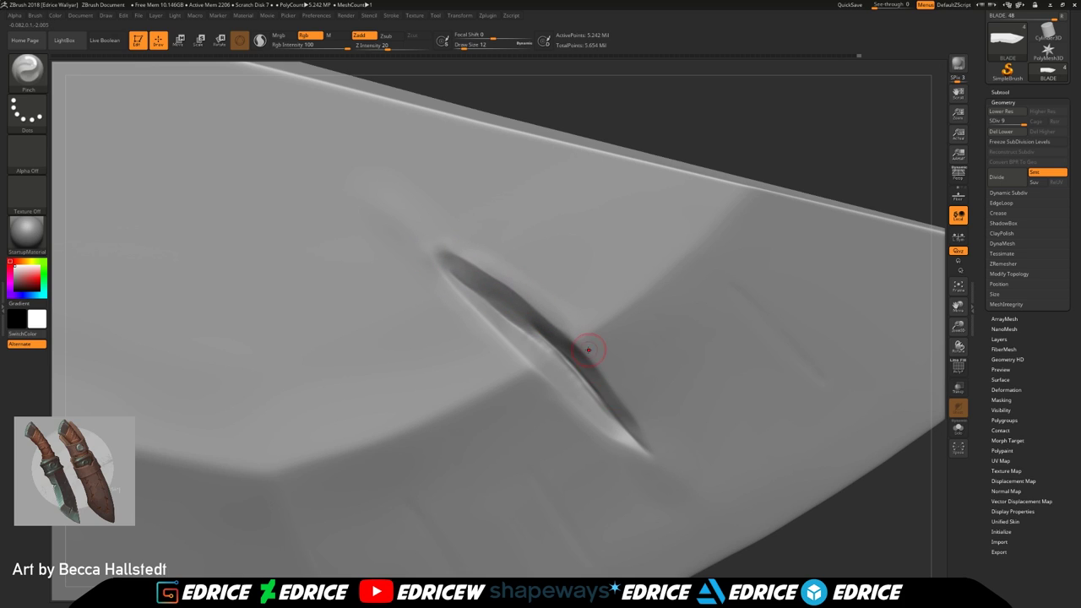
mouse_move(831, 509)
mouse_down()
mouse_move(854, 498)
mouse_move(851, 481)
mouse_up()
mouse_move(511, 335)
mouse_down()
mouse_move(439, 244)
mouse_move(396, 244)
mouse_up()
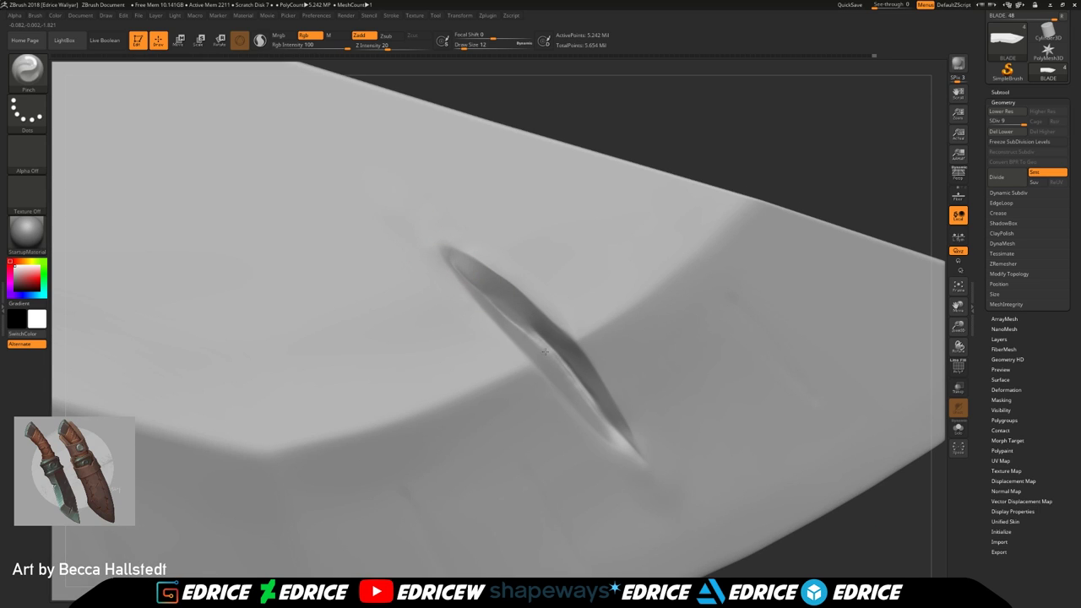
mouse_move(896, 498)
mouse_down()
mouse_move(1039, 360)
mouse_move(1062, 361)
mouse_up()
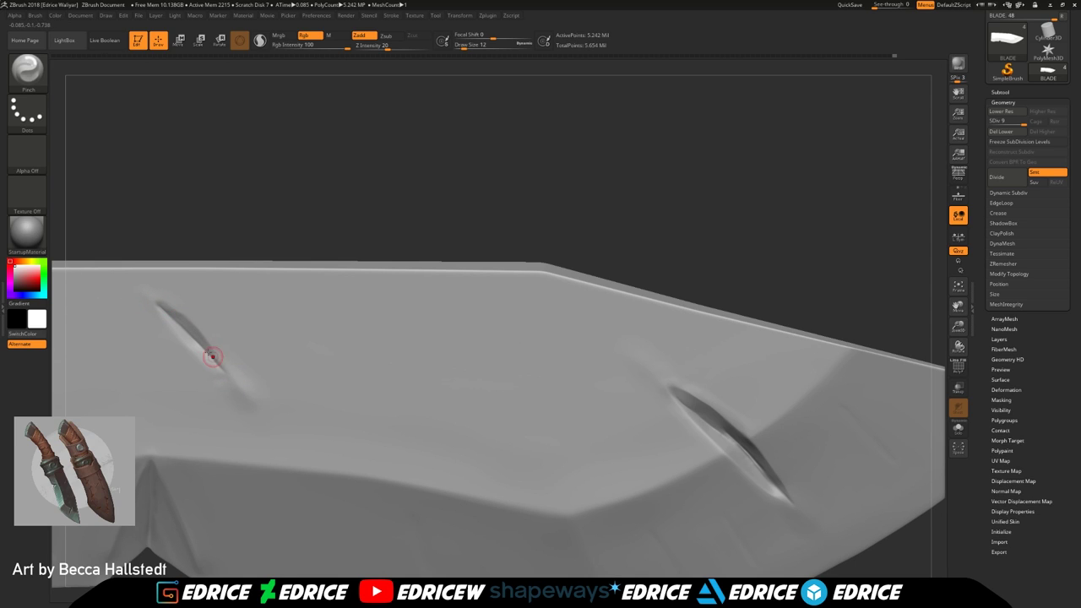
Flatten the surface around the ends of both scratches with hPolish at draw size 31
key(b)
key(h)
key(p)
click(468, 45)
drag(234, 393, 245, 382)
drag(201, 309, 257, 393)
mouse_move(625, 350)
mouse_down()
mouse_move(690, 364)
mouse_move(730, 388)
mouse_up()
drag(686, 427, 634, 343)
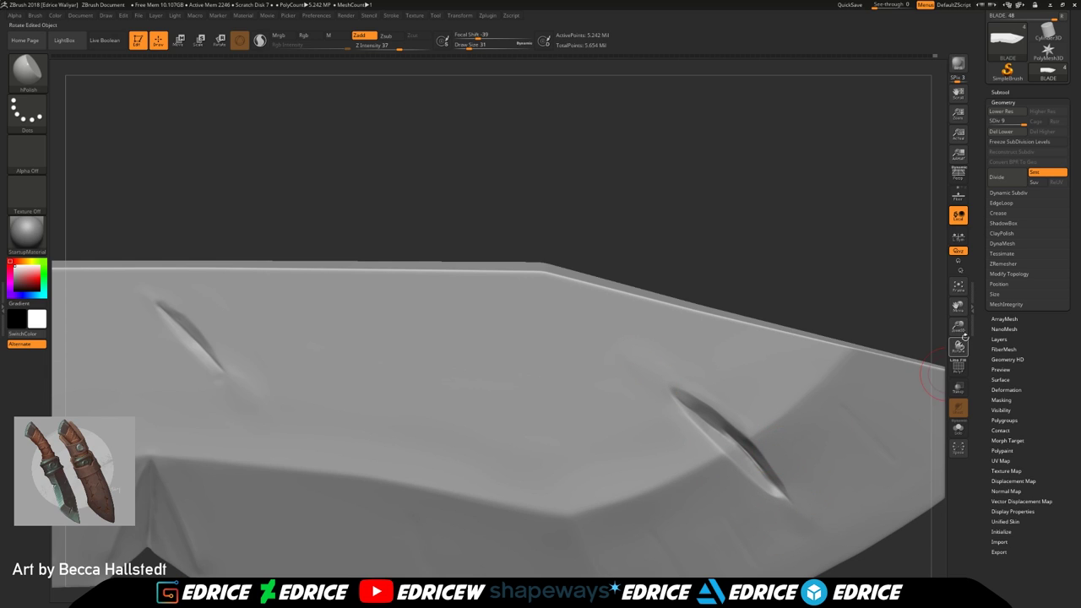
Tighten the bevel ridge around the top of the notch with the Pinch brush at draw size 31
alt+drag(964, 339, 820, 402)
alt+drag(961, 317, 921, 224)
click(39, 73)
click(605, 217)
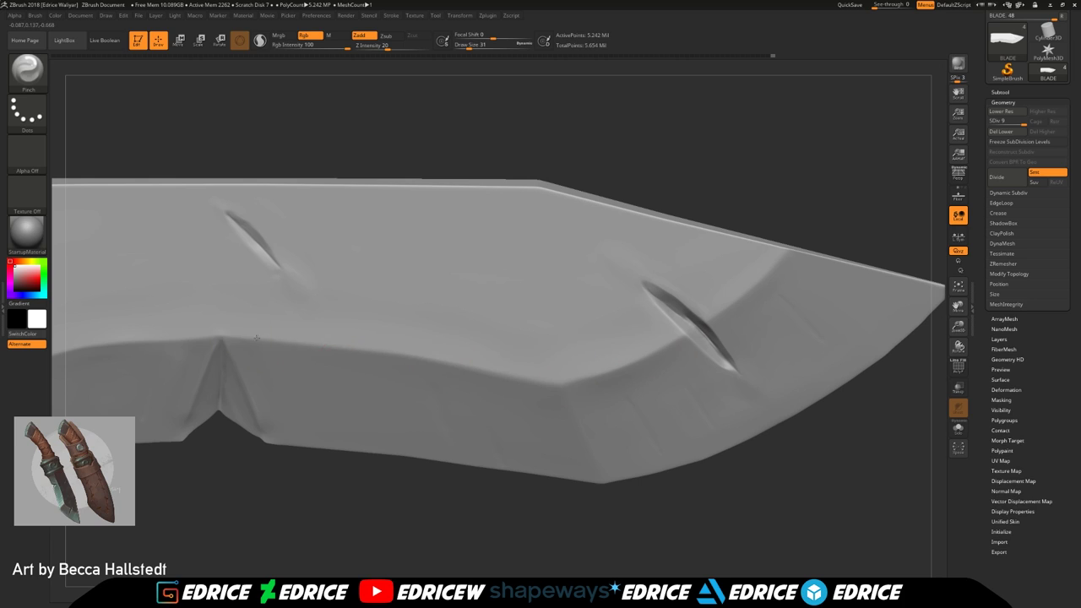
mouse_move(59, 368)
alt+mouse_down()
mouse_move(57, 355)
mouse_move(300, 360)
alt+mouse_up()
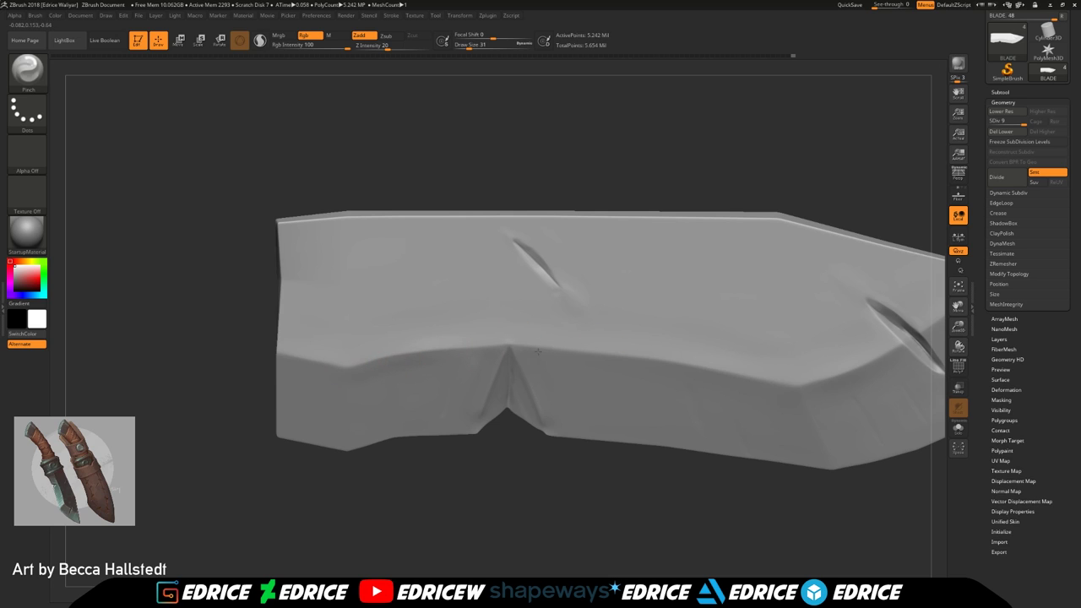
mouse_move(770, 146)
mouse_down()
mouse_move(772, 173)
mouse_move(798, 193)
mouse_up()
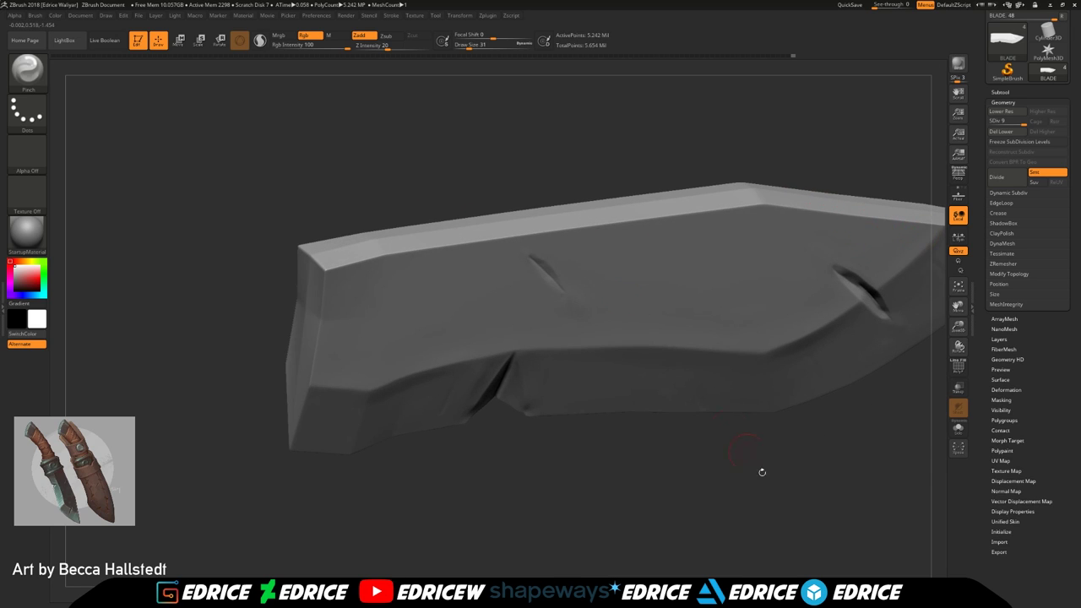
shift+drag(735, 435, 588, 307)
Polish the blade's flat face between the two scratches with hPolish at draw size 31
click(28, 71)
click(282, 77)
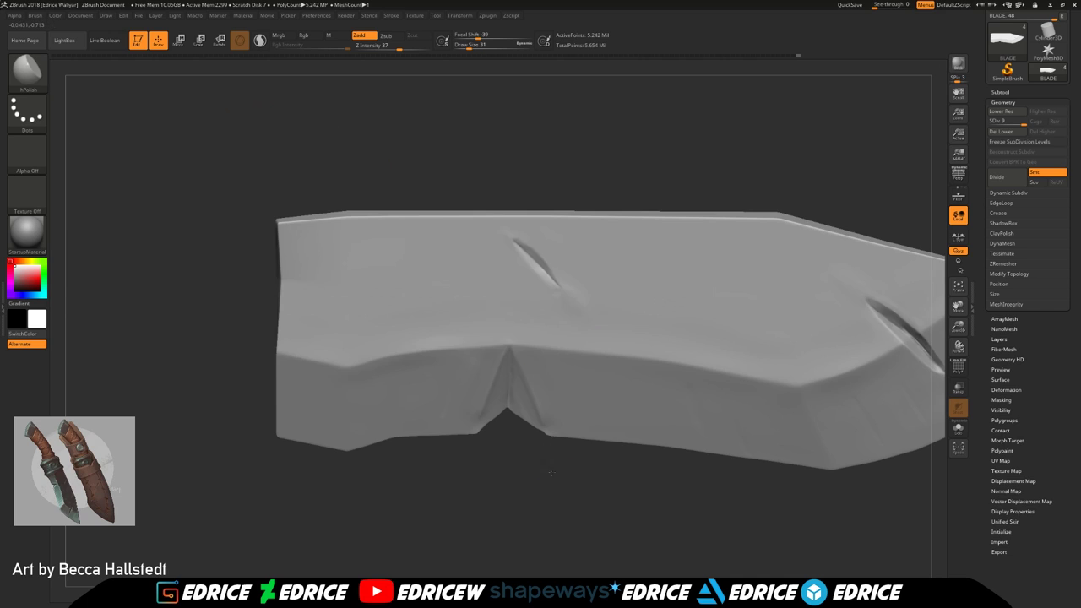
drag(551, 471, 583, 451)
drag(547, 313, 697, 256)
shift+drag(726, 186, 731, 166)
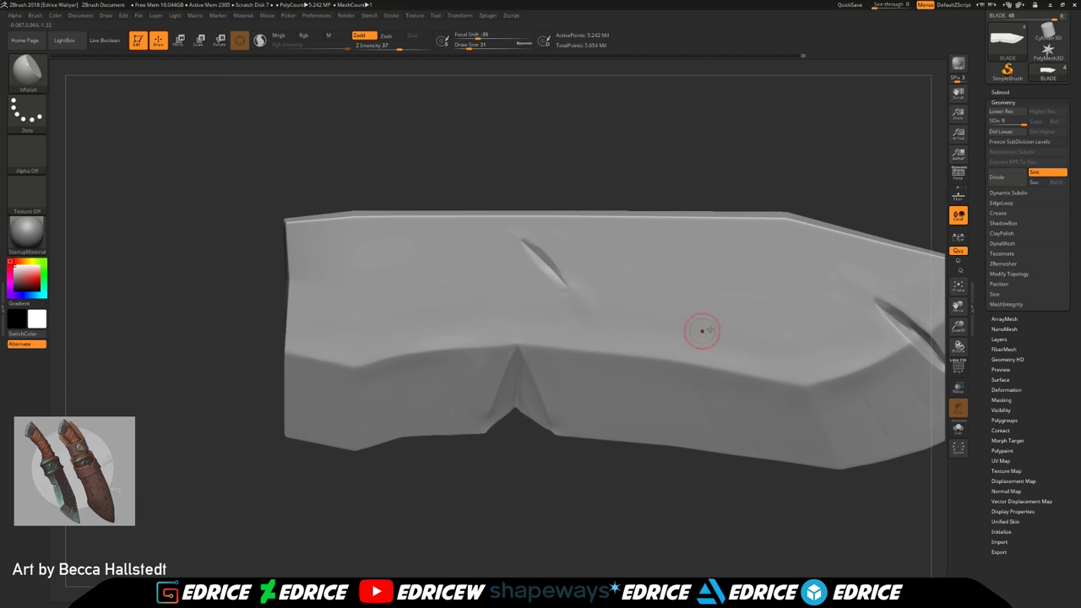
drag(958, 326, 746, 328)
drag(754, 327, 849, 351)
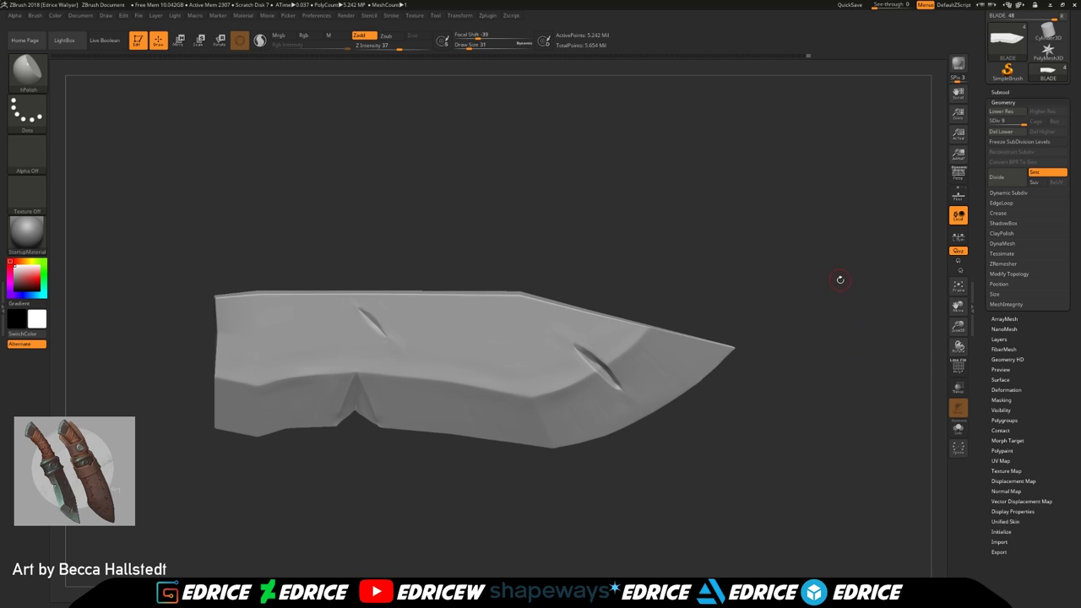
Show the floor grid's reference image behind the blade, compare the blade's outline and notch with it, and hide it again
click(959, 174)
click(959, 175)
click(958, 195)
drag(906, 292, 878, 330)
drag(955, 323, 957, 350)
drag(957, 307, 1014, 274)
click(476, 46)
click(27, 72)
click(321, 76)
click(475, 45)
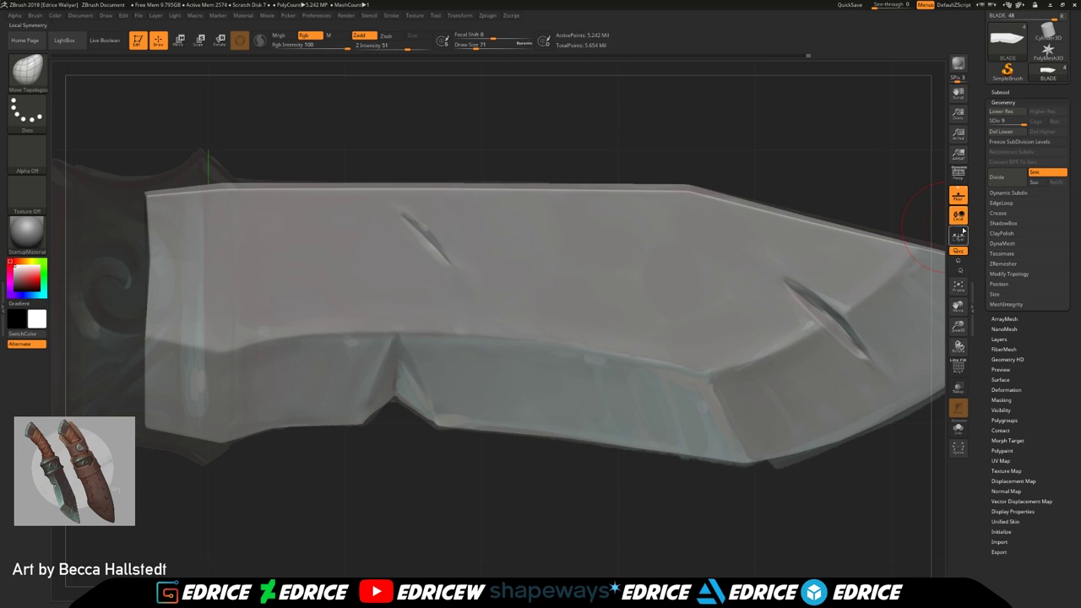
click(958, 196)
Polish the bevel beside the notch and the flat face next to the tip scratch with hPolish at draw size 77
drag(311, 460, 278, 376)
click(28, 73)
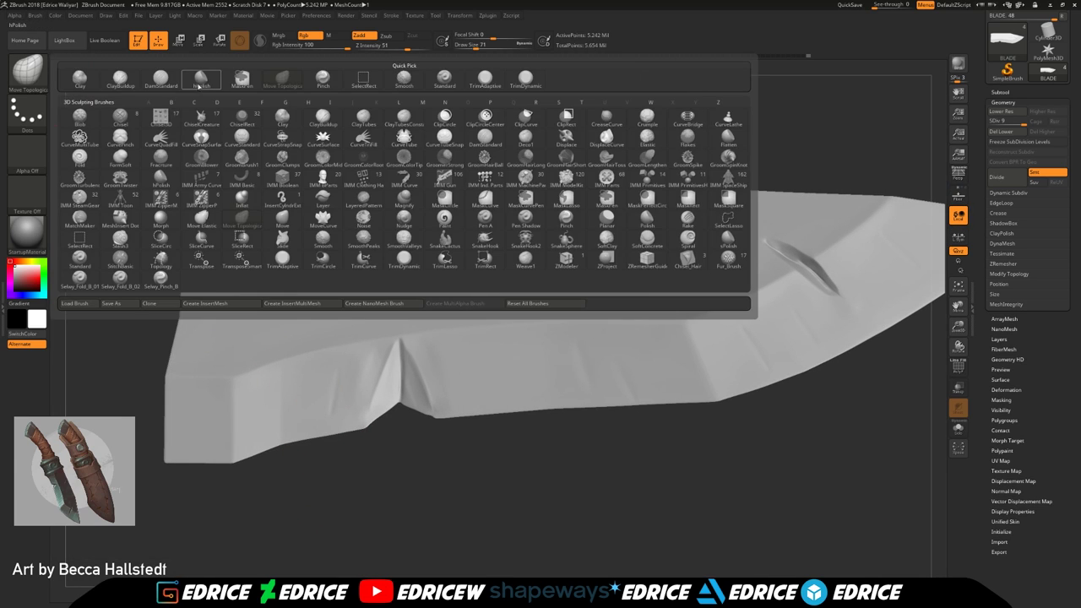
click(248, 76)
click(476, 46)
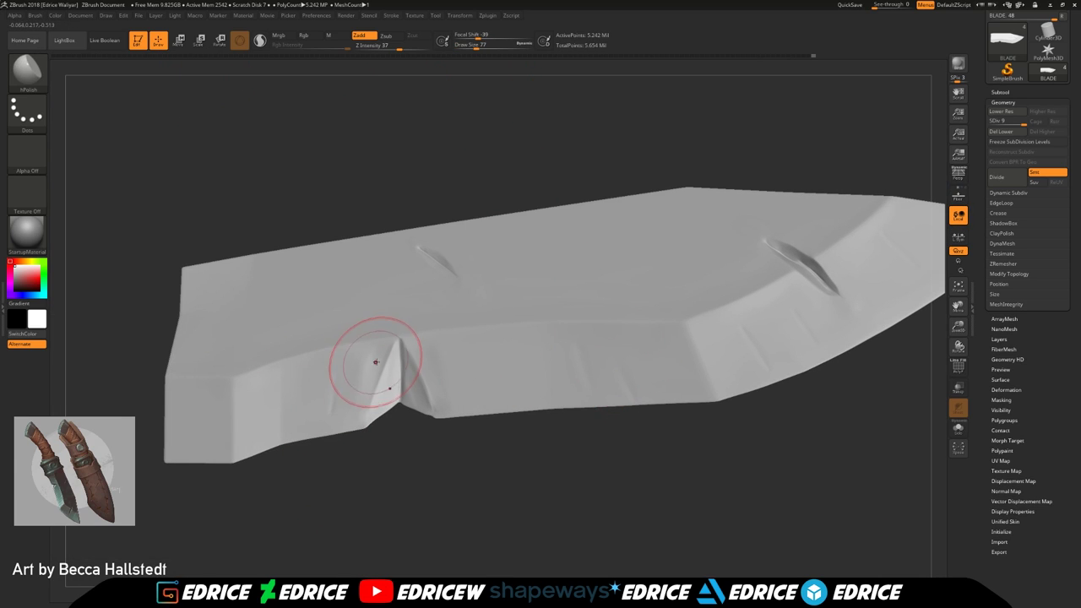
mouse_move(368, 362)
mouse_down()
mouse_move(342, 386)
mouse_move(363, 350)
mouse_up()
drag(778, 408, 832, 417)
drag(806, 317, 748, 300)
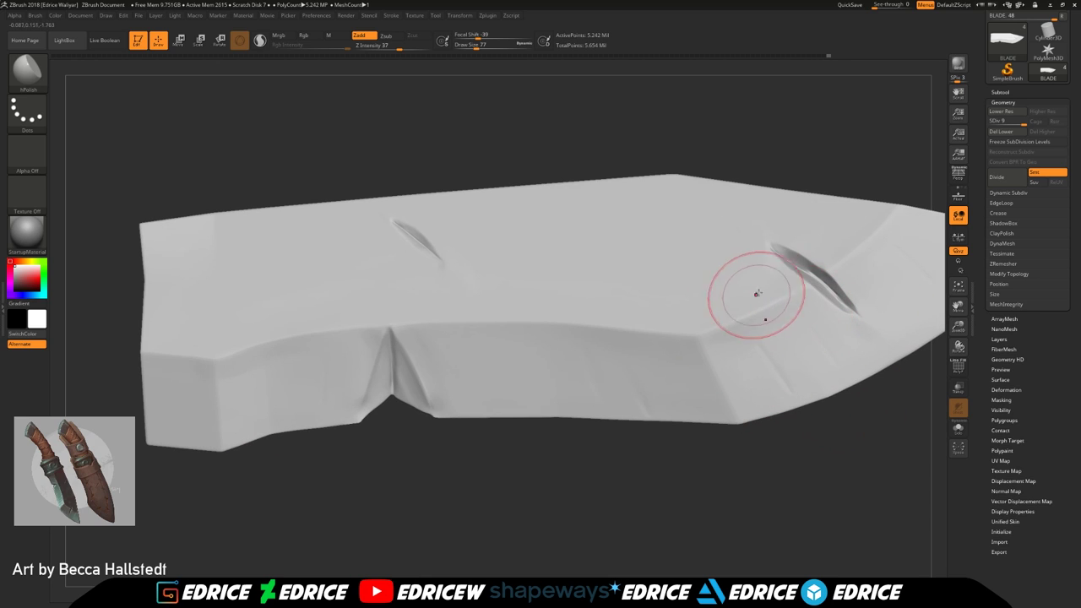
Polish along the bevel ridge and the adjoining faces between the blade's tip and the notch
drag(935, 355, 920, 371)
alt+drag(920, 371, 834, 399)
drag(694, 340, 569, 368)
drag(728, 273, 767, 340)
drag(694, 387, 607, 388)
mouse_move(553, 503)
mouse_down()
mouse_move(729, 403)
mouse_move(682, 389)
mouse_up()
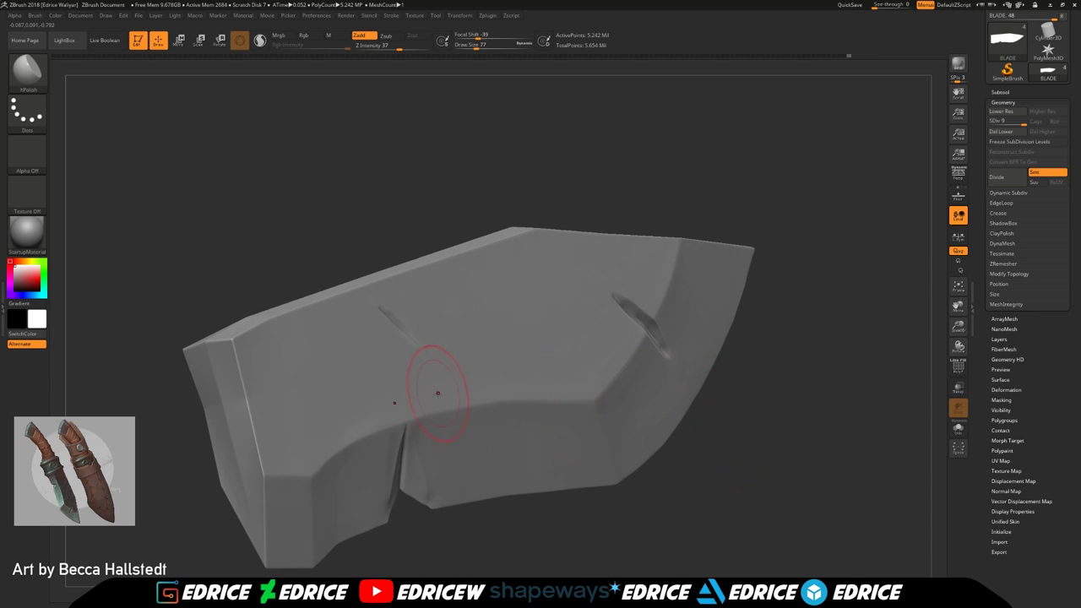
Polish the area around the tip scratch and the blade's spine with broad hPolish strokes
drag(738, 423, 688, 420)
drag(729, 288, 708, 294)
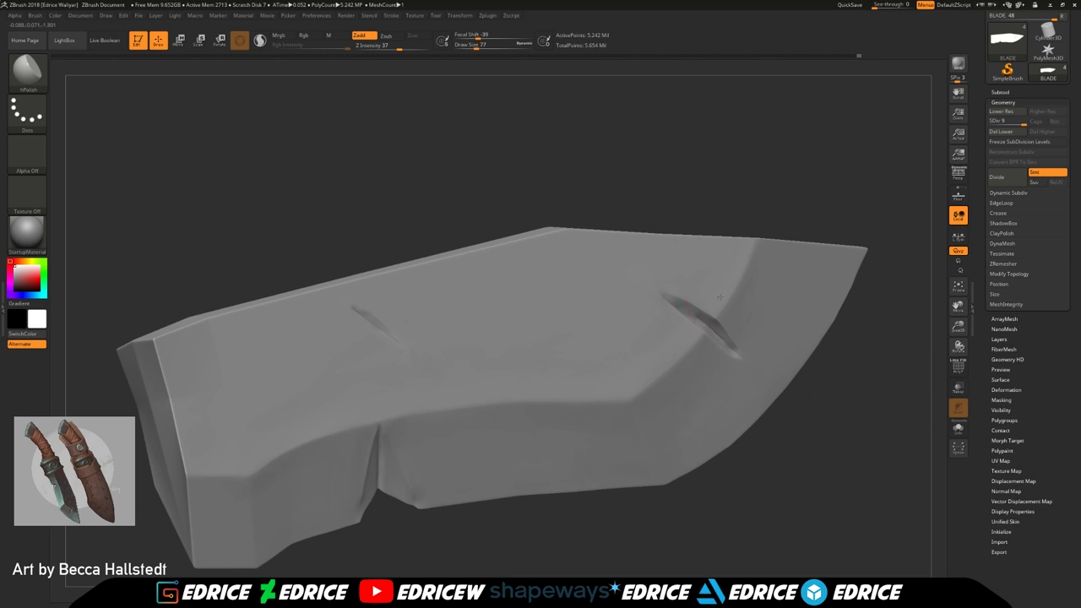
right_drag(475, 288, 526, 274)
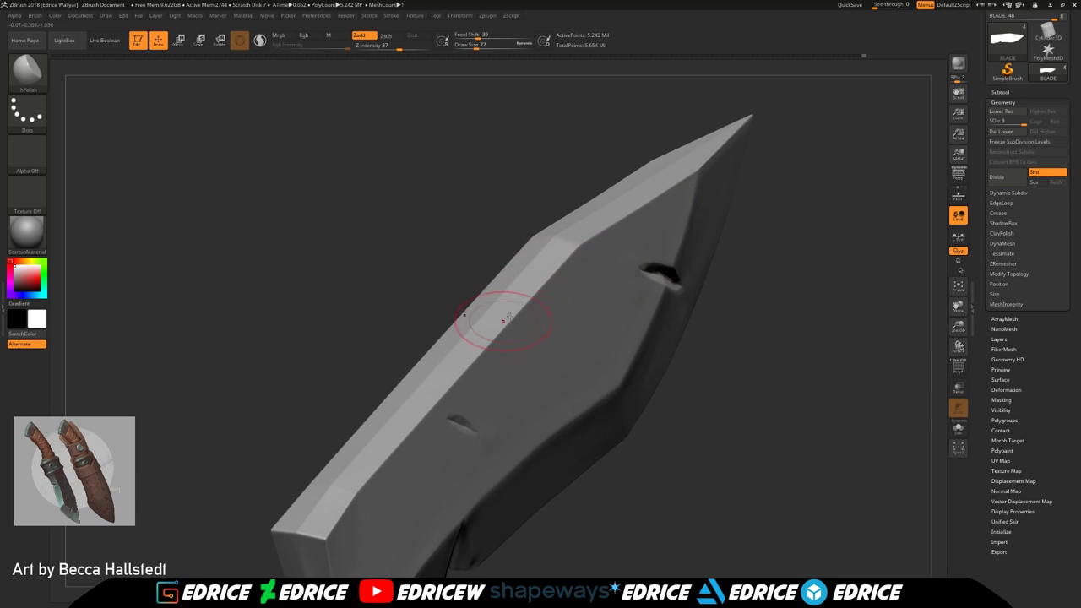
right_drag(595, 226, 815, 221)
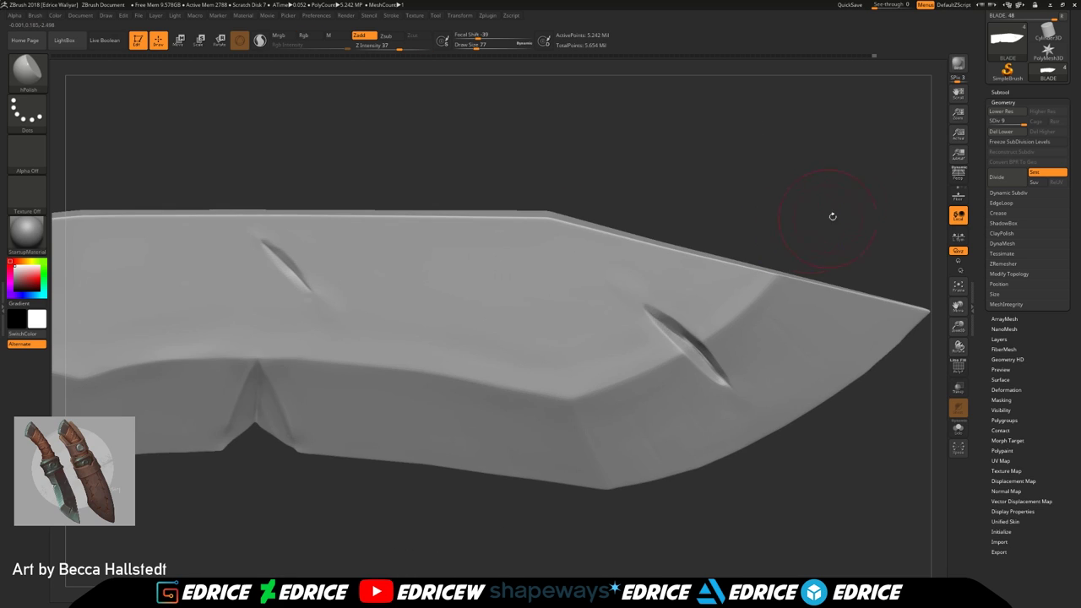
Set the hPolish brush to a DragRect stroke with Alpha 30
click(959, 288)
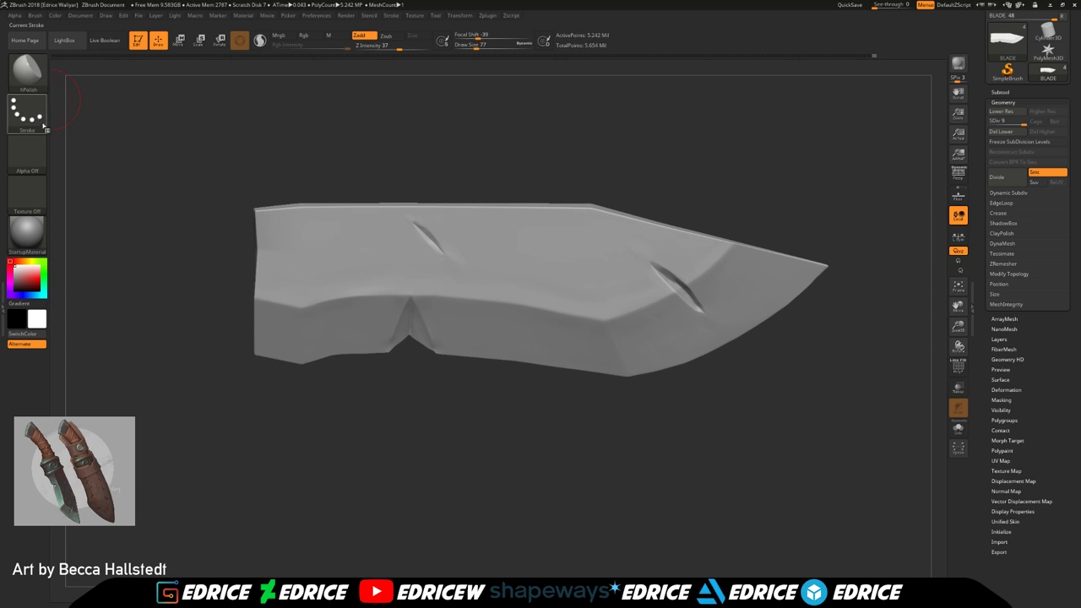
click(28, 114)
click(241, 121)
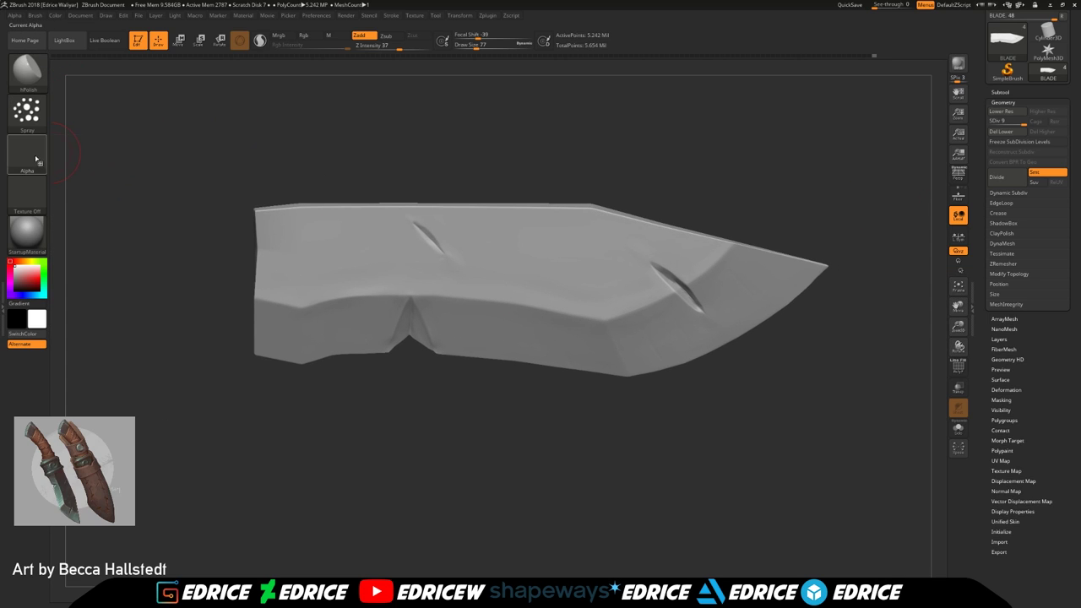
click(26, 154)
click(403, 235)
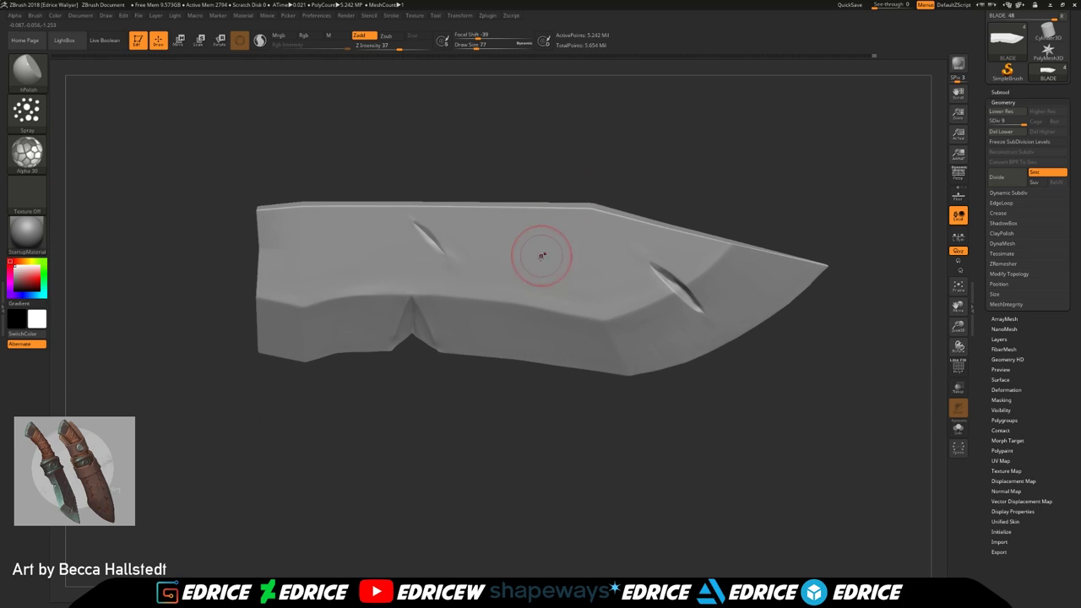
click(29, 113)
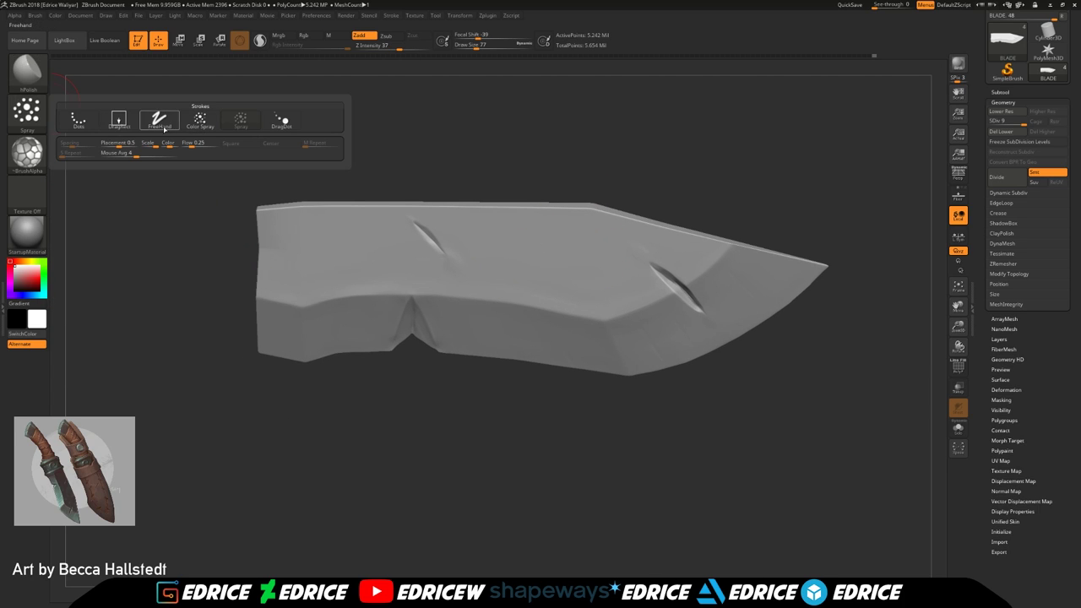
click(129, 121)
drag(960, 327, 957, 378)
Switch to the Layer brush and give it Alpha 30 with a DragRect stroke
click(40, 81)
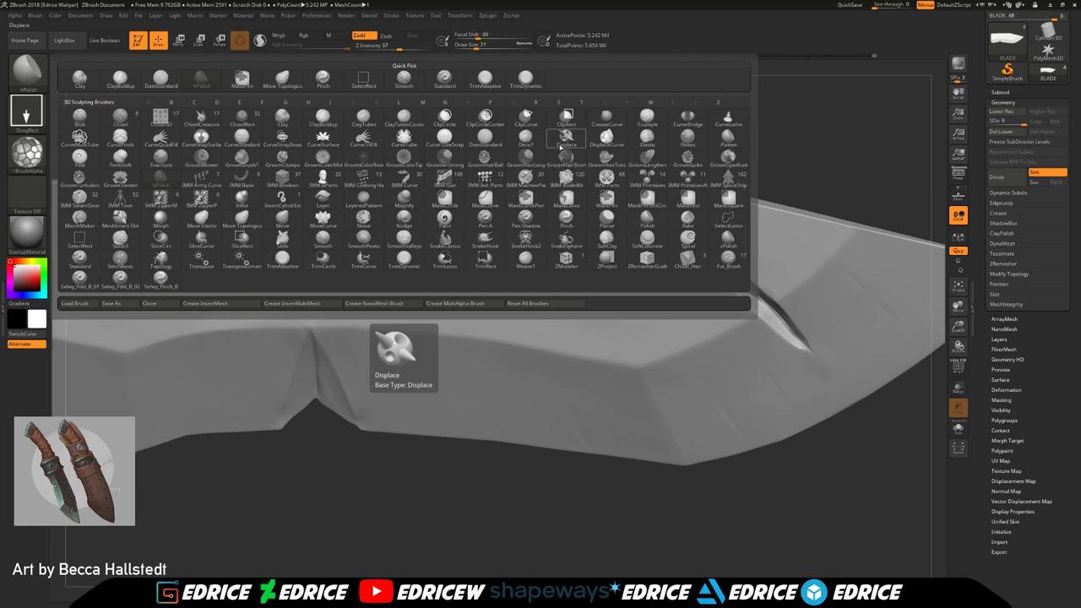
key(i)
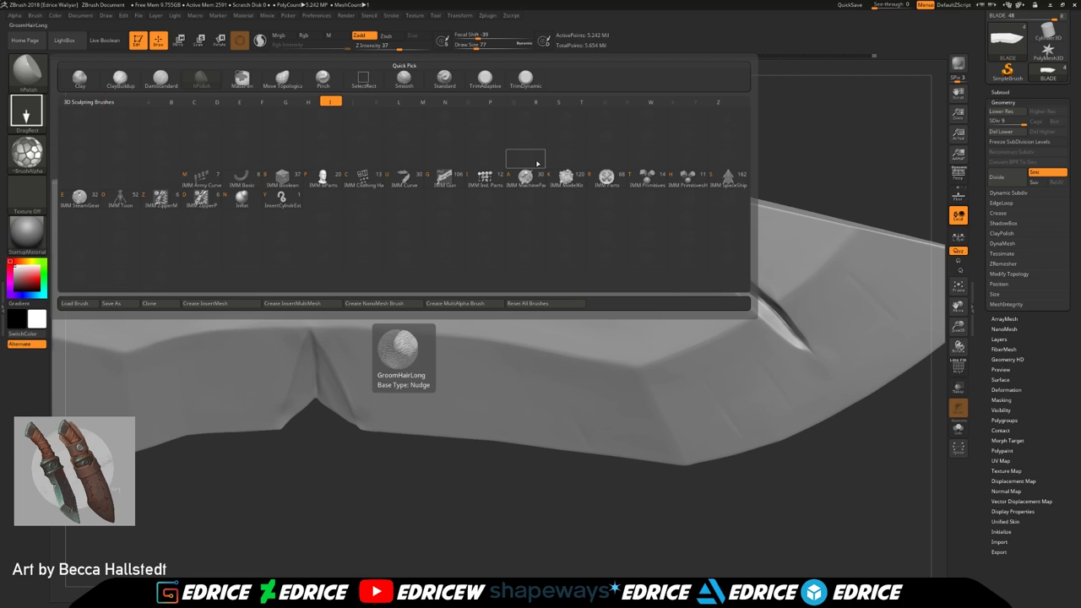
click(30, 74)
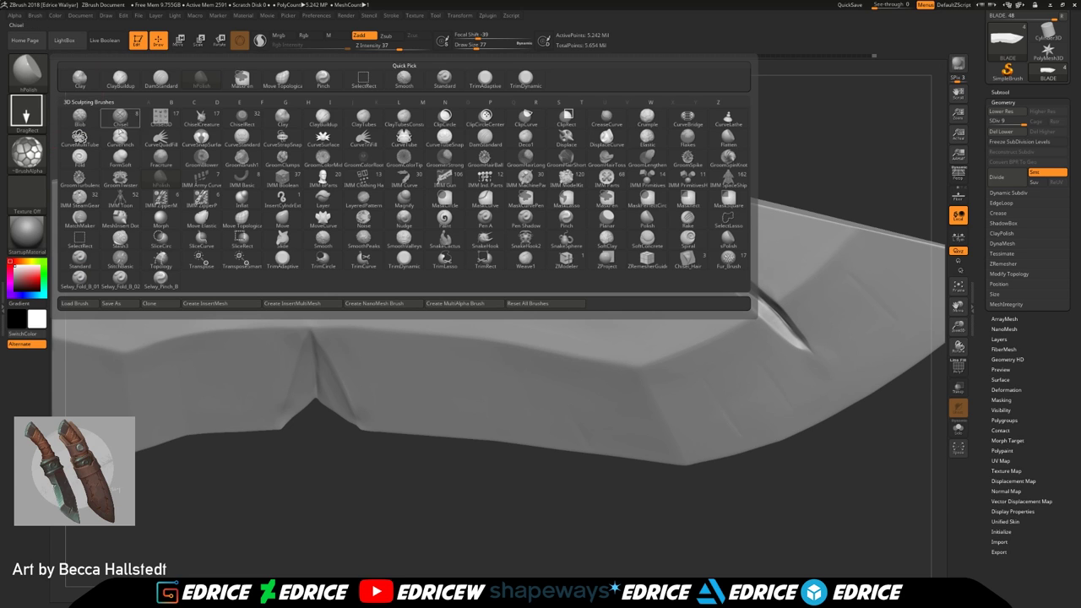
key(l)
click(316, 198)
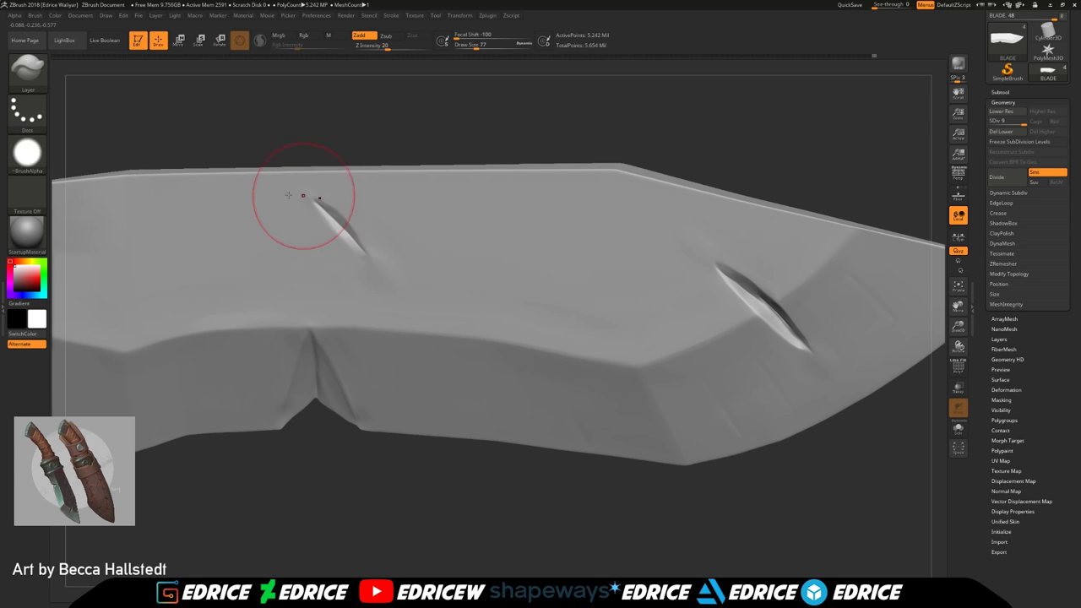
click(32, 155)
click(201, 165)
click(30, 116)
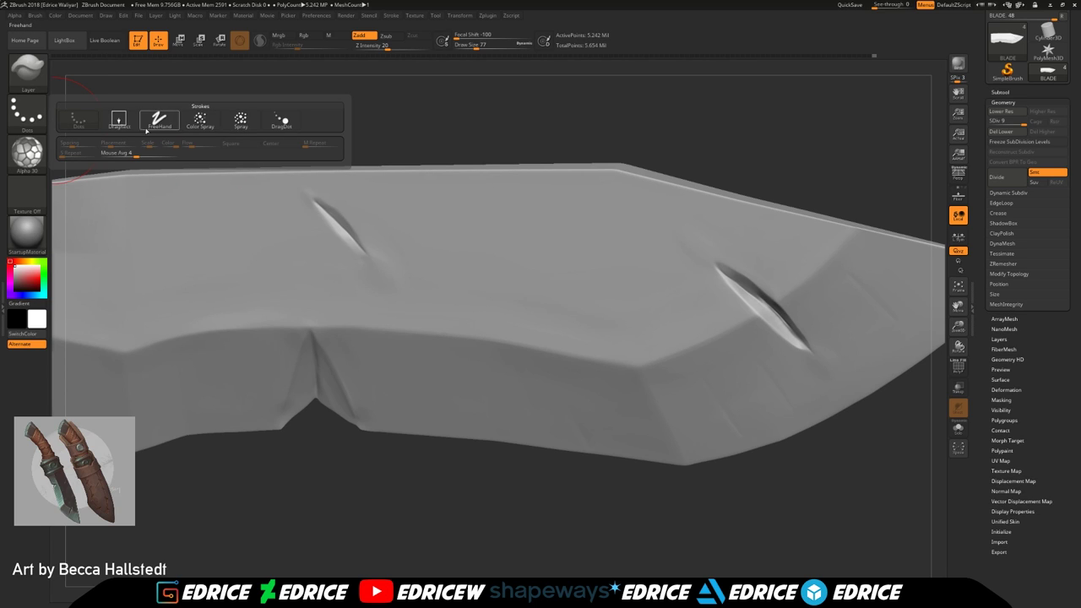
click(119, 120)
Test the alpha stamp on the blade's flat face, set the Z intensity to 6, and undo the test stamps
mouse_move(515, 263)
mouse_down()
mouse_move(596, 323)
mouse_move(523, 264)
mouse_up()
key(ctrl+z)
click(385, 48)
text(6)
key(Return)
key(ctrl+z)
key(ctrl+z)
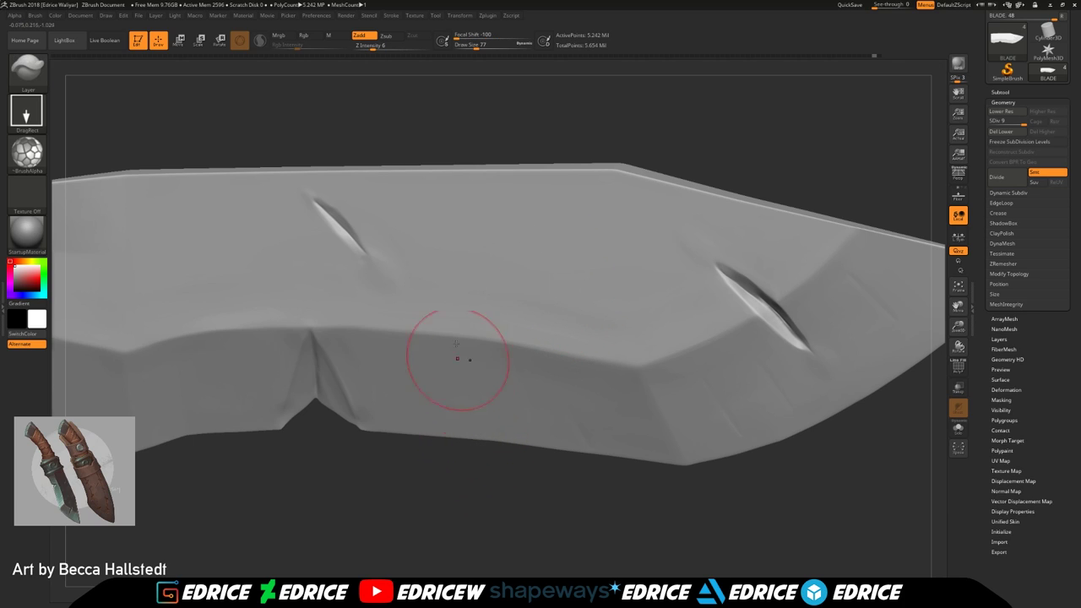
Adjust the brush's focal shift, stamp the alpha between the two scratches, and smooth the stamped area
click(474, 37)
drag(512, 246, 551, 293)
shift+drag(539, 264, 535, 259)
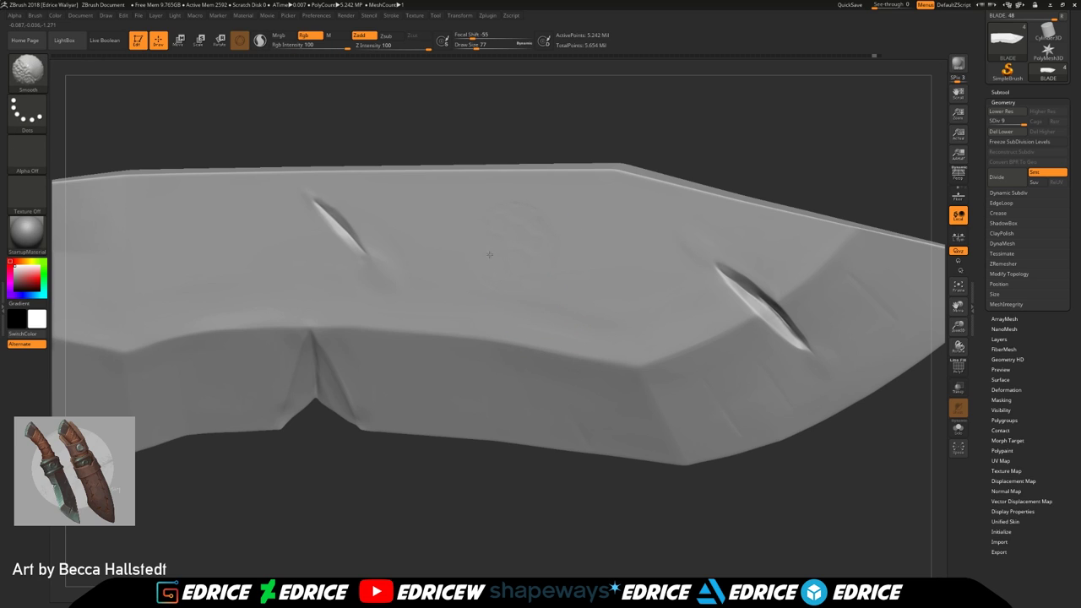
drag(673, 152, 711, 136)
Stamp the blade's flat face with focal shift 22 and smooth the faint texture between the scratches and near the hilt end
click(502, 36)
mouse_move(547, 244)
mouse_down()
mouse_move(607, 304)
mouse_move(584, 295)
mouse_move(599, 314)
mouse_move(559, 293)
mouse_up()
key(ctrl+z)
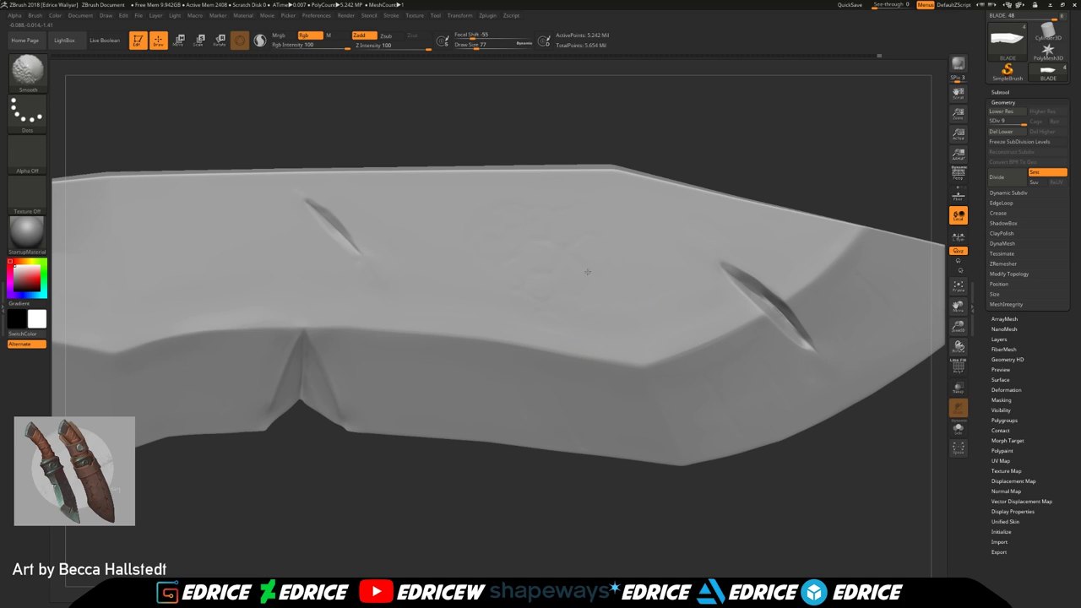
alt+drag(937, 324, 987, 307)
shift+drag(609, 255, 586, 246)
mouse_move(298, 265)
mouse_down()
mouse_move(284, 229)
mouse_move(280, 250)
mouse_up()
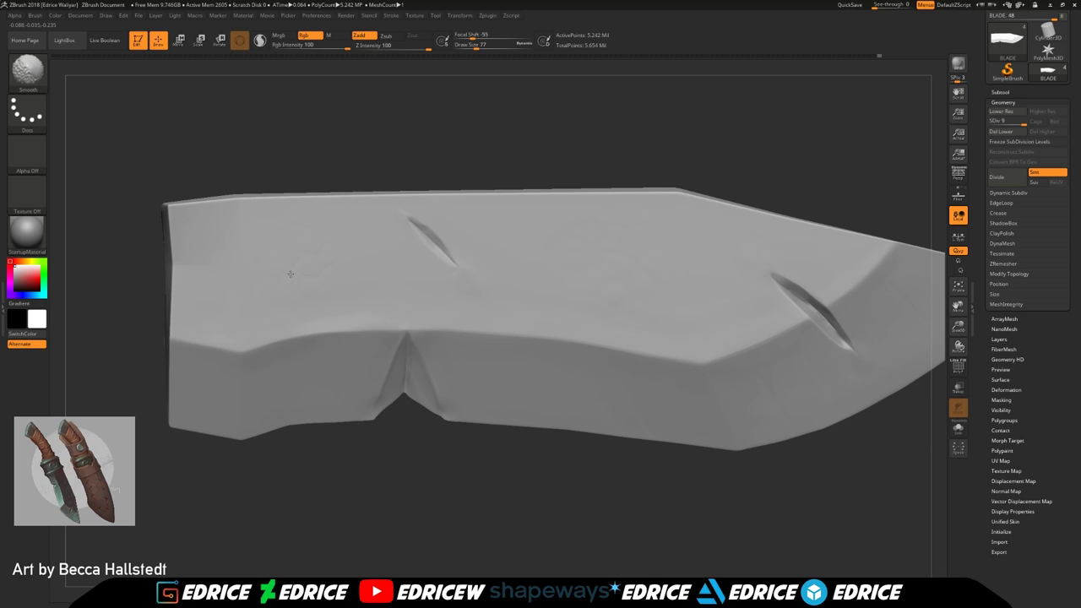
drag(352, 456, 314, 422)
Try the Polish brush on the flat face between the two scratches
click(29, 154)
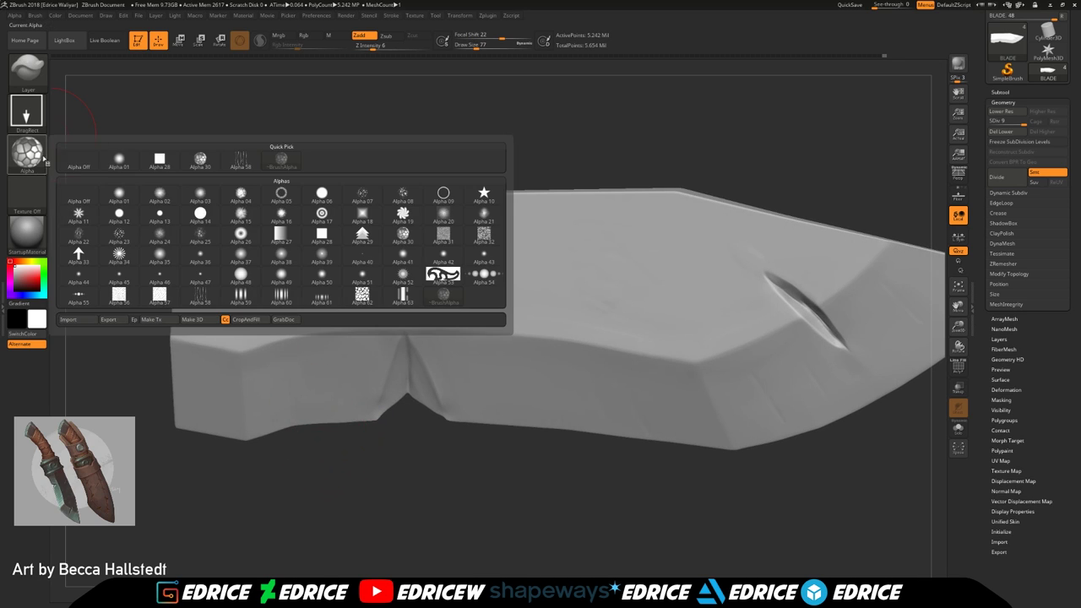
click(33, 73)
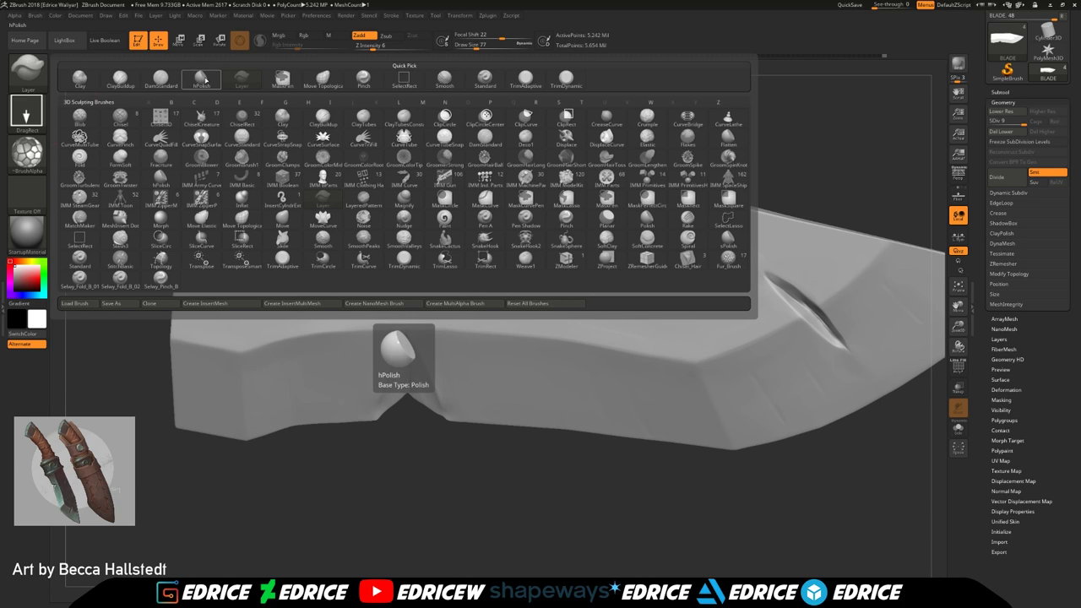
click(646, 221)
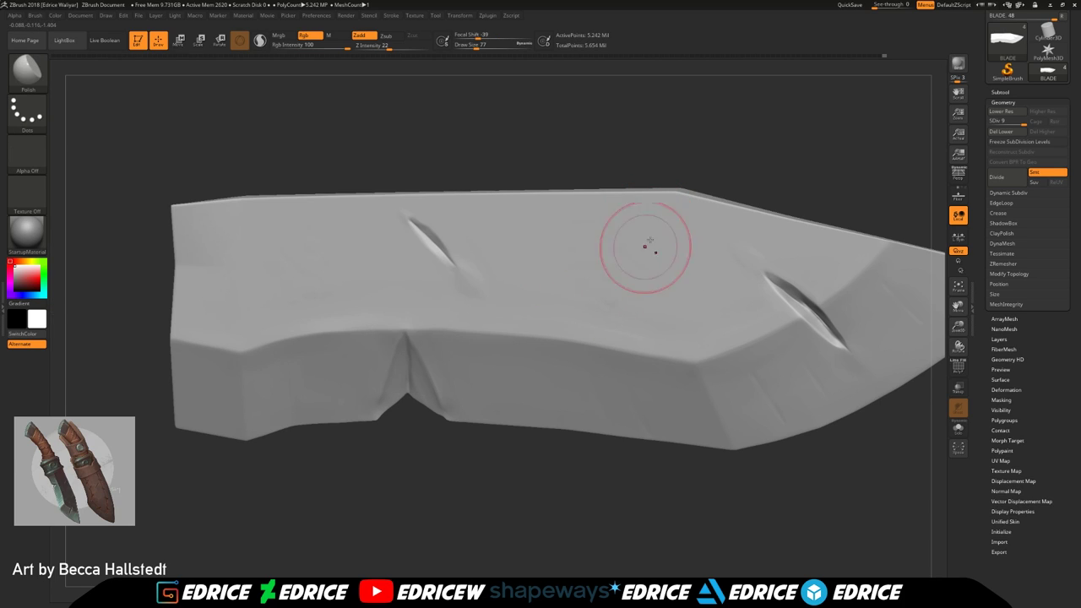
right_drag(627, 274, 721, 256)
Try the TrimDynamic brush across the blade's flat face and check the surface from an angle
click(30, 72)
click(406, 260)
mouse_move(558, 286)
right_down()
mouse_move(646, 269)
mouse_move(653, 294)
right_up()
mouse_move(653, 295)
mouse_down()
mouse_move(717, 268)
mouse_move(588, 291)
mouse_up()
mouse_move(588, 290)
right_down()
mouse_move(291, 254)
mouse_move(575, 311)
right_up()
right_drag(562, 264, 613, 280)
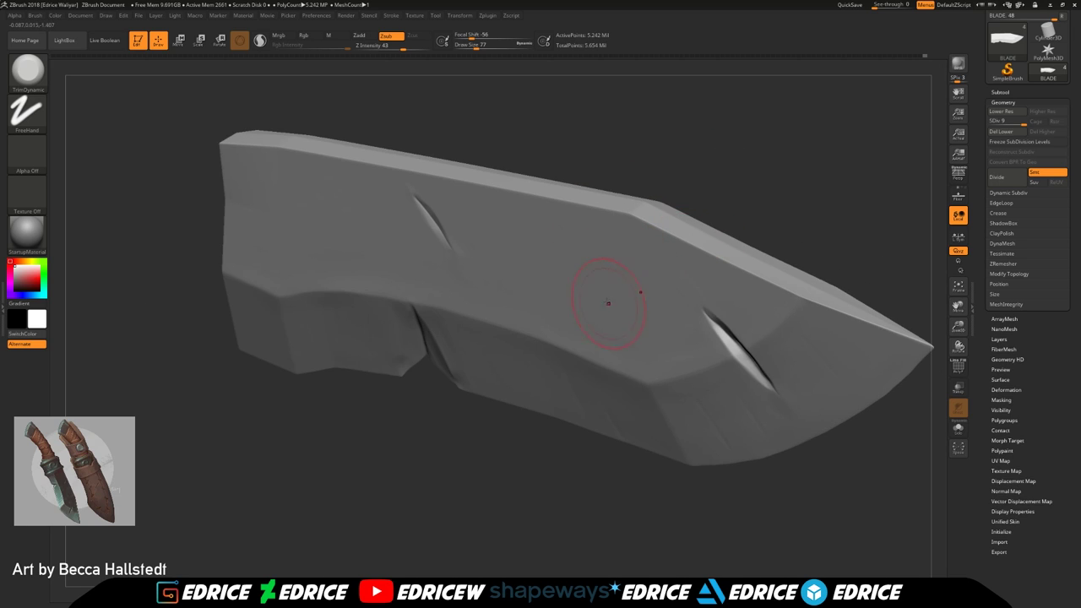
Return to hPolish with draw size 46 and work over the blade's flat face
click(17, 75)
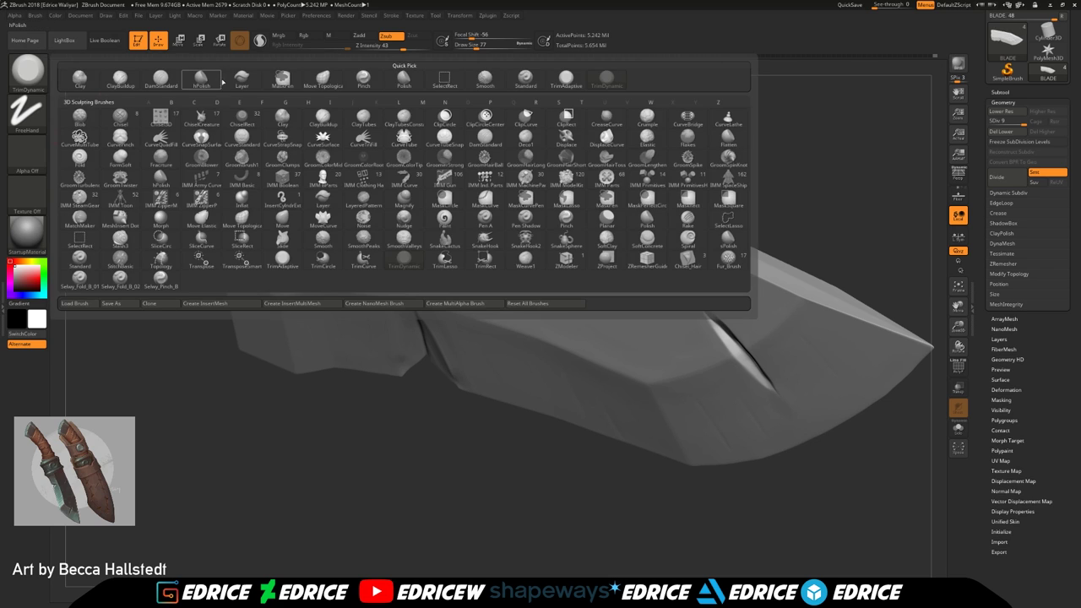
click(208, 81)
right_drag(519, 253, 603, 211)
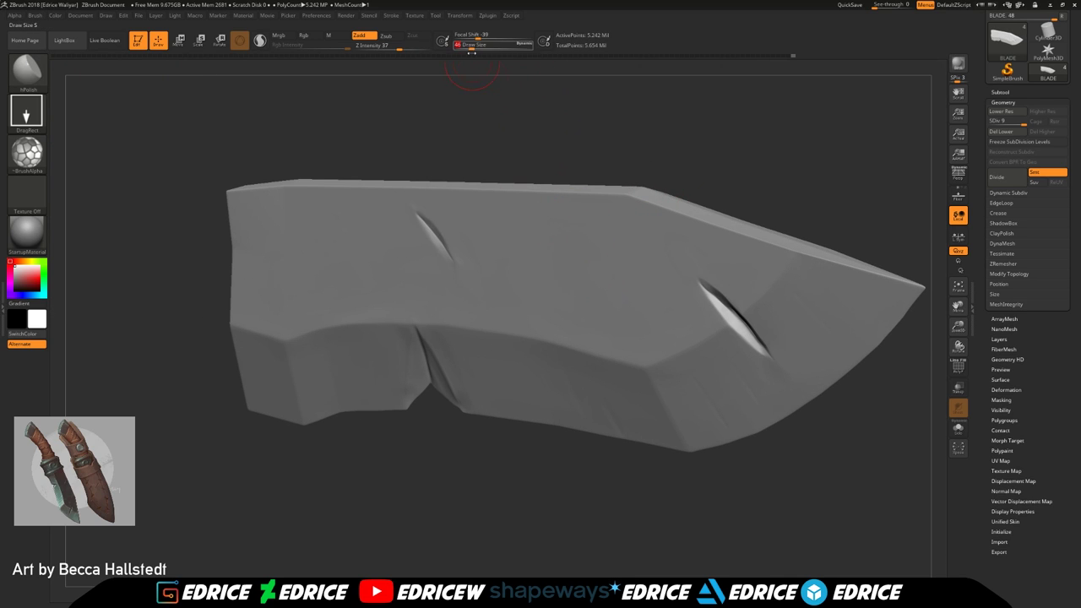
ctrl+right_drag(723, 186, 725, 209)
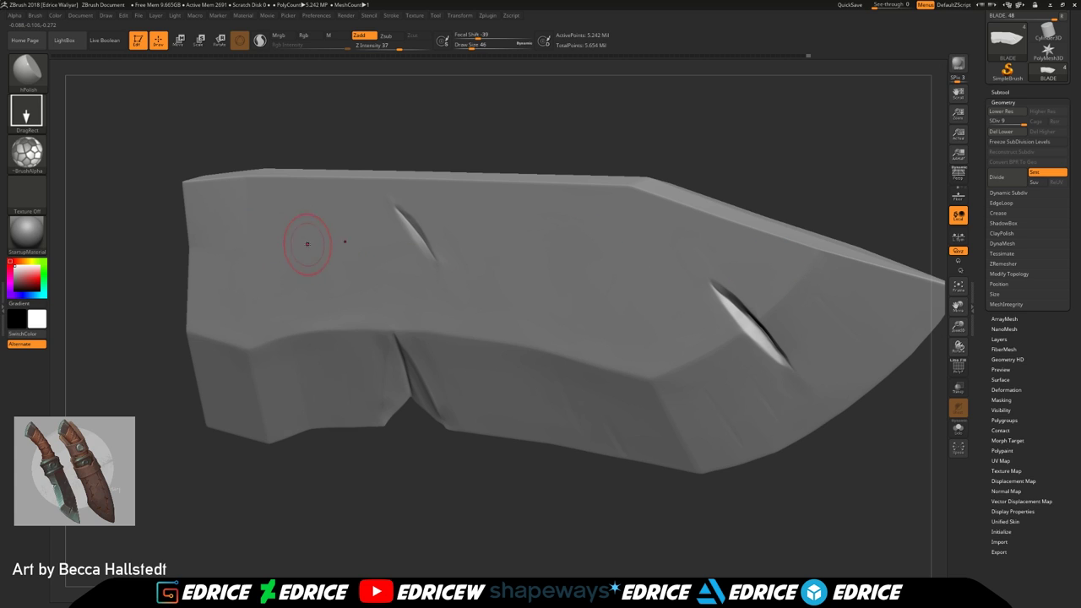
right_drag(505, 287, 570, 261)
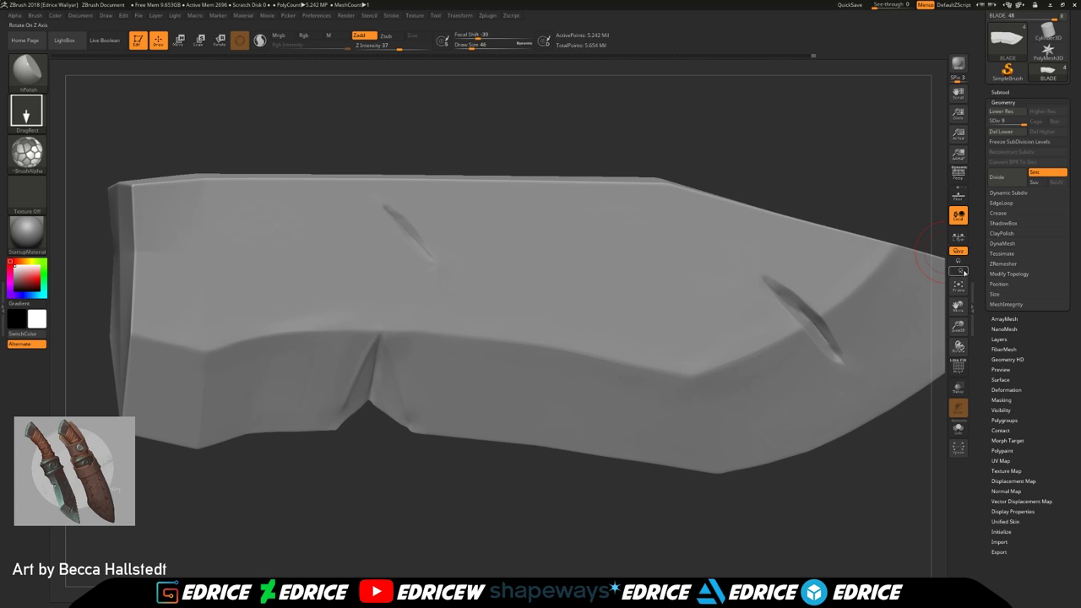
Show the hilt guard, hilt and leather subtools together with the blade
click(958, 287)
drag(958, 326, 956, 211)
click(1000, 93)
shift+click(1063, 101)
right_drag(861, 260, 879, 261)
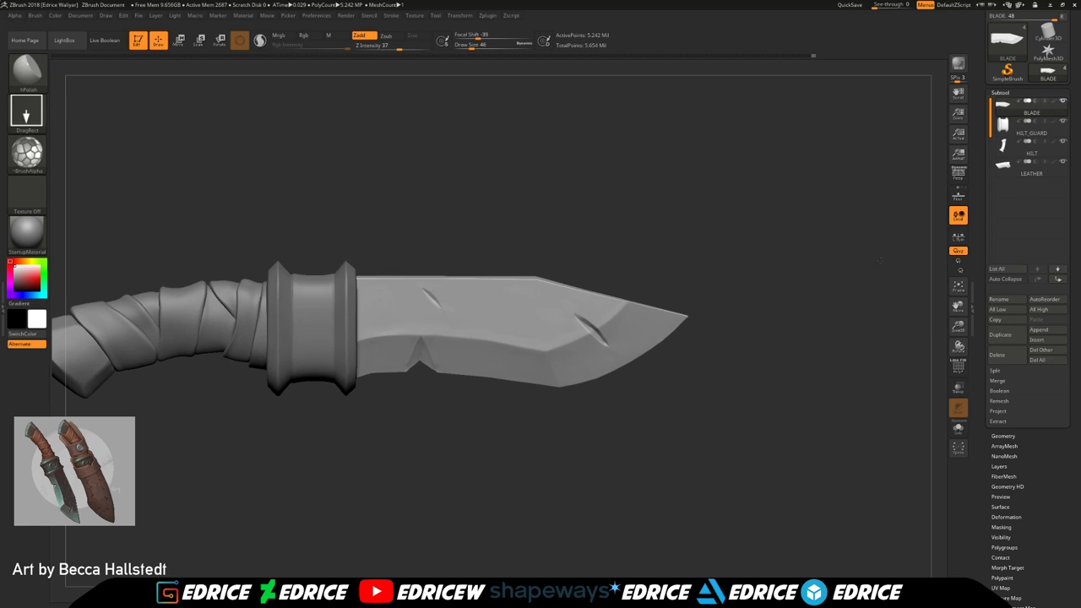
Polish the faces and upper point of the blade's notch with hPolish at draw size 18
drag(960, 326, 958, 306)
right_drag(891, 353, 904, 326)
drag(959, 326, 958, 473)
drag(958, 307, 1065, 186)
click(465, 47)
right_drag(379, 222, 356, 276)
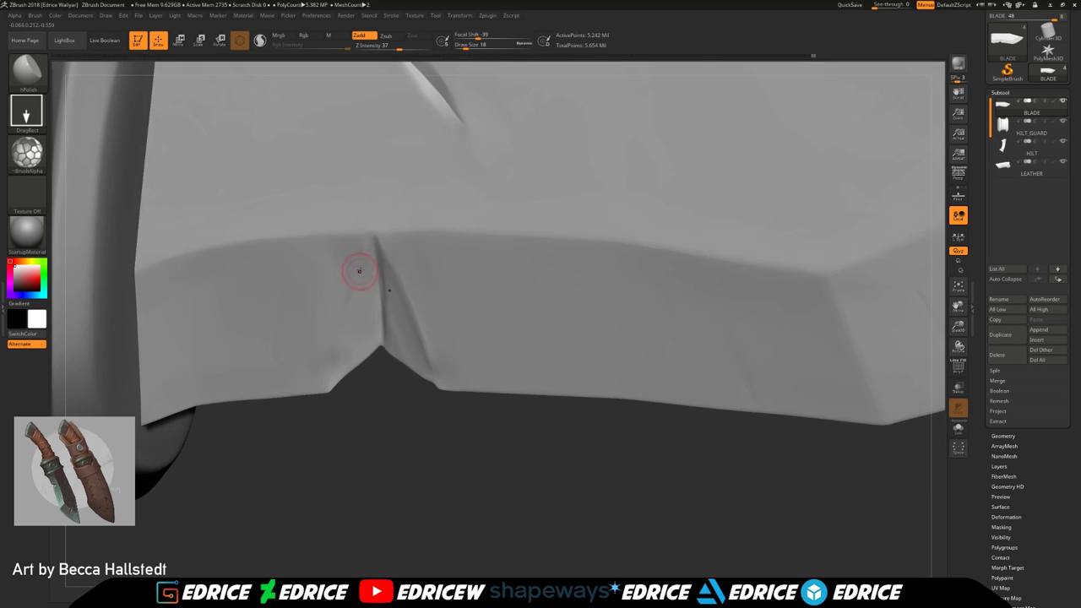
right_drag(345, 359, 348, 246)
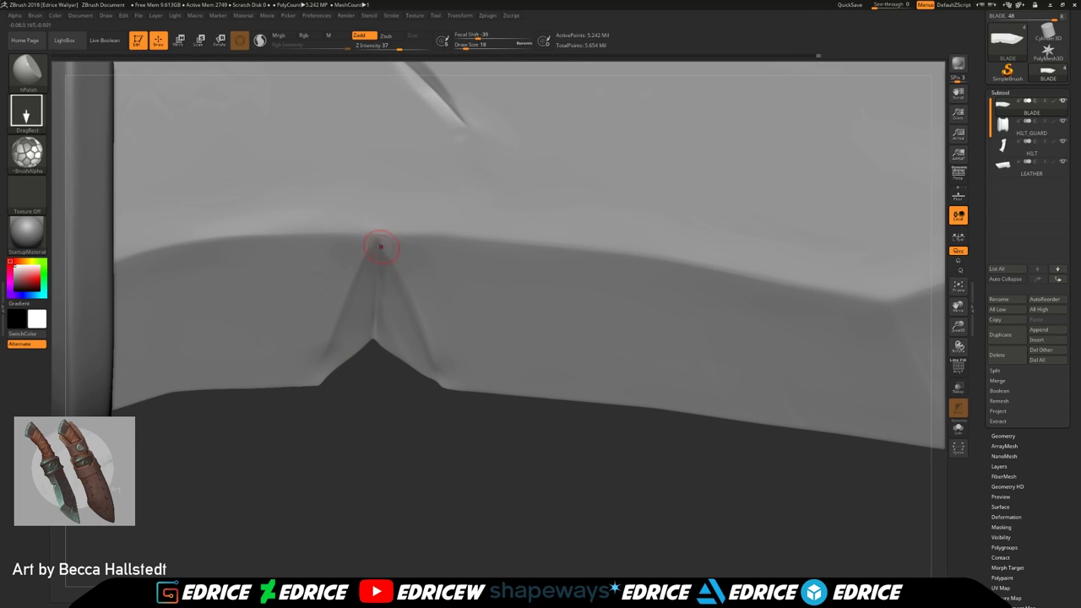
right_drag(382, 247, 410, 329)
Turn off the brush alpha, set the stroke to FreeHand, and polish the notch's sloping edges
click(28, 154)
click(78, 195)
click(29, 114)
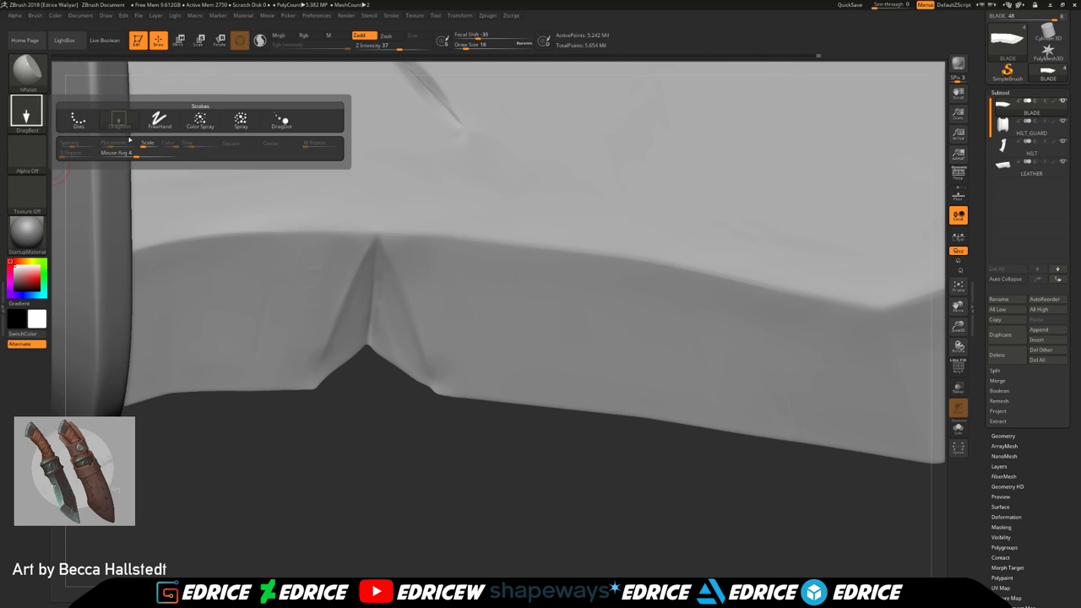
click(158, 121)
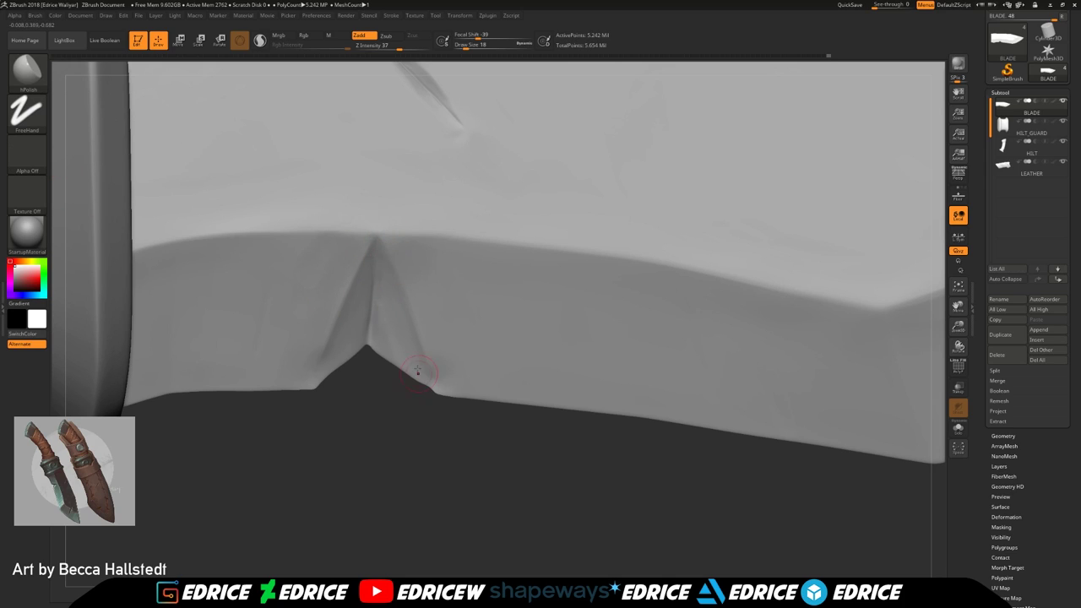
right_drag(382, 287, 337, 261)
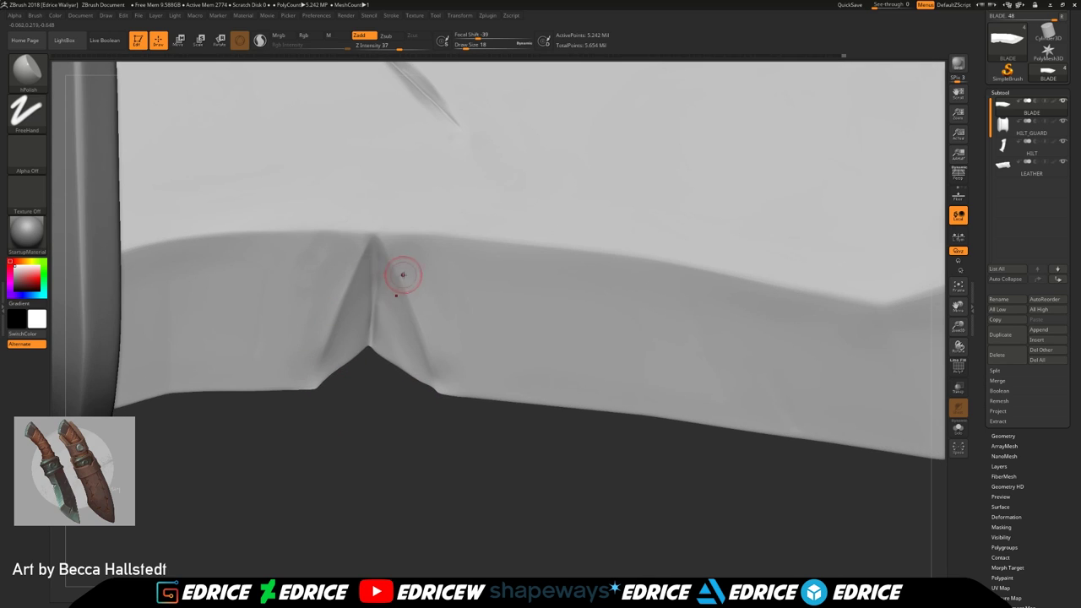
shift+right_drag(447, 421, 458, 400)
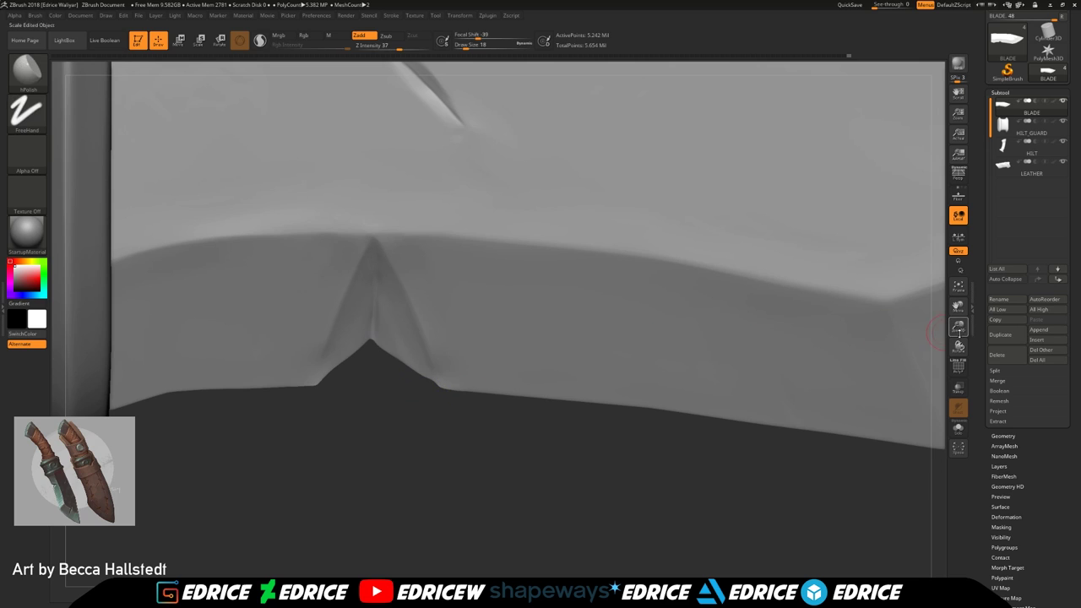
Polish shallow, uneven dents into the blade's flat face with hPolish at draw size 46
drag(954, 330, 957, 309)
right_drag(547, 166, 538, 160)
click(472, 45)
right_drag(567, 223, 579, 212)
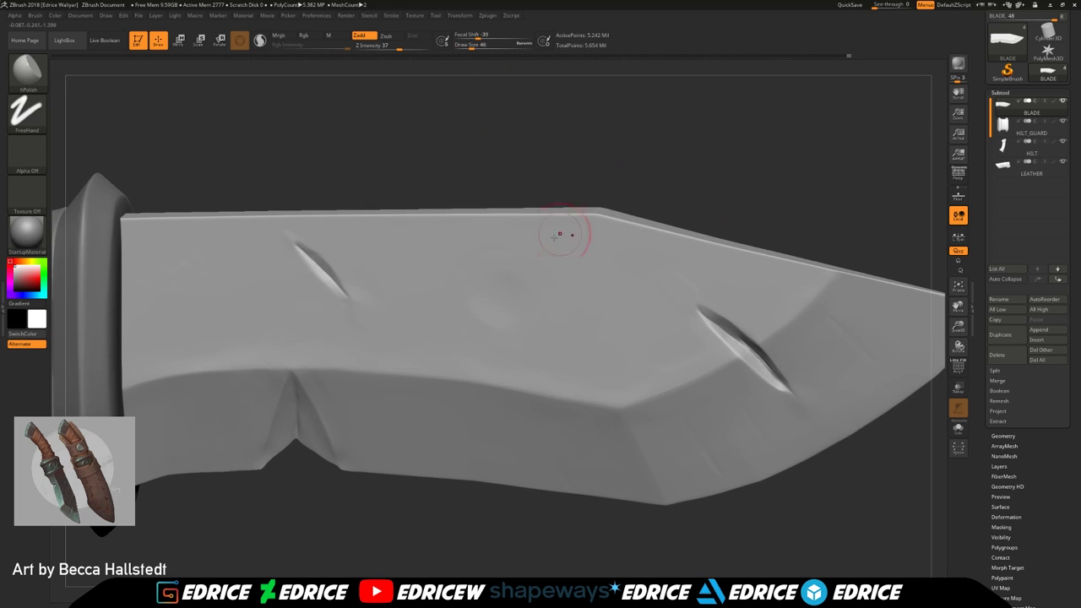
right_drag(524, 330, 541, 298)
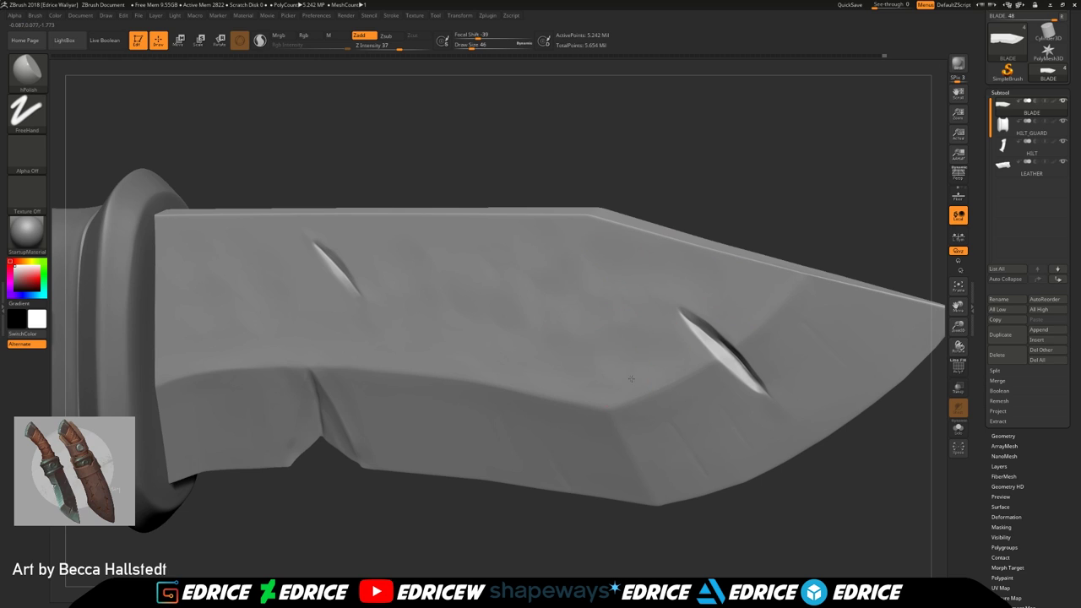
Add more shallow polish dents just above the bevel ridge, from the notch towards the tip scratch
right_drag(466, 354, 439, 354)
drag(460, 339, 469, 349)
shift+right_drag(726, 192, 743, 200)
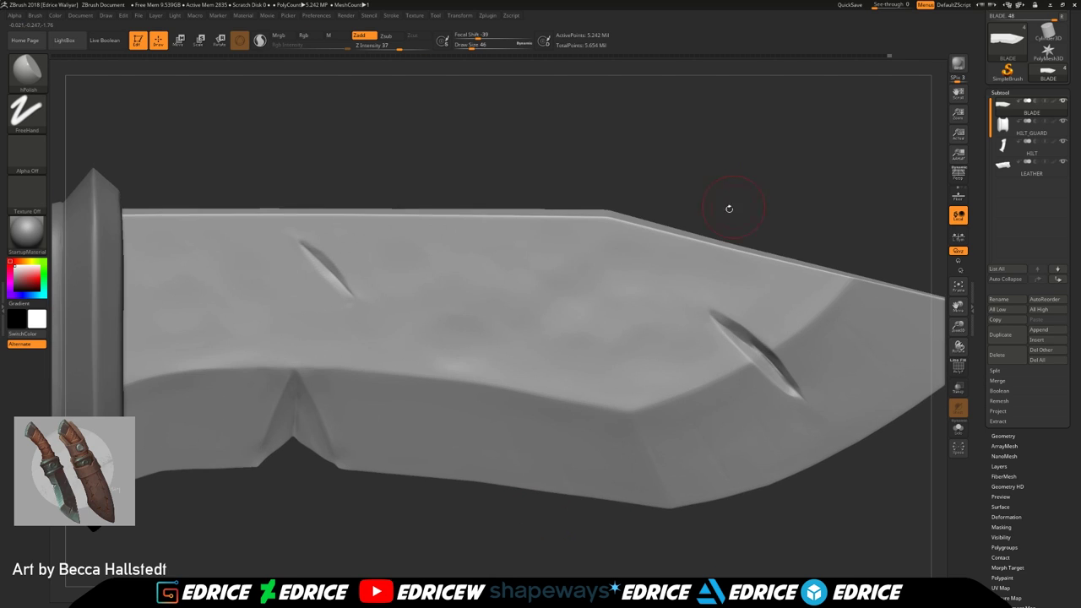
drag(599, 339, 590, 349)
Add finer dents across the blade's flat face with hPolish at draw size 29, and frame the whole knife
mouse_move(959, 327)
mouse_down()
mouse_move(898, 304)
mouse_move(1080, 325)
mouse_up()
right_drag(503, 278, 518, 292)
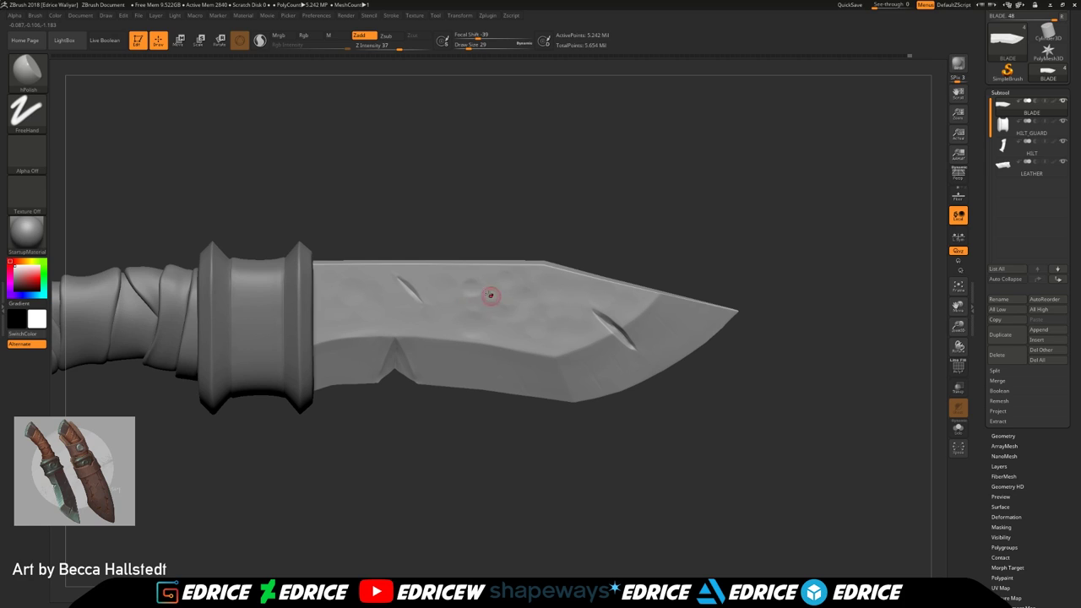
drag(488, 288, 505, 289)
right_drag(528, 281, 509, 263)
right_drag(455, 291, 444, 320)
click(445, 320)
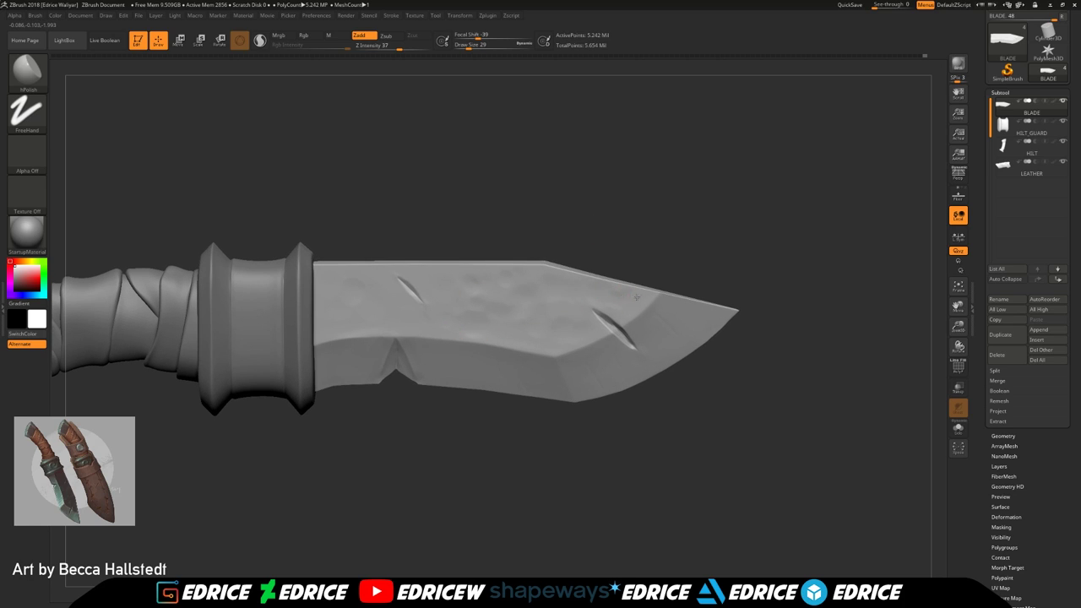
mouse_move(389, 301)
right_down()
mouse_move(424, 284)
mouse_move(433, 328)
right_up()
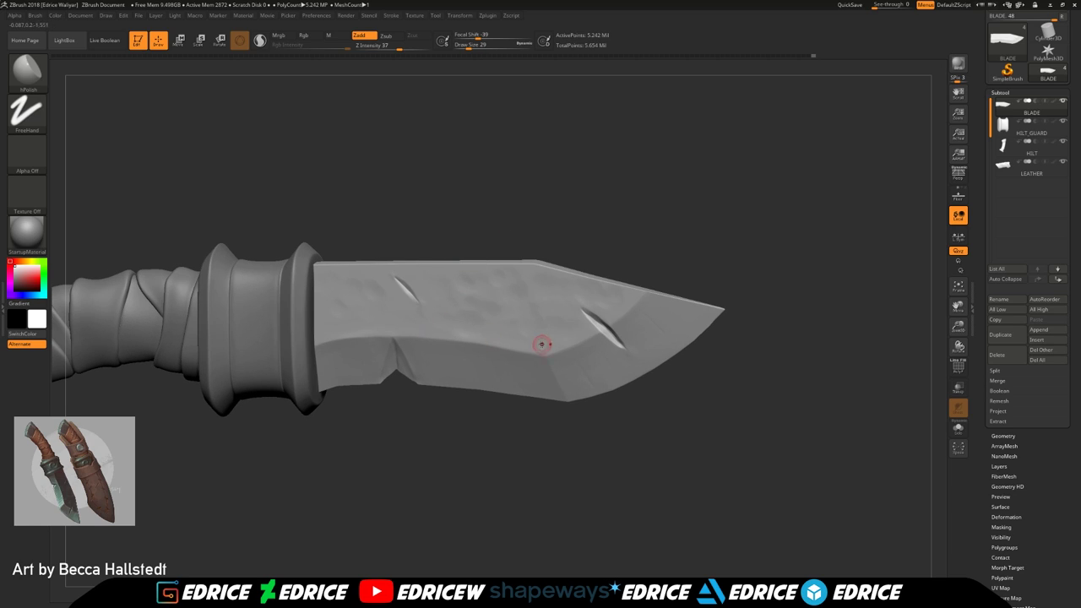
drag(726, 221, 782, 211)
click(958, 287)
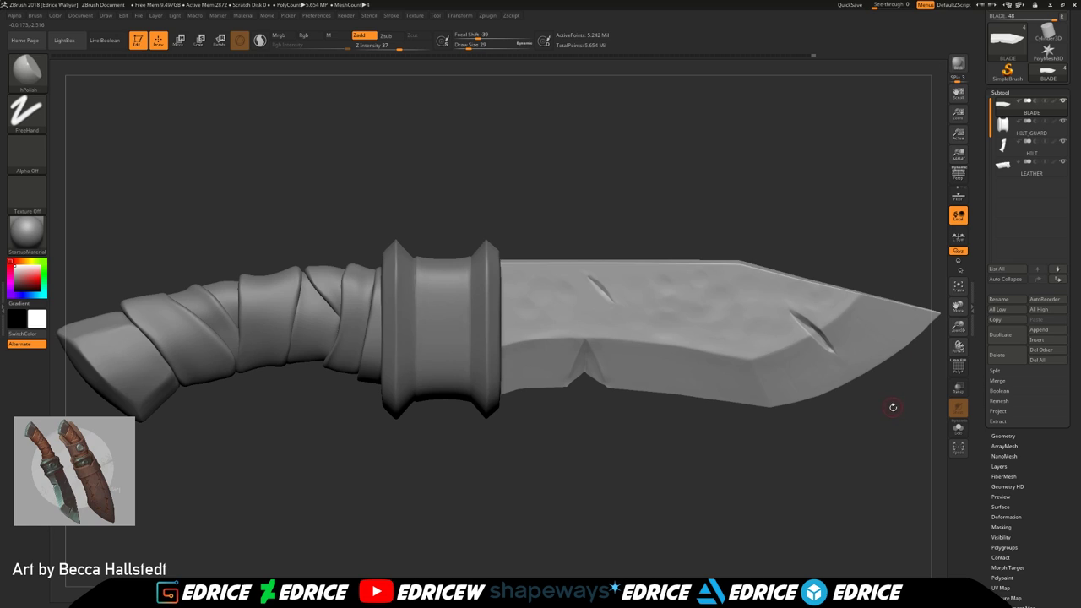
Polish along the bevel ridge around the notch and towards the tip with hPolish at draw size 29
ctrl+right_drag(871, 401, 866, 374)
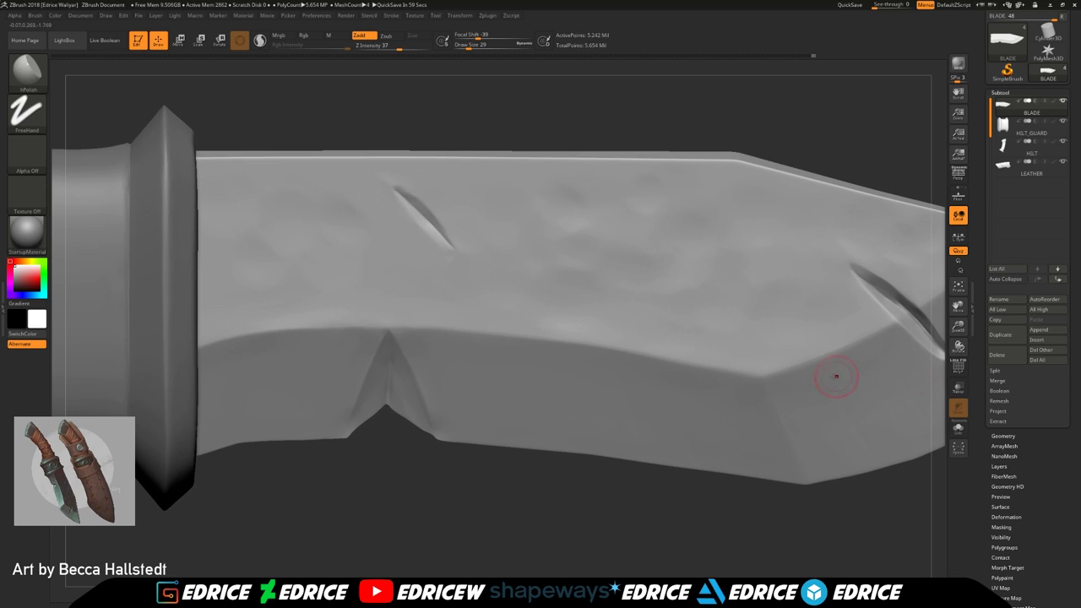
right_drag(448, 439, 436, 397)
mouse_move(361, 355)
mouse_down()
mouse_move(325, 406)
mouse_move(331, 341)
mouse_move(266, 365)
mouse_up()
mouse_move(349, 358)
right_down()
mouse_move(425, 374)
mouse_move(495, 408)
mouse_move(405, 270)
right_up()
drag(405, 270, 417, 280)
mouse_move(527, 466)
right_down()
mouse_move(677, 497)
mouse_move(553, 452)
right_up()
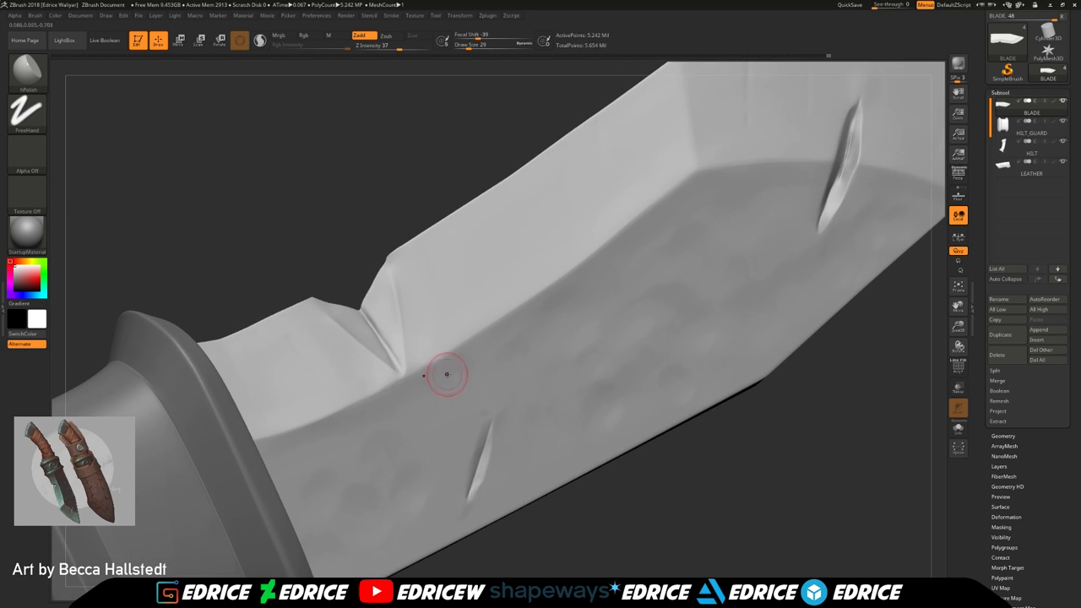
right_drag(692, 389, 673, 212)
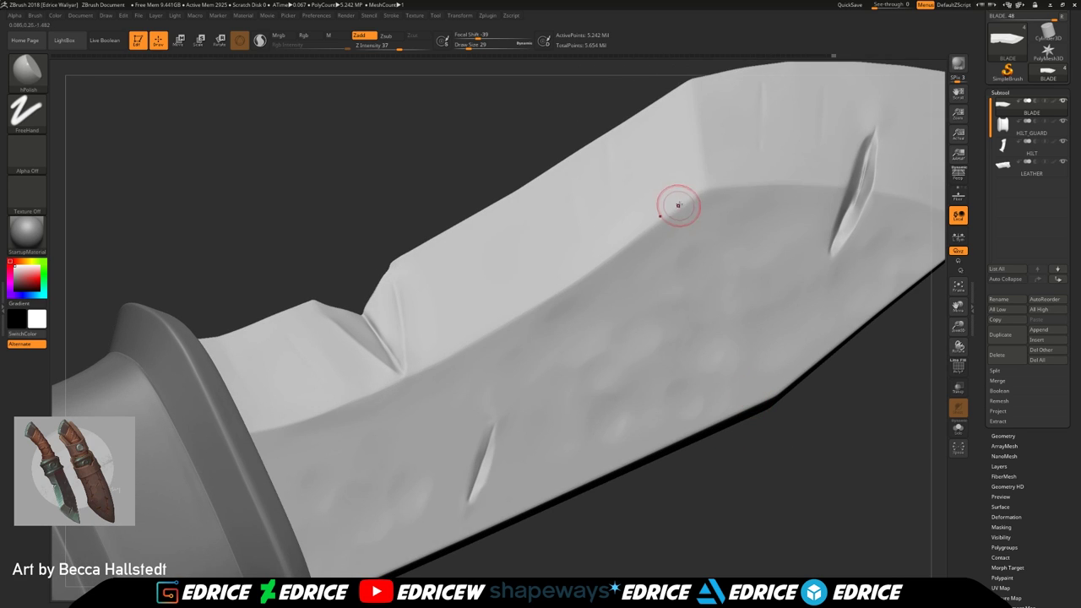
mouse_move(958, 326)
mouse_down()
mouse_move(892, 374)
mouse_move(900, 366)
mouse_up()
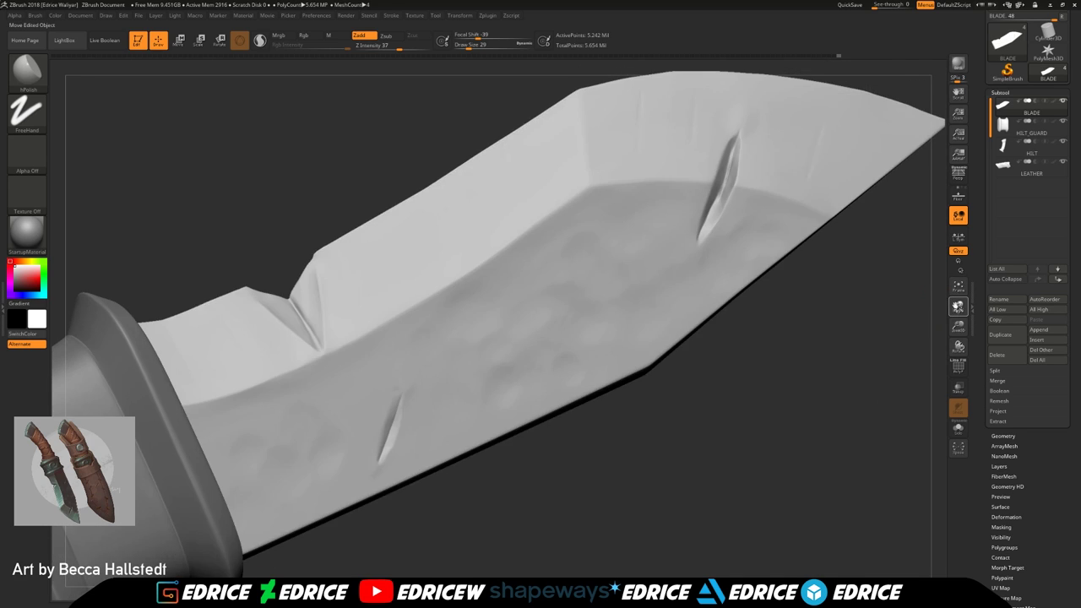
Smooth the streaky marks on the bevel near the tip scratch
drag(957, 307, 898, 445)
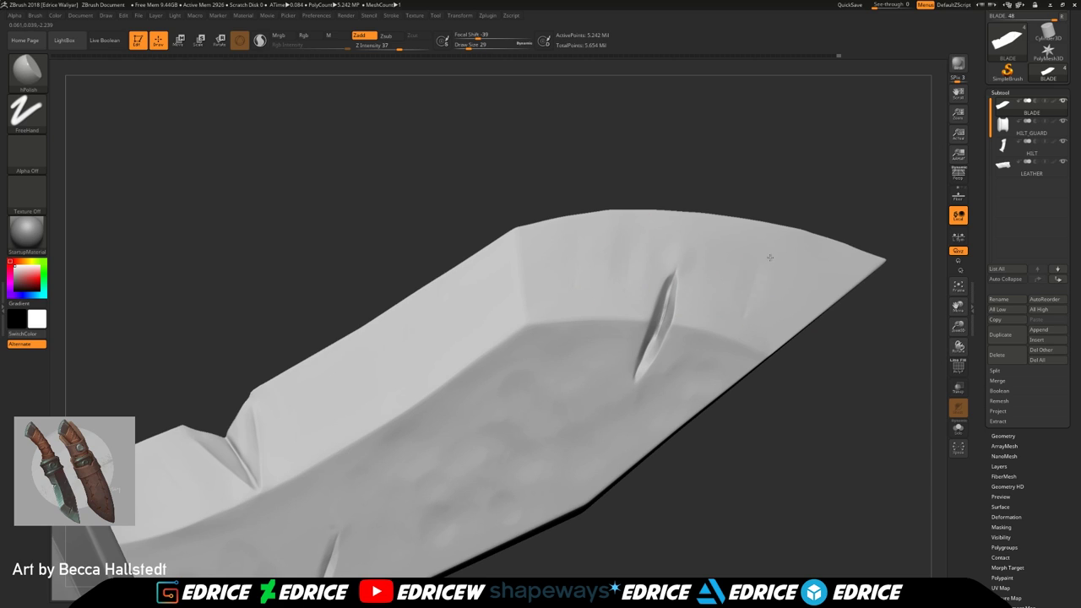
key(shift)
right_drag(760, 278, 732, 291)
shift+drag(682, 273, 676, 281)
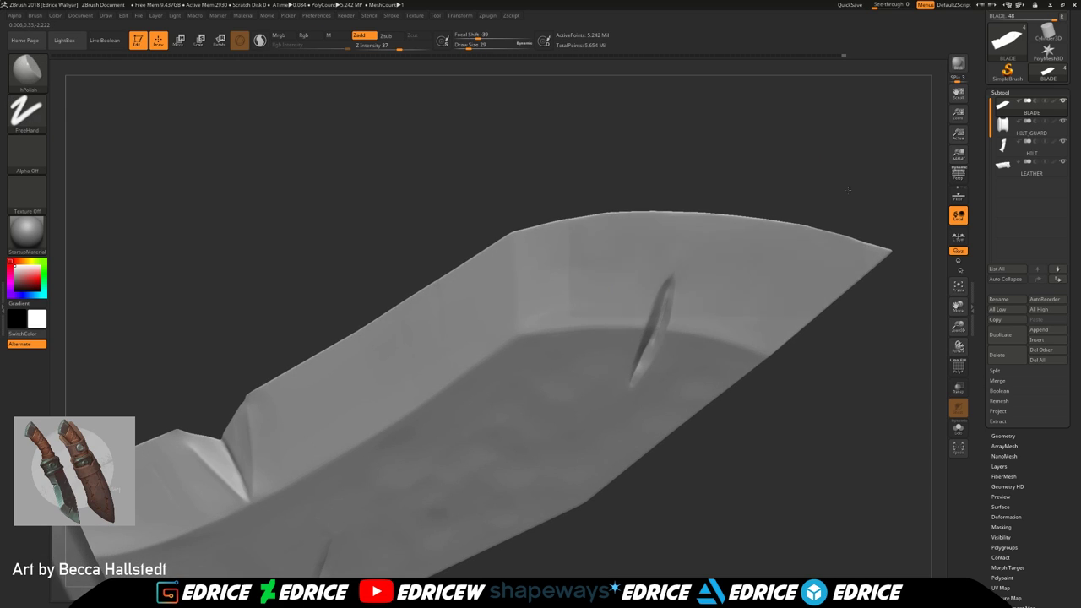
right_drag(844, 174, 948, 287)
key(shift)
shift+drag(864, 193, 846, 190)
Examine the blade's dents, scratches and notch up close and at full-knife distance
click(958, 288)
drag(958, 330, 960, 309)
drag(958, 307, 918, 311)
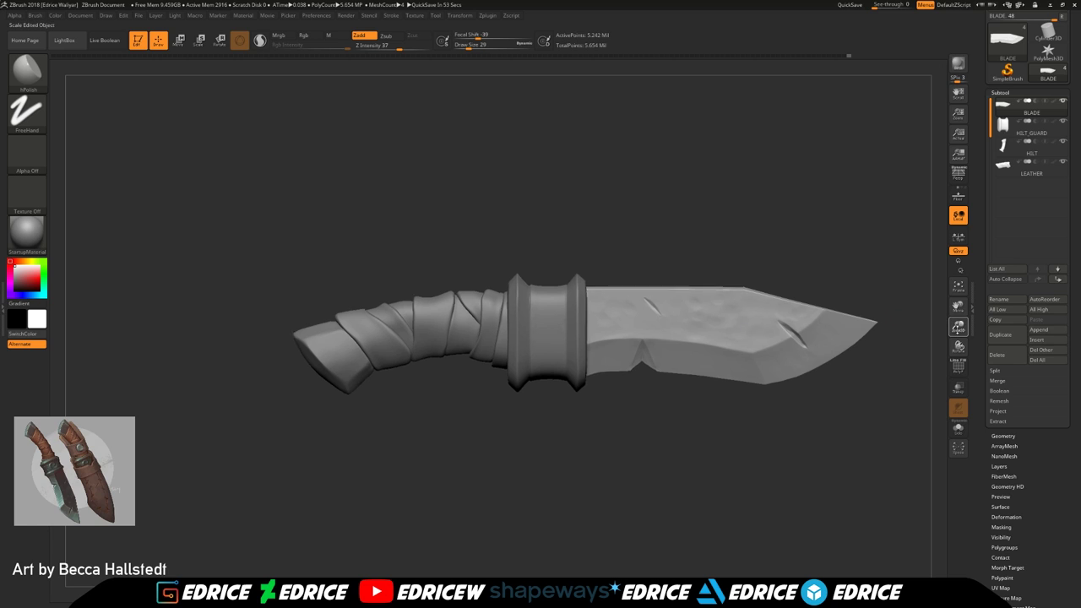
drag(957, 328, 957, 359)
right_drag(726, 363, 698, 311)
click(958, 288)
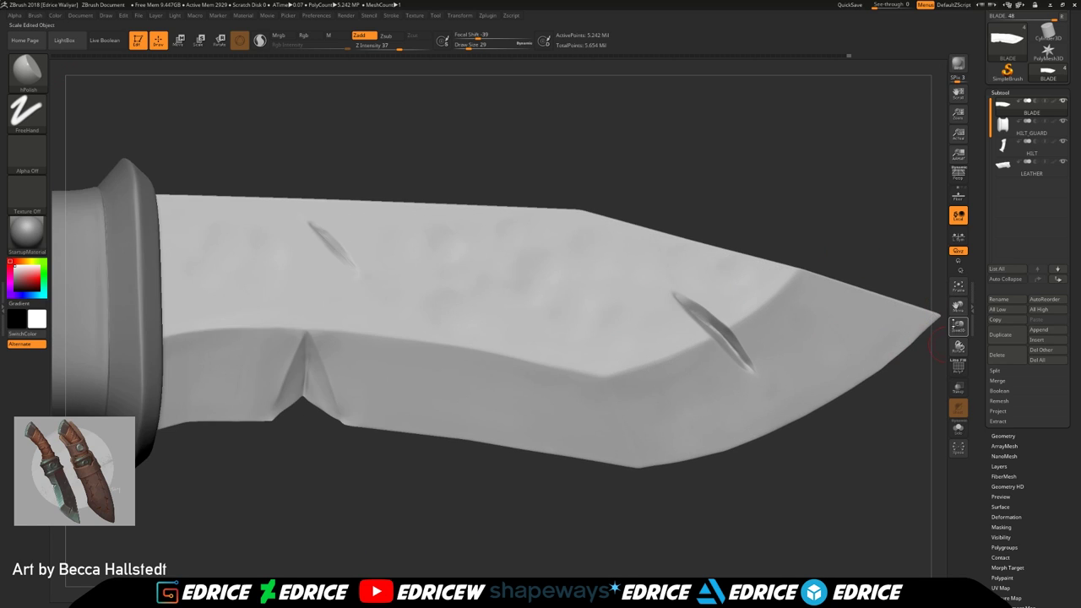
drag(957, 325, 958, 296)
shift+drag(900, 330, 887, 332)
drag(957, 308, 1055, 312)
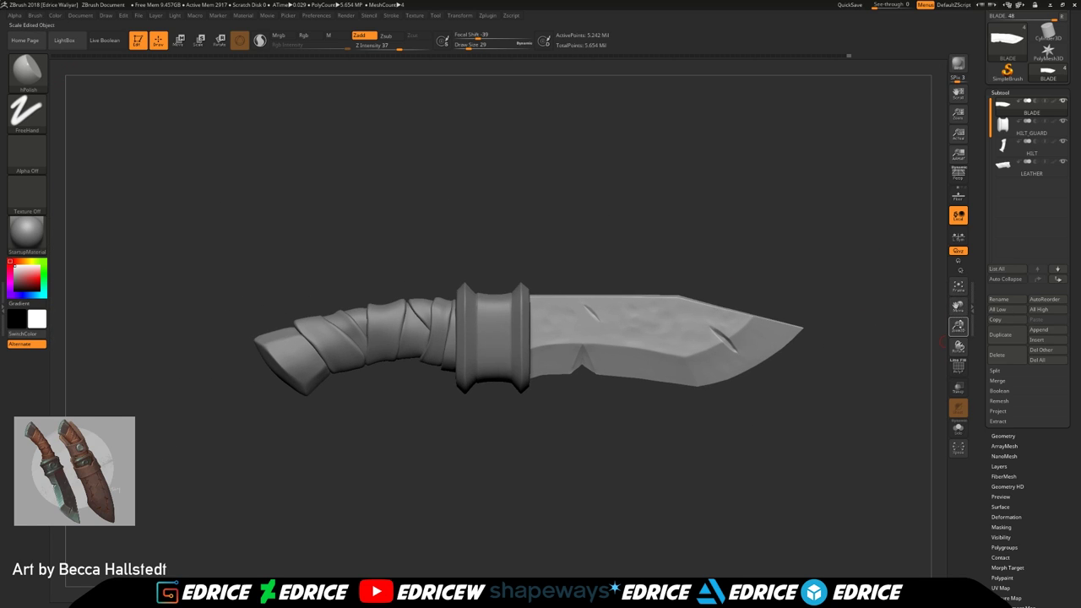
drag(957, 327, 958, 364)
shift+drag(438, 388, 442, 373)
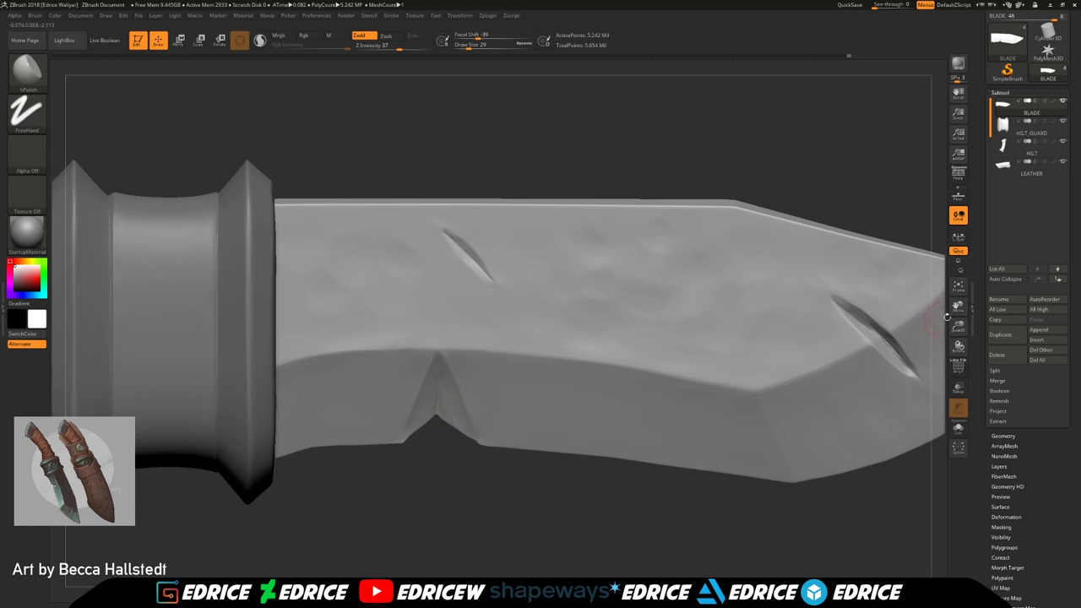
Turn on the floor grid to show the reference painting, and make the LEATHER subtool active
click(958, 288)
click(955, 197)
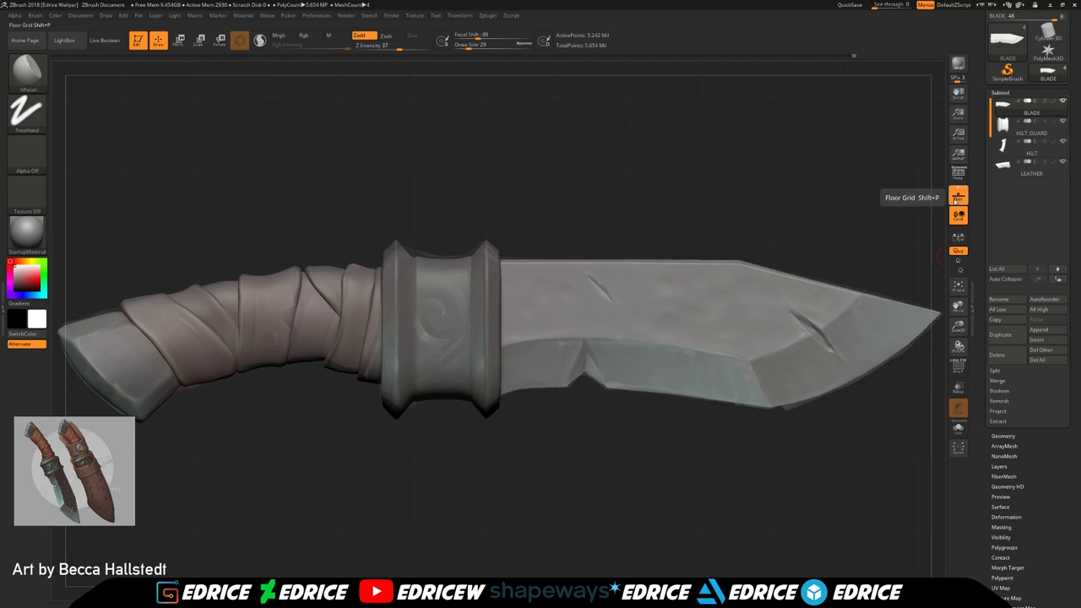
drag(957, 326, 957, 336)
alt+right_drag(645, 285, 830, 334)
ctrl+shift+click(754, 427)
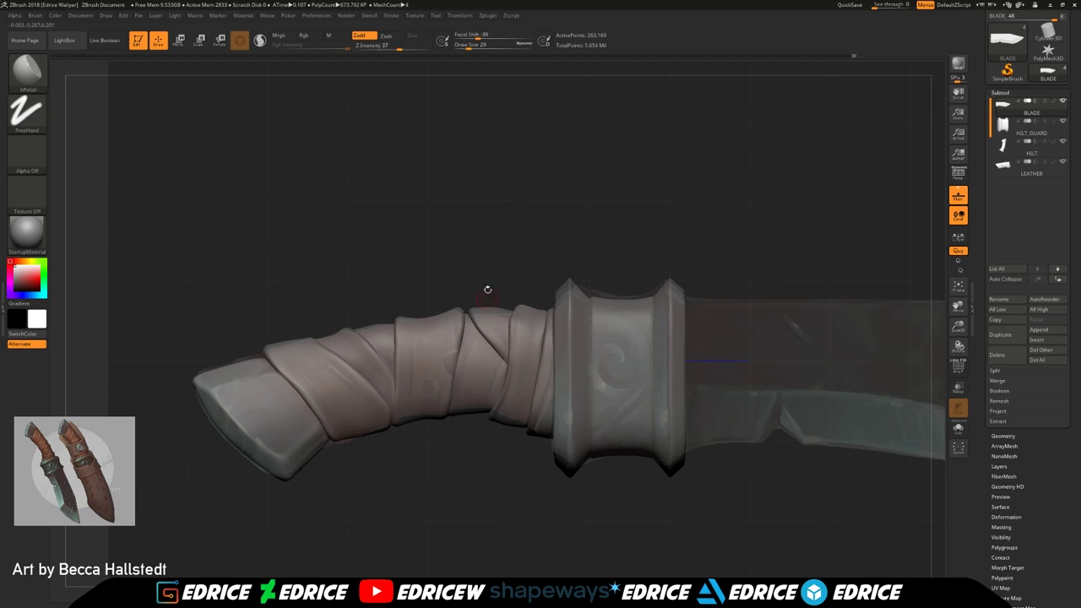
ctrl+shift+click(785, 215)
click(1010, 130)
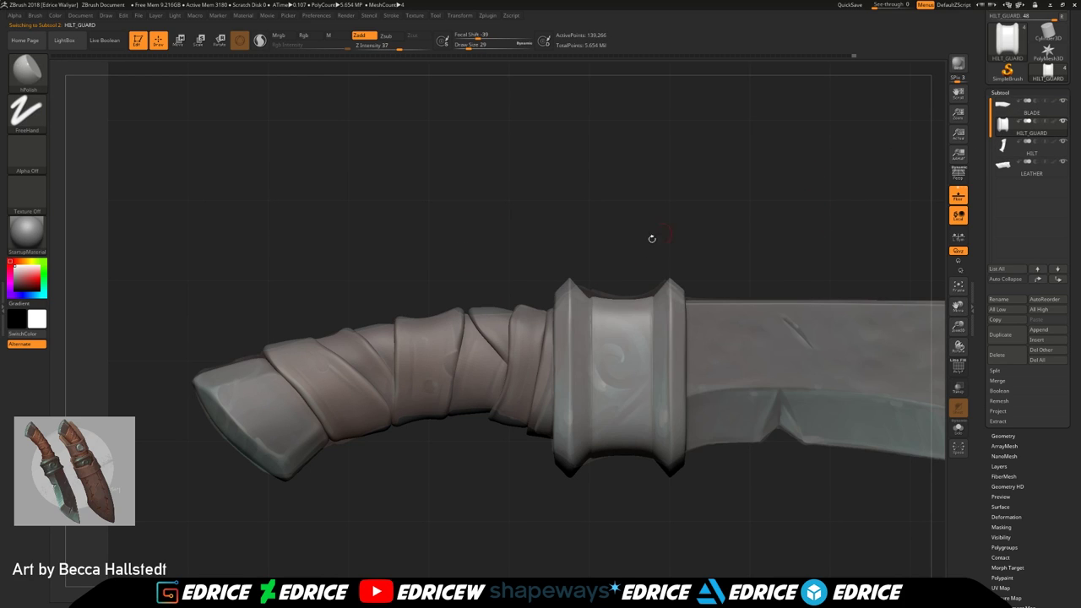
click(1006, 165)
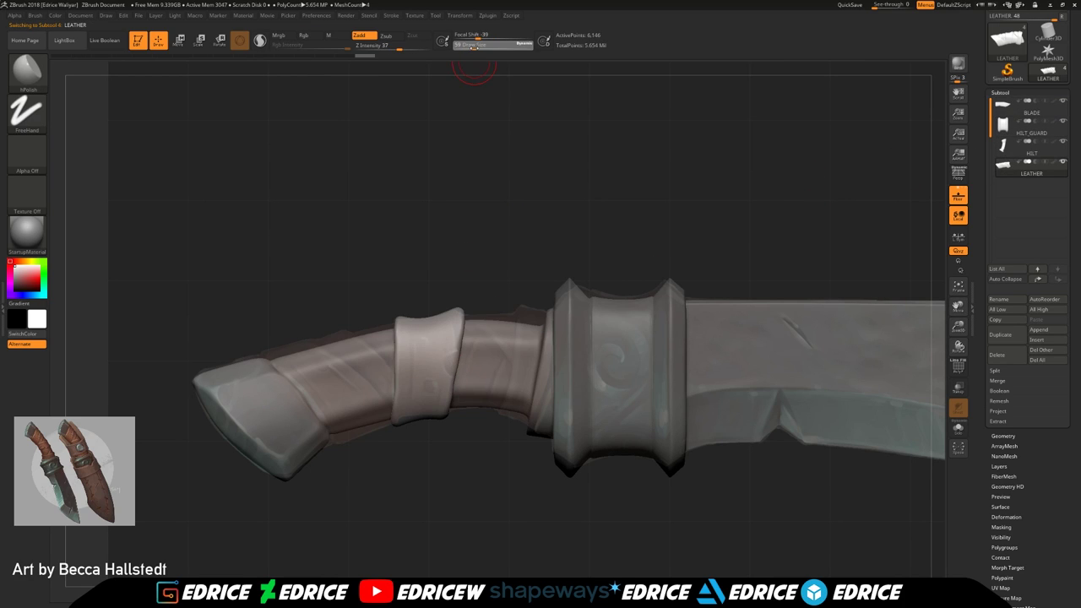
Unhide the whole leather wrap, subdivide it twice, and isolate its middle strip
click(34, 80)
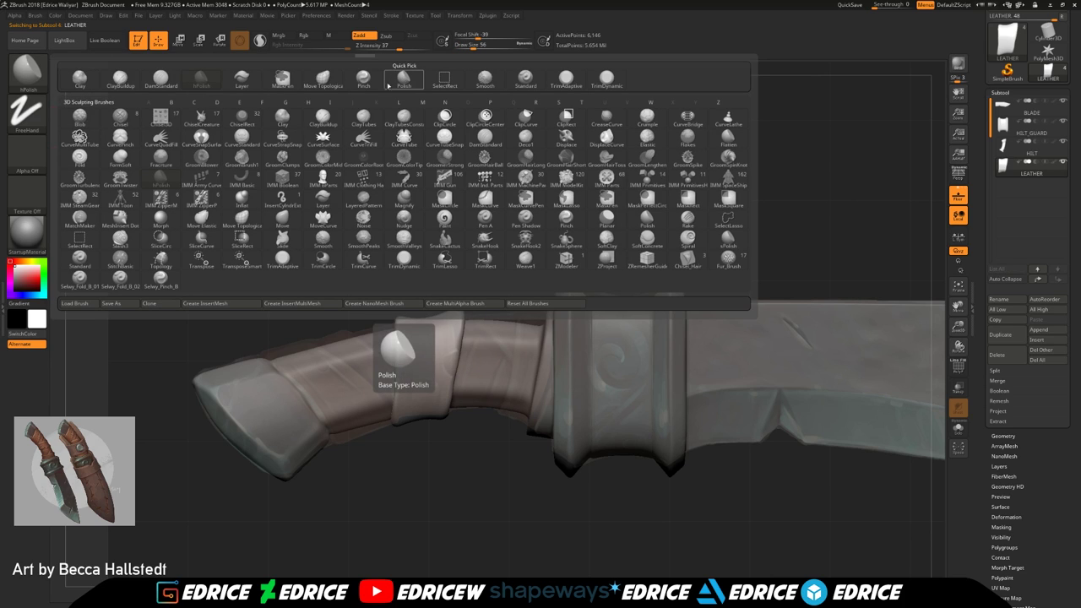
click(401, 79)
ctrl+shift+click(571, 210)
key(ctrl+d)
key(ctrl+d)
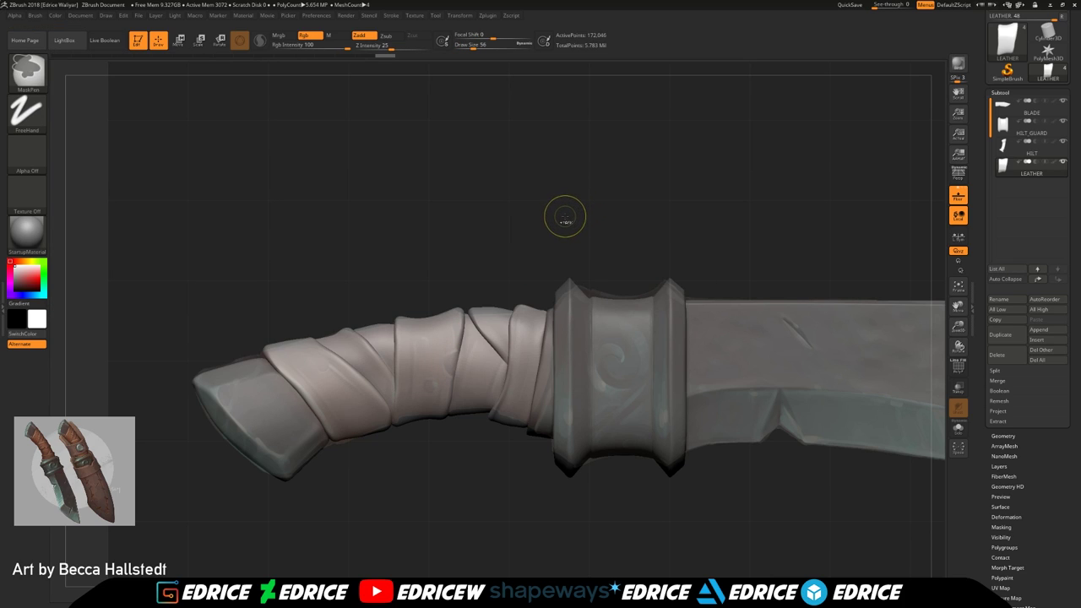
ctrl+shift+click(454, 366)
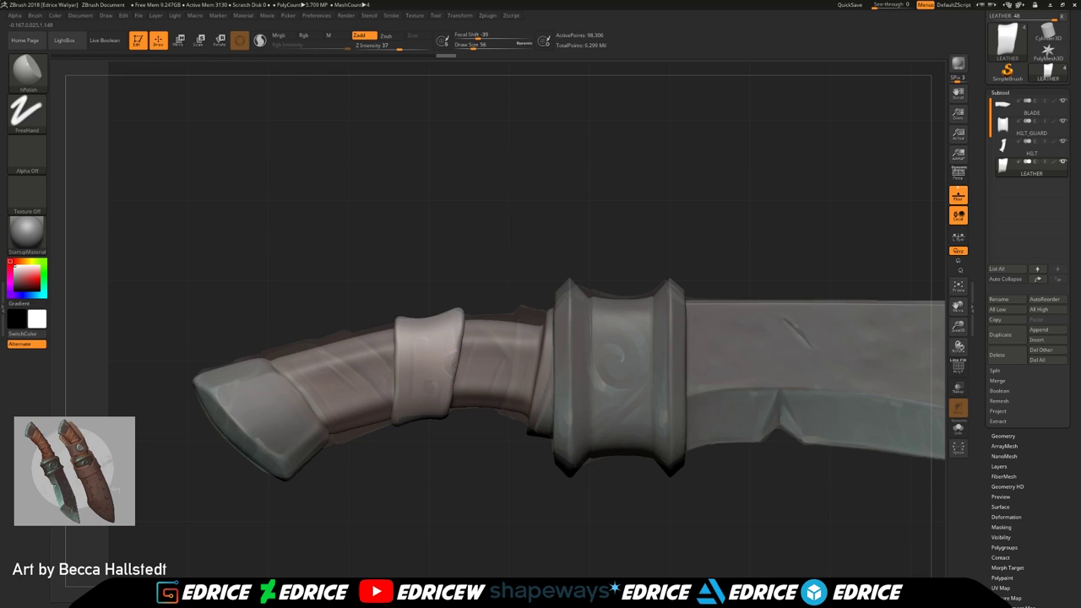
Carve a worn notch into the guard-side edge of the middle strip with ClayBuildup at draw size 44
ctrl+right_drag(629, 267, 626, 329)
click(32, 78)
click(119, 78)
click(471, 48)
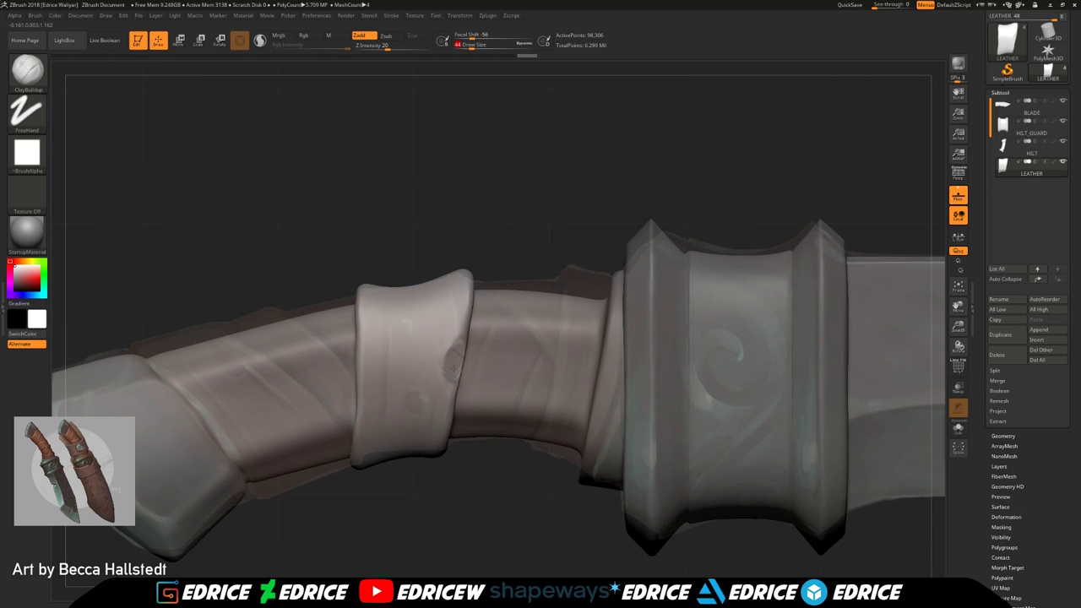
alt+drag(457, 370, 460, 358)
drag(535, 256, 517, 272)
shift+drag(461, 339, 451, 382)
Undo the last four sculpting strokes on the middle leather strip
mouse_move(509, 481)
mouse_down()
mouse_move(397, 414)
mouse_move(414, 397)
mouse_up()
mouse_move(549, 392)
mouse_down()
mouse_move(561, 460)
mouse_move(536, 483)
mouse_move(477, 429)
mouse_up()
key(ctrl+z)
key(ctrl+z)
key(ctrl+z)
key(ctrl+z)
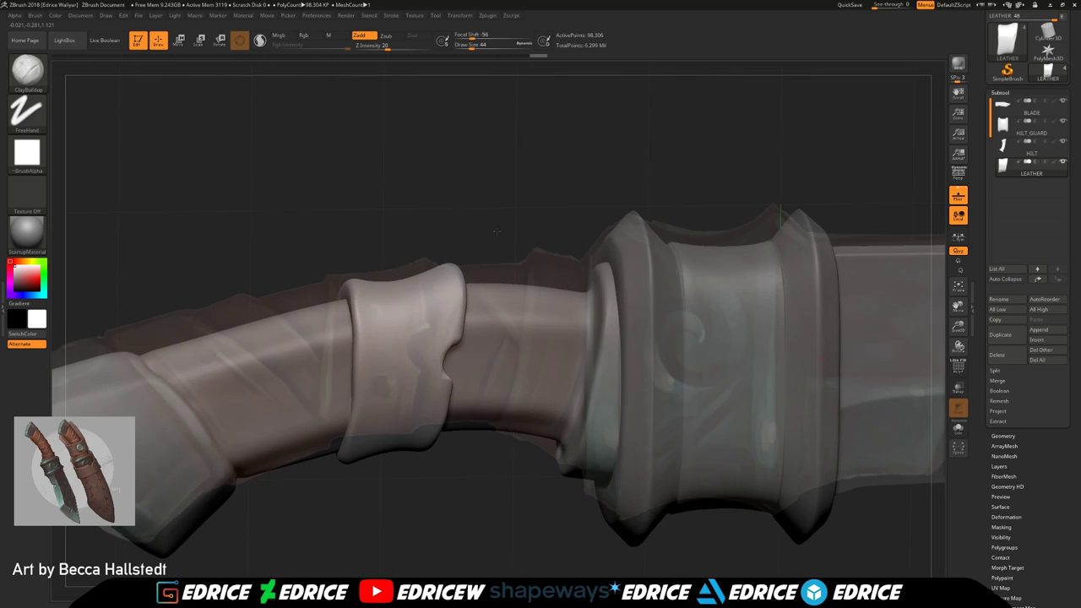
Build up soft ridges around the middle leather strip with ClayBuildup at draw size 54, smoothing between strokes
shift+drag(379, 368, 380, 337)
click(472, 46)
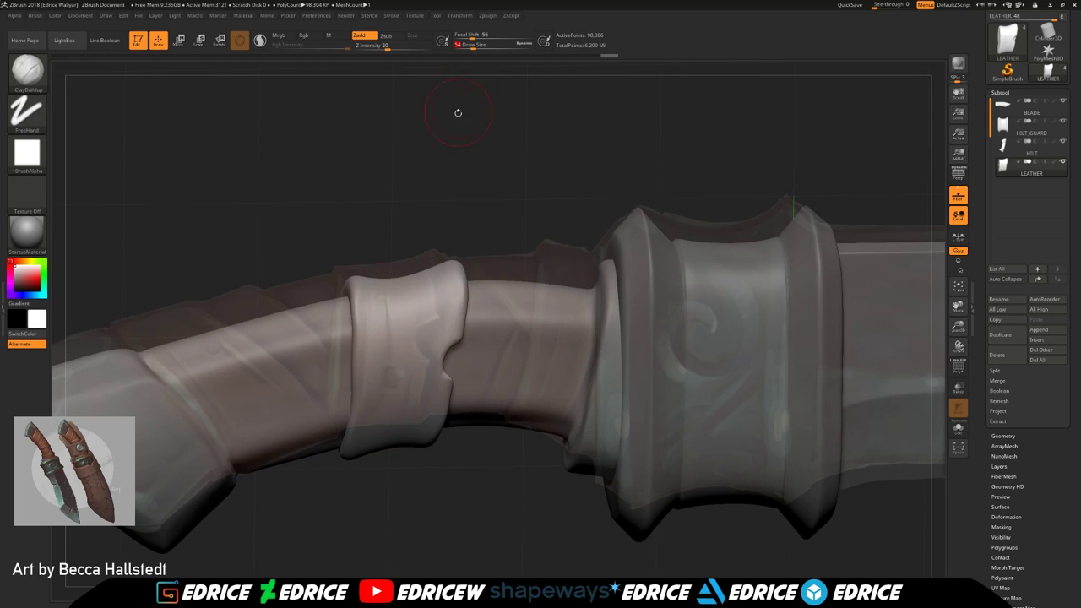
drag(461, 101, 515, 118)
drag(406, 221, 392, 236)
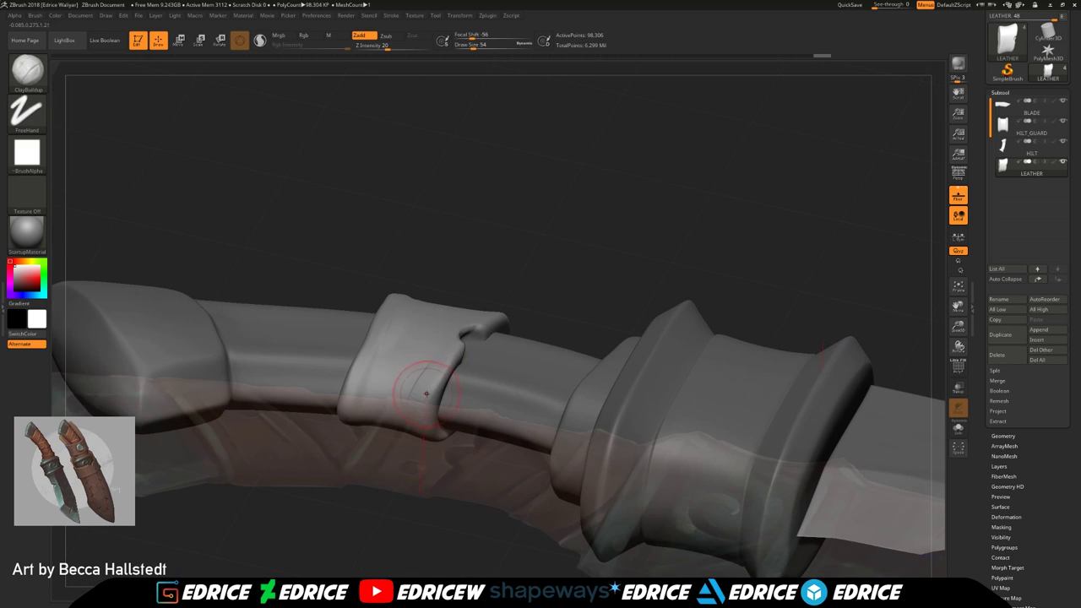
shift+drag(423, 378, 427, 410)
mouse_move(588, 265)
mouse_down()
mouse_move(540, 211)
mouse_move(608, 254)
mouse_up()
shift+drag(505, 232, 489, 274)
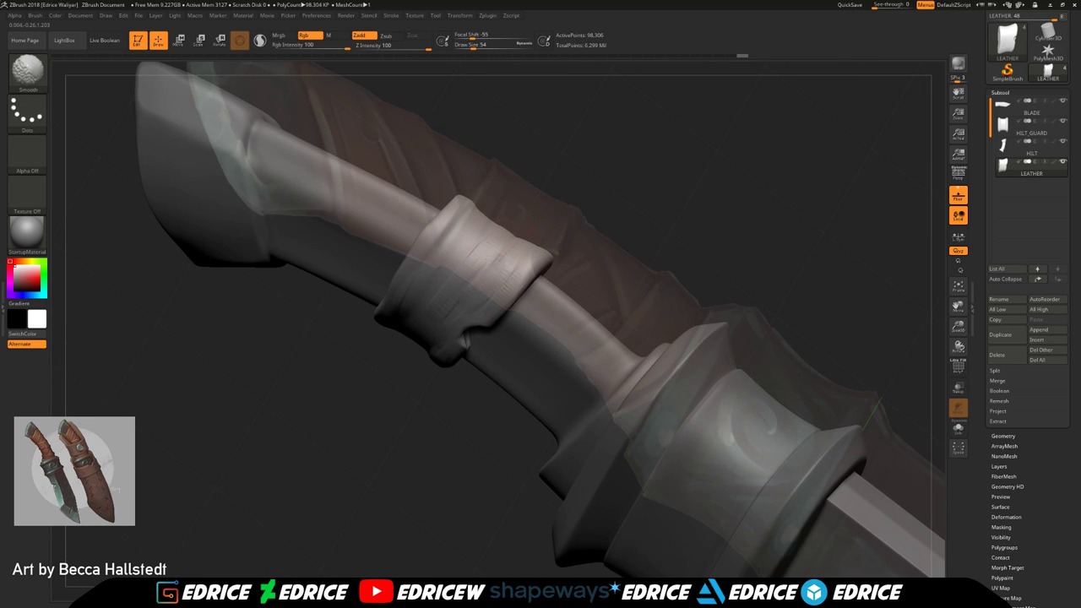
mouse_move(598, 250)
mouse_down()
mouse_move(541, 272)
mouse_move(565, 258)
mouse_move(525, 263)
mouse_up()
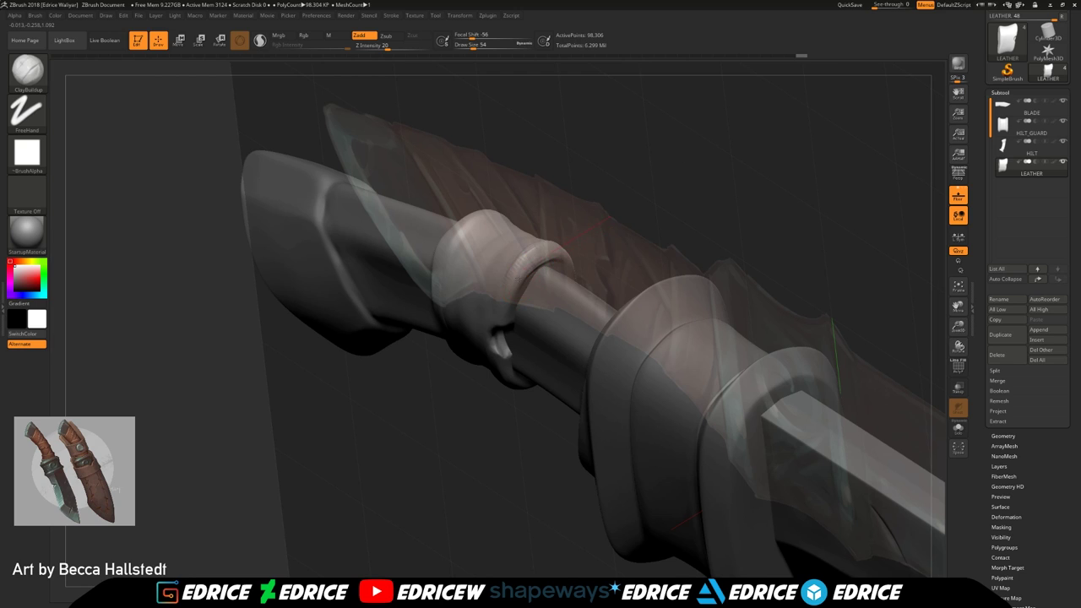
drag(481, 424, 513, 281)
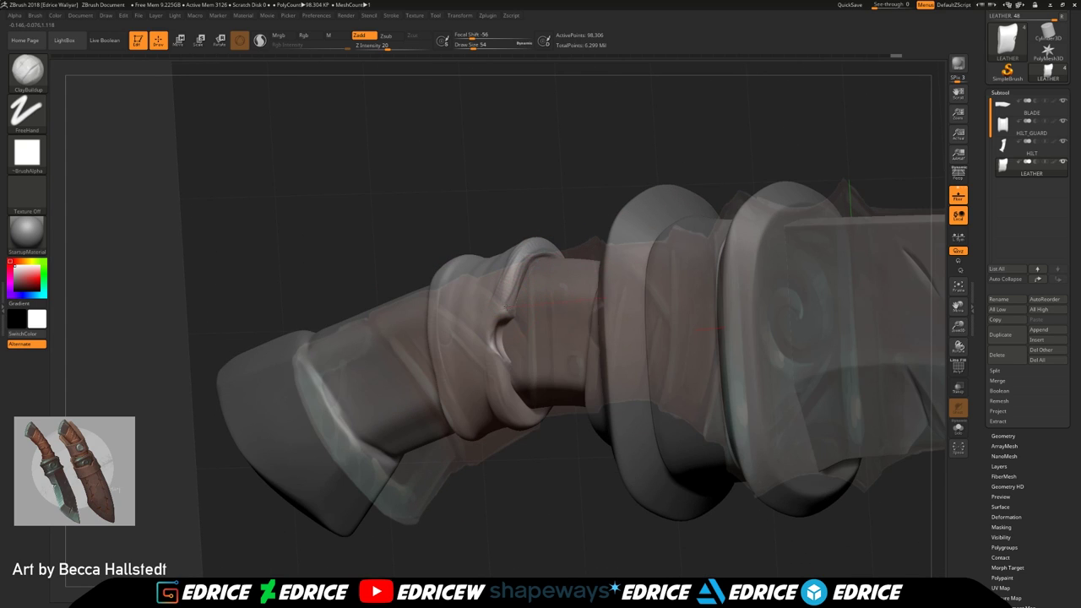
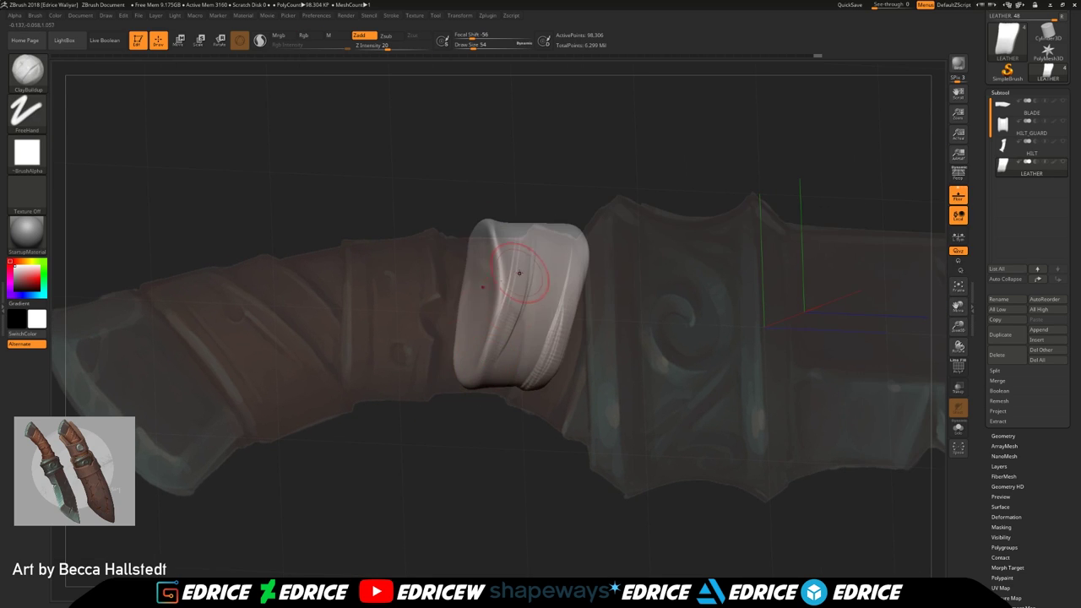
Sculpt and smooth diagonal folds around the isolated leather strip next to the notched one, with ClayBuildup at draw size 54
mouse_move(505, 310)
shift+mouse_down()
mouse_move(555, 309)
mouse_move(546, 245)
mouse_move(537, 315)
shift+mouse_up()
mouse_move(540, 393)
mouse_down()
mouse_move(525, 460)
mouse_move(506, 413)
mouse_move(540, 406)
mouse_up()
shift+drag(530, 263, 501, 319)
drag(509, 410, 472, 423)
shift+drag(542, 331, 511, 365)
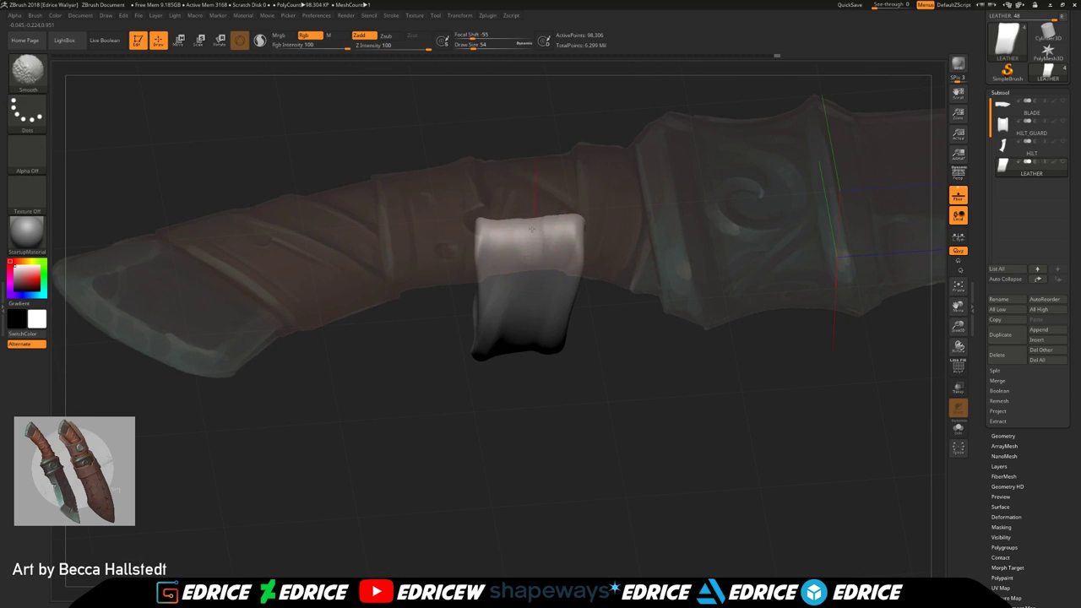
drag(531, 228, 494, 236)
drag(448, 388, 497, 372)
drag(477, 221, 489, 262)
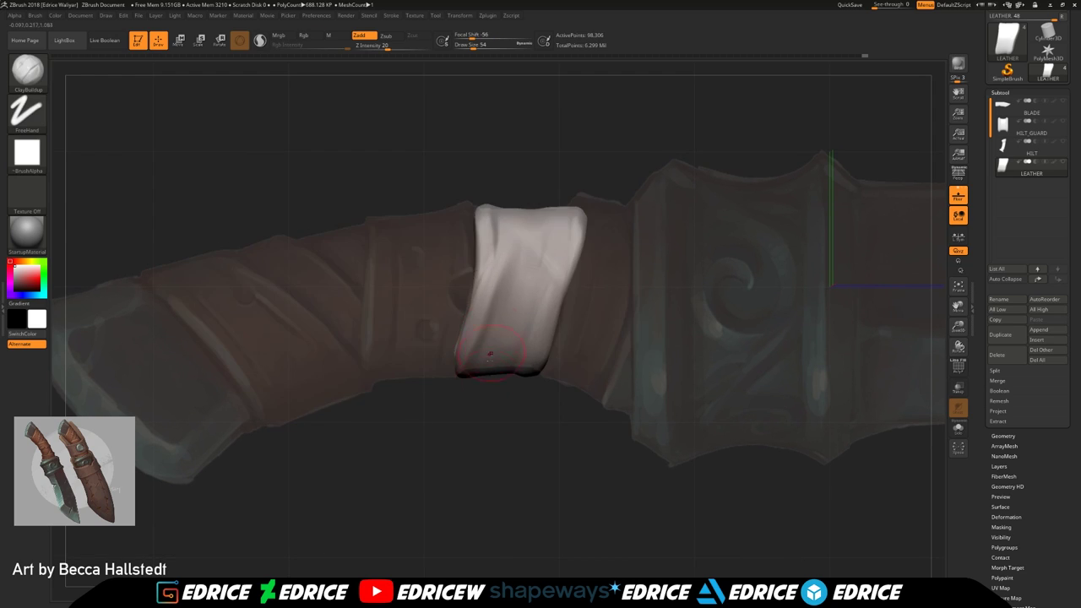
mouse_move(470, 281)
mouse_down()
mouse_move(454, 313)
mouse_move(463, 321)
mouse_move(447, 311)
mouse_move(418, 338)
mouse_move(460, 296)
mouse_move(414, 341)
mouse_up()
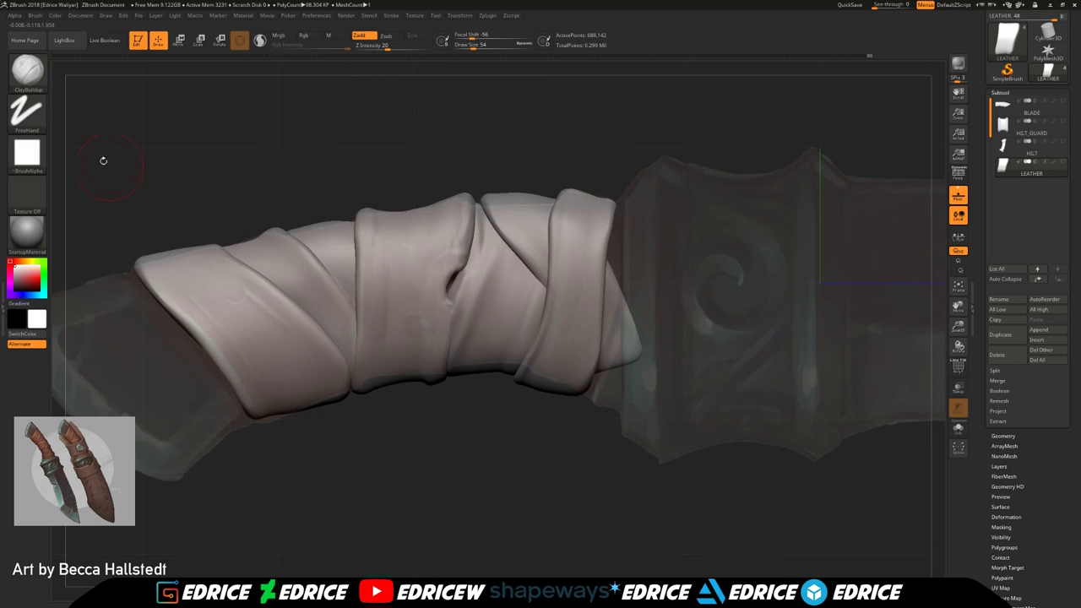
Reshape the middle strip's notched edge with the Move Topological brush at draw size 90
key(b)
click(322, 79)
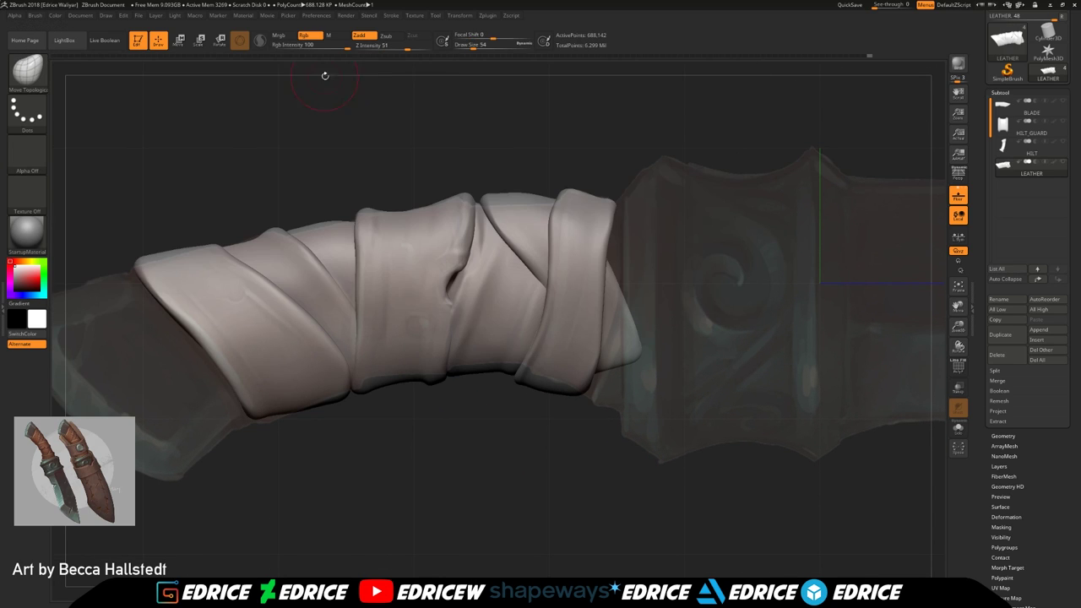
mouse_move(462, 409)
mouse_down()
mouse_move(447, 318)
mouse_move(459, 393)
mouse_up()
drag(448, 272, 438, 273)
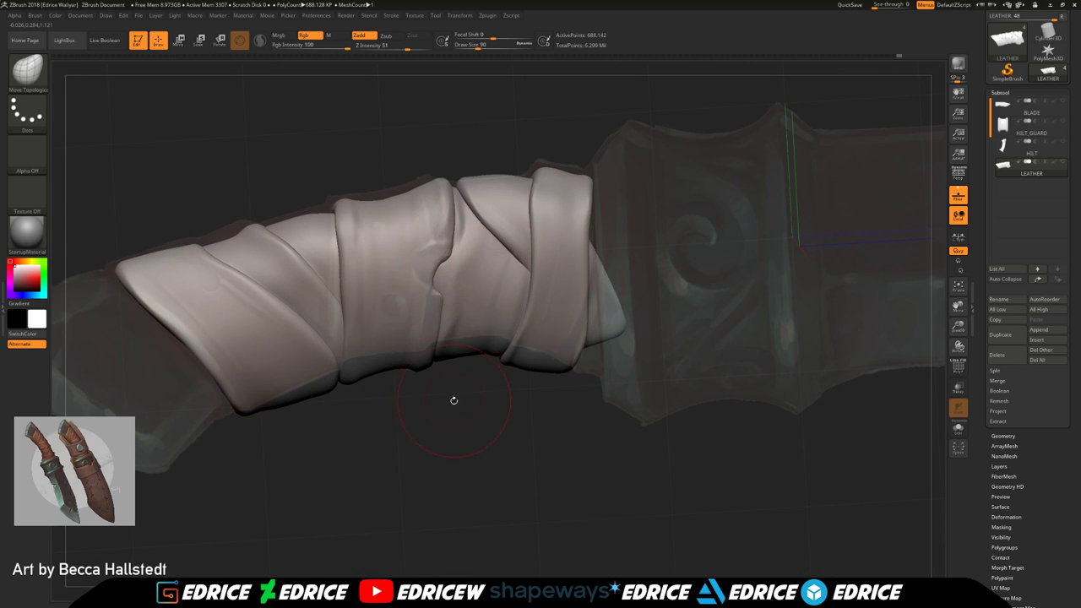
shift+drag(455, 399, 455, 386)
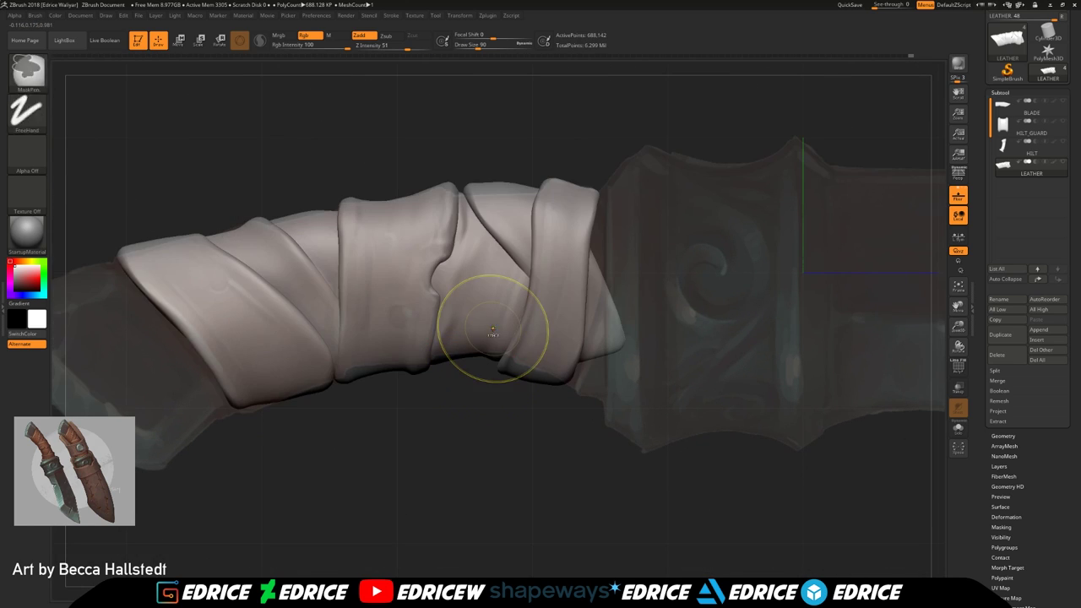
Isolate the narrow leather strip near the hilt guard and build up folds on it with ClayBuildup at draw size 59
ctrl+shift+click(495, 330)
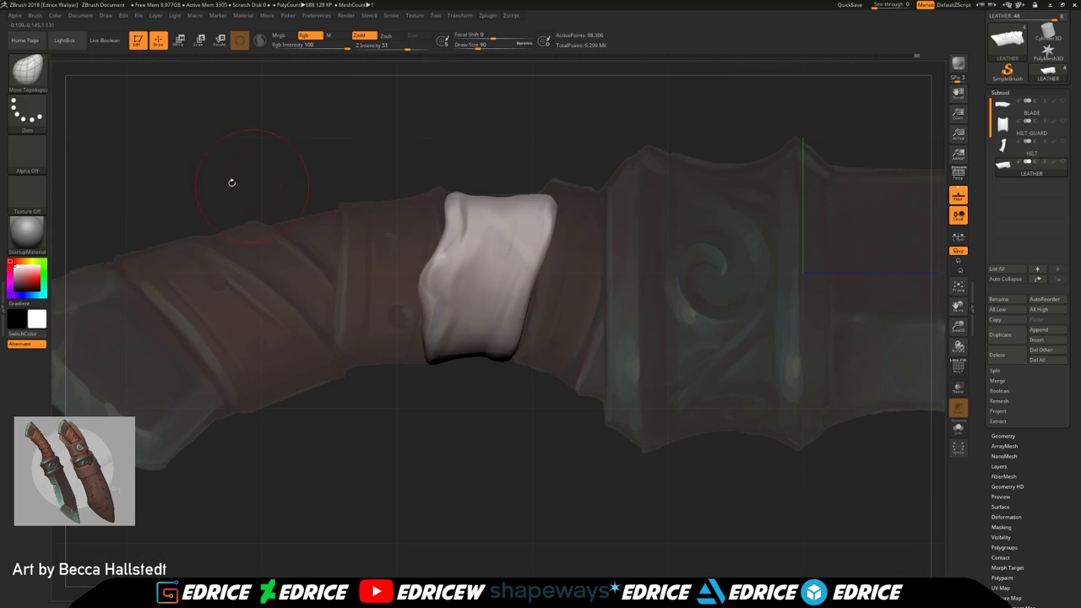
ctrl+shift+click(386, 233)
ctrl+shift+click(572, 228)
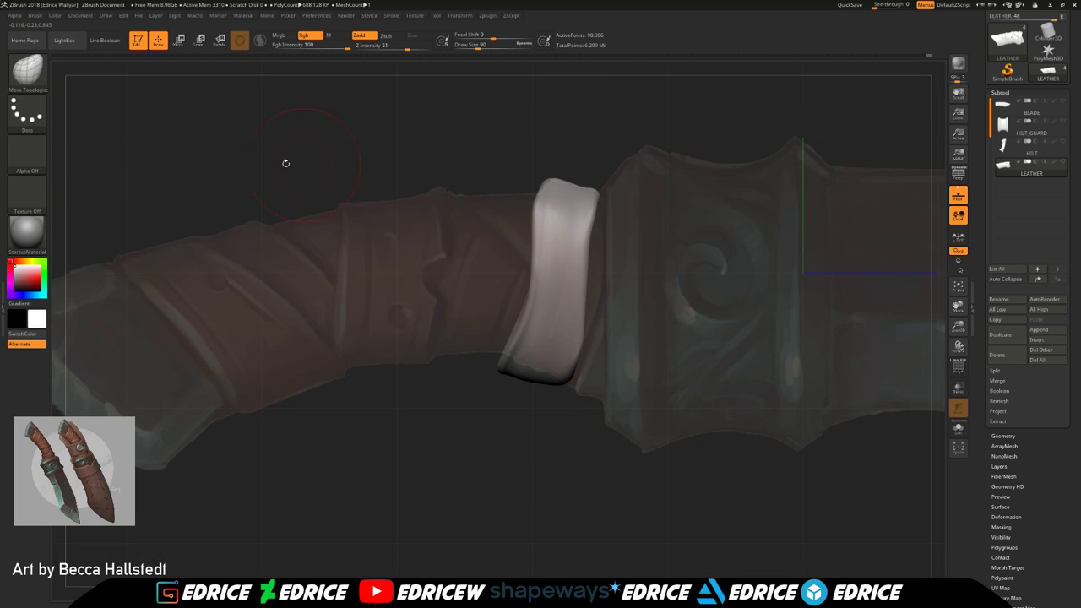
click(34, 76)
click(158, 79)
click(28, 73)
click(120, 80)
click(474, 46)
drag(672, 109, 686, 109)
drag(547, 209, 540, 179)
drag(621, 253, 641, 282)
drag(487, 396, 522, 354)
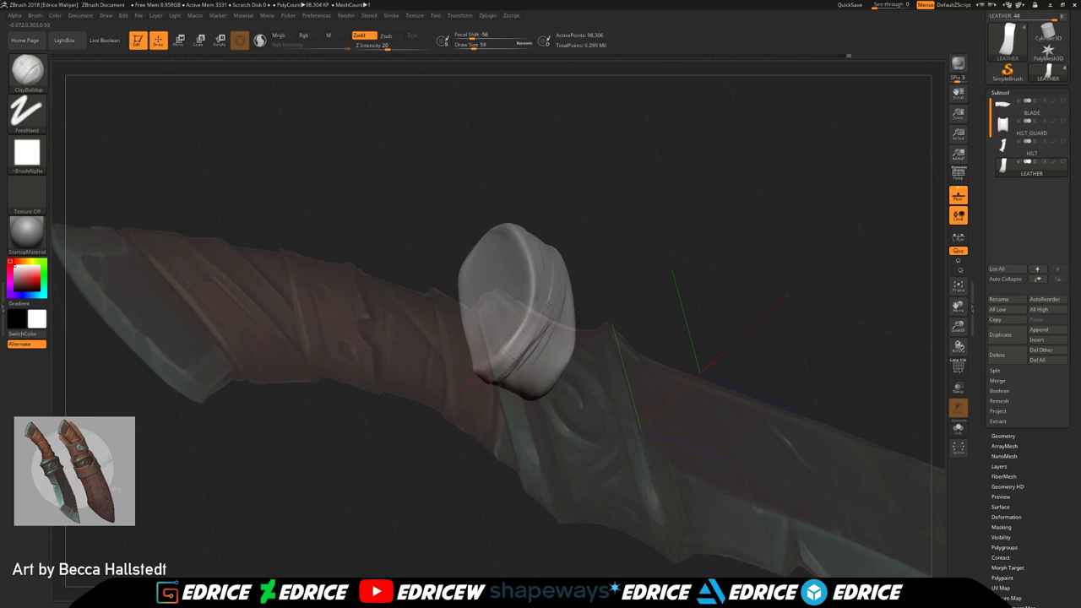
Smooth the narrow strip's folds and continue them around its other sides, returning to the side view
shift+drag(552, 303, 525, 355)
drag(601, 267, 560, 305)
drag(620, 244, 561, 325)
drag(559, 337, 564, 364)
mouse_move(564, 365)
shift+mouse_down()
mouse_move(563, 383)
mouse_move(562, 363)
shift+mouse_up()
shift+drag(661, 262, 688, 202)
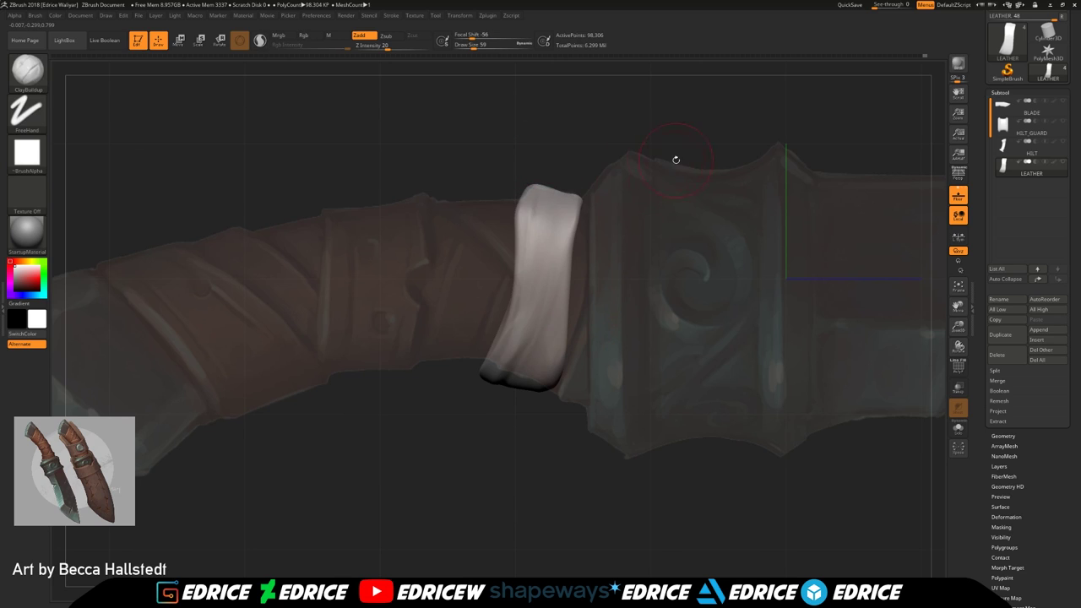
Add and smooth one more fold on the narrow leather strip near its upper end, and unhide the rest of the wrap
drag(673, 165, 685, 116)
drag(567, 190, 557, 221)
shift+drag(559, 199, 557, 221)
drag(469, 380, 473, 451)
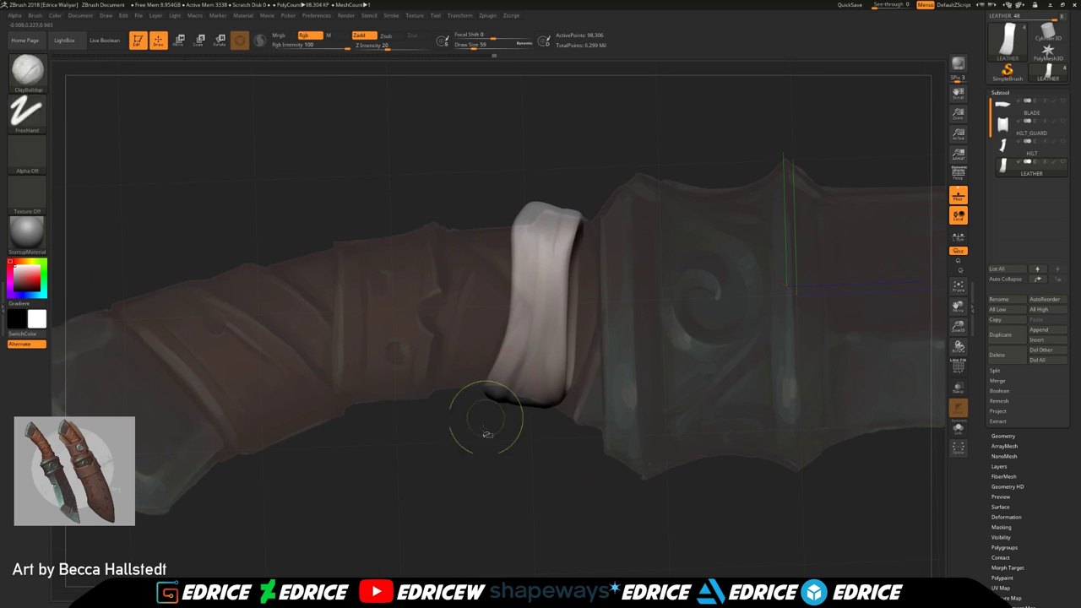
ctrl+shift+click(472, 459)
Isolate the slanted leather strip beside the narrow one and build up lengthwise folds around it with ClayBuildup at draw size 59
ctrl+shift+click(480, 222)
mouse_move(458, 260)
mouse_down()
mouse_move(463, 208)
mouse_move(511, 274)
mouse_up()
drag(463, 287, 485, 337)
drag(511, 264, 537, 320)
drag(523, 283, 566, 363)
drag(533, 291, 570, 337)
drag(549, 277, 587, 331)
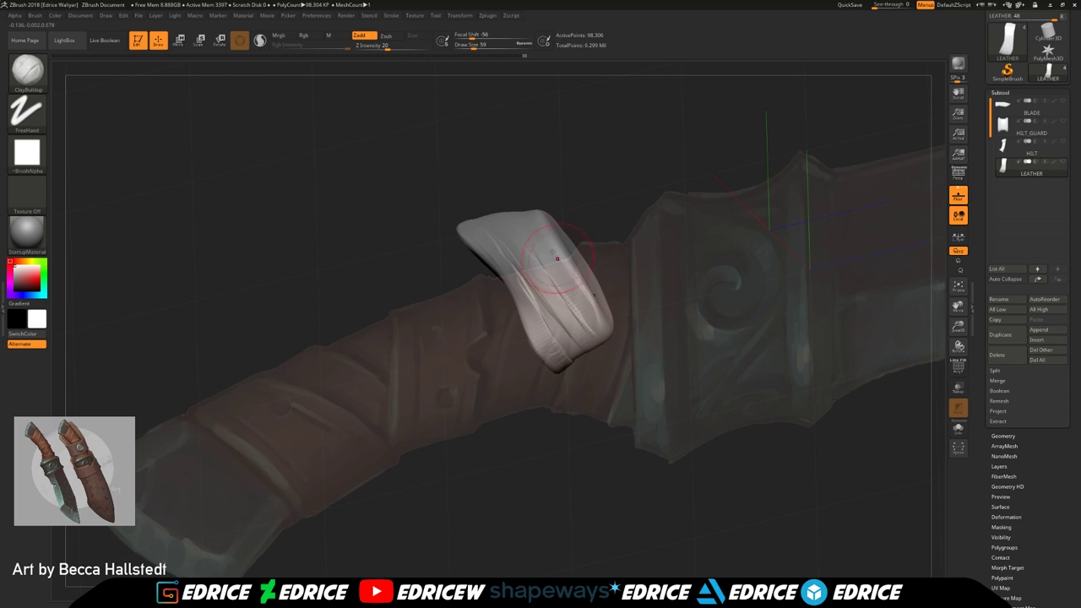
drag(545, 258, 594, 338)
drag(591, 396, 583, 321)
drag(520, 199, 530, 165)
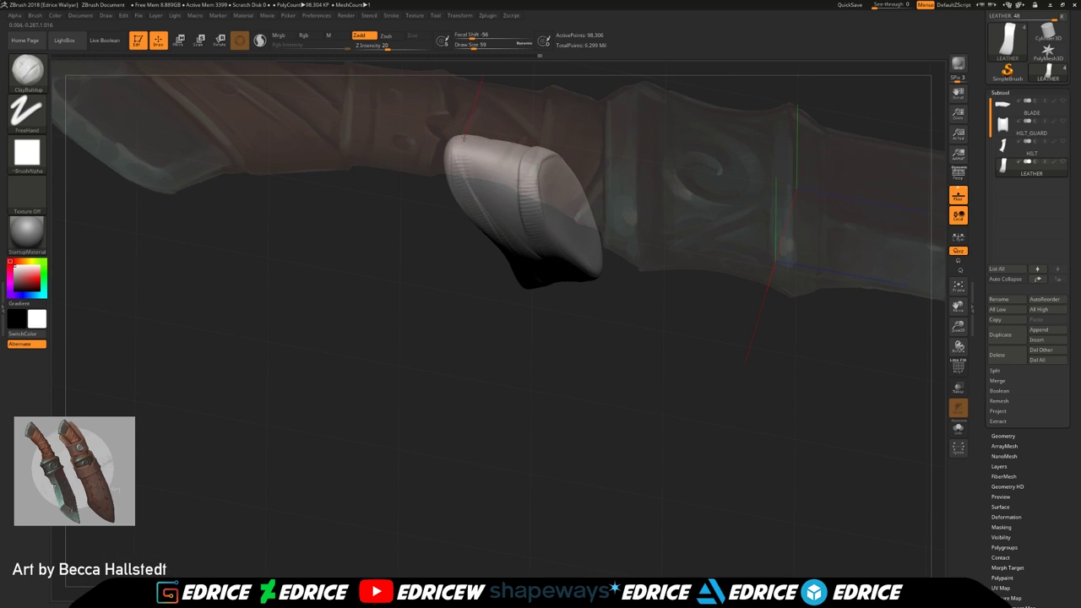
drag(464, 136, 475, 140)
Smooth the slanted strip's folds on its underside and side, and unhide the rest of the wrap
drag(506, 346, 509, 380)
shift+drag(517, 160, 517, 194)
drag(524, 346, 530, 416)
mouse_move(811, 253)
mouse_down()
mouse_move(706, 189)
mouse_move(624, 193)
mouse_up()
shift+drag(667, 169, 642, 245)
mouse_move(760, 253)
mouse_down()
mouse_move(722, 198)
mouse_move(702, 196)
mouse_move(650, 262)
mouse_move(675, 303)
mouse_up()
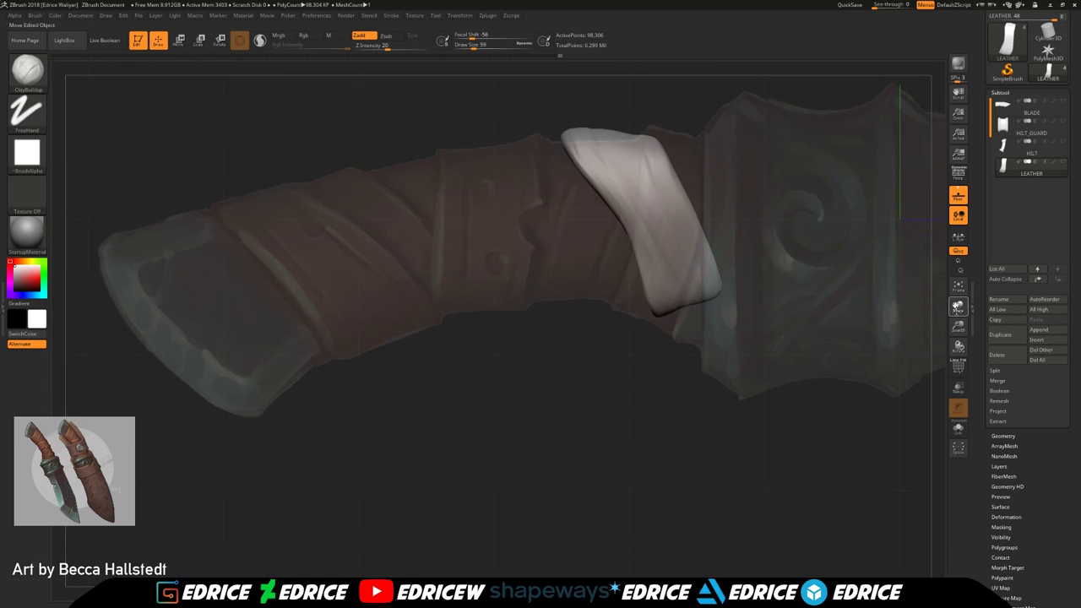
drag(957, 306, 940, 360)
ctrl+shift+click(736, 166)
Adjust the wrap's outline and the pommel-end strip's lower corner with the Move Topological brush at draw size 90
mouse_move(704, 144)
mouse_down()
mouse_move(684, 203)
mouse_move(659, 190)
mouse_up()
click(29, 73)
click(324, 79)
drag(474, 47, 481, 47)
drag(598, 178, 599, 185)
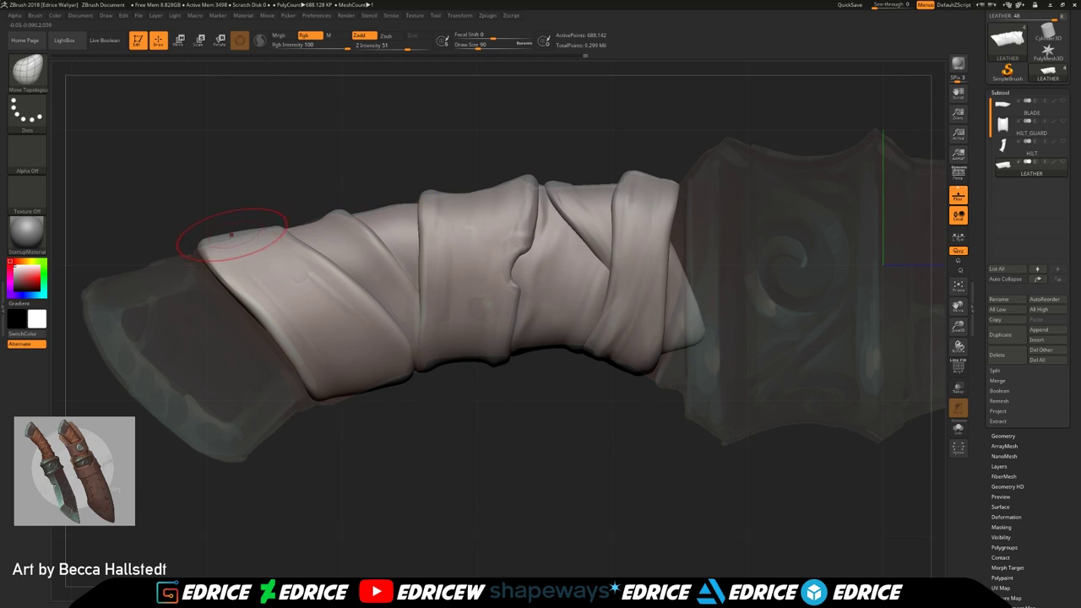
drag(326, 398, 328, 406)
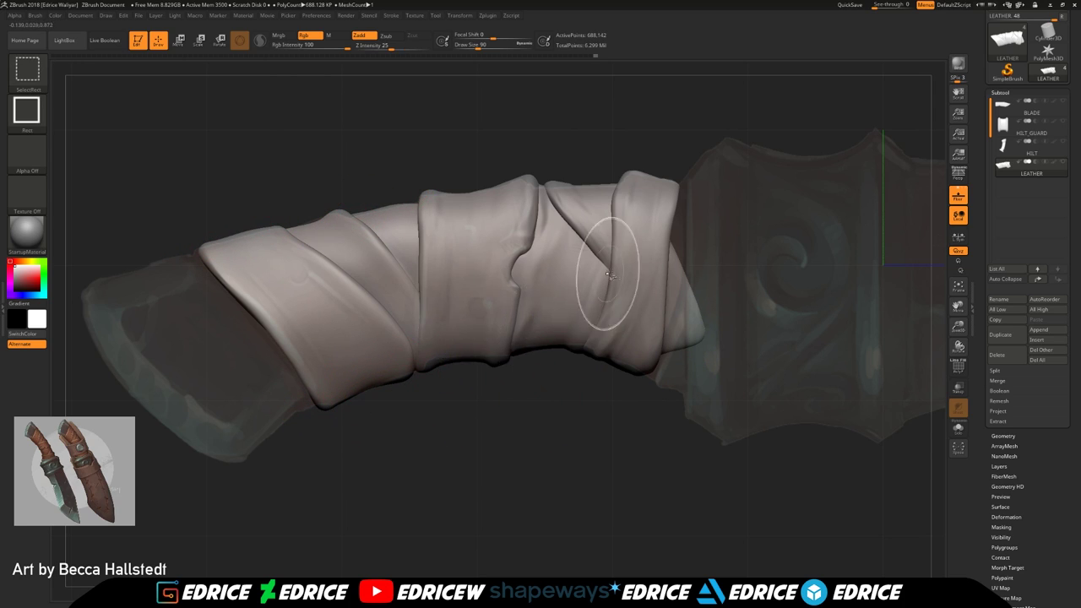
Isolate the wedge-shaped strip next to the notched one, sculpt folds with ClayBuildup at draw size 54, smooth them, and unhide the wrap
ctrl+shift+click(406, 243)
key(b)
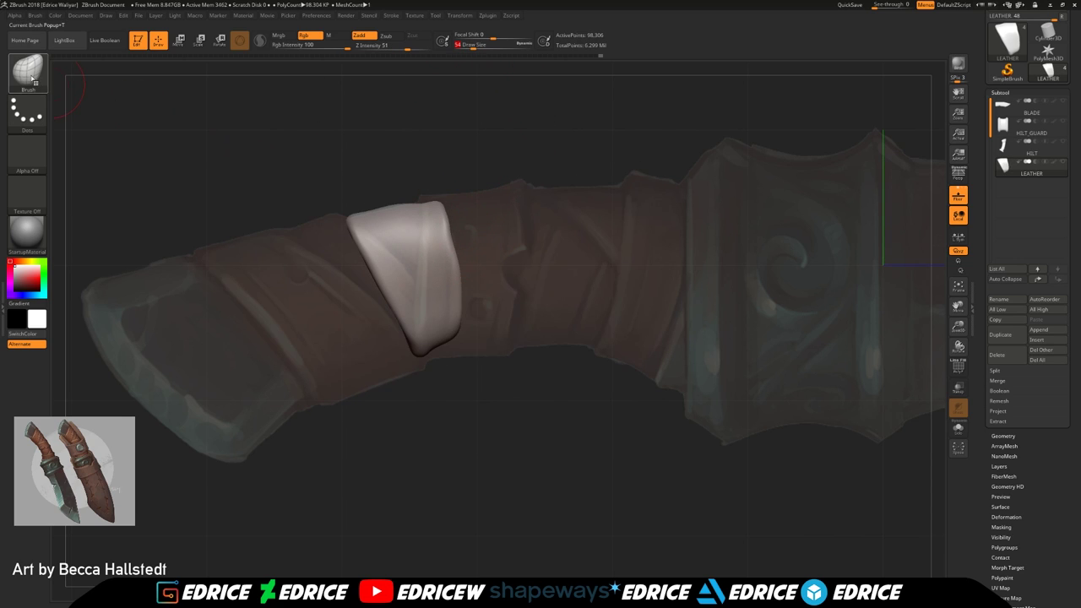
key(c)
key(b)
drag(468, 110, 462, 188)
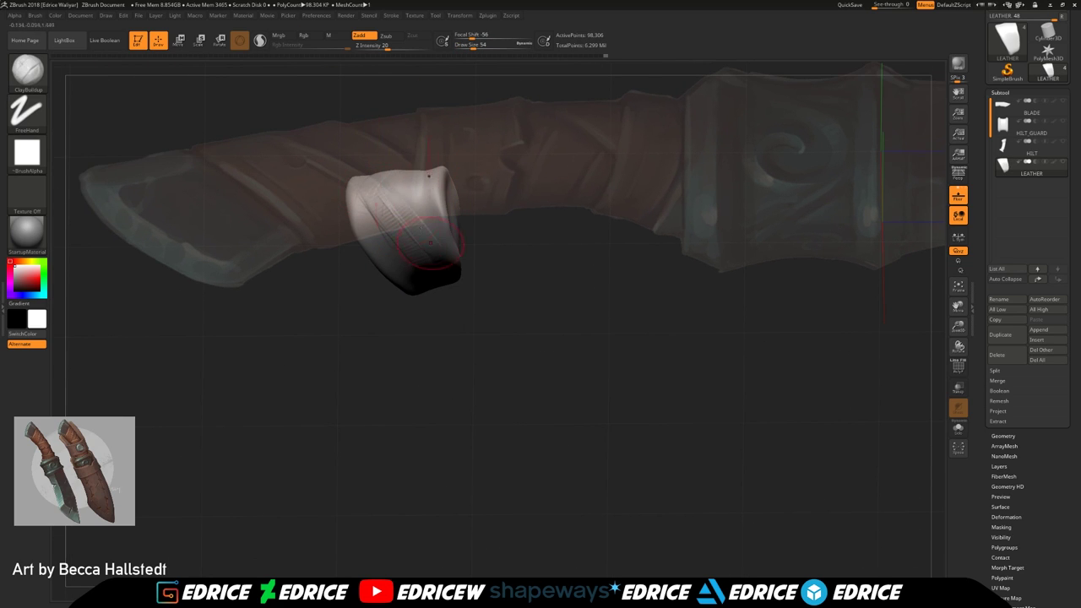
key(shift)
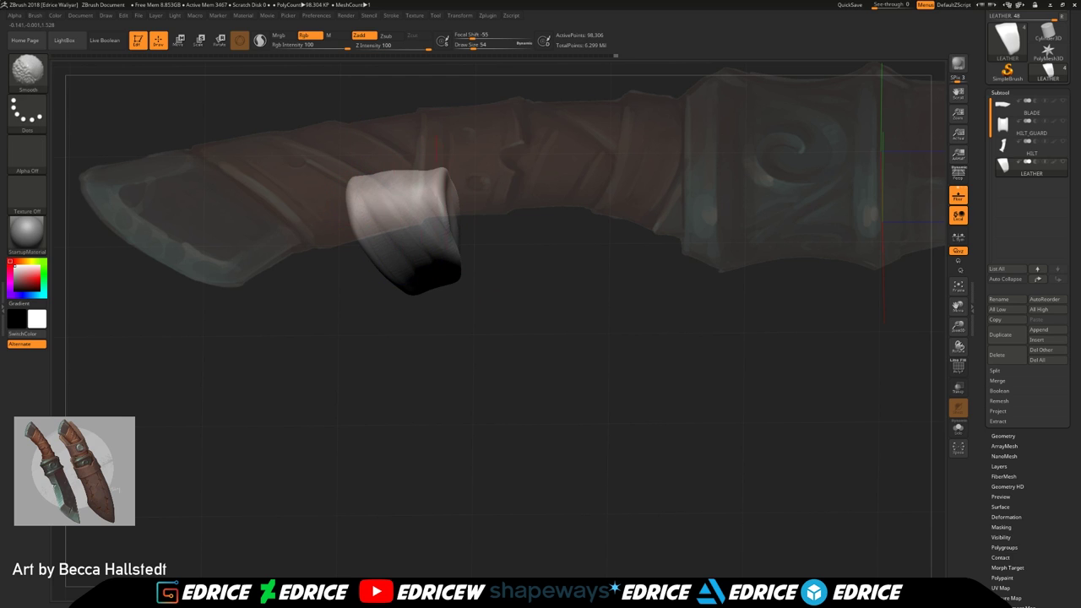
shift+drag(437, 232, 416, 226)
ctrl+shift+click(504, 123)
Isolate the second leather strip from the pommel and build up diagonal folds along it with ClayBuildup at draw size 54
drag(506, 125, 534, 146)
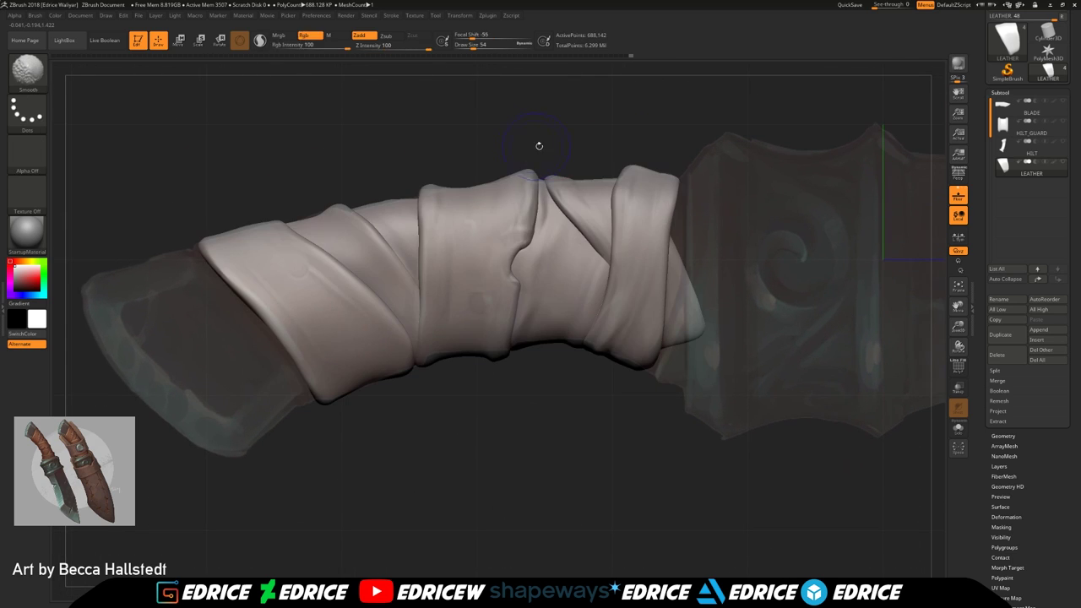
ctrl+shift+click(342, 230)
drag(439, 245, 413, 157)
drag(325, 182, 372, 250)
drag(451, 222, 460, 262)
drag(336, 223, 410, 280)
drag(359, 244, 438, 309)
drag(473, 312, 460, 346)
drag(278, 239, 392, 322)
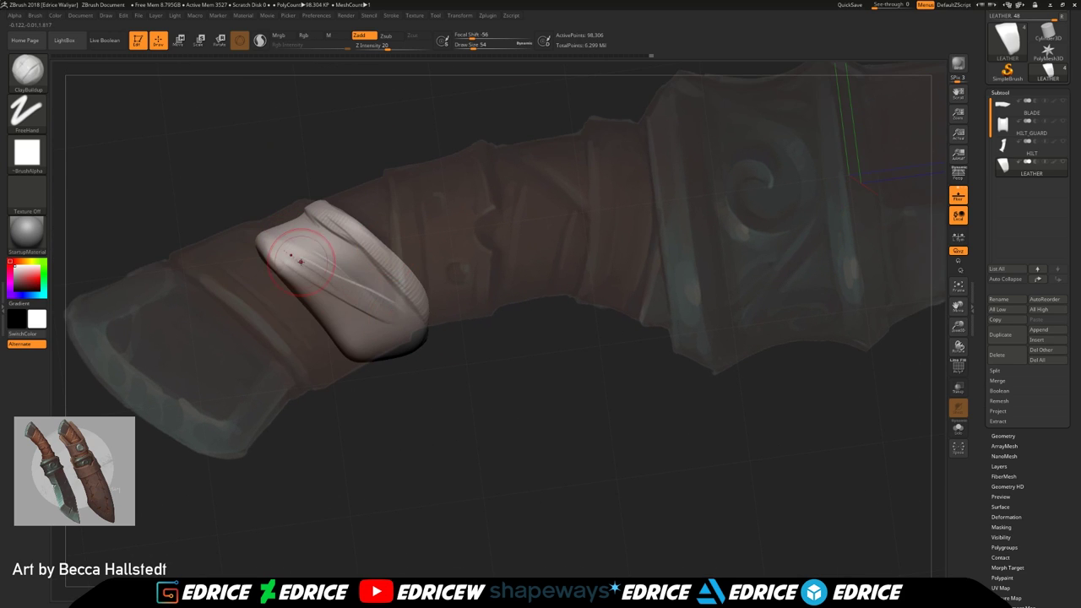
Continue the diagonal folds across the second strip's remaining sides and unhide the rest of the wrap
drag(302, 261, 407, 319)
drag(463, 325, 458, 350)
drag(324, 288, 400, 349)
drag(506, 365, 437, 370)
drag(287, 257, 319, 271)
mouse_move(456, 395)
mouse_down()
mouse_move(540, 400)
mouse_move(422, 417)
mouse_up()
ctrl+shift+click(515, 414)
Isolate the pommel-end leather strip and build up long diagonal folds and raised edges on it with ClayBuildup at draw size 54
mouse_move(515, 413)
mouse_down()
mouse_move(582, 401)
mouse_move(524, 405)
mouse_up()
ctrl+shift+click(319, 321)
mouse_move(380, 435)
mouse_down()
mouse_move(469, 435)
mouse_move(401, 430)
mouse_up()
drag(400, 287, 439, 306)
mouse_move(347, 316)
mouse_down()
mouse_move(424, 370)
mouse_move(427, 410)
mouse_up()
drag(324, 321, 372, 365)
drag(253, 327, 322, 412)
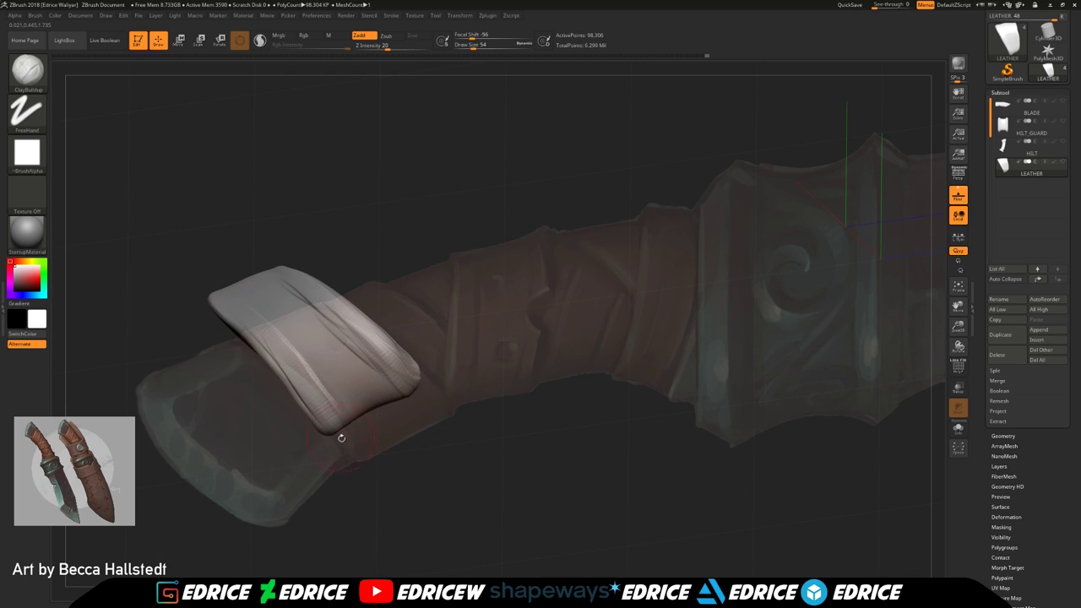
drag(389, 448, 279, 405)
mouse_move(241, 350)
mouse_down()
mouse_move(363, 358)
mouse_move(431, 325)
mouse_move(285, 395)
mouse_move(282, 380)
mouse_up()
Smooth the pommel-end strip's folds and edges, returning to the side view
drag(380, 380, 346, 318)
shift+drag(268, 296, 193, 272)
shift+drag(230, 326, 144, 294)
drag(540, 354, 763, 333)
drag(957, 306, 1003, 389)
drag(472, 372, 378, 327)
drag(227, 327, 237, 347)
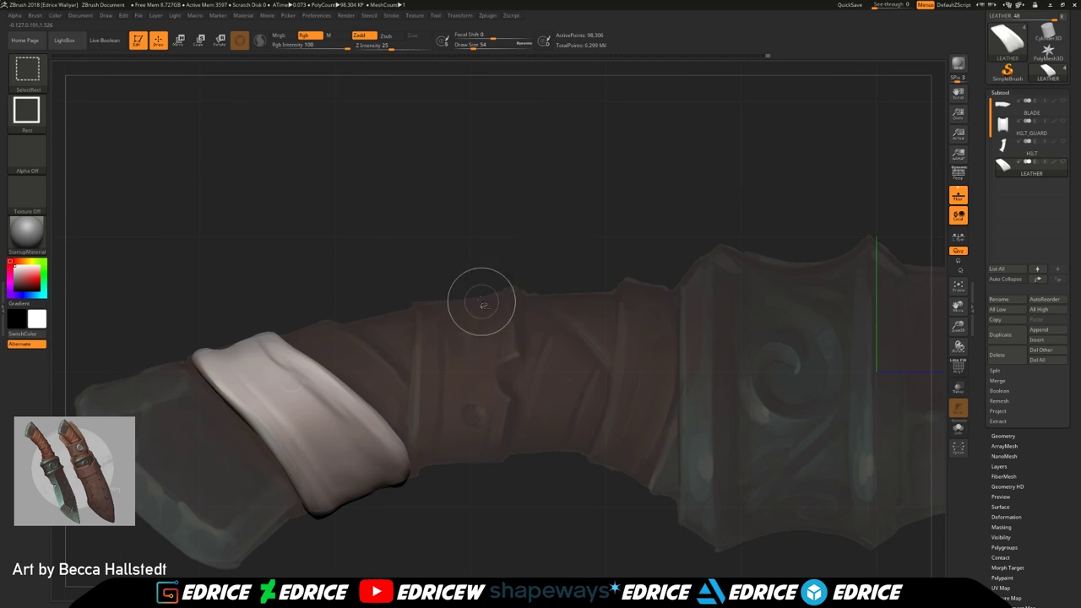
Show the whole wrap without the reference image, smooth the remaining rough folds from several sides, and frame the mesh
alt+click(364, 309)
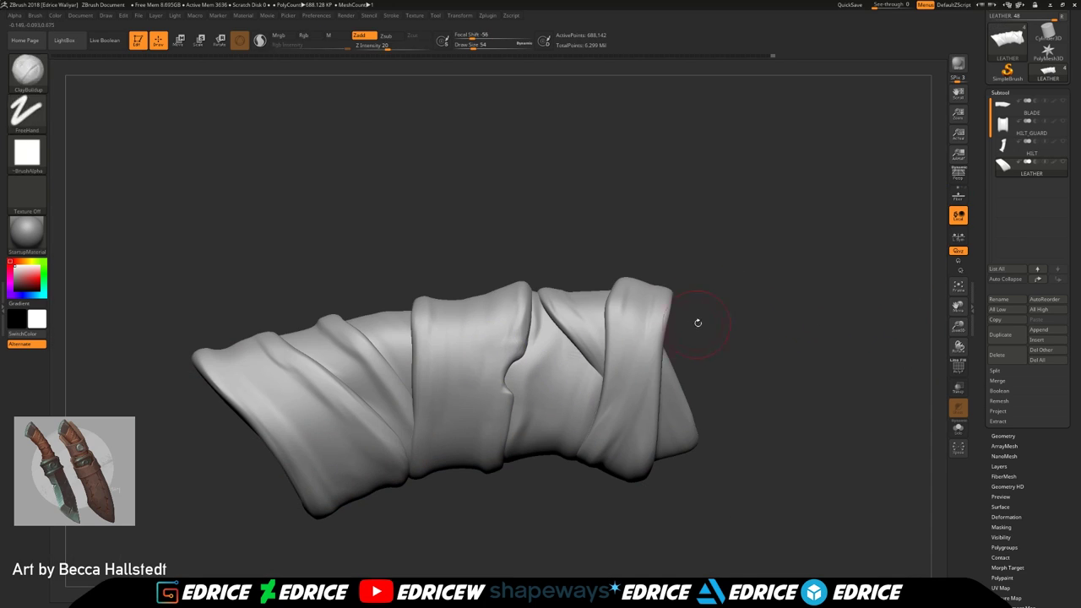
drag(697, 316, 690, 273)
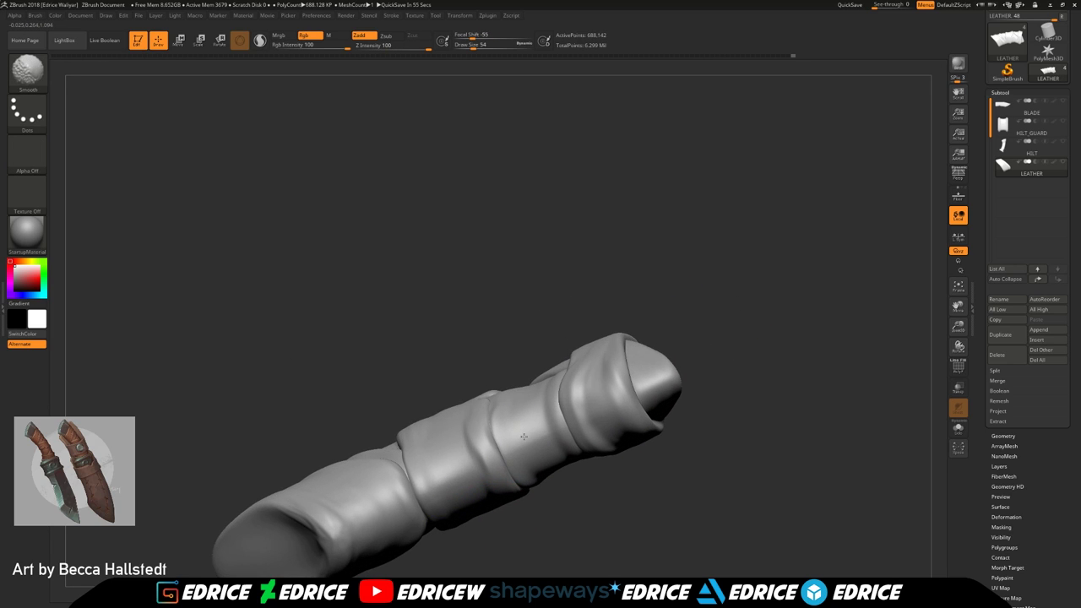
drag(515, 304, 697, 320)
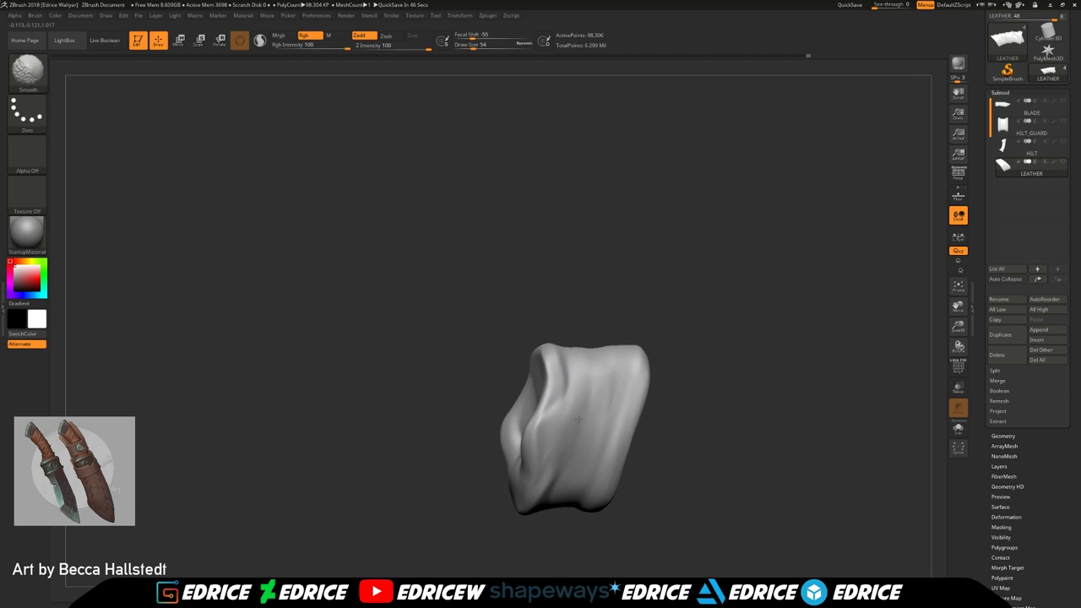
mouse_move(571, 386)
mouse_down()
mouse_move(561, 427)
mouse_move(565, 370)
mouse_move(550, 460)
mouse_up()
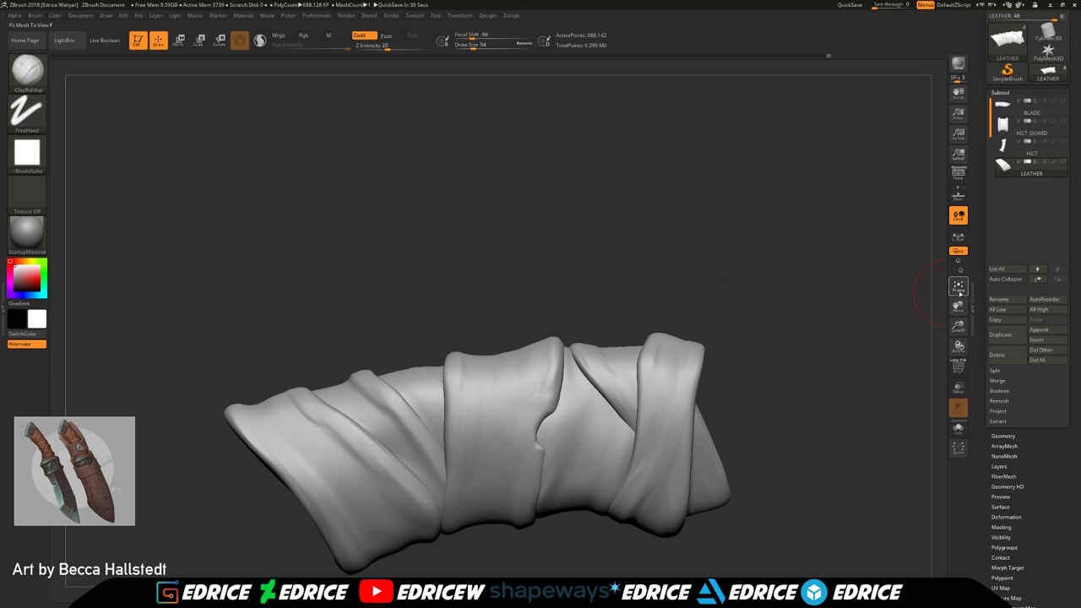
click(958, 286)
drag(965, 308, 944, 300)
drag(958, 306, 940, 363)
Isolate the narrow strip near the hilt guard and flatten its end face with the hPolish brush at draw size 54
click(29, 72)
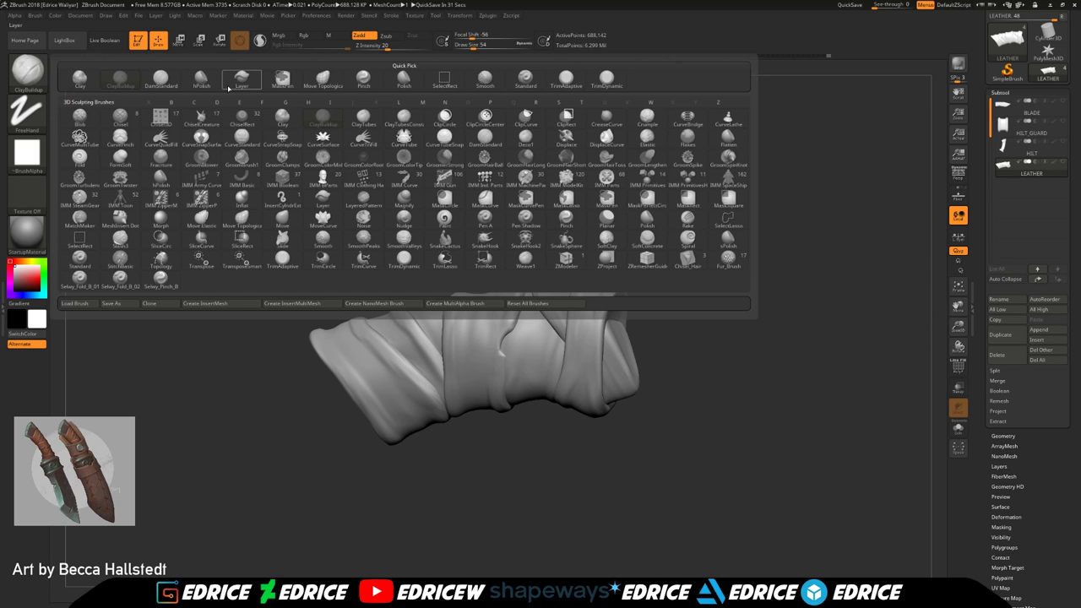
click(202, 81)
drag(957, 326, 957, 355)
mouse_move(957, 307)
mouse_down()
mouse_move(928, 328)
mouse_move(928, 358)
mouse_up()
ctrl+shift+click(575, 284)
ctrl+shift+click(644, 283)
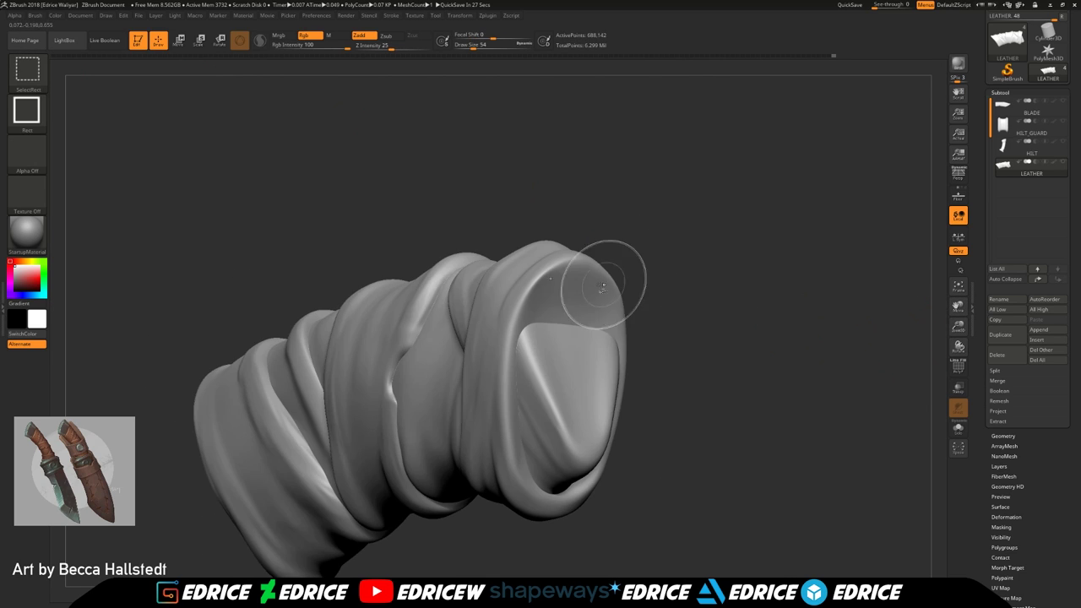
ctrl+shift+click(590, 272)
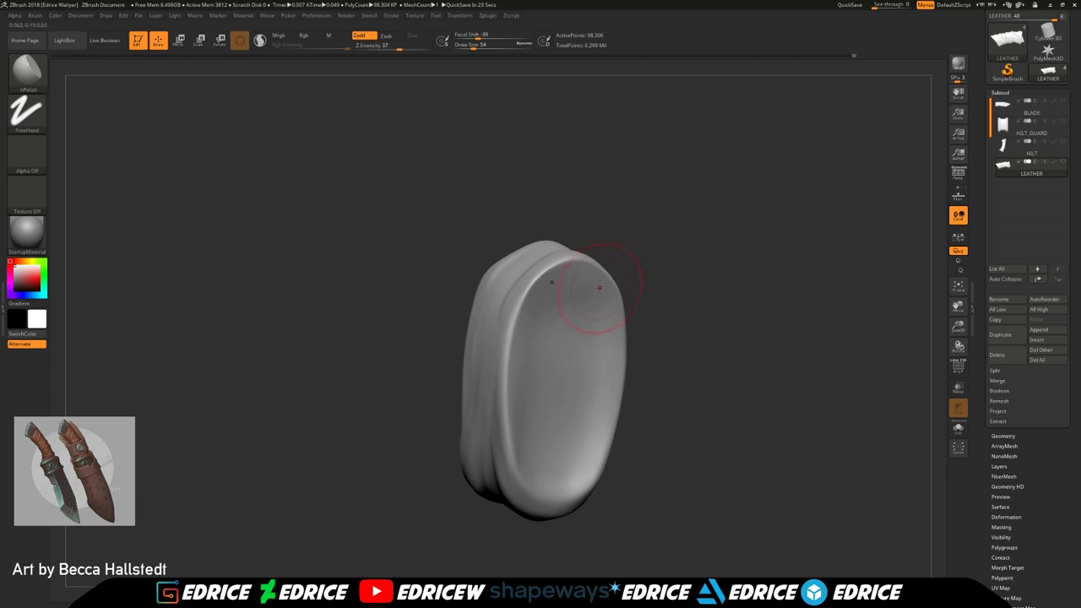
drag(558, 482, 584, 464)
mouse_move(650, 401)
mouse_down()
mouse_move(689, 386)
mouse_move(649, 380)
mouse_up()
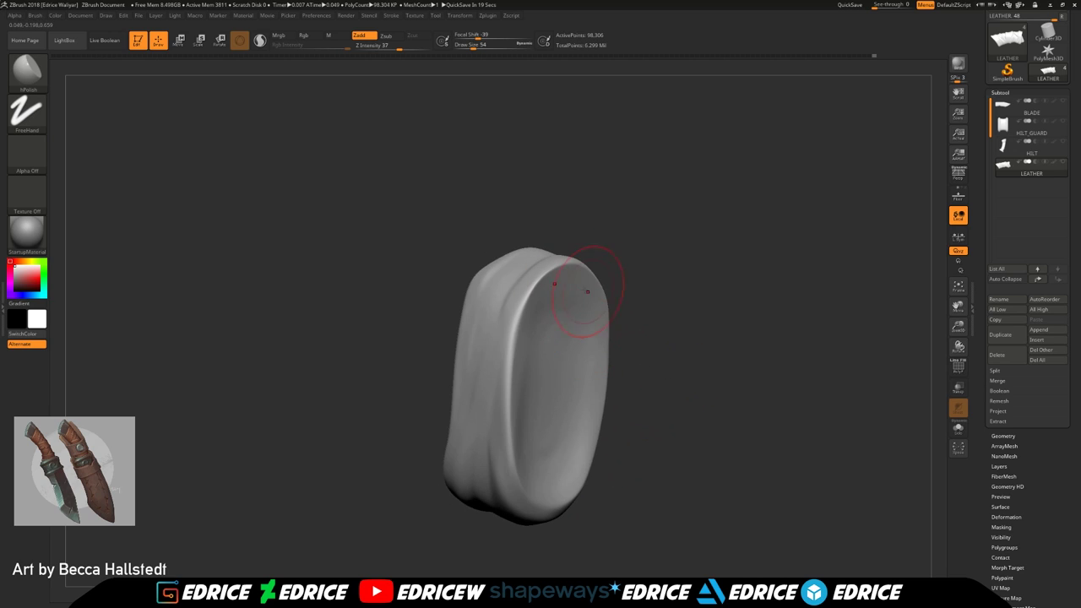
Polish the narrow strip's opposite end face and rim flat with hPolish
drag(705, 338, 638, 331)
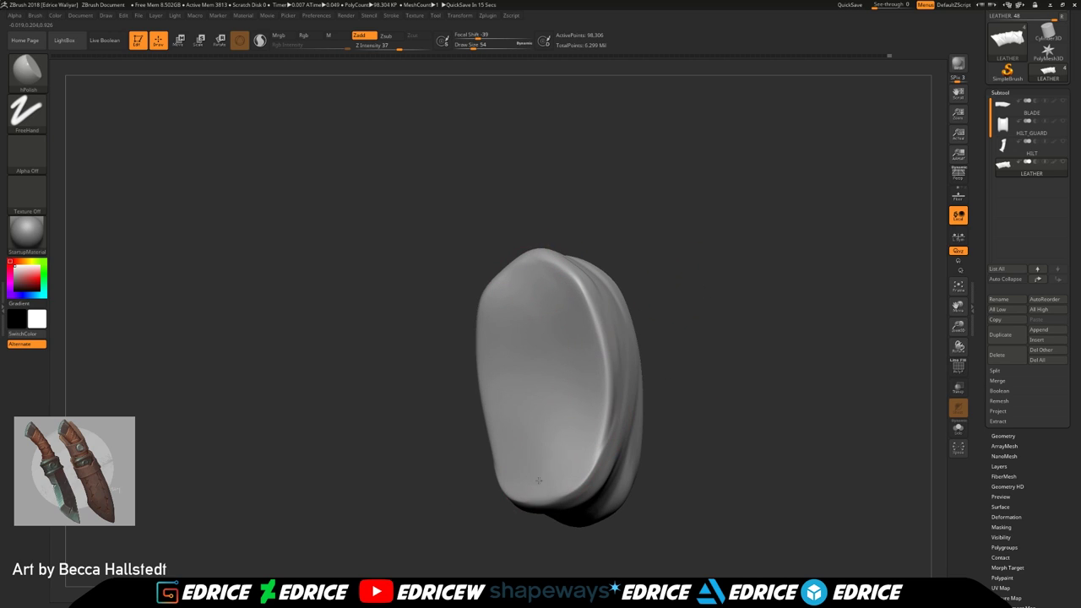
drag(663, 241, 666, 286)
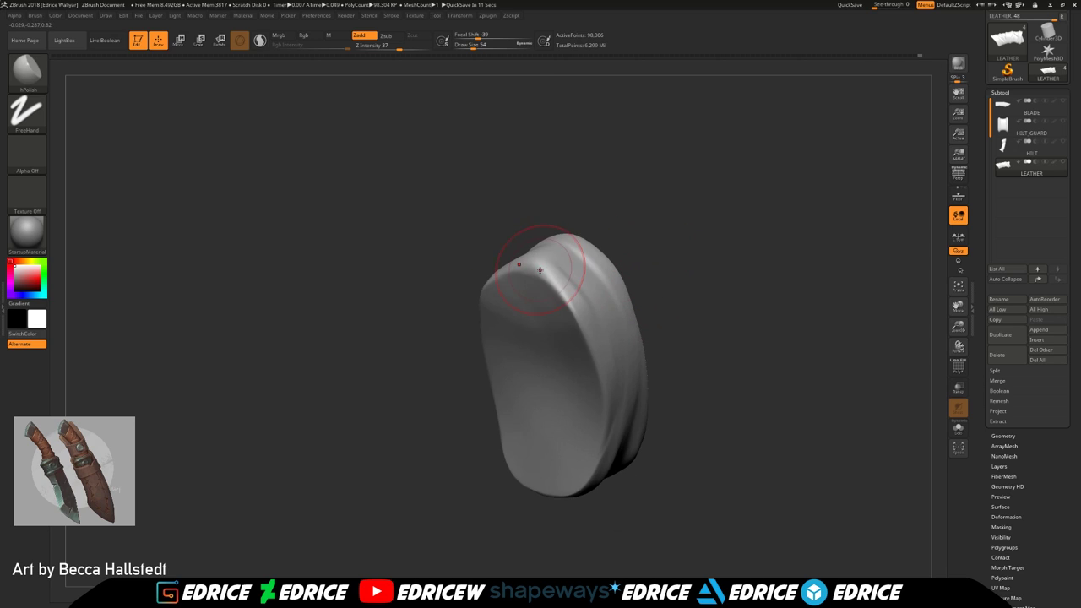
drag(612, 228, 516, 285)
mouse_move(614, 249)
mouse_down()
mouse_move(591, 229)
mouse_move(599, 221)
mouse_up()
drag(656, 251, 624, 258)
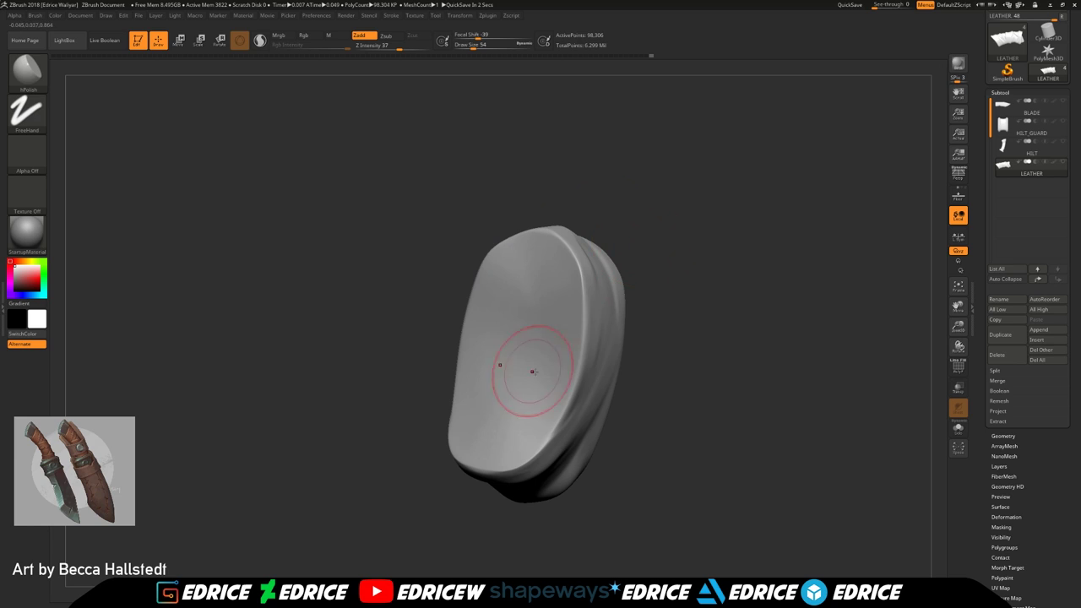
drag(533, 362, 525, 385)
Isolate the slanted strip at the hilt guard, flatten both of its end faces with hPolish, and unhide the rest of the wrap
ctrl+shift+click(743, 285)
drag(743, 285, 684, 278)
drag(736, 255, 719, 260)
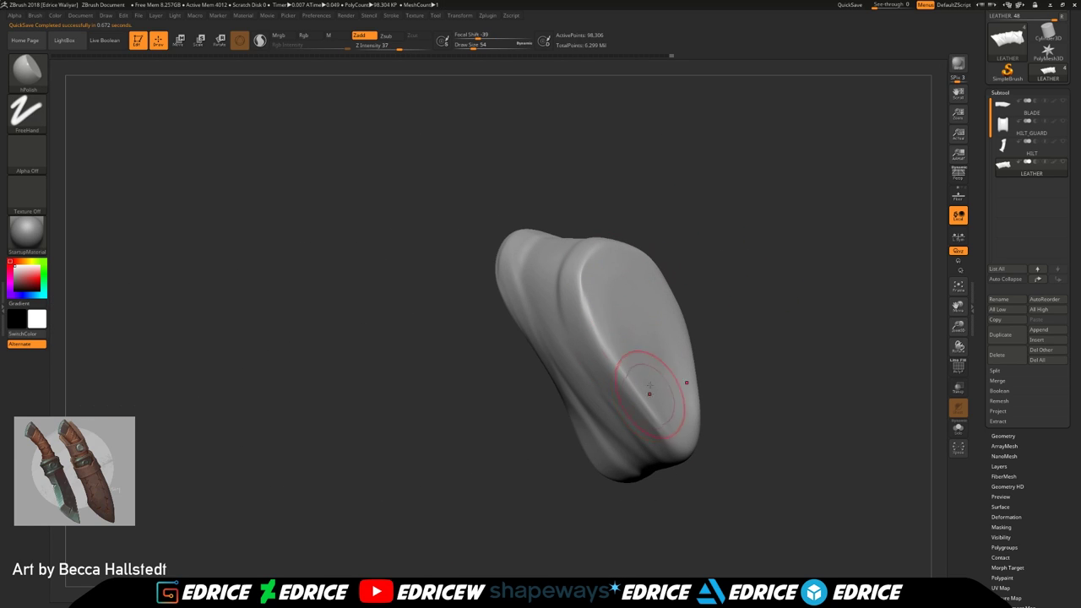
drag(618, 252, 524, 260)
drag(637, 222, 662, 226)
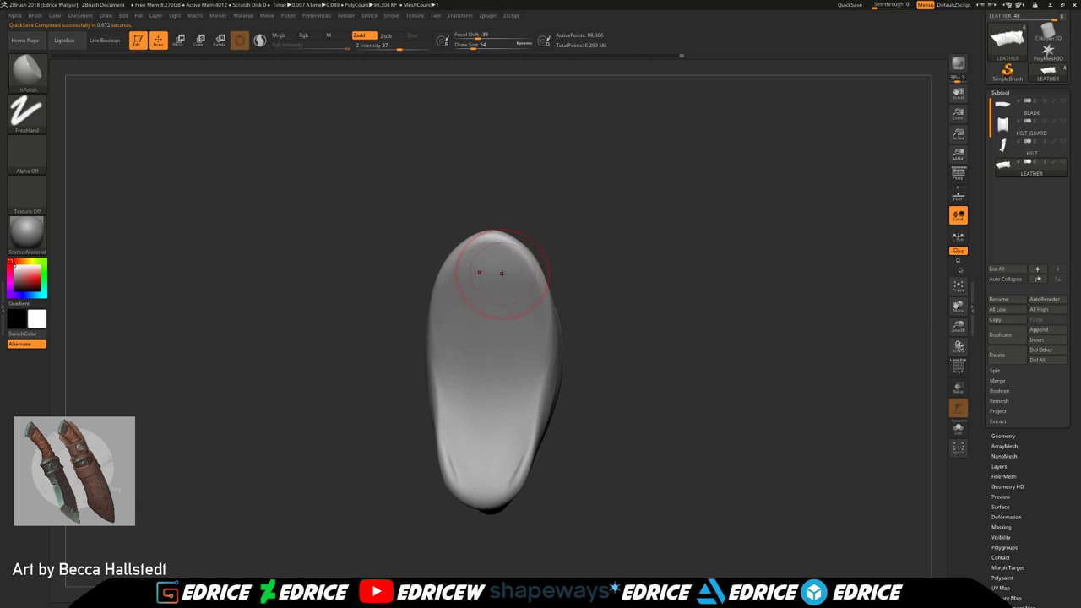
drag(526, 374, 509, 456)
mouse_move(482, 422)
mouse_down()
mouse_move(464, 458)
mouse_move(469, 486)
mouse_up()
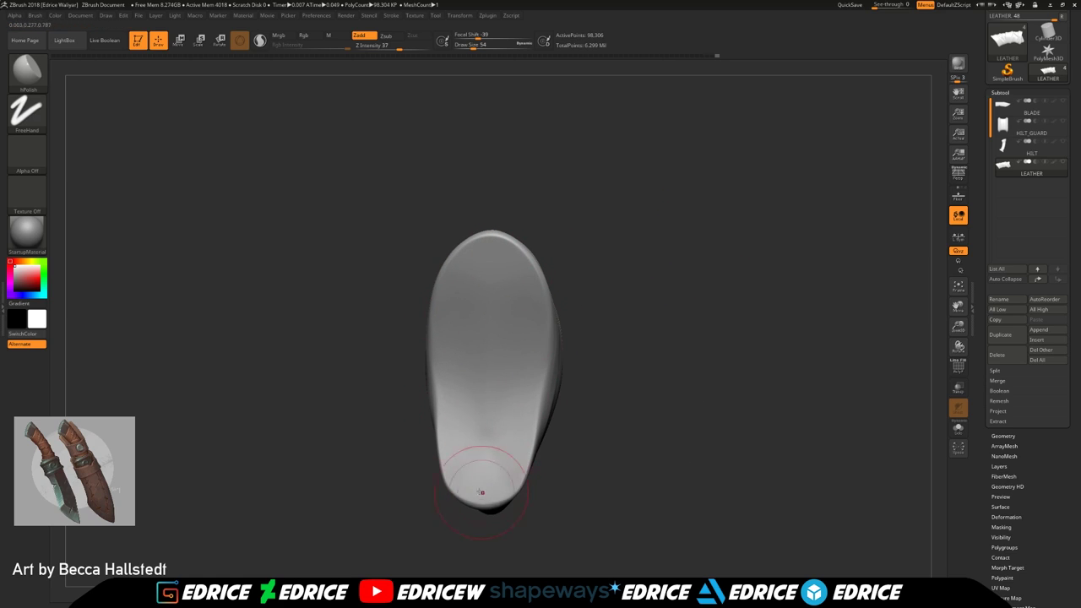
drag(454, 333, 458, 371)
mouse_move(612, 338)
mouse_down()
mouse_move(549, 336)
mouse_move(591, 334)
mouse_move(540, 279)
mouse_up()
mouse_move(700, 253)
mouse_down()
mouse_move(760, 282)
mouse_move(852, 295)
mouse_move(785, 317)
mouse_up()
ctrl+shift+click(907, 288)
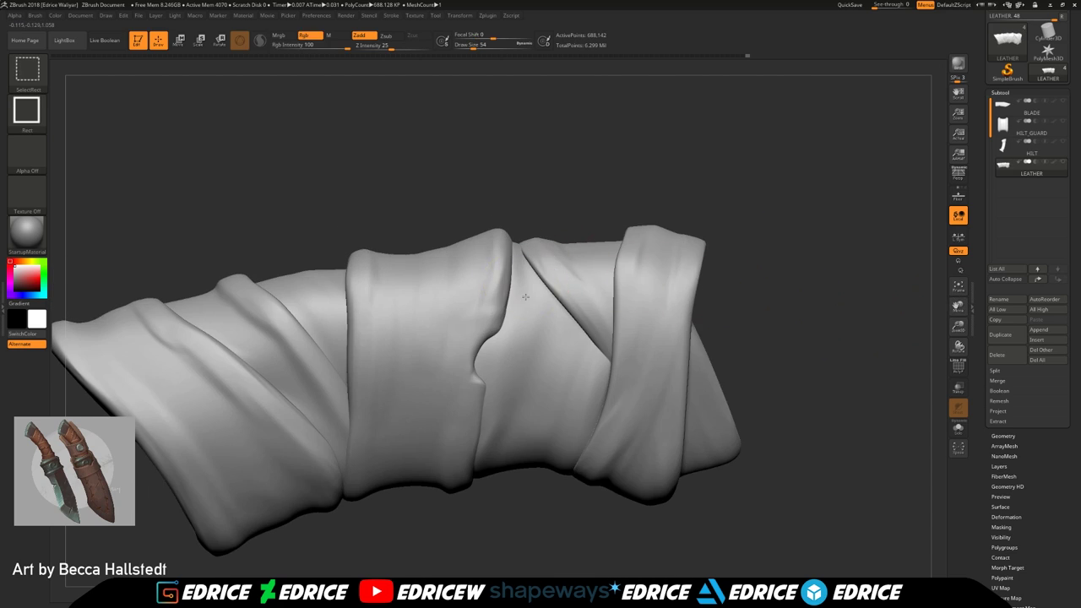
Isolate the strip between the notched and narrow ones and flatten its first end face and rim with hPolish
ctrl+shift+click(525, 299)
drag(615, 213, 545, 221)
drag(499, 267, 462, 273)
mouse_move(361, 380)
mouse_down()
mouse_move(434, 342)
mouse_move(478, 397)
mouse_move(444, 326)
mouse_move(449, 287)
mouse_up()
drag(667, 262, 486, 274)
mouse_move(565, 283)
mouse_down()
mouse_move(596, 280)
mouse_move(549, 324)
mouse_up()
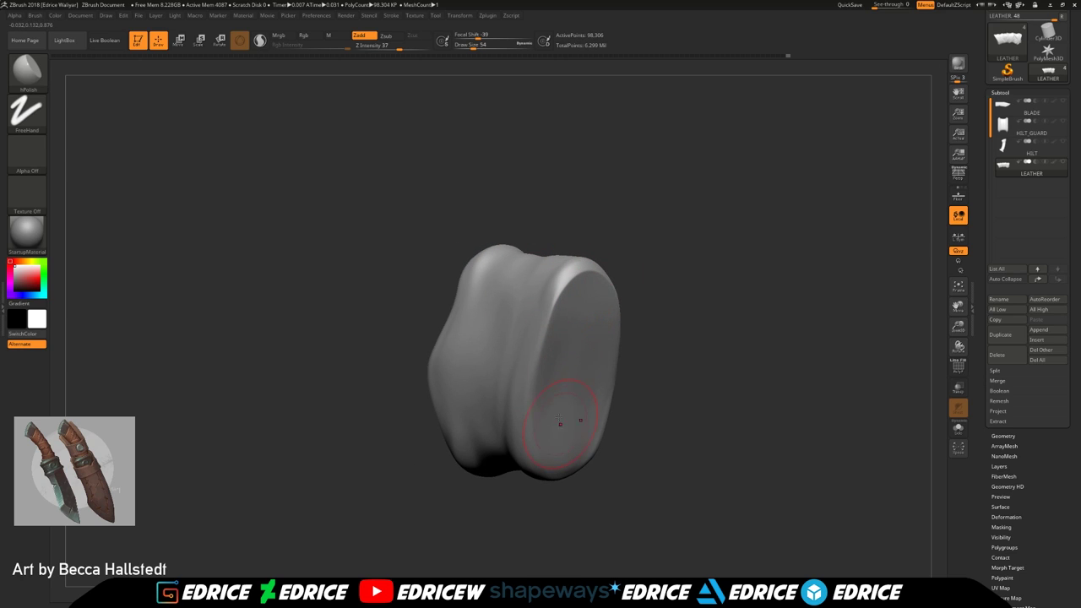
drag(559, 430, 567, 291)
drag(652, 263, 669, 325)
drag(574, 294, 544, 356)
Polish the remaining edges and opposite end face of the strip beside the notched one, and unhide the rest of the wrap
drag(655, 247, 610, 287)
drag(586, 330, 571, 302)
drag(643, 279, 694, 295)
drag(473, 280, 475, 265)
drag(544, 213, 621, 207)
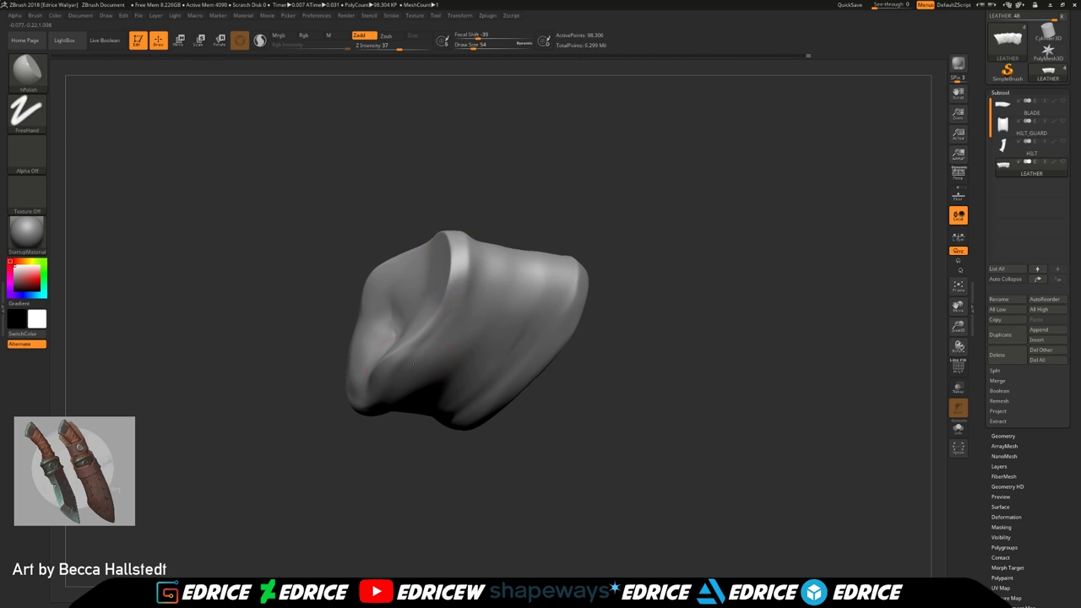
drag(423, 347, 354, 336)
drag(667, 325, 633, 286)
mouse_move(561, 444)
mouse_down()
mouse_move(581, 453)
mouse_move(604, 419)
mouse_up()
drag(665, 414, 657, 391)
drag(561, 407, 579, 436)
drag(707, 393, 646, 407)
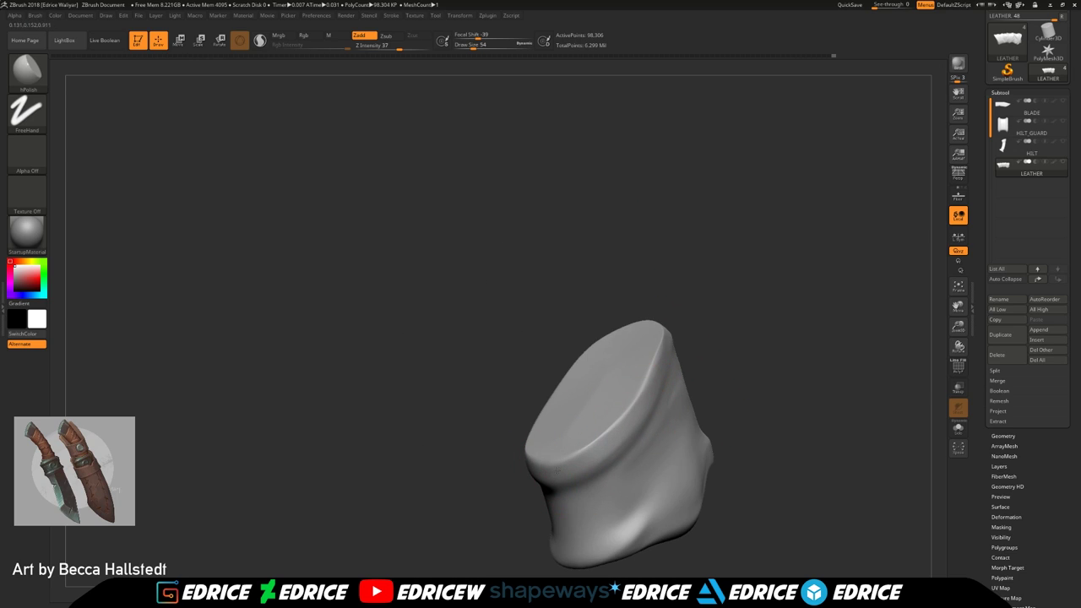
ctrl+shift+click(753, 316)
Isolate the strip beside the notched one again to inspect its polished ends, and bring the full wrap back
drag(755, 314, 841, 302)
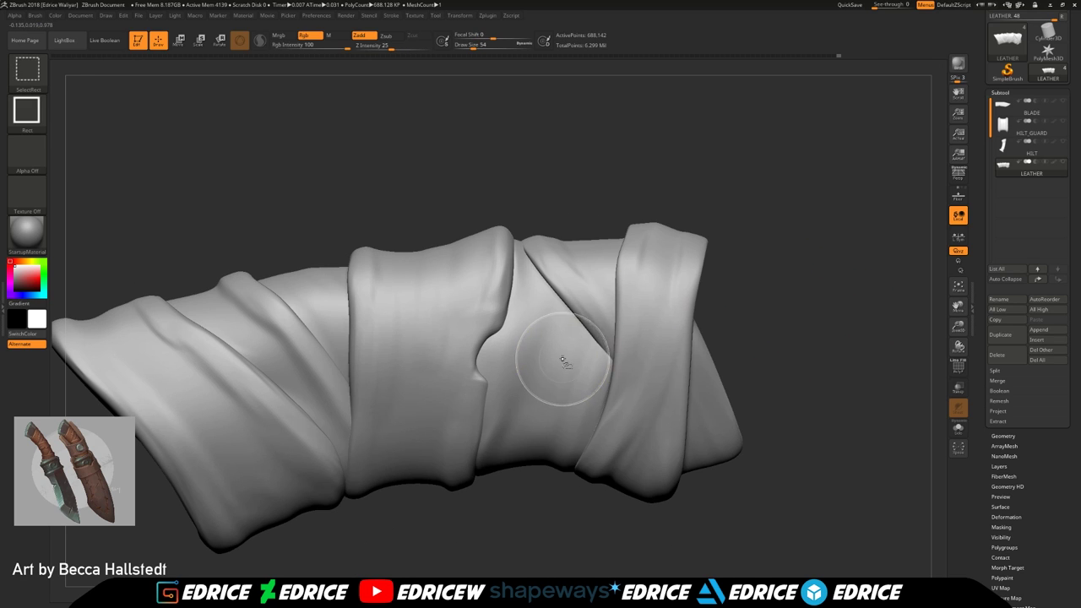
ctrl+shift+click(561, 360)
drag(675, 338, 785, 329)
drag(672, 345, 692, 355)
ctrl+shift+click(760, 338)
Isolate the notched middle strip and flatten its end faces and rims with hPolish at draw size 54
drag(811, 473, 836, 468)
ctrl+shift+click(482, 363)
drag(743, 346, 667, 346)
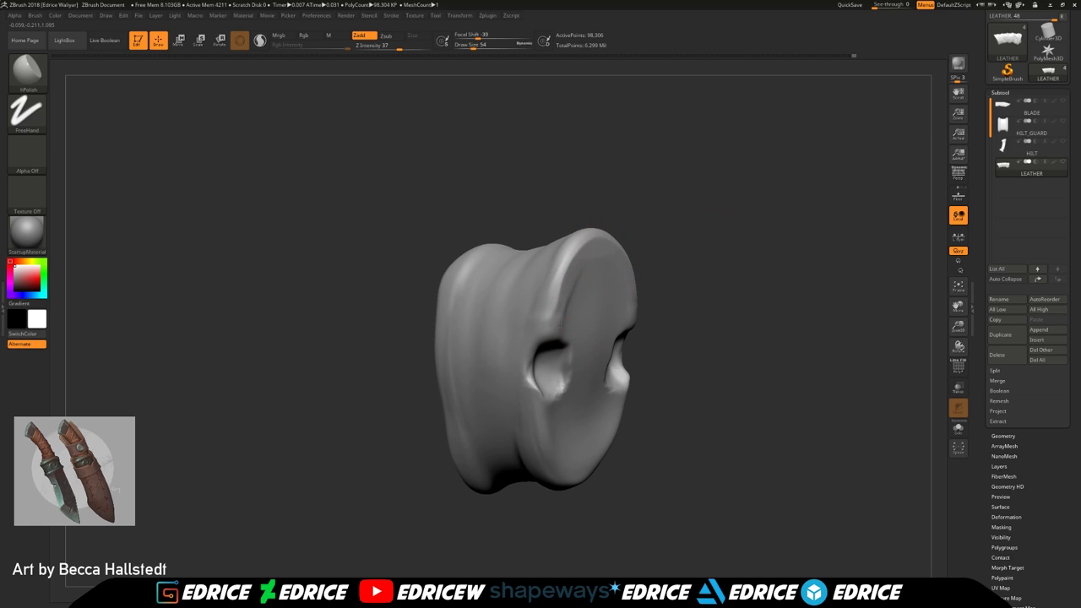
drag(735, 380, 684, 359)
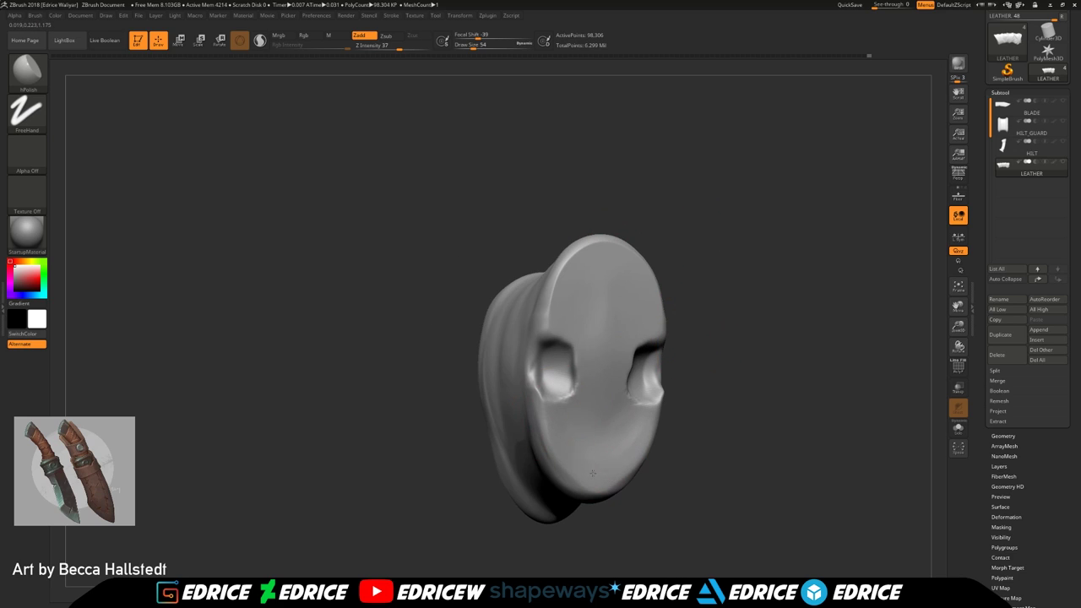
mouse_move(682, 347)
mouse_down()
mouse_move(748, 304)
mouse_move(781, 308)
mouse_up()
drag(614, 317, 602, 319)
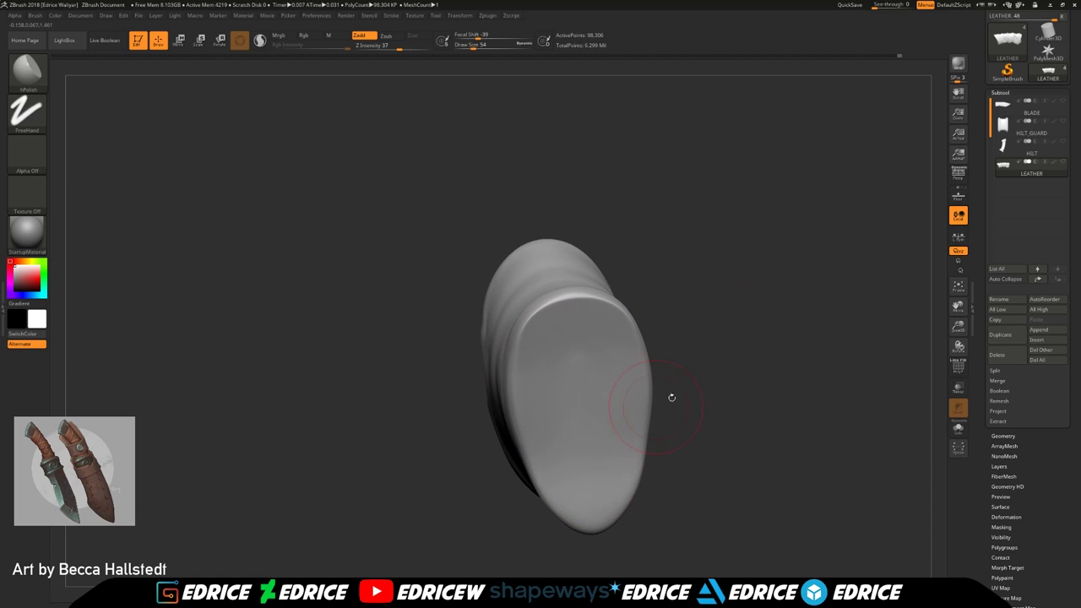
Flatten the end face and rim of the isolated leather strap with hPolish strokes
drag(701, 418, 669, 409)
drag(595, 508, 637, 452)
drag(713, 460, 663, 439)
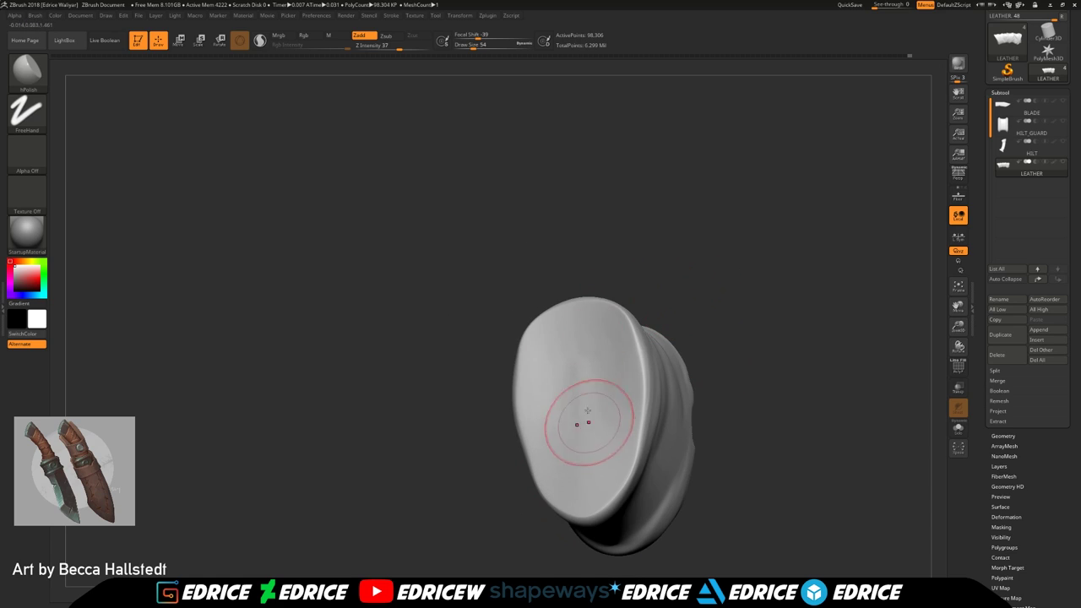
drag(719, 284, 772, 291)
drag(570, 329, 591, 359)
drag(669, 287, 728, 291)
drag(570, 337, 614, 437)
drag(691, 443, 648, 451)
right_drag(654, 460, 608, 340)
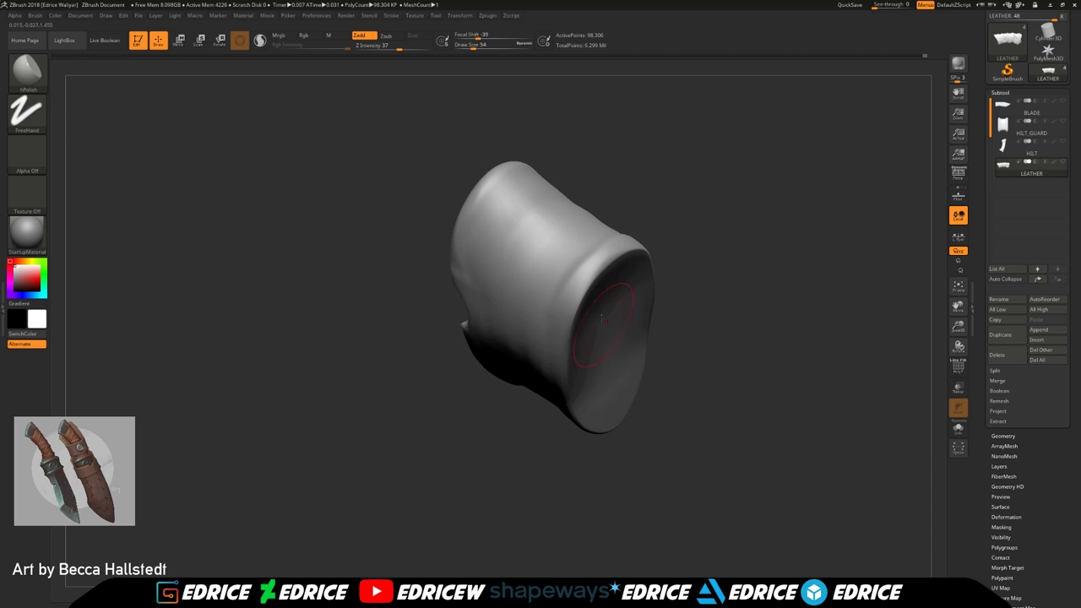
Polish the raised rim and outer folds around the sides of the isolated strap
right_drag(572, 296, 619, 245)
right_drag(699, 226, 642, 275)
drag(608, 282, 624, 295)
mouse_move(624, 295)
right_down()
mouse_move(518, 214)
mouse_move(588, 157)
right_up()
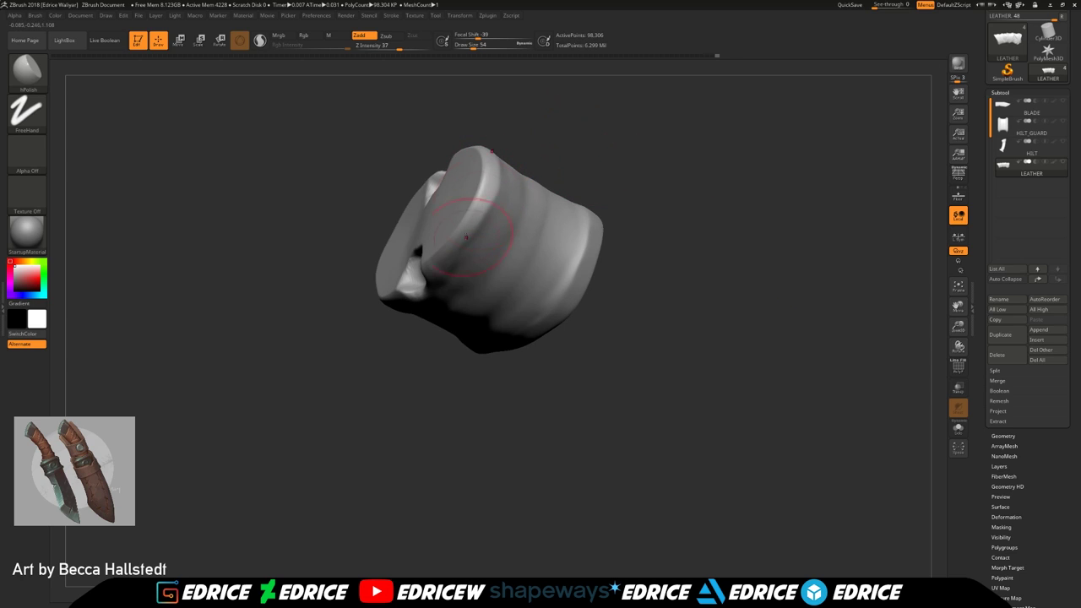
right_drag(468, 232, 538, 153)
right_drag(456, 250, 542, 153)
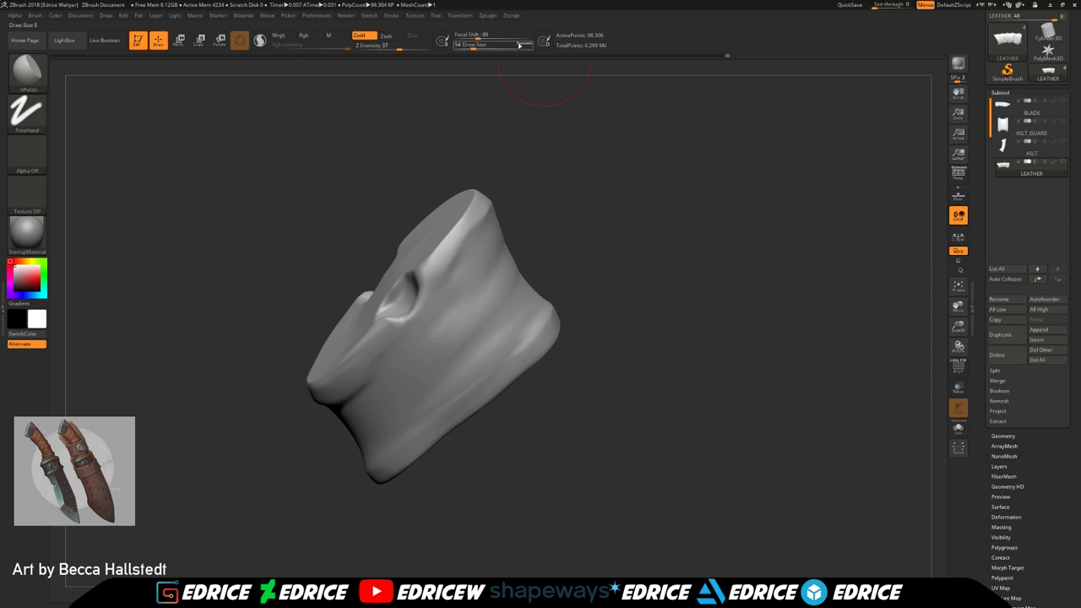
Reduce the draw size to 20 and polish the edges around the hollow notch in the strap's end face
drag(519, 46, 470, 45)
ctrl+right_drag(882, 278, 906, 340)
right_drag(558, 182, 618, 241)
drag(475, 46, 466, 45)
right_drag(555, 157, 563, 168)
mouse_move(404, 302)
mouse_down()
mouse_move(432, 318)
mouse_move(424, 377)
mouse_up()
right_drag(557, 181, 532, 114)
mouse_move(390, 363)
mouse_down()
mouse_move(403, 391)
mouse_move(422, 387)
mouse_up()
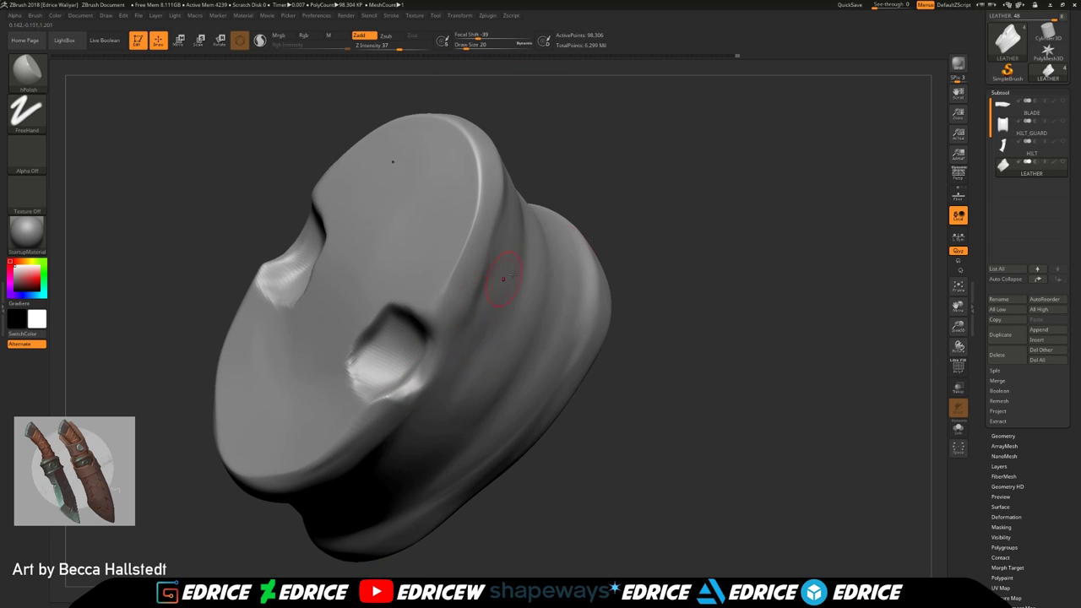
Polish the end face and rim above and between the strap's two hollow notches
right_drag(475, 290, 530, 216)
drag(439, 224, 459, 268)
right_drag(601, 205, 548, 139)
drag(441, 283, 424, 290)
mouse_move(506, 279)
right_down()
mouse_move(505, 338)
mouse_move(523, 372)
right_up()
drag(440, 206, 394, 238)
mouse_move(485, 308)
right_down()
mouse_move(460, 241)
mouse_move(523, 190)
right_up()
Show all the leather, isolate another strap, and begin polishing its surface with draw size 37
ctrl+shift+click(605, 169)
mouse_move(605, 169)
right_down()
mouse_move(800, 316)
mouse_move(975, 330)
mouse_move(794, 405)
mouse_move(938, 336)
right_up()
alt+right_drag(299, 302, 456, 326)
ctrl+shift+click(499, 239)
right_drag(499, 239, 508, 126)
click(471, 47)
right_drag(493, 207, 463, 239)
drag(463, 239, 453, 212)
Flatten the folds across the sides of the newly isolated strap with hPolish
right_drag(709, 245, 652, 249)
drag(452, 292, 468, 325)
drag(609, 354, 544, 392)
right_drag(672, 262, 728, 260)
mouse_move(476, 217)
mouse_down()
mouse_move(470, 207)
mouse_move(413, 292)
mouse_up()
right_drag(705, 235, 650, 234)
drag(516, 233, 564, 307)
Polish the long raised ridge and the broad face beside it down to the strap's rounded corner
right_drag(641, 291, 582, 287)
drag(560, 253, 579, 342)
right_drag(726, 266, 663, 262)
drag(608, 308, 646, 238)
right_drag(688, 211, 650, 215)
drag(641, 241, 603, 356)
drag(671, 230, 586, 323)
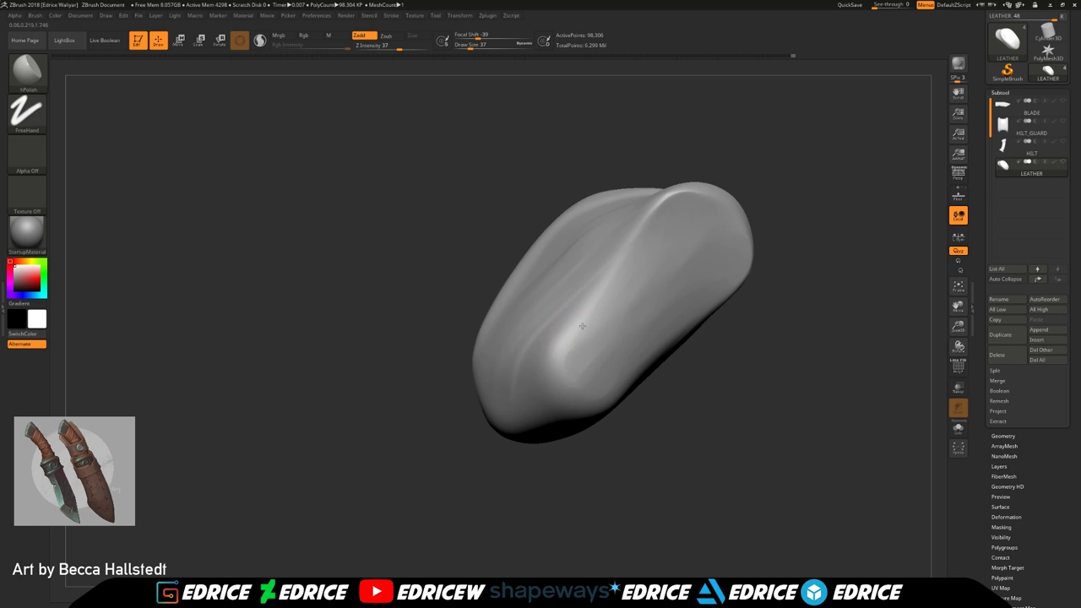
drag(581, 381, 669, 270)
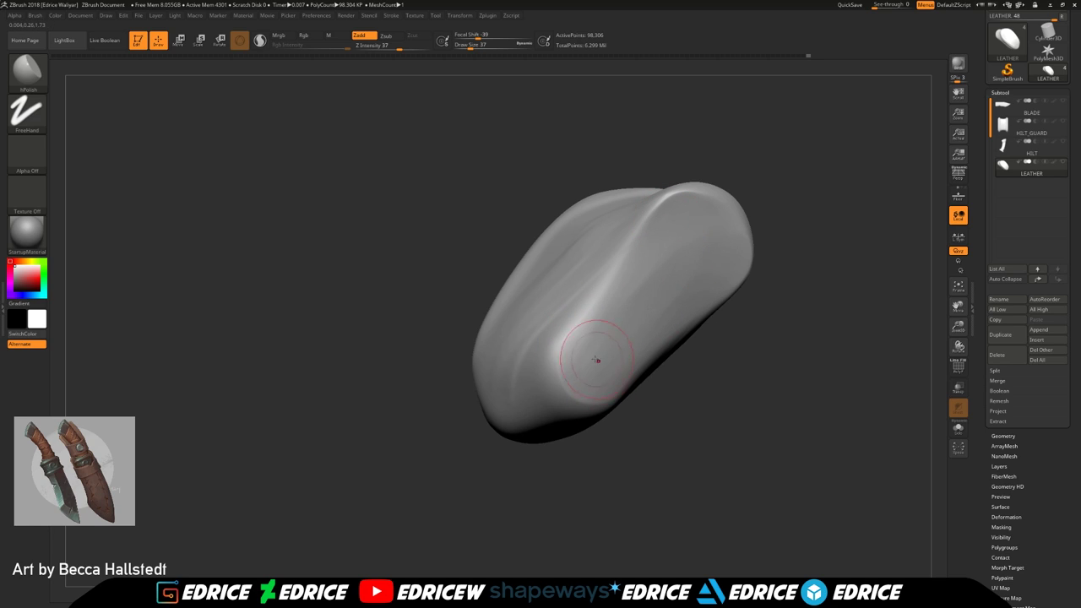
Restore undone strokes and polish the rim and rounded corners of the isolated strap
key(ctrl+shift+z)
key(ctrl+shift+z)
key(ctrl+shift+z)
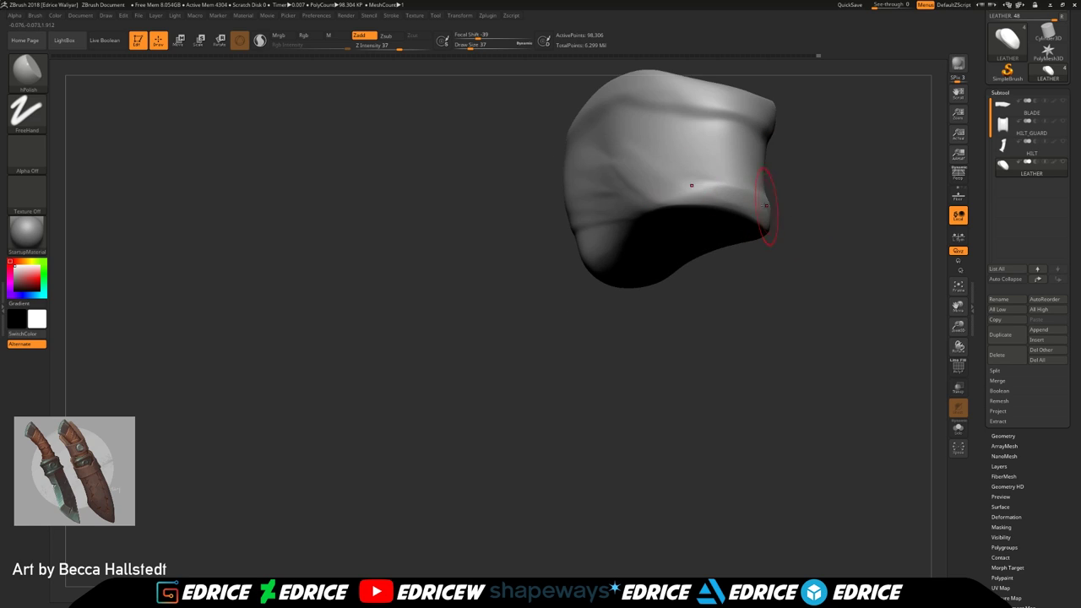
drag(665, 206, 735, 184)
drag(575, 359, 606, 252)
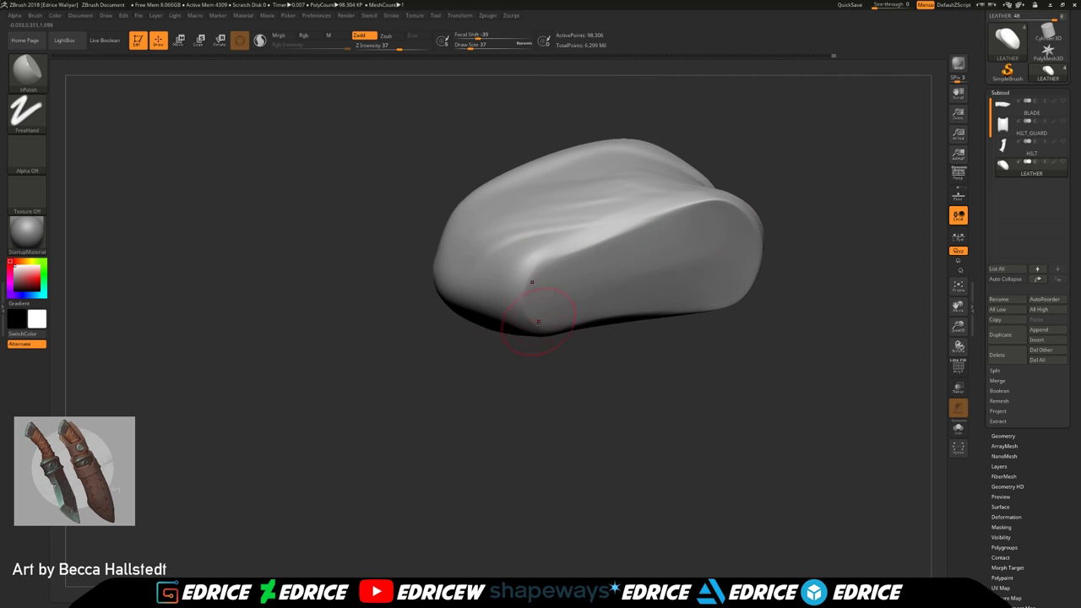
key(ctrl+shift+z)
key(ctrl+shift+z)
key(ctrl+shift+z)
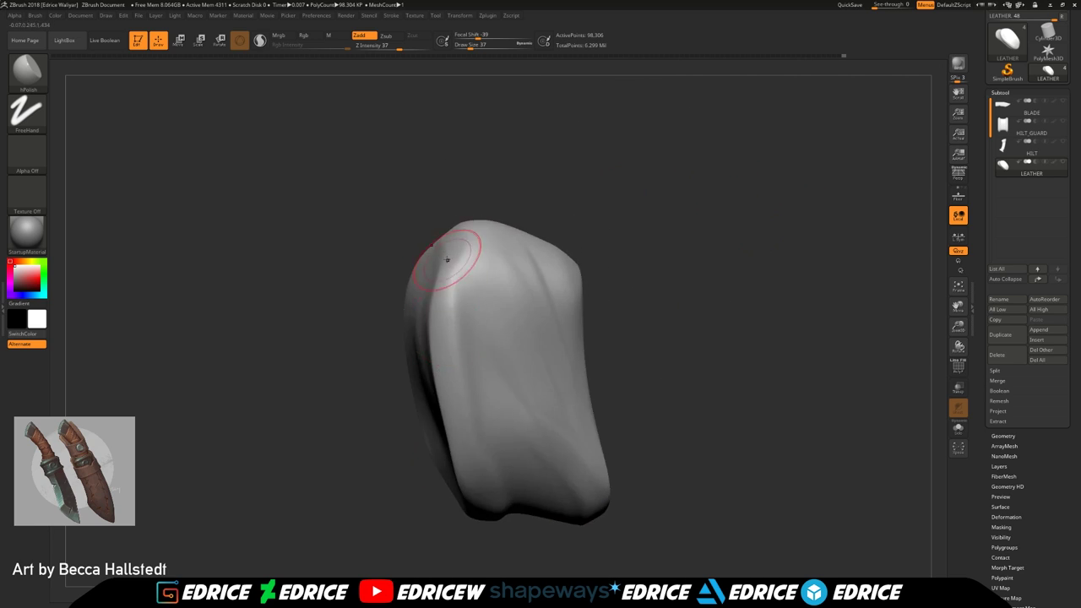
key(ctrl+shift+z)
key(ctrl+shift+z)
Show and frame the entire leather wrap, and polish the open end face of its end strap
ctrl+shift+click(568, 277)
drag(568, 277, 783, 236)
key(f)
mouse_move(851, 469)
mouse_down()
mouse_move(856, 395)
mouse_move(913, 350)
mouse_move(936, 300)
mouse_move(796, 313)
mouse_move(617, 272)
mouse_move(671, 286)
mouse_up()
drag(563, 432, 585, 457)
drag(708, 364, 770, 368)
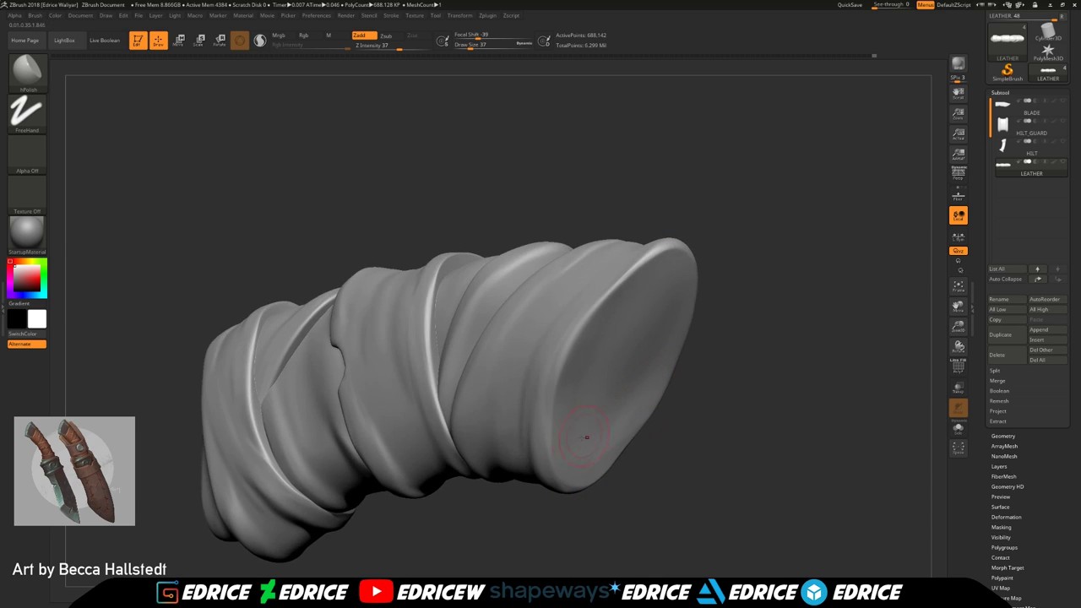
drag(722, 266, 739, 322)
mouse_move(720, 249)
mouse_down()
mouse_move(723, 290)
mouse_move(672, 263)
mouse_up()
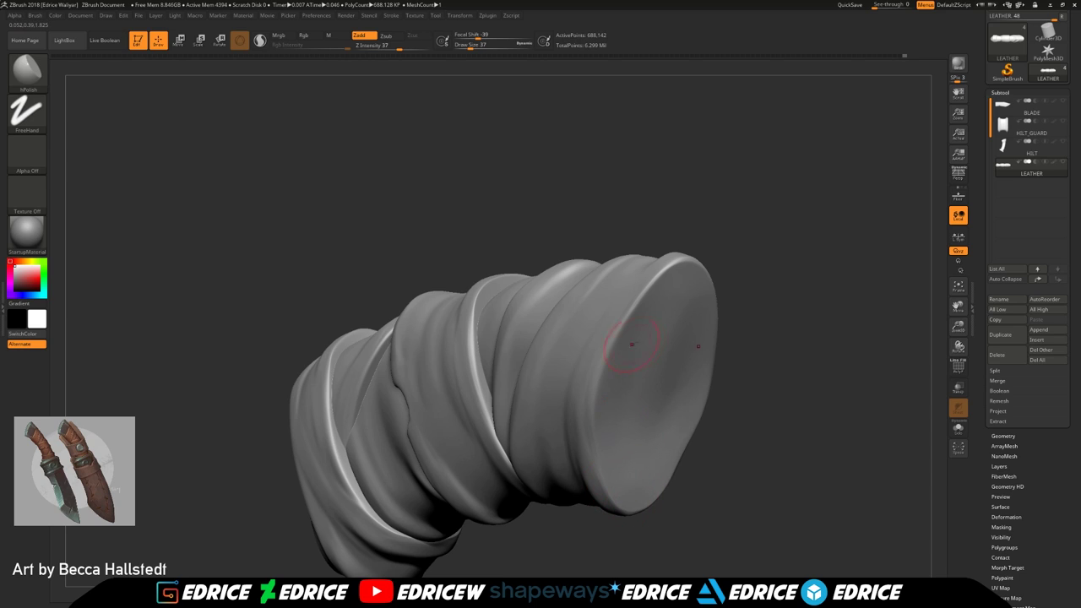
drag(743, 325, 642, 269)
Isolate the end strap and smooth its oval end face and inner rim with hPolish
ctrl+shift+click(662, 304)
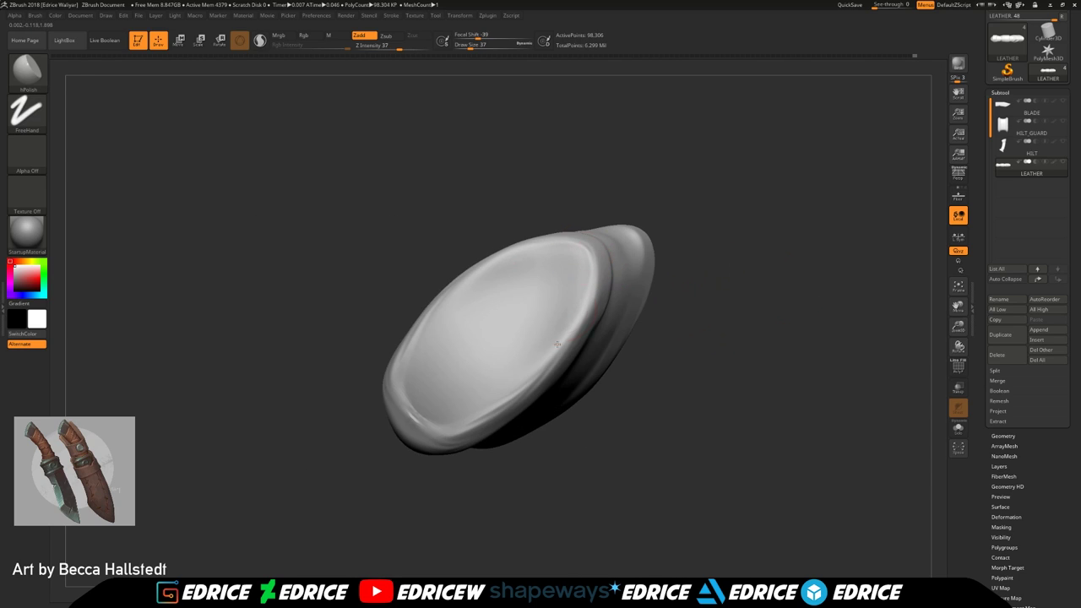
mouse_move(510, 396)
mouse_down()
mouse_move(581, 326)
mouse_move(574, 272)
mouse_up()
drag(676, 278, 743, 287)
drag(445, 387, 569, 259)
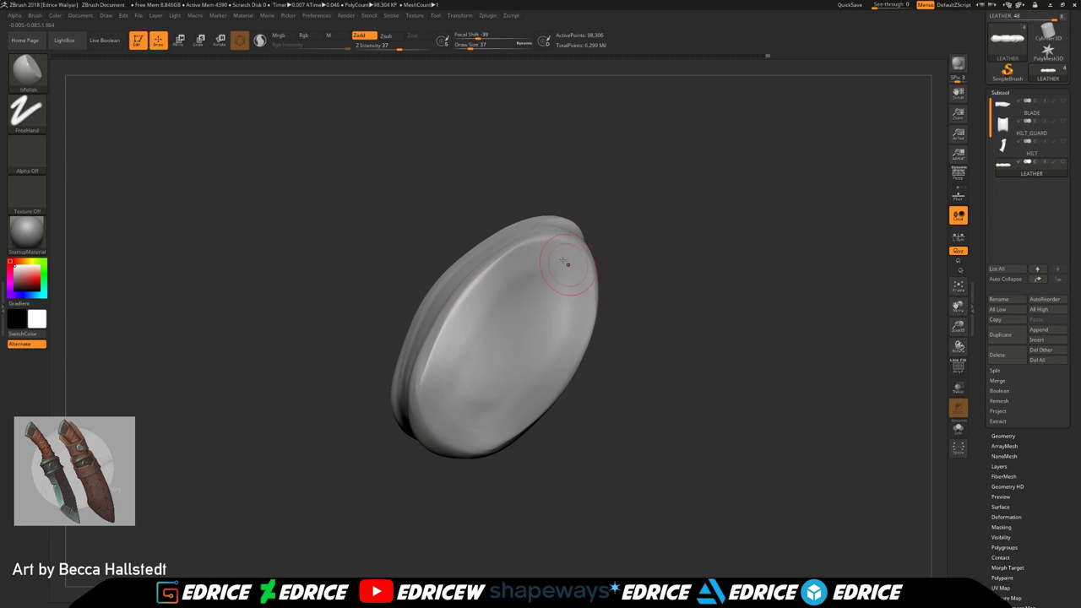
drag(646, 254, 716, 258)
drag(654, 323, 667, 251)
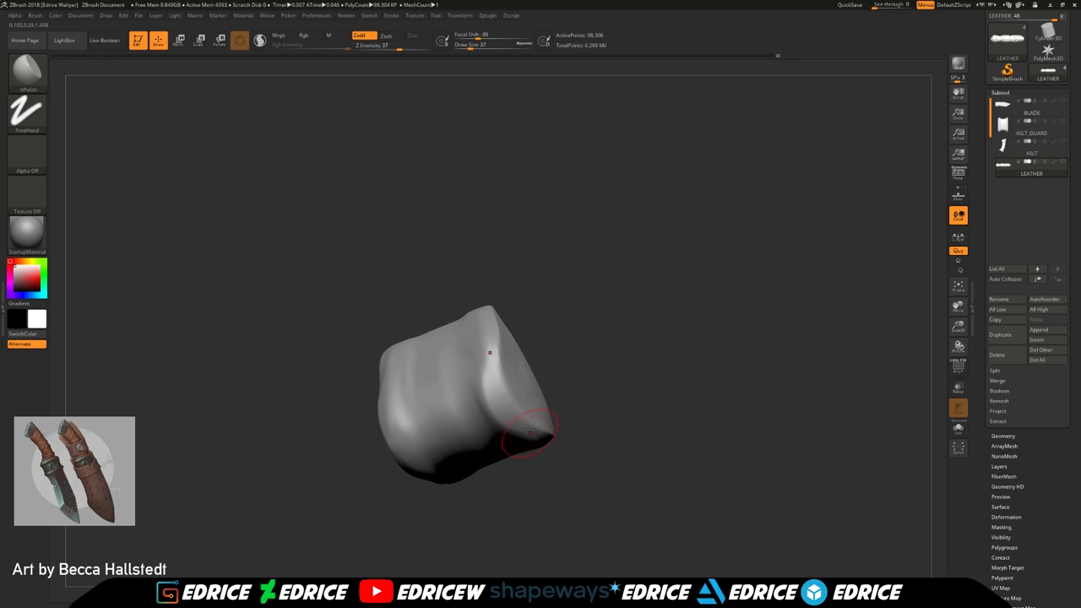
Polish the sharp side rim and outer folds of the isolated end strap
drag(564, 308, 553, 354)
drag(650, 434, 663, 489)
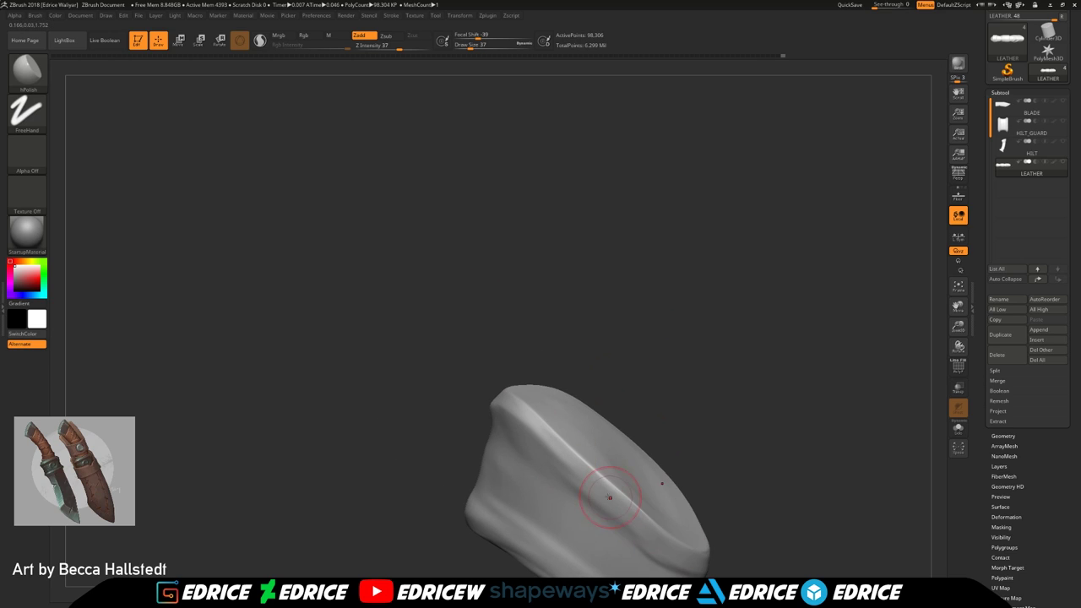
drag(765, 530, 708, 539)
alt+drag(895, 404, 812, 253)
drag(762, 465, 773, 395)
right_drag(788, 511, 715, 470)
drag(772, 528, 793, 504)
drag(861, 494, 895, 540)
mouse_move(929, 314)
alt+mouse_down()
mouse_move(883, 290)
mouse_move(853, 325)
mouse_move(940, 327)
mouse_move(890, 294)
mouse_move(928, 306)
alt+mouse_up()
key(ctrl+shift+z)
Show the full wrap, set the draw size to 22, isolate the notched strap, and polish beside its notch
ctrl+shift+click(896, 353)
click(956, 293)
drag(470, 45, 466, 46)
mouse_move(879, 371)
mouse_down()
mouse_move(896, 357)
mouse_move(873, 363)
mouse_move(889, 355)
mouse_up()
ctrl+shift+click(501, 291)
drag(502, 292, 504, 305)
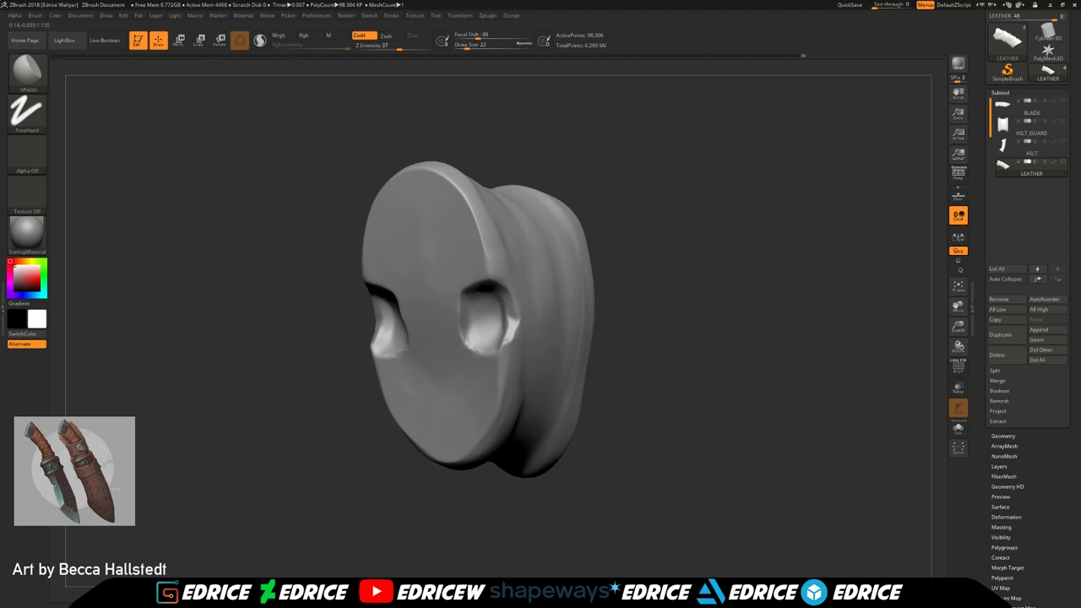
Polish the lower edge of the hollow notch and the adjacent side rim of the strap
drag(666, 256, 634, 258)
drag(501, 346, 501, 368)
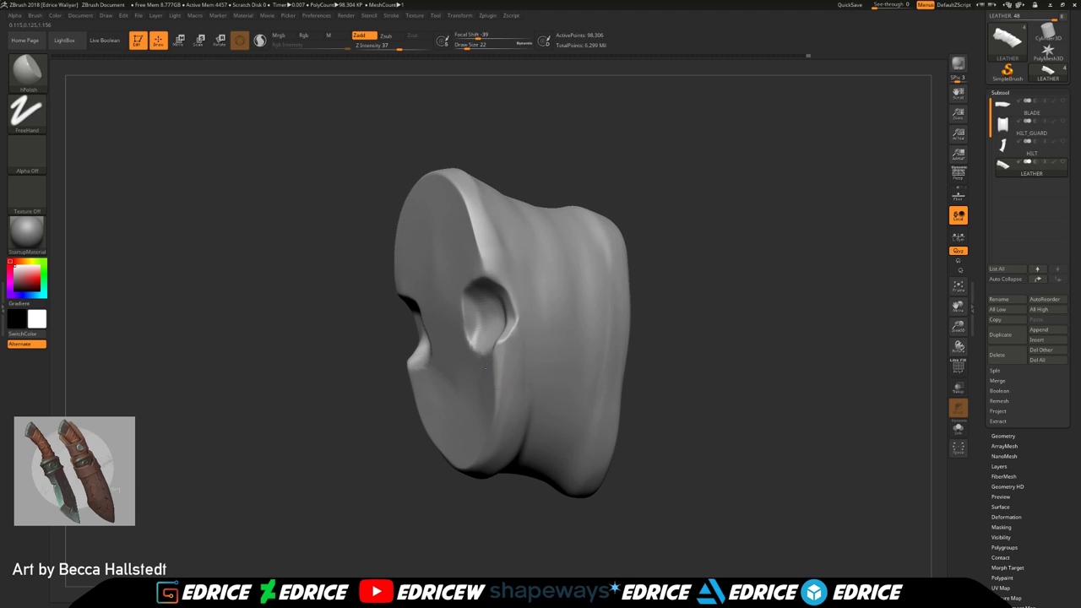
drag(645, 314, 680, 331)
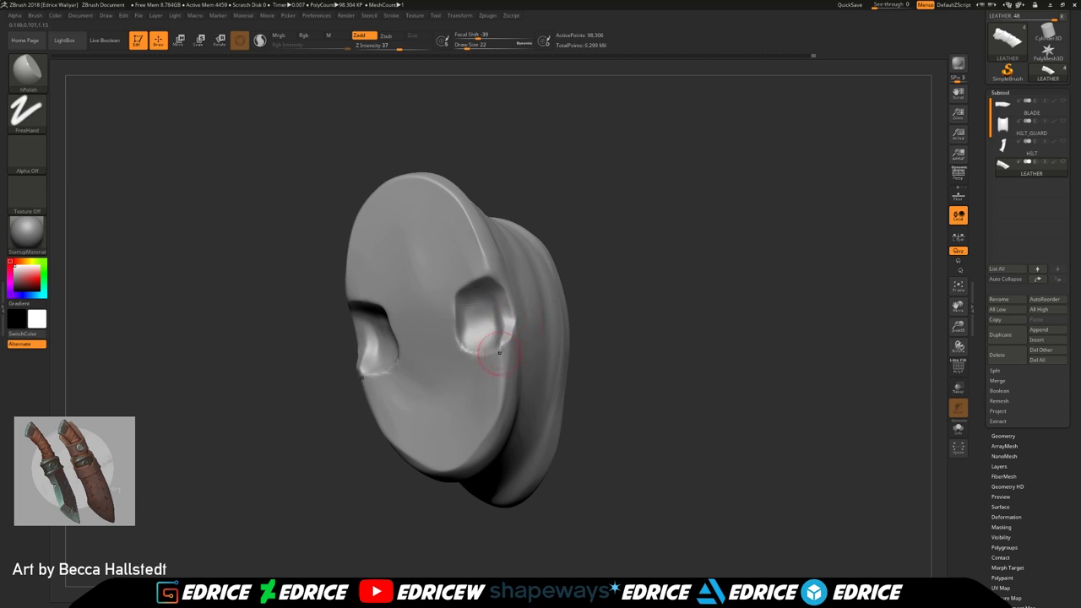
key(ctrl+shift+z)
mouse_move(673, 314)
mouse_down()
mouse_move(685, 258)
mouse_move(675, 221)
mouse_up()
drag(743, 403, 666, 414)
drag(649, 448, 663, 407)
drag(785, 376, 726, 368)
Show all leather straps together with the blade, hilt guard and hilt, and frame the wrapped handle from the side
ctrl+shift+click(854, 359)
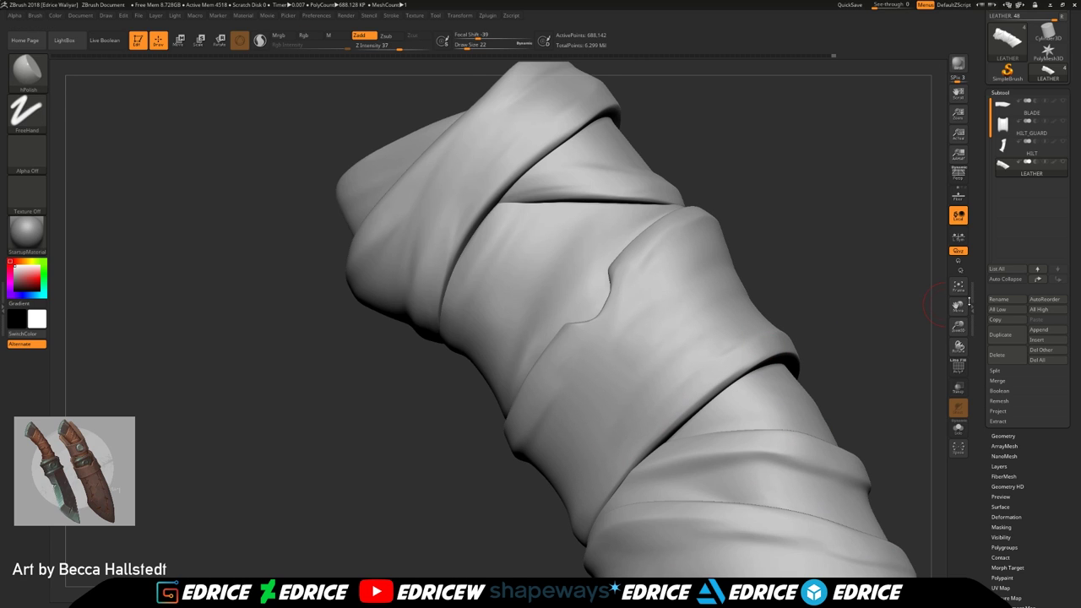
click(958, 288)
shift+drag(921, 338, 794, 359)
click(1063, 162)
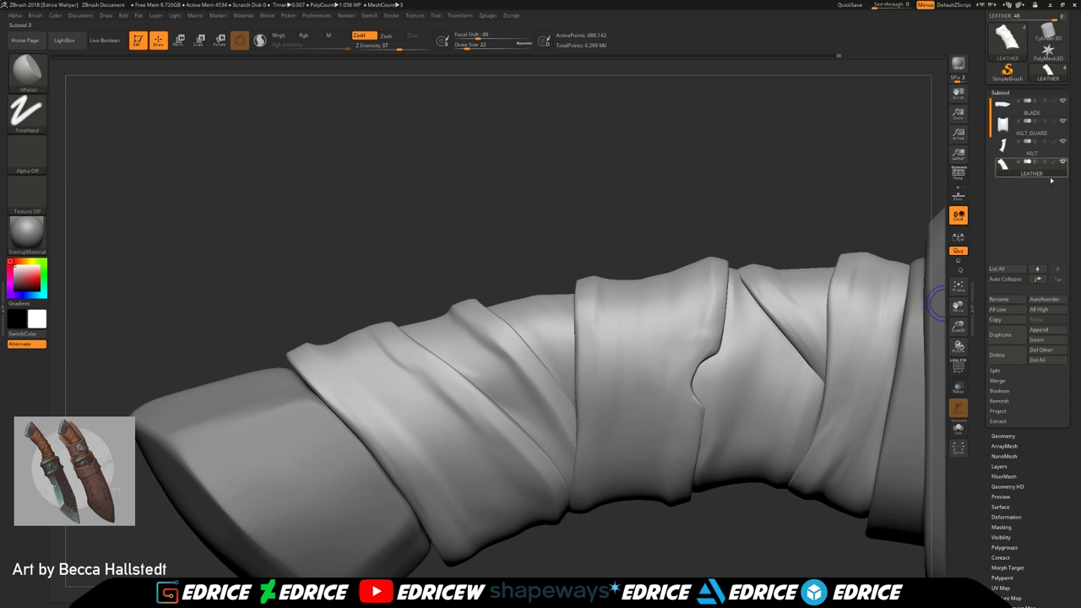
drag(959, 330, 954, 274)
drag(959, 327, 958, 348)
drag(958, 307, 846, 334)
Subdivide the LEATHER subtool once and choose the Move Topological brush
key(ctrl)
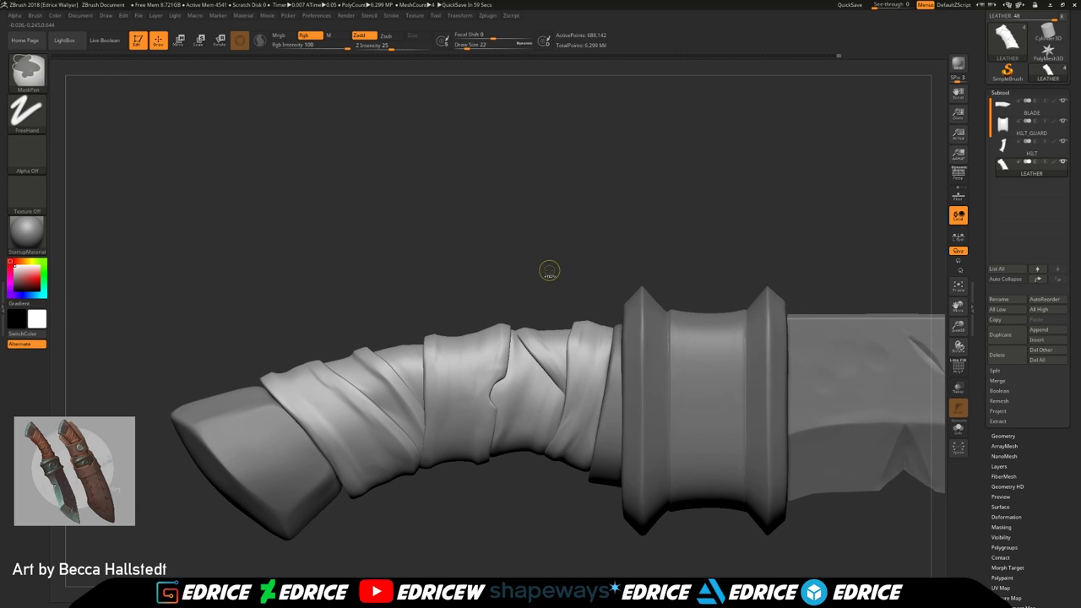
key(ctrl+d)
drag(958, 326, 959, 384)
key(b)
key(m)
key(t)
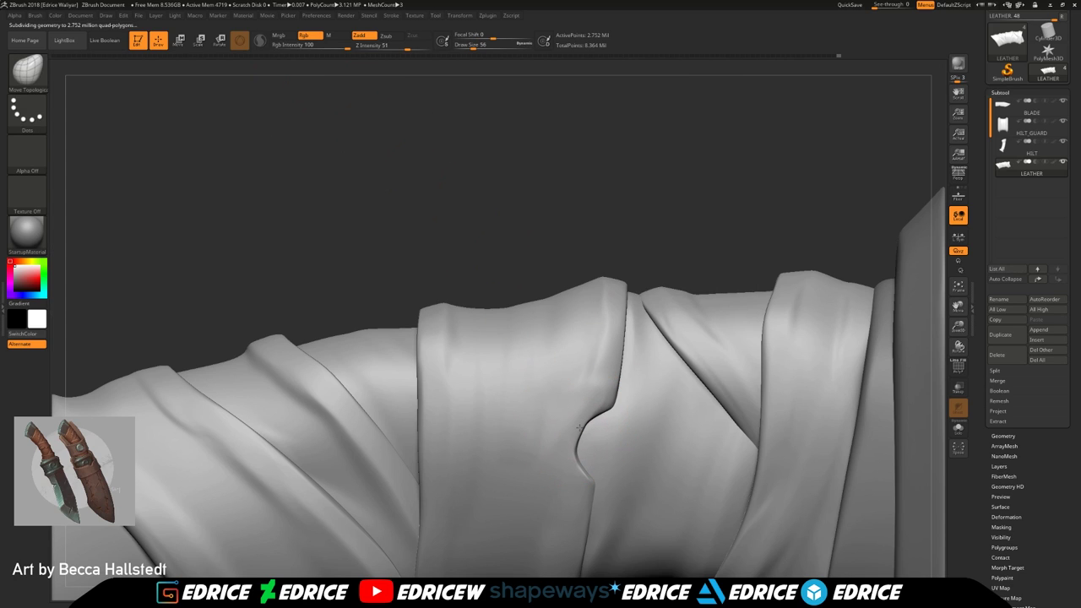
Adjust the torn edge and neighbouring strap shapes with Move Topological, using draw sizes 33 and 62
click(469, 46)
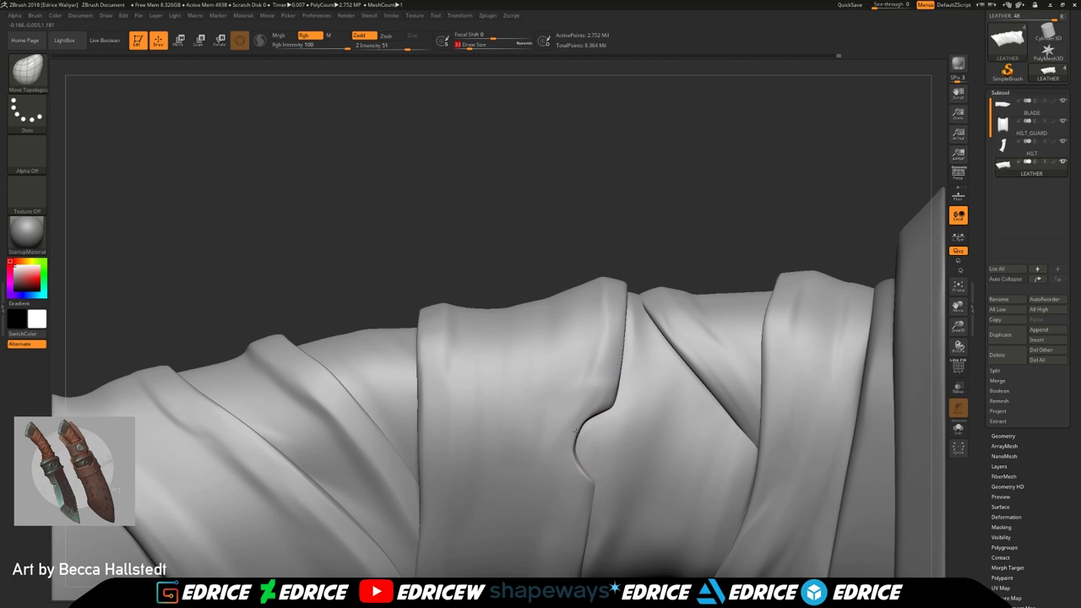
mouse_move(775, 212)
mouse_down()
mouse_move(776, 245)
mouse_move(776, 212)
mouse_up()
click(475, 45)
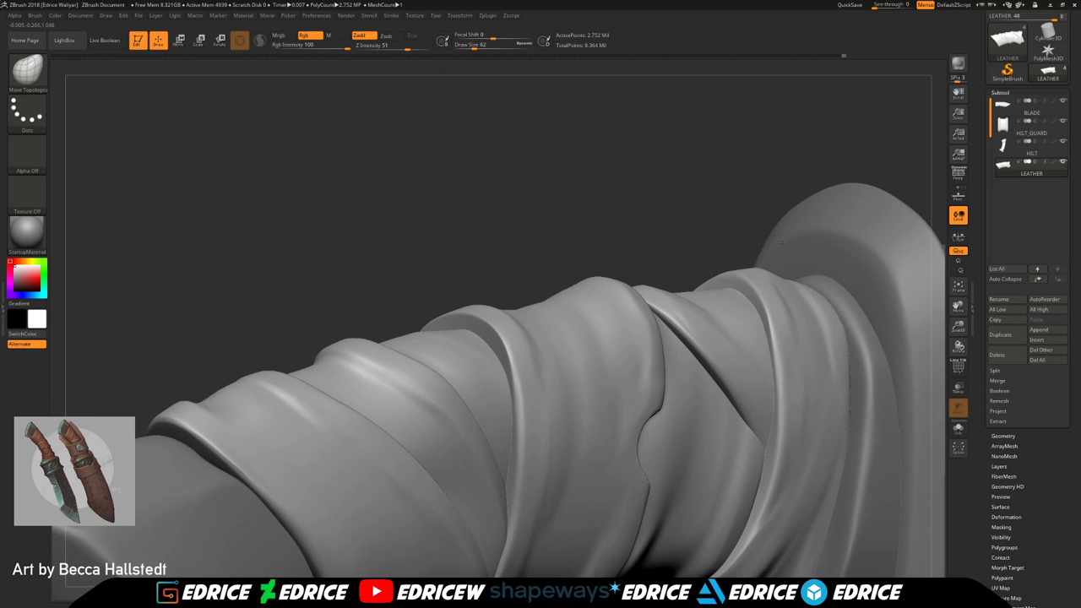
drag(752, 268, 527, 271)
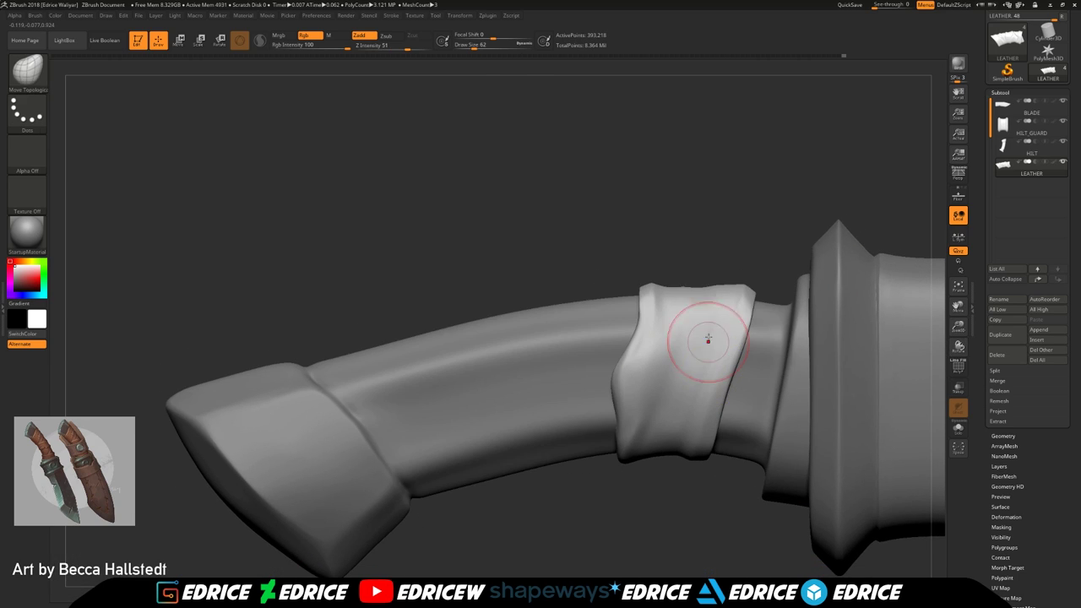
Choose the DamStandard brush and carve and smooth diagonal creases on the isolated strap
key(b)
click(161, 78)
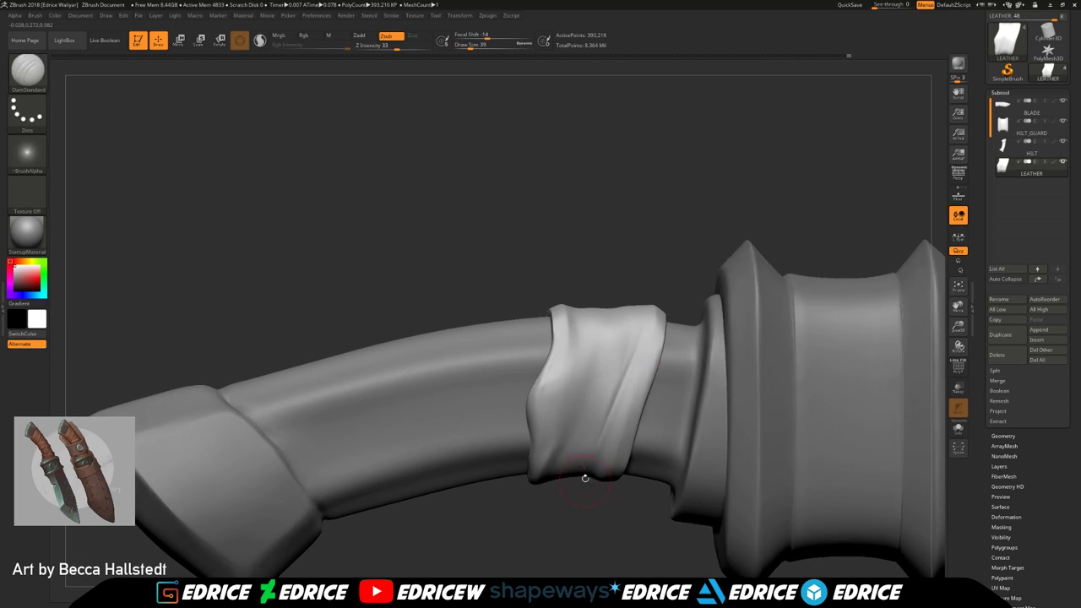
key(shift)
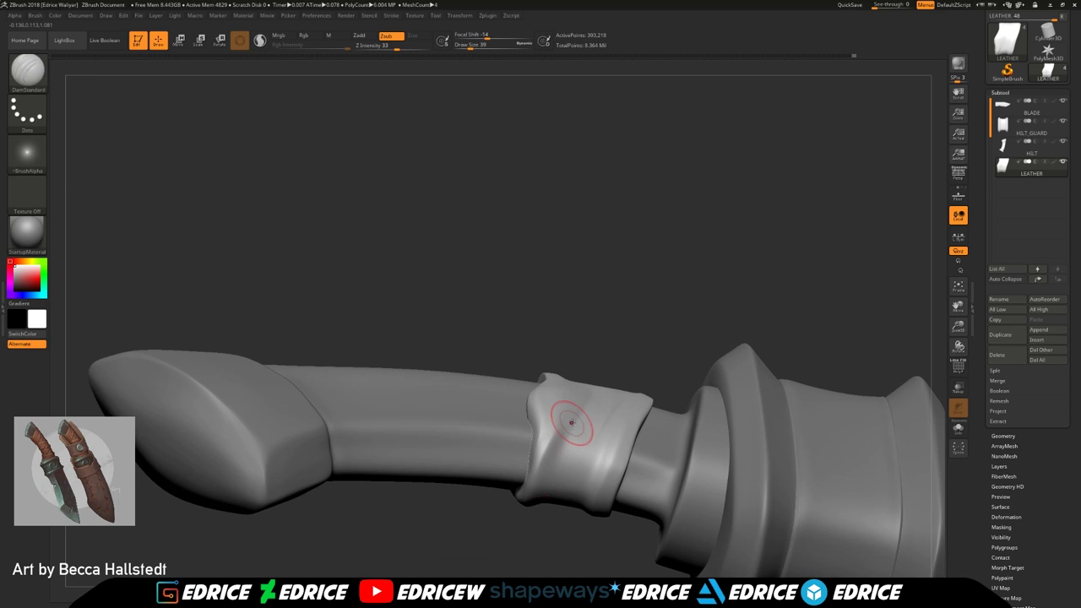
drag(538, 555, 546, 434)
key(shift)
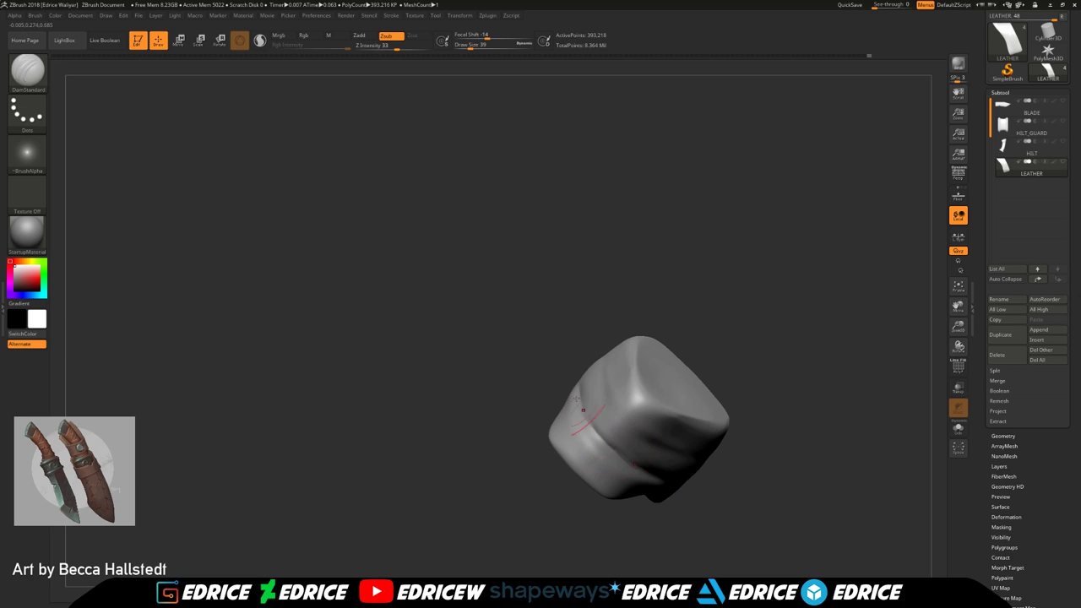
shift+drag(588, 419, 610, 441)
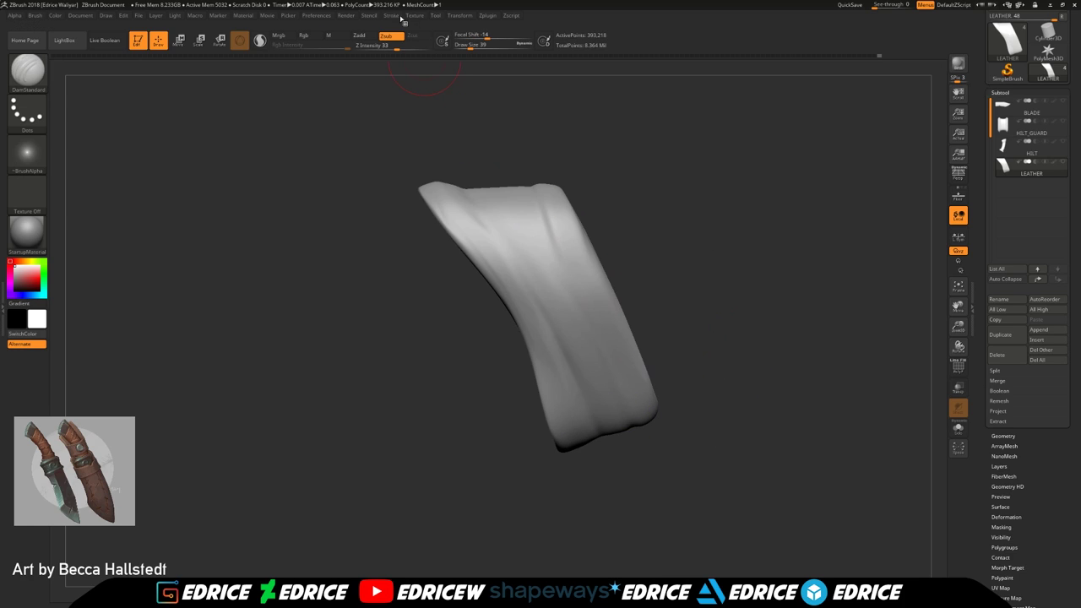
Adjust a DamStandard stroke option and carve fold lines into the remaining leather straps
click(395, 16)
click(419, 153)
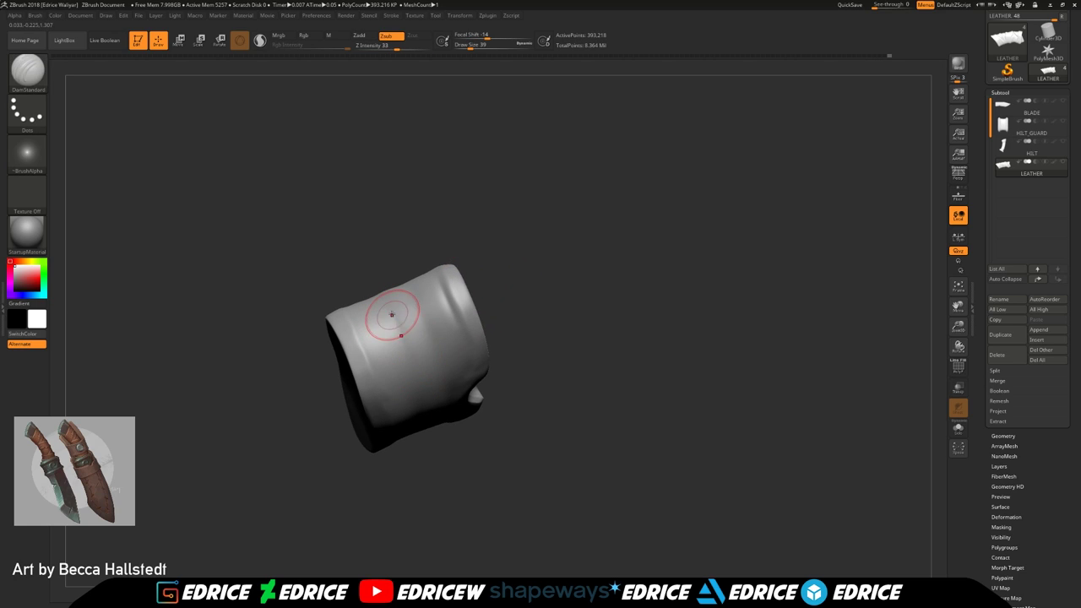
mouse_move(591, 355)
mouse_down()
mouse_move(543, 189)
mouse_move(566, 330)
mouse_move(591, 371)
mouse_up()
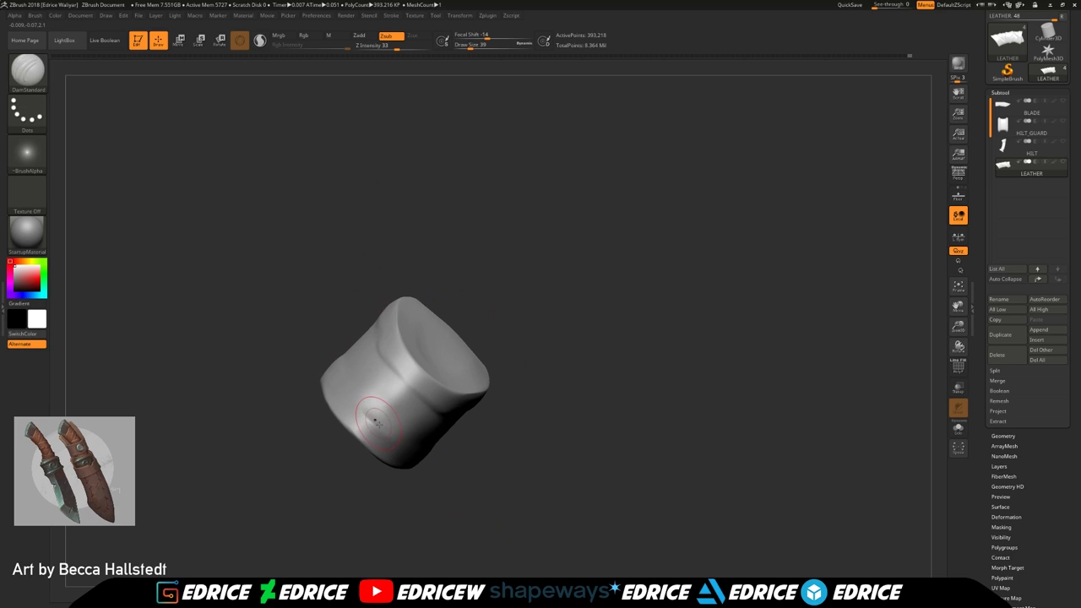
drag(378, 424, 355, 389)
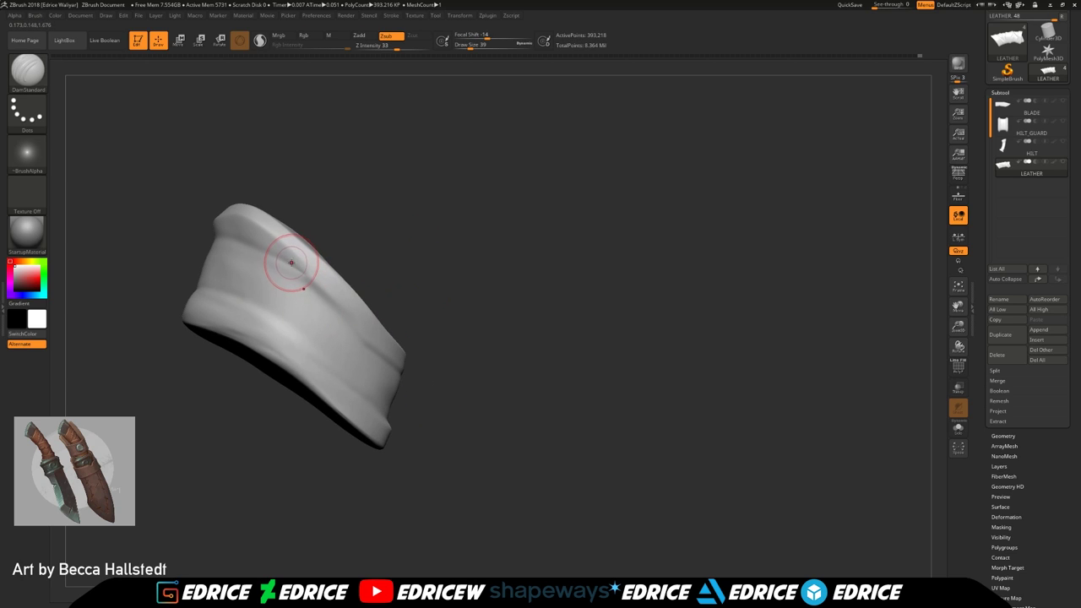
drag(291, 262, 327, 302)
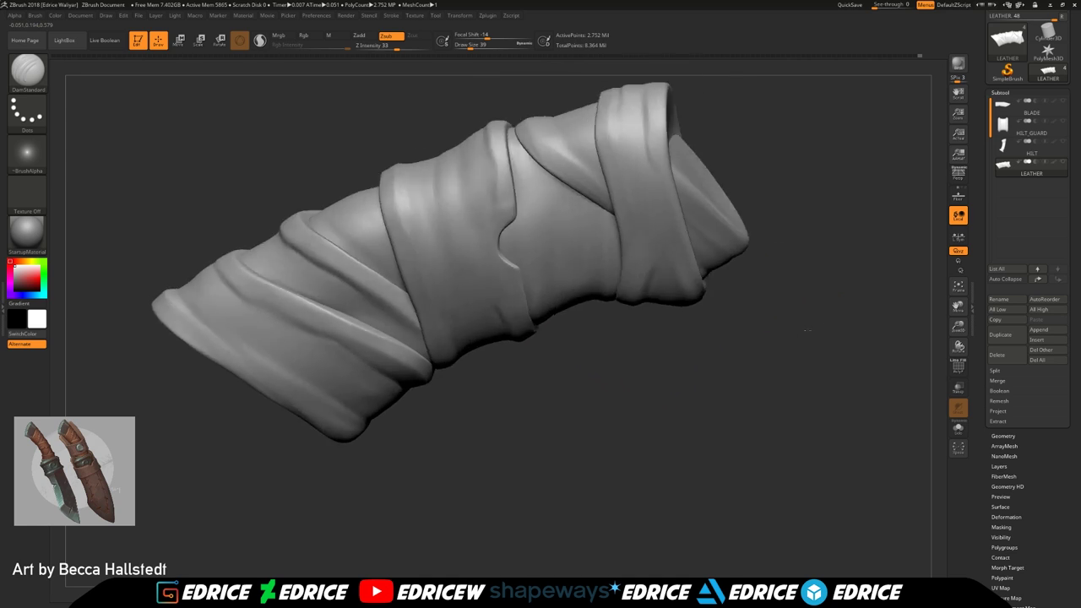
drag(807, 330, 882, 282)
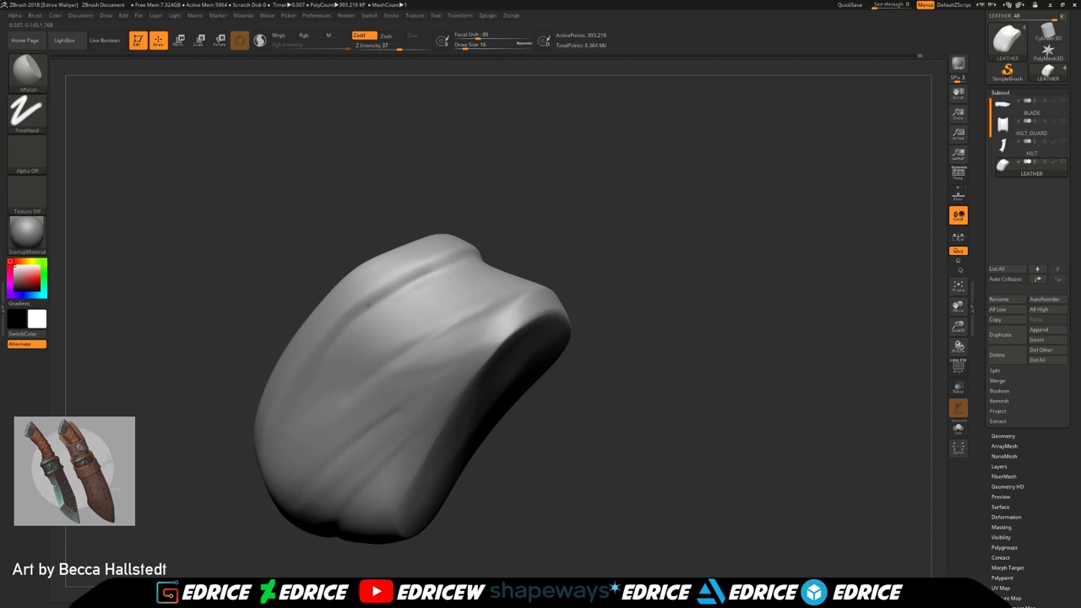
Polish the diagonal folds and rim of the isolated strap with hPolish at draw size 16
key(shift)
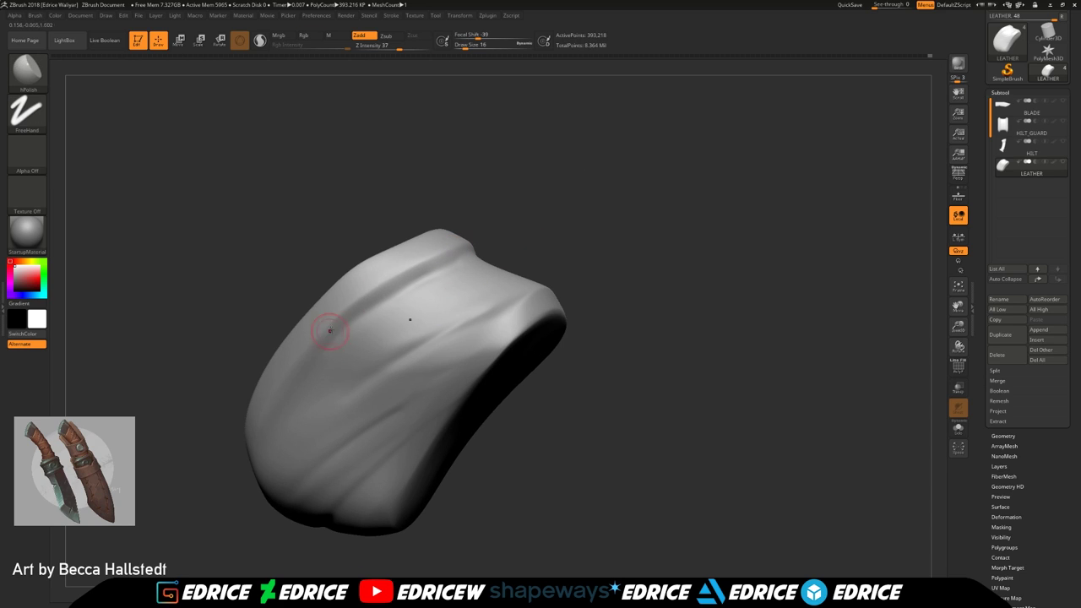
drag(523, 209, 495, 215)
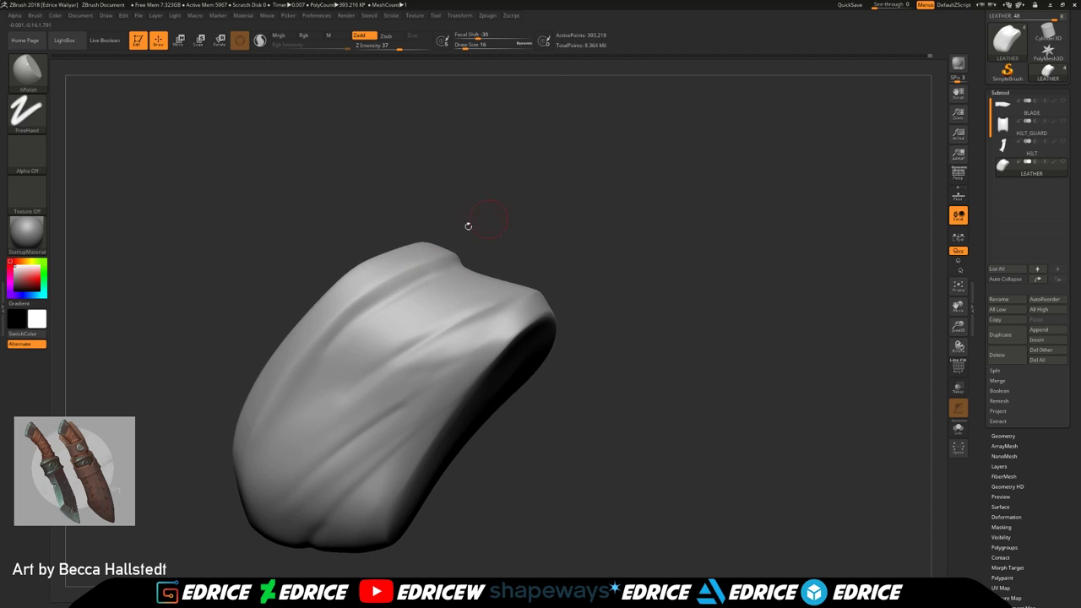
mouse_move(553, 237)
mouse_down()
mouse_move(500, 251)
mouse_move(595, 272)
mouse_up()
drag(498, 336, 537, 357)
drag(594, 340, 563, 342)
drag(650, 350, 613, 316)
Set the hPolish draw size to 29 and flatten the isolated strap's end face
click(468, 45)
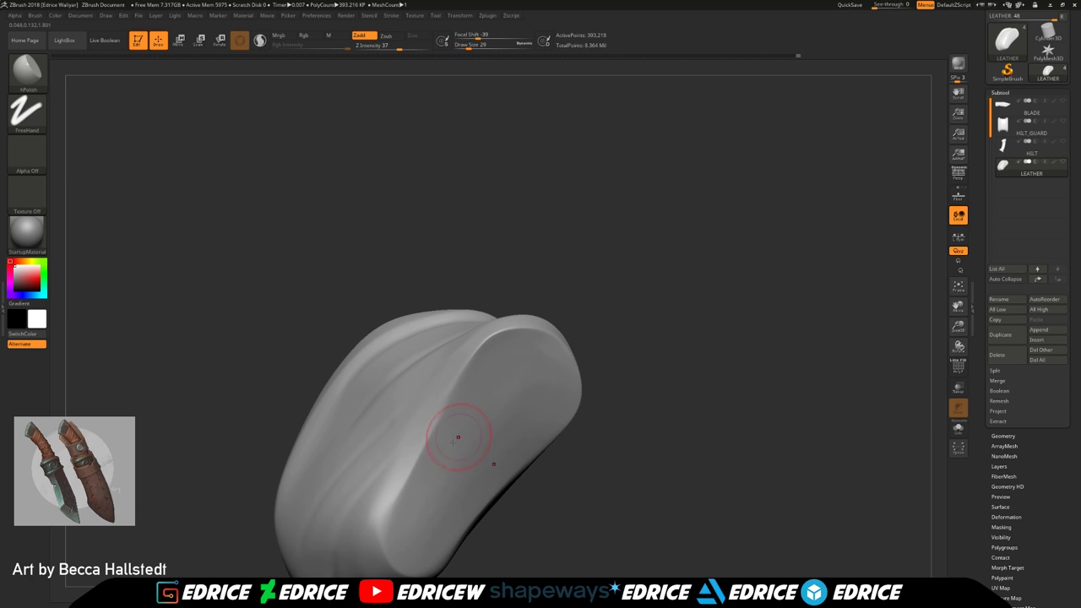
drag(592, 382, 563, 380)
drag(412, 454, 407, 486)
drag(550, 304, 547, 325)
drag(621, 312, 547, 305)
drag(869, 251, 723, 297)
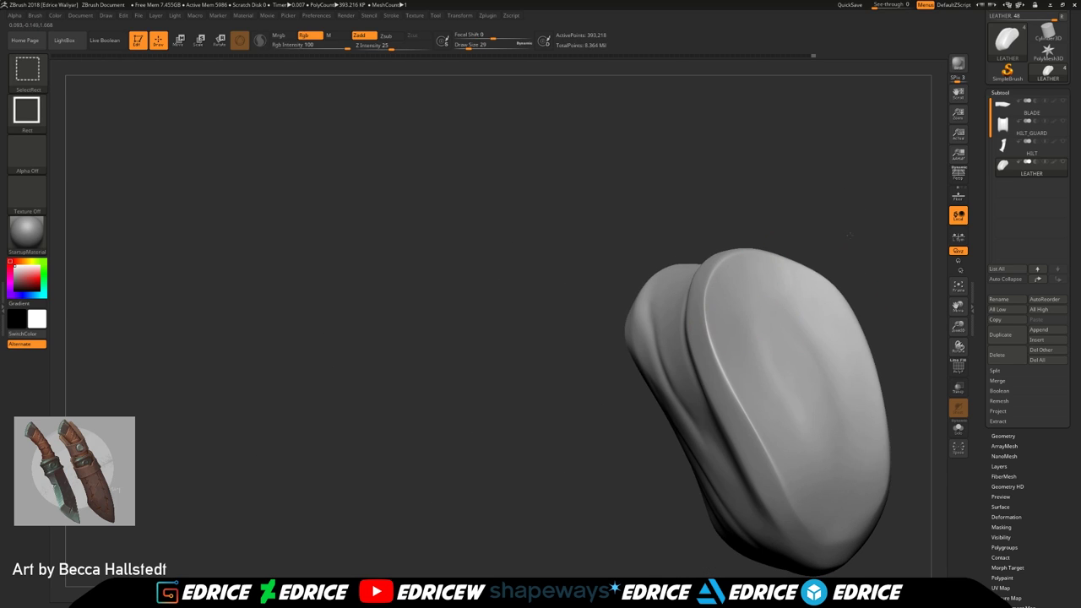
Show all leather straps, isolate the notched strap, and set the hPolish draw size to 18
ctrl+shift+click(834, 219)
mouse_move(912, 245)
alt+mouse_down()
mouse_move(851, 276)
mouse_move(903, 262)
alt+mouse_up()
ctrl+shift+click(582, 338)
mouse_move(831, 249)
mouse_down()
mouse_move(752, 243)
mouse_move(748, 258)
mouse_move(698, 219)
mouse_up()
click(465, 47)
right_drag(643, 224, 568, 235)
Polish the notched strap's end face and the adjoining outer surface with hPolish
drag(587, 395, 621, 325)
drag(795, 316, 750, 296)
right_drag(769, 264, 653, 357)
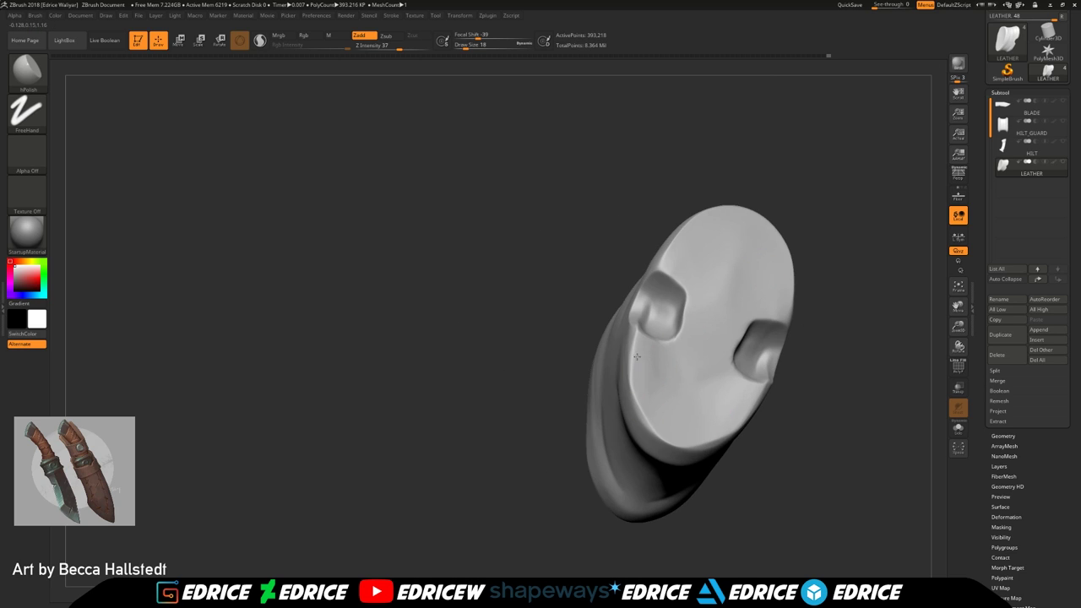
drag(825, 289, 808, 364)
drag(679, 519, 641, 511)
right_drag(900, 419, 870, 427)
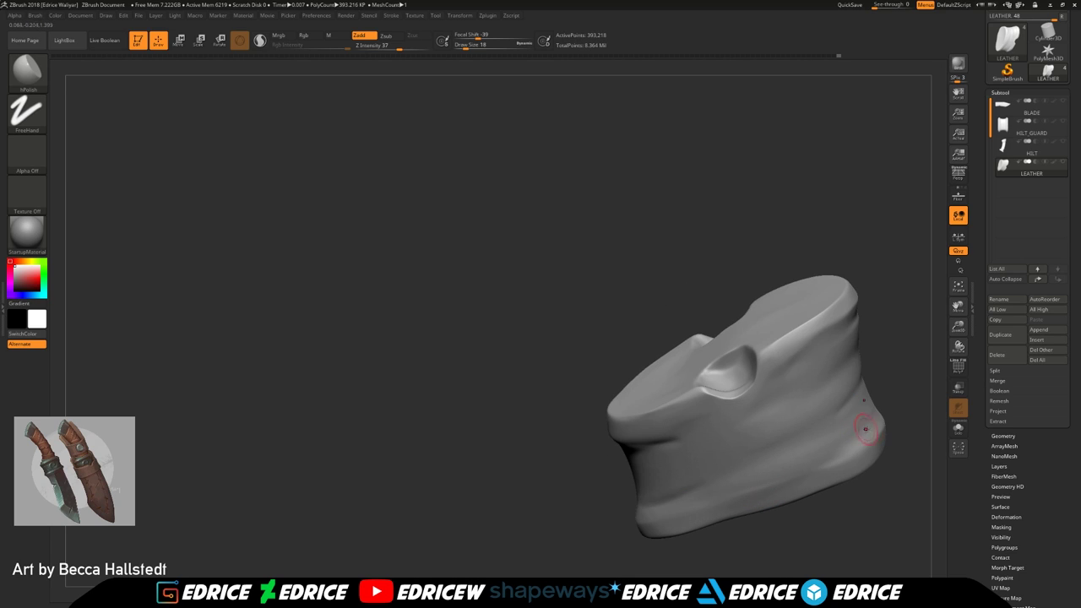
drag(919, 311, 868, 306)
mouse_move(790, 428)
right_down()
mouse_move(748, 446)
mouse_move(795, 450)
right_up()
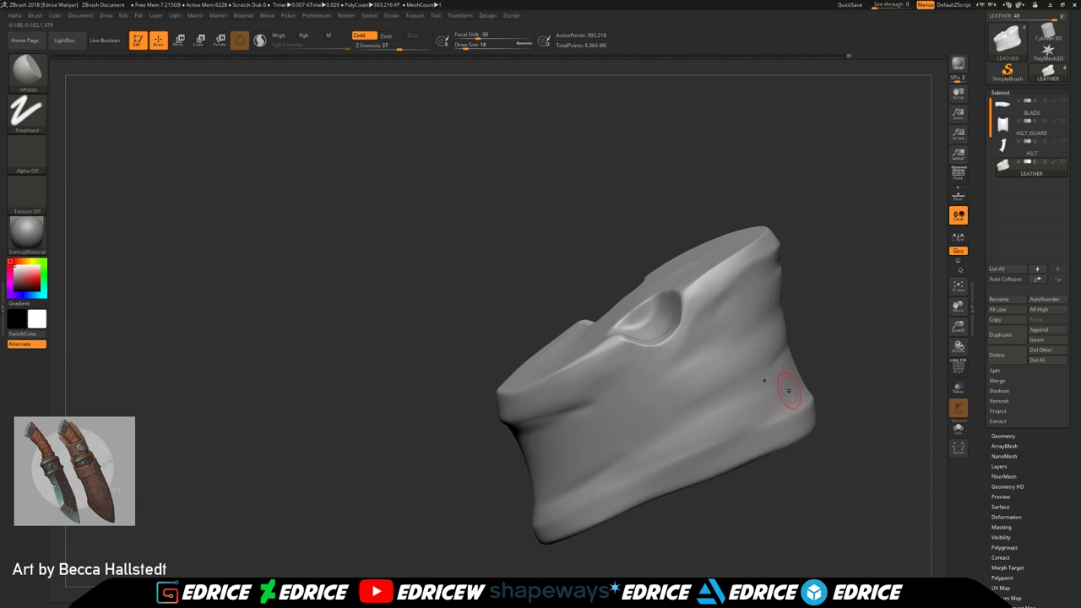
Polish the broad folds along the notched strap's side and the edges bordering them
drag(847, 300, 833, 248)
drag(714, 304, 716, 310)
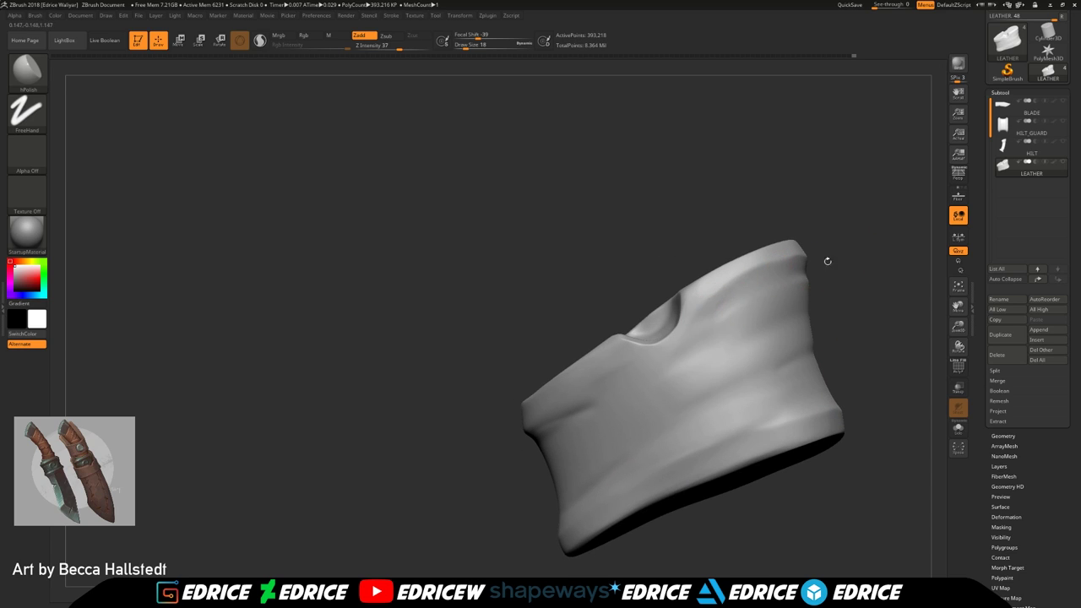
drag(873, 314, 815, 269)
drag(872, 230, 864, 283)
drag(796, 259, 722, 280)
drag(845, 230, 851, 260)
right_drag(787, 251, 837, 248)
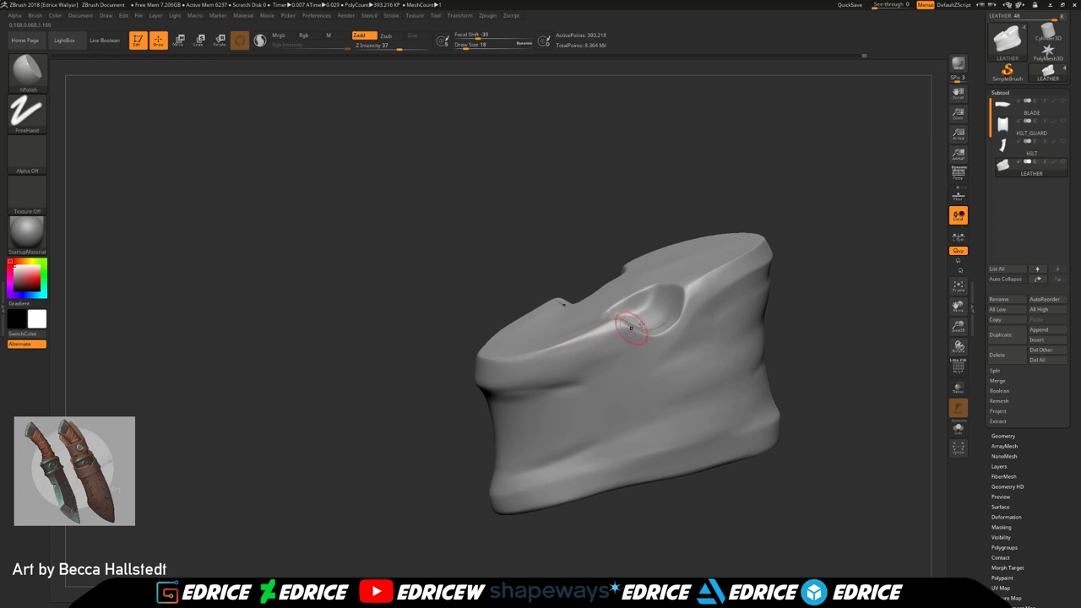
Polish the rim of the notched strap around its two cutouts
drag(850, 266, 845, 317)
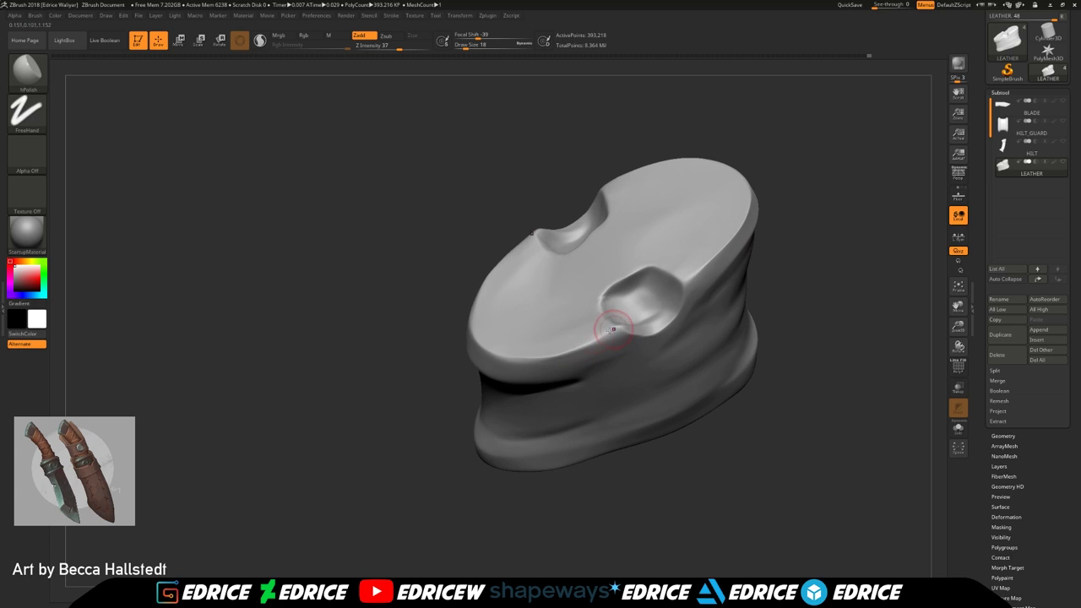
click(883, 282)
drag(883, 282, 874, 211)
click(919, 244)
mouse_move(773, 283)
mouse_down()
mouse_move(730, 244)
mouse_move(775, 274)
mouse_up()
mouse_move(460, 320)
mouse_down()
mouse_move(448, 301)
mouse_move(457, 314)
mouse_up()
Polish the back of the notched strap and the edge around its hollow end
mouse_move(785, 228)
mouse_down()
mouse_move(772, 202)
mouse_move(718, 227)
mouse_up()
right_drag(512, 244, 651, 284)
right_drag(513, 389, 572, 381)
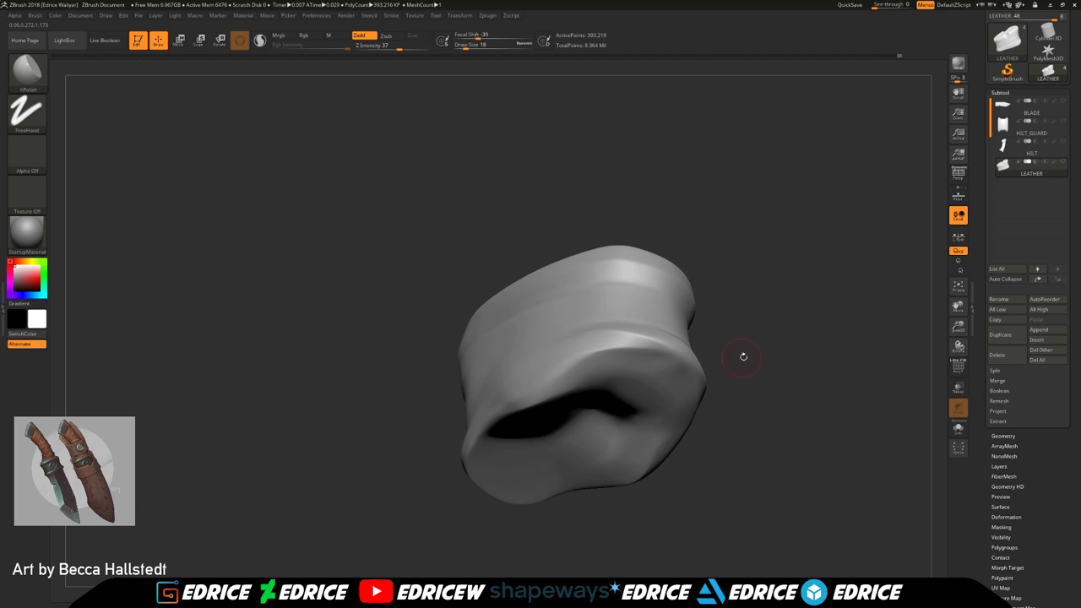
drag(737, 360, 728, 345)
drag(632, 344, 556, 384)
Show the full leather wrap and polish the surfaces and edges of the overlapping straps
right_drag(575, 350, 724, 360)
right_drag(782, 331, 525, 394)
right_drag(724, 362, 425, 468)
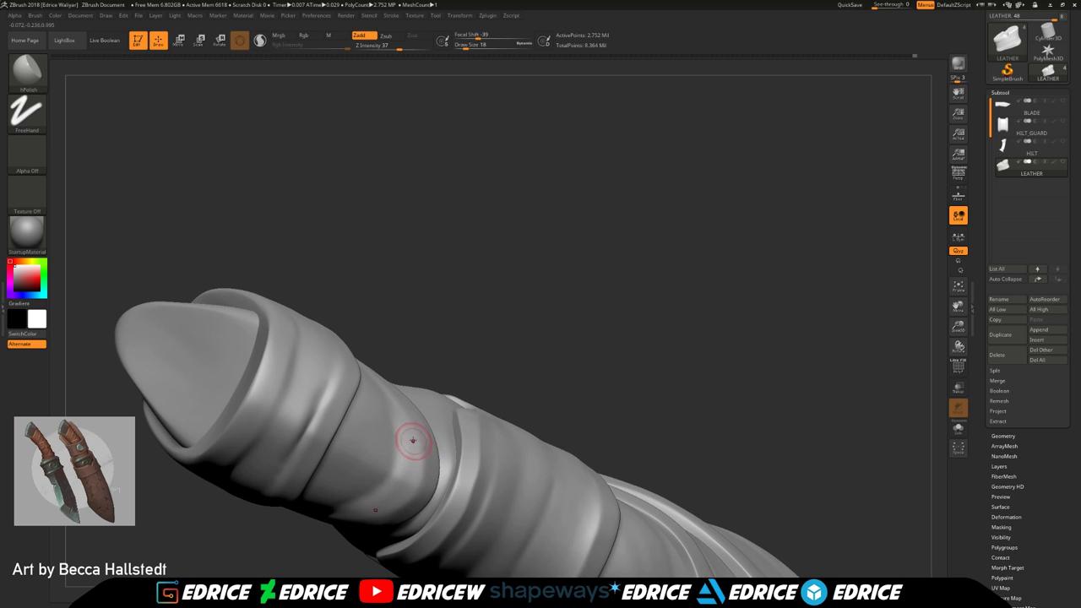
drag(608, 338, 377, 370)
drag(496, 325, 393, 391)
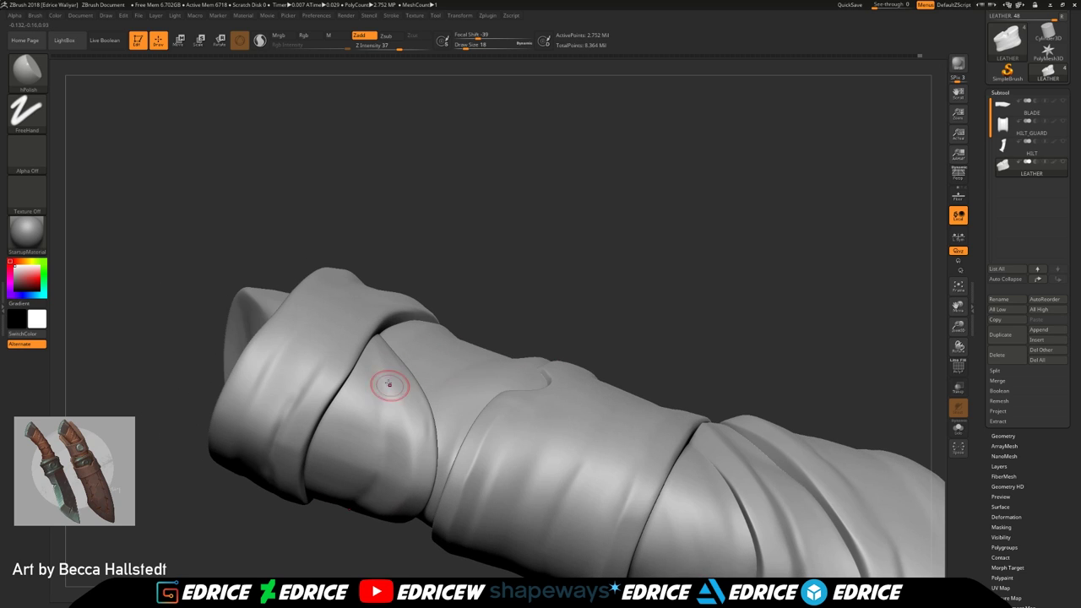
right_drag(530, 317, 496, 318)
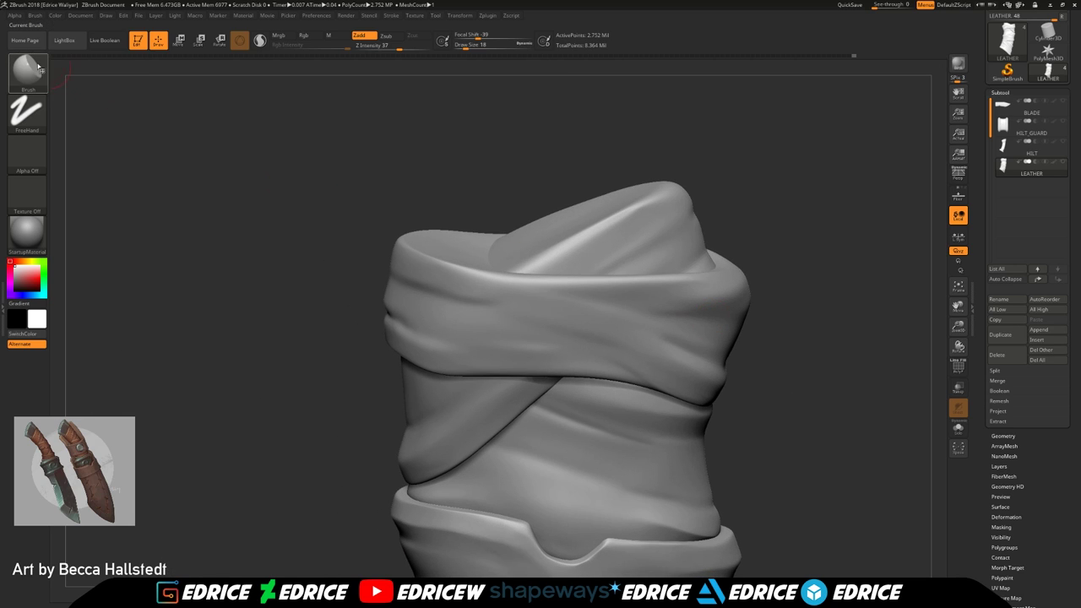
Choose the Pinch brush and sharpen the diagonal folds of an isolated strap at draw size 14
key(b)
click(363, 79)
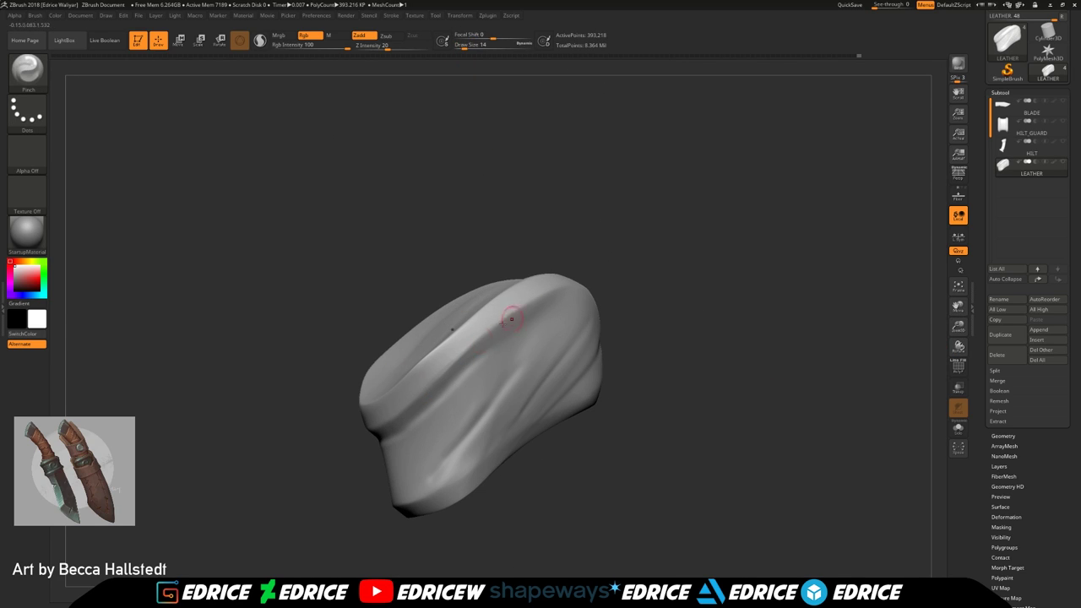
drag(518, 457, 424, 494)
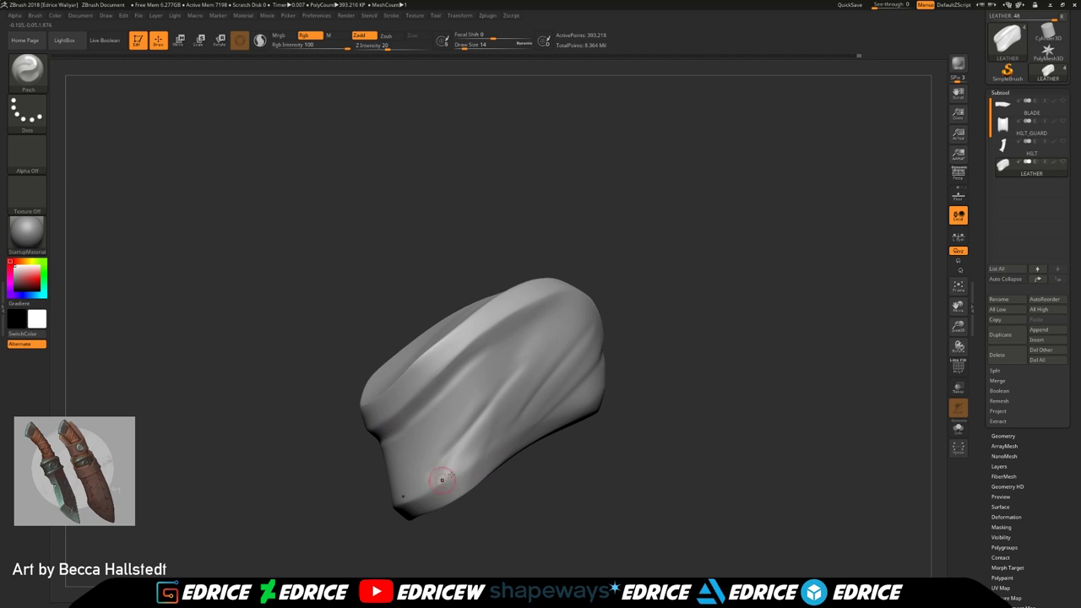
mouse_move(433, 486)
right_down()
mouse_move(537, 405)
mouse_move(672, 341)
right_up()
drag(785, 361, 672, 395)
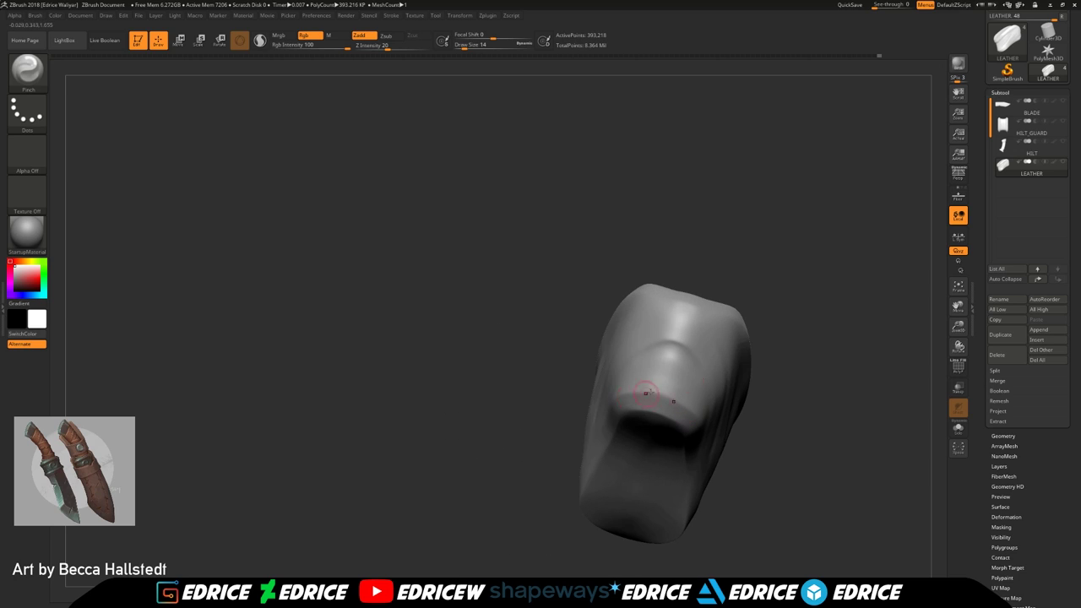
drag(539, 426, 639, 267)
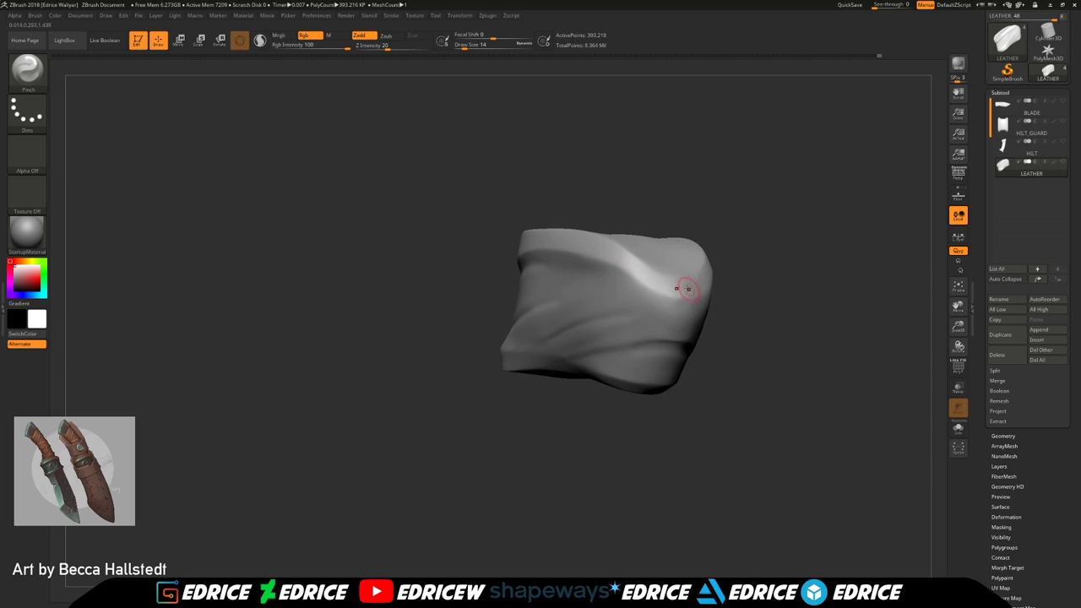
drag(744, 277, 654, 295)
Pinch the folds on the strap's opposite side, undo the last stroke, and refine the creases around its rim
drag(809, 283, 591, 337)
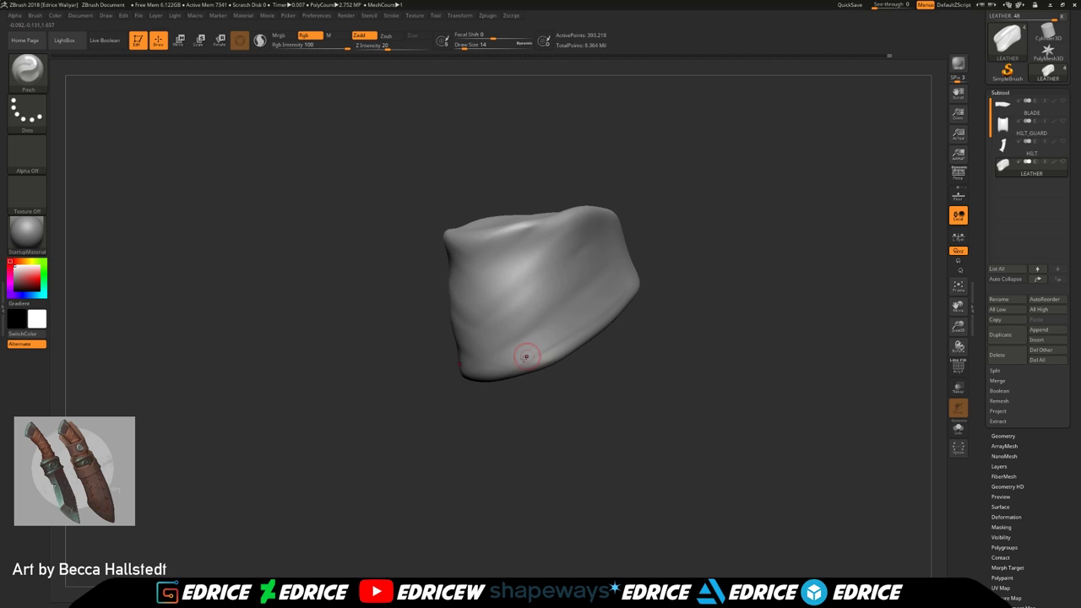
key(ctrl+z)
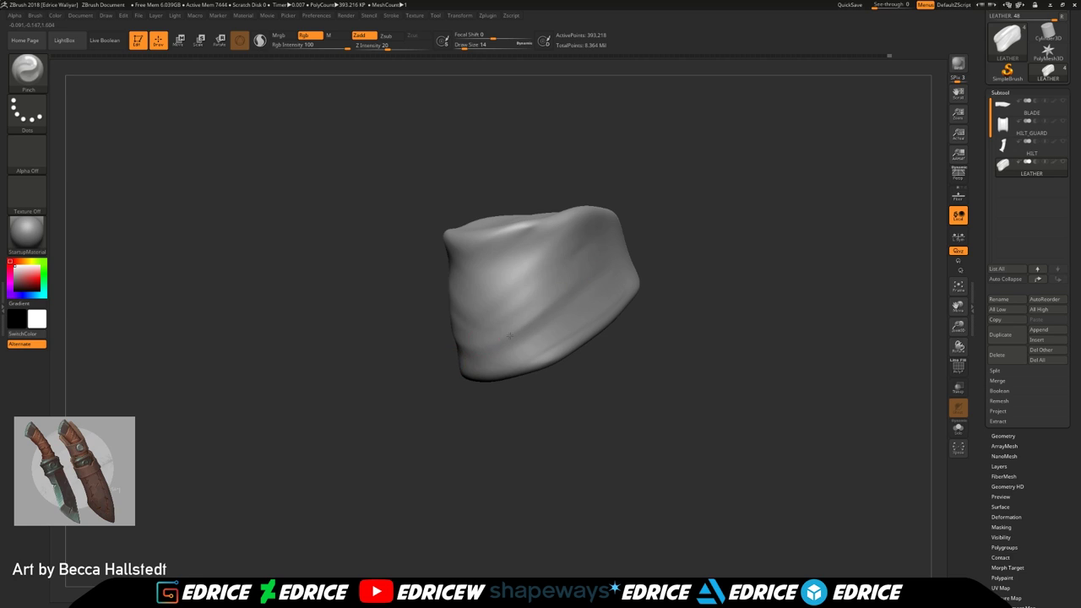
drag(410, 251, 483, 304)
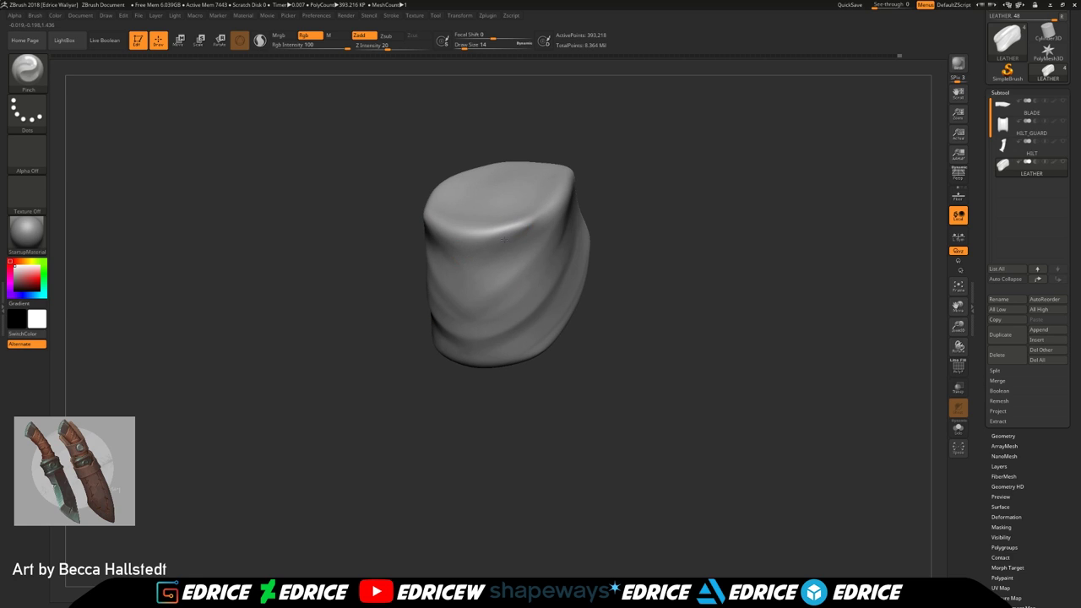
drag(621, 159, 643, 160)
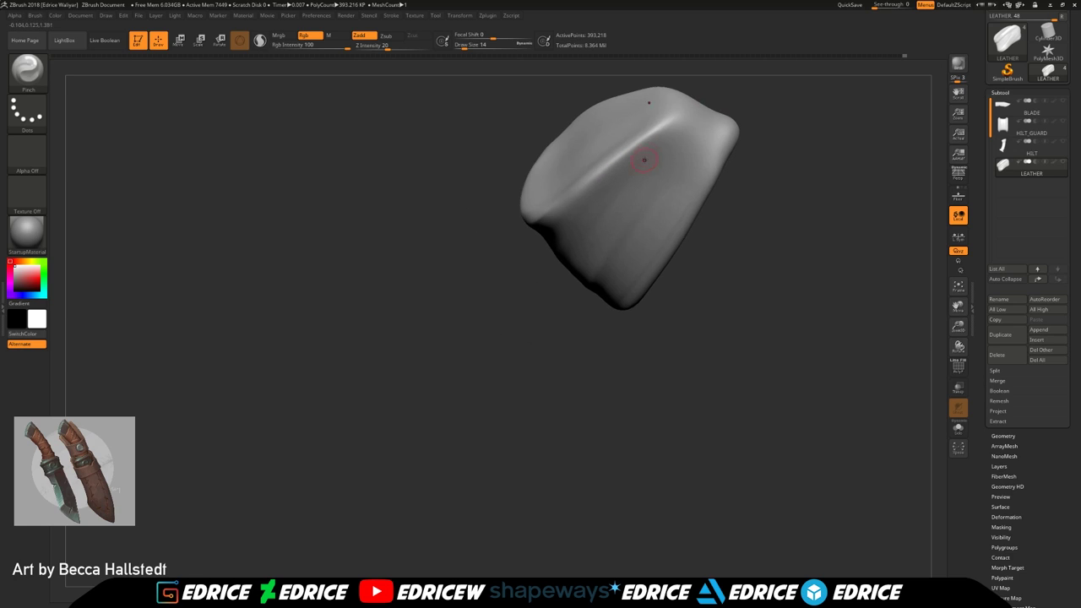
drag(663, 317, 596, 267)
drag(708, 224, 687, 169)
Choose the hPolish brush, set the draw size to 41, and flatten the isolated strap's end face
click(28, 71)
click(243, 78)
click(470, 47)
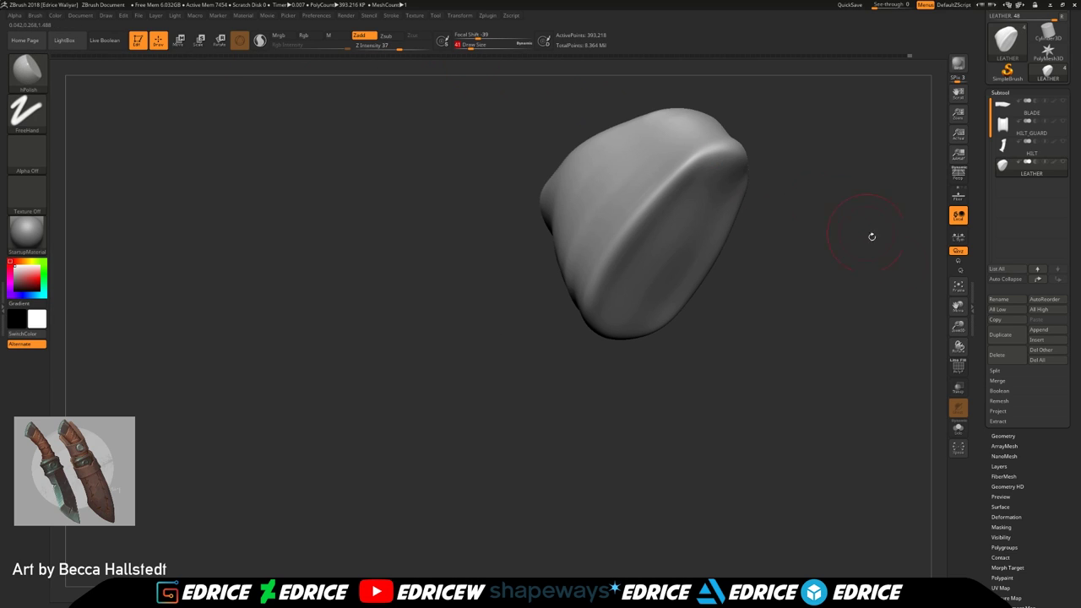
drag(958, 307, 910, 364)
drag(680, 205, 641, 237)
drag(743, 271, 778, 283)
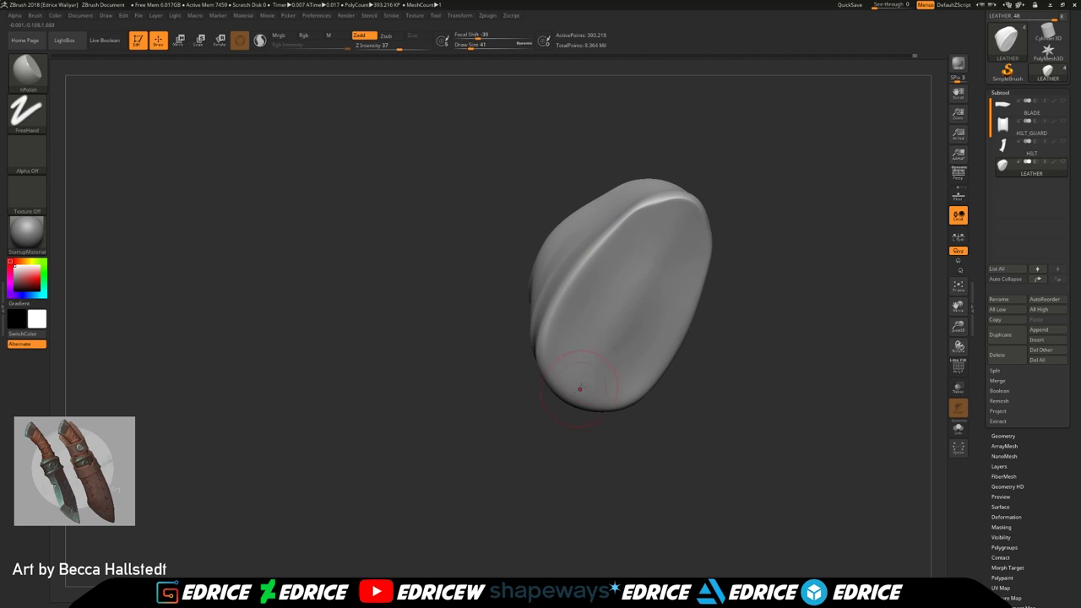
Even out the remaining bumps across the strap's end face, up to its rounded edge
drag(680, 201, 635, 211)
mouse_move(742, 232)
mouse_down()
mouse_move(802, 207)
mouse_move(709, 240)
mouse_up()
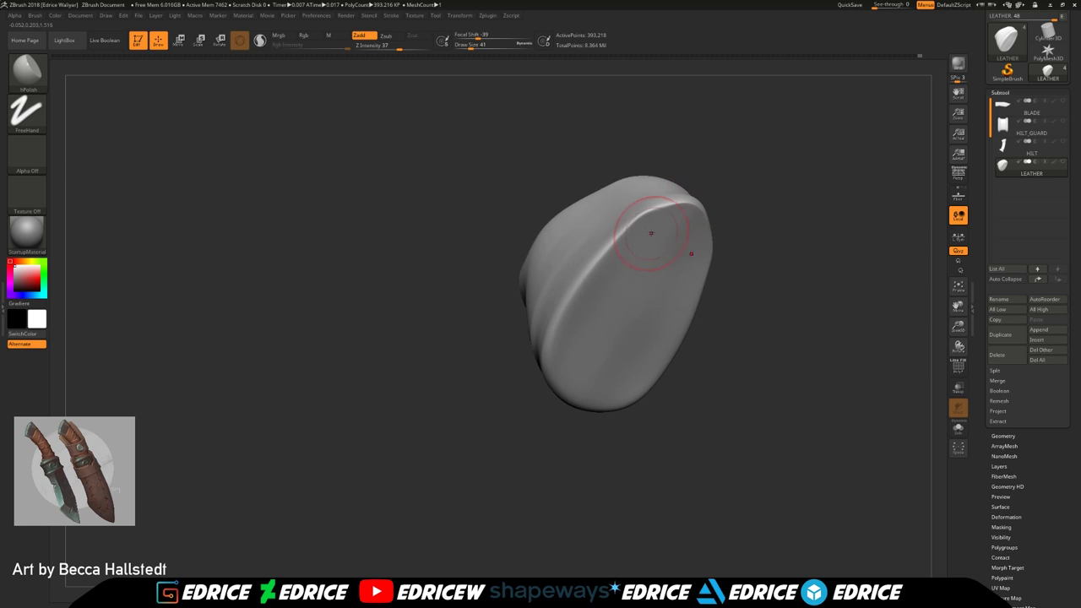
drag(602, 363, 589, 339)
drag(764, 291, 692, 295)
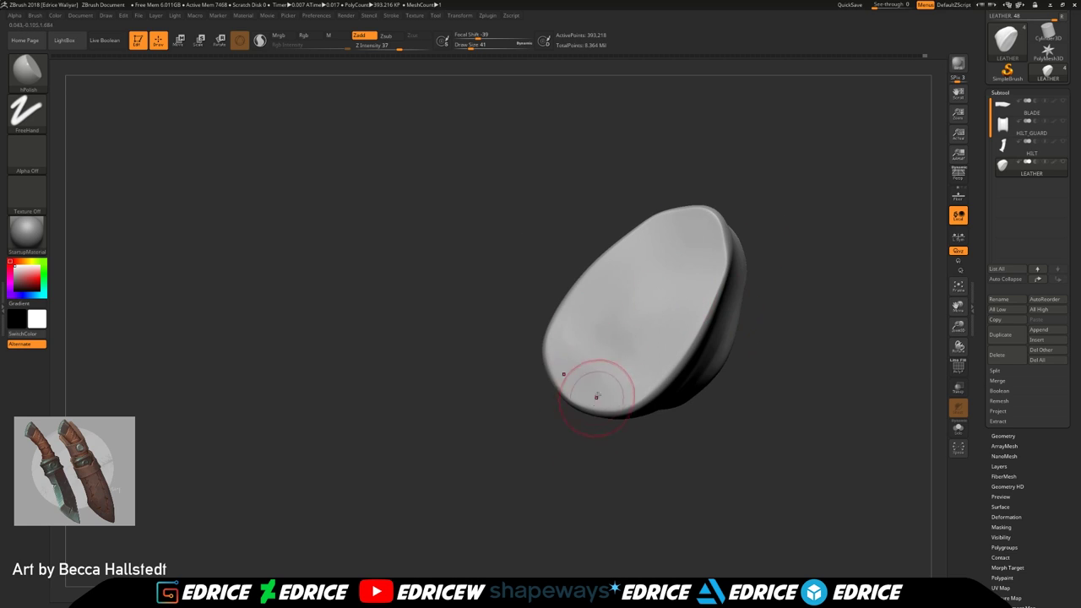
drag(580, 327, 617, 380)
drag(748, 295, 801, 275)
drag(633, 312, 628, 372)
Polish the strap's opposite end face and its surrounding rim with hPolish at draw size 41
drag(747, 325, 866, 284)
drag(594, 291, 593, 390)
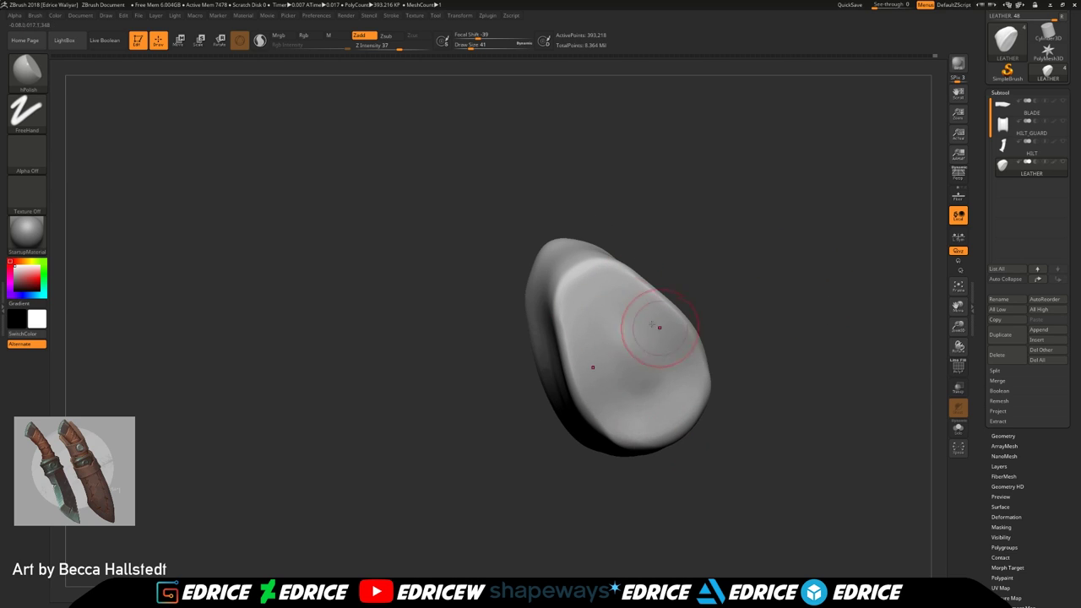
drag(731, 336, 682, 327)
drag(608, 313, 598, 348)
drag(743, 327, 786, 299)
drag(589, 297, 595, 323)
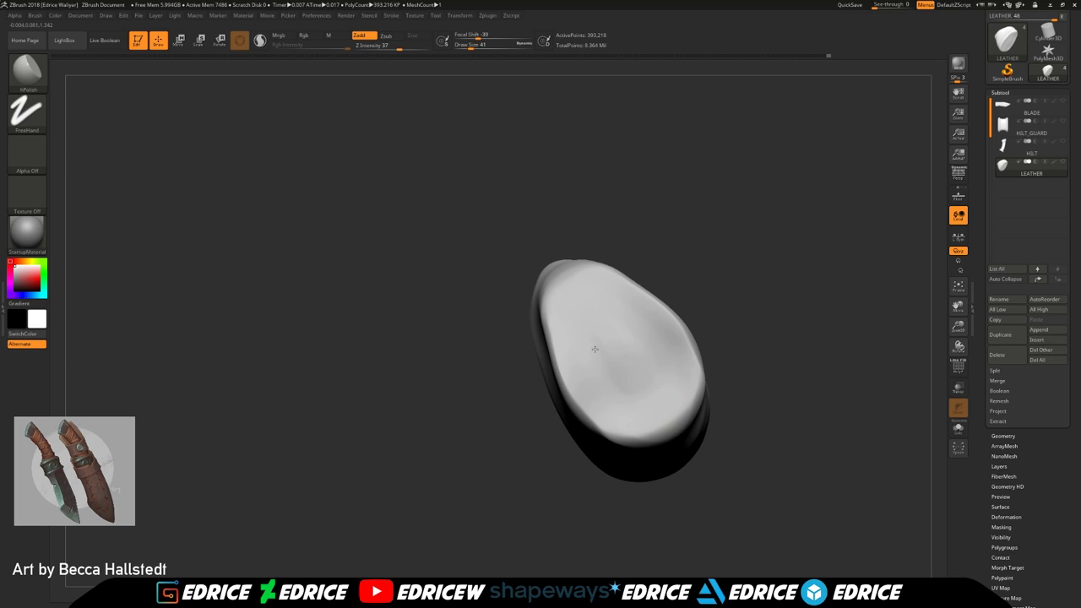
right_drag(595, 321, 694, 321)
drag(702, 466, 644, 448)
mouse_move(689, 339)
mouse_down()
mouse_move(680, 362)
mouse_move(686, 344)
mouse_up()
drag(697, 466, 649, 456)
drag(692, 318, 690, 295)
drag(700, 439, 733, 429)
Show and frame all leather straps, and set the hPolish draw size to 23
drag(801, 299, 841, 292)
ctrl+shift+click(842, 292)
drag(920, 296, 864, 277)
key(f)
key(f)
mouse_move(918, 309)
mouse_down()
mouse_move(886, 293)
mouse_move(876, 264)
mouse_up()
key(f)
click(466, 46)
drag(430, 228, 425, 248)
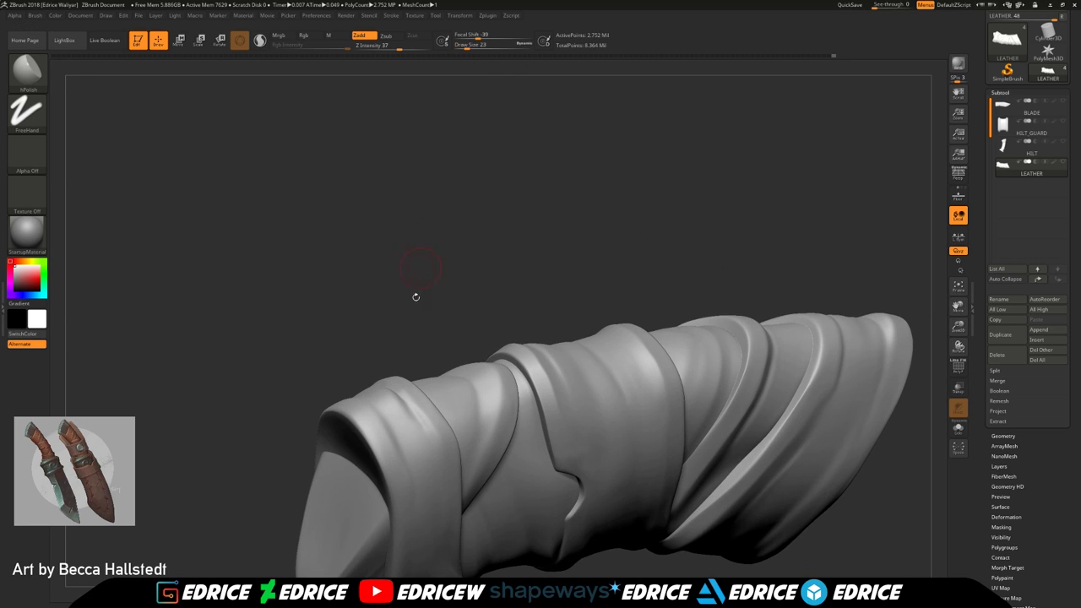
drag(378, 335, 383, 294)
Choose the Pinch brush and tighten the folds on the middle strap beside the torn edge
click(28, 73)
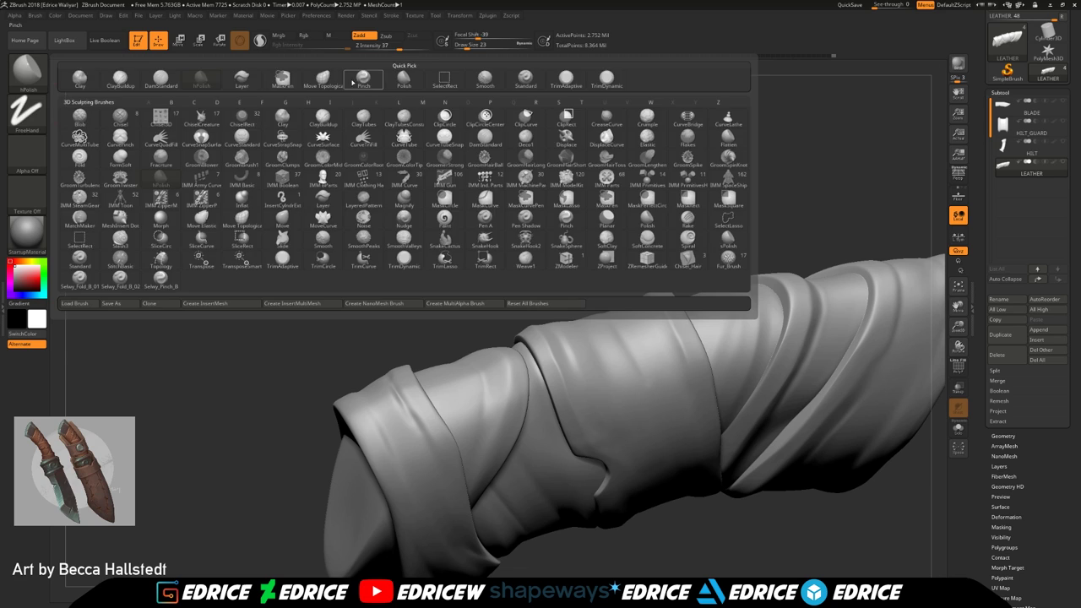
click(353, 81)
mouse_move(471, 339)
mouse_down()
mouse_move(504, 324)
mouse_move(539, 354)
mouse_up()
right_drag(544, 415, 522, 337)
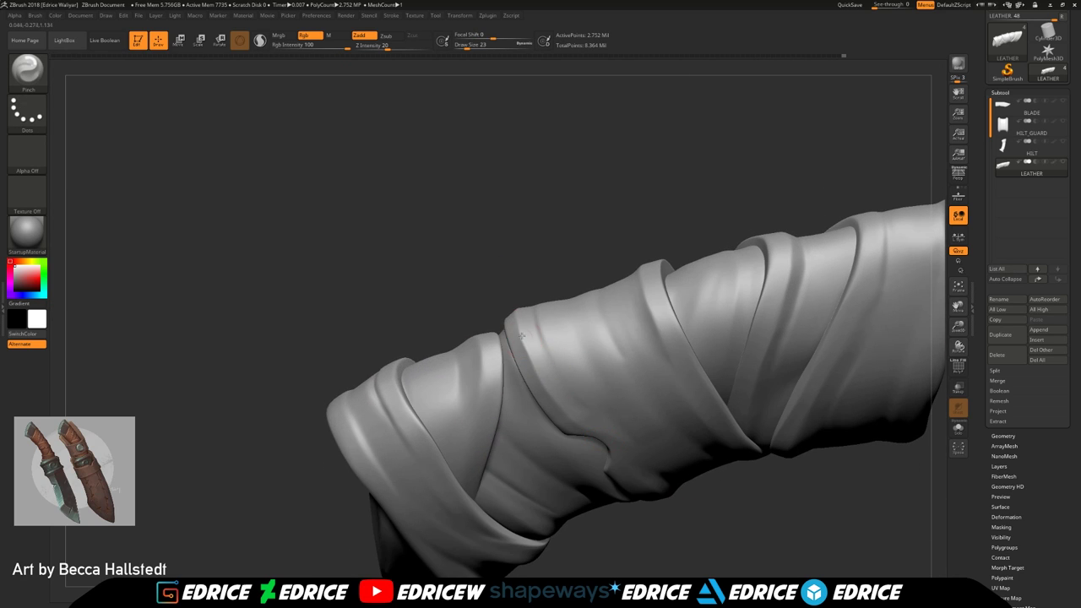
mouse_move(698, 244)
mouse_down()
mouse_move(671, 202)
mouse_move(701, 245)
mouse_up()
Isolate the triangular strap section, pinch its folds, and show the full wrap again
ctrl+shift+click(675, 379)
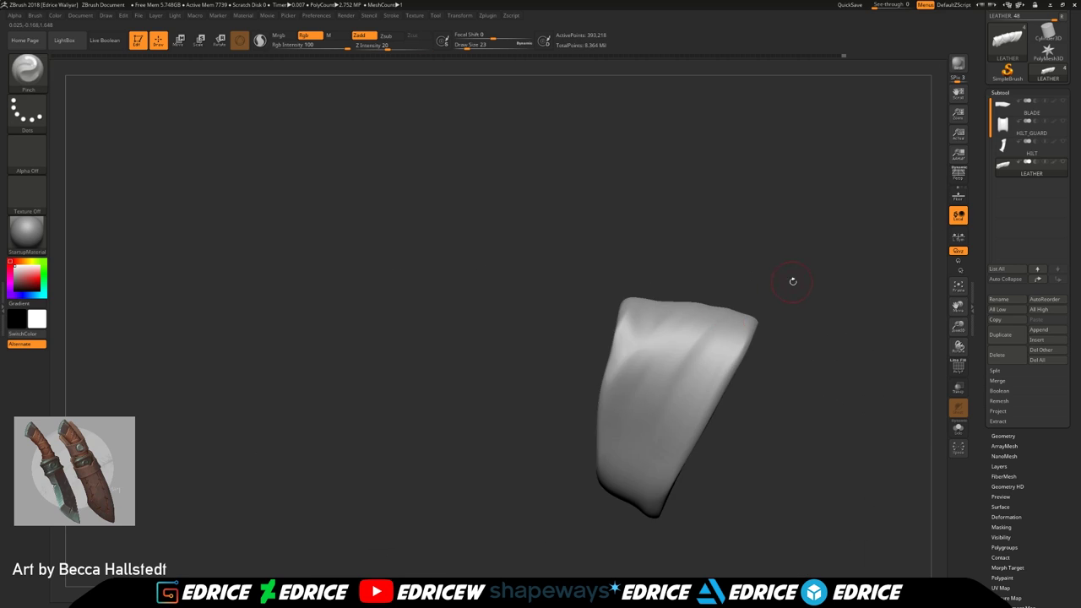
drag(781, 282, 700, 333)
drag(816, 341, 887, 337)
ctrl+shift+click(870, 279)
drag(853, 274, 791, 299)
Isolate the neighbouring wavy-edged strap and pinch its long creases at draw size 23
ctrl+shift+click(464, 349)
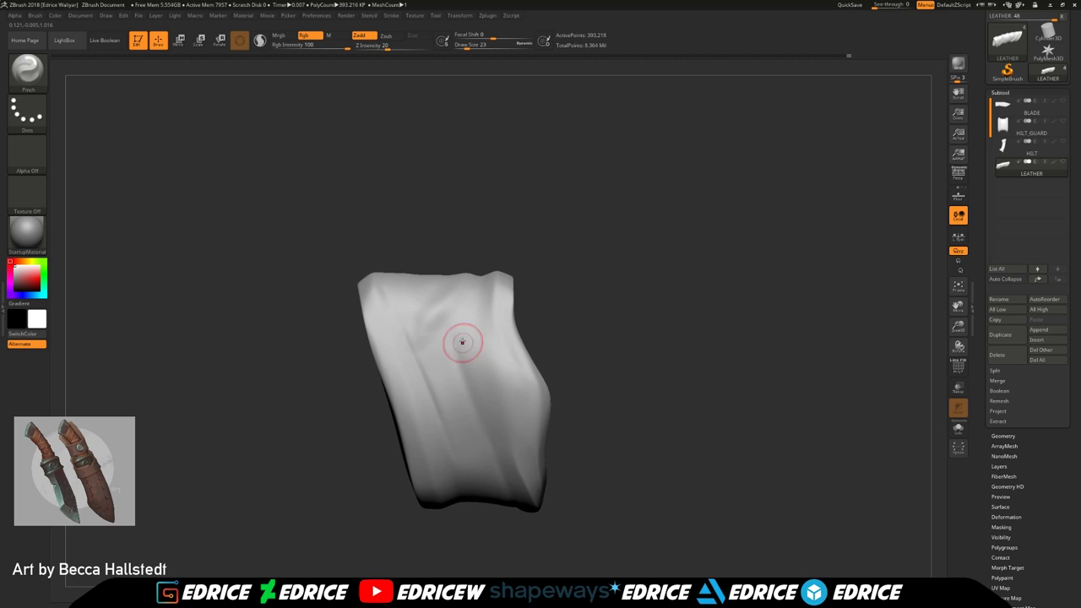
right_drag(513, 461, 510, 423)
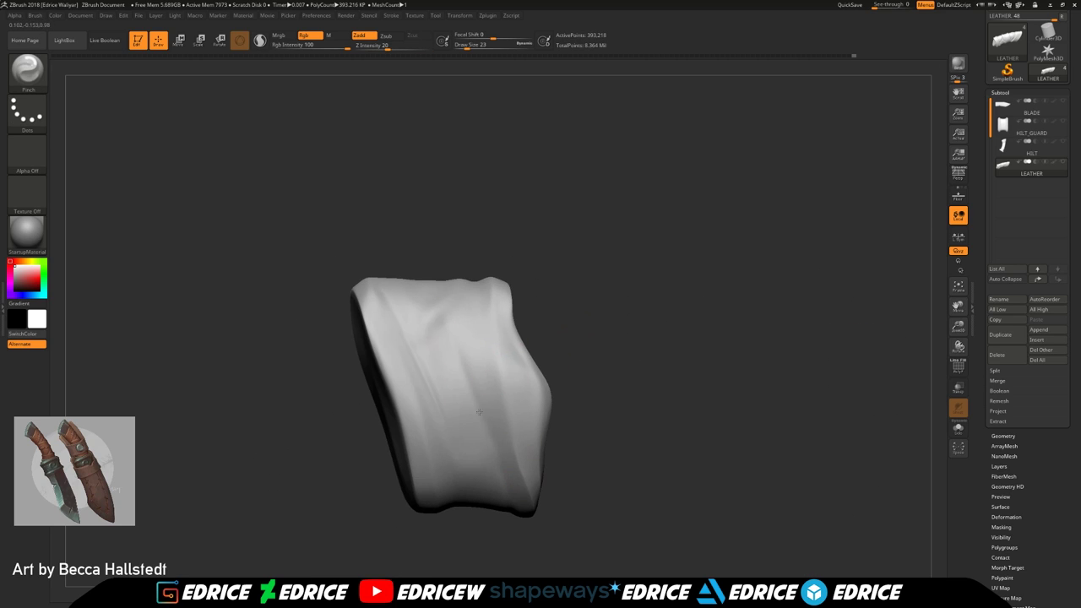
right_drag(471, 390, 405, 373)
drag(606, 336, 517, 342)
Show the full leather wrap and pinch the folds along the narrow underside of the end straps
ctrl+shift+click(723, 296)
drag(723, 297, 783, 318)
right_drag(783, 318, 777, 279)
shift+drag(398, 302, 408, 315)
mouse_move(408, 316)
right_down()
mouse_move(397, 219)
mouse_move(334, 295)
mouse_move(381, 374)
mouse_move(395, 464)
mouse_move(380, 439)
right_up()
right_drag(351, 306, 317, 357)
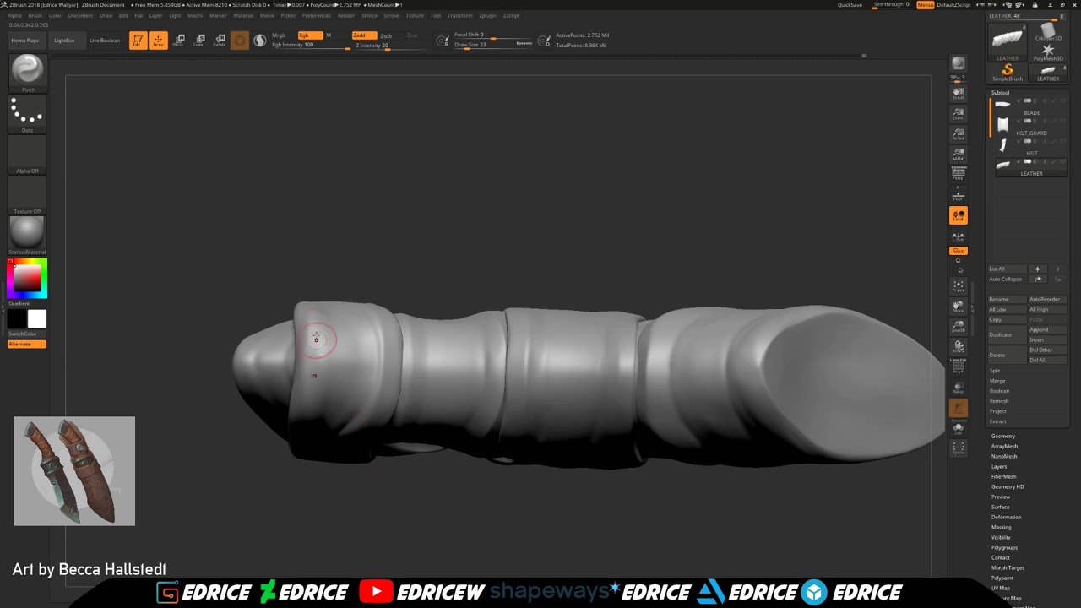
right_drag(406, 250, 379, 315)
drag(329, 286, 320, 318)
mouse_move(320, 318)
right_down()
mouse_move(310, 325)
mouse_move(213, 266)
right_up()
drag(231, 309, 226, 350)
right_drag(249, 414, 224, 383)
Isolate the end strap, pinch its crease, and show the full wrap again
ctrl+shift+click(275, 344)
drag(280, 340, 275, 365)
right_drag(408, 252, 760, 257)
ctrl+shift+click(564, 219)
Pinch the long diagonal folds on the slanted straps at the wrap's pommel end
drag(960, 307, 895, 322)
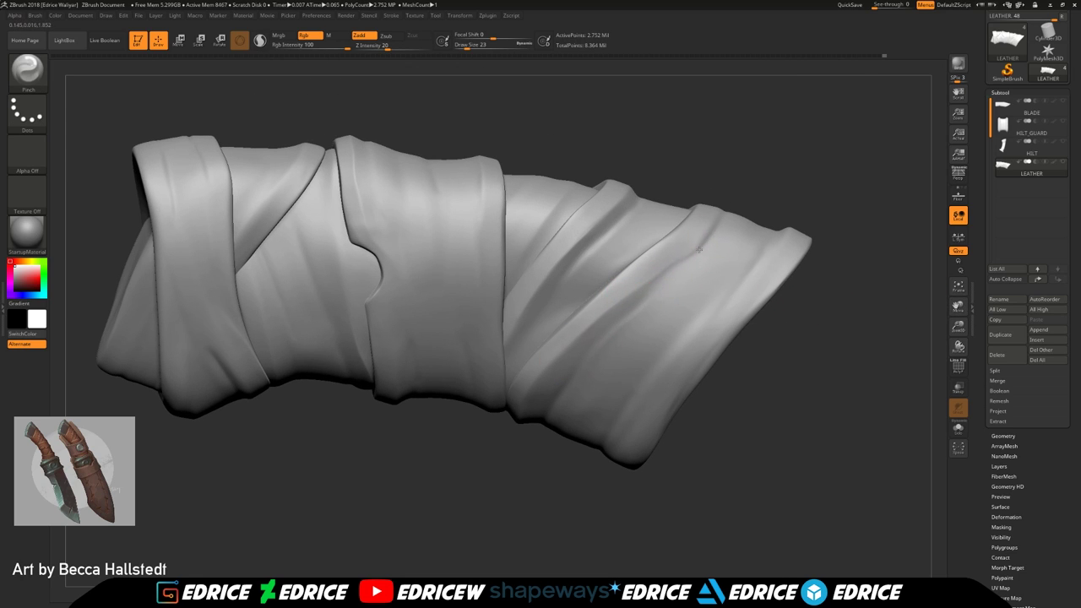
drag(667, 270, 627, 294)
drag(496, 470, 534, 464)
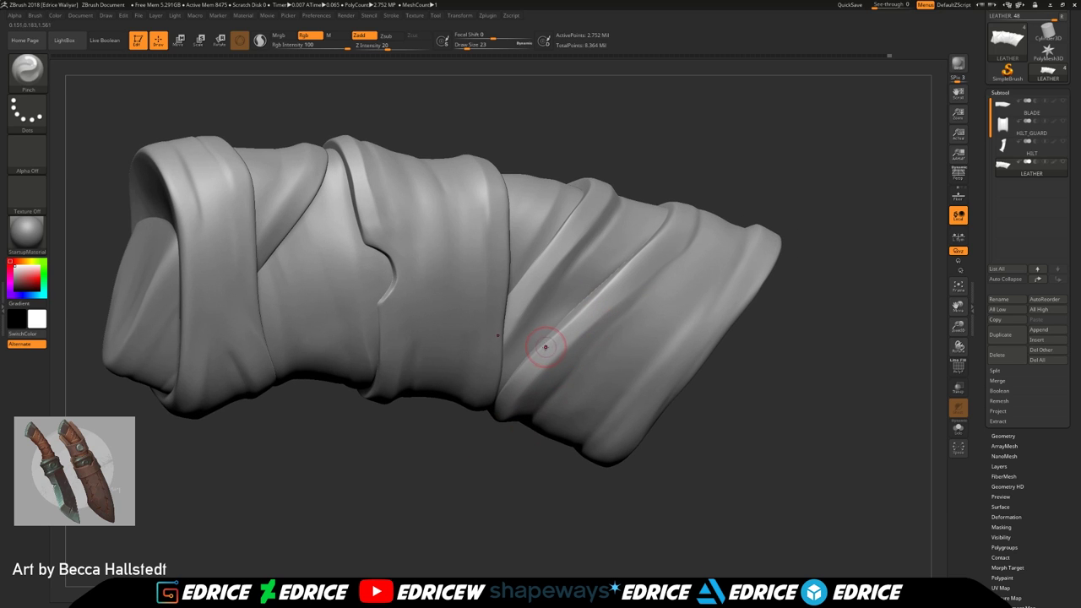
drag(771, 167, 777, 184)
drag(863, 167, 873, 185)
Show the hilt together with the leather wrap and make the HILT subtool active
drag(958, 326, 958, 307)
drag(921, 404, 924, 368)
drag(959, 327, 958, 368)
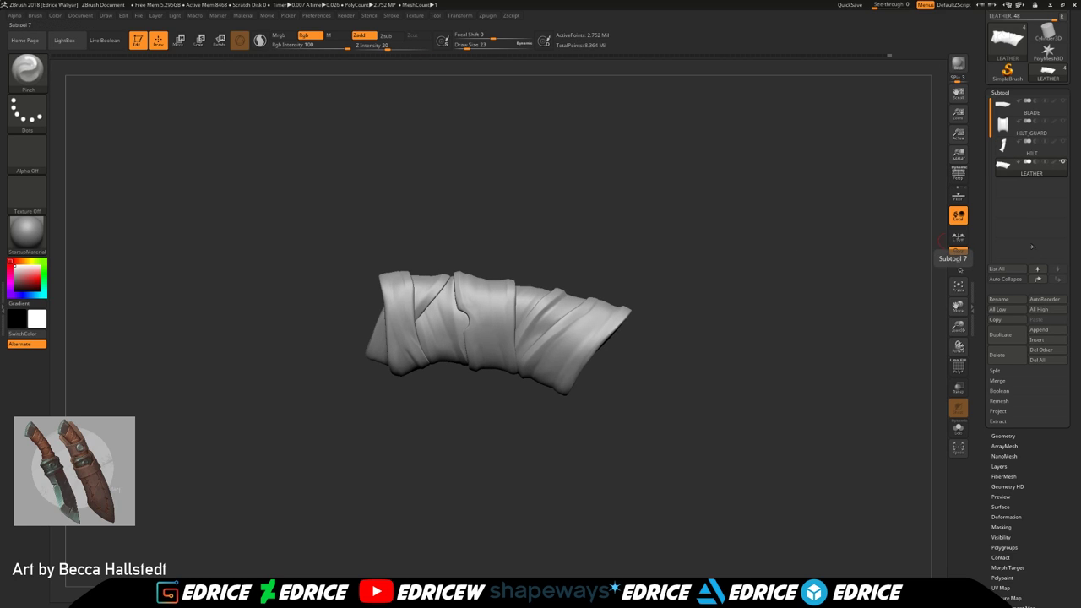
click(1064, 142)
drag(942, 257, 947, 258)
click(1030, 147)
Set the Pinch brush's draw size to 37 and sharpen the pommel's side and end edges
drag(958, 326, 870, 297)
right_drag(697, 366, 668, 357)
drag(466, 46, 471, 46)
drag(686, 321, 666, 345)
right_drag(665, 345, 592, 377)
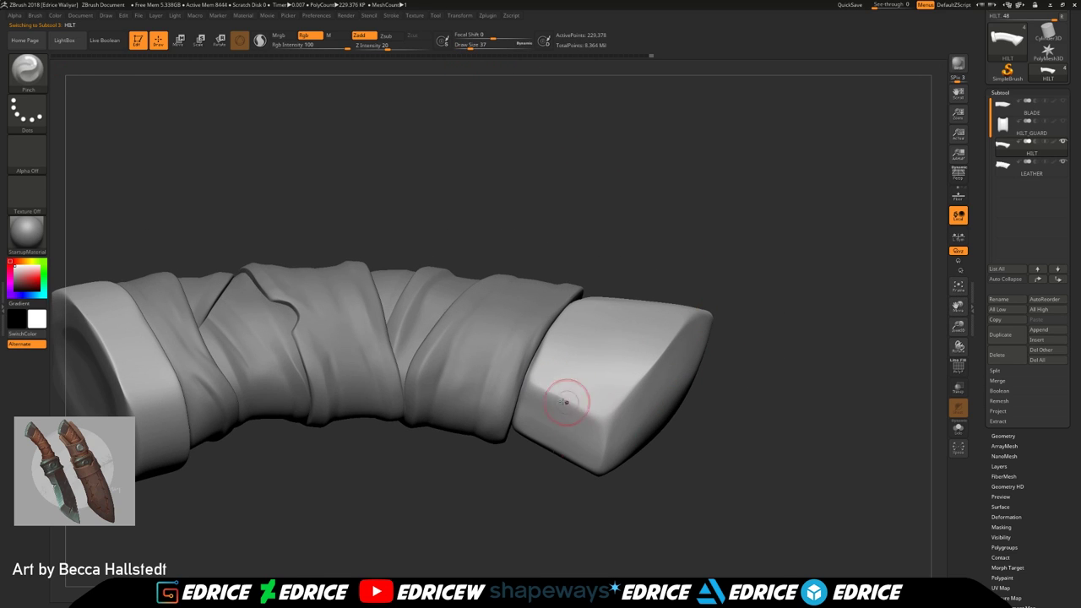
right_drag(635, 437, 617, 431)
drag(617, 430, 601, 410)
right_drag(601, 410, 614, 506)
drag(626, 505, 601, 512)
right_drag(601, 511, 519, 477)
right_drag(584, 504, 564, 536)
Pinch the remaining corners and edges around the pommel's slanted end face
alt+right_drag(779, 377, 719, 299)
drag(519, 378, 591, 442)
drag(661, 471, 675, 471)
drag(713, 452, 741, 418)
drag(603, 484, 570, 525)
drag(723, 471, 689, 474)
drag(744, 443, 748, 470)
mouse_move(804, 414)
mouse_down()
mouse_move(819, 446)
mouse_move(842, 387)
mouse_move(809, 385)
mouse_up()
Choose the hPolish brush at draw size 48 and subdivide the hilt mesh once
click(34, 73)
click(200, 80)
alt+drag(810, 241, 1010, 313)
click(471, 47)
drag(471, 48, 472, 47)
mouse_move(483, 177)
mouse_down()
mouse_move(423, 277)
mouse_move(373, 269)
mouse_move(313, 345)
mouse_up()
right_drag(310, 347, 325, 304)
mouse_move(957, 306)
mouse_down()
mouse_move(726, 205)
mouse_move(775, 288)
mouse_up()
key(ctrl+d)
Choose the TrimAdaptive brush, set its draw size to 25, and flatten the pommel's end-face edge
click(35, 73)
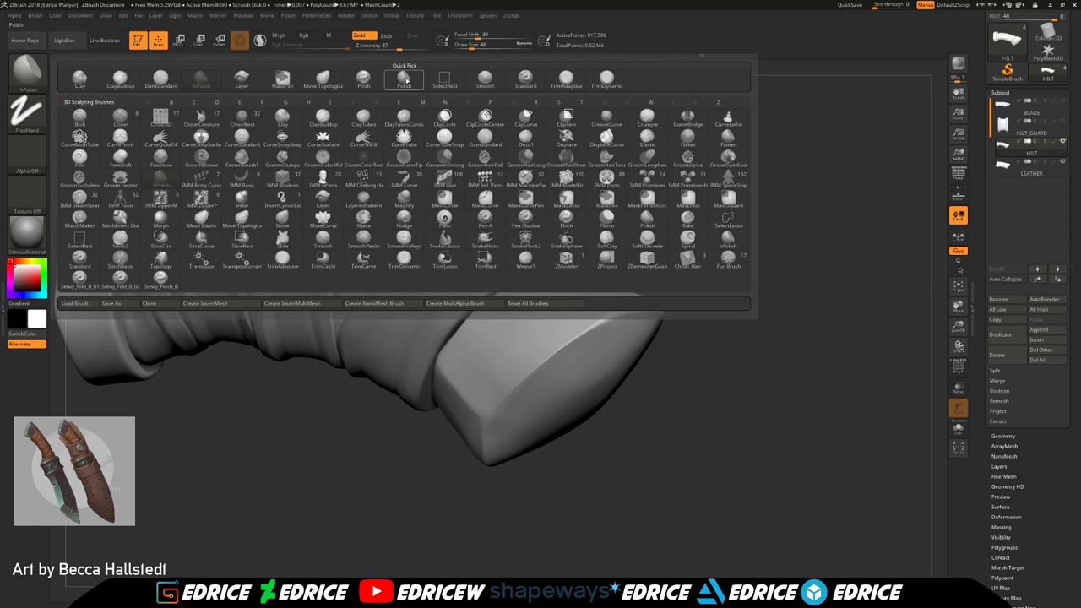
key(t)
click(281, 260)
click(467, 46)
drag(597, 183, 650, 198)
drag(573, 365, 645, 313)
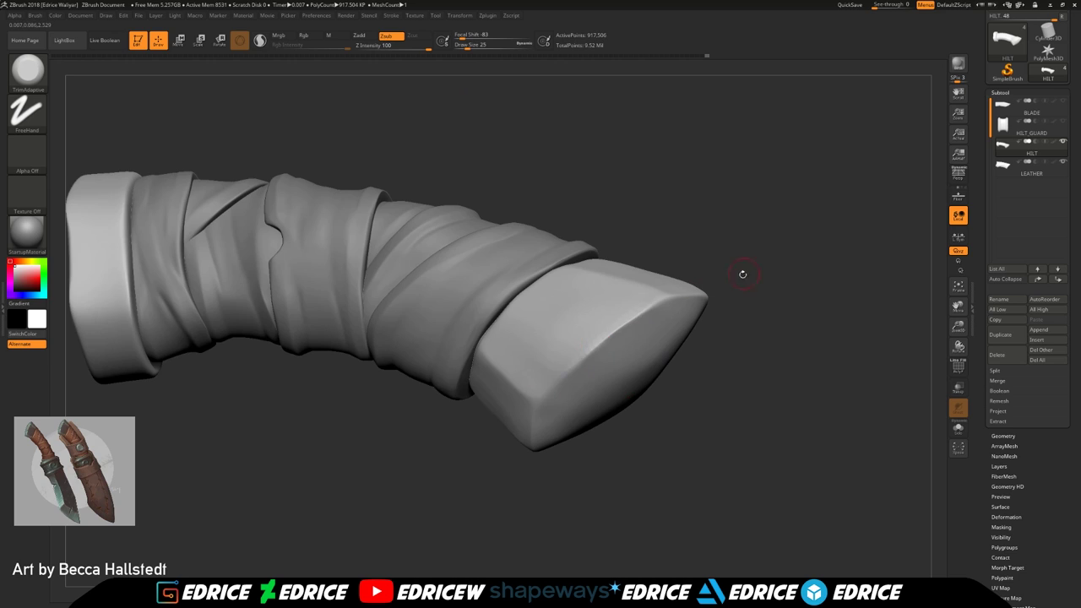
Choose the TrimDynamic brush and bevel the pommel's corner and the edges that meet there
drag(746, 271, 705, 291)
key(b)
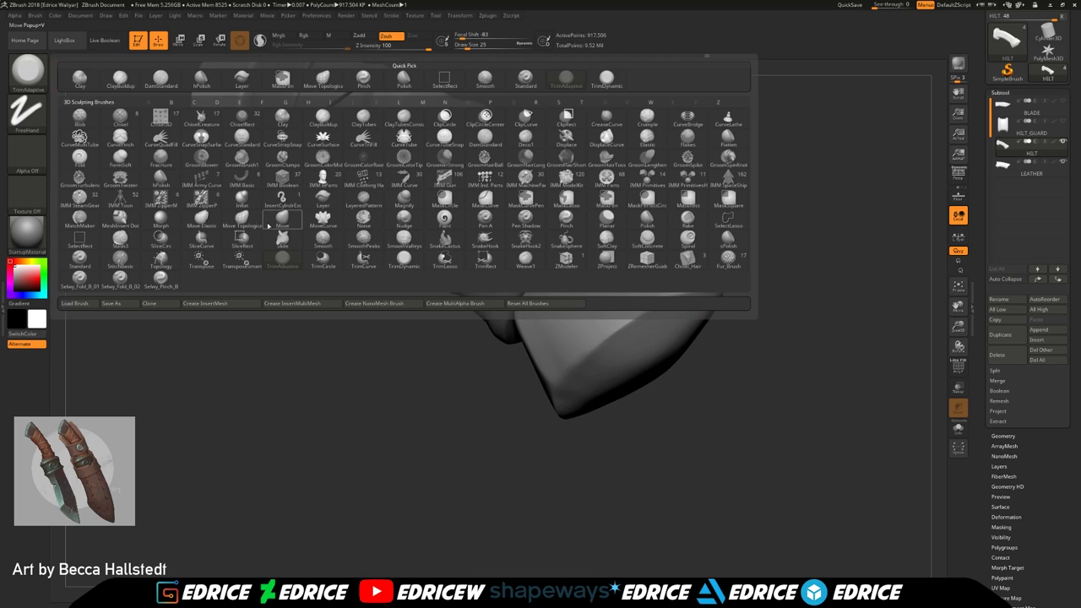
click(408, 263)
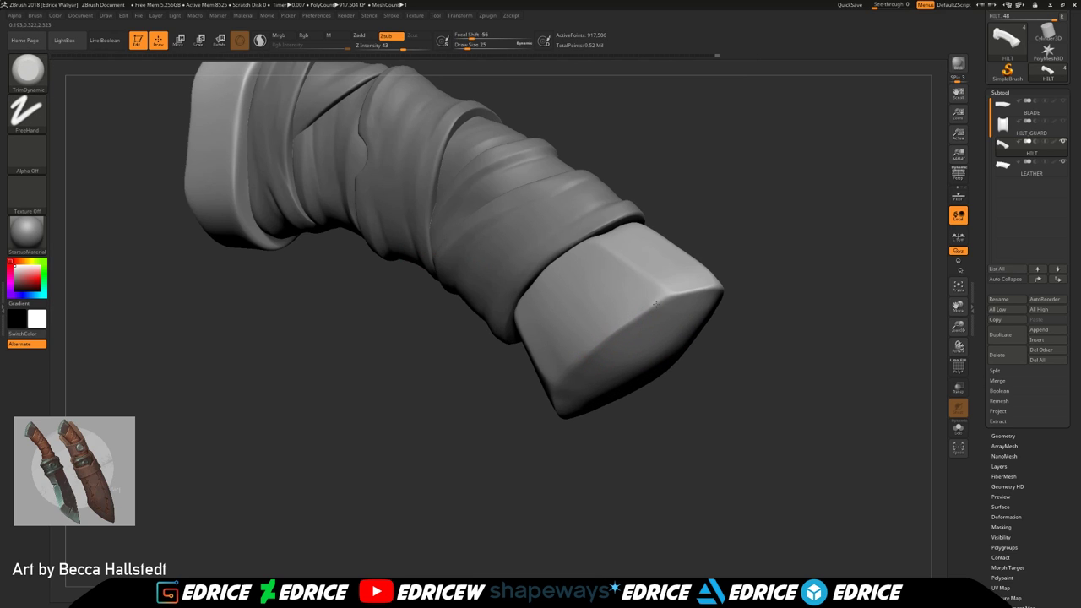
mouse_move(944, 336)
alt+mouse_down()
mouse_move(948, 323)
mouse_move(936, 363)
alt+mouse_up()
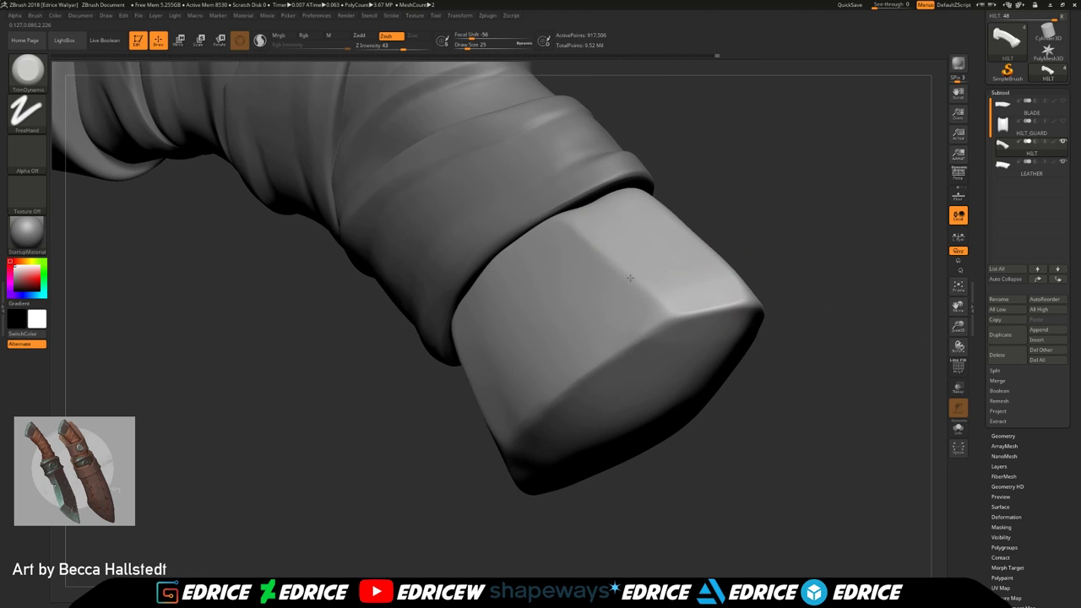
drag(835, 312, 806, 316)
drag(671, 318, 687, 311)
drag(836, 317, 781, 358)
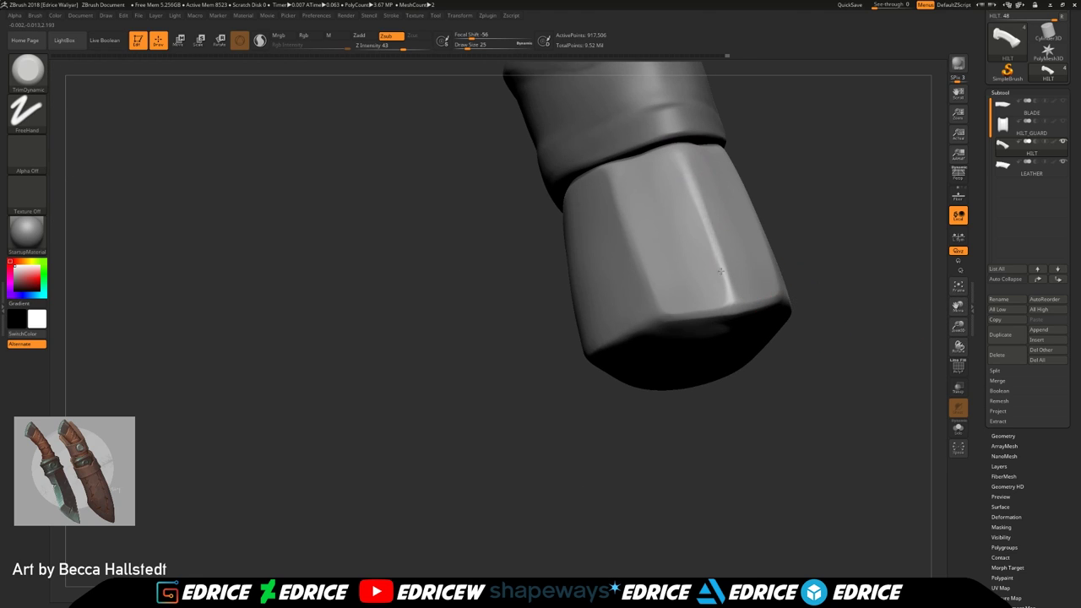
Trim the pommel's long side edges and lower corner into crisp bevels
right_drag(714, 187, 638, 186)
drag(655, 256, 673, 283)
right_drag(741, 295, 763, 264)
drag(566, 363, 593, 351)
drag(667, 473, 603, 488)
drag(416, 327, 454, 381)
drag(569, 509, 561, 456)
drag(490, 413, 471, 461)
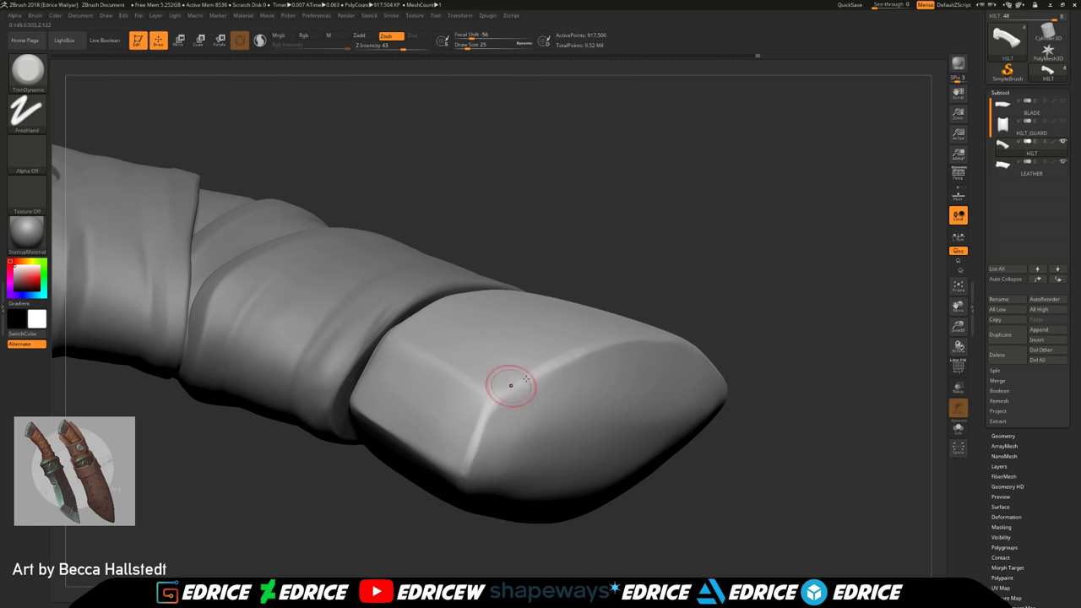
Bevel the rim of the pommel's end face and trim its opposite long edges
right_drag(523, 376, 499, 398)
drag(513, 381, 580, 349)
mouse_move(790, 282)
mouse_down()
mouse_move(743, 221)
mouse_move(667, 236)
mouse_up()
right_drag(469, 344, 345, 329)
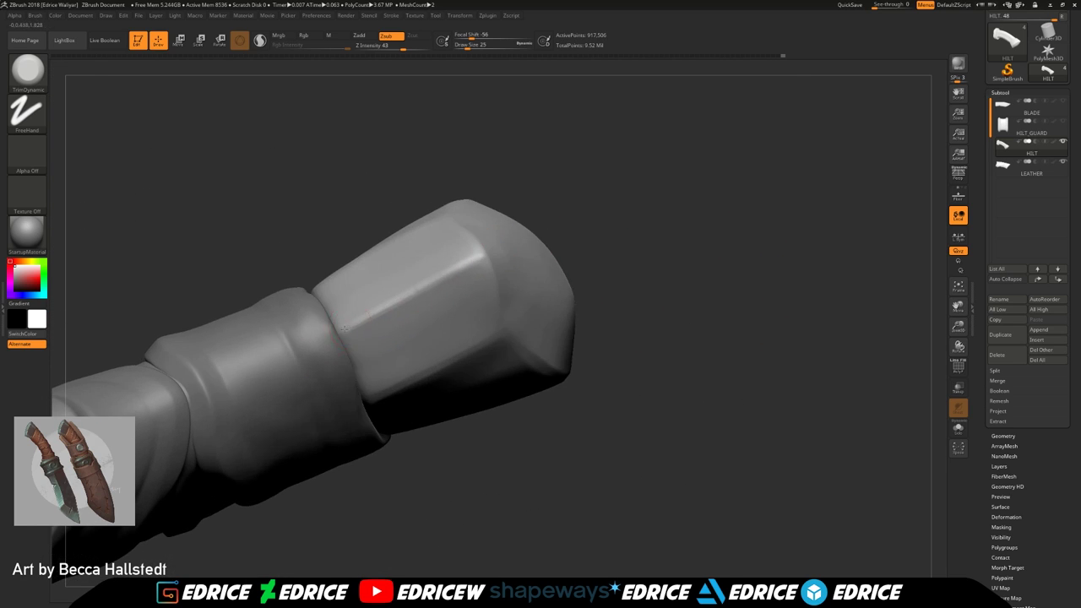
right_drag(390, 300, 579, 264)
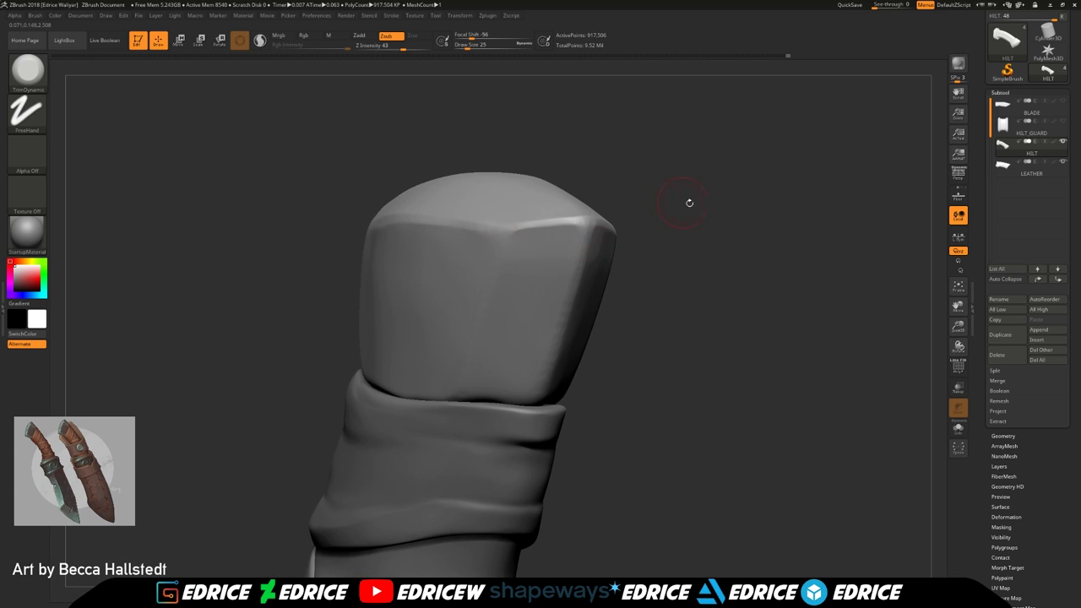
right_drag(669, 203, 719, 211)
Frame the hilt and trim the collar's rim beside the leather wrap at the guard end
click(957, 286)
right_drag(905, 318, 925, 339)
mouse_move(925, 339)
ctrl+right_down()
mouse_move(936, 357)
mouse_move(920, 456)
mouse_move(886, 245)
ctrl+right_up()
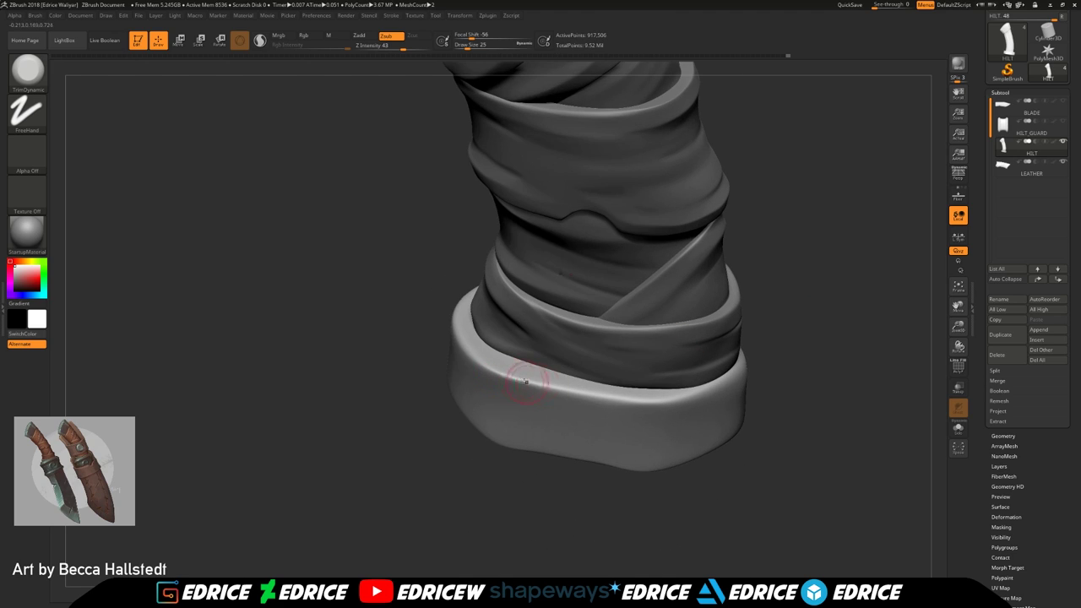
right_drag(702, 392, 737, 406)
drag(469, 346, 496, 365)
right_drag(416, 415, 434, 303)
drag(435, 304, 424, 271)
Continue the trimmed bevel around the far side of the hilt's collar
right_drag(431, 226, 468, 158)
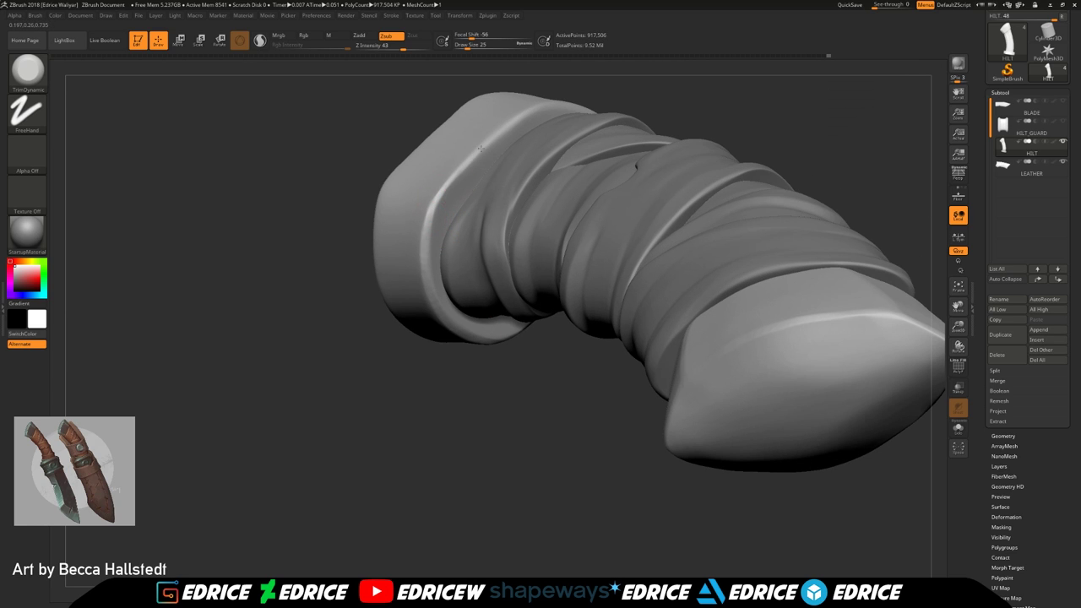
drag(541, 106, 582, 107)
right_drag(583, 107, 527, 156)
drag(591, 93, 642, 101)
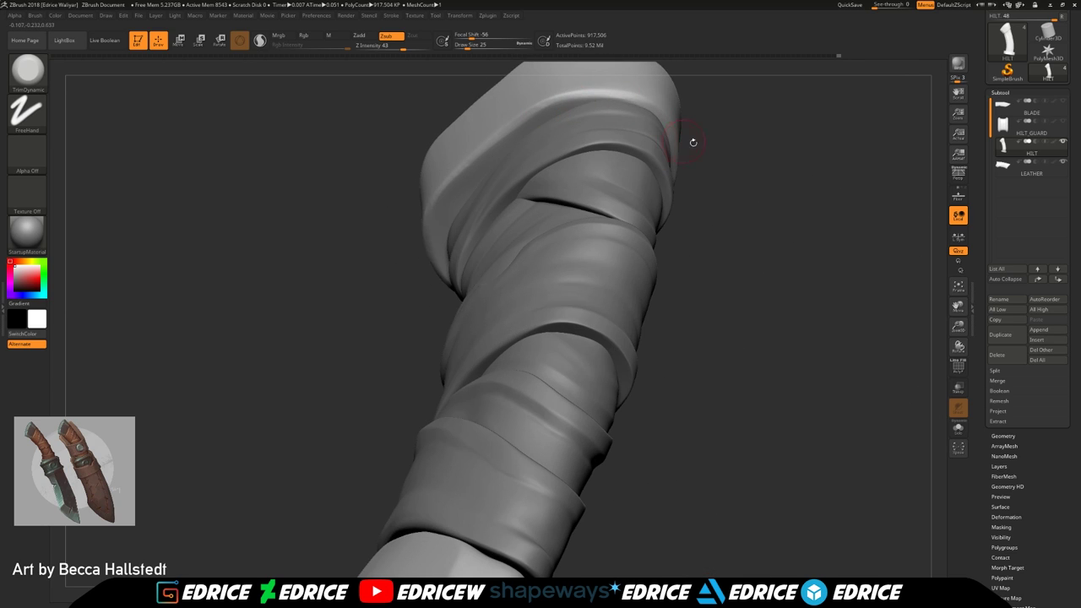
drag(674, 141, 673, 169)
right_drag(673, 168, 675, 115)
right_drag(695, 227, 710, 194)
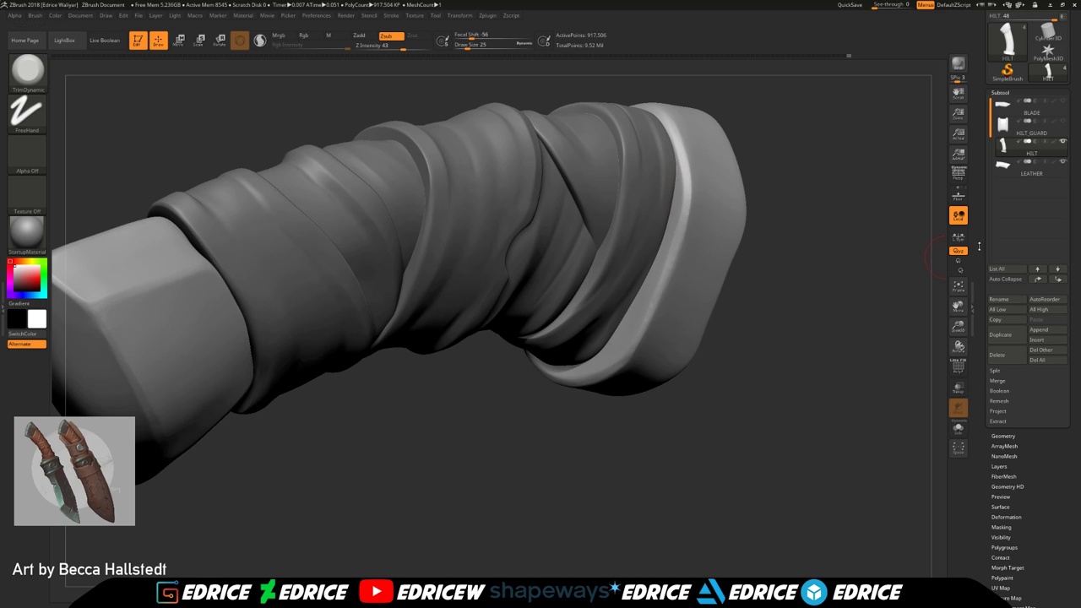
Show all the knife's subtools and bring the whole knife into a side view
shift+click(1063, 141)
drag(958, 305, 1038, 348)
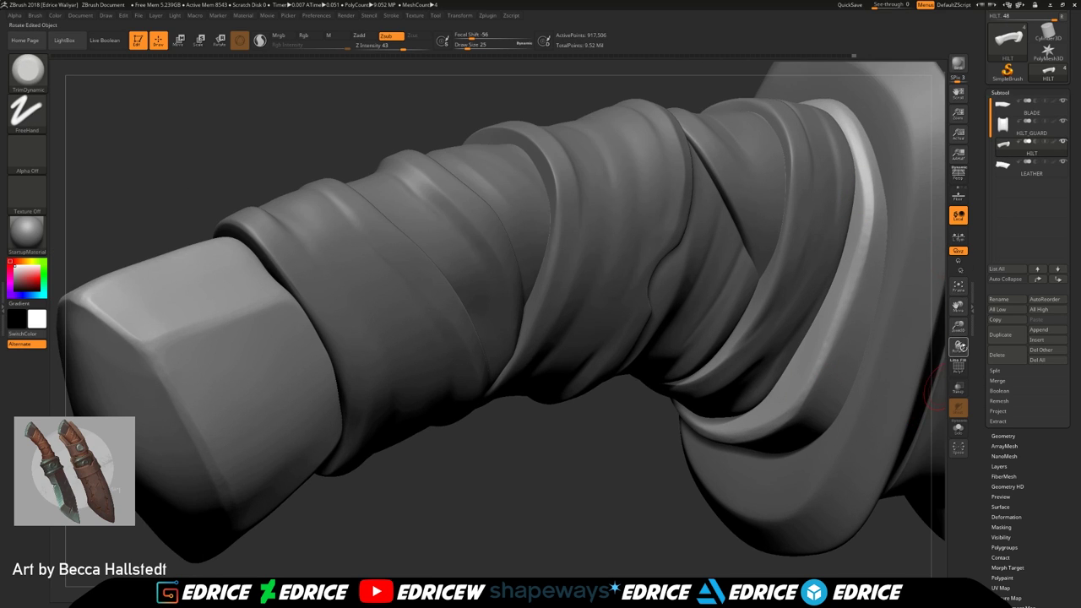
drag(958, 327, 954, 262)
drag(958, 347, 886, 338)
drag(958, 306, 790, 329)
Make the BLADE subtool active, set the draw size to 39, and examine the blade's bevel and nicks
alt+click(680, 314)
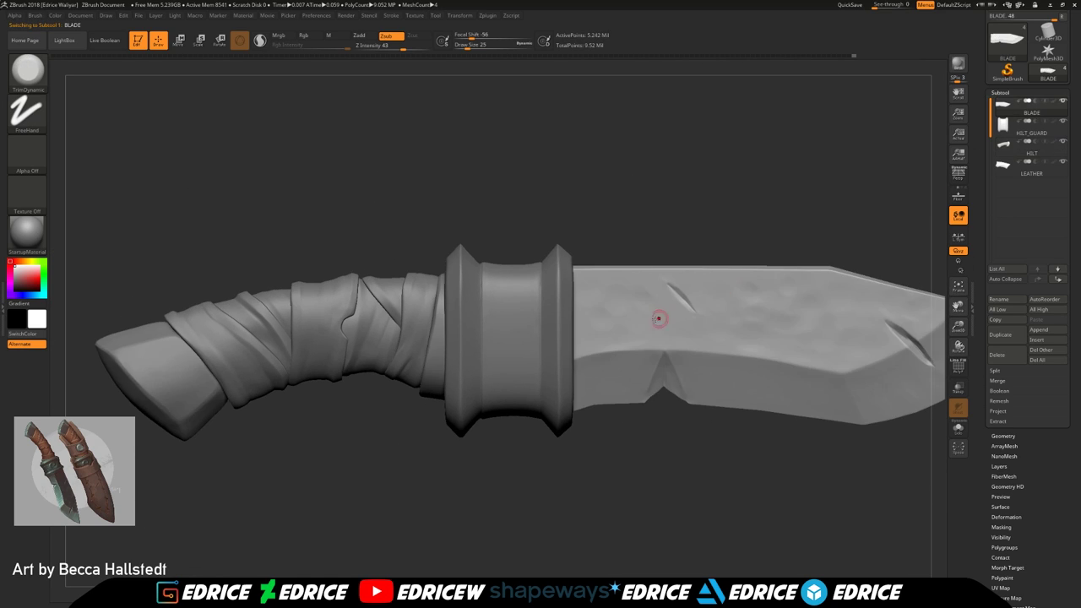
click(470, 48)
drag(958, 326, 962, 372)
drag(958, 306, 795, 310)
drag(816, 479, 835, 473)
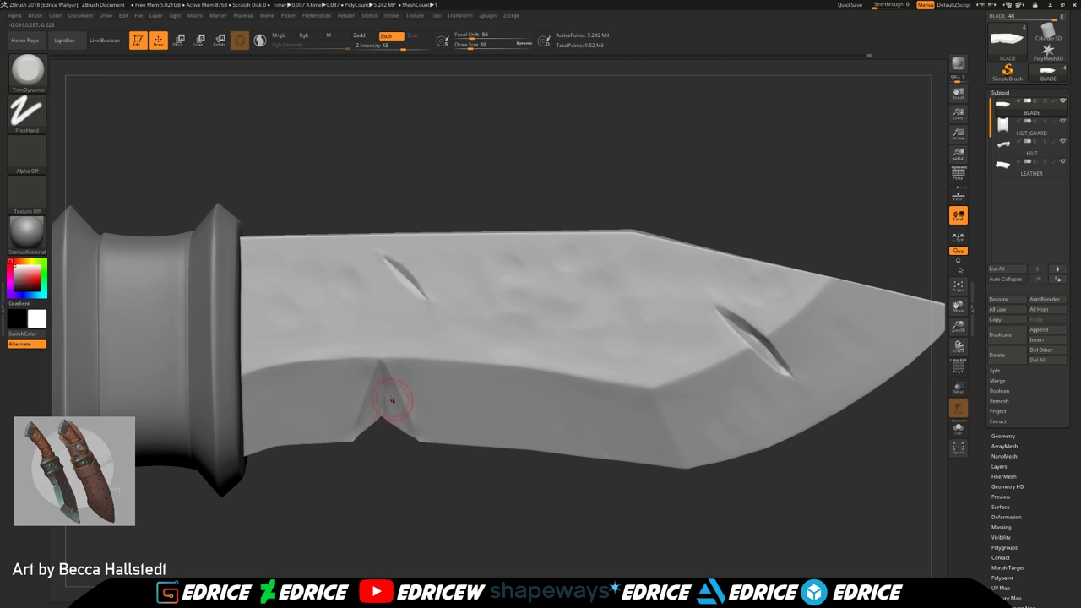
drag(957, 326, 968, 311)
click(957, 287)
Select the HILT_GUARD subtool, turn on the floor grid's reference image, and isolate the guard's central band
click(1026, 126)
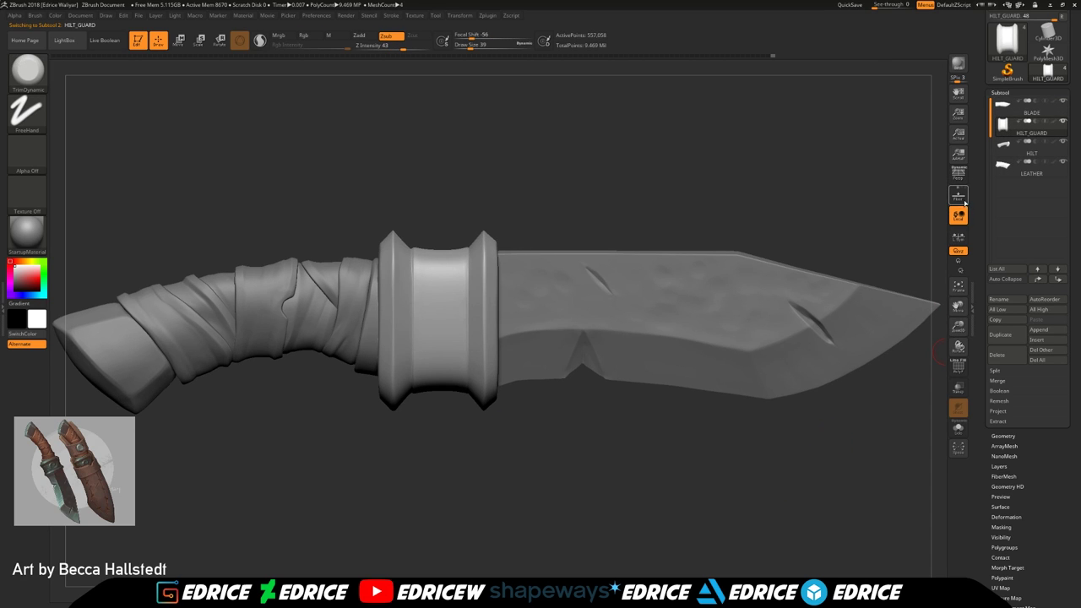
click(964, 200)
drag(958, 327, 931, 324)
click(467, 46)
ctrl+shift+click(414, 338)
click(467, 46)
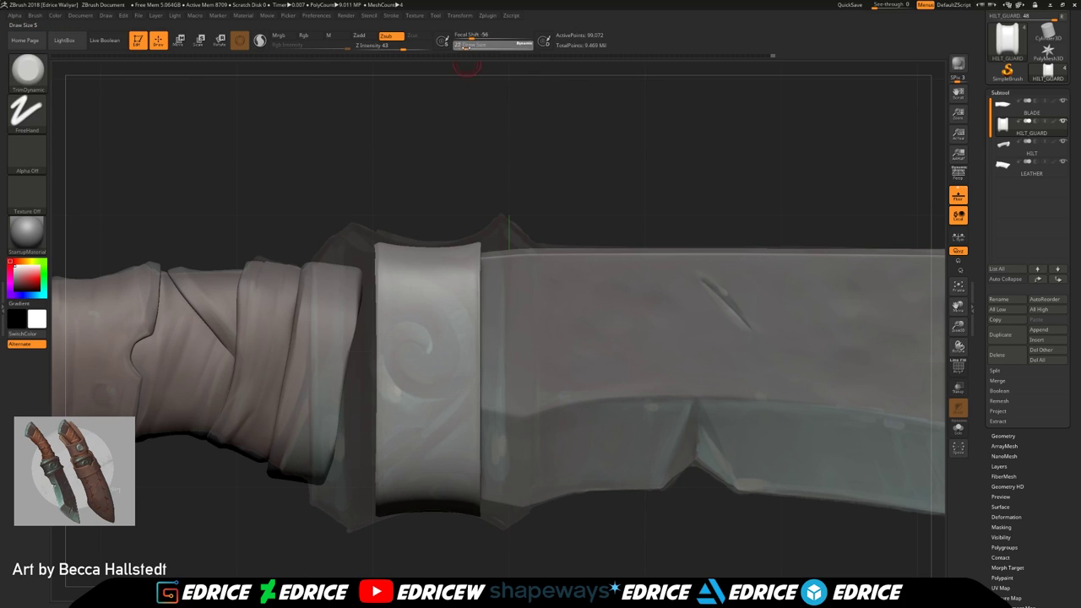
drag(467, 48, 464, 48)
Mask a spiral and a diagonal stroke below it on the band at draw size 17, following the reference
key(ctrl)
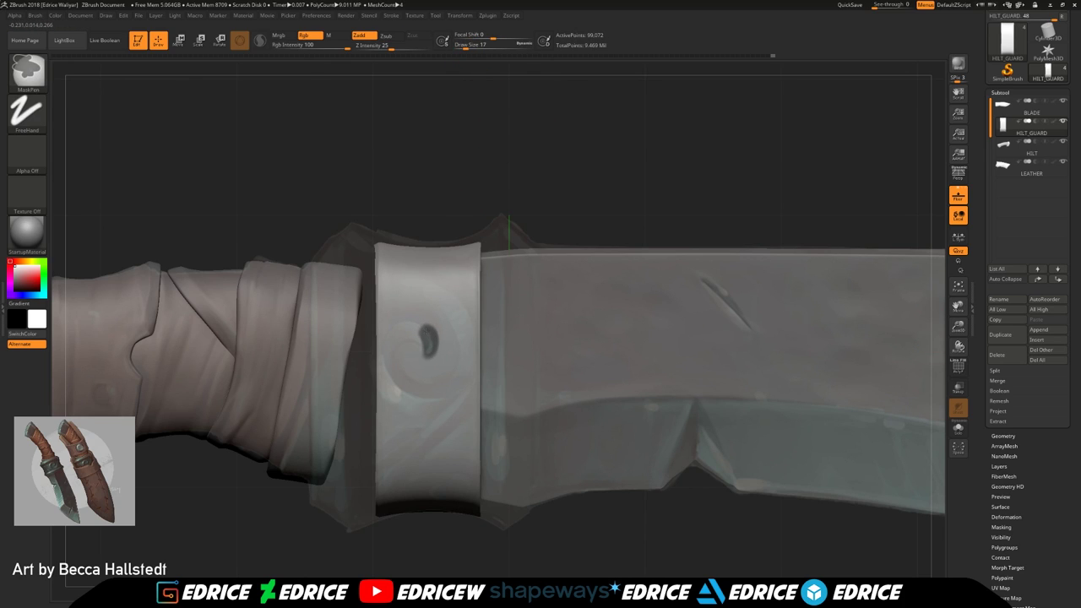
mouse_move(382, 360)
ctrl+mouse_down()
mouse_move(412, 401)
mouse_move(453, 388)
mouse_move(469, 342)
mouse_move(449, 298)
mouse_move(412, 282)
ctrl+mouse_up()
mouse_move(544, 150)
mouse_down()
mouse_move(564, 190)
mouse_move(584, 161)
mouse_move(603, 261)
mouse_up()
ctrl+click(461, 426)
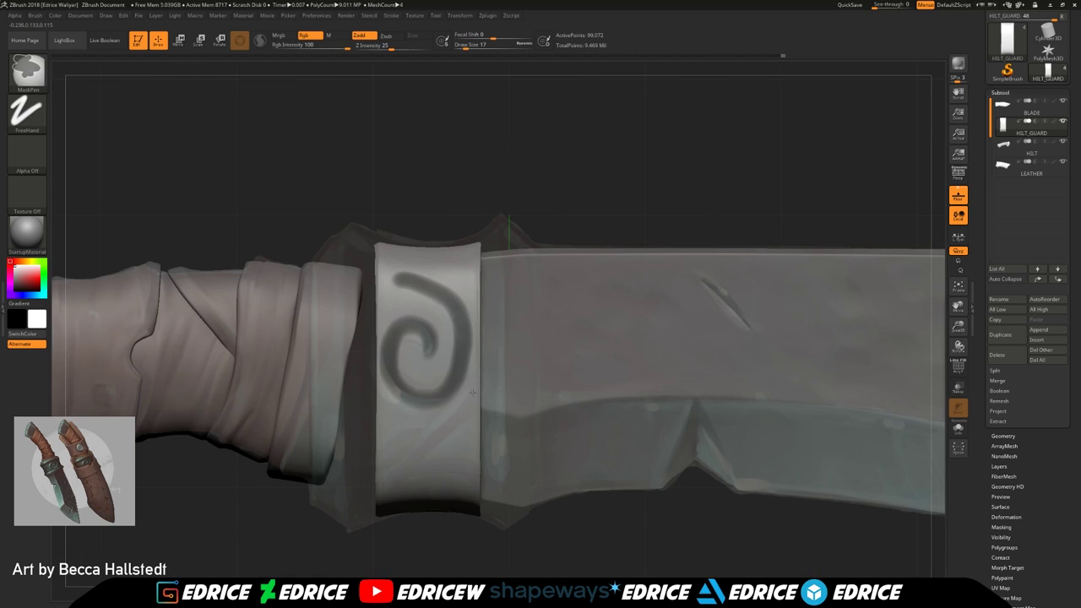
key(ctrl+z)
ctrl+drag(470, 394, 420, 445)
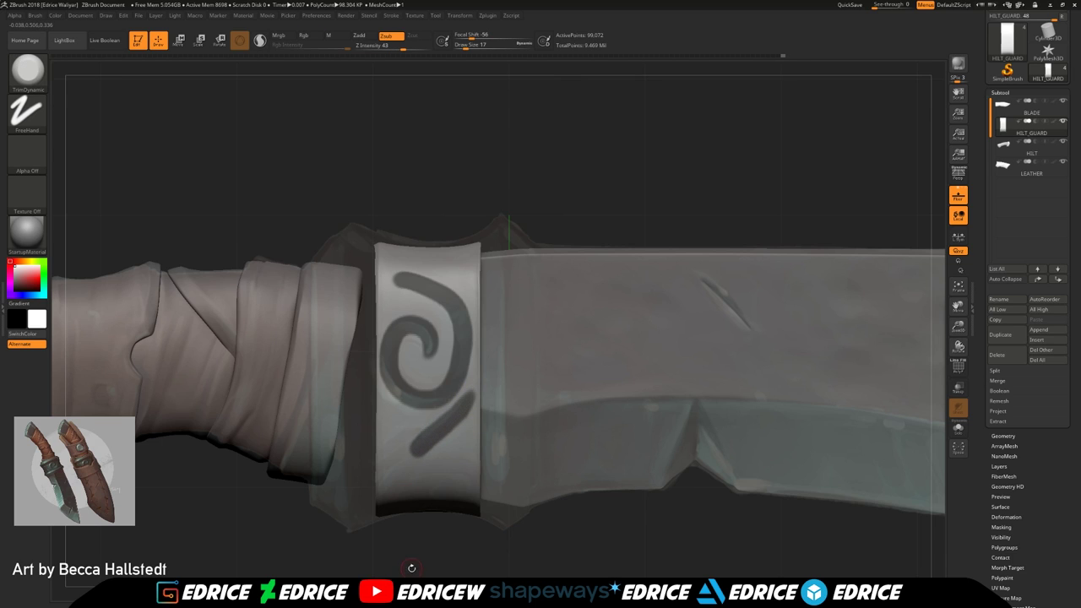
Mask the adjoining spirals above and below the first one around the band
drag(410, 566, 424, 444)
mouse_move(437, 406)
ctrl+mouse_down()
mouse_move(392, 479)
mouse_move(418, 491)
mouse_move(418, 424)
mouse_move(407, 473)
mouse_move(434, 491)
mouse_move(469, 449)
mouse_move(431, 435)
mouse_move(436, 456)
ctrl+mouse_up()
key(ctrl+z)
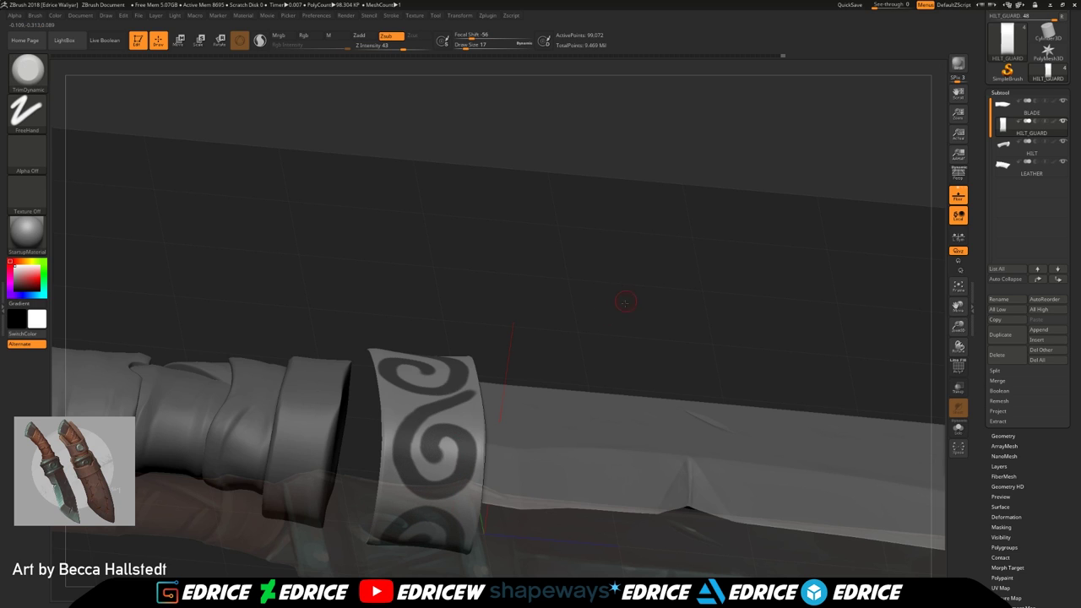
shift+drag(625, 300, 610, 359)
ctrl+drag(458, 390, 439, 414)
drag(410, 524, 416, 459)
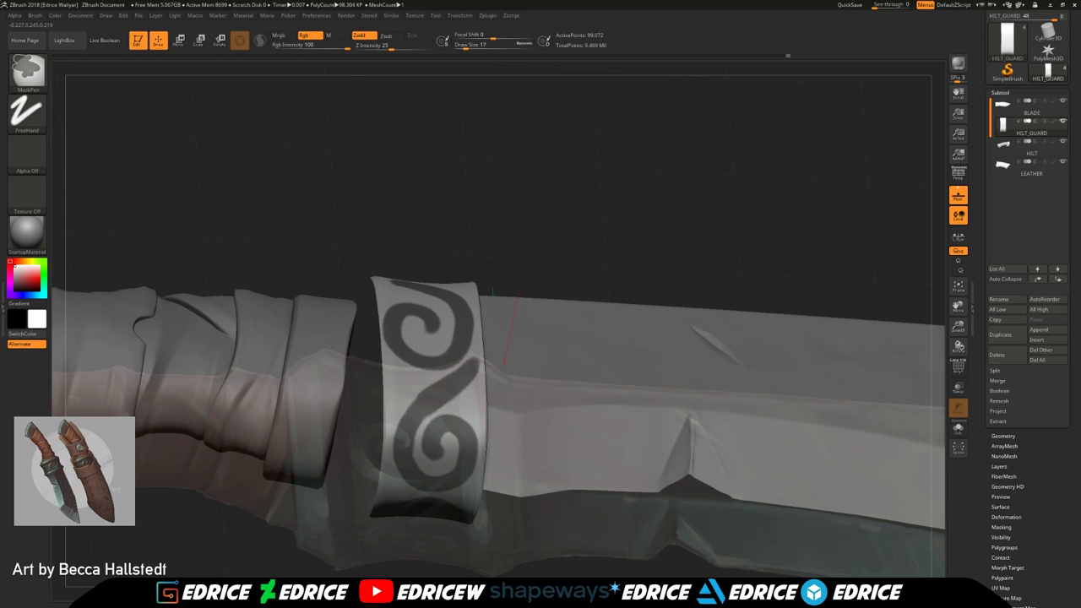
Extend the masked scrollwork over the band's upper edge and clean up where the curls connect
shift+drag(507, 198, 507, 253)
drag(456, 152, 449, 229)
mouse_move(416, 289)
ctrl+mouse_down()
mouse_move(409, 242)
mouse_move(463, 242)
mouse_move(436, 266)
ctrl+mouse_up()
mouse_move(559, 339)
mouse_down()
mouse_move(562, 377)
mouse_move(560, 355)
mouse_up()
drag(543, 241, 549, 338)
ctrl+drag(473, 245, 451, 287)
drag(451, 405, 444, 316)
ctrl+drag(414, 270, 412, 267)
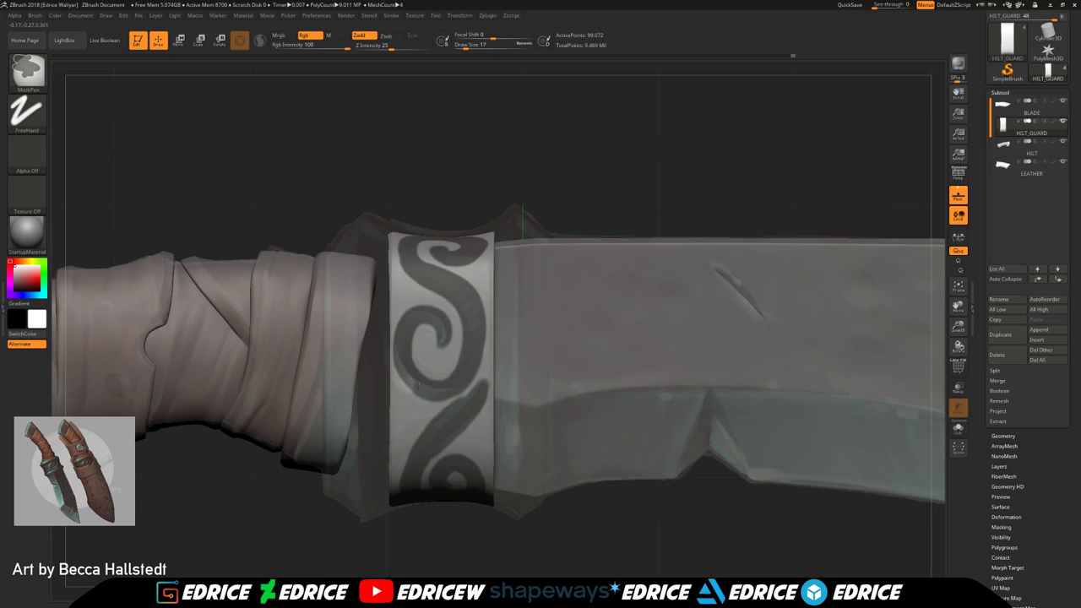
Touch up the central spiral's mask and invert the mask on the band
ctrl+drag(434, 325, 446, 339)
ctrl+click(640, 168)
mouse_move(642, 168)
mouse_down()
mouse_move(661, 132)
mouse_move(575, 95)
mouse_up()
Choose the Standard brush at draw size 74 and raise the unmasked spirals on the band's front
click(472, 45)
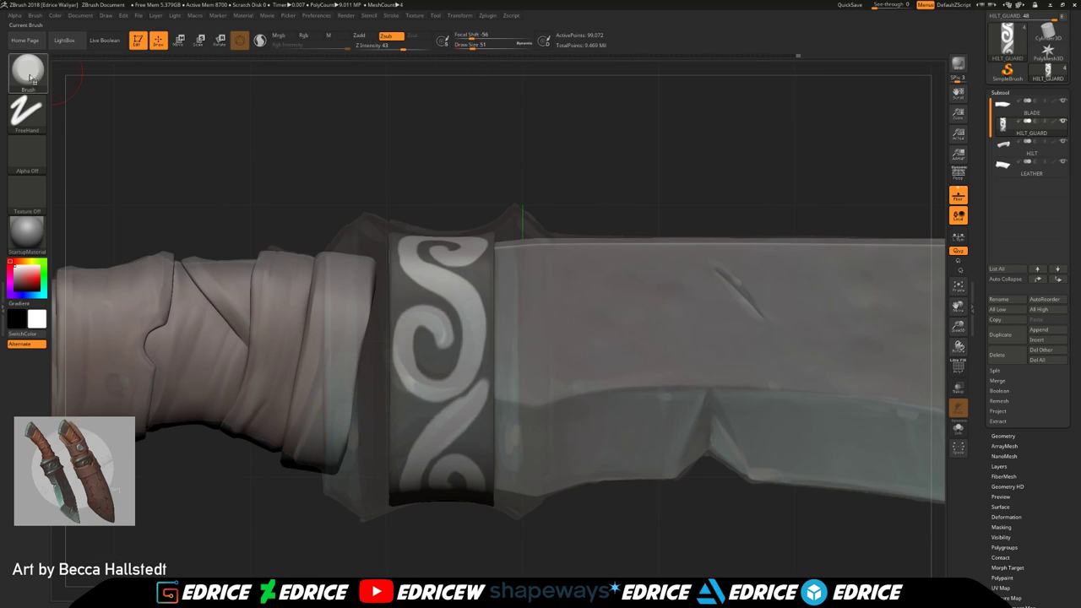
click(29, 73)
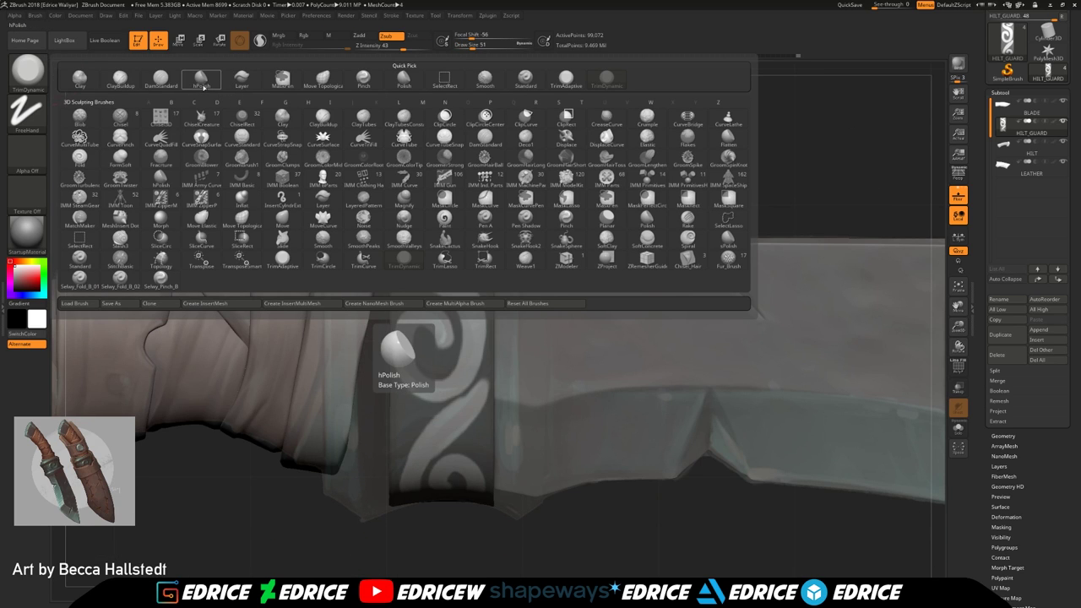
key(s)
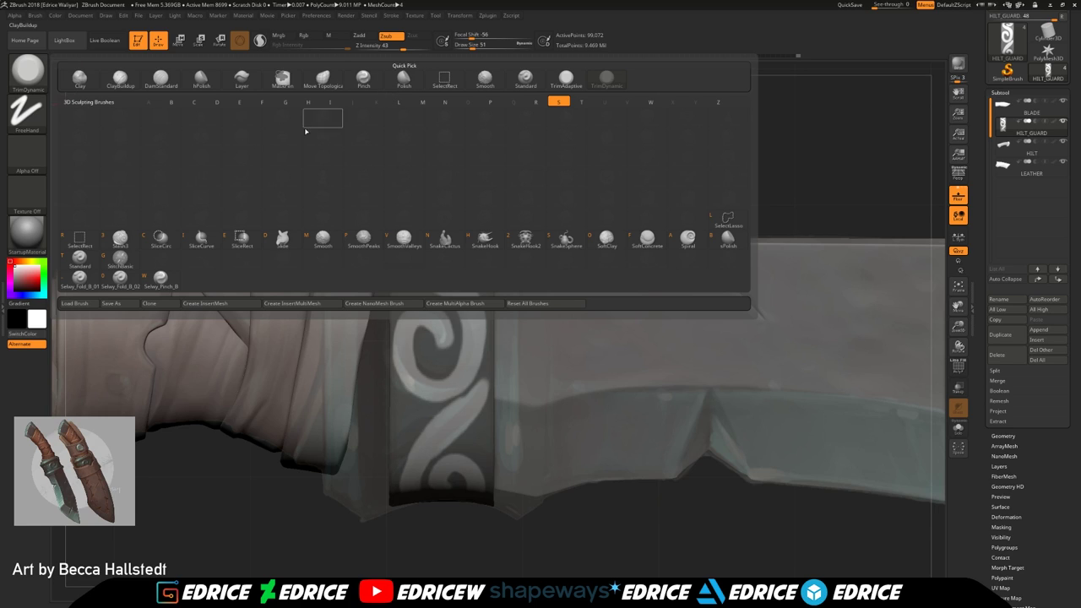
click(519, 80)
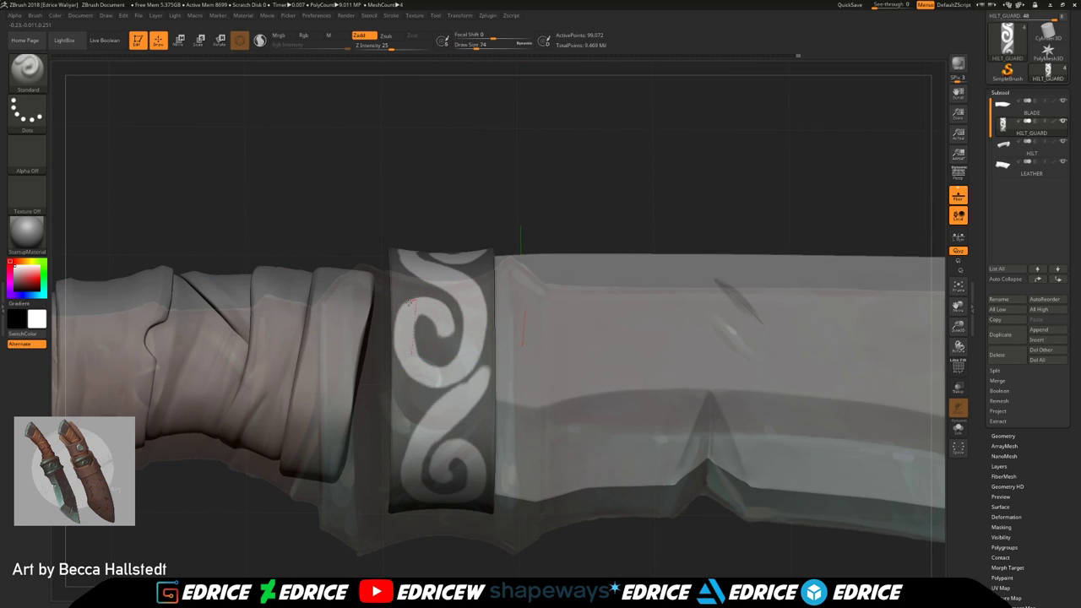
right_drag(414, 306, 429, 406)
mouse_move(443, 317)
mouse_down()
mouse_move(408, 311)
mouse_move(465, 339)
mouse_move(423, 245)
mouse_move(474, 251)
mouse_move(450, 239)
mouse_up()
mouse_move(473, 214)
mouse_down()
mouse_move(483, 233)
mouse_move(471, 252)
mouse_up()
mouse_move(415, 226)
mouse_down()
mouse_move(460, 303)
mouse_move(419, 307)
mouse_move(446, 331)
mouse_up()
Raise the scrollwork around the band's lower edge and underside with the Standard brush
right_drag(540, 455, 510, 374)
mouse_move(438, 389)
mouse_down()
mouse_move(470, 473)
mouse_move(449, 449)
mouse_move(428, 460)
mouse_move(486, 346)
mouse_up()
drag(613, 228, 542, 241)
mouse_move(439, 533)
mouse_down()
mouse_move(410, 367)
mouse_move(437, 400)
mouse_up()
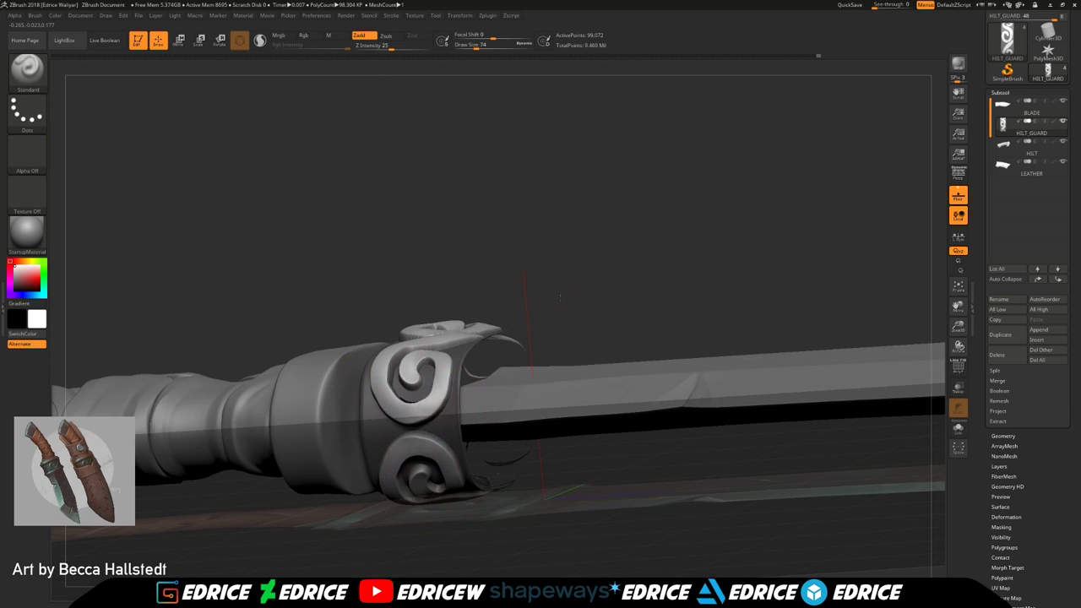
drag(560, 294, 557, 448)
mouse_move(417, 348)
mouse_down()
mouse_move(442, 359)
mouse_move(419, 407)
mouse_up()
mouse_move(549, 508)
mouse_down()
mouse_move(542, 560)
mouse_move(547, 517)
mouse_move(524, 414)
mouse_up()
Build up the spiral relief further with a slightly smaller Standard brush, and choose the hPolish brush
drag(475, 46, 474, 46)
mouse_move(390, 292)
mouse_down()
mouse_move(424, 289)
mouse_move(440, 306)
mouse_up()
drag(525, 422, 535, 558)
drag(440, 388, 456, 422)
click(27, 75)
click(240, 82)
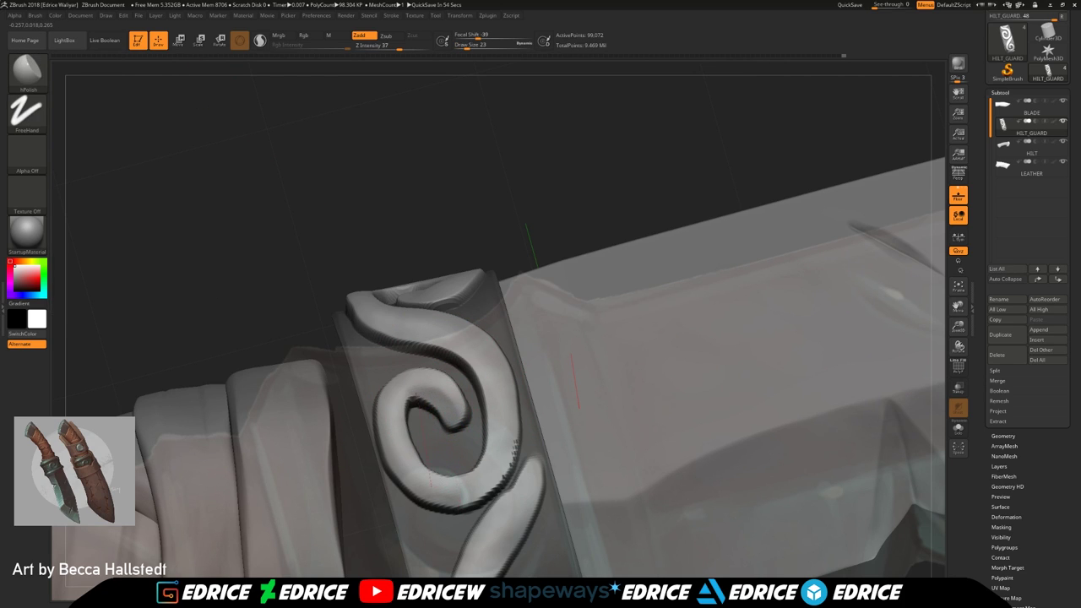
Flatten the central spiral's inner curve and the scroll's upper sweep with the hPolish brush
right_drag(411, 448, 422, 439)
drag(407, 451, 451, 480)
mouse_move(451, 480)
right_down()
mouse_move(457, 488)
mouse_move(440, 480)
right_up()
drag(465, 375, 376, 314)
right_drag(475, 154, 381, 175)
Clear the mask, subdivide the fully shown hilt guard one level, and isolate the ornamented band again
ctrl+drag(238, 110, 256, 126)
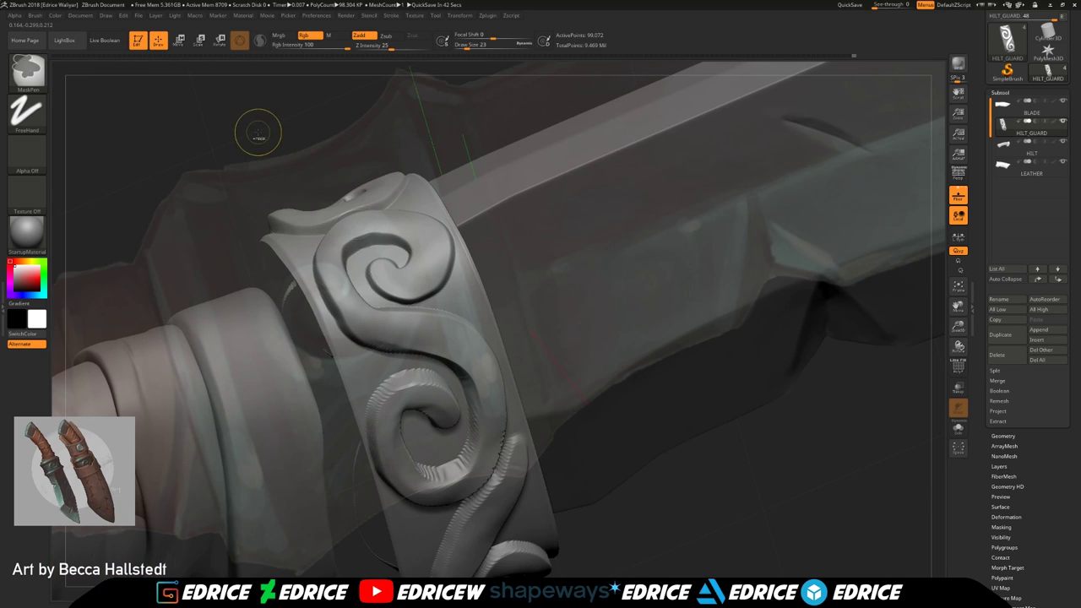
key(ctrl+d)
ctrl+shift+click(267, 114)
key(ctrl+d)
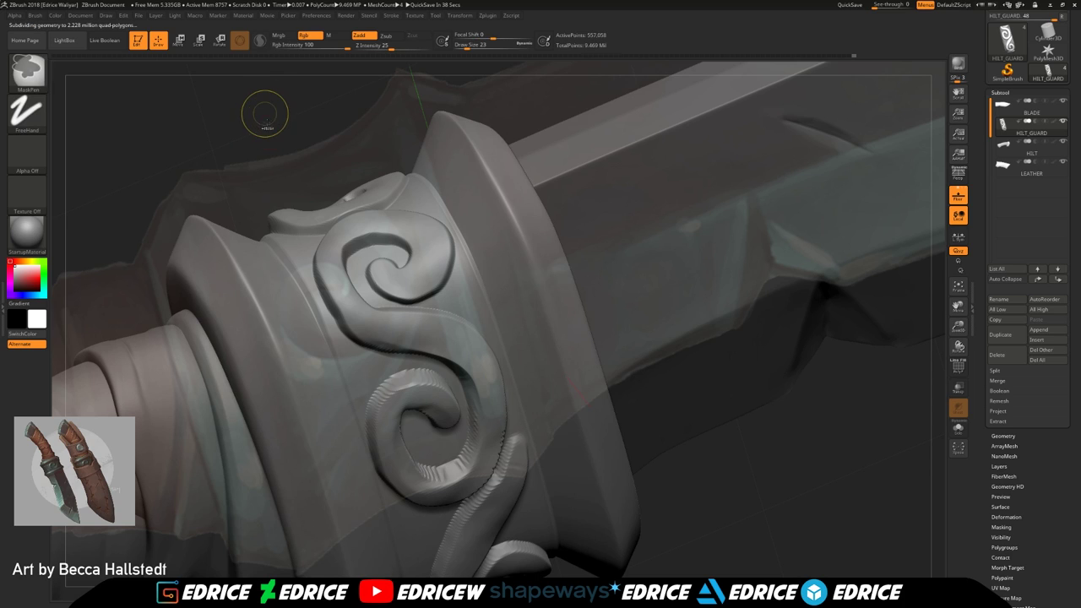
ctrl+shift+click(327, 279)
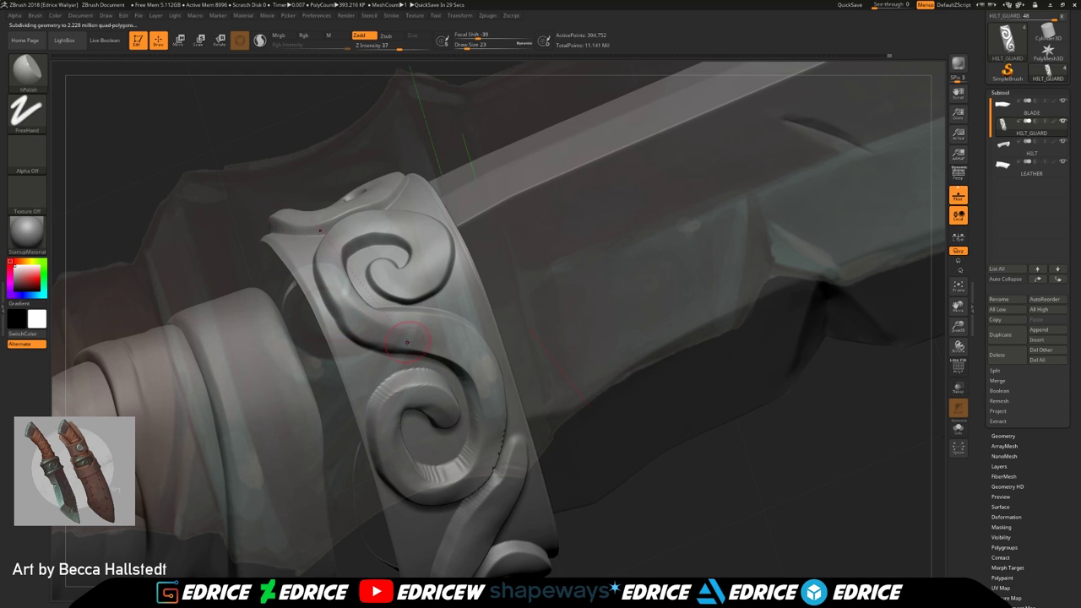
Polish the central spiral with the hPolish brush and smooth its jagged inner edges
drag(716, 466, 694, 414)
shift+drag(417, 333, 439, 344)
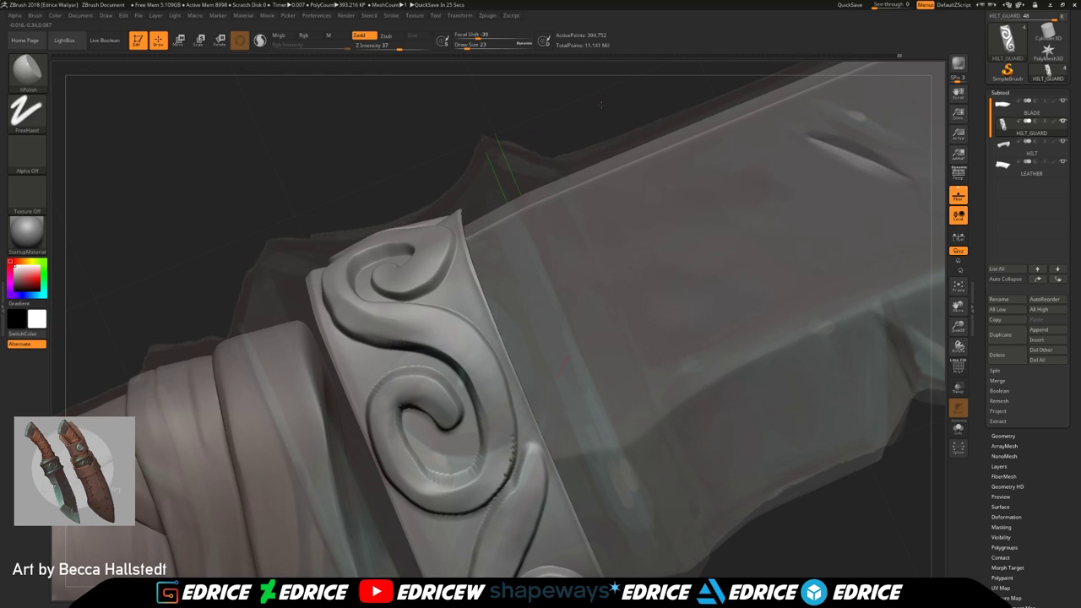
drag(516, 186, 502, 152)
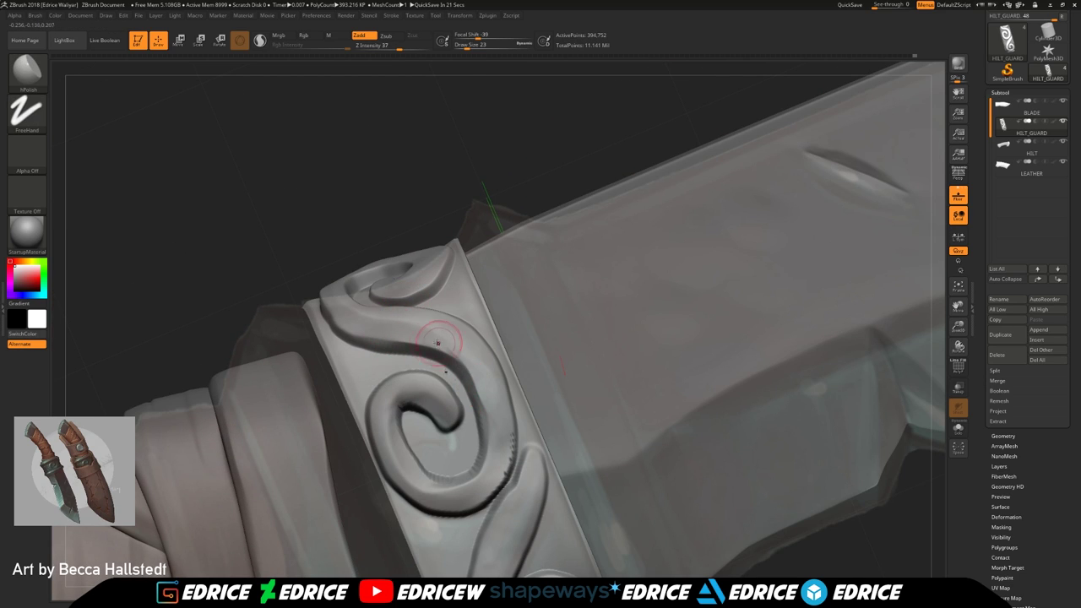
mouse_move(435, 484)
mouse_down()
mouse_move(463, 482)
mouse_move(410, 460)
mouse_move(394, 428)
mouse_up()
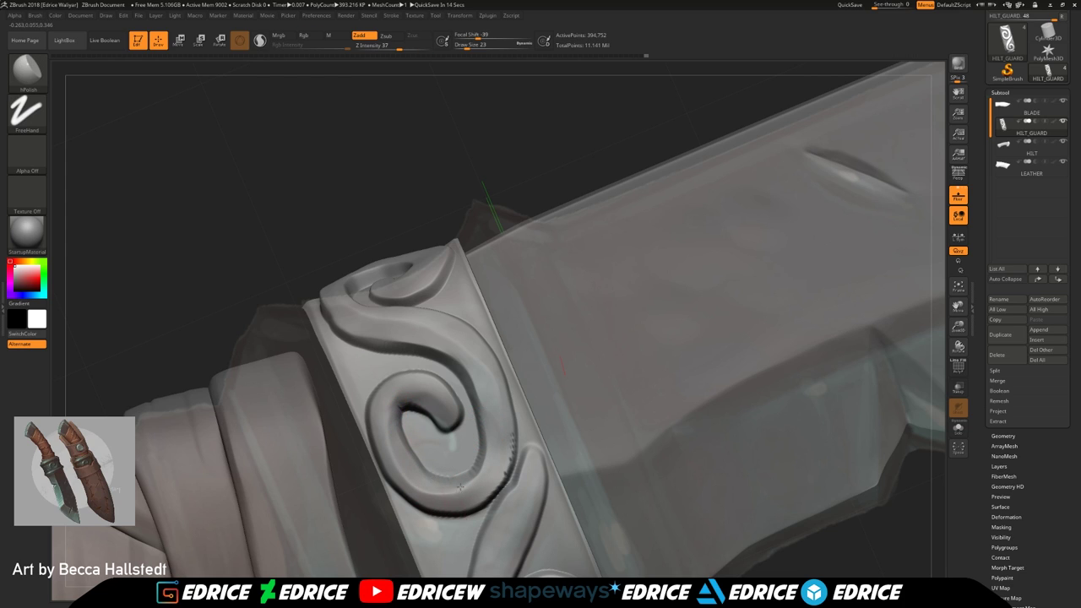
drag(640, 140, 606, 156)
shift+drag(458, 475, 472, 456)
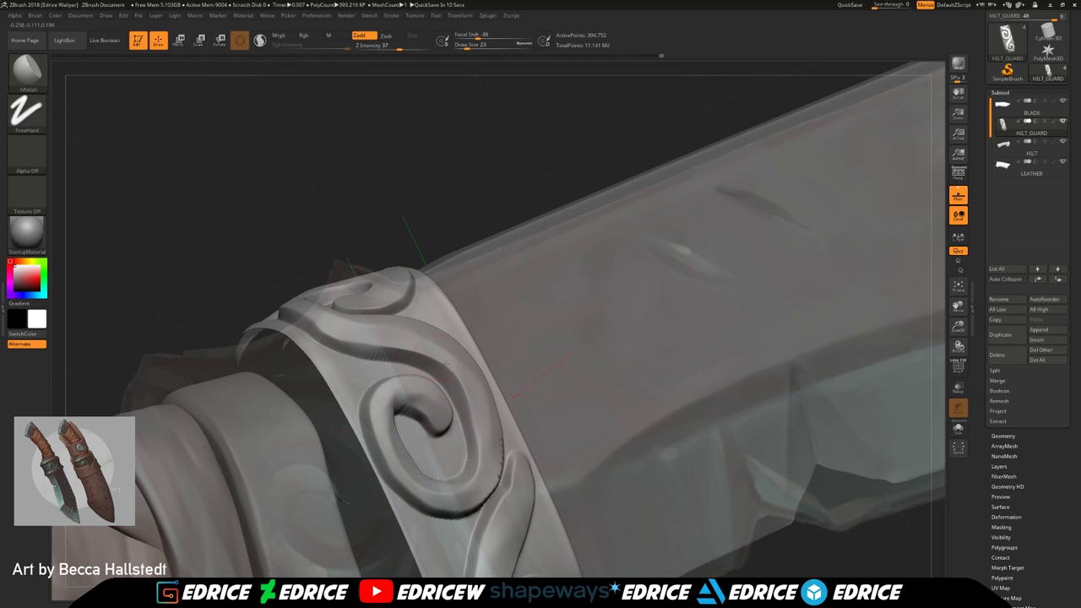
Smooth the S-shaped ridge above the central spiral and the spiral's rough outer edge
shift+drag(395, 349, 445, 369)
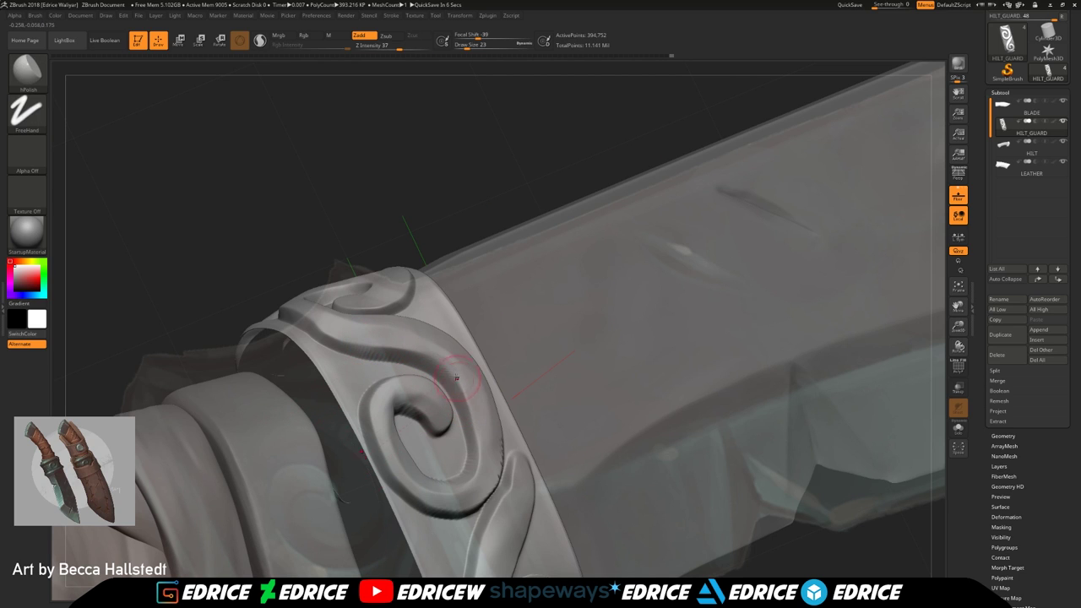
drag(513, 202, 481, 221)
shift+drag(376, 348, 422, 361)
drag(665, 524, 705, 506)
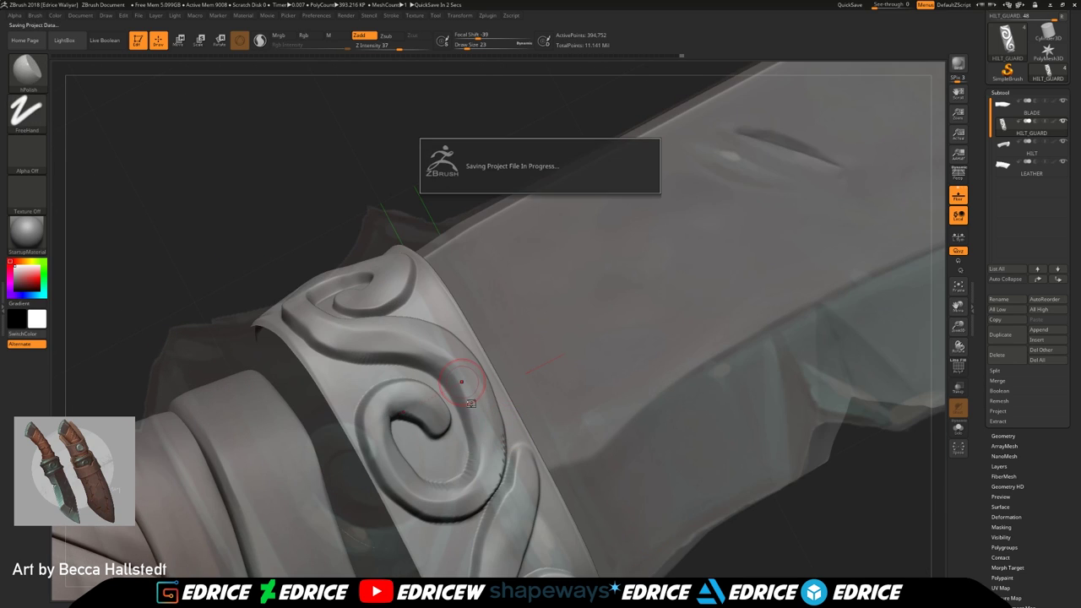
mouse_move(452, 169)
mouse_down()
mouse_move(436, 157)
mouse_move(448, 154)
mouse_up()
mouse_move(500, 441)
shift+mouse_down()
mouse_move(495, 473)
mouse_move(493, 430)
shift+mouse_up()
mouse_move(554, 141)
mouse_down()
mouse_move(548, 164)
mouse_move(568, 175)
mouse_up()
Hide the floor with its reference overlay and polish the upper spiral's flank along the band's handle-side edge
click(958, 196)
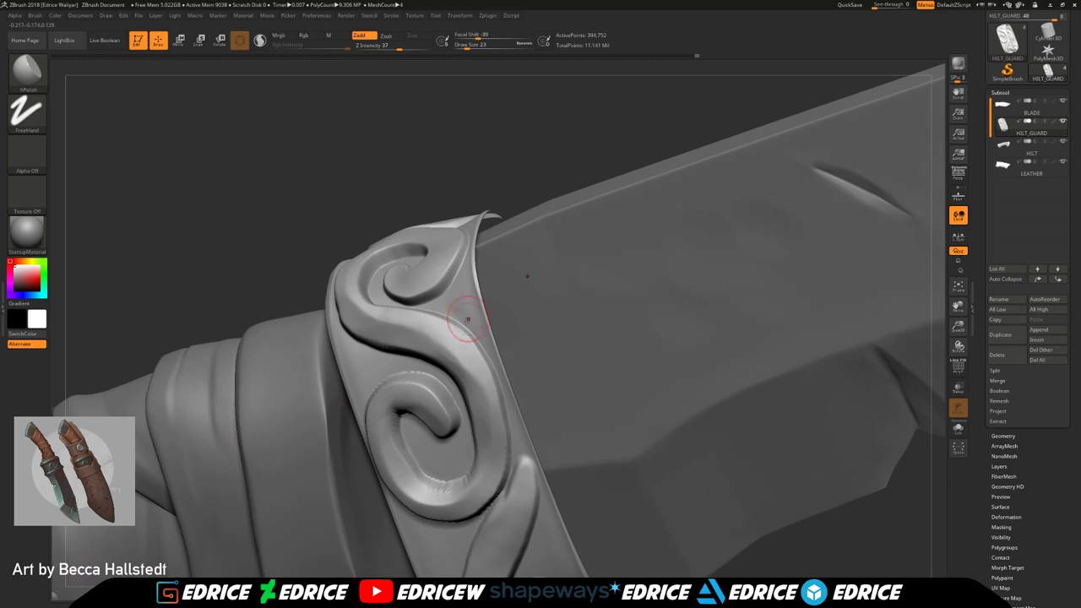
right_drag(482, 378, 362, 168)
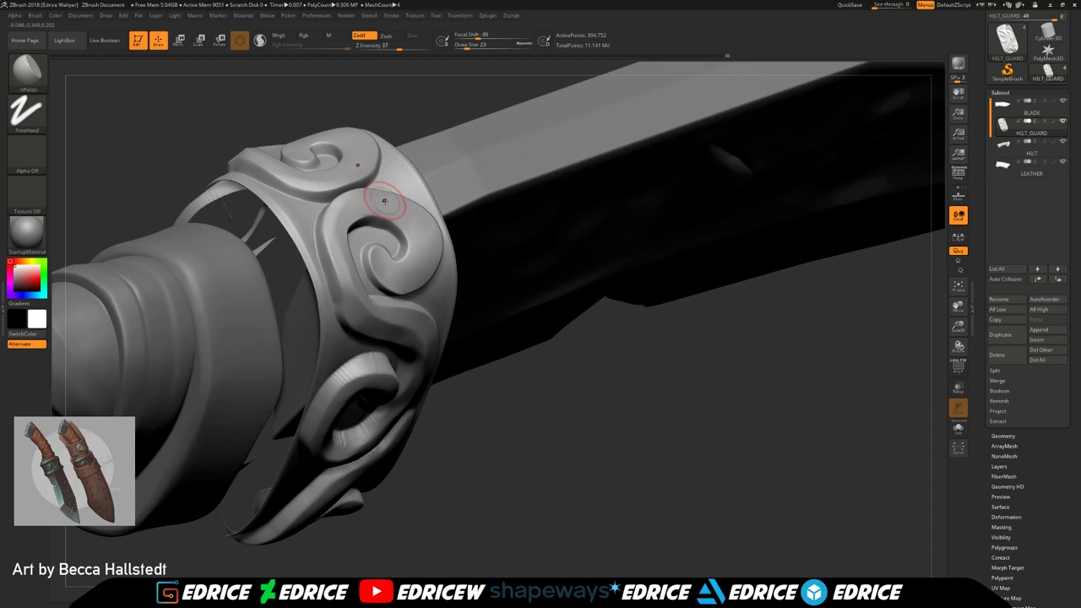
right_drag(412, 252, 333, 243)
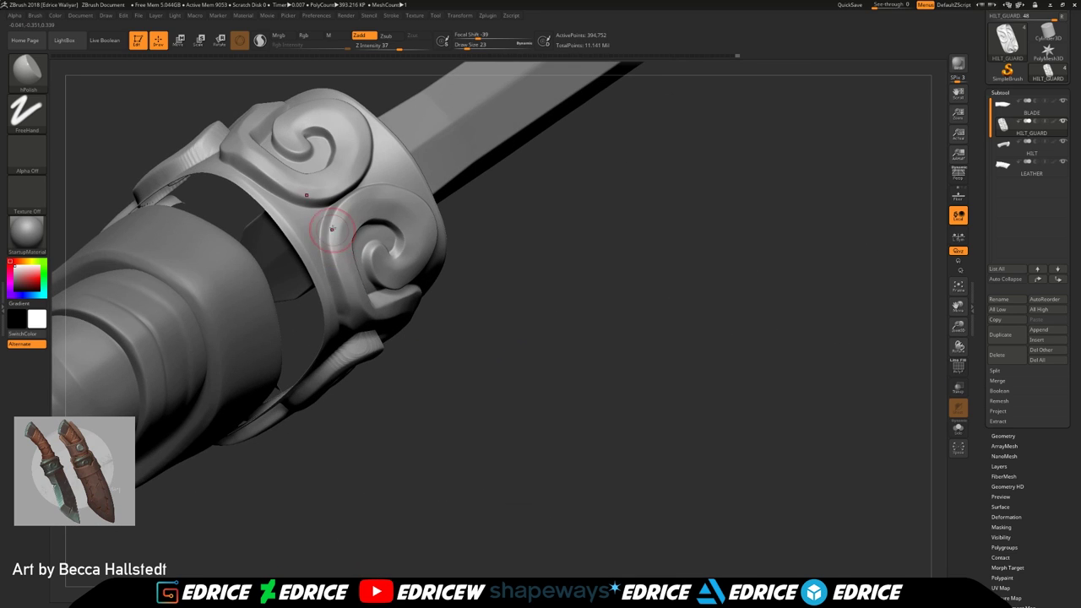
drag(345, 293, 330, 235)
right_drag(385, 274, 333, 250)
drag(332, 250, 340, 293)
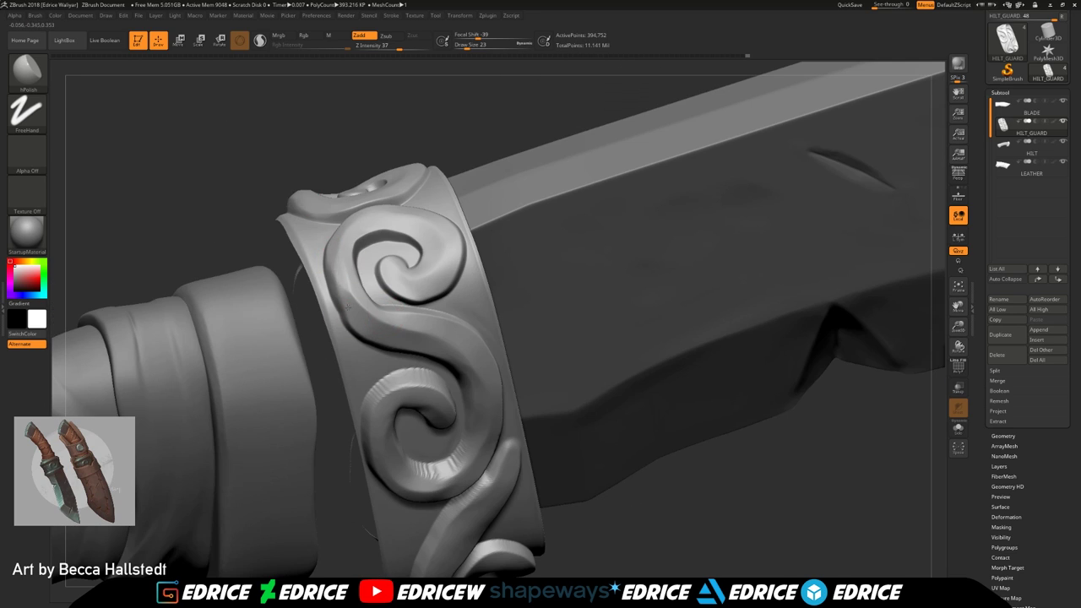
Flatten the outer rims of the upper spirals on the band's spine side with the hPolish brush
right_drag(342, 135, 372, 185)
drag(385, 137, 374, 171)
right_drag(374, 173, 422, 191)
drag(420, 194, 439, 225)
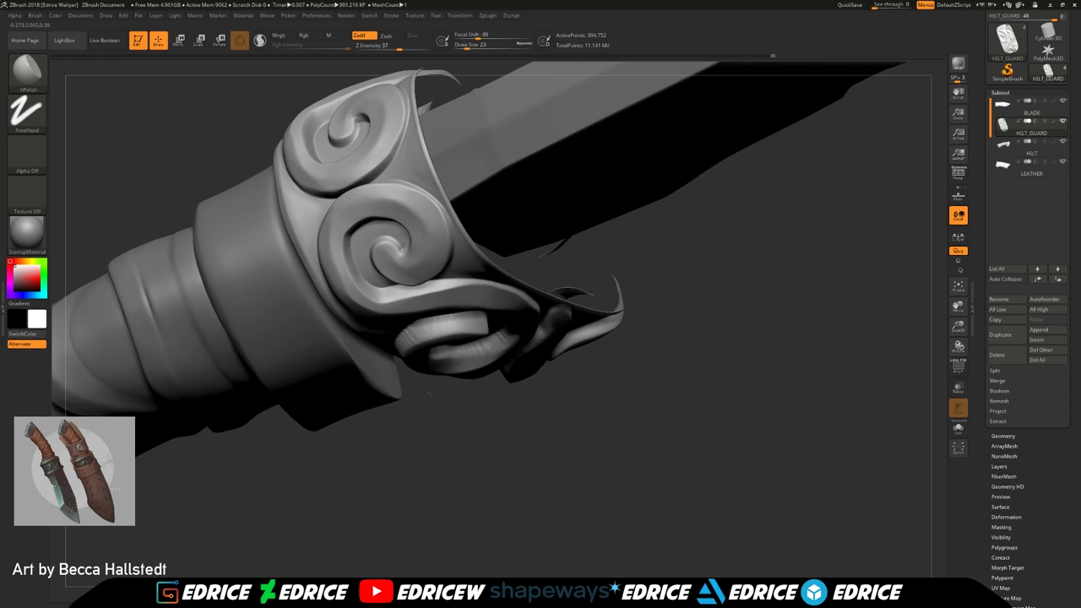
right_drag(431, 400, 433, 269)
drag(434, 256, 404, 277)
drag(428, 207, 402, 200)
right_drag(392, 171, 466, 103)
drag(363, 196, 360, 229)
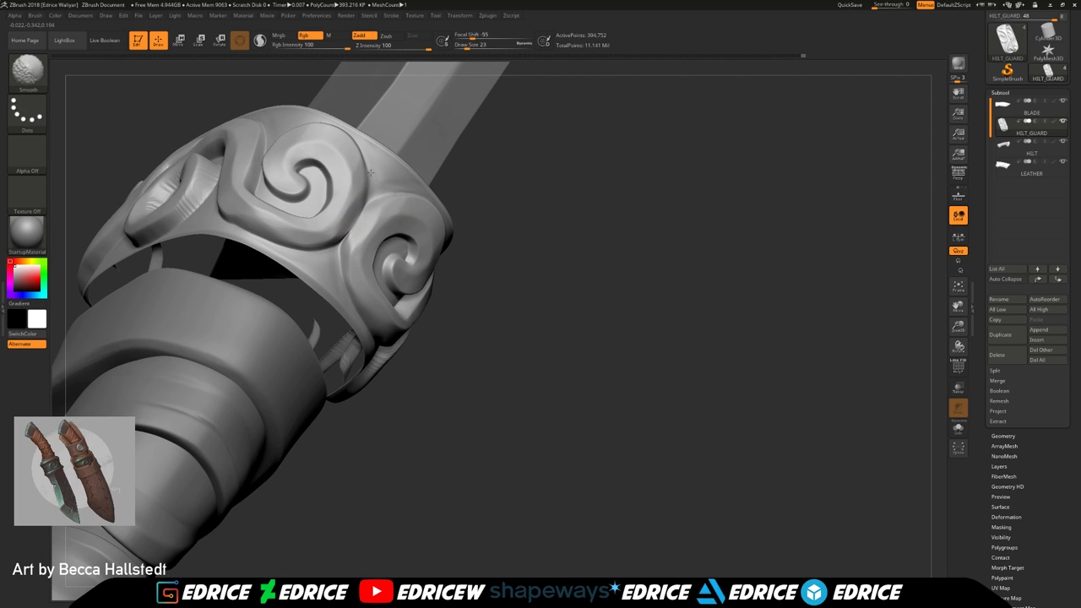
Polish and smooth the transition between the two neighbouring spirals on the band's spine side
right_drag(369, 234, 486, 165)
drag(349, 260, 348, 265)
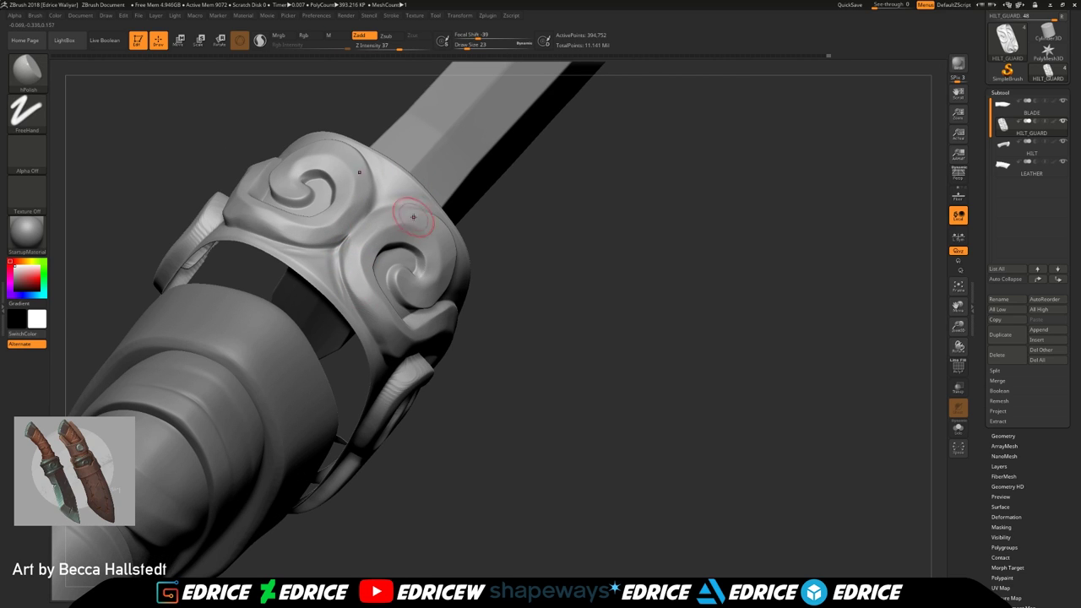
drag(523, 217, 493, 202)
shift+drag(427, 212, 409, 174)
drag(532, 217, 540, 230)
shift+drag(347, 272, 343, 276)
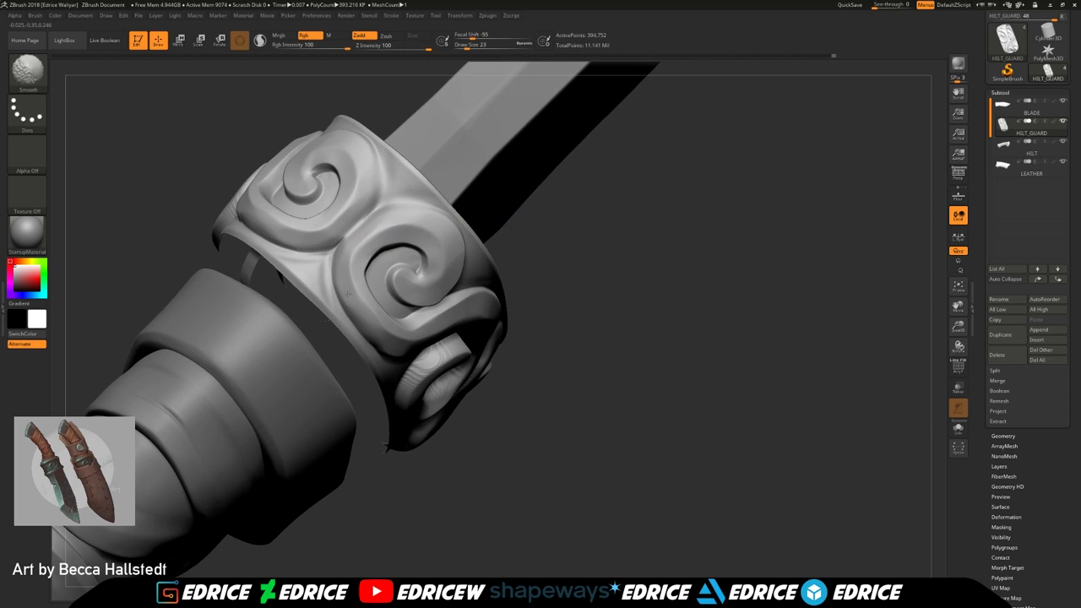
drag(533, 268, 499, 243)
shift+drag(420, 219, 435, 221)
drag(582, 292, 532, 266)
shift+drag(460, 246, 460, 271)
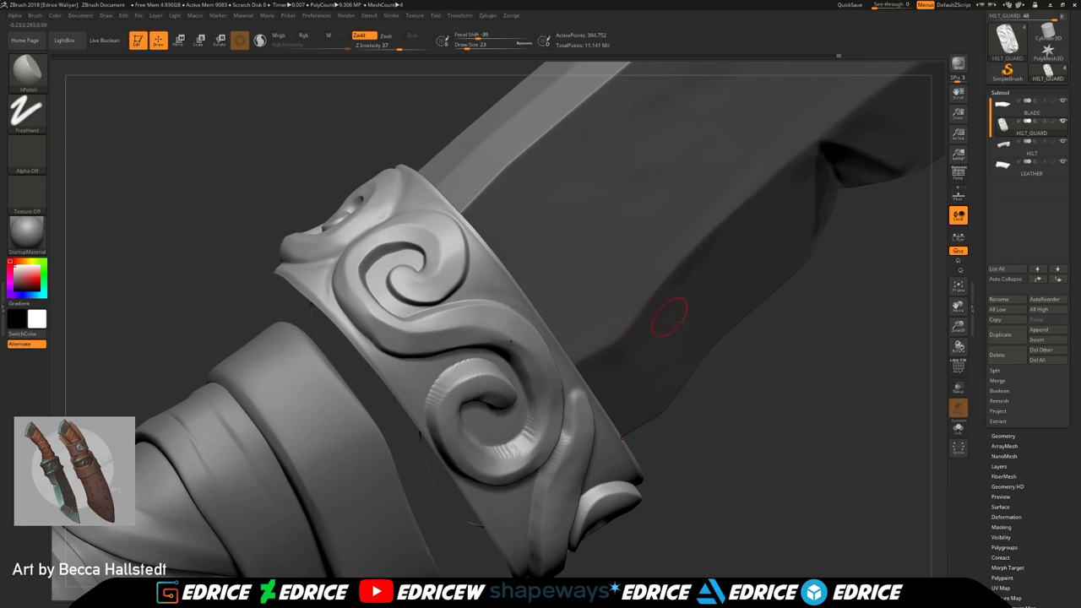
Polish the upper spiral's curl and smooth its outer rim and handle-side edge
drag(664, 316, 626, 288)
mouse_move(458, 256)
shift+mouse_down()
mouse_move(417, 277)
mouse_move(445, 284)
mouse_move(420, 293)
mouse_move(437, 291)
mouse_move(454, 263)
mouse_move(448, 285)
mouse_move(460, 245)
shift+mouse_up()
drag(405, 182, 449, 220)
mouse_move(445, 285)
mouse_down()
mouse_move(429, 264)
mouse_move(439, 280)
mouse_up()
drag(669, 313, 559, 256)
shift+drag(360, 253, 353, 241)
shift+drag(376, 309, 299, 275)
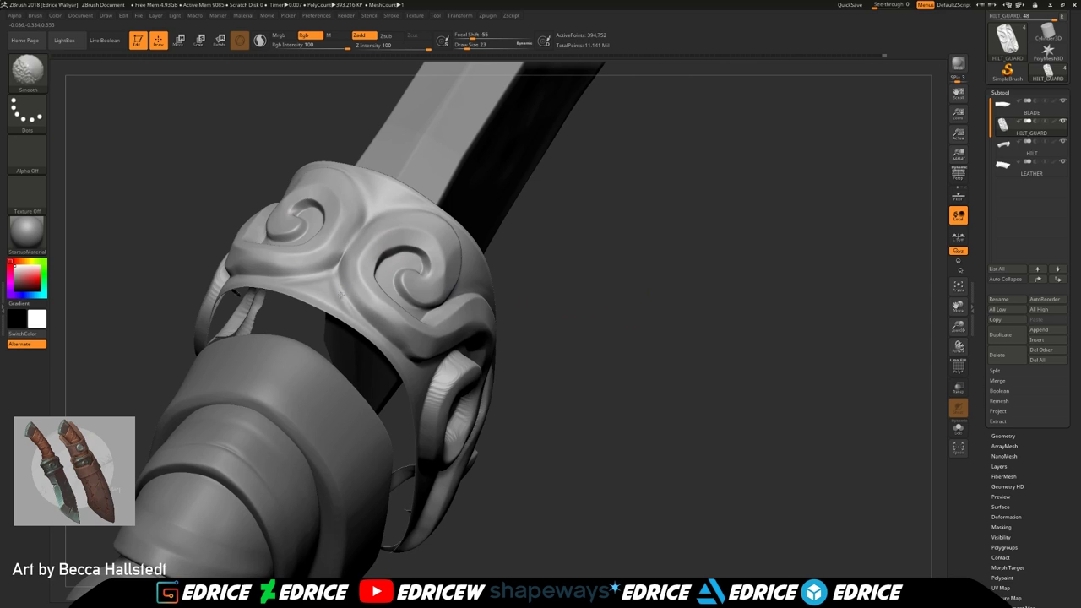
Smooth the serrated inner and outer edges of the central spiral and polish its lower bend
mouse_move(582, 338)
mouse_down()
mouse_move(447, 321)
mouse_move(408, 334)
mouse_move(516, 325)
mouse_up()
drag(591, 325, 659, 355)
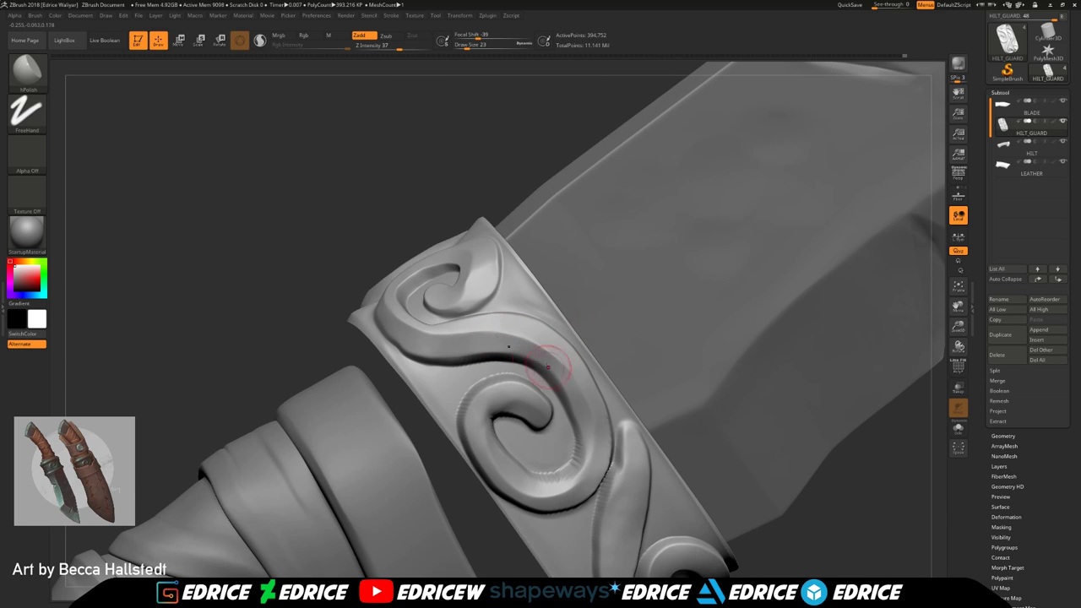
mouse_move(580, 452)
shift+mouse_down()
mouse_move(568, 470)
mouse_move(534, 471)
shift+mouse_up()
mouse_move(399, 414)
mouse_down()
mouse_move(470, 398)
mouse_move(483, 463)
mouse_move(470, 448)
mouse_up()
shift+drag(540, 500, 602, 483)
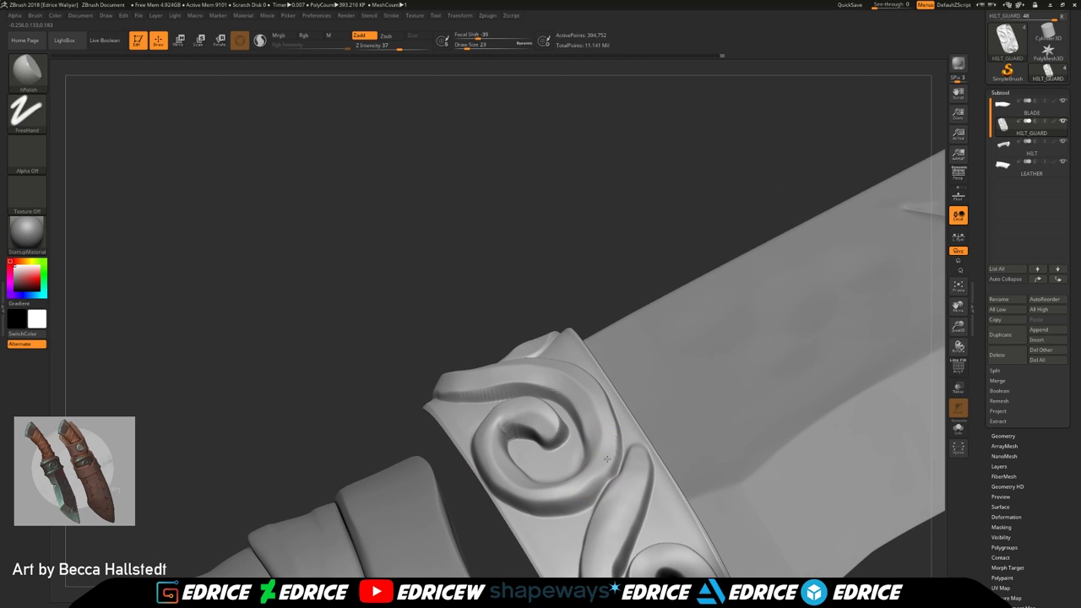
drag(518, 487, 549, 493)
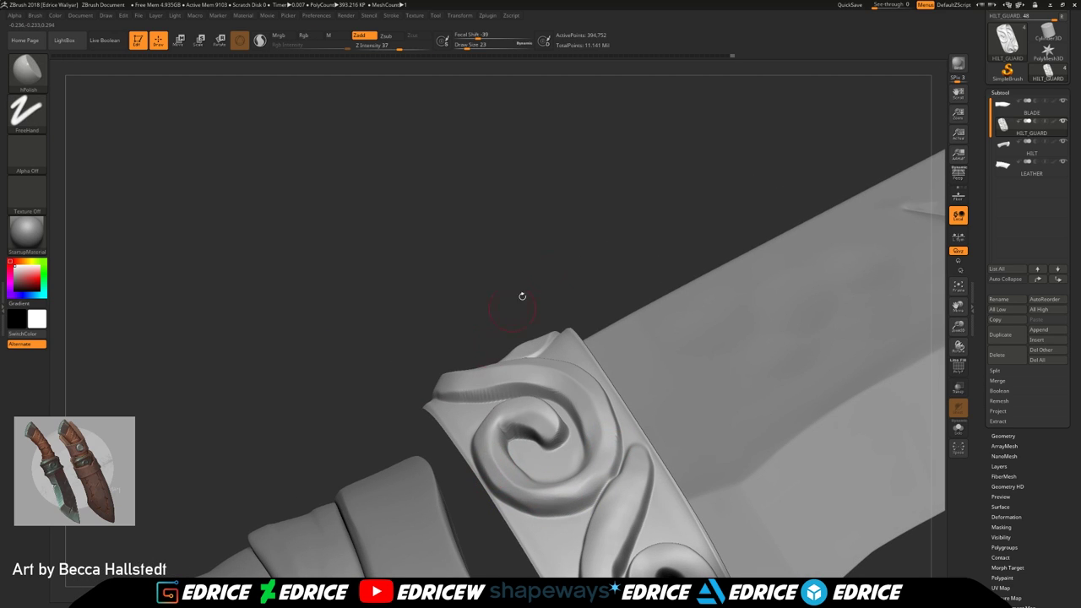
Polish the central spiral's inner curl into a flat, beveled surface
drag(502, 321, 582, 254)
drag(602, 217, 692, 270)
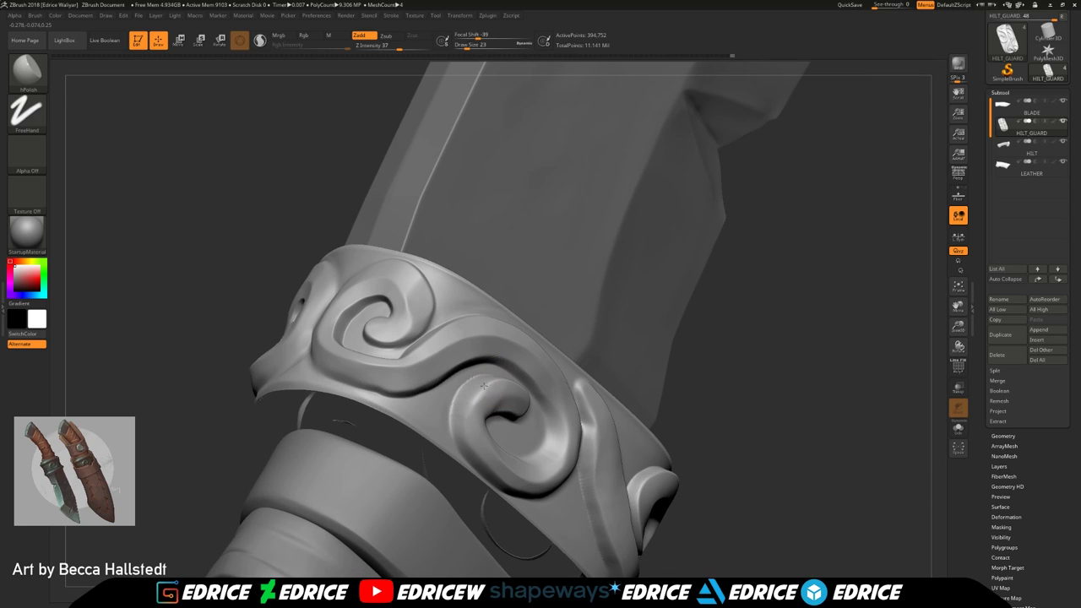
drag(710, 381, 657, 404)
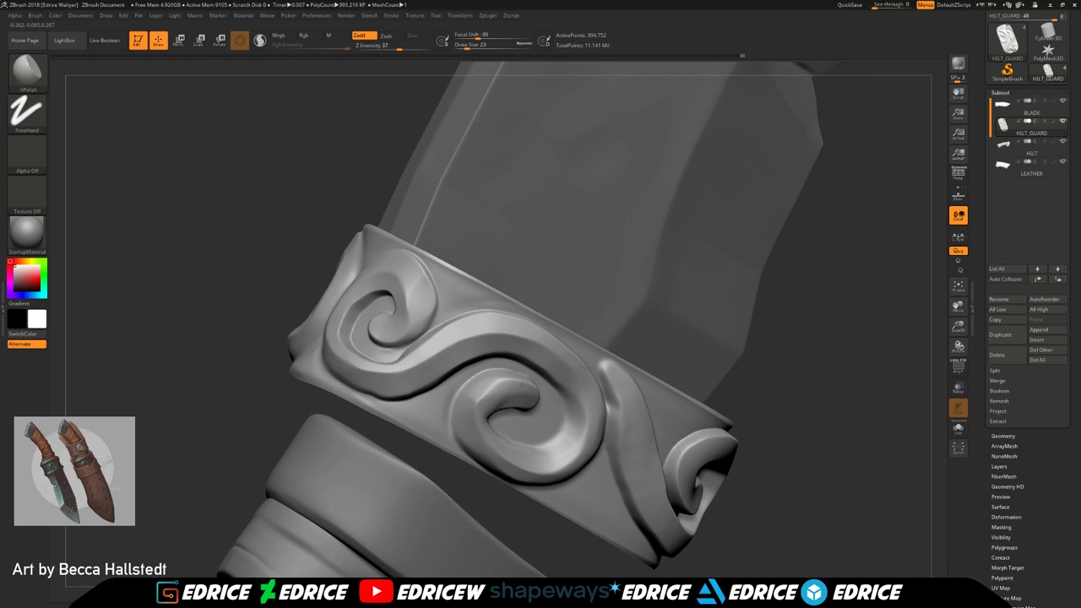
drag(467, 401, 503, 370)
drag(864, 347, 760, 363)
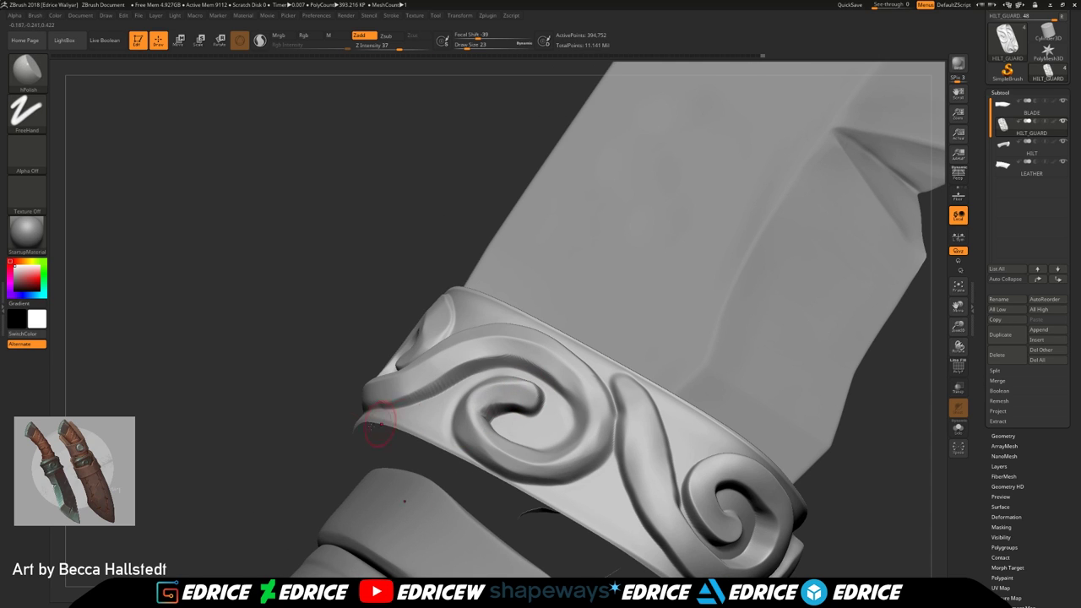
Bevel and smooth the ridge arching over the central spiral and polish the spiral's lower rim
right_drag(400, 419, 489, 416)
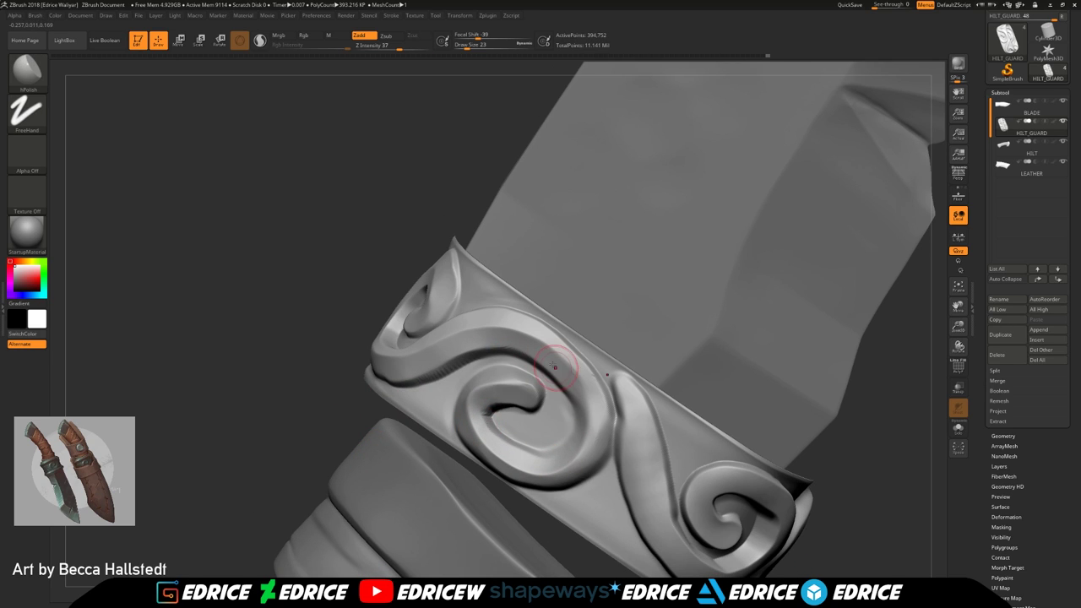
mouse_move(574, 355)
mouse_down()
mouse_move(577, 373)
mouse_move(544, 328)
mouse_move(571, 350)
mouse_up()
mouse_move(557, 336)
shift+mouse_down()
mouse_move(566, 346)
mouse_move(522, 317)
shift+mouse_up()
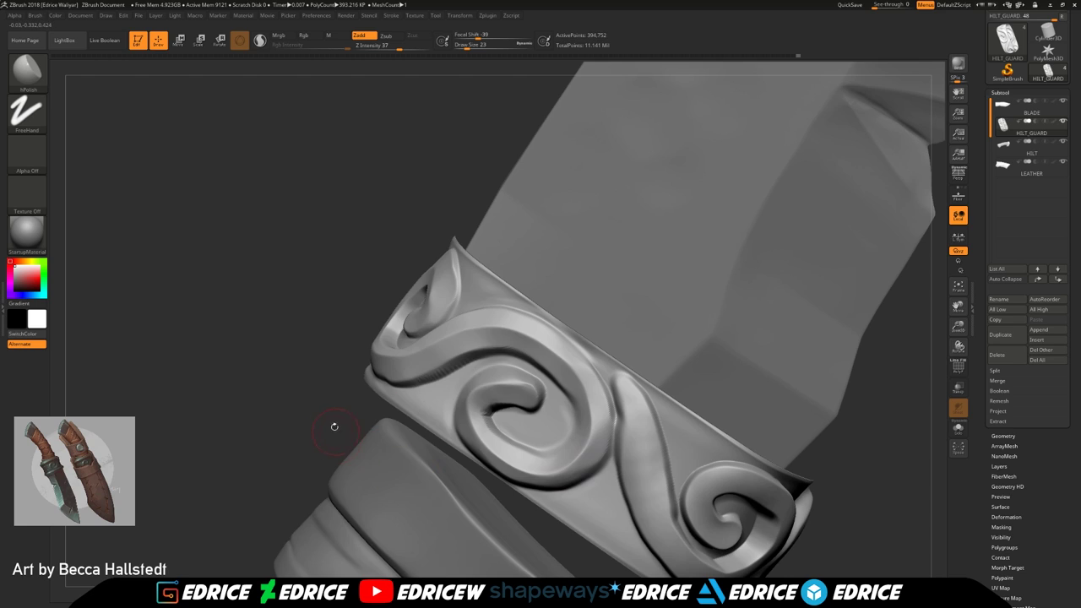
drag(336, 434, 334, 491)
drag(488, 460, 528, 473)
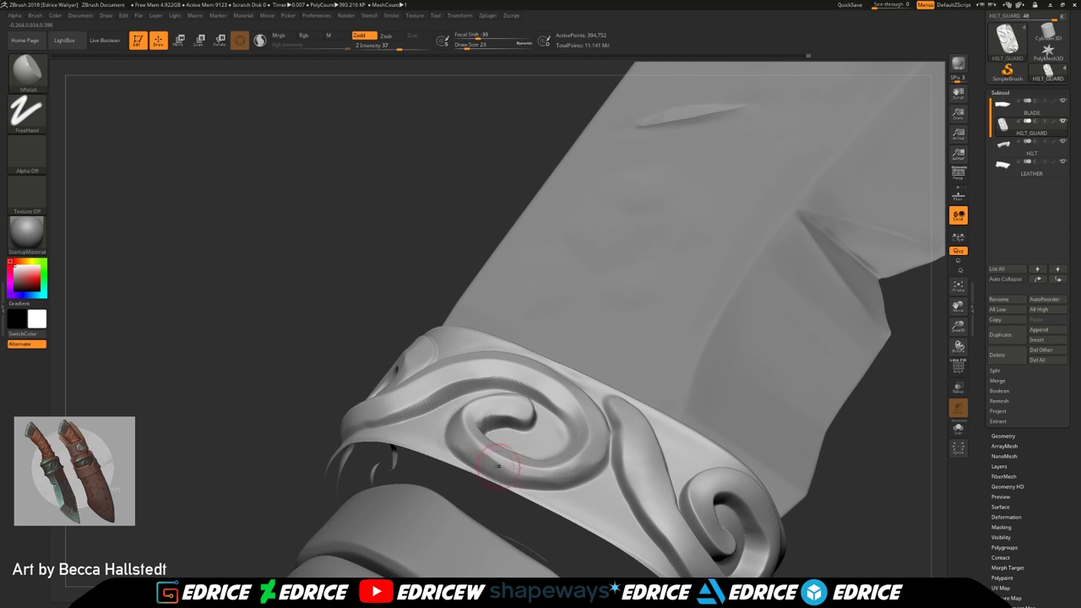
Polish and smooth the ridge linking the upper and central spirals, and soften the upper spiral's curl
drag(640, 391, 733, 395)
drag(498, 383, 561, 400)
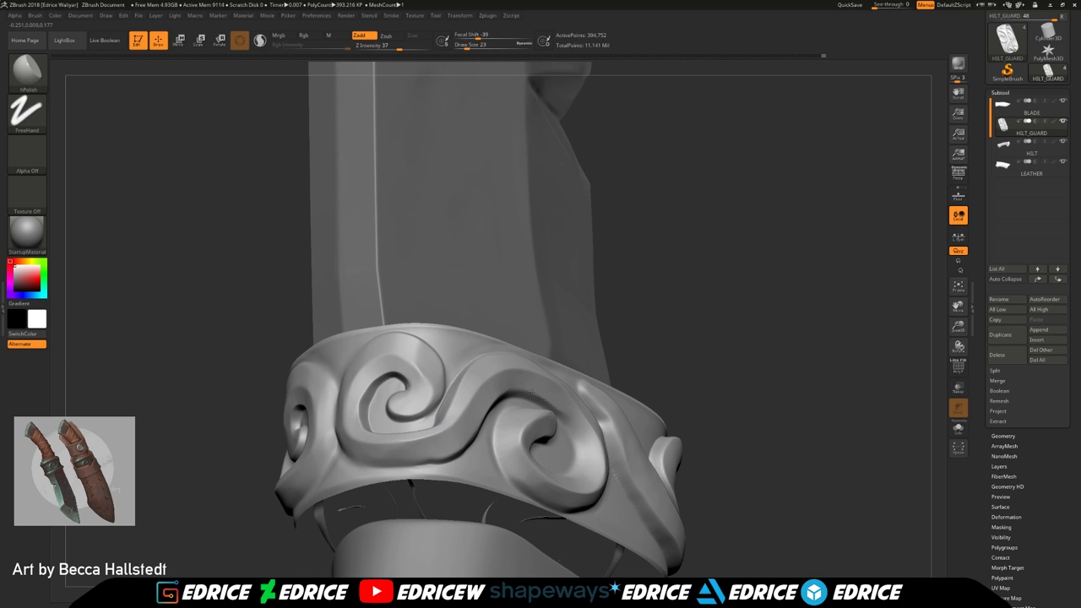
drag(707, 358, 734, 422)
shift+drag(474, 395, 444, 453)
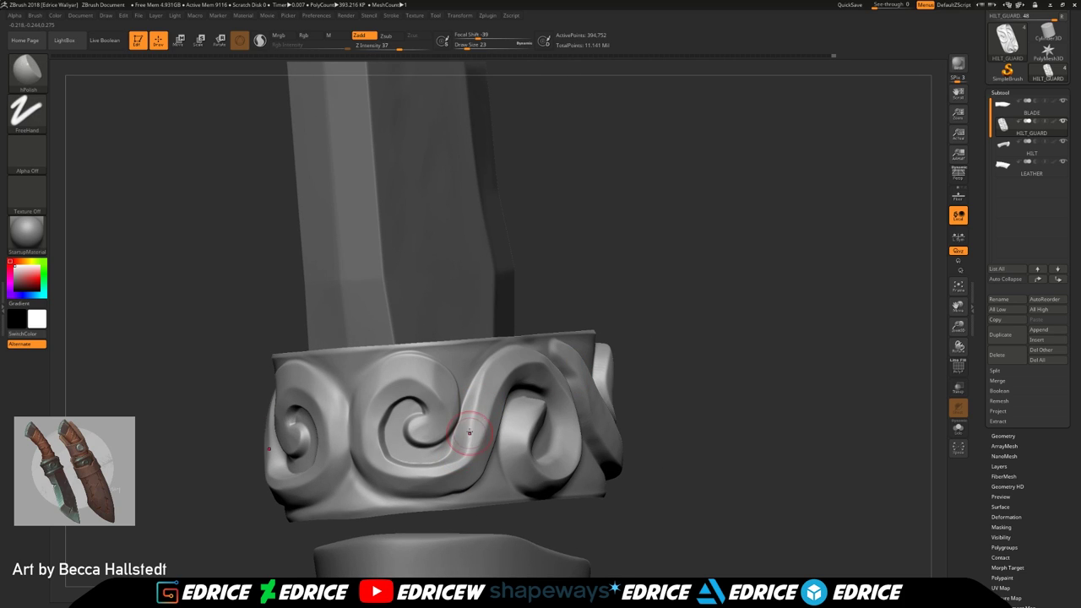
key(shift)
shift+drag(380, 433, 406, 398)
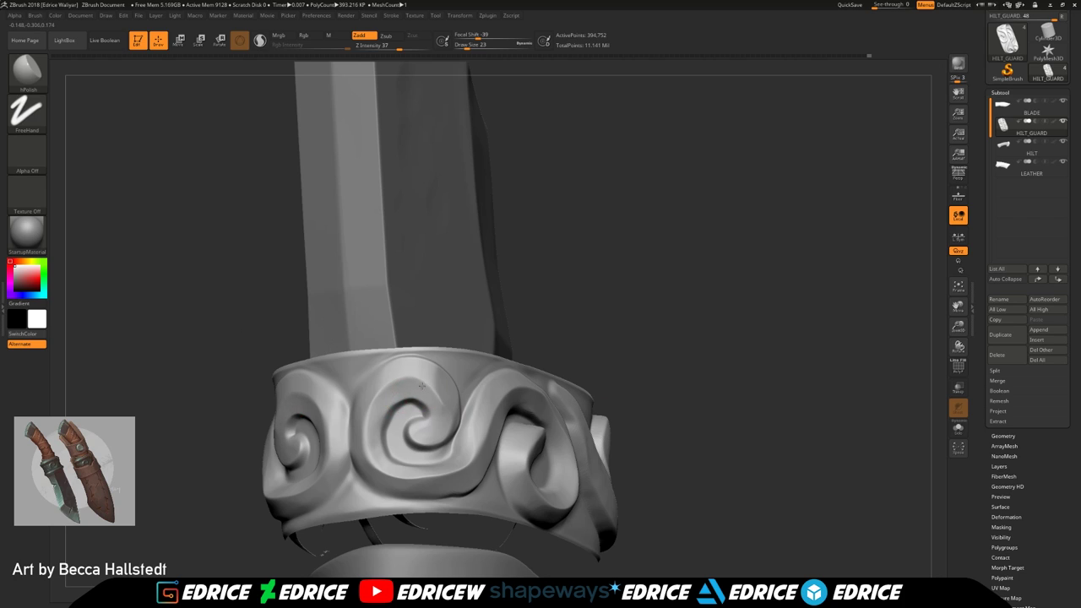
key(shift)
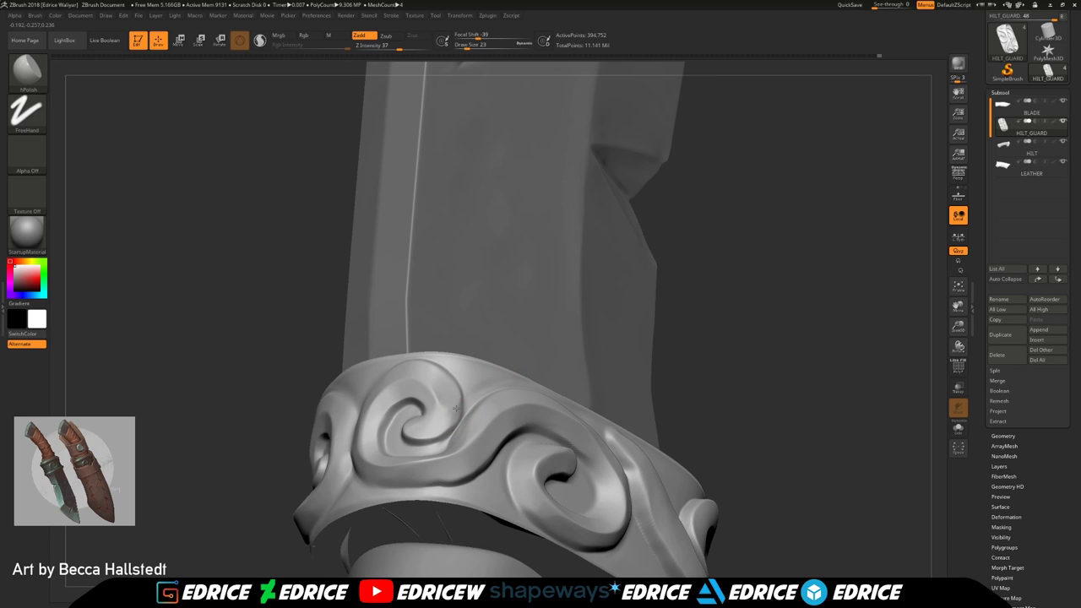
Polish the upper spiral's outer rim and smooth the tip of the central spiral's curl
mouse_move(456, 409)
mouse_down()
mouse_move(439, 444)
mouse_move(450, 431)
mouse_up()
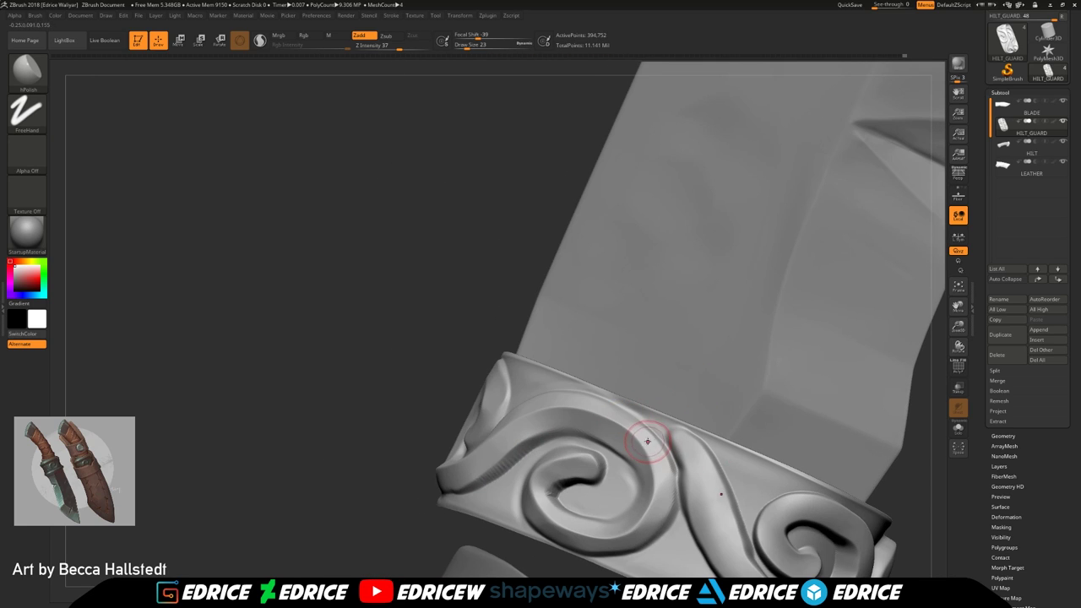
key(shift)
mouse_move(590, 487)
shift+mouse_down()
mouse_move(593, 465)
mouse_move(561, 478)
shift+mouse_up()
key(shift)
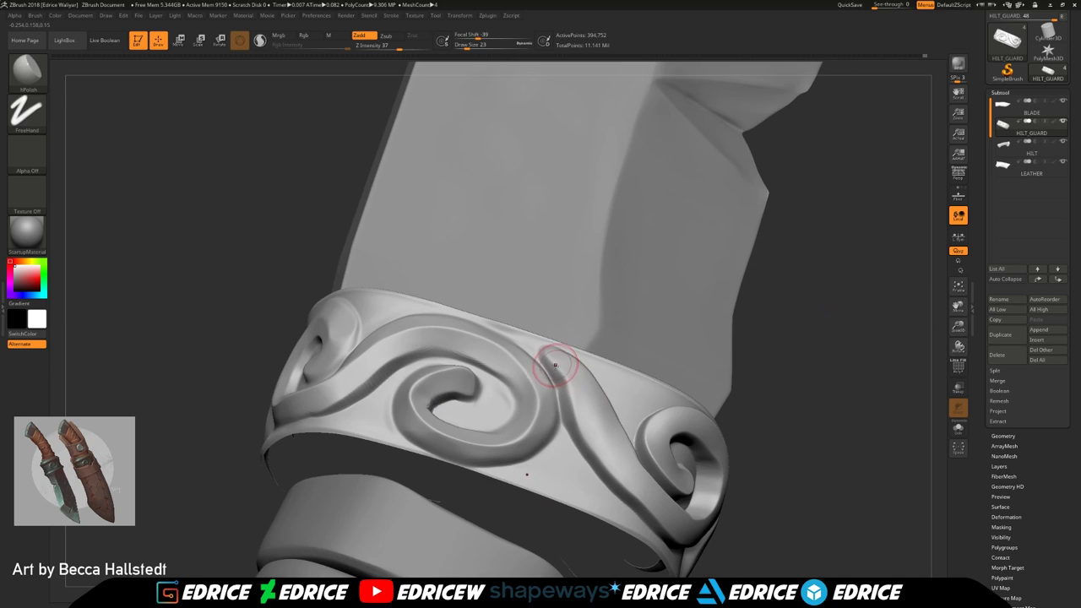
Flatten and smooth the slanted stem running from the central spiral down to the lower spiral
shift+drag(574, 384, 583, 434)
mouse_move(555, 359)
mouse_down()
mouse_move(593, 456)
mouse_move(621, 485)
mouse_up()
shift+drag(571, 388, 579, 404)
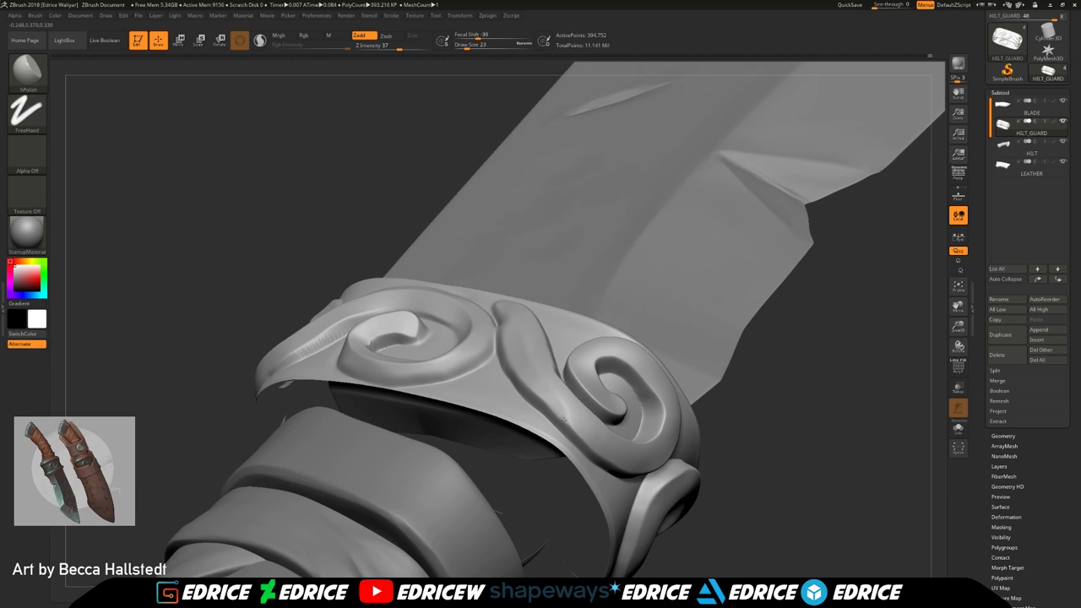
Polish and smooth the stem beside the central spiral and the spiral's lower outer rim on the hilt guard
mouse_move(564, 419)
mouse_down()
mouse_move(593, 440)
mouse_move(530, 384)
mouse_up()
mouse_move(515, 327)
mouse_down()
mouse_move(528, 379)
mouse_move(565, 407)
mouse_up()
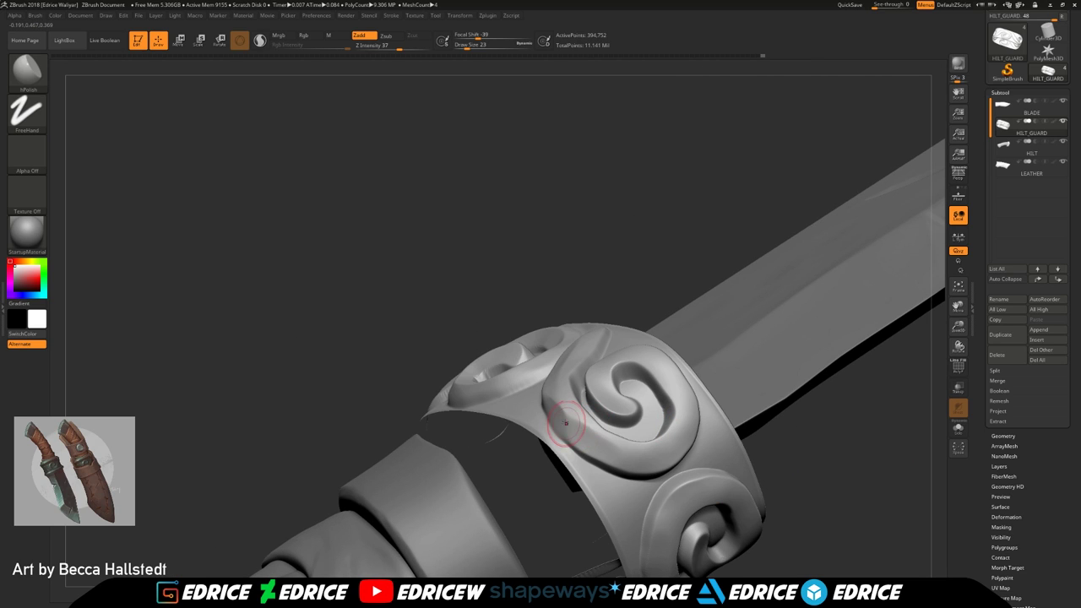
drag(566, 423, 610, 451)
mouse_move(612, 454)
shift+mouse_down()
mouse_move(595, 442)
mouse_move(603, 446)
shift+mouse_up()
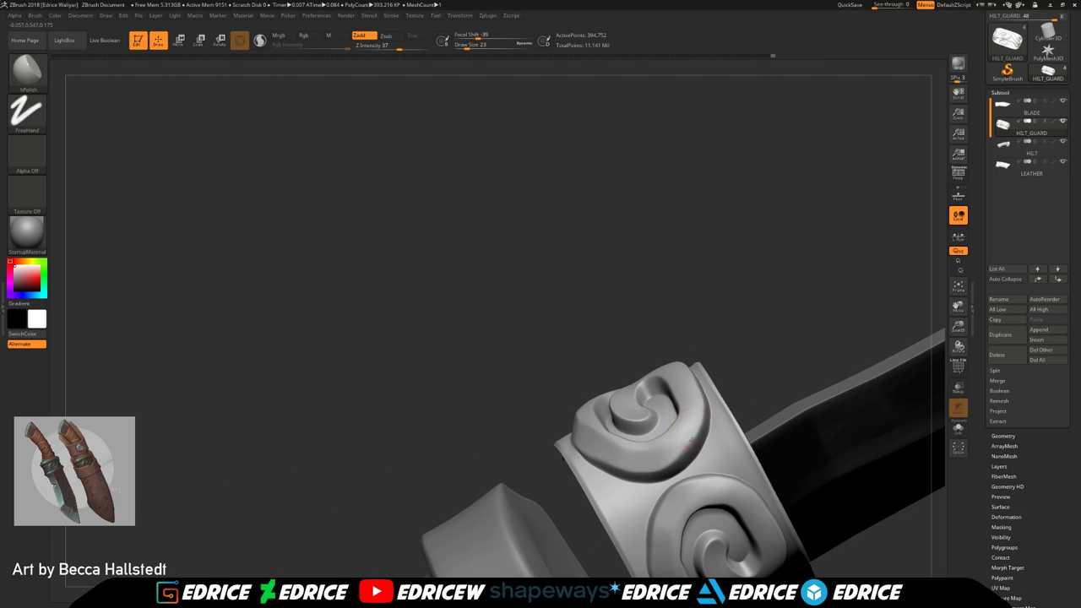
key(shift)
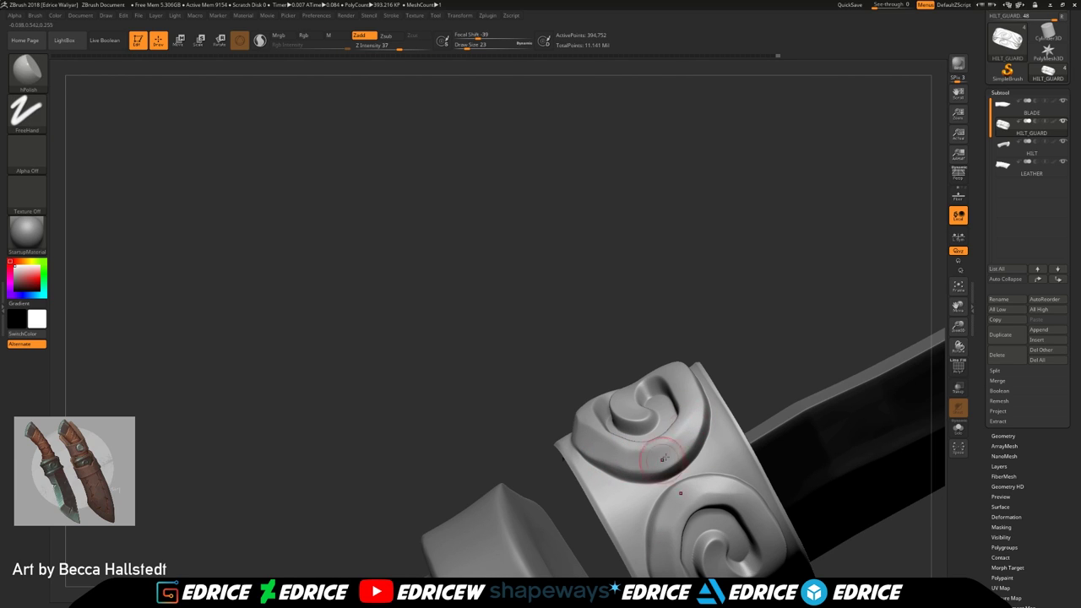
key(shift)
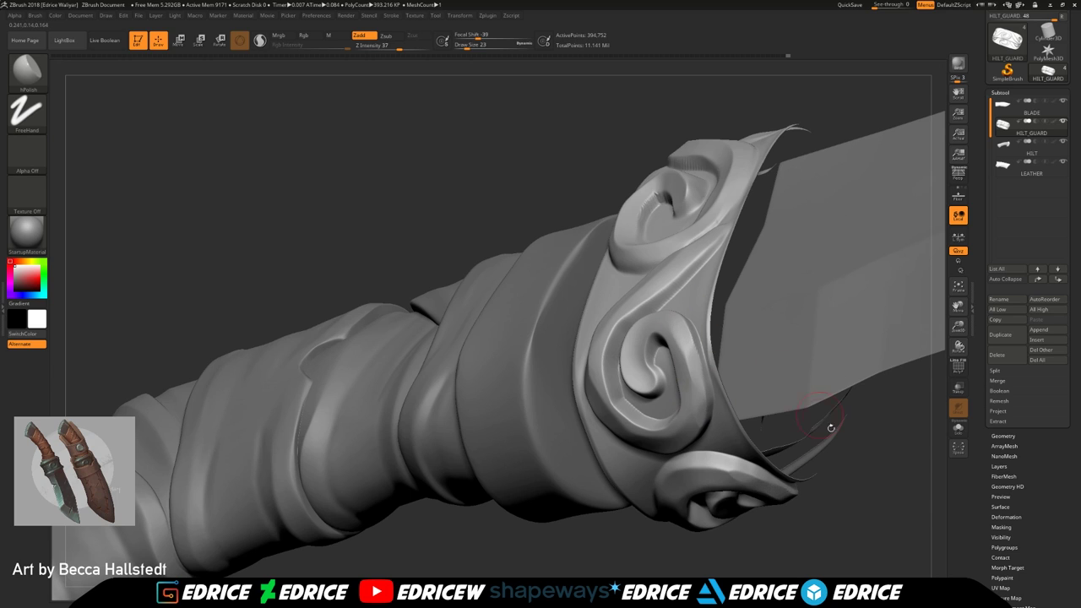
key(shift)
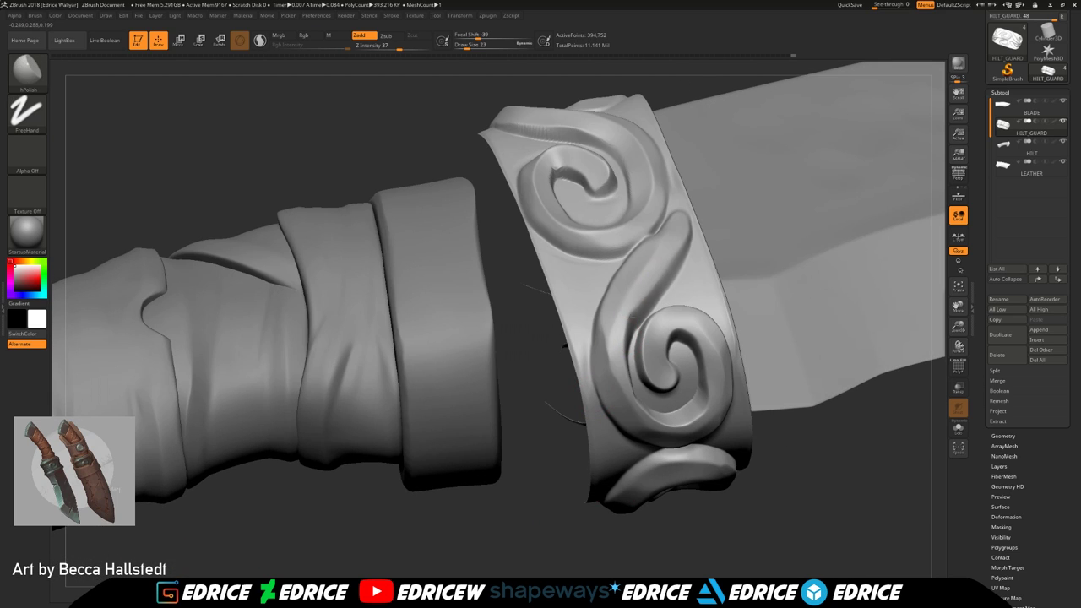
Polish the stem linking the upper and central spirals, smooth the upper spiral's lower rim, and refine the inner coils
drag(683, 225, 641, 311)
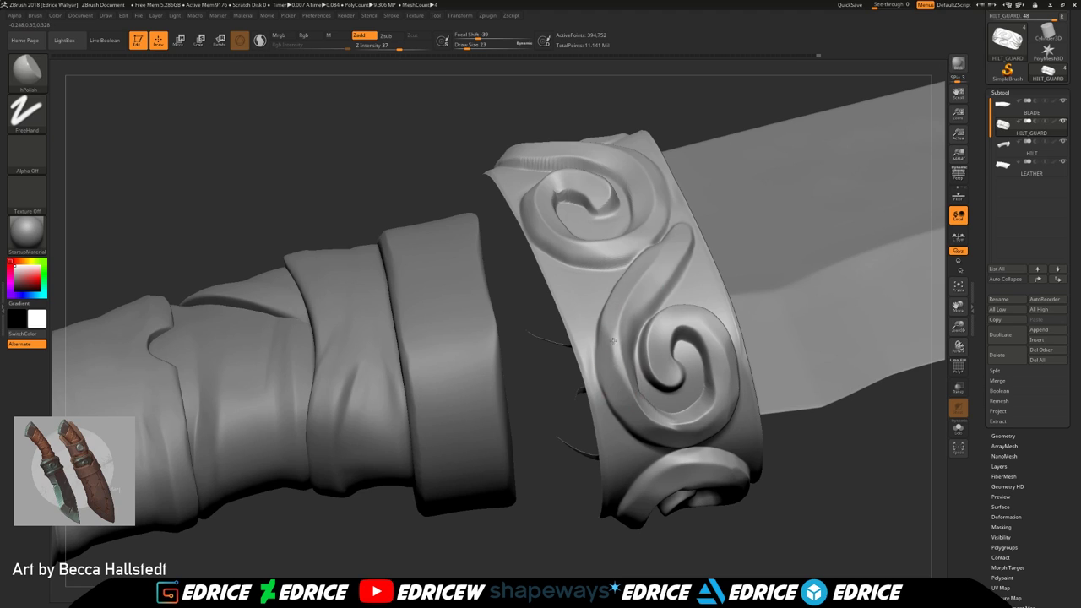
shift+drag(583, 257, 613, 255)
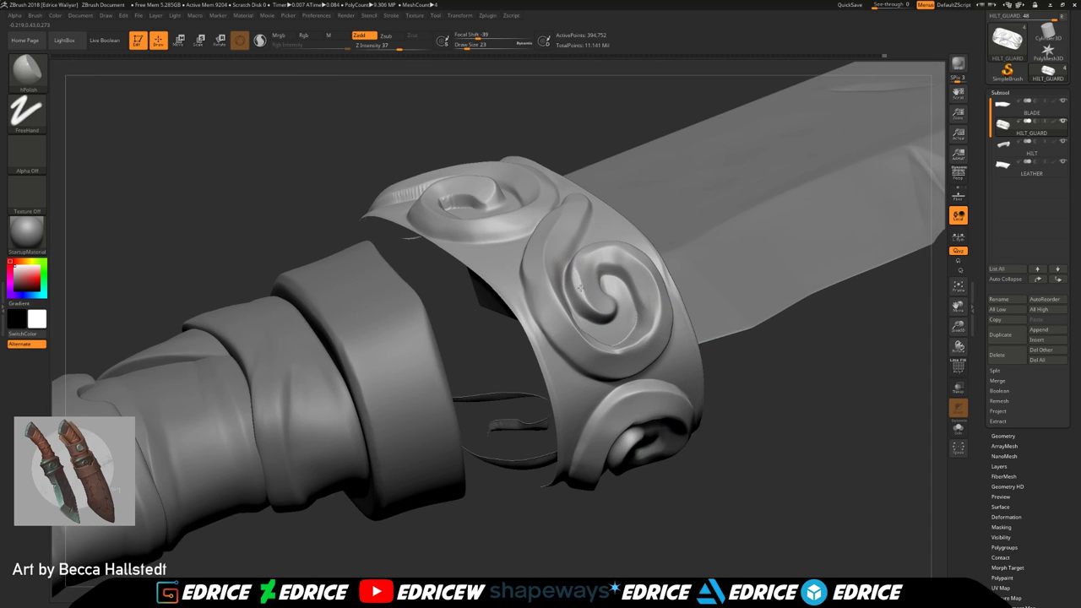
drag(579, 288, 596, 313)
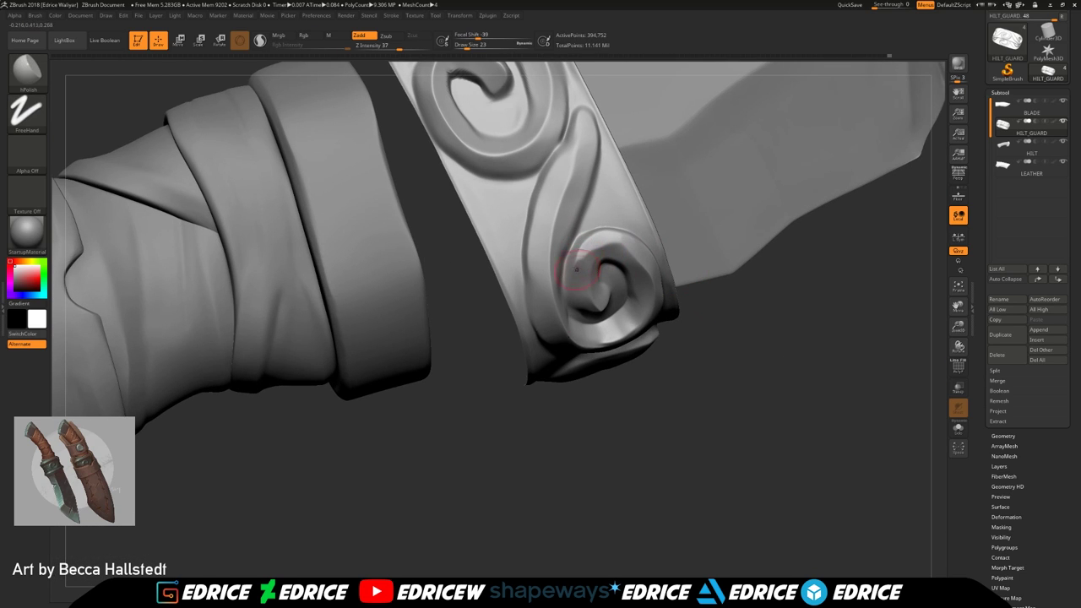
drag(576, 270, 593, 247)
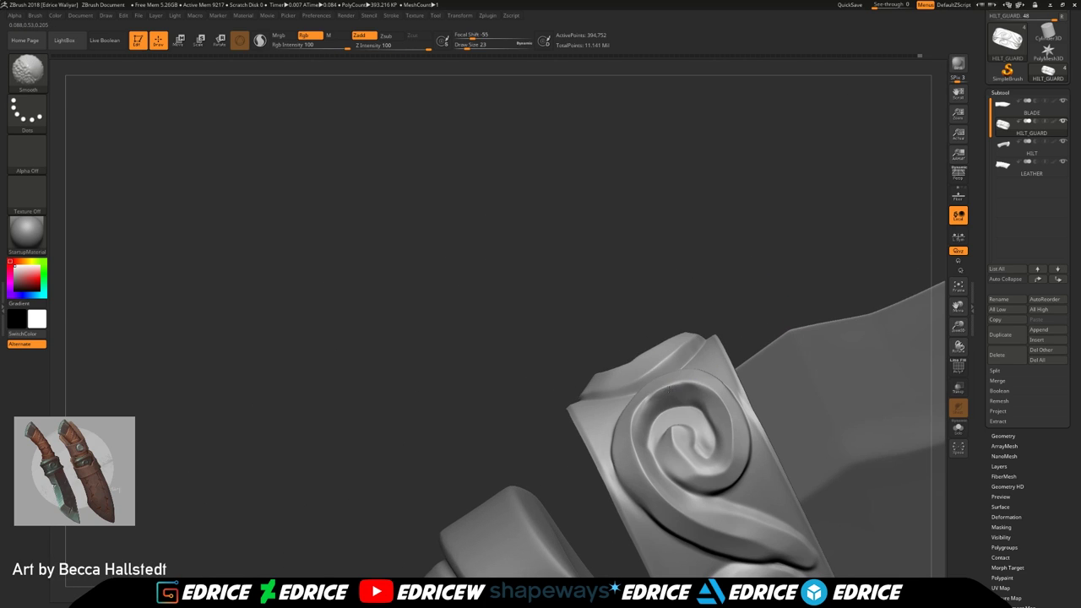
shift+drag(670, 389, 677, 386)
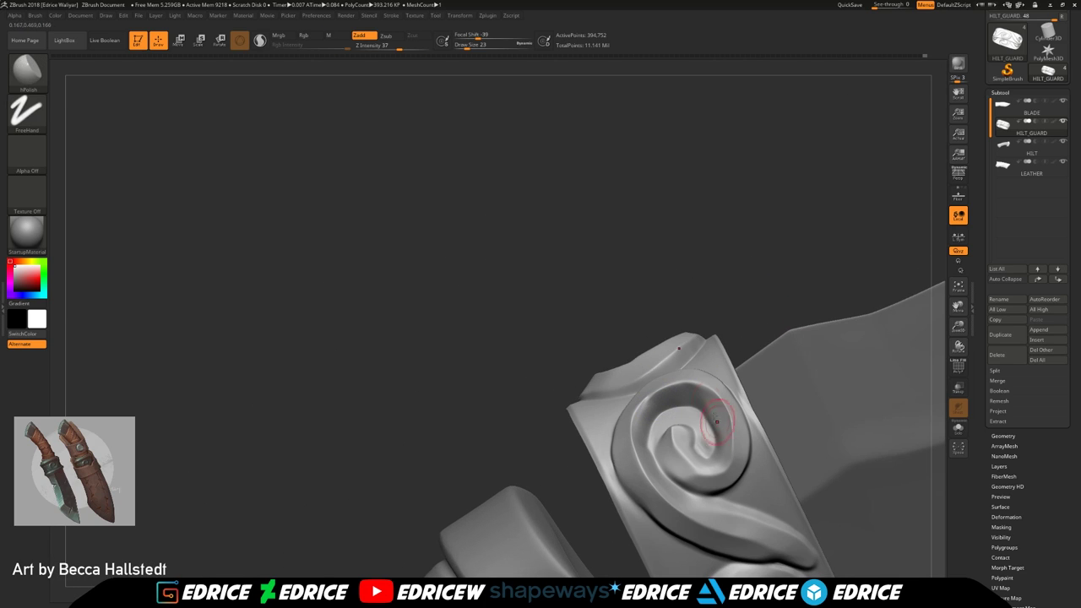
drag(671, 459, 722, 474)
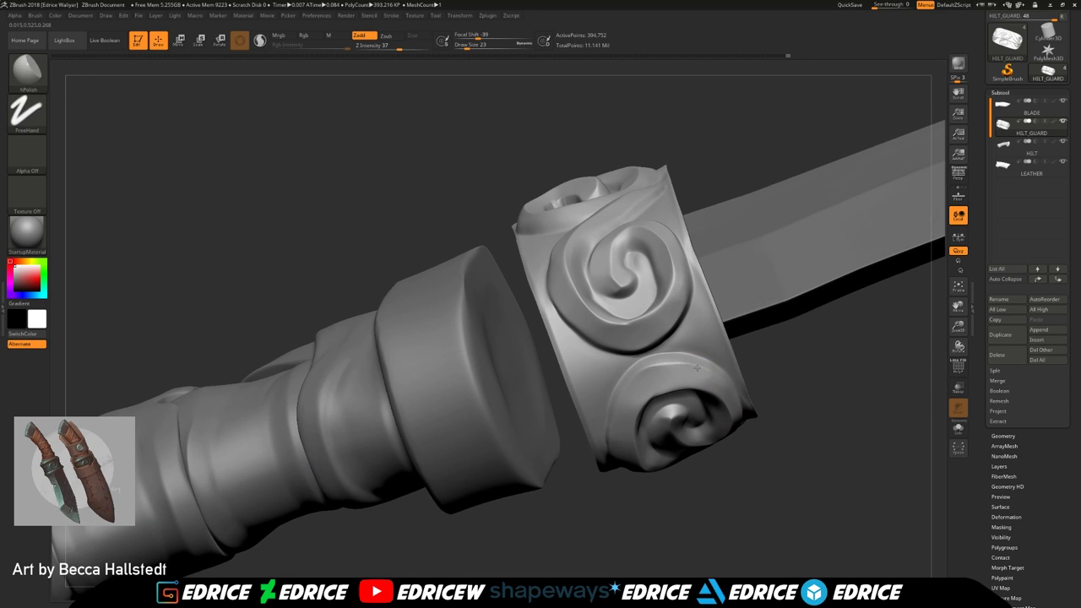
Polish the outer rims of the two neighbouring spirals along the narrow edge of the hilt guard
mouse_move(696, 368)
mouse_down()
mouse_move(645, 369)
mouse_move(689, 370)
mouse_move(663, 369)
mouse_up()
drag(810, 397, 797, 287)
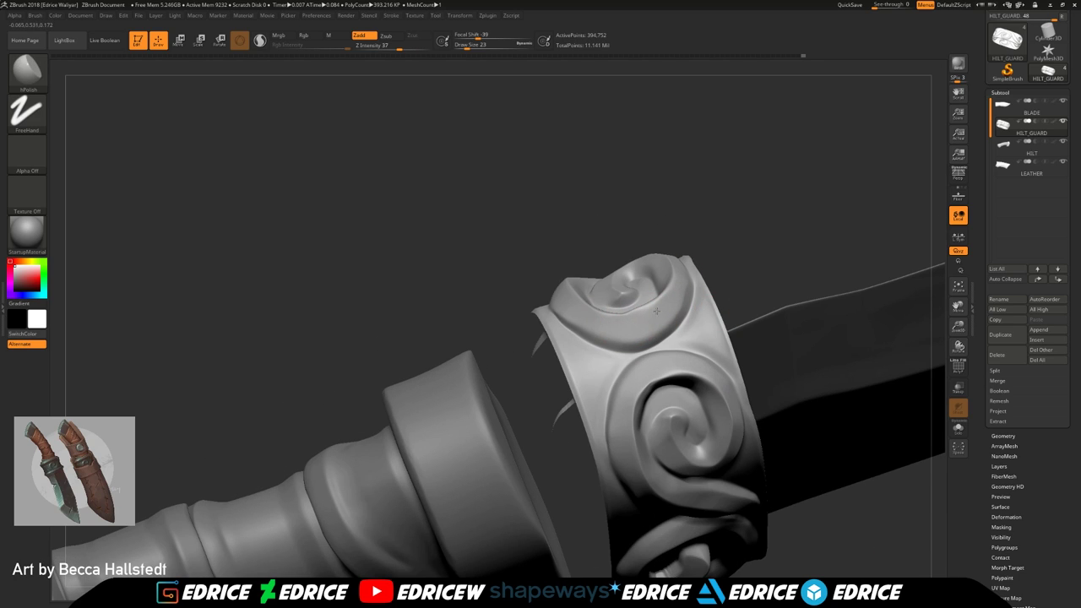
right_drag(652, 328, 682, 282)
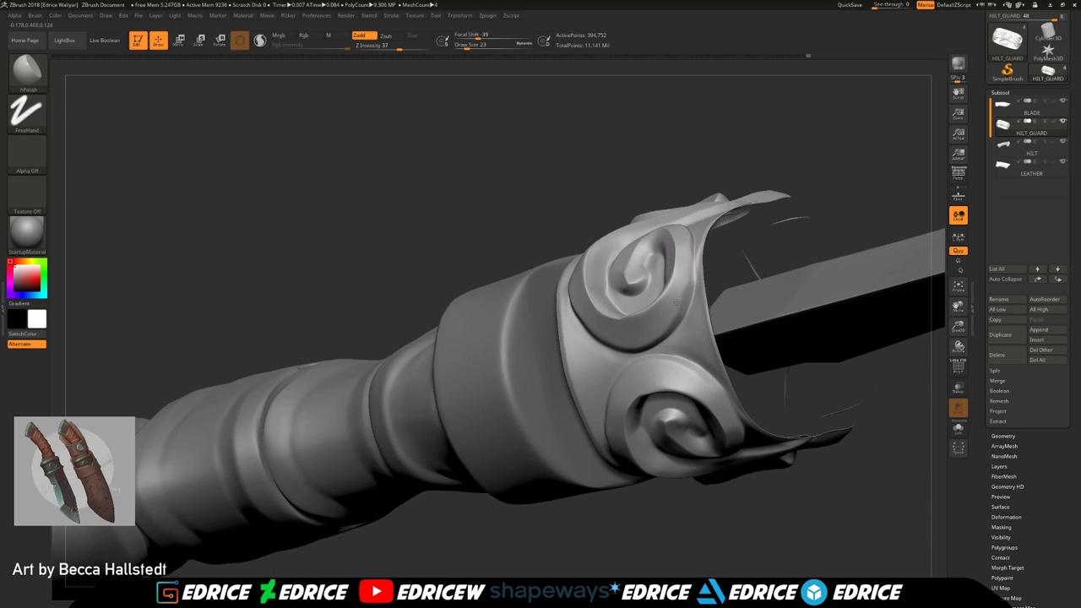
right_drag(664, 453, 656, 355)
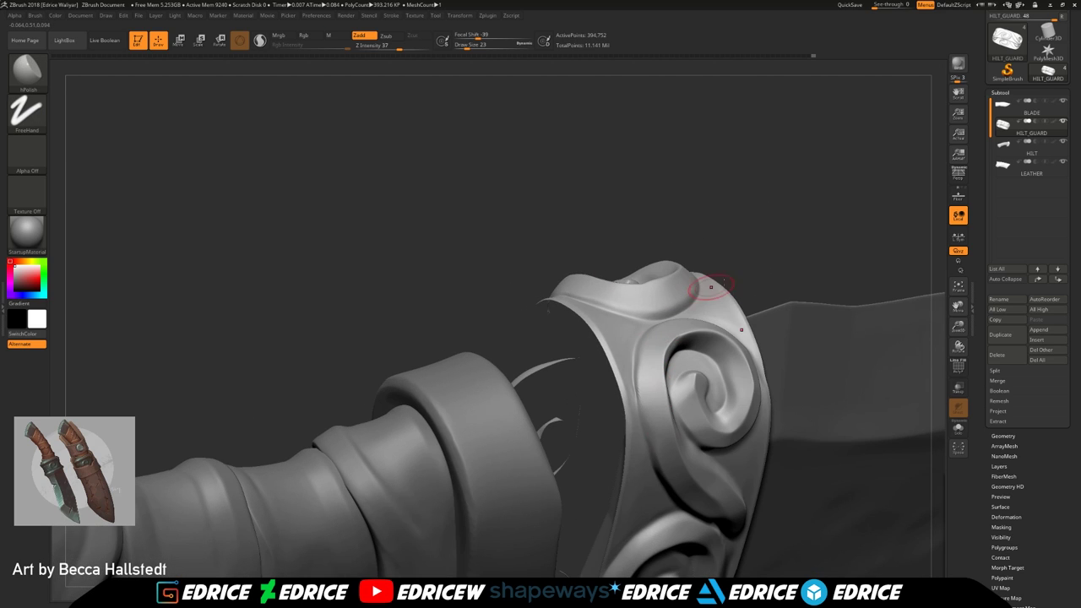
right_drag(683, 300, 682, 371)
right_drag(781, 328, 686, 429)
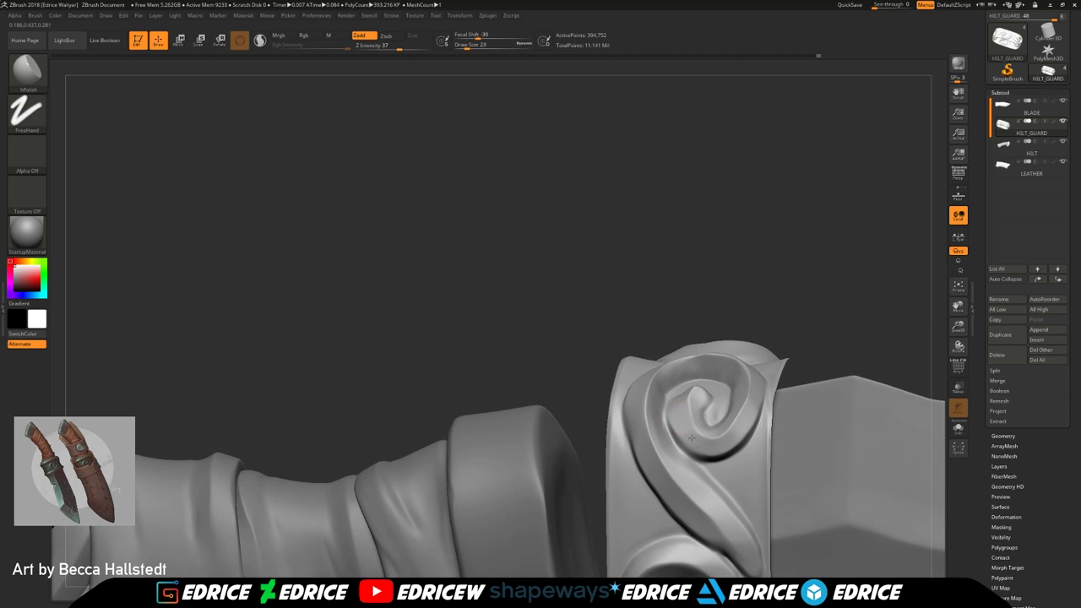
Smooth the long tail of the edge spiral and polish the outer rim of the large spiral on the guard's opposite face
shift+drag(708, 466, 740, 508)
drag(957, 306, 898, 163)
shift+drag(564, 446, 556, 429)
mouse_move(733, 168)
right_down()
mouse_move(796, 174)
mouse_move(785, 110)
right_up()
drag(584, 345, 554, 351)
right_drag(553, 350, 536, 374)
drag(551, 334, 531, 388)
shift+drag(547, 315, 529, 368)
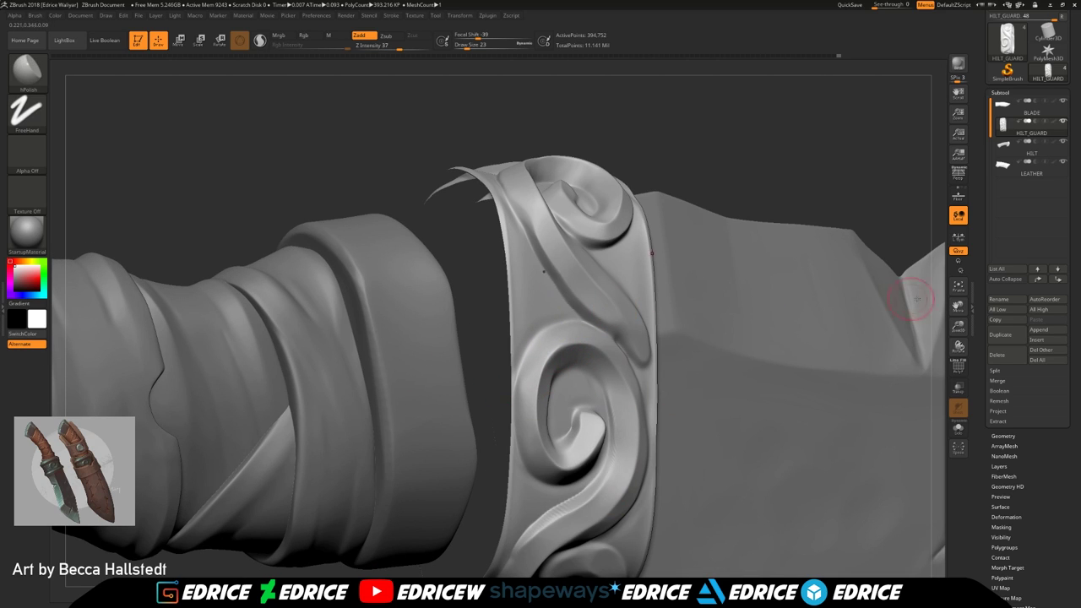
Smooth the large spiral's outer rim and polish the start of the S-shaped band running toward the smaller spiral
drag(957, 306, 945, 179)
right_drag(789, 374, 840, 365)
shift+drag(567, 349, 512, 391)
right_drag(510, 390, 496, 409)
mouse_move(495, 409)
mouse_down()
mouse_move(508, 391)
mouse_move(498, 414)
mouse_up()
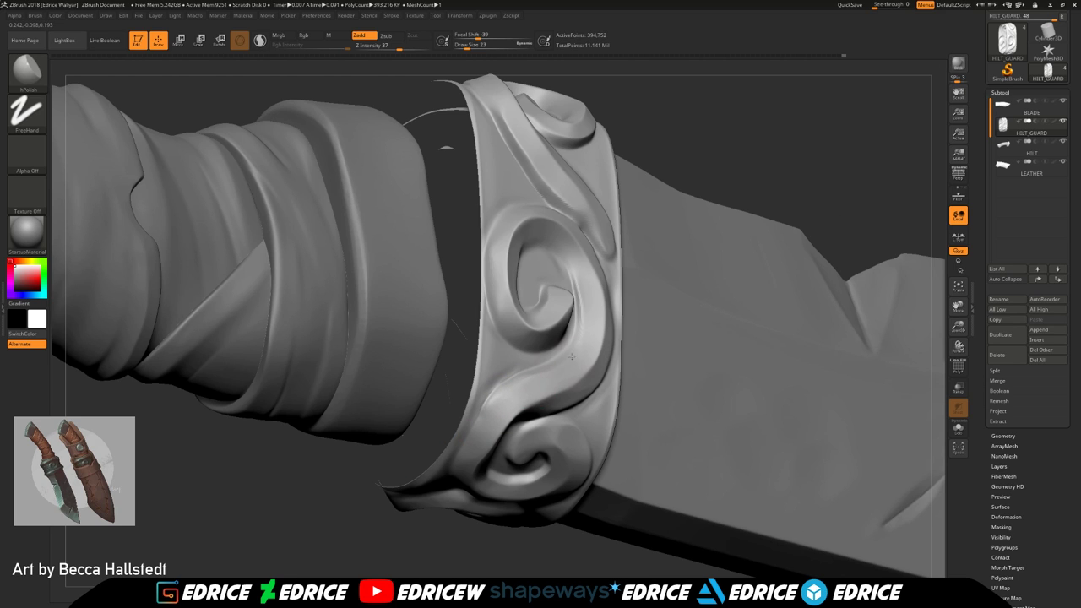
right_drag(556, 388, 531, 325)
shift+drag(531, 326, 571, 332)
right_drag(571, 332, 625, 305)
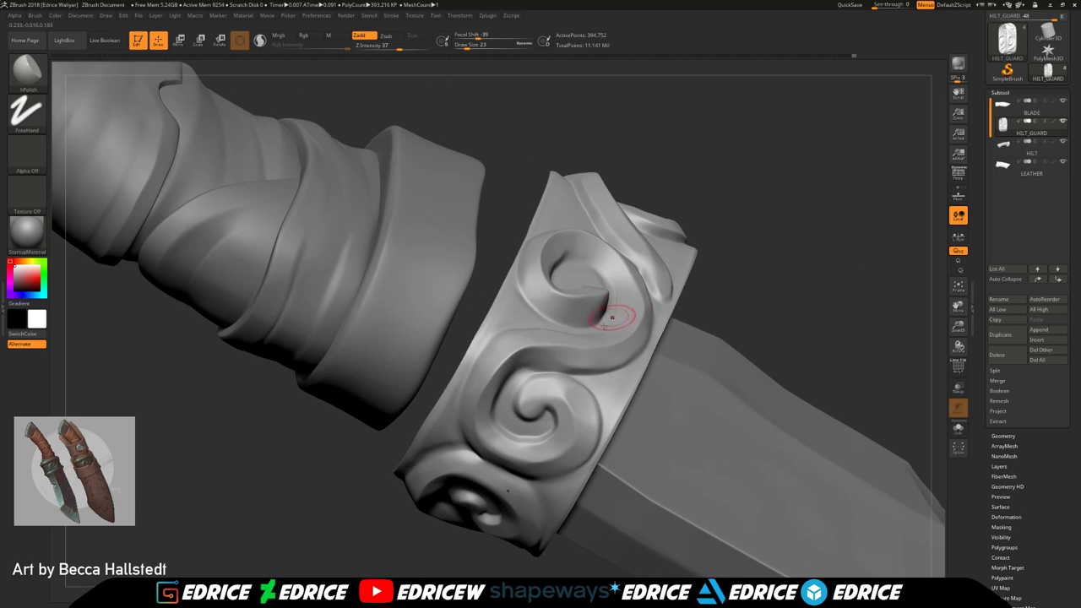
Polish and smooth the bend of the S-shaped band between the large and smaller spirals
right_drag(586, 362, 616, 355)
shift+drag(615, 354, 630, 349)
mouse_move(630, 349)
right_down()
mouse_move(450, 479)
mouse_move(488, 419)
right_up()
drag(495, 412, 508, 370)
right_drag(580, 371, 588, 363)
drag(587, 363, 591, 369)
Flatten and polish the coils of the smaller spiral at the end of the S-shaped band
mouse_move(754, 318)
right_down()
mouse_move(568, 345)
mouse_move(499, 423)
right_up()
right_drag(574, 478, 535, 532)
drag(623, 426, 586, 393)
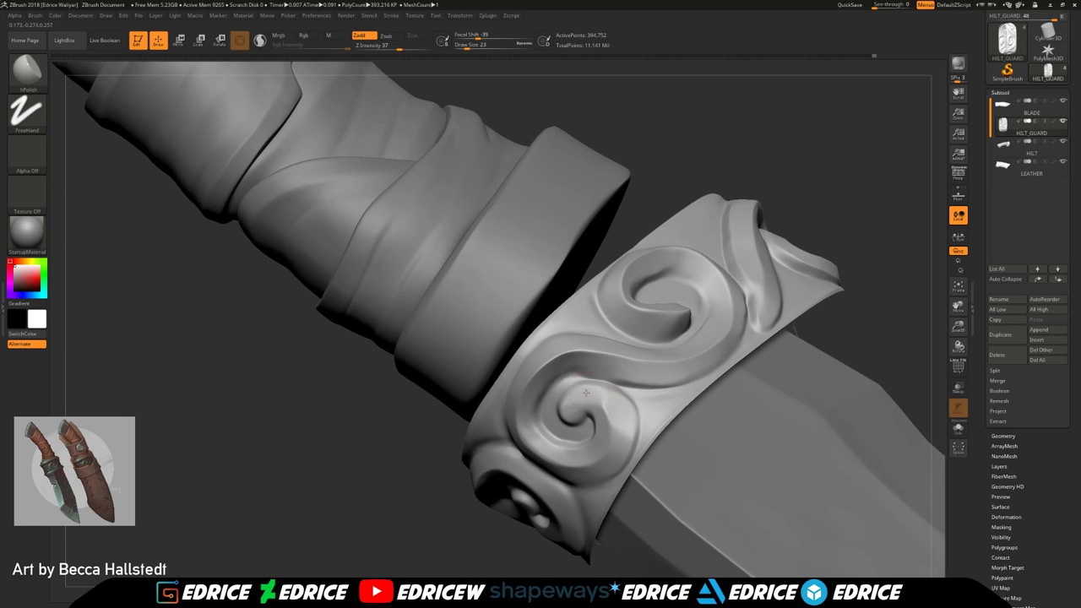
right_drag(440, 483, 415, 511)
right_drag(481, 503, 571, 426)
mouse_move(587, 403)
mouse_down()
mouse_move(610, 416)
mouse_move(605, 405)
mouse_up()
mouse_move(619, 386)
right_down()
mouse_move(585, 366)
mouse_move(440, 520)
mouse_move(549, 414)
right_up()
Smooth and flatten the stem arching over the lower spiral on the guard's other face, out to its tapered tip
mouse_move(397, 540)
right_down()
mouse_move(503, 462)
mouse_move(848, 284)
right_up()
shift+drag(495, 451, 434, 450)
shift+drag(516, 422, 432, 436)
right_drag(423, 481, 474, 422)
shift+drag(439, 431, 395, 451)
shift+drag(357, 491, 371, 473)
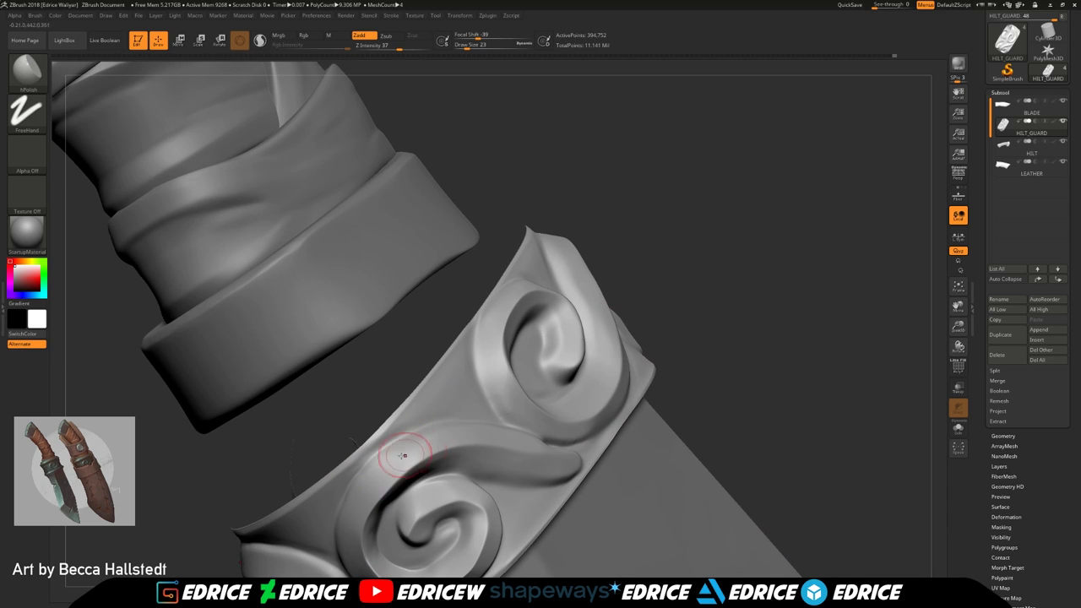
right_drag(414, 447, 520, 350)
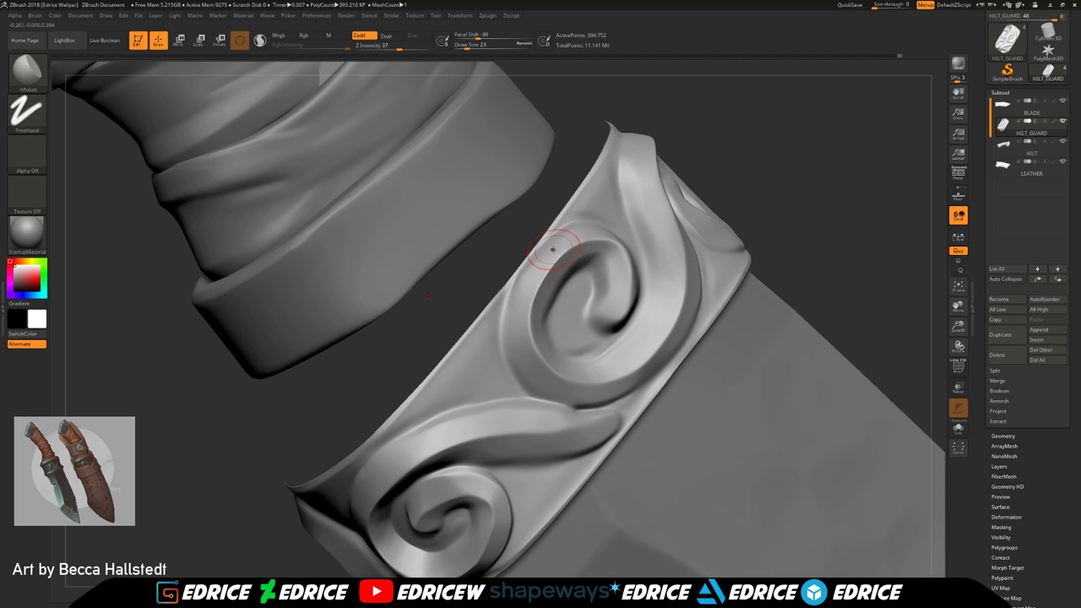
right_drag(547, 420, 473, 439)
drag(463, 443, 617, 434)
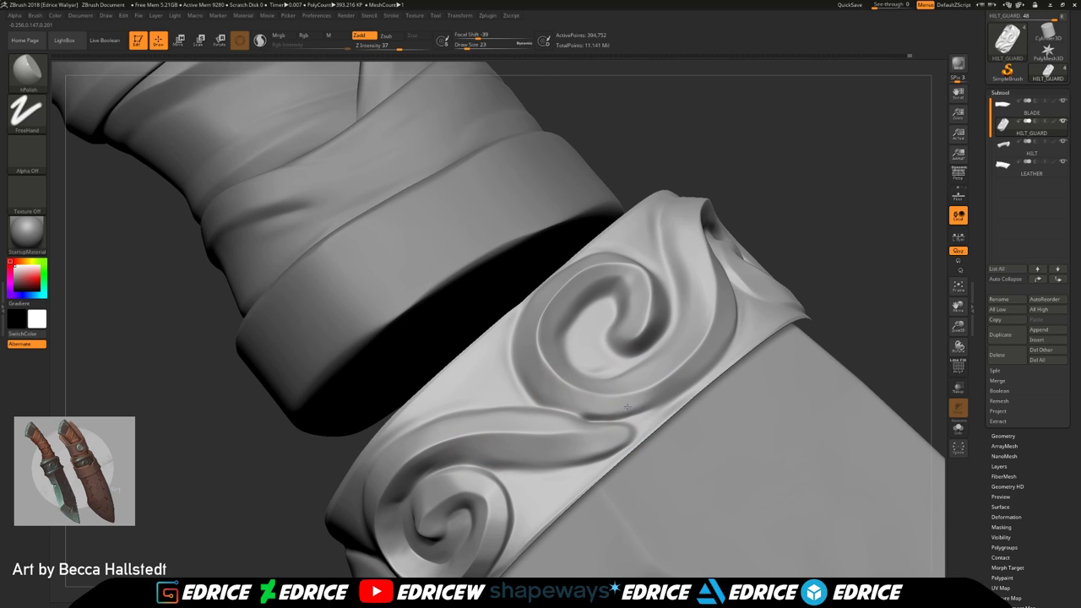
Polish the arching band around the lower spiral and smooth the upper edge of its inner coil
drag(838, 288, 583, 329)
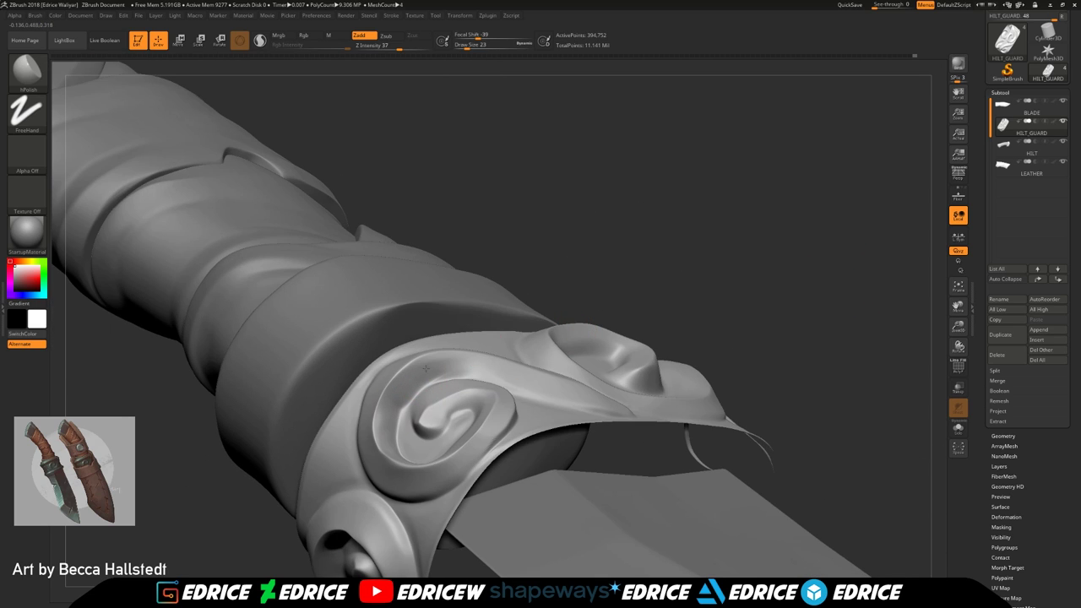
drag(388, 413, 475, 363)
right_drag(477, 363, 561, 414)
mouse_move(473, 392)
shift+mouse_down()
mouse_move(443, 423)
mouse_move(456, 388)
shift+mouse_up()
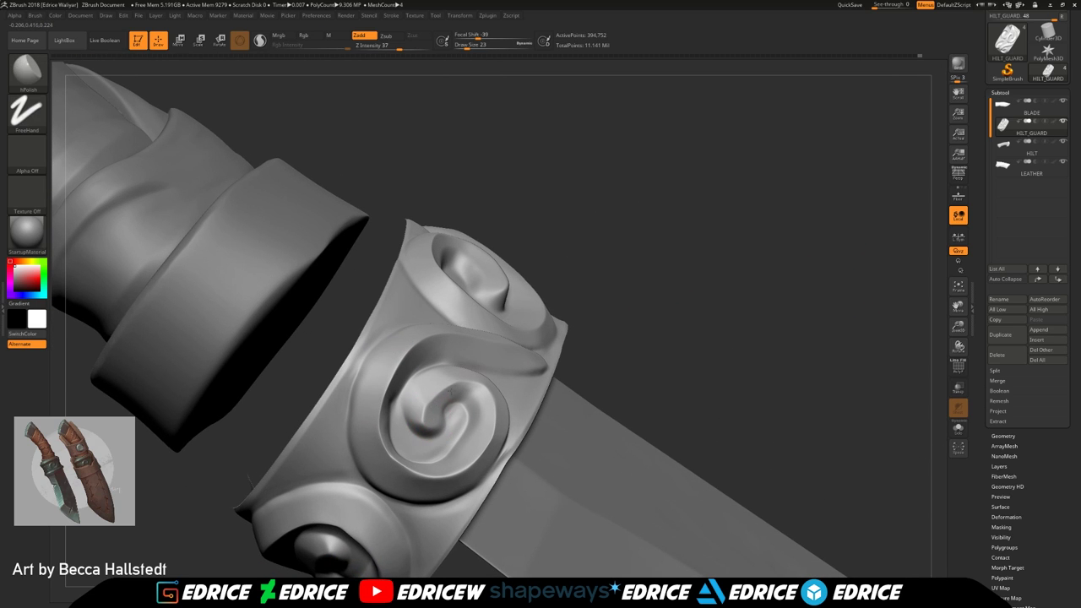
right_drag(606, 355, 495, 374)
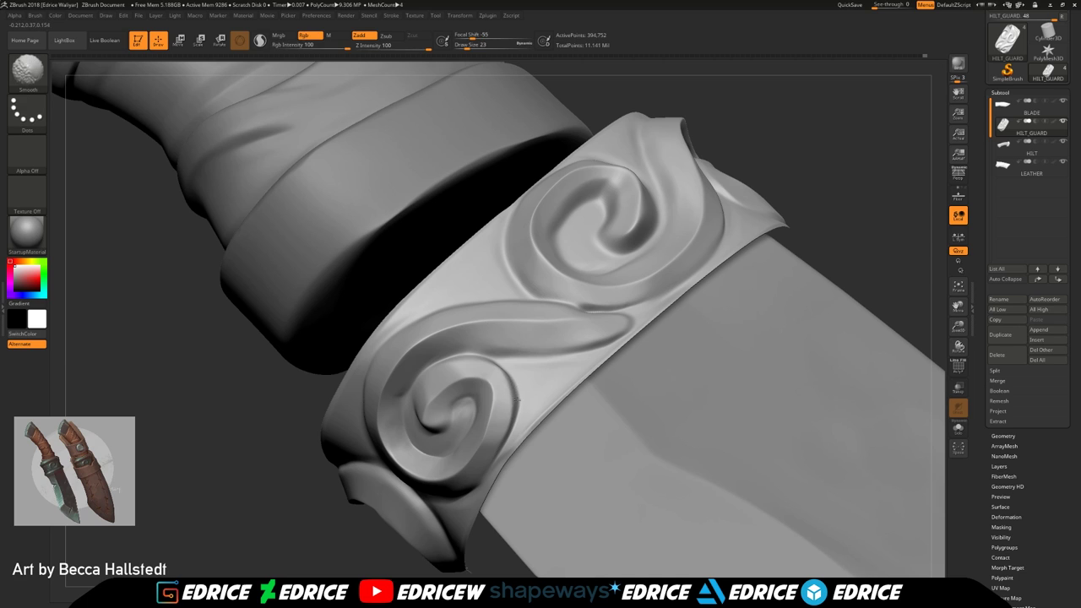
Switch to the Pinch brush at draw size 16 and sharpen the inner curl edges of the guard's edge spiral
right_drag(697, 301, 808, 233)
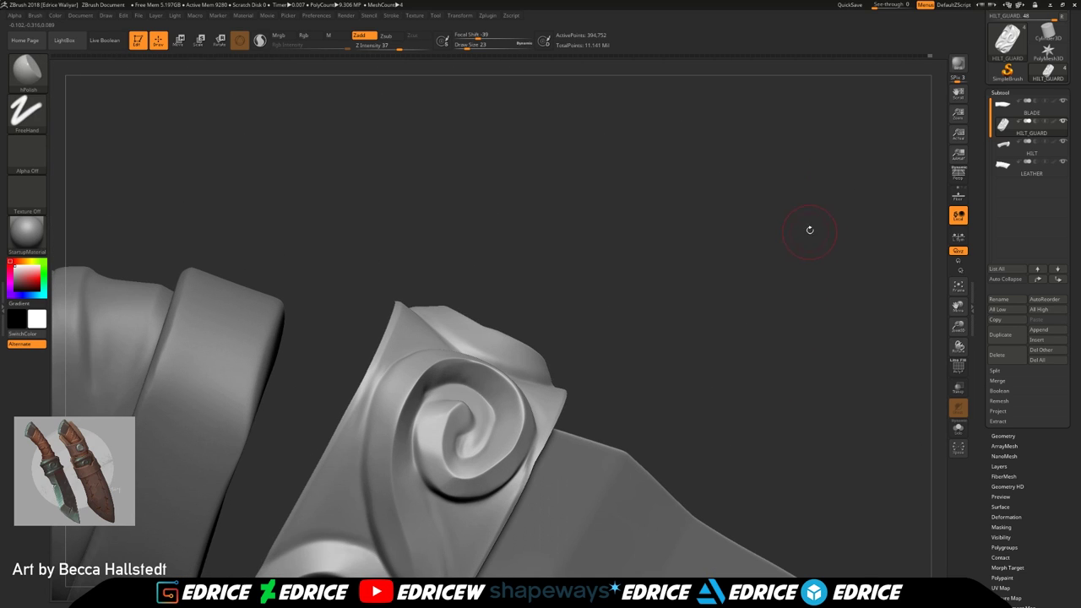
click(37, 74)
drag(471, 45, 468, 45)
drag(567, 115, 591, 170)
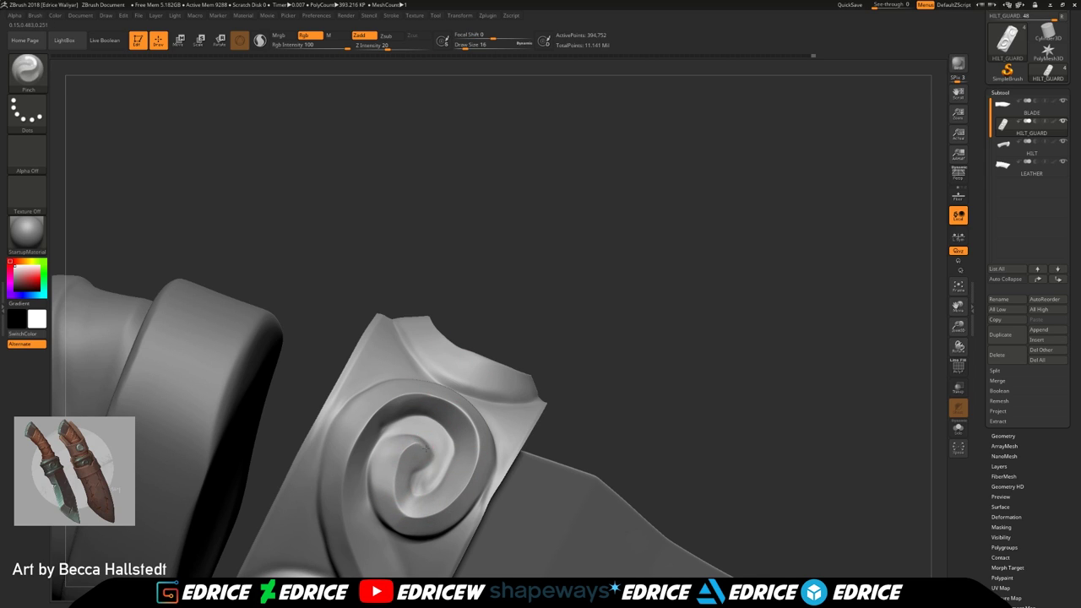
drag(409, 444, 403, 472)
drag(595, 338, 582, 405)
mouse_move(726, 295)
mouse_down()
mouse_move(926, 321)
mouse_move(976, 239)
mouse_move(911, 224)
mouse_up()
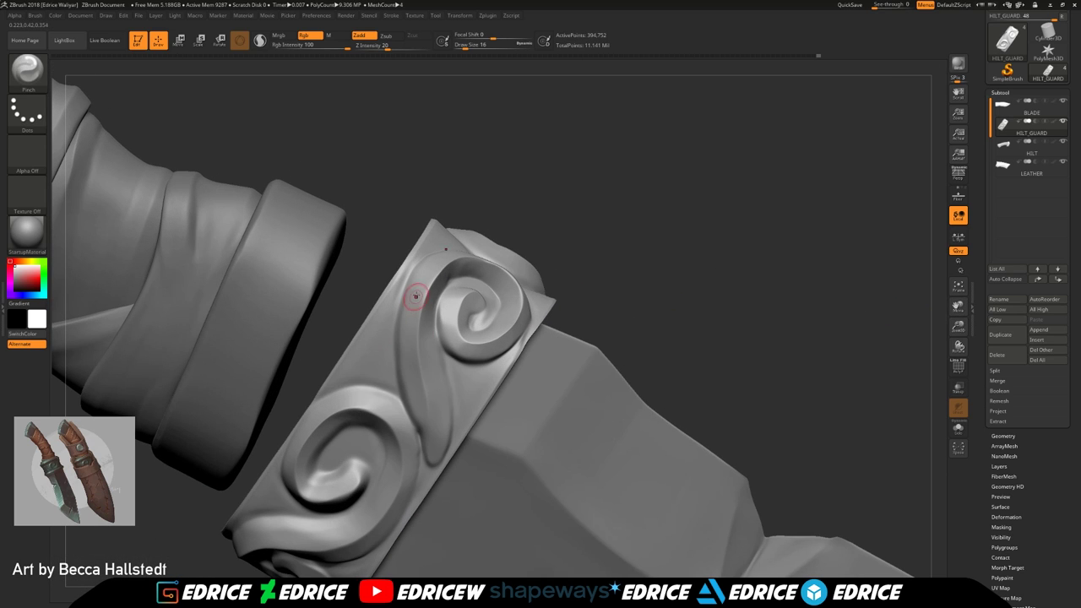
Pinch the upper rim of the large spiral and smooth the crease where the spiral meets the neighbouring stem
drag(608, 279, 600, 228)
shift+drag(431, 405, 415, 426)
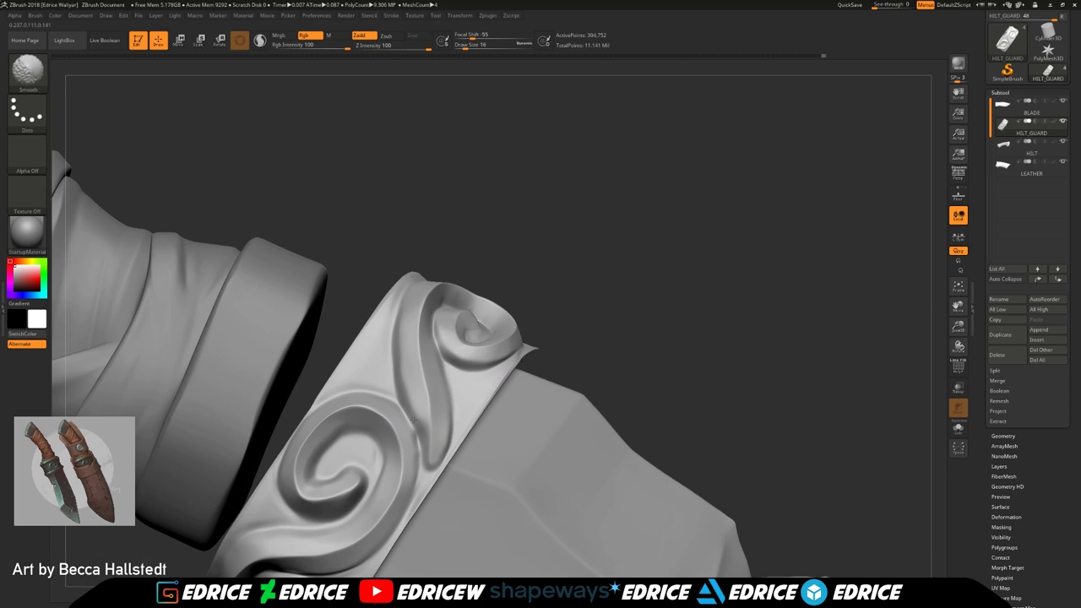
drag(541, 254, 557, 220)
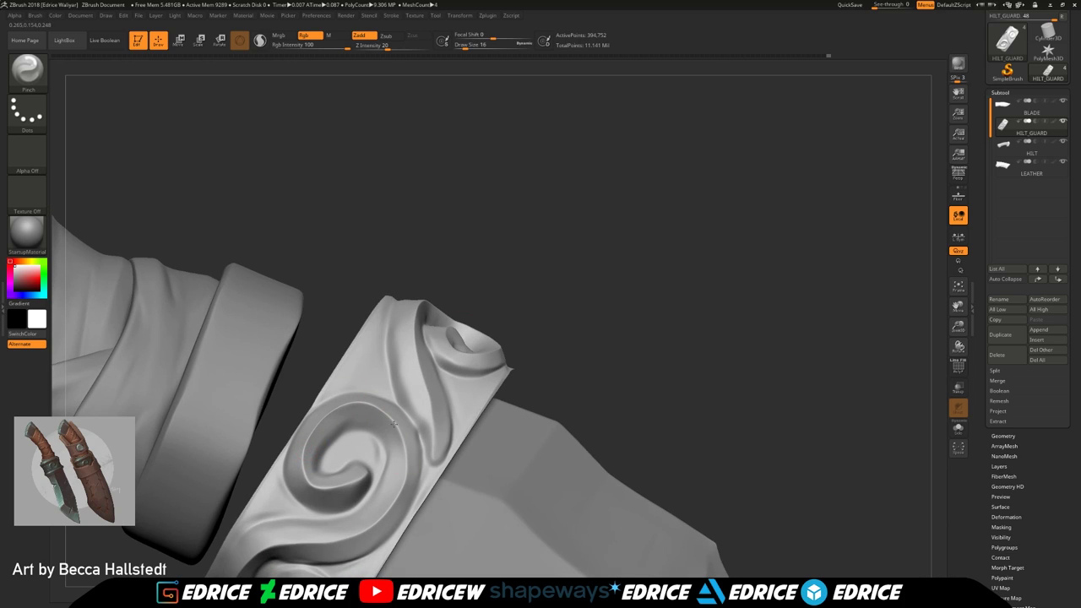
key(shift)
shift+drag(309, 428, 317, 419)
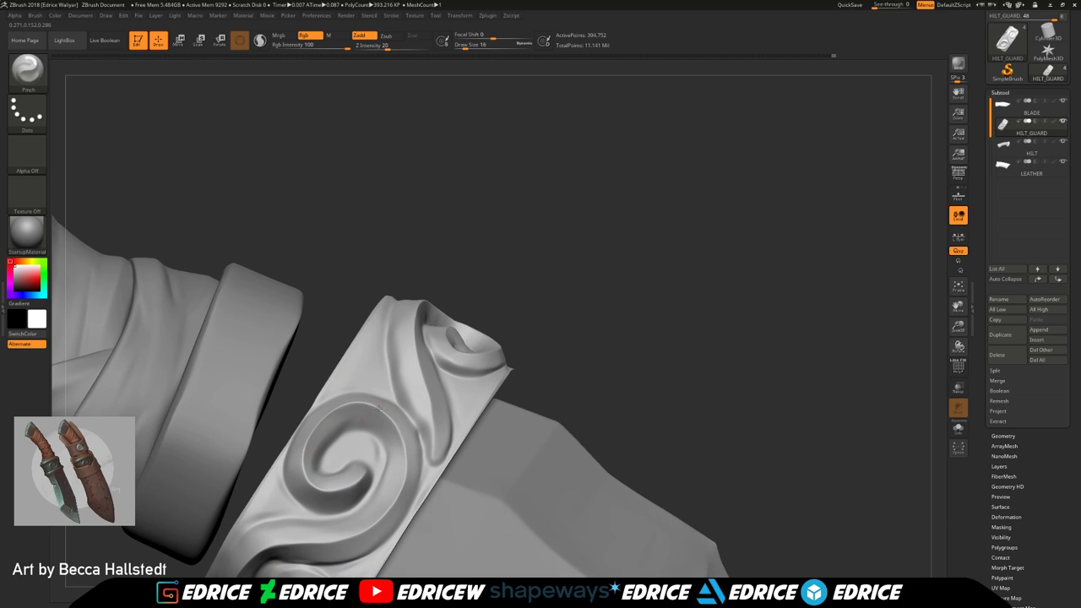
Examine the spiral ornament all around the hilt guard and unhide the guard's flanges to review the whole knife
drag(957, 310, 1004, 190)
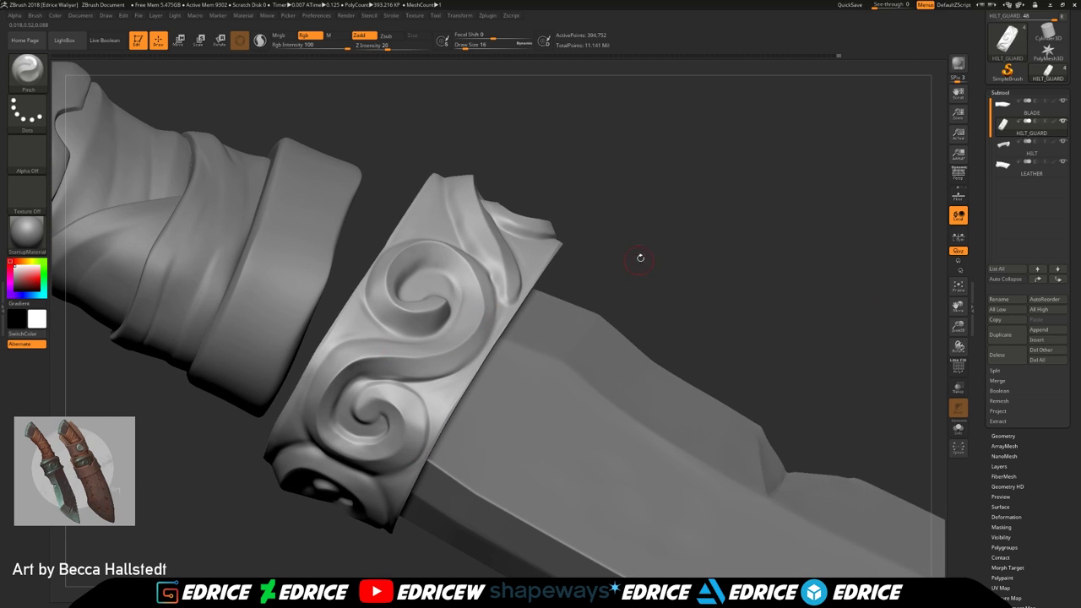
drag(637, 261, 629, 184)
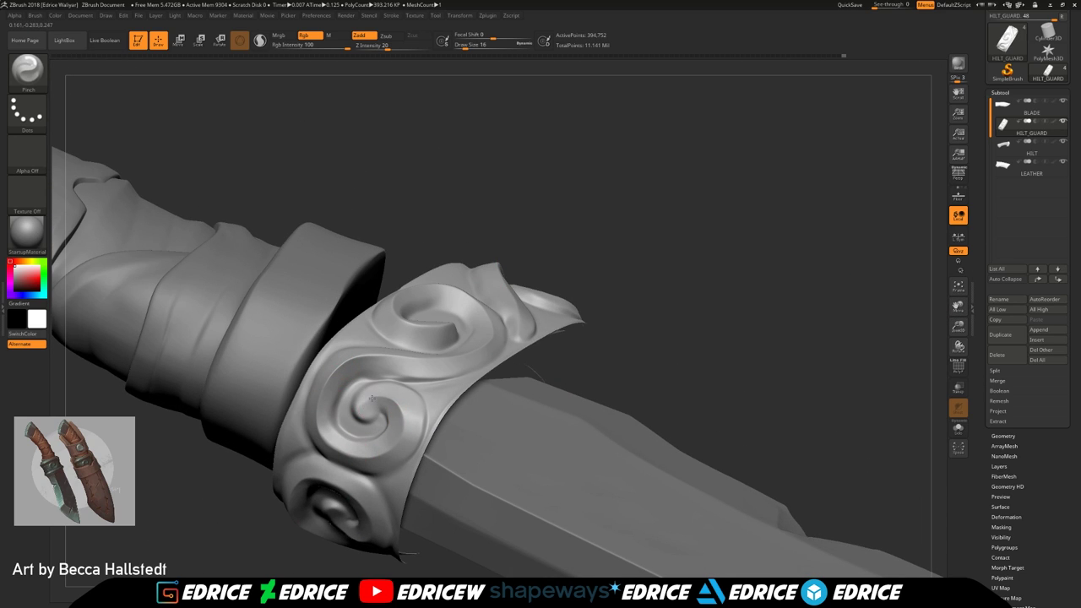
drag(541, 338, 528, 258)
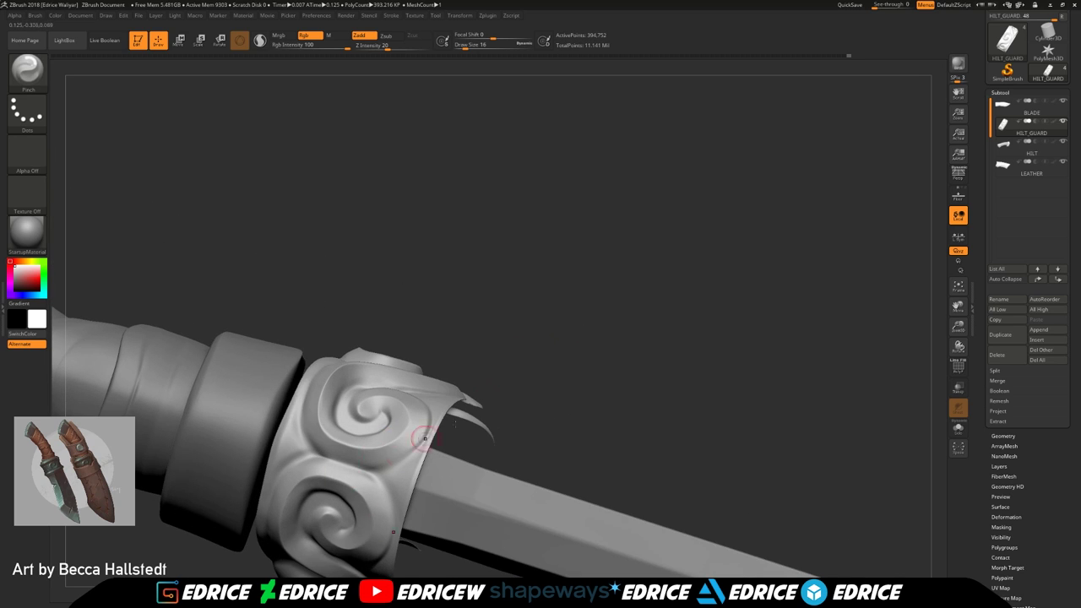
right_drag(399, 452, 325, 447)
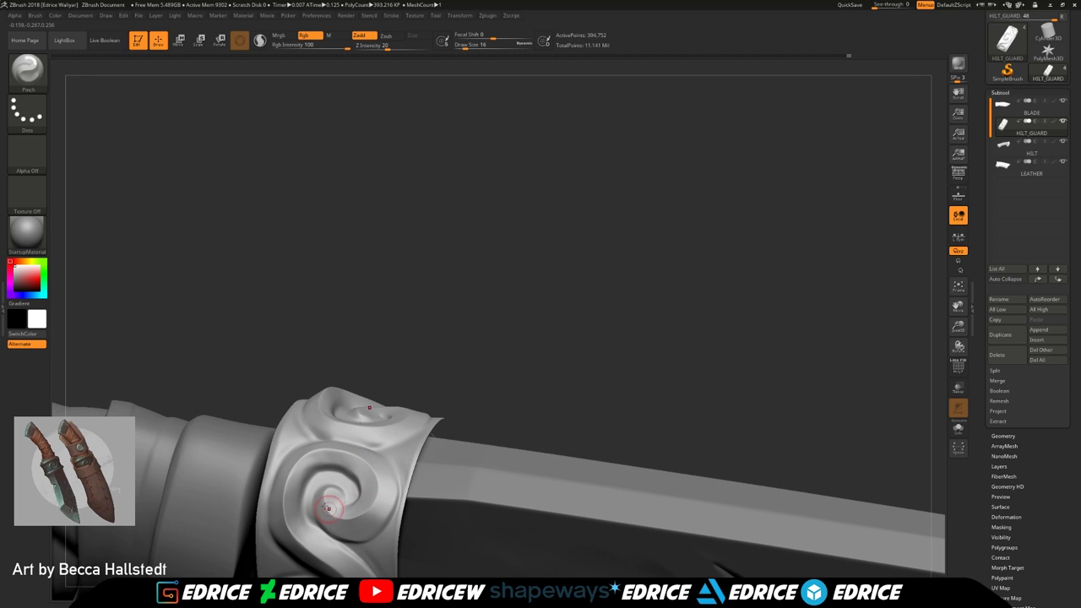
right_drag(299, 525, 881, 326)
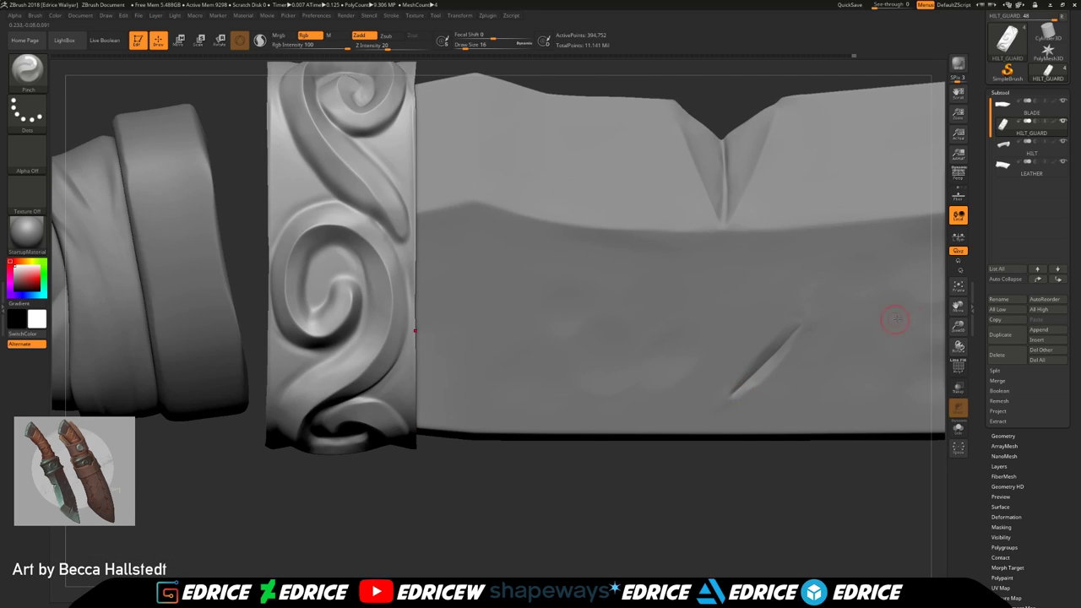
key(f)
ctrl+shift+click(704, 468)
right_drag(706, 466, 756, 423)
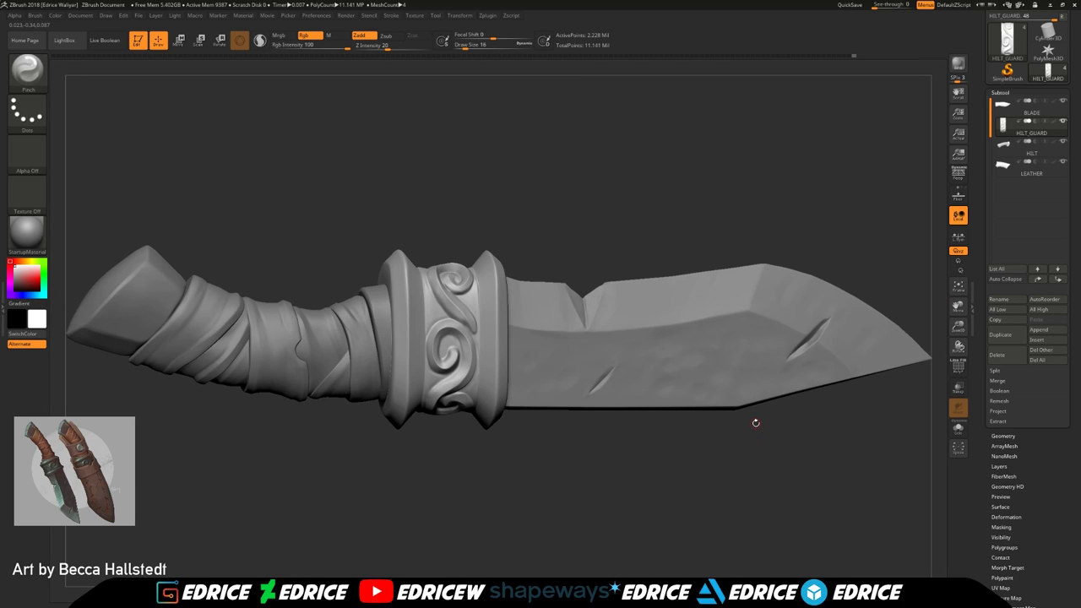
Isolate the guard's ornament band and smooth its spiral stems at draw size 46
shift+drag(756, 423, 726, 392)
click(471, 46)
ctrl+right_drag(664, 368, 634, 405)
ctrl+shift+click(498, 355)
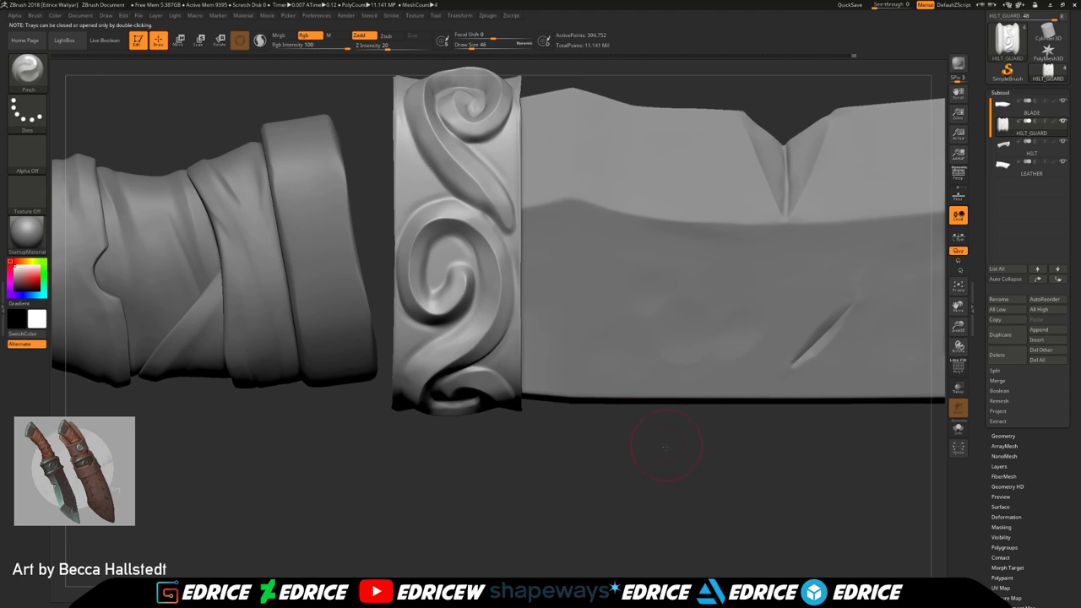
right_drag(666, 442, 673, 494)
shift+drag(474, 188, 464, 141)
right_drag(591, 456, 595, 363)
shift+drag(473, 337, 469, 363)
right_drag(894, 422, 948, 301)
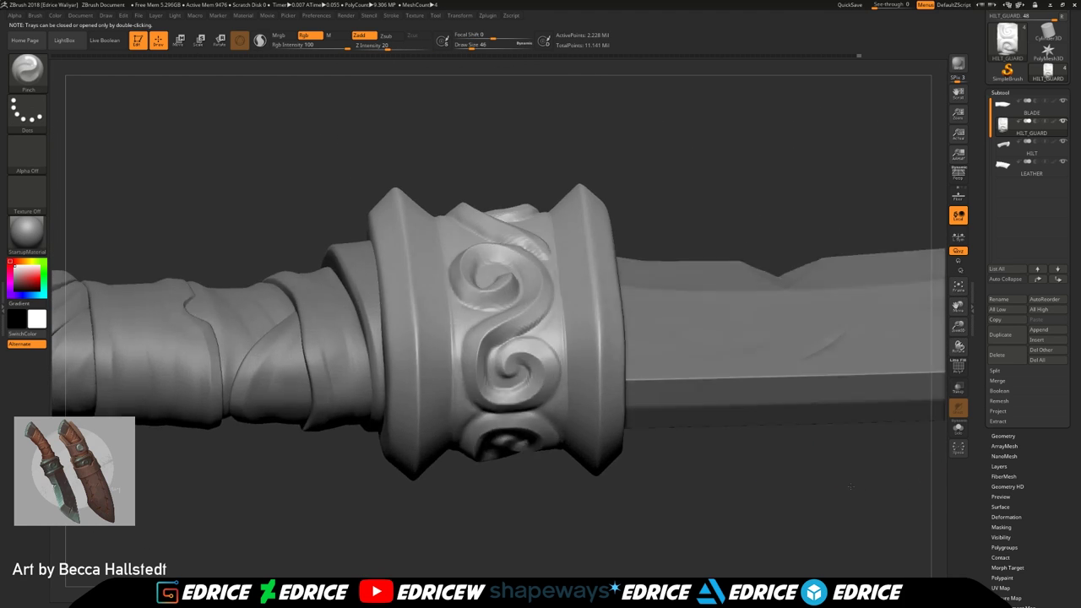
Compare the whole knife with all subtools at their lowest and highest subdivision levels
drag(959, 327, 1005, 433)
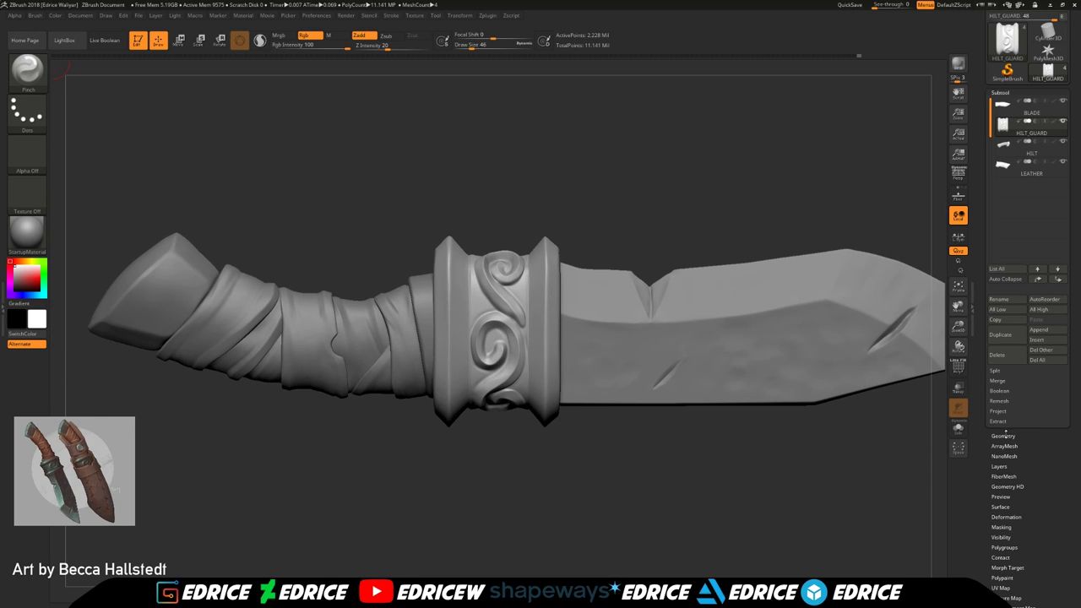
click(1018, 311)
drag(863, 487, 944, 304)
click(959, 288)
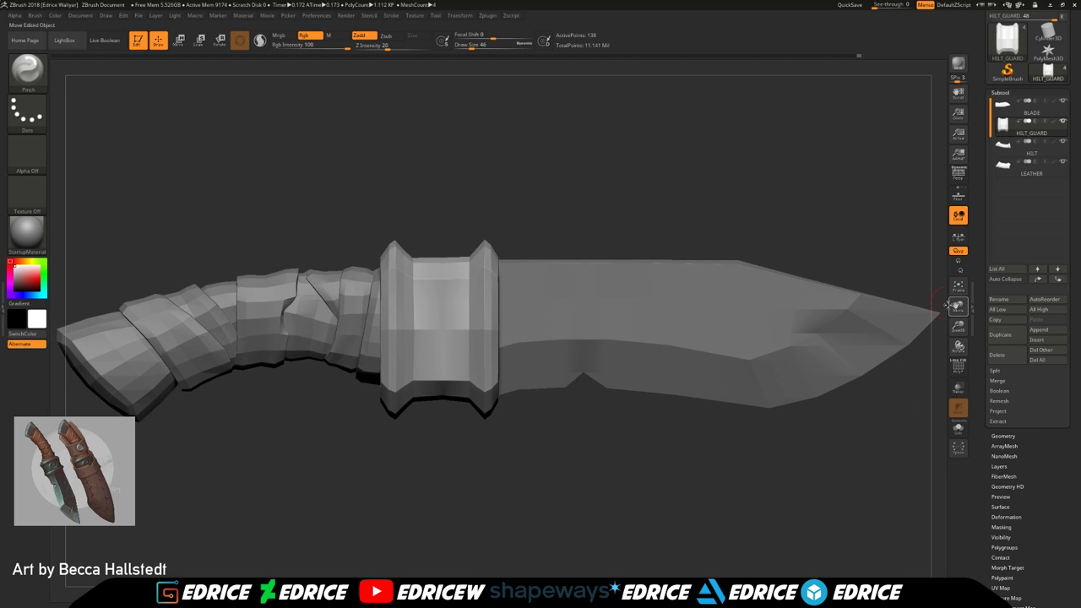
click(1052, 311)
drag(811, 477, 832, 410)
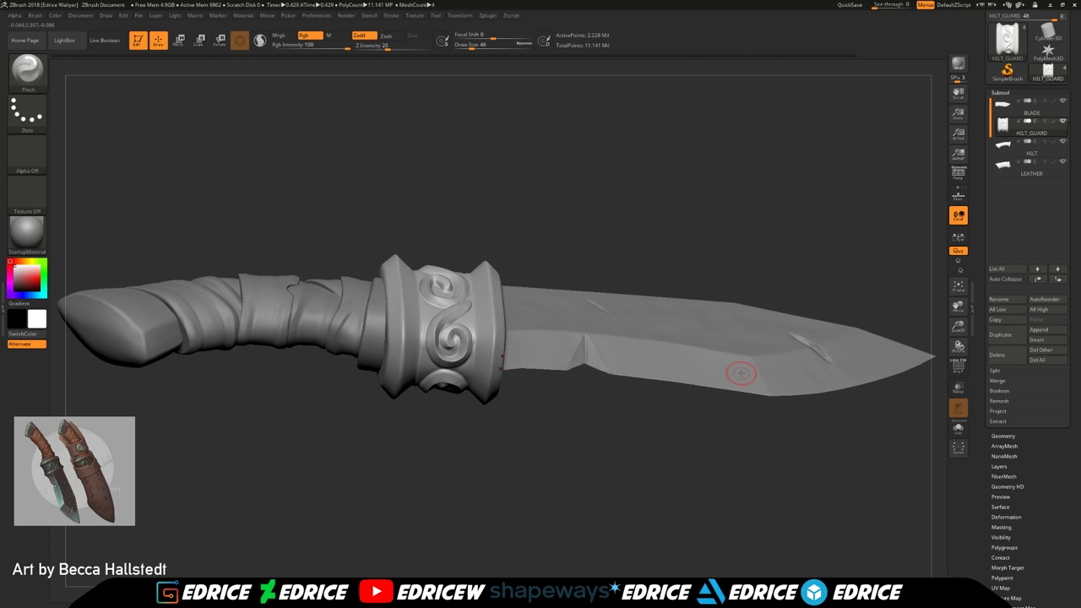
drag(573, 457, 877, 348)
drag(962, 330, 793, 323)
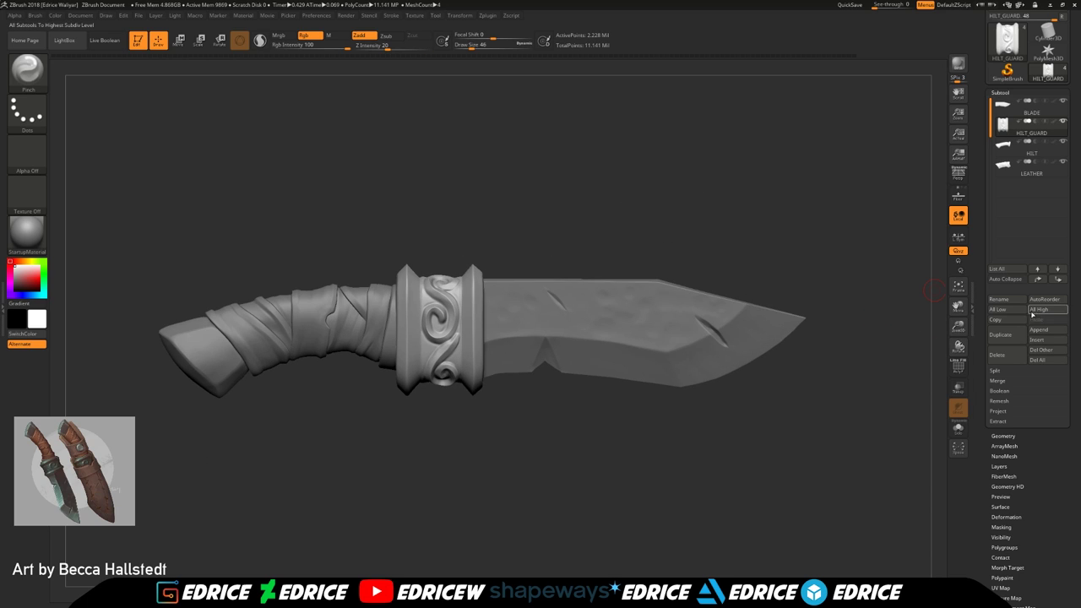
Drop all subtools to their lowest subdivision level to inspect the base forms, and return them to the highest
click(1014, 313)
drag(908, 380, 799, 436)
drag(605, 414, 674, 407)
click(1000, 438)
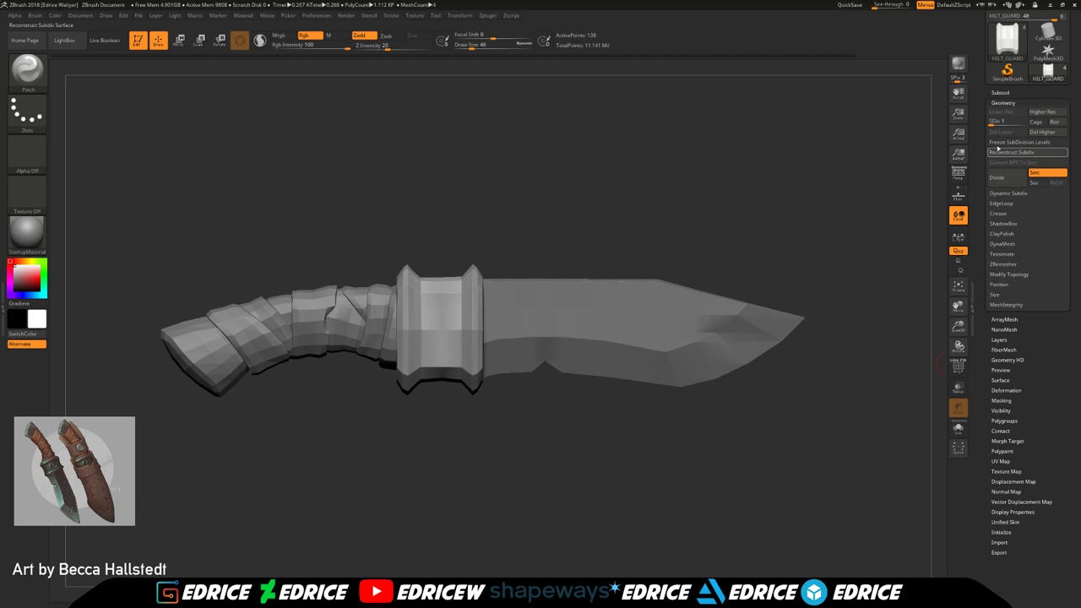
click(998, 122)
drag(998, 121, 990, 122)
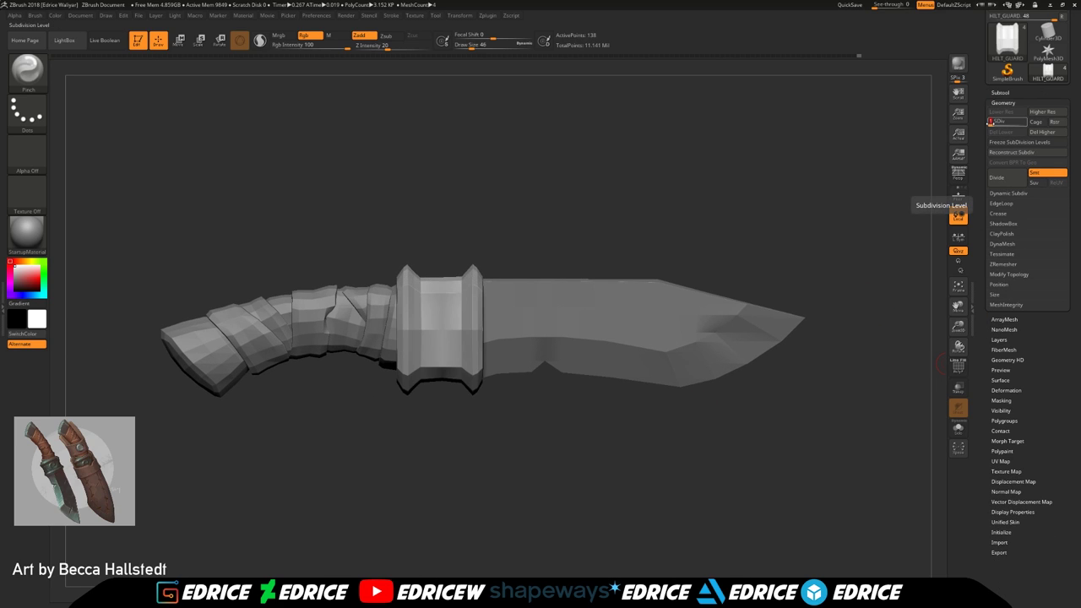
click(958, 287)
mouse_move(863, 447)
mouse_down()
mouse_move(851, 388)
mouse_move(856, 436)
mouse_up()
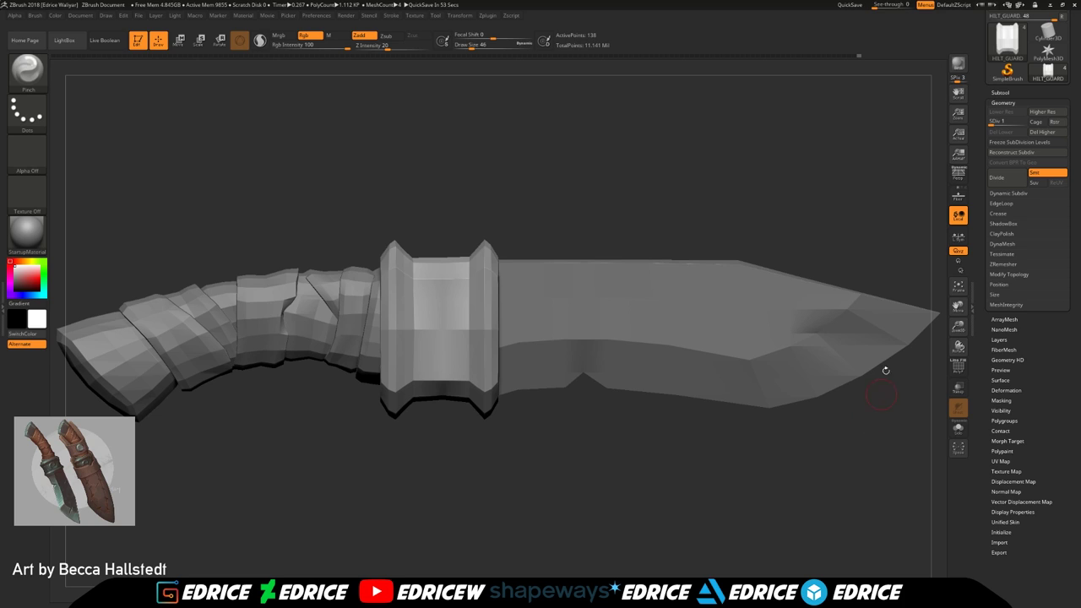
click(1021, 122)
click(1000, 92)
drag(826, 165, 851, 183)
click(1049, 311)
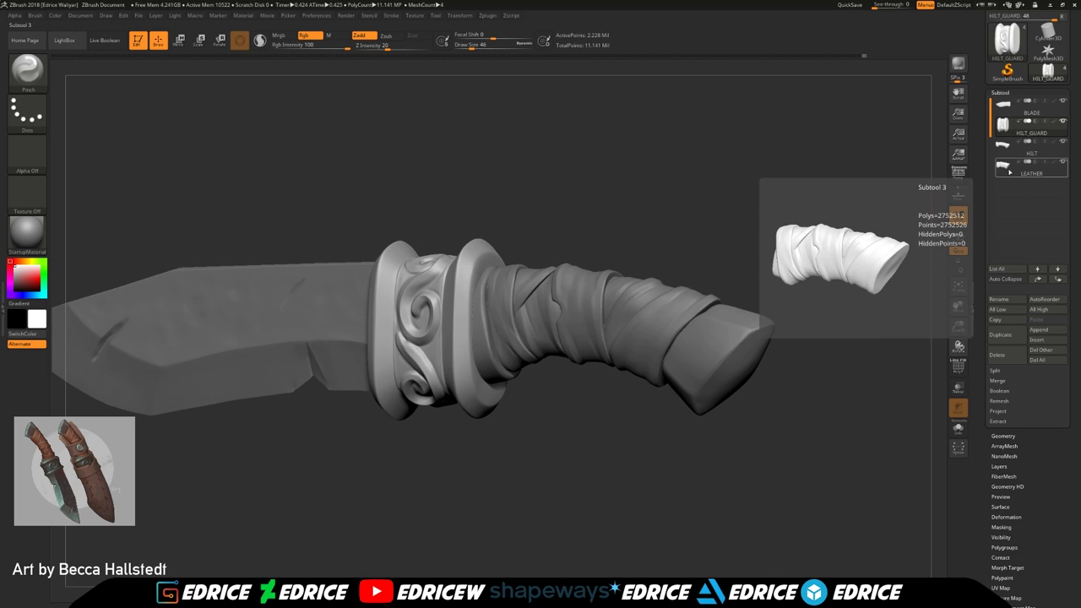
Select the LEATHER subtool and toggle all subtools between lowest and highest subdivision to compare the wrapped grip's detail
click(1008, 171)
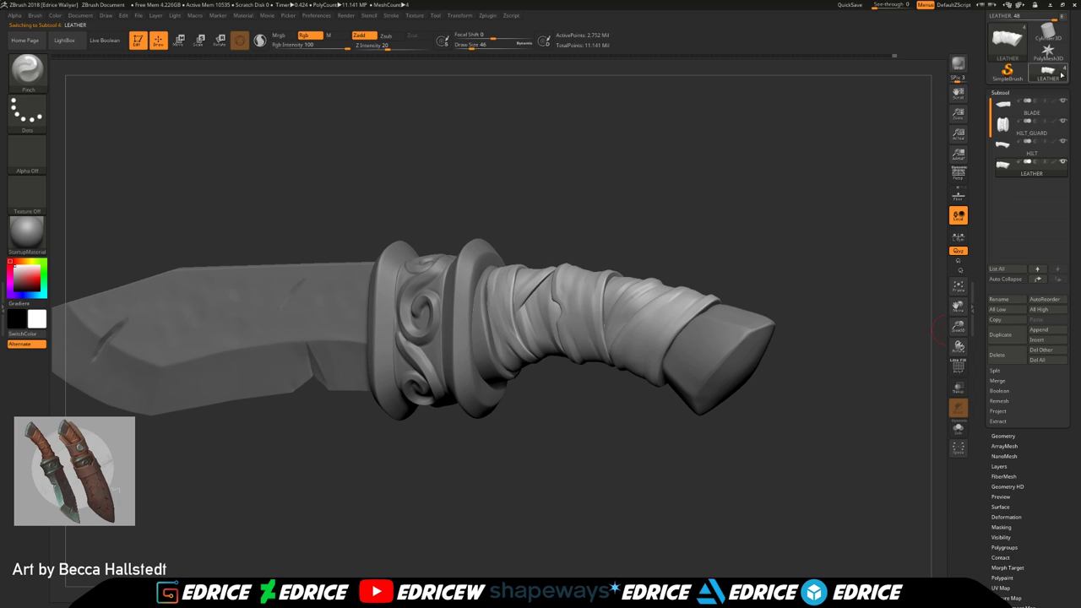
mouse_move(958, 327)
mouse_down()
mouse_move(957, 307)
mouse_move(971, 320)
mouse_up()
drag(912, 297, 823, 304)
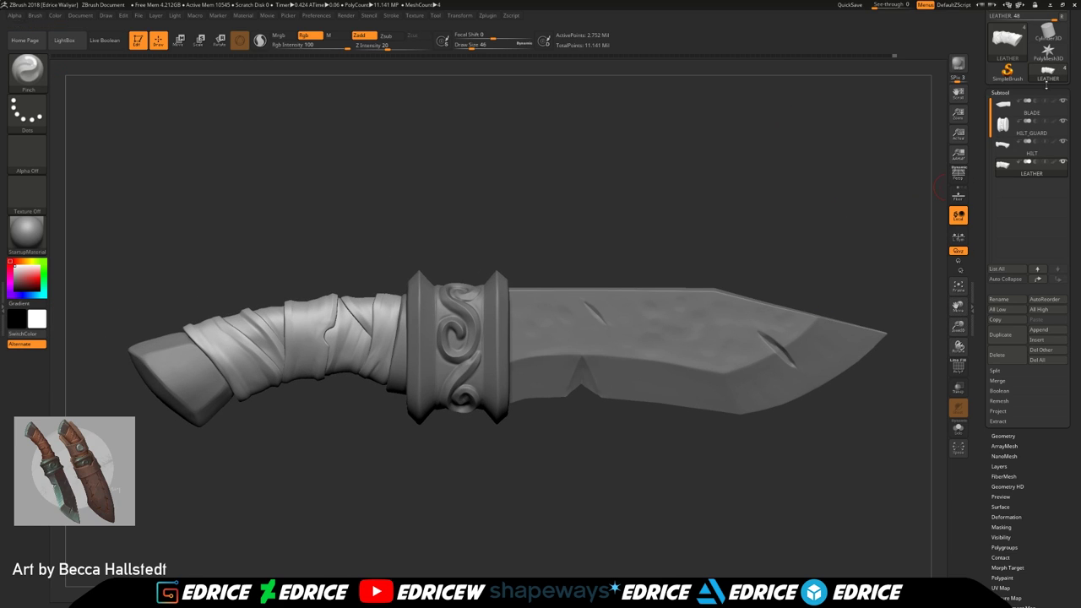
drag(957, 309, 964, 297)
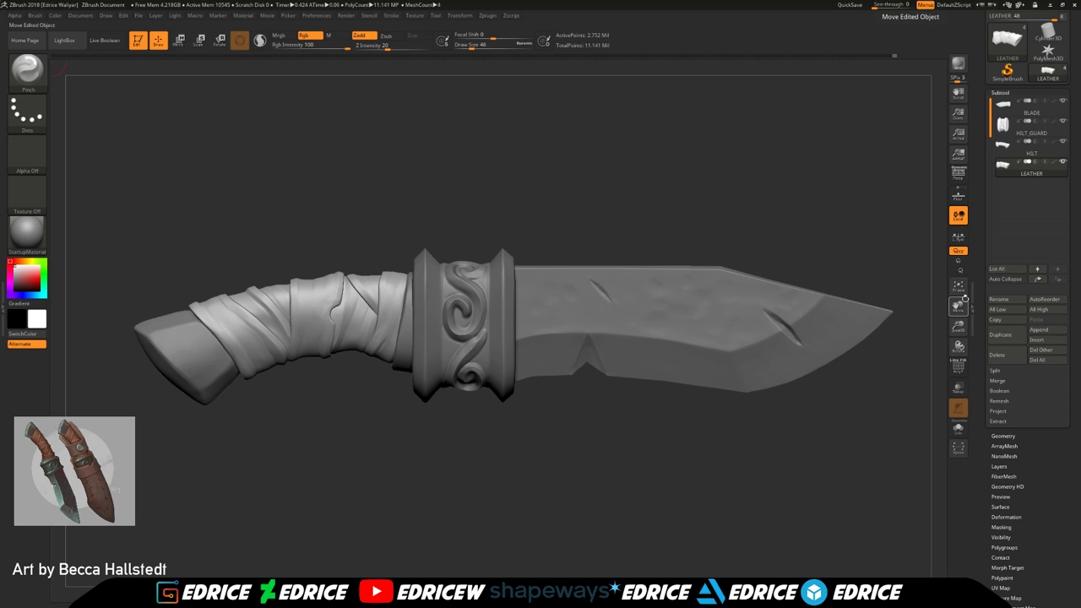
click(1016, 312)
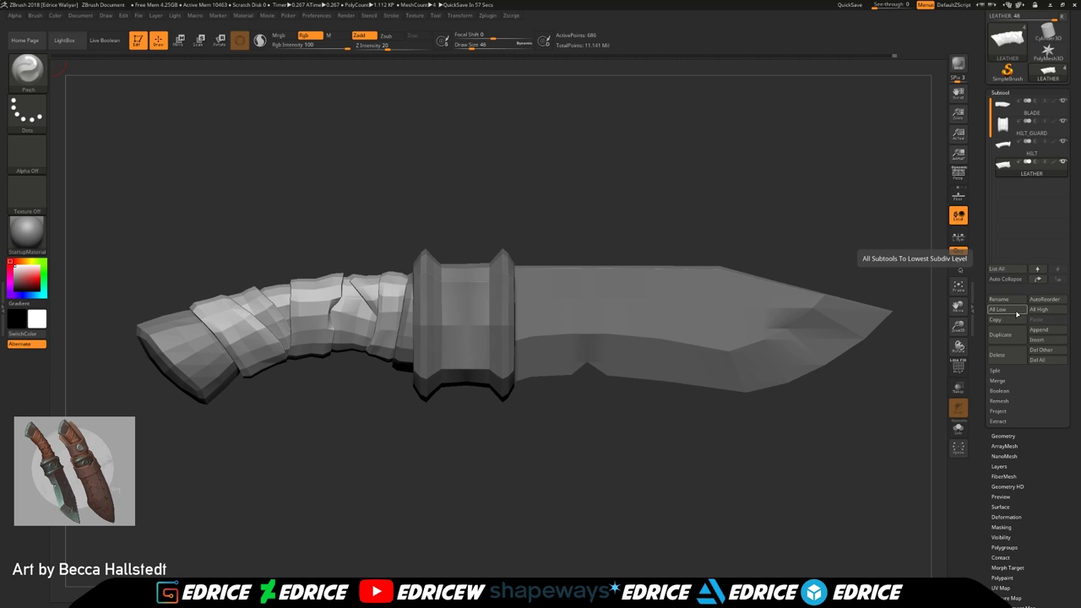
click(1039, 309)
click(1011, 313)
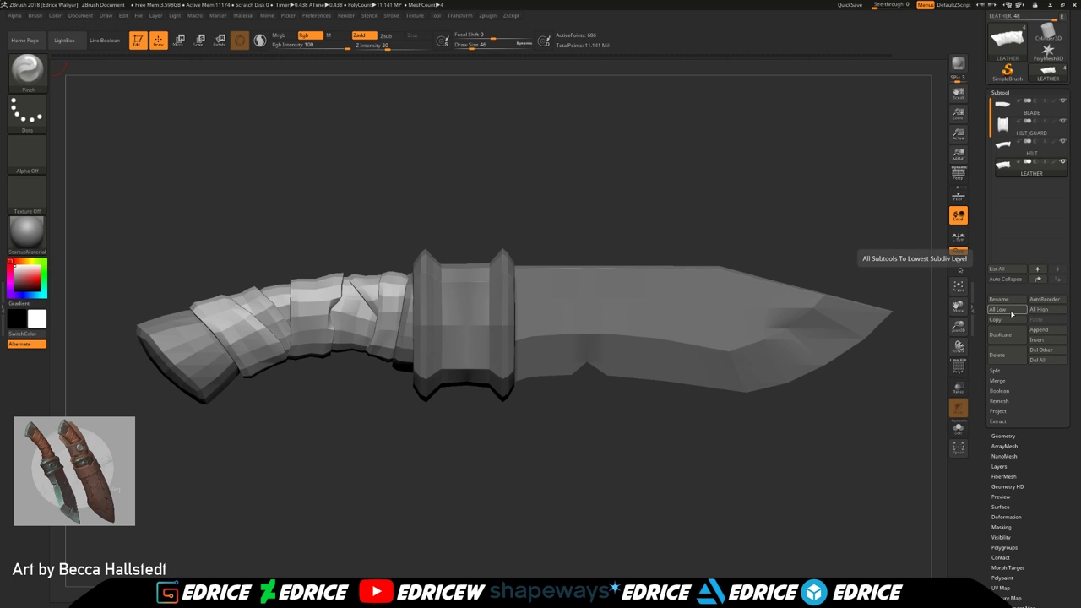
click(1039, 309)
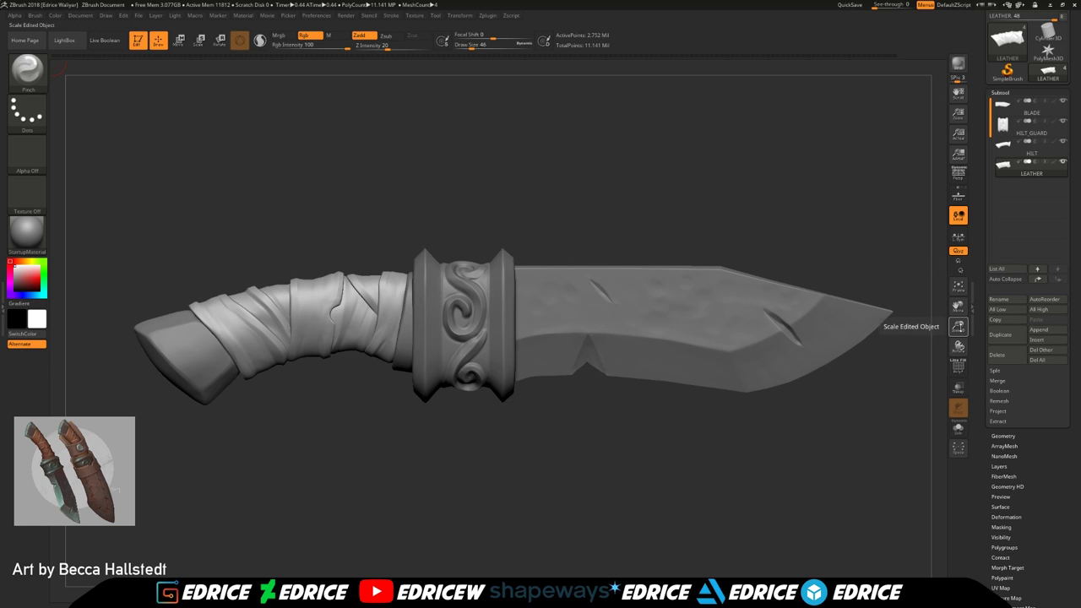
drag(958, 326, 958, 295)
drag(1069, 34, 1056, 102)
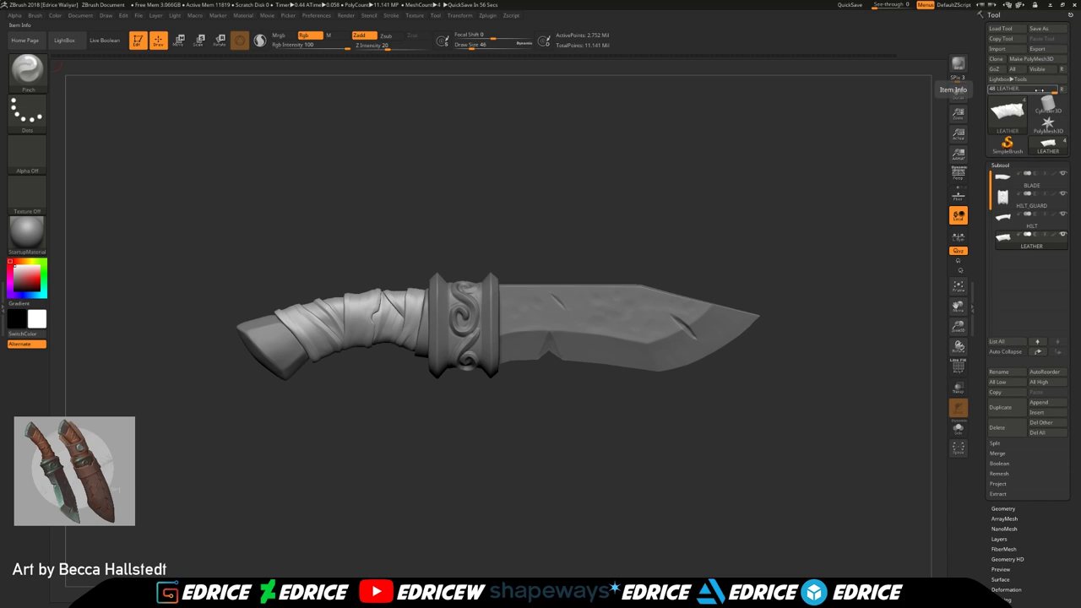
drag(831, 158, 788, 181)
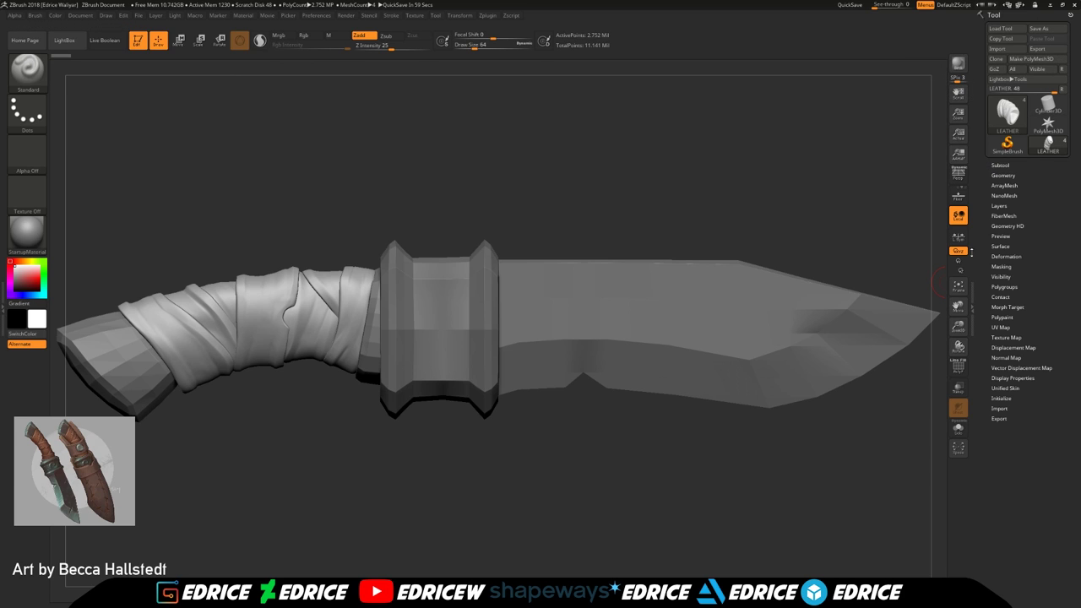
Check the LEATHER subtool's geometry settings and set all subtools to their highest subdivision level
click(1001, 165)
click(1001, 165)
click(1004, 176)
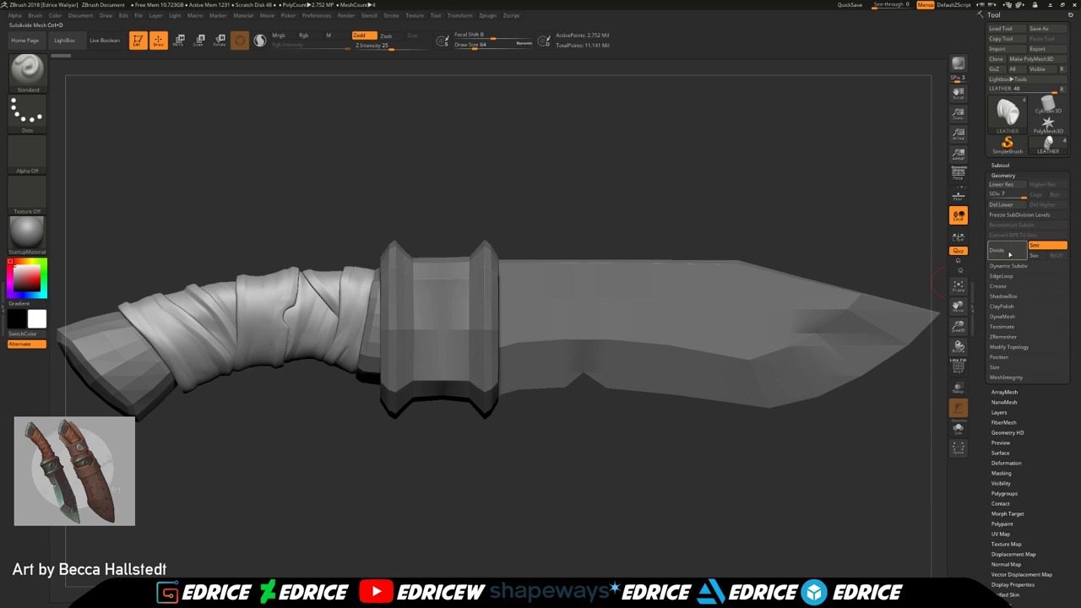
click(1000, 165)
click(1060, 383)
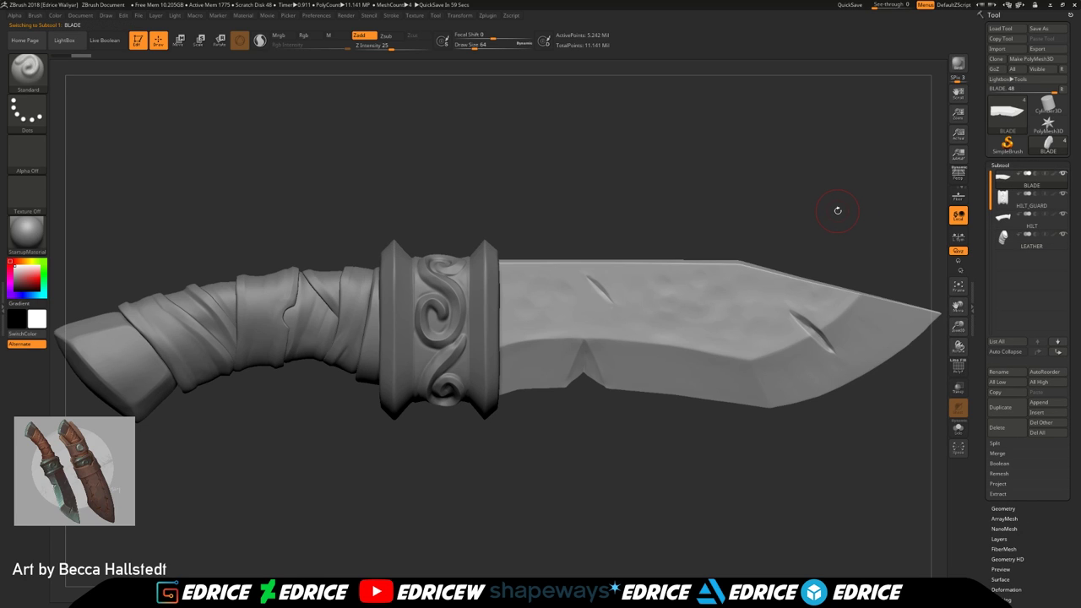
Isolate the BLADE subtool by hiding the other parts of the knife
drag(875, 471, 870, 456)
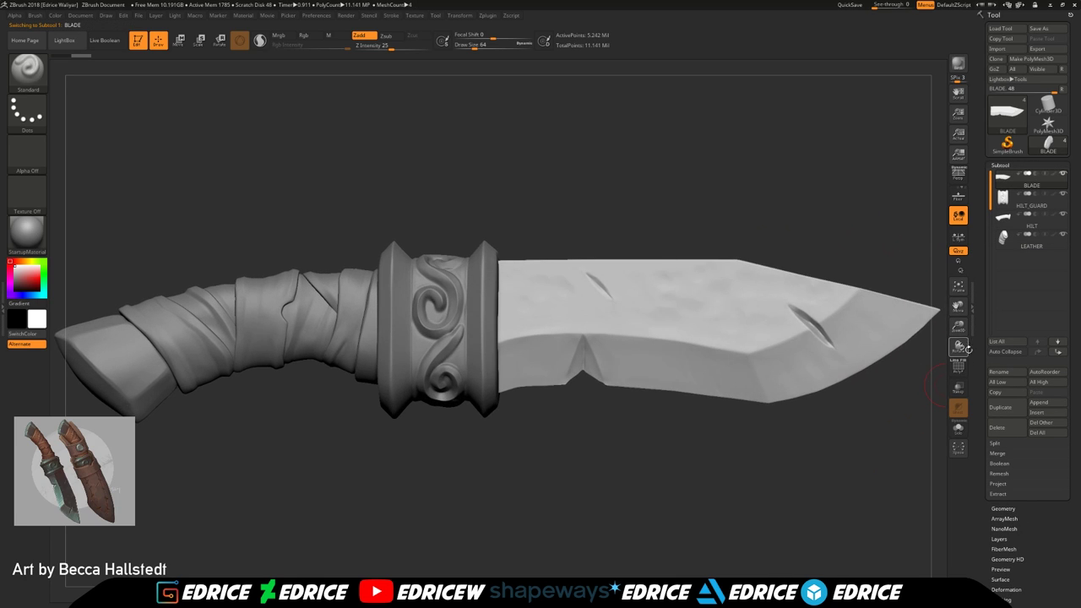
drag(958, 327, 960, 359)
drag(960, 309, 850, 304)
ctrl+shift+click(1062, 177)
drag(831, 477, 832, 454)
drag(958, 327, 930, 303)
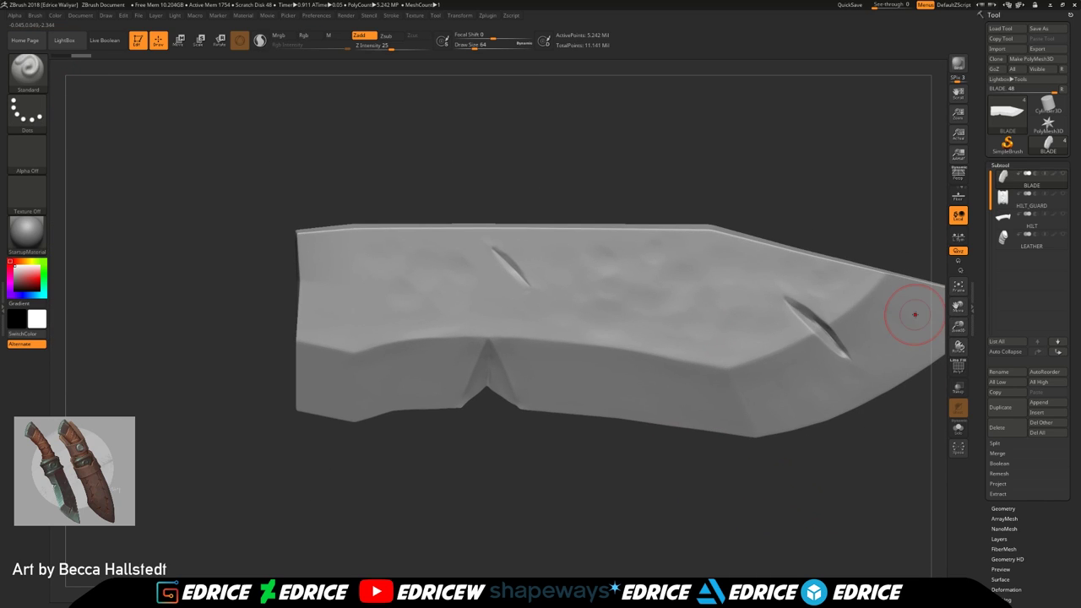
Choose the ClipCurve brush and clip the blade's guard-side end straight at subdivision level 1
key(b)
click(525, 119)
mouse_move(312, 521)
ctrl+shift+mouse_down()
mouse_move(311, 153)
mouse_move(248, 178)
ctrl+shift+mouse_up()
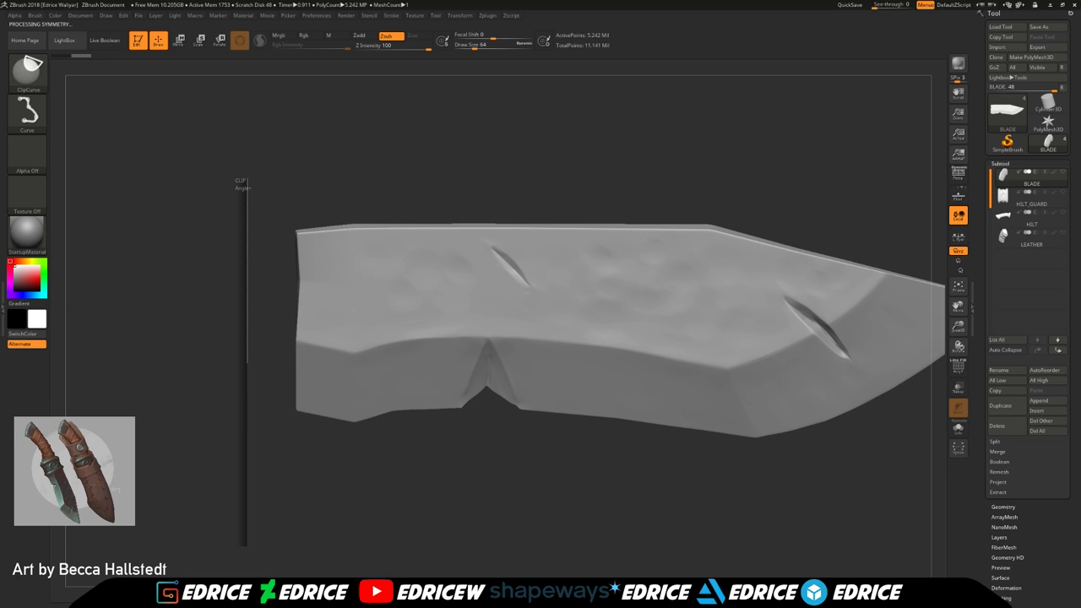
click(1009, 508)
drag(1019, 192, 986, 193)
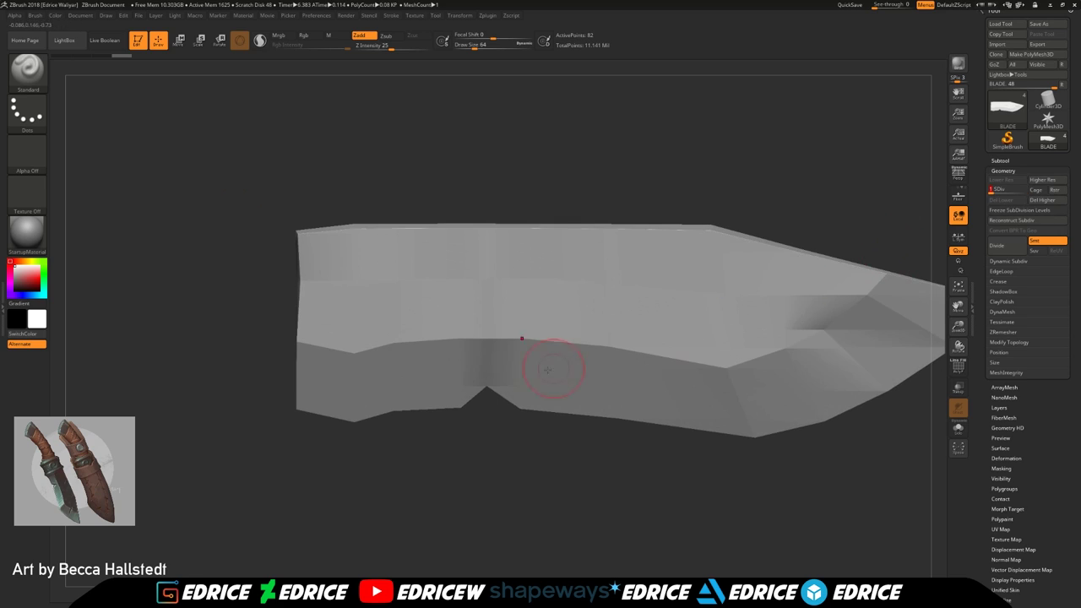
mouse_move(340, 496)
ctrl+shift+mouse_down()
mouse_move(341, 184)
mouse_move(301, 171)
ctrl+shift+mouse_up()
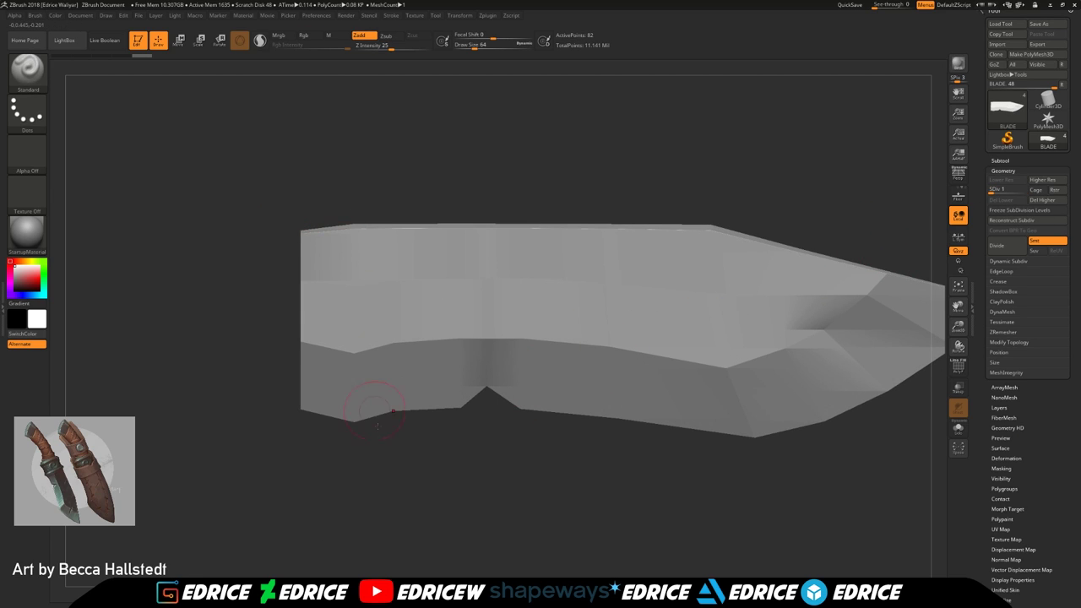
Return the blade to subdivision level 9 and clip its uneven guard-side end to a straight vertical edge
click(1025, 192)
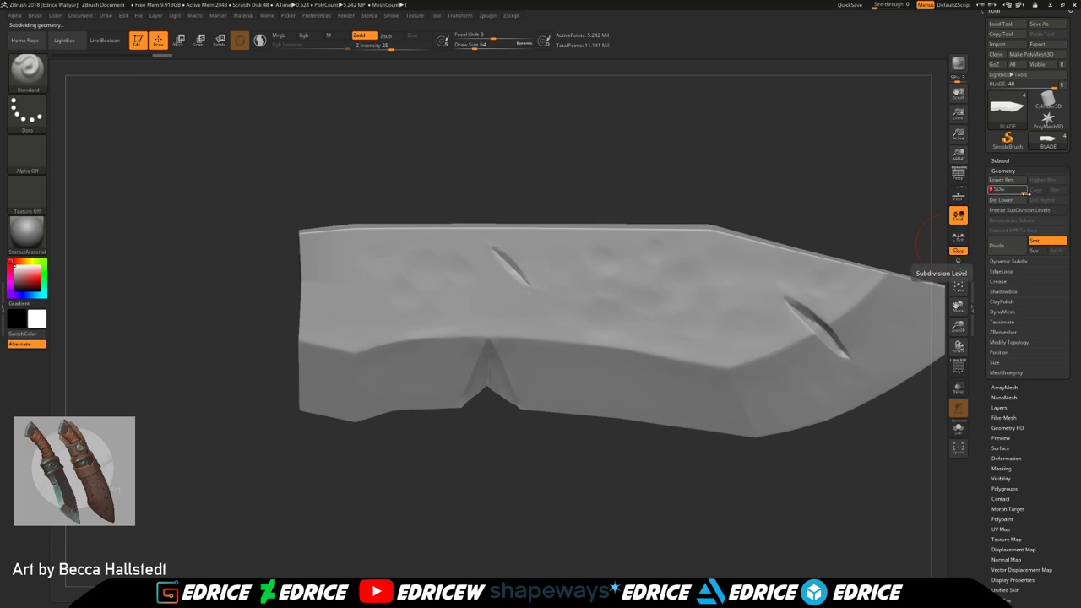
ctrl+shift+drag(304, 483, 302, 195)
click(1024, 192)
ctrl+shift+drag(304, 454, 304, 191)
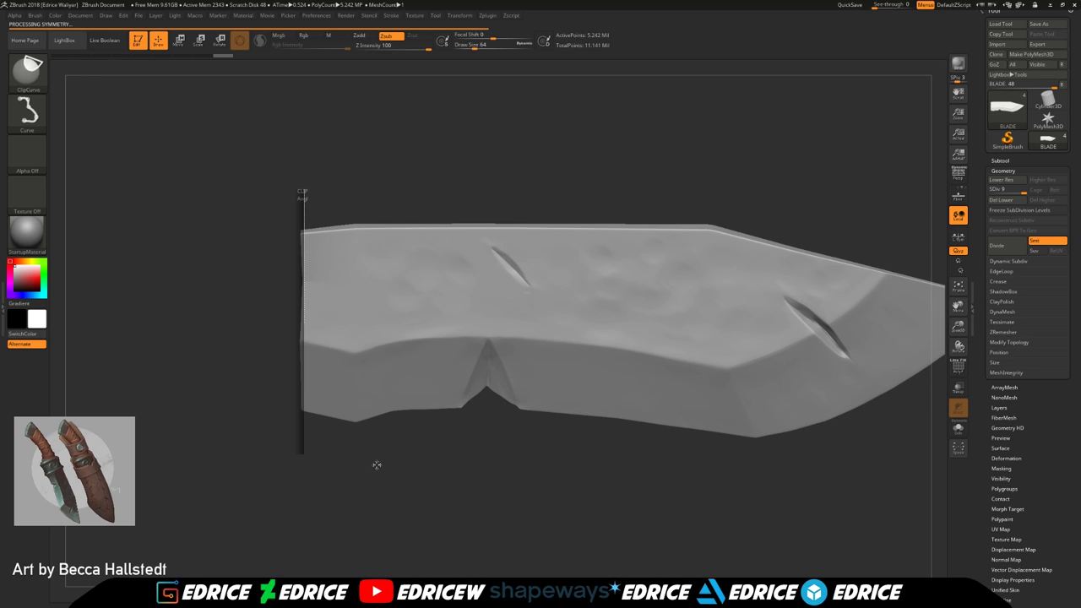
Smooth the surface along the blade's clipped guard-side end and review the blade out to its tip
drag(377, 465, 397, 463)
mouse_move(318, 249)
shift+mouse_down()
mouse_move(319, 396)
mouse_move(329, 405)
shift+mouse_up()
drag(297, 446, 258, 427)
drag(812, 197, 789, 208)
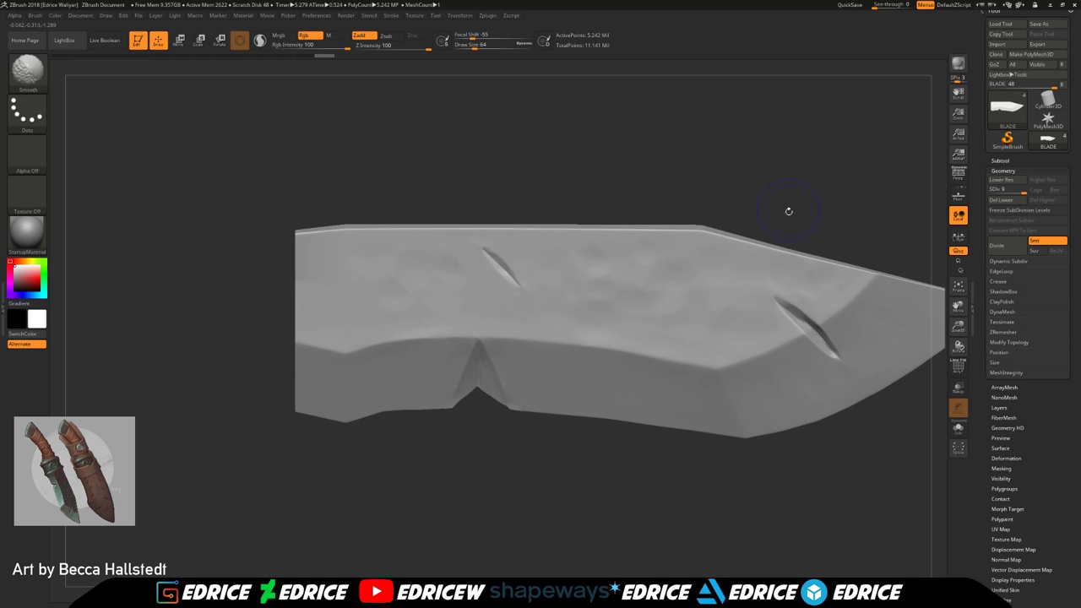
drag(958, 306, 785, 342)
drag(865, 291, 860, 327)
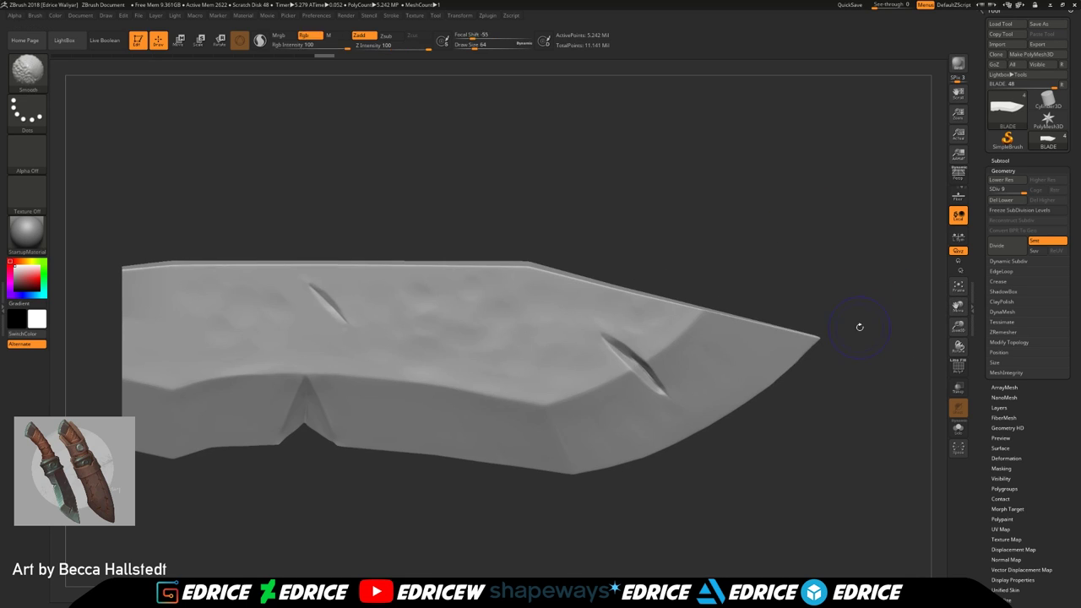
Choose the Pinch brush at draw size 14 and tighten the upper end and lower rim of the cut near the blade's tip
key(b)
key(p)
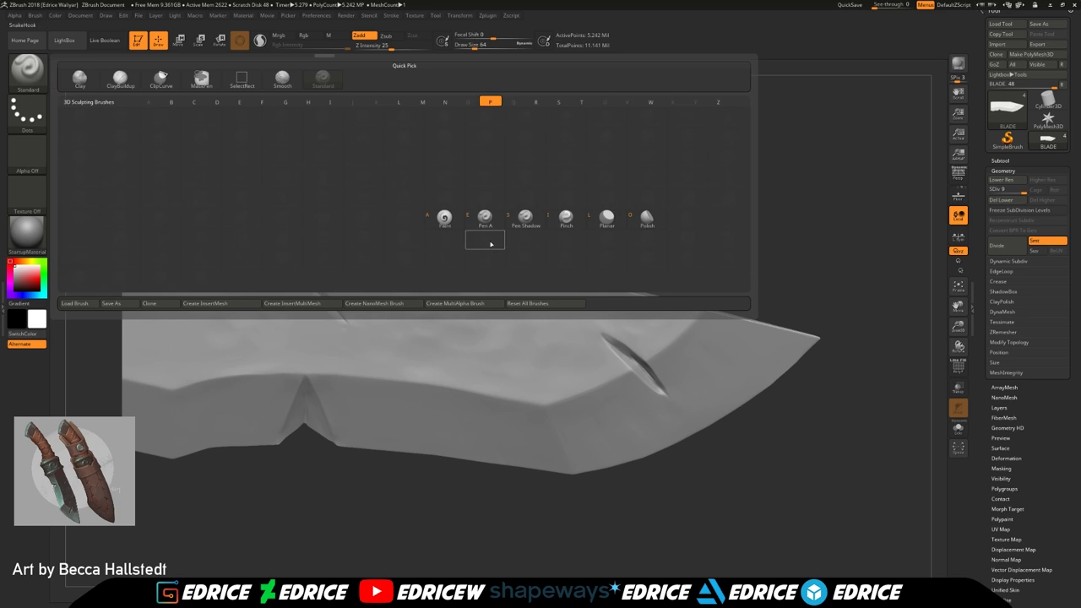
key(i)
drag(957, 327, 625, 267)
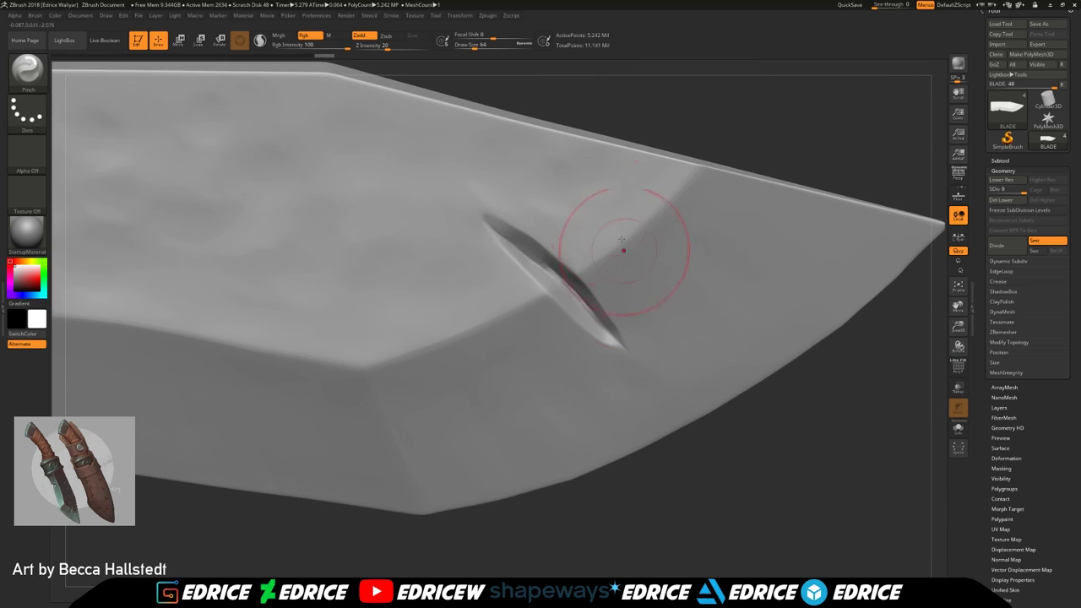
drag(482, 47, 463, 47)
drag(672, 111, 682, 57)
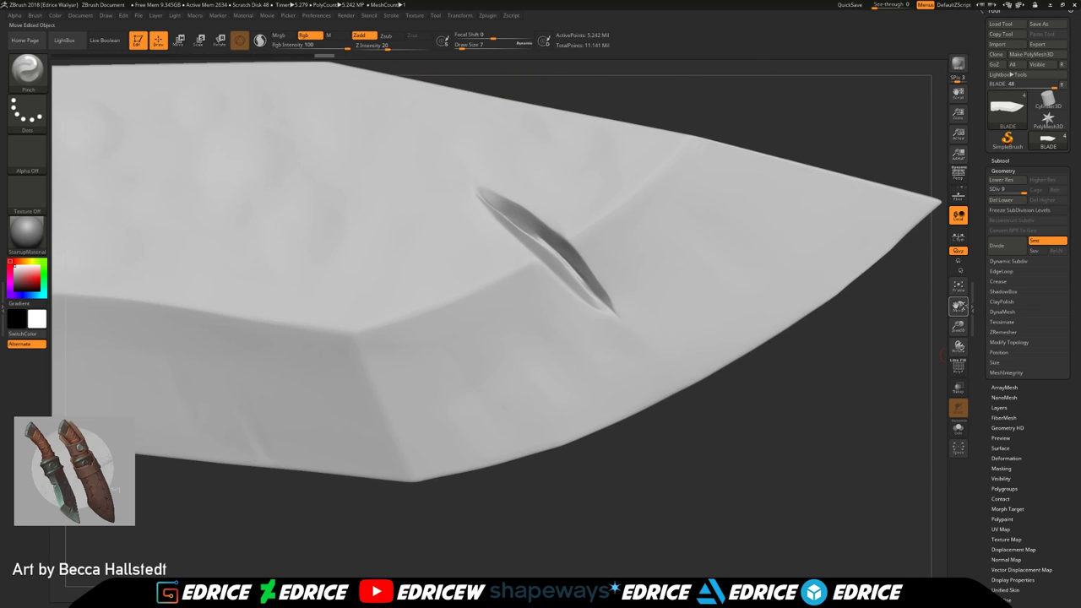
drag(957, 307, 927, 367)
click(464, 46)
drag(491, 267, 473, 258)
drag(508, 301, 584, 377)
drag(517, 329, 592, 390)
mouse_move(592, 388)
right_down()
mouse_move(654, 371)
mouse_move(595, 363)
right_up()
Pinch the upper rim and both pointed ends of the tip-side cut to sharpen its outline
drag(473, 236, 489, 253)
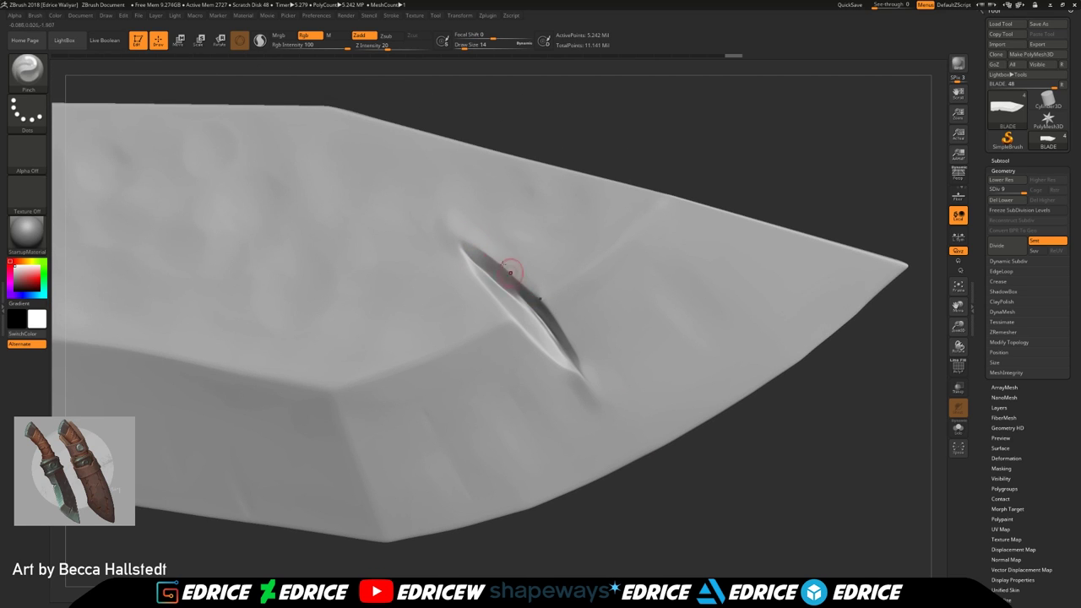
drag(521, 283, 556, 305)
right_drag(565, 299, 603, 309)
drag(530, 295, 556, 338)
right_drag(623, 449, 614, 430)
drag(539, 357, 568, 375)
right_drag(574, 372, 541, 330)
drag(453, 247, 469, 282)
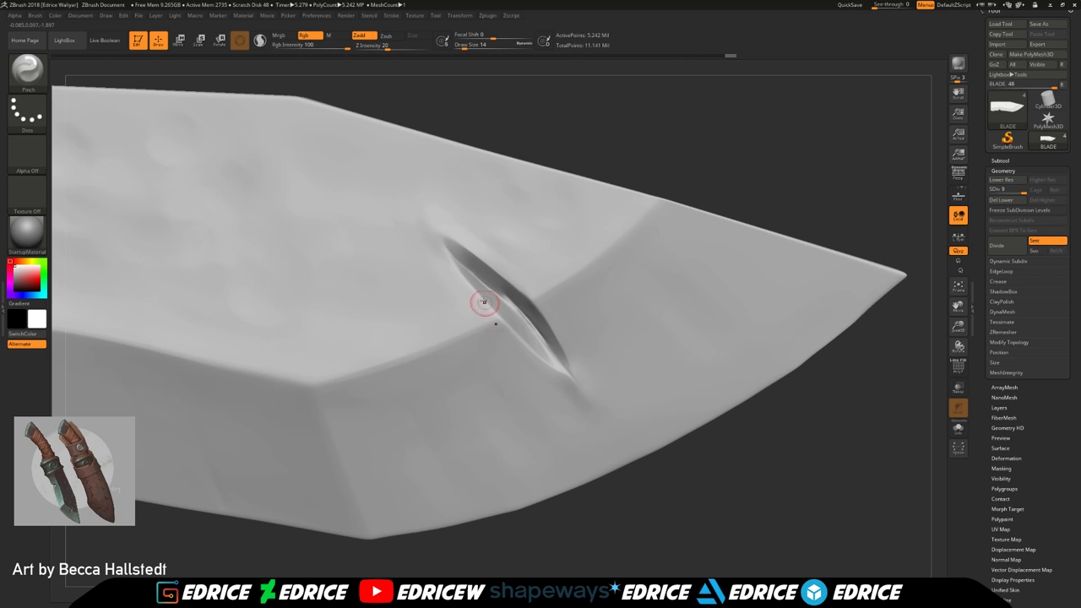
mouse_move(539, 355)
right_down()
mouse_move(718, 464)
mouse_move(701, 443)
right_up()
Choose the hPolish brush at draw size 25 and flatten the raised surface on both sides of the tip-side cut
click(30, 74)
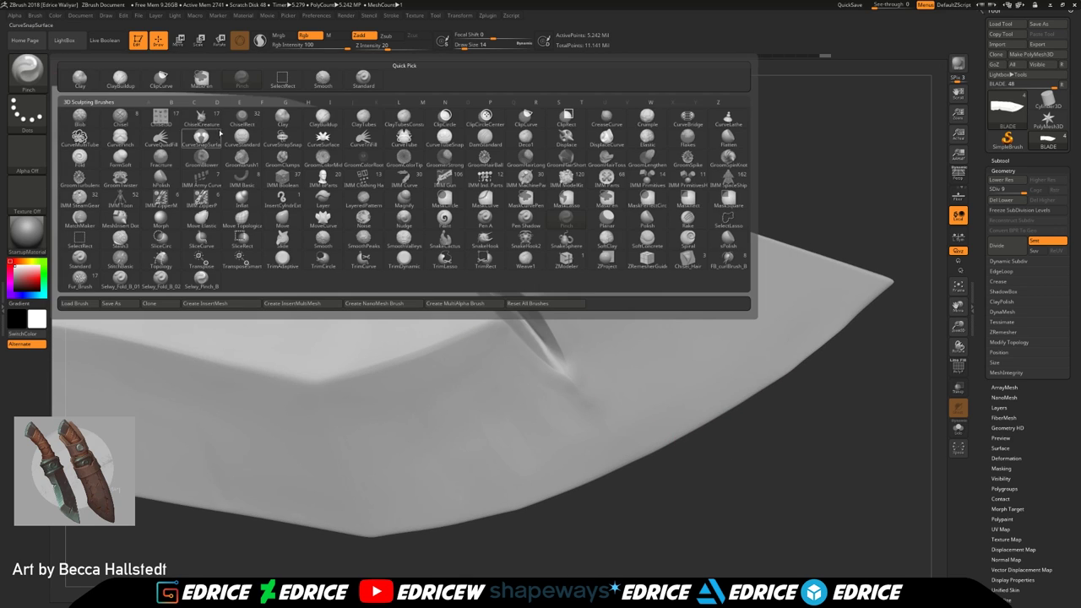
click(161, 179)
right_drag(632, 166, 570, 198)
click(467, 45)
mouse_move(440, 206)
mouse_down()
mouse_move(464, 224)
mouse_move(437, 206)
mouse_up()
drag(540, 368, 529, 366)
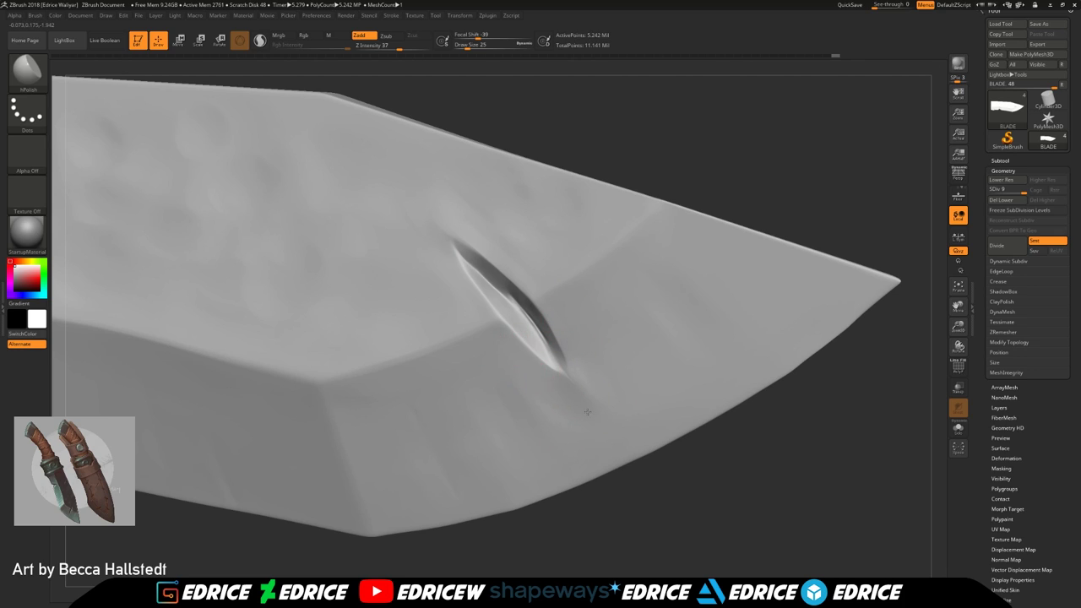
drag(571, 344, 571, 383)
mouse_move(506, 350)
mouse_down()
mouse_move(516, 342)
mouse_move(523, 353)
mouse_up()
mouse_move(556, 299)
mouse_down()
mouse_move(562, 358)
mouse_move(565, 318)
mouse_up()
Polish the lower rim and upper end of the tip-side cut, reducing the hPolish draw size to 17
right_drag(558, 309, 575, 393)
drag(533, 344, 549, 364)
right_drag(559, 380, 525, 287)
drag(481, 237, 522, 275)
drag(726, 140, 742, 166)
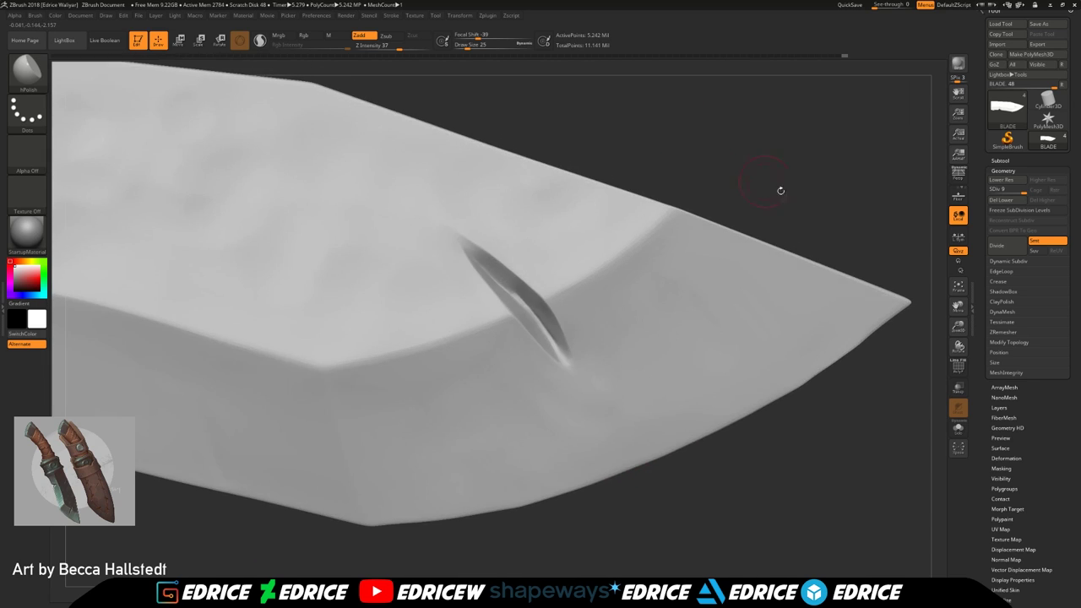
drag(957, 326, 959, 334)
drag(811, 148, 781, 169)
click(465, 46)
drag(506, 257, 486, 247)
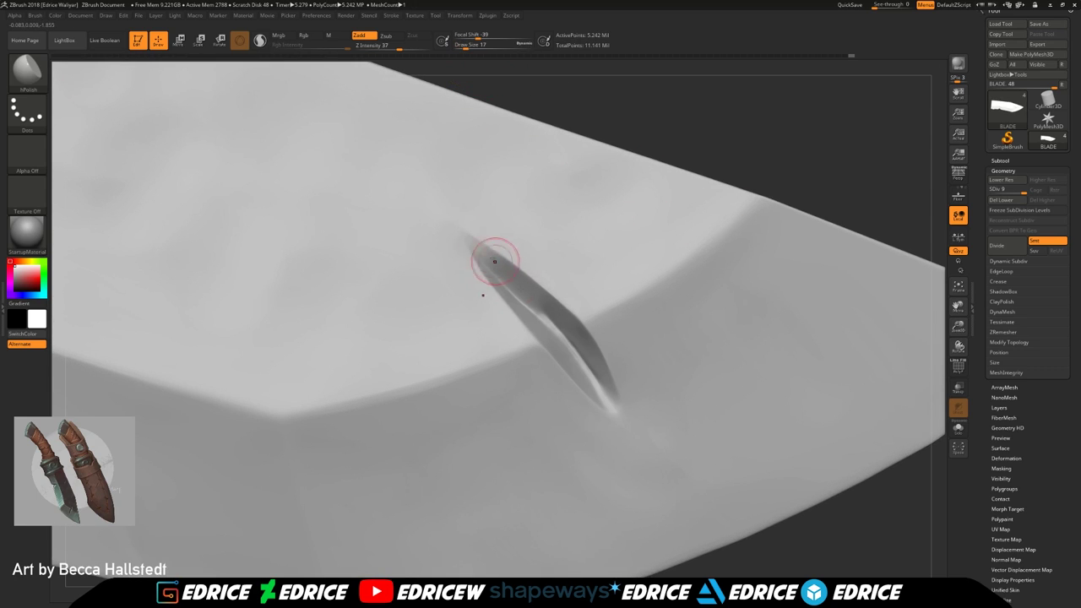
Try to trim the lower end of the tip-side cut with the TrimDynamic brush at draw size 7
click(29, 74)
key(t)
click(404, 257)
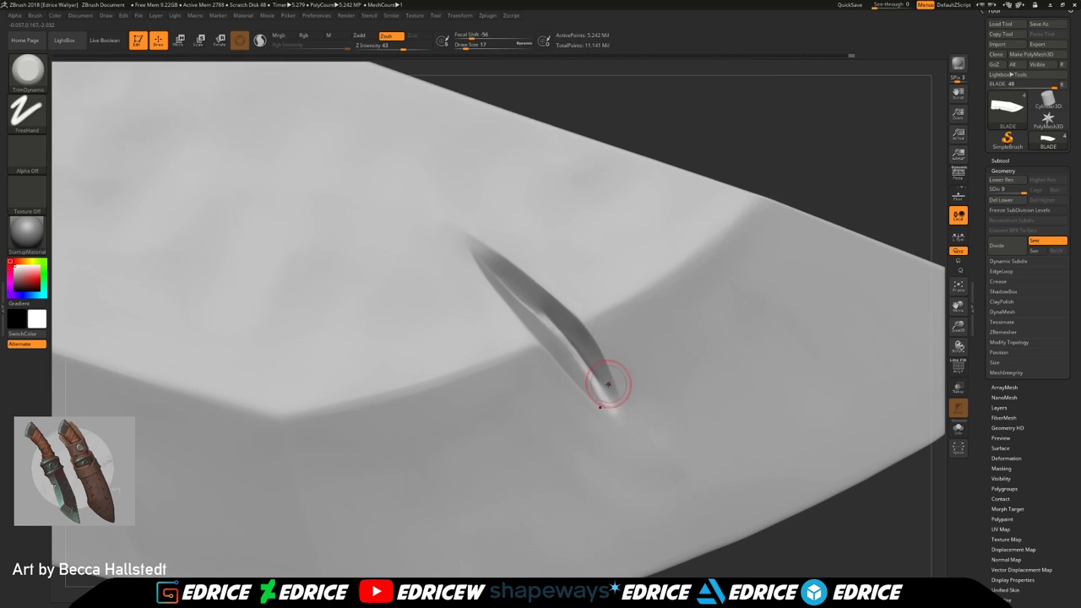
click(461, 46)
drag(598, 367, 624, 429)
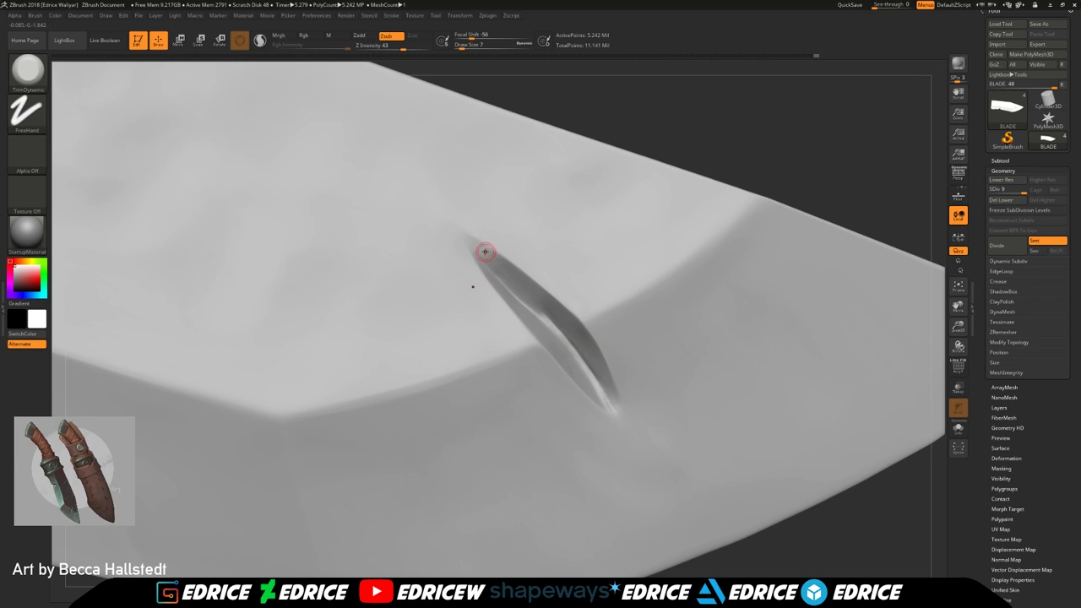
Choose the Slash3 brush, set its draw size to 12 and undo the test strokes on the cut
click(44, 82)
key(d)
key(b)
key(s)
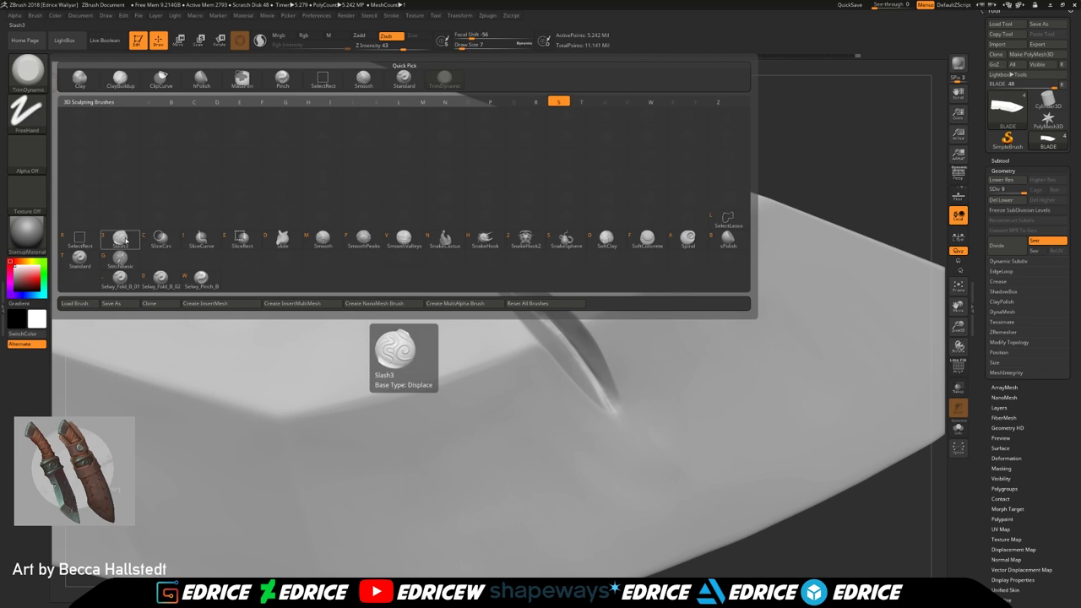
key(3)
key(ctrl+z)
click(463, 47)
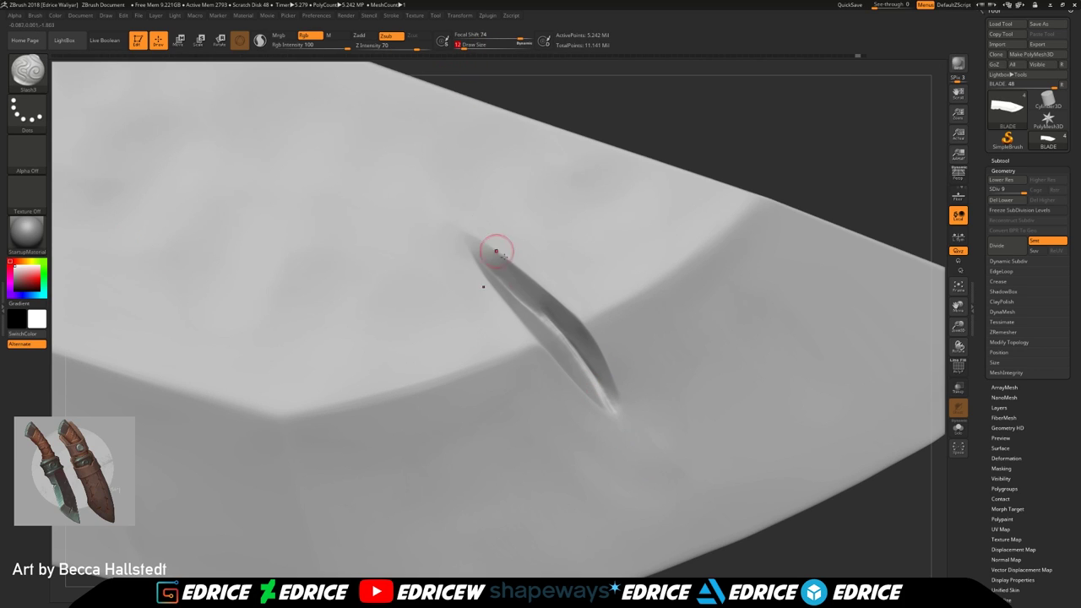
key(ctrl+z)
Give the Slash3 brush Alpha 13 and a FreeHand stroke, undoing the test stroke at the cut's upper end
click(390, 16)
click(28, 156)
click(281, 215)
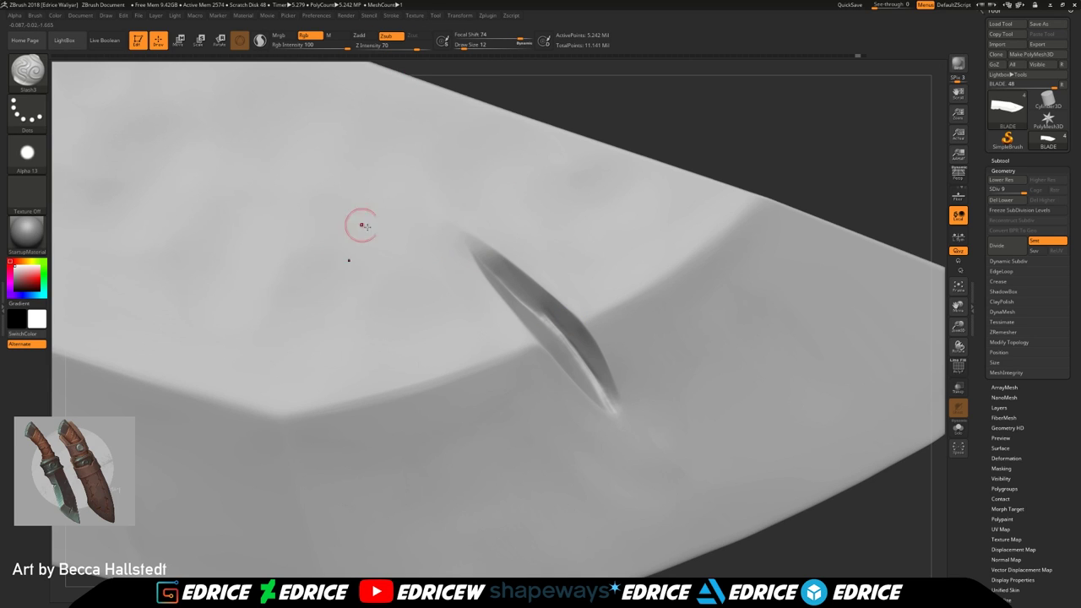
drag(454, 223, 471, 243)
key(ctrl+z)
click(28, 113)
click(214, 145)
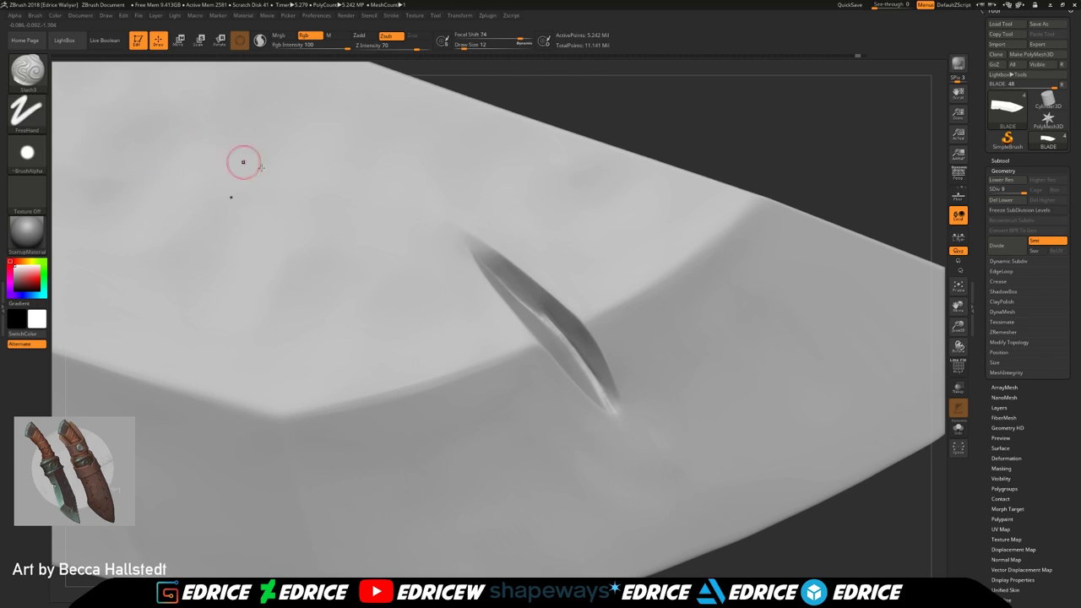
Open the Lazy Mouse stroke settings and try to lengthen both ends of the tip-side cut with Slash3 strokes
click(391, 16)
click(413, 174)
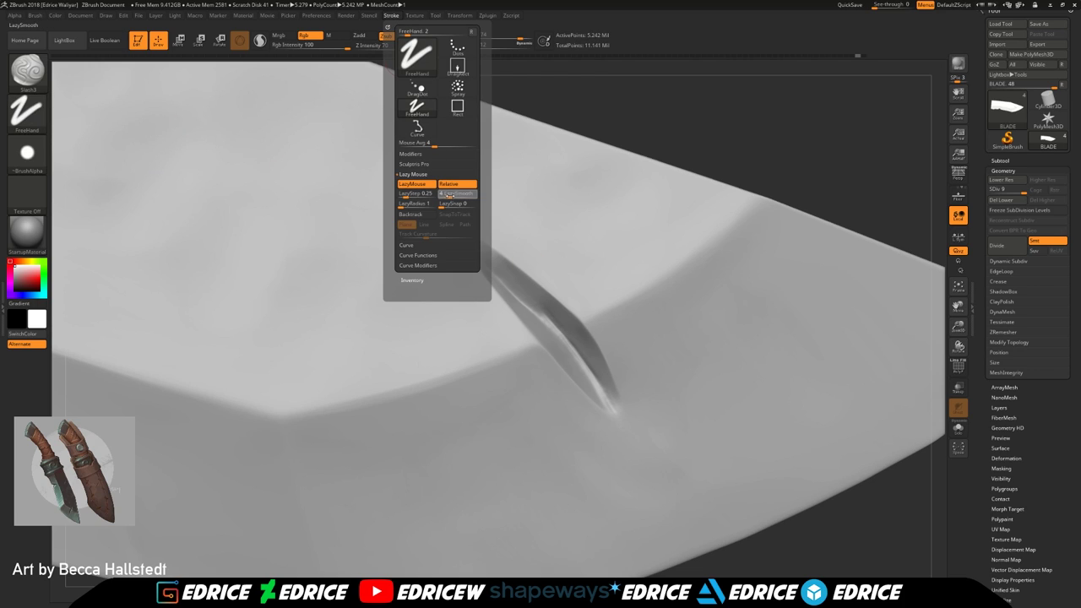
drag(438, 207, 461, 238)
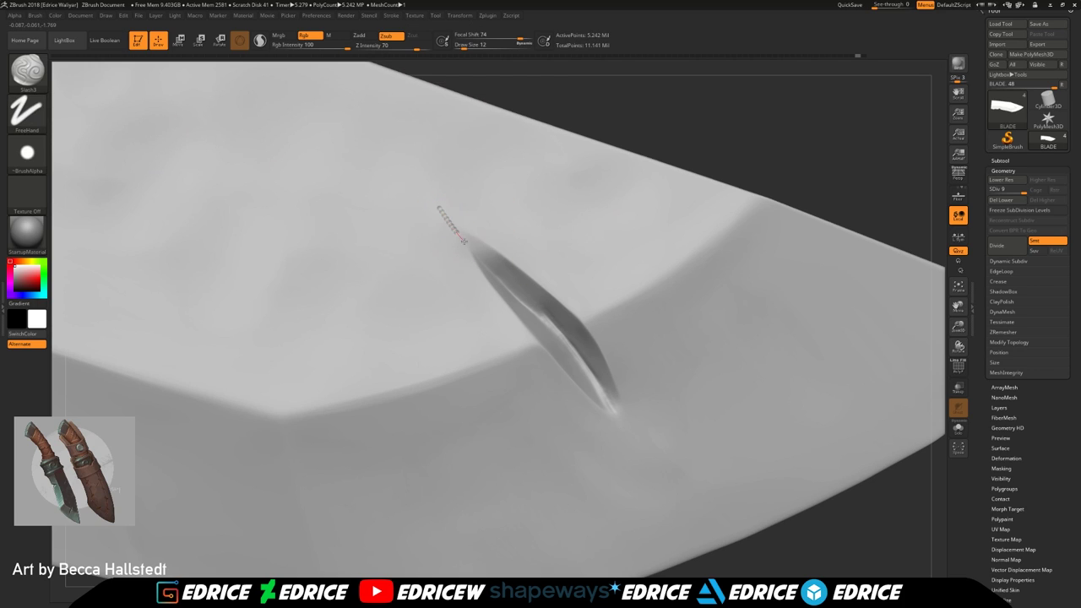
drag(588, 378, 625, 430)
drag(752, 147, 667, 182)
key(ctrl+z)
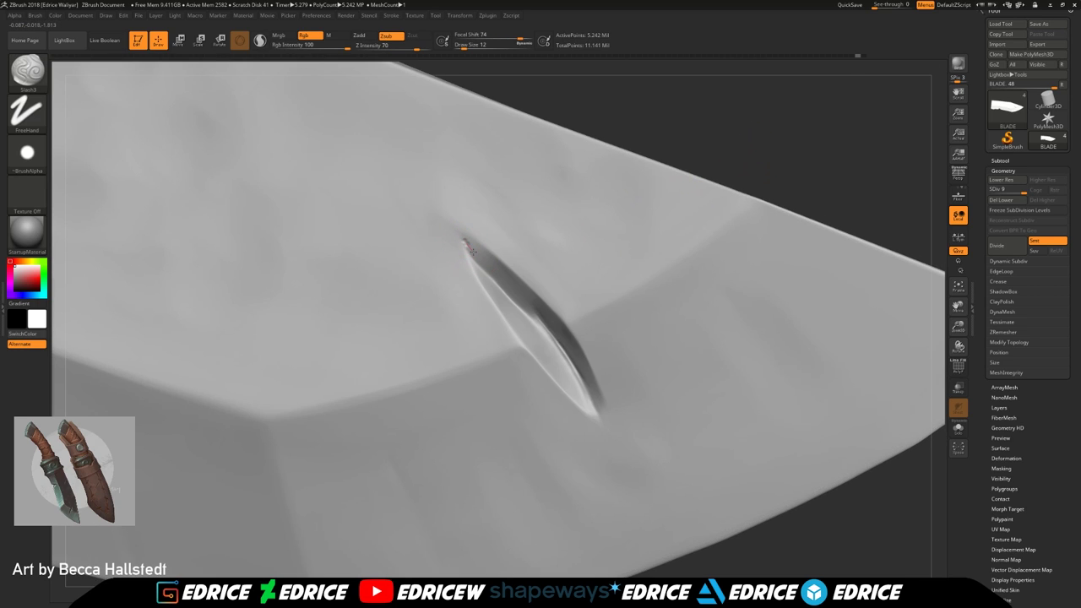
Slash the lower and upper ends of the tip-side cut into sharper points and smooth along the groove
drag(570, 366, 614, 443)
shift+drag(534, 316, 458, 230)
shift+drag(599, 414, 620, 448)
mouse_move(456, 232)
mouse_down()
mouse_move(519, 307)
mouse_move(460, 237)
mouse_up()
shift+drag(515, 306, 439, 202)
mouse_move(641, 125)
mouse_down()
mouse_move(672, 93)
mouse_move(632, 113)
mouse_up()
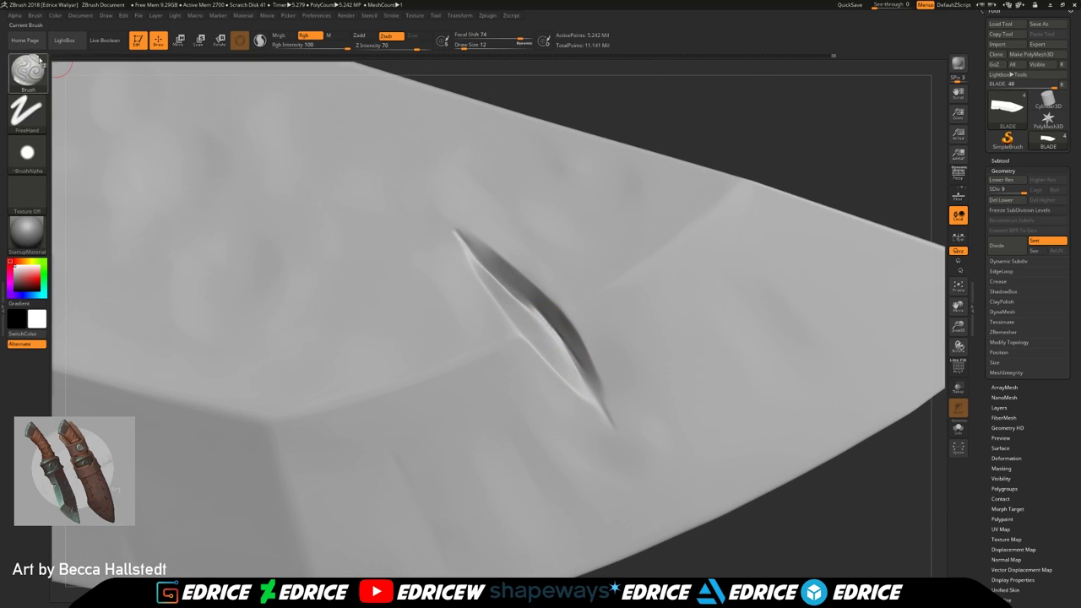
Choose the DamStandard brush and extend both ends of the tip-side cut into thin points, smoothing inside the groove
click(28, 73)
key(d)
click(485, 138)
click(391, 16)
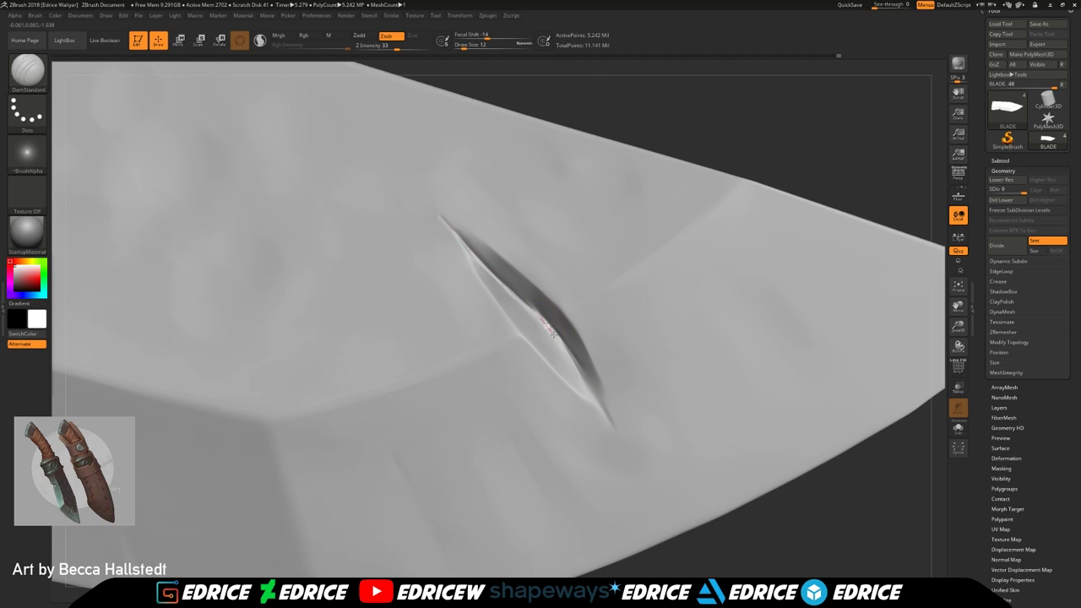
drag(600, 401, 630, 450)
shift+drag(567, 361, 536, 321)
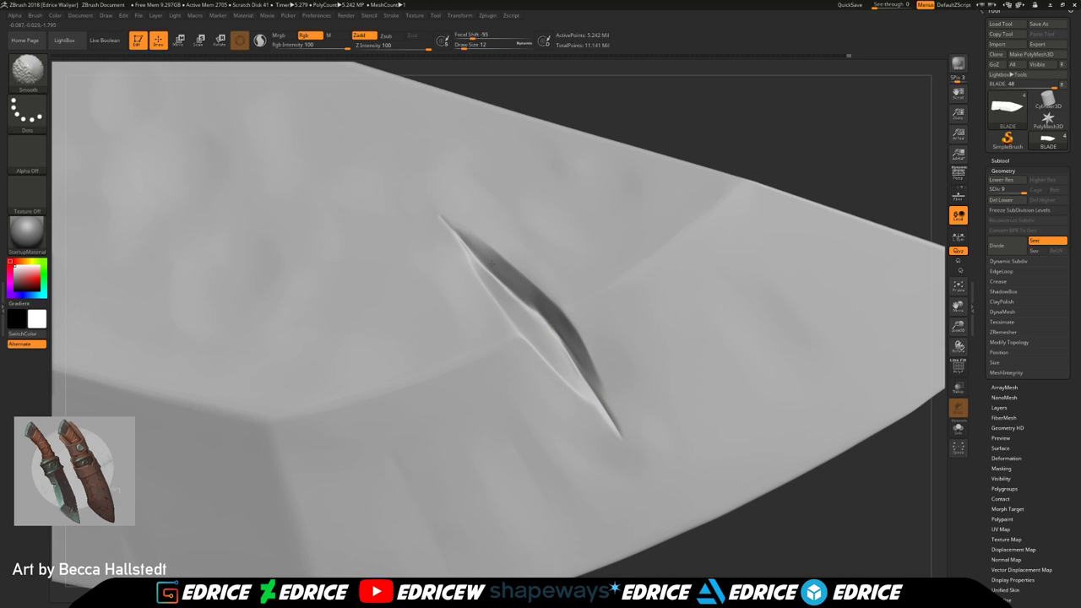
mouse_move(707, 128)
mouse_down()
mouse_move(787, 150)
mouse_move(686, 141)
mouse_up()
Choose the hPolish brush at draw size 7 and polish the faces at the cut's lower end
click(31, 73)
click(245, 81)
alt+drag(938, 359, 844, 363)
click(461, 46)
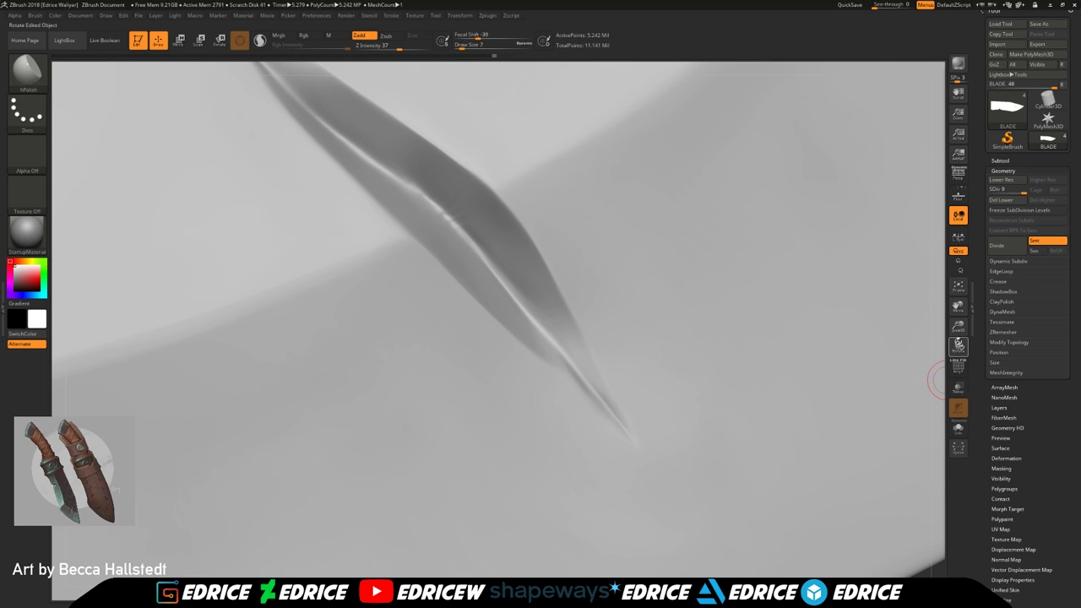
drag(935, 380, 832, 390)
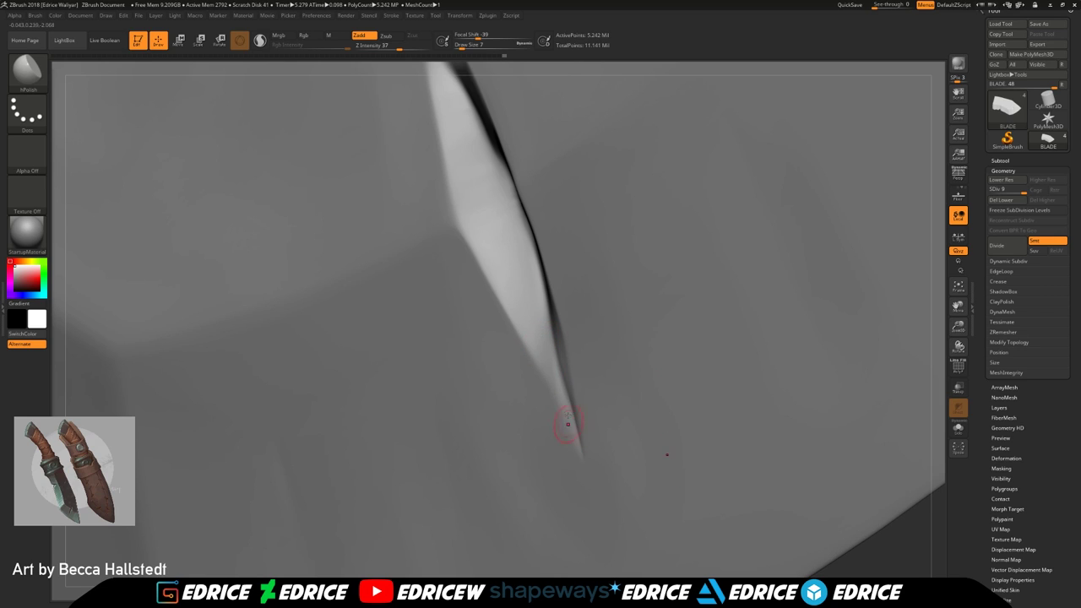
drag(888, 565, 911, 571)
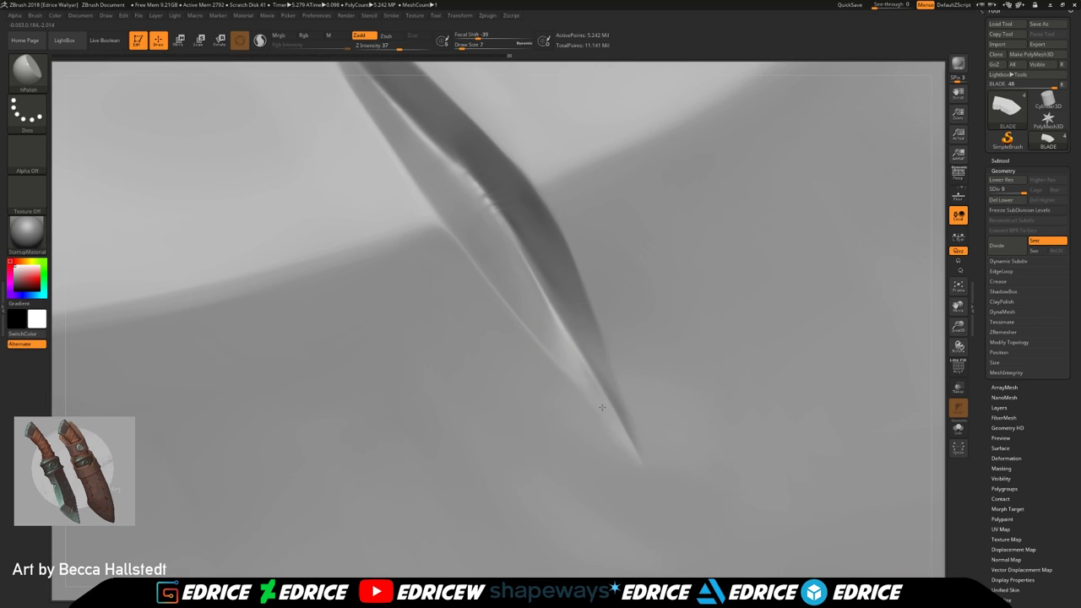
Polish the upper end and inner faces of the tip-side cut with small hPolish strokes
drag(957, 308, 1004, 570)
drag(332, 225, 424, 306)
drag(760, 94, 692, 130)
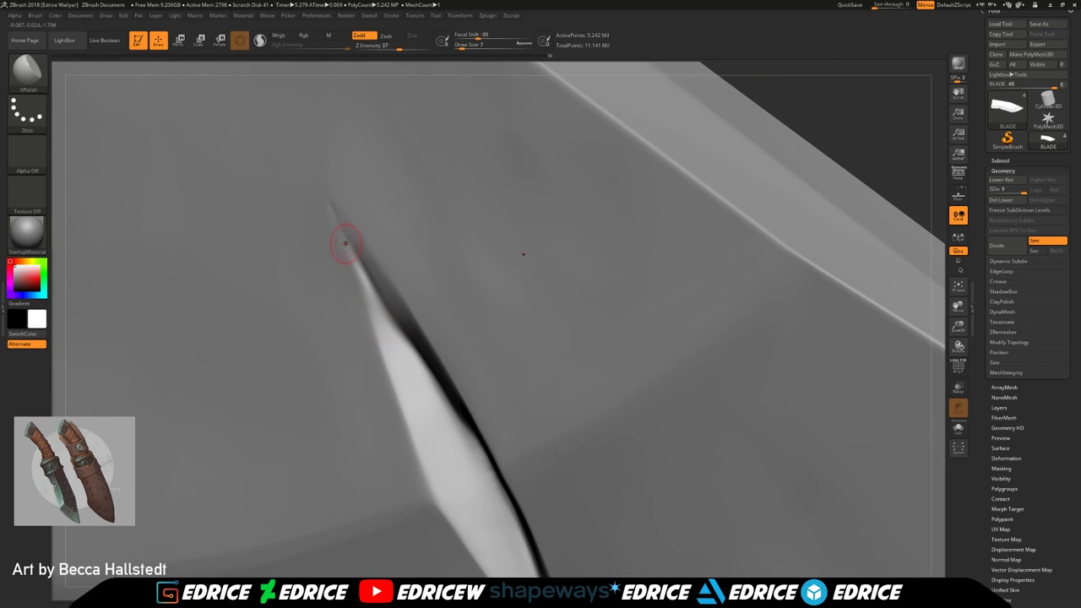
drag(879, 142, 925, 120)
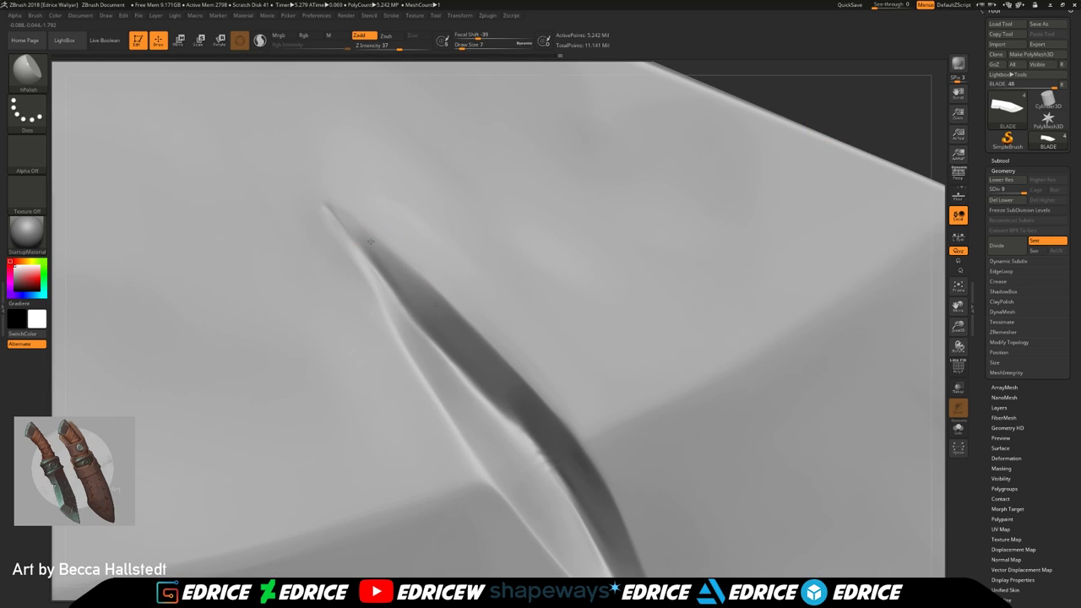
drag(461, 350, 514, 423)
drag(354, 226, 470, 351)
mouse_move(885, 116)
mouse_down()
mouse_move(841, 133)
mouse_move(905, 125)
mouse_up()
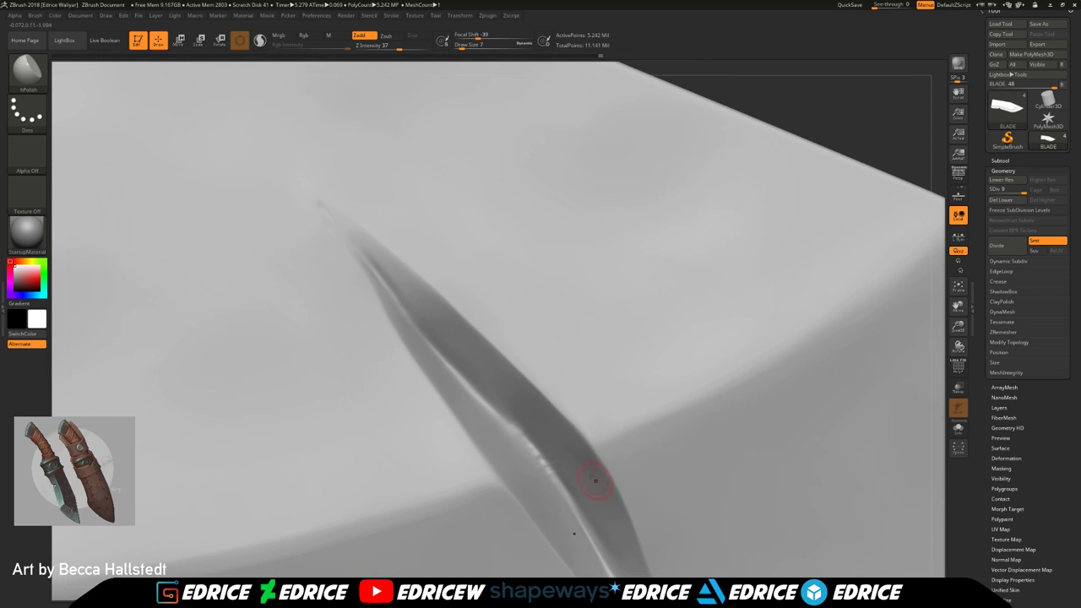
Set the hPolish draw size to 12 and flatten the guard-side face of the notch in the cutting edge
drag(958, 327, 897, 240)
click(959, 288)
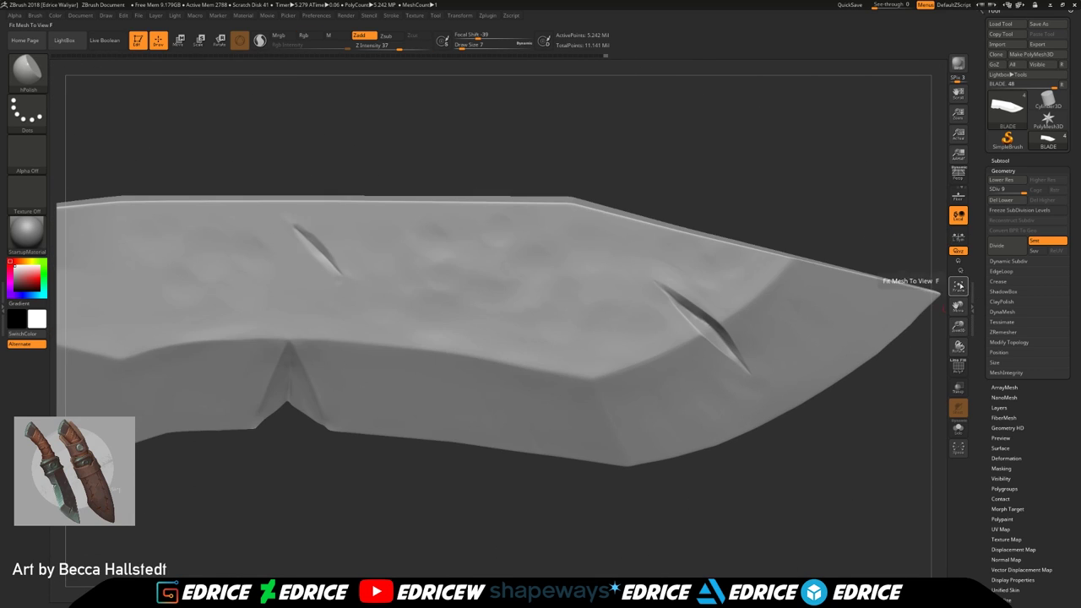
drag(684, 482, 776, 389)
drag(959, 327, 1005, 397)
drag(959, 306, 1077, 287)
click(464, 46)
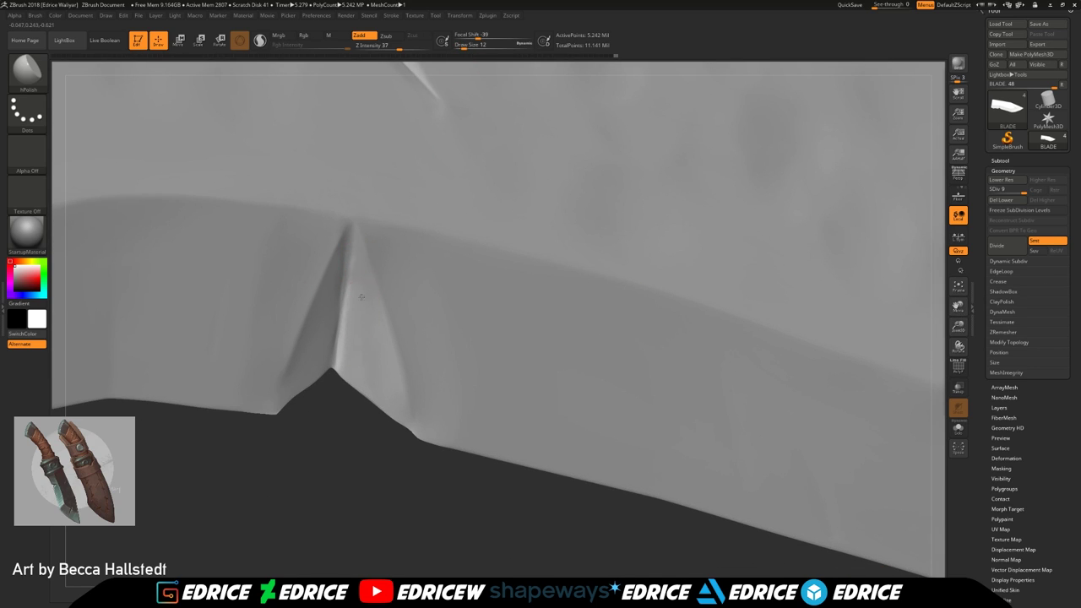
mouse_move(378, 414)
mouse_down()
mouse_move(274, 431)
mouse_move(297, 422)
mouse_up()
mouse_move(287, 340)
mouse_down()
mouse_move(282, 307)
mouse_move(276, 327)
mouse_up()
drag(338, 228, 275, 346)
Polish the notch's peak and tip-side face and smooth its lower corner at the cutting edge
drag(275, 419, 306, 402)
mouse_move(342, 222)
mouse_down()
mouse_move(343, 232)
mouse_move(313, 239)
mouse_move(386, 225)
mouse_up()
drag(361, 427, 327, 422)
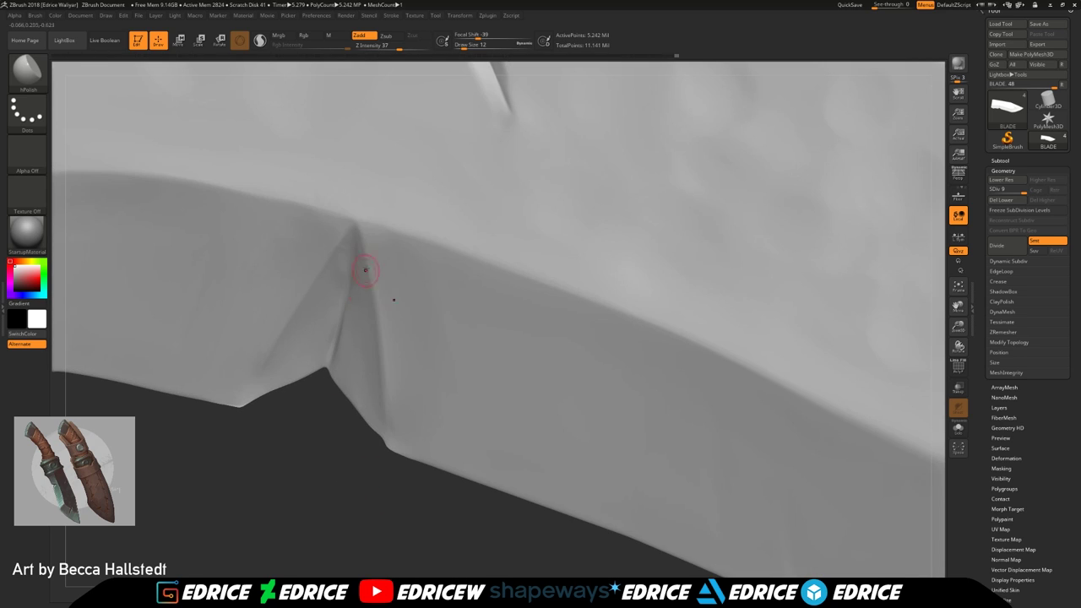
drag(362, 232, 386, 360)
drag(405, 509, 371, 481)
shift+drag(369, 418, 379, 427)
mouse_move(354, 464)
mouse_down()
mouse_move(365, 498)
mouse_move(348, 485)
mouse_up()
Polish the lower part of the notch's guard-side face and smooth the crease between its two faces
mouse_move(273, 383)
mouse_down()
mouse_move(238, 398)
mouse_move(294, 387)
mouse_move(325, 358)
mouse_up()
key(shift)
shift+drag(322, 269, 314, 280)
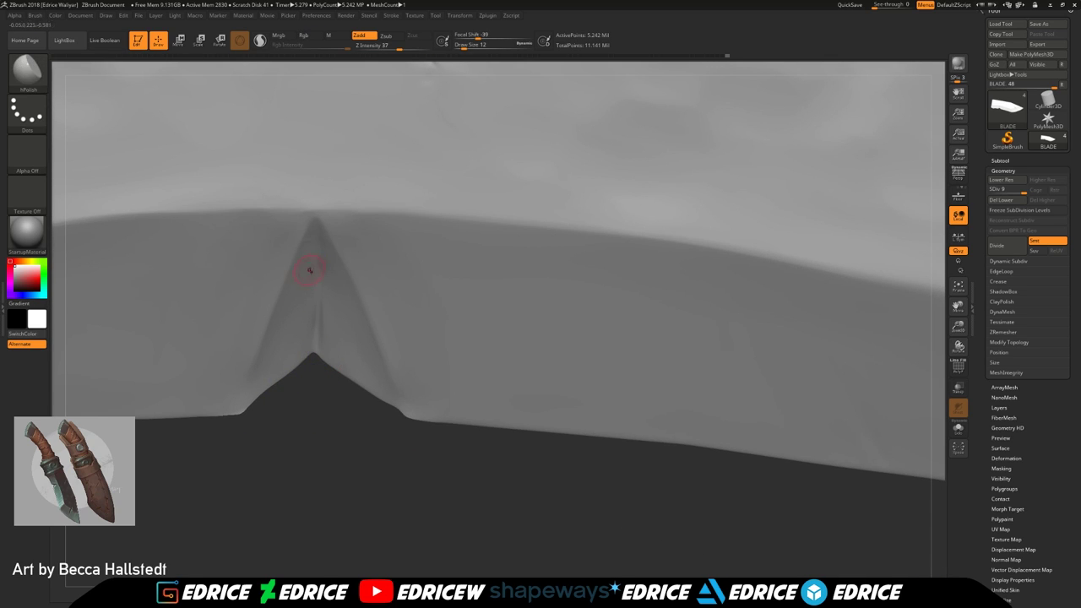
drag(296, 439, 305, 405)
drag(299, 261, 285, 338)
mouse_move(272, 429)
mouse_down()
mouse_move(259, 444)
mouse_move(312, 301)
mouse_up()
mouse_move(310, 428)
mouse_down()
mouse_move(295, 294)
mouse_move(293, 331)
mouse_up()
shift+drag(403, 473, 456, 465)
Enlarge the hPolish draw size to 51 and polish the broad faces and bevel of the blade
click(958, 286)
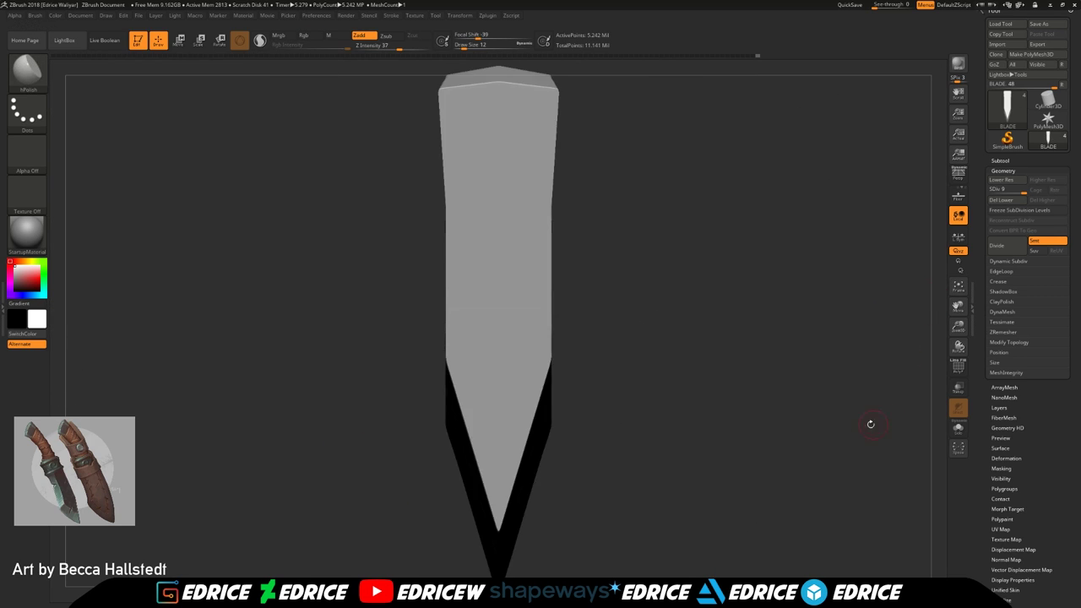
shift+drag(877, 423, 760, 425)
drag(959, 327, 938, 380)
drag(832, 515, 870, 517)
click(468, 47)
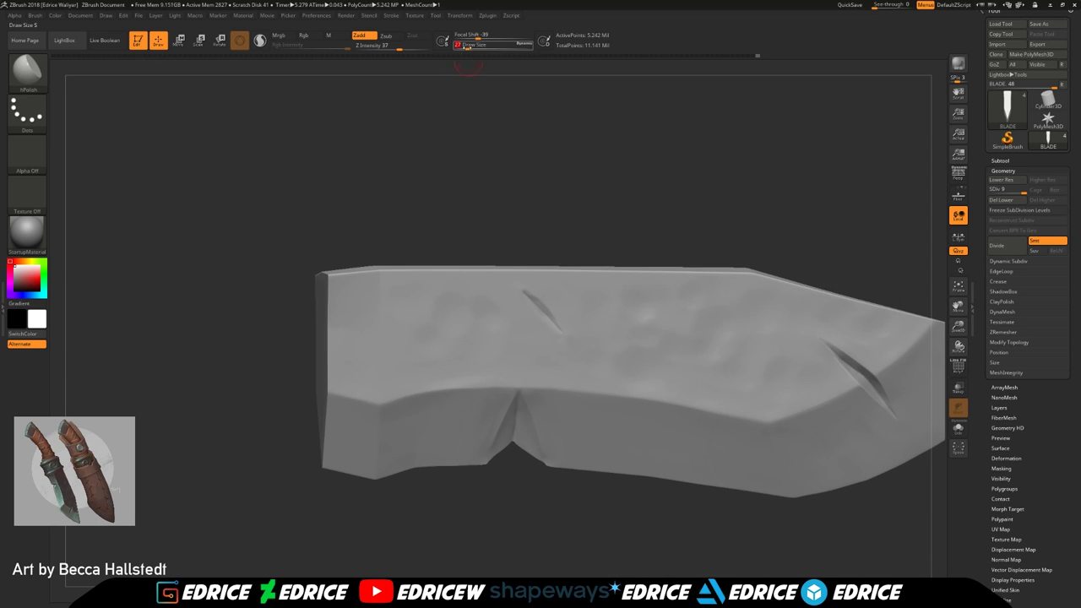
drag(468, 47, 469, 47)
drag(415, 221, 393, 226)
click(472, 47)
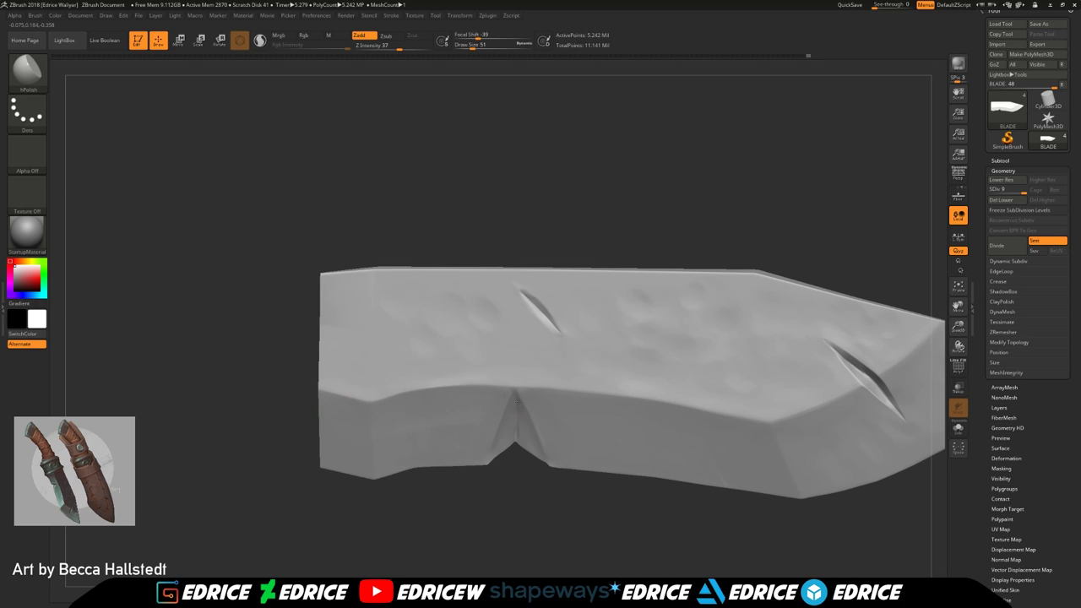
drag(853, 510, 840, 511)
mouse_move(835, 399)
mouse_down()
mouse_move(786, 425)
mouse_move(852, 395)
mouse_up()
mouse_move(956, 311)
mouse_down()
mouse_move(786, 366)
mouse_move(780, 383)
mouse_up()
drag(873, 448, 897, 413)
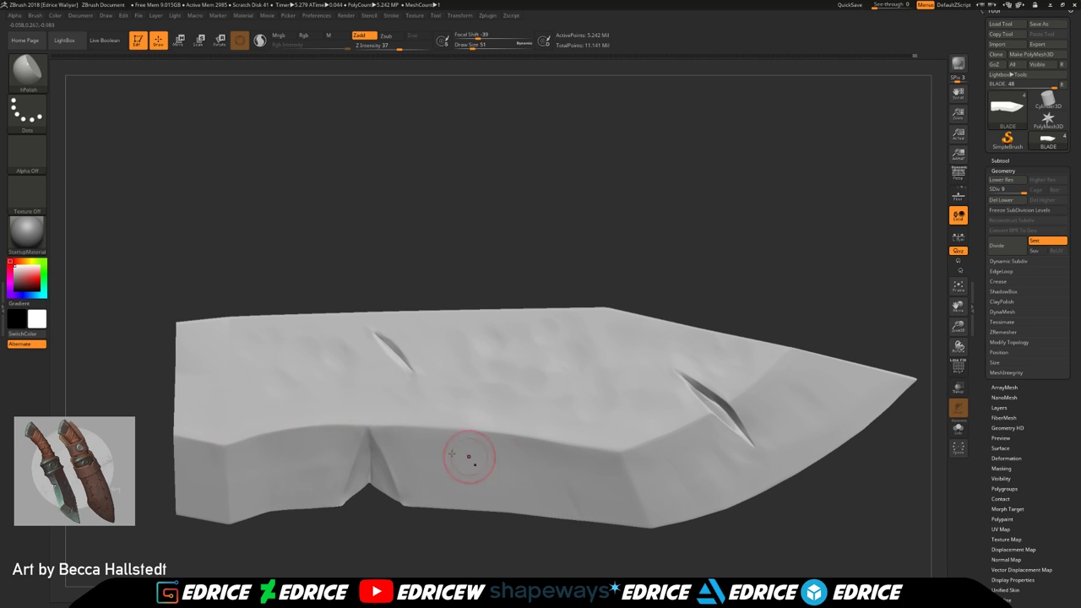
Polish the blade's spine from the guard end toward the tip with the hPolish brush
mouse_move(887, 172)
mouse_down()
mouse_move(902, 298)
mouse_move(891, 372)
mouse_up()
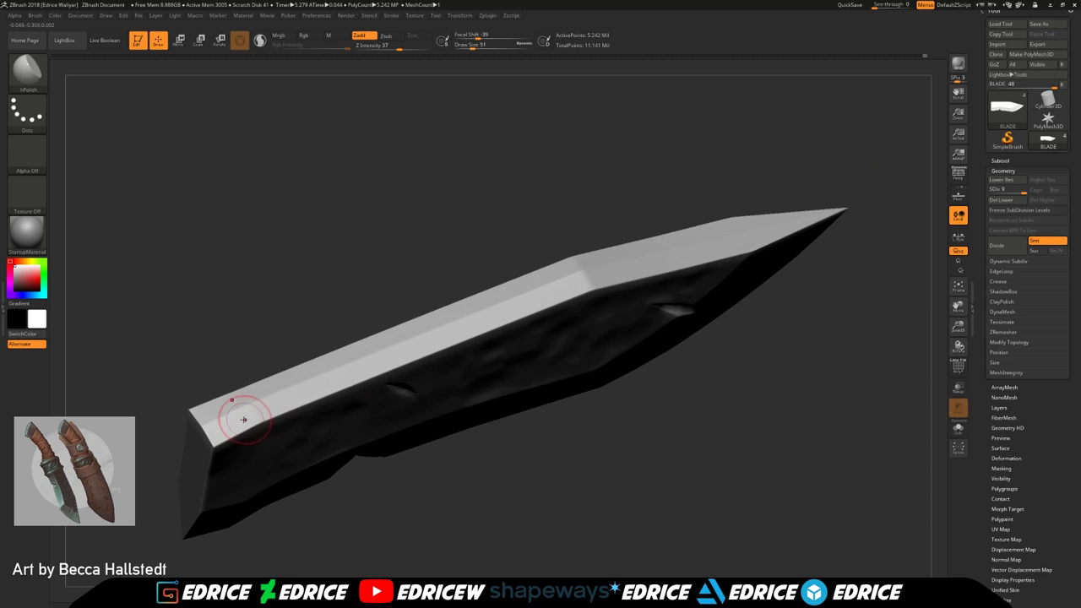
drag(238, 417, 584, 284)
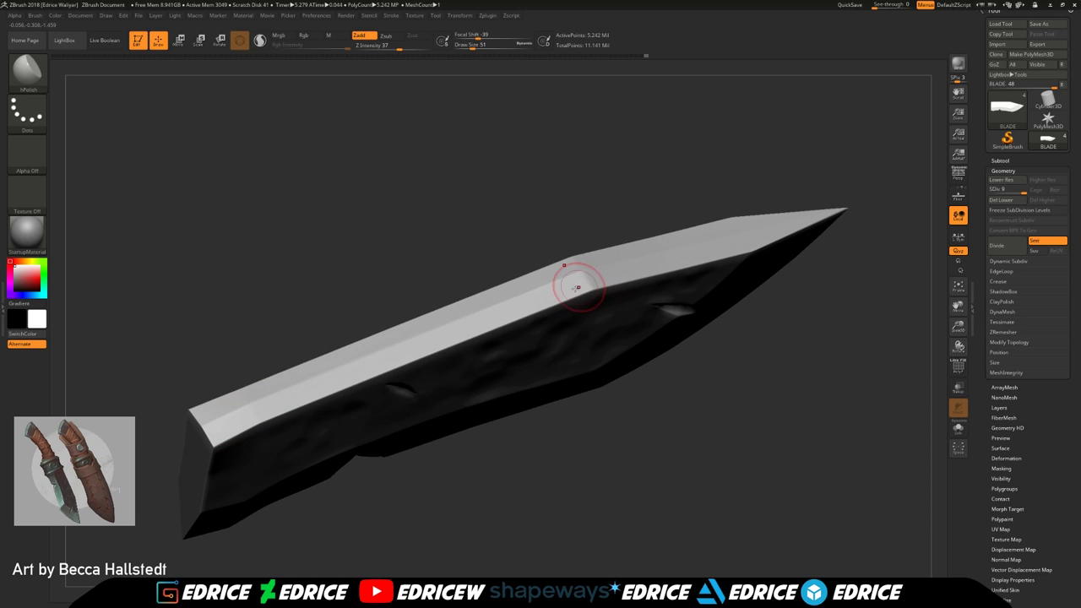
drag(857, 384, 811, 404)
alt+drag(939, 311, 826, 368)
drag(430, 353, 625, 297)
drag(464, 342, 682, 278)
shift+drag(763, 280, 776, 257)
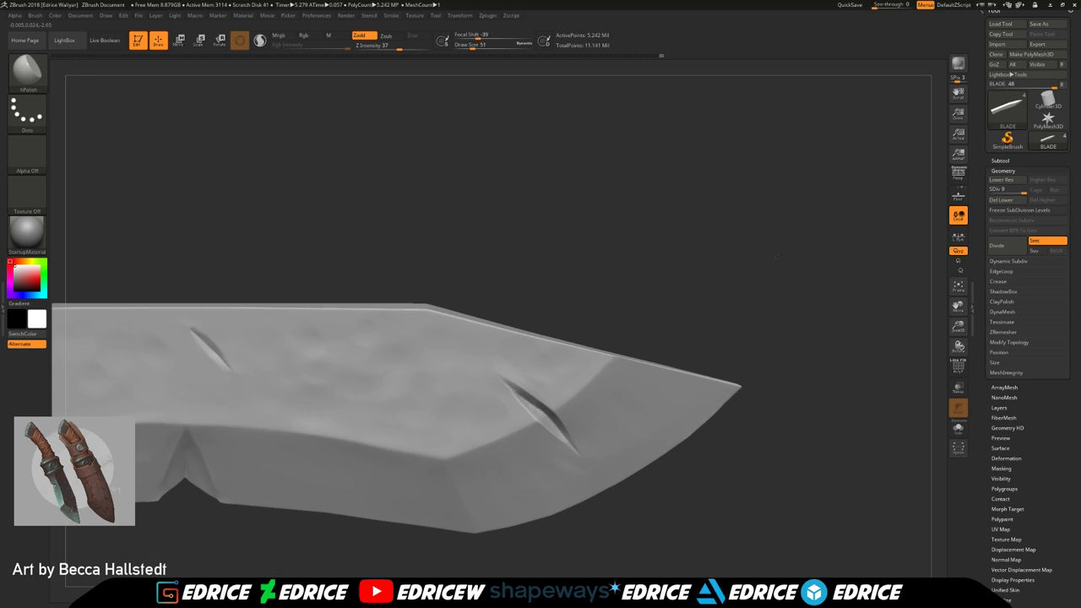
mouse_move(807, 338)
mouse_down()
mouse_move(798, 257)
mouse_move(802, 354)
mouse_move(832, 338)
mouse_up()
Show all subtools of the knife, select the LEATHER subtool and display it on its own
click(958, 287)
click(1000, 160)
shift+click(1062, 170)
key(f)
alt+drag(540, 451, 704, 454)
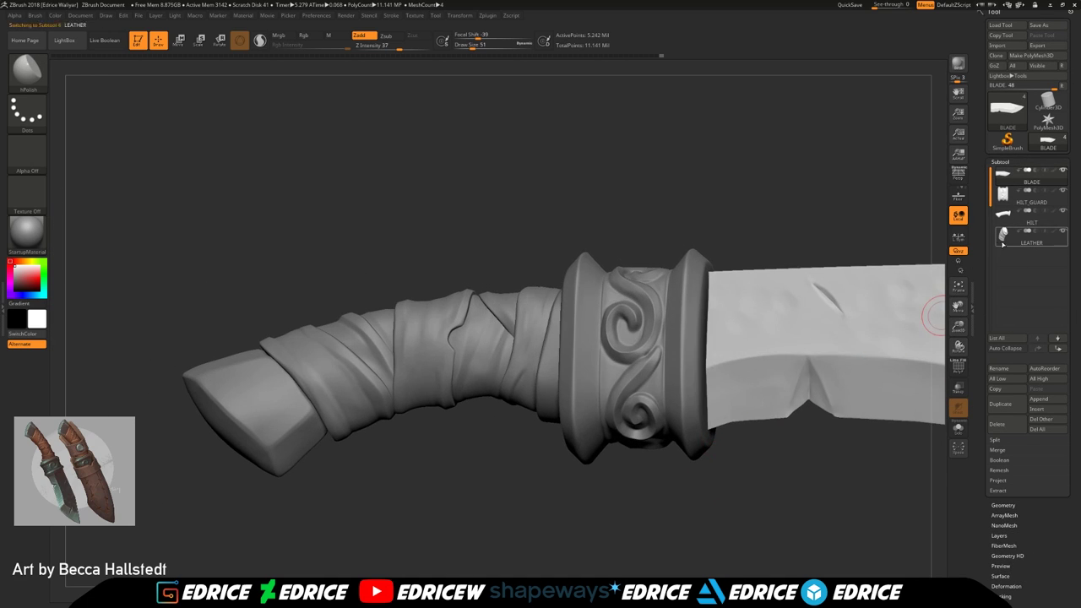
click(1031, 239)
click(1062, 231)
Isolate a single leather band and polish its end faces flat with hPolish
drag(836, 351, 823, 432)
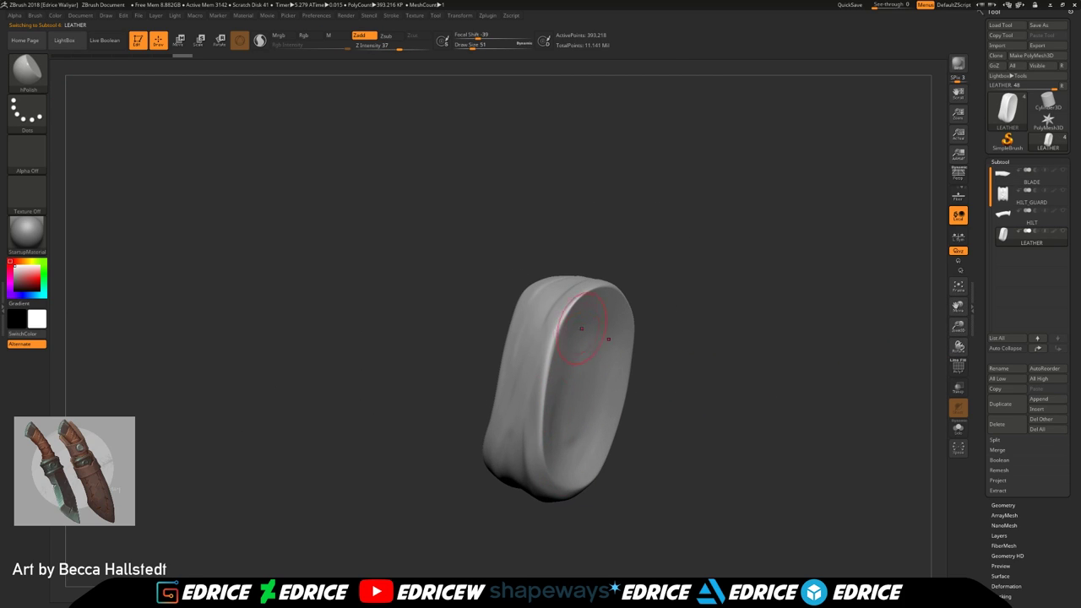
drag(611, 294, 584, 306)
mouse_move(669, 307)
mouse_down()
mouse_move(654, 307)
mouse_move(560, 388)
mouse_up()
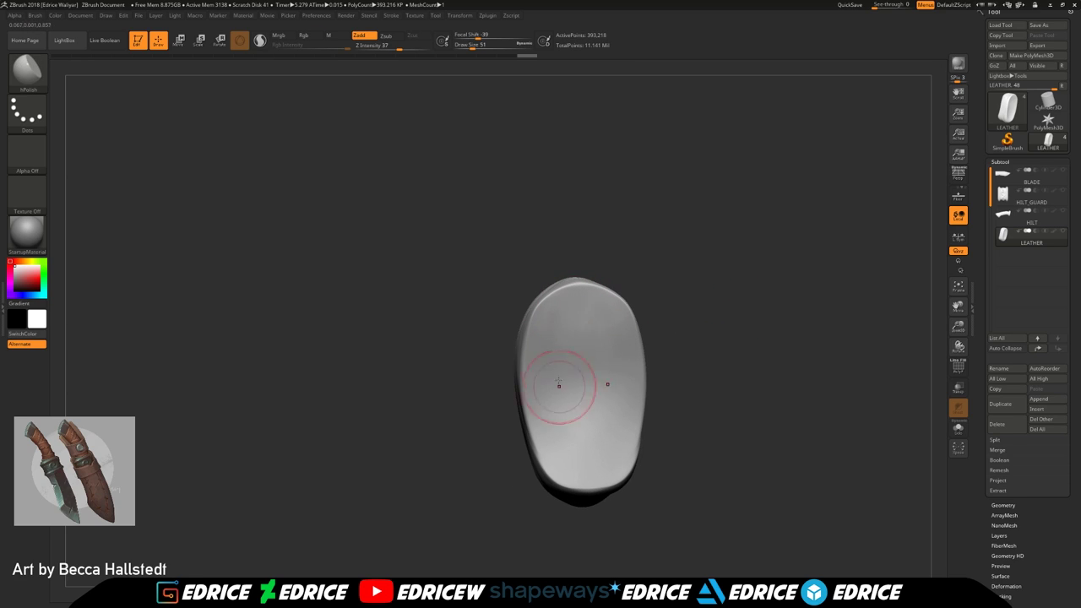
drag(559, 313, 599, 314)
drag(678, 314, 652, 315)
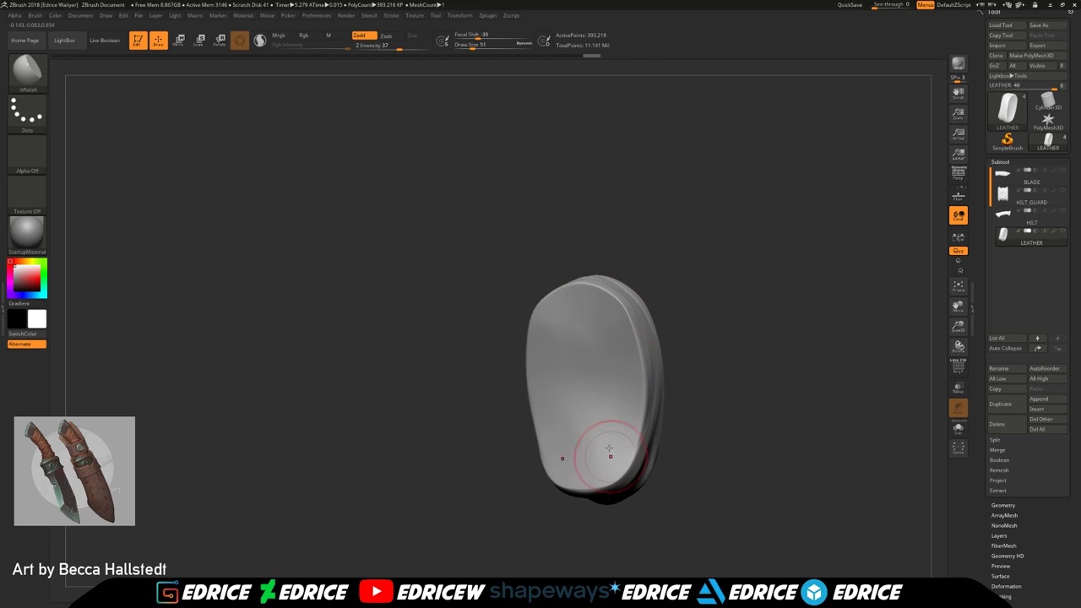
drag(584, 467, 574, 463)
Restore the full leather wrap, isolate another band and polish the upper and lower parts of its oval end faces
ctrl+shift+click(772, 349)
drag(771, 350, 667, 296)
mouse_move(625, 366)
mouse_down()
mouse_move(633, 338)
mouse_move(653, 331)
mouse_up()
mouse_move(692, 291)
mouse_down()
mouse_move(719, 250)
mouse_move(760, 278)
mouse_move(745, 341)
mouse_up()
drag(774, 211, 766, 227)
ctrl+shift+click(567, 321)
drag(709, 254, 746, 207)
drag(531, 304, 552, 311)
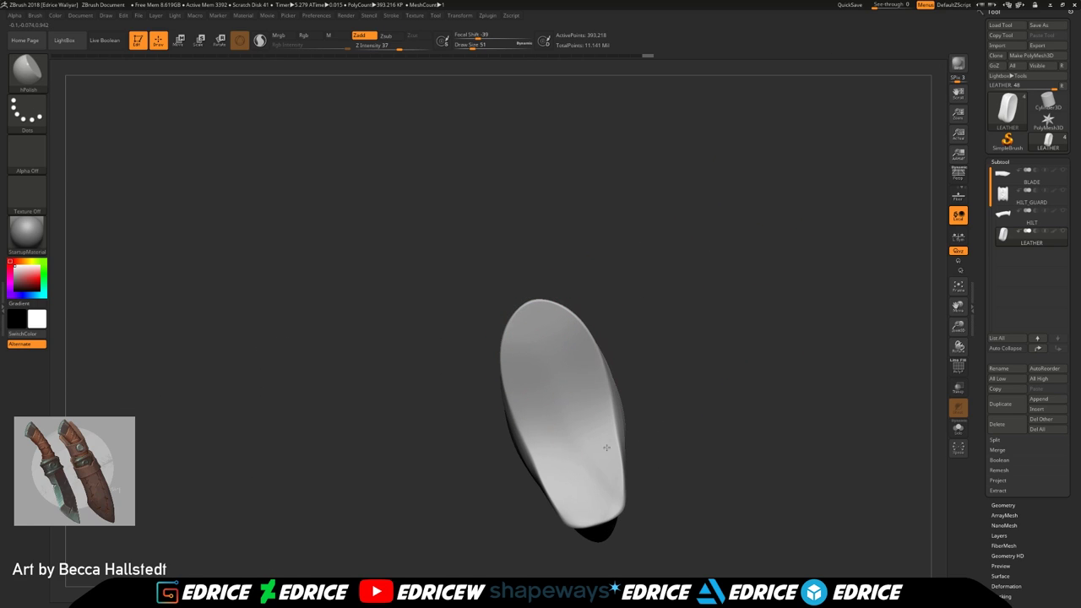
drag(706, 341, 682, 348)
mouse_move(590, 475)
mouse_down()
mouse_move(579, 496)
mouse_move(570, 481)
mouse_move(564, 501)
mouse_up()
drag(718, 406, 681, 414)
drag(575, 466, 586, 484)
Isolate the next leather band and polish the uneven hollow in the lower part of its end face
ctrl+shift+click(644, 338)
drag(710, 338, 726, 371)
drag(498, 442, 534, 442)
ctrl+shift+click(534, 444)
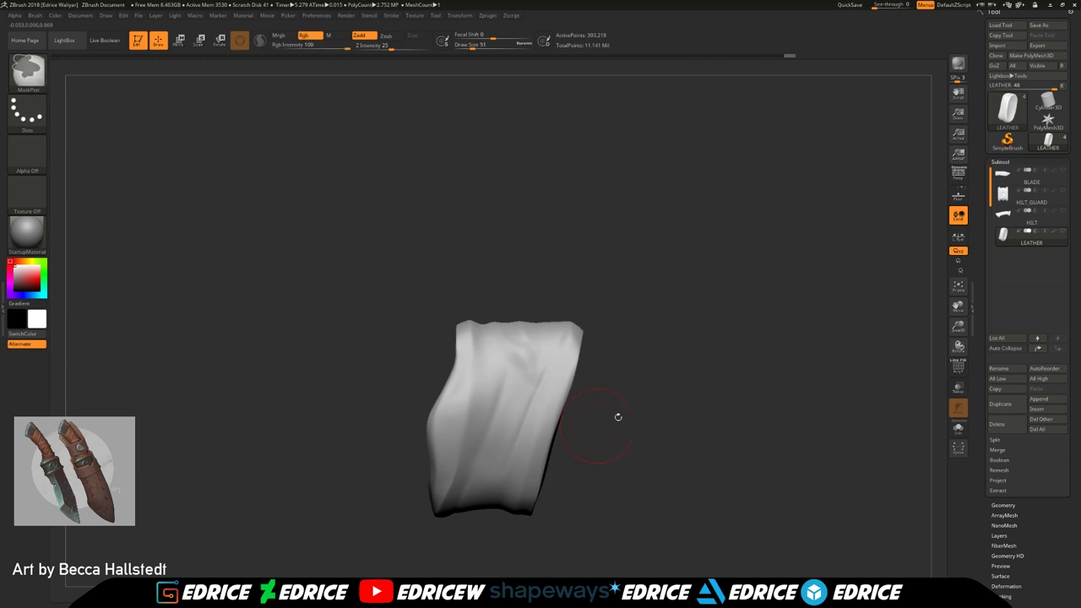
drag(625, 427, 709, 405)
drag(578, 405, 580, 382)
drag(559, 452, 564, 439)
mouse_move(675, 422)
mouse_down()
mouse_move(759, 414)
mouse_move(734, 412)
mouse_up()
drag(574, 397, 587, 448)
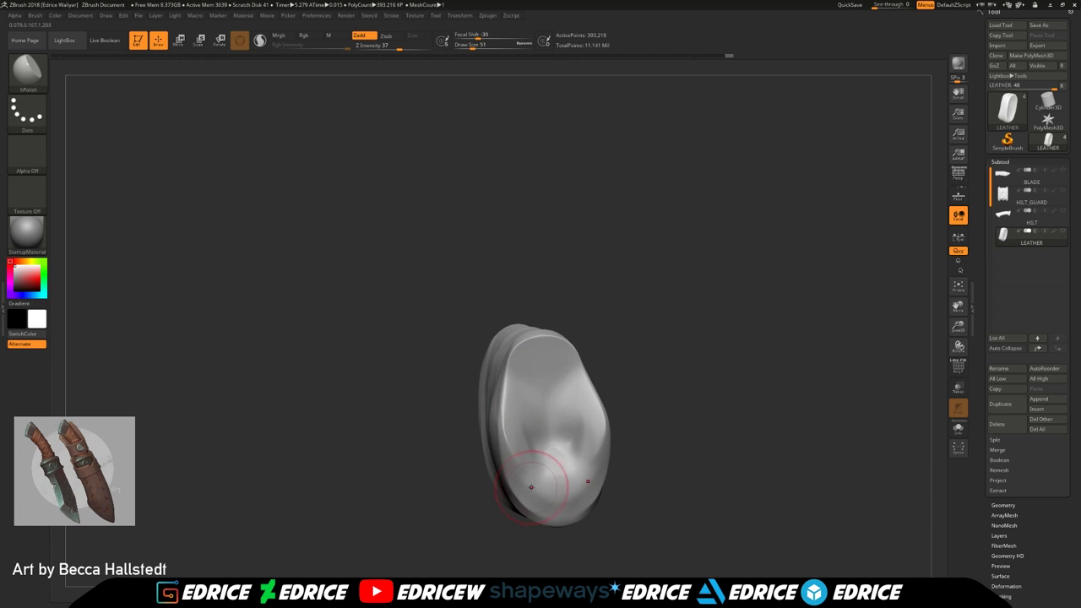
drag(560, 487, 555, 461)
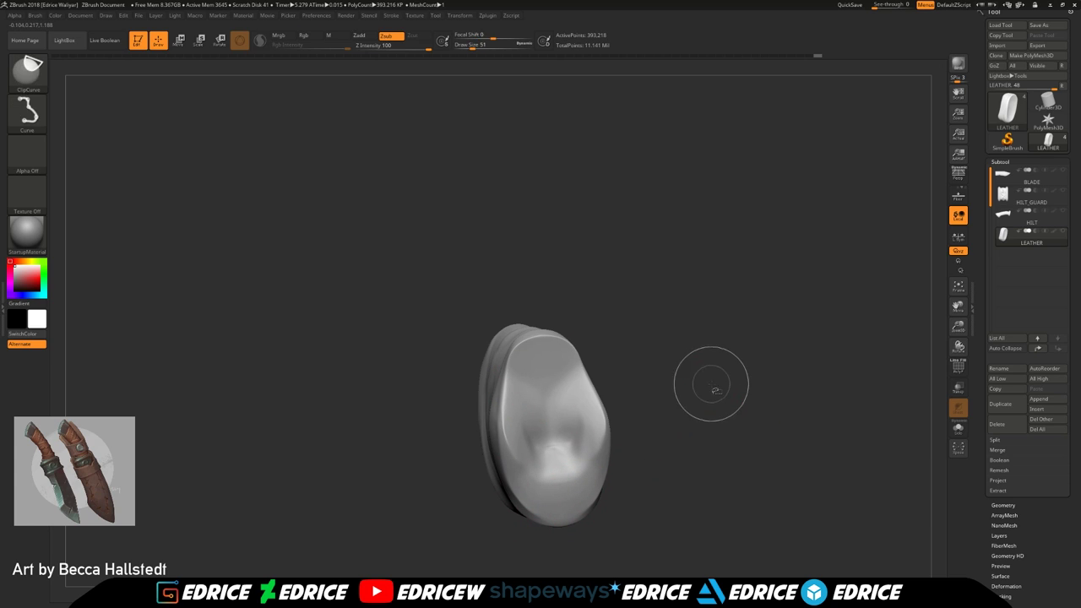
Isolate the following band toward the pommel and polish both of its end faces
ctrl+shift+click(711, 387)
drag(712, 387, 852, 359)
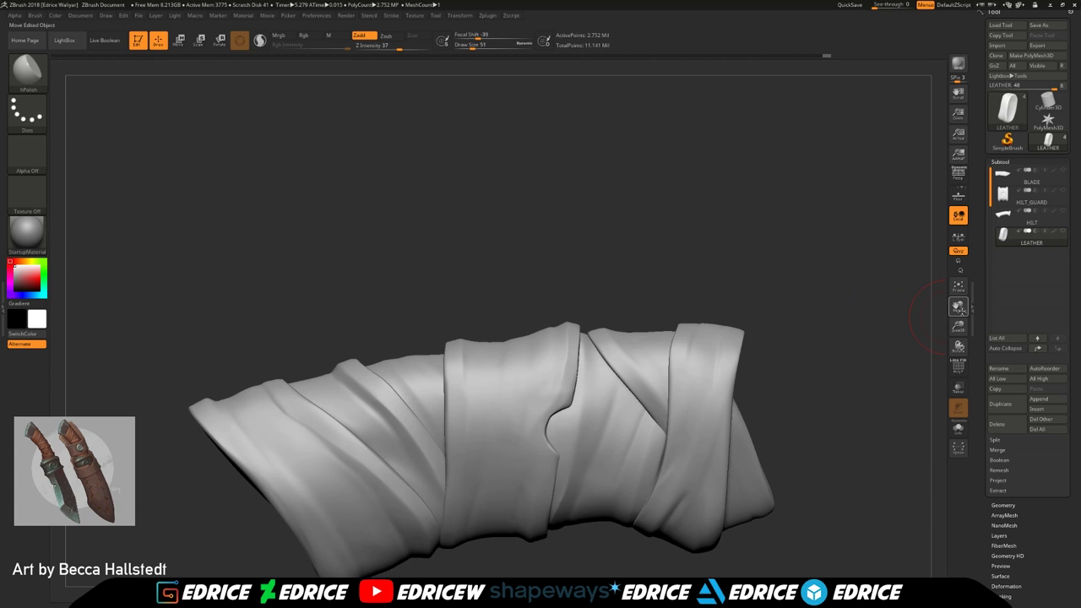
drag(964, 313, 1042, 287)
drag(517, 263, 380, 287)
ctrl+shift+click(473, 363)
drag(454, 367, 504, 458)
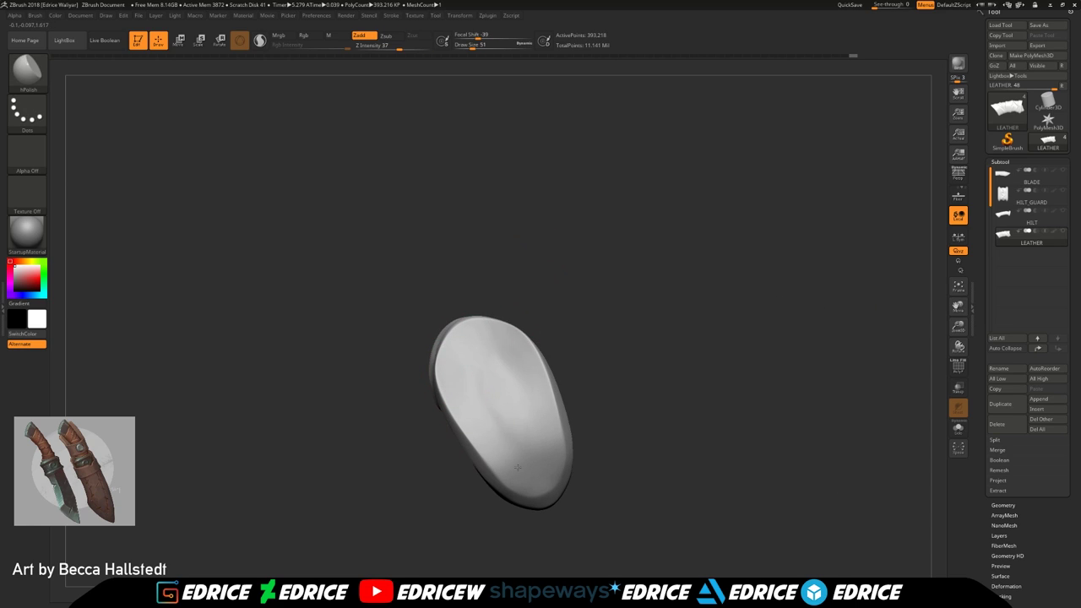
drag(472, 337, 542, 434)
mouse_move(587, 391)
mouse_down()
mouse_move(523, 384)
mouse_move(608, 380)
mouse_up()
drag(546, 353, 545, 341)
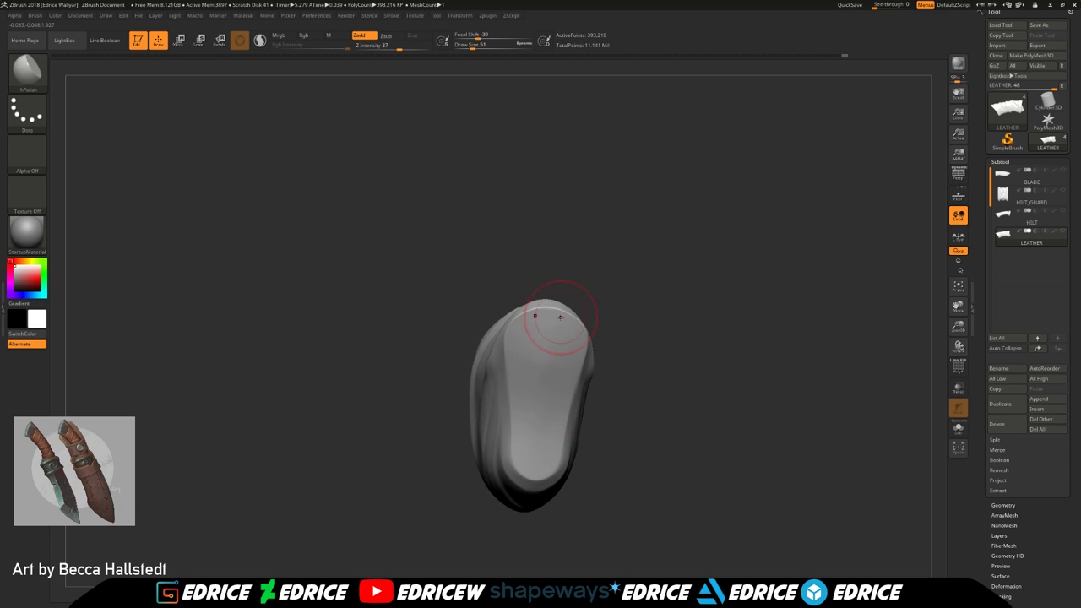
Isolate the slanted leather band near the pommel and polish its outer ridge and guard-facing end
ctrl+shift+click(667, 313)
drag(667, 313, 540, 245)
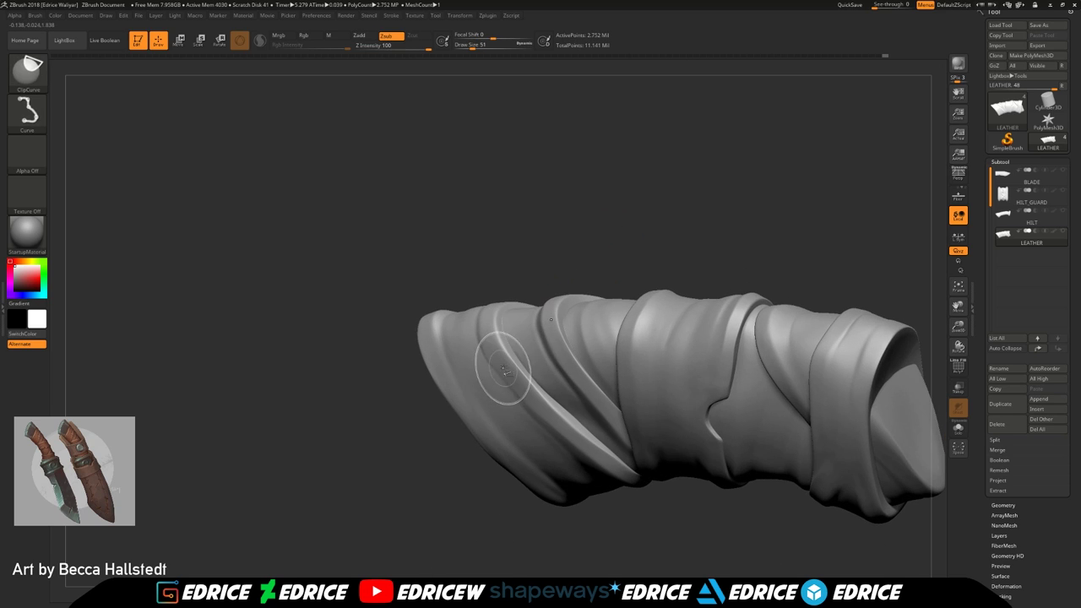
ctrl+shift+click(502, 369)
drag(506, 279, 578, 301)
mouse_move(548, 402)
mouse_down()
mouse_move(632, 466)
mouse_move(630, 444)
mouse_move(582, 422)
mouse_move(599, 432)
mouse_up()
drag(684, 372, 582, 322)
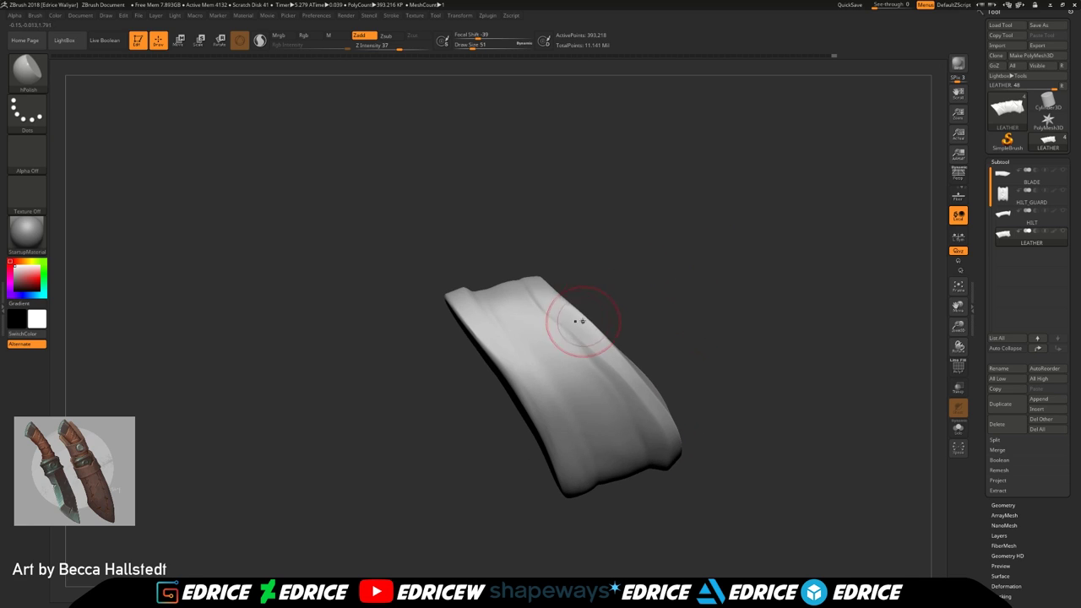
drag(623, 367, 665, 420)
drag(688, 444, 667, 386)
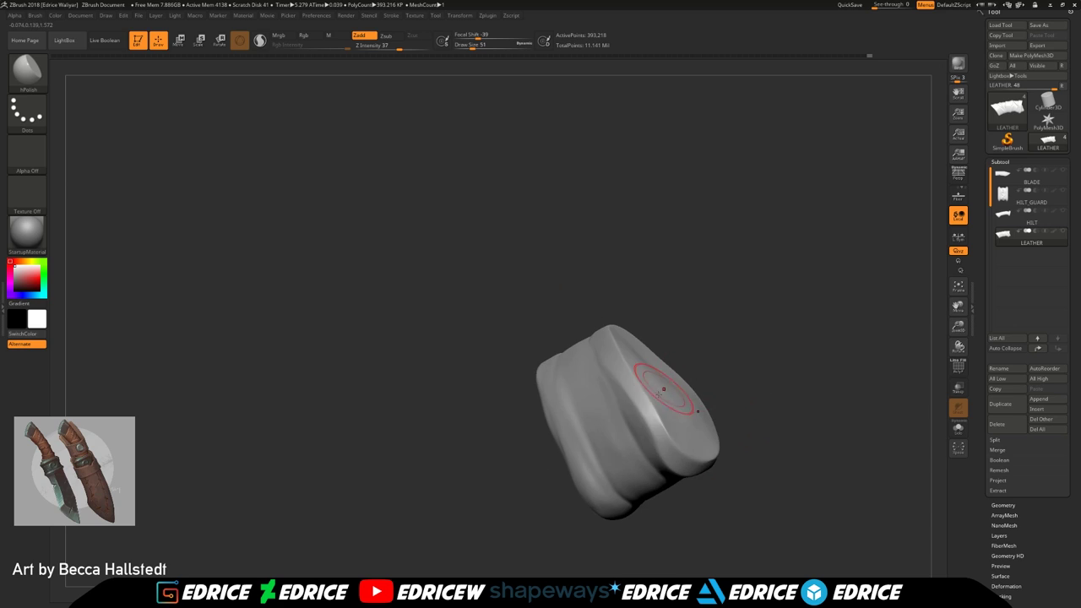
mouse_move(680, 460)
mouse_down()
mouse_move(636, 393)
mouse_move(671, 439)
mouse_up()
Polish the remaining end surfaces at the pommel side, including the broad slanted pommel-facing face
mouse_move(760, 444)
mouse_down()
mouse_move(753, 430)
mouse_move(688, 469)
mouse_up()
drag(699, 410, 667, 460)
drag(637, 506, 653, 506)
drag(628, 427, 623, 443)
drag(603, 485, 699, 468)
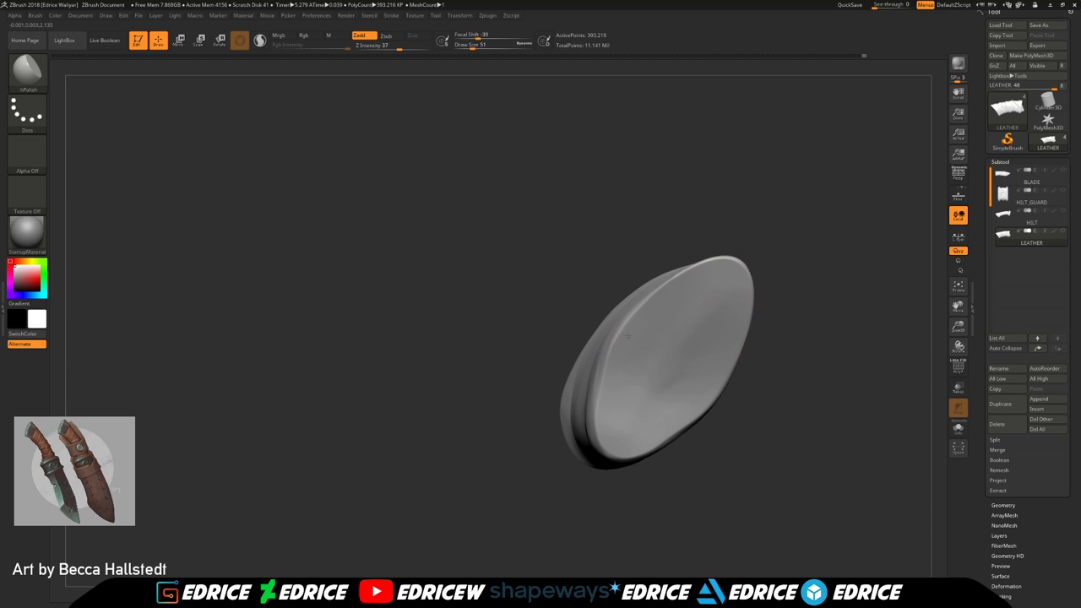
drag(643, 309, 685, 277)
drag(848, 333, 799, 321)
drag(623, 449, 631, 439)
Restore the whole wrap, isolate a leather band near the guard, polish its end face and show all bands again
ctrl+shift+click(790, 383)
mouse_move(887, 344)
mouse_down()
mouse_move(927, 296)
mouse_move(1005, 339)
mouse_up()
drag(852, 329, 682, 294)
ctrl+shift+click(743, 388)
ctrl+shift+click(786, 320)
ctrl+shift+click(734, 363)
drag(687, 333, 702, 333)
drag(749, 334, 860, 311)
drag(638, 437, 659, 432)
drag(727, 346, 751, 314)
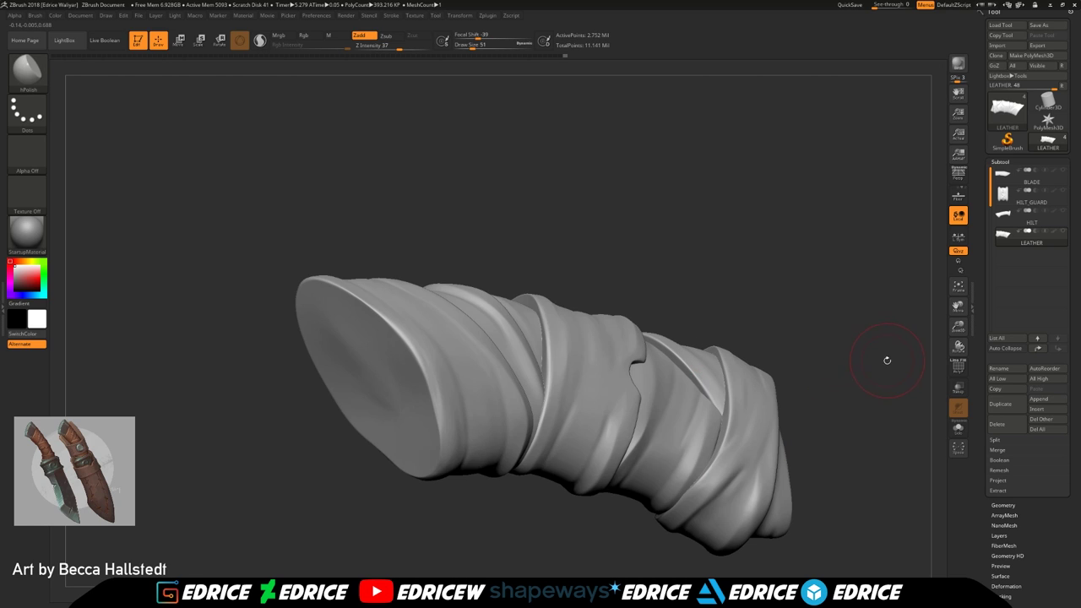
drag(886, 362, 565, 253)
Reshape the crossing leather bands near the guard with the Move Topological brush at draw size 97
key(b)
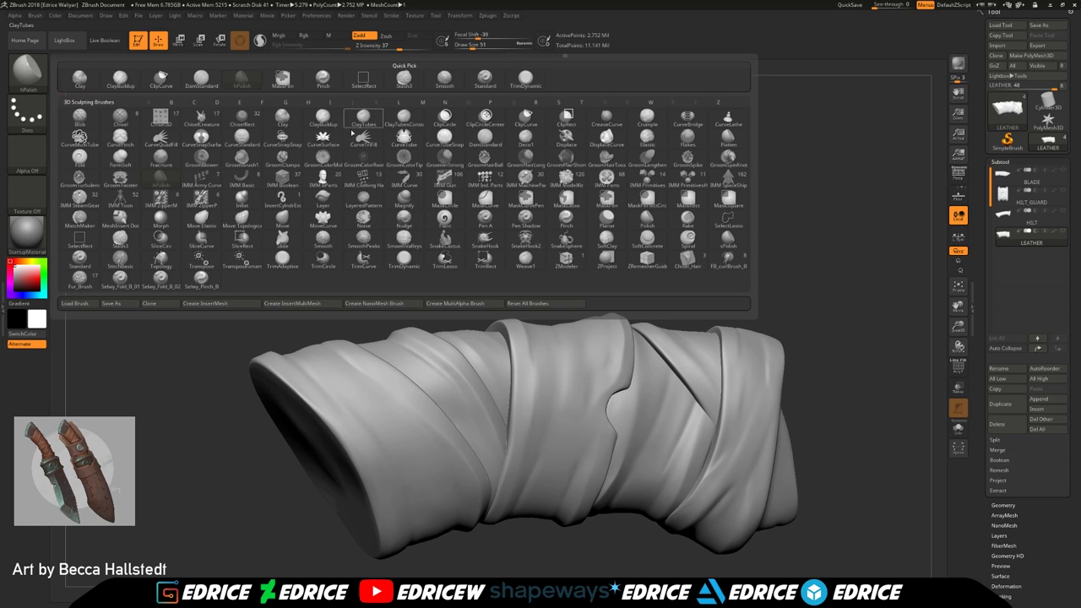
key(m)
key(t)
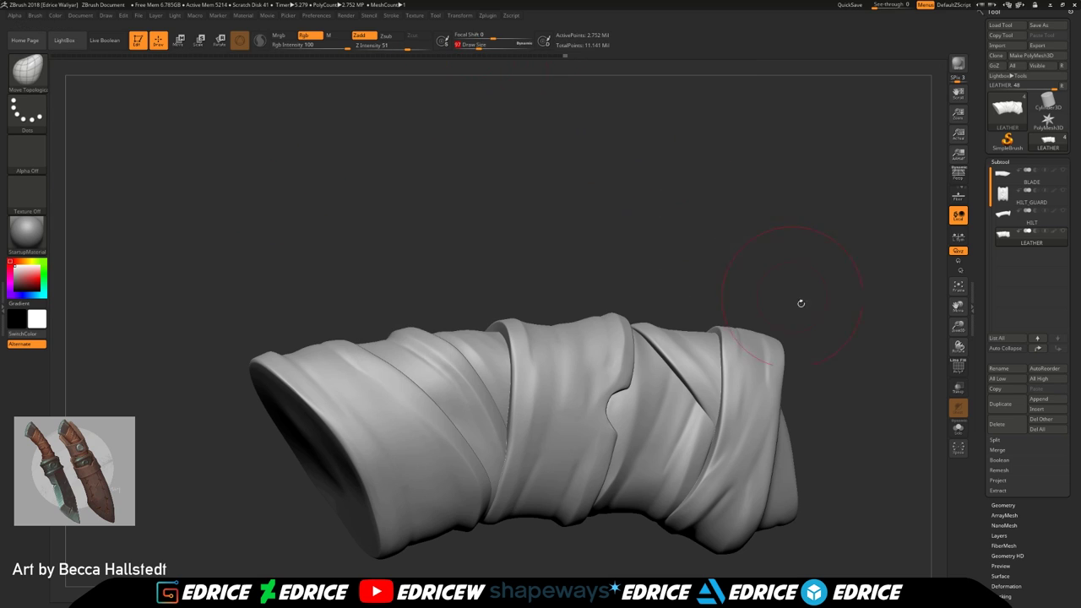
drag(781, 287, 768, 347)
drag(675, 353, 726, 417)
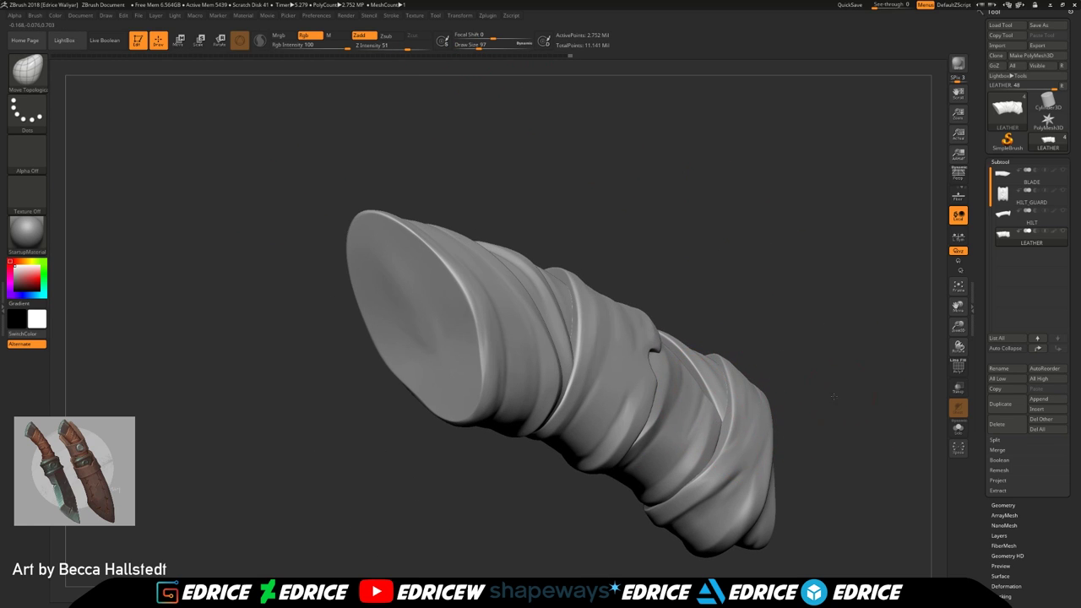
shift+drag(837, 393, 760, 413)
drag(837, 372, 894, 306)
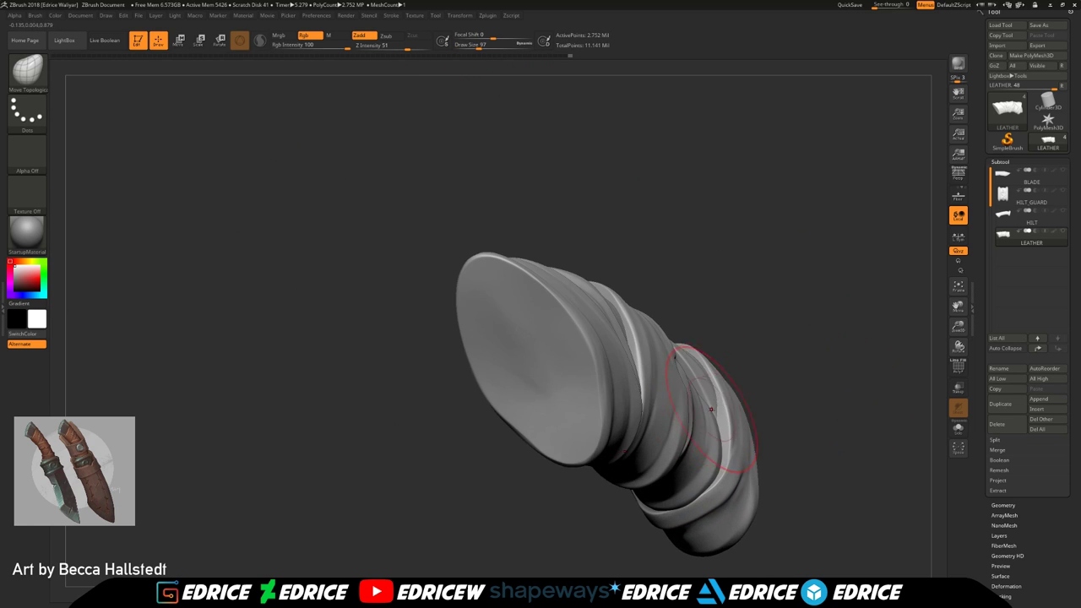
ctrl+shift+click(715, 429)
ctrl+shift+click(823, 383)
drag(839, 377, 789, 439)
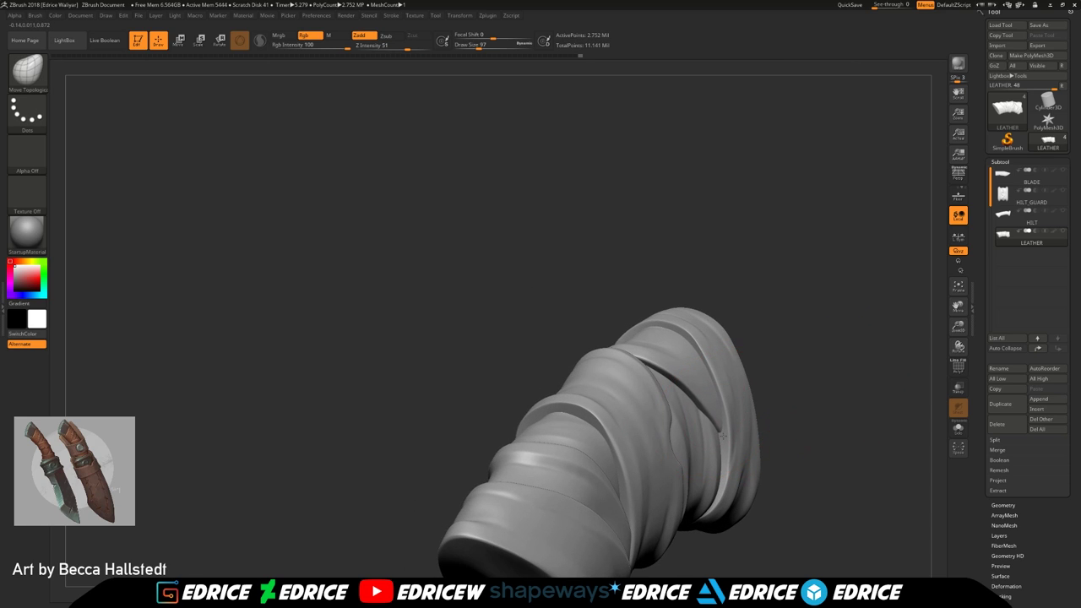
drag(797, 394, 807, 369)
mouse_move(882, 422)
mouse_down()
mouse_move(794, 395)
mouse_move(842, 399)
mouse_move(819, 336)
mouse_move(827, 339)
mouse_up()
Carve creases into the wide central leather band with the DamStandard brush at draw size 44
click(28, 71)
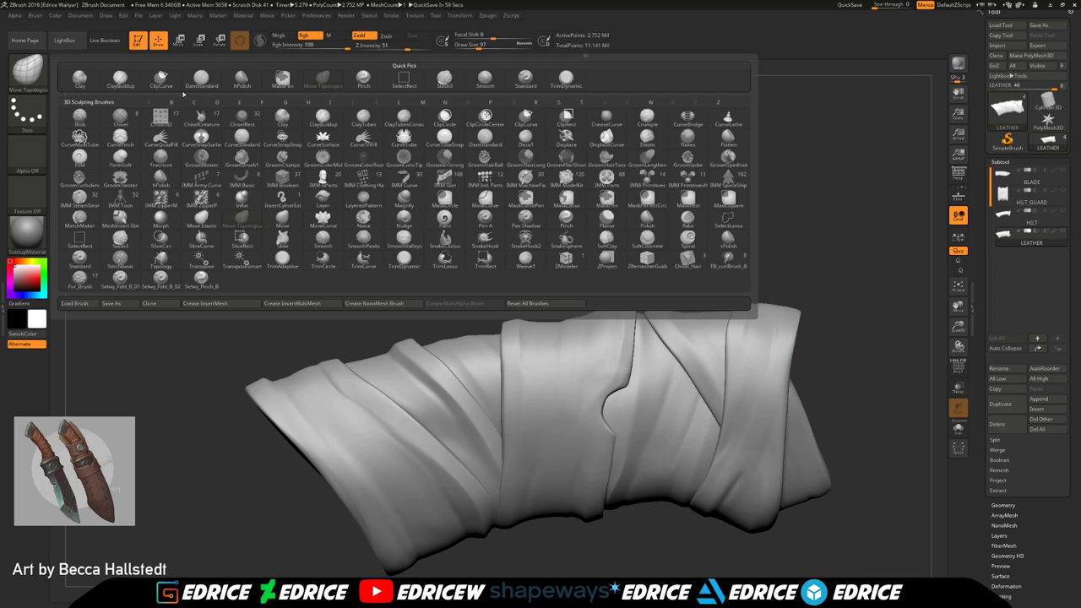
click(241, 80)
click(472, 44)
mouse_move(733, 111)
mouse_down()
mouse_move(741, 146)
mouse_move(815, 201)
mouse_up()
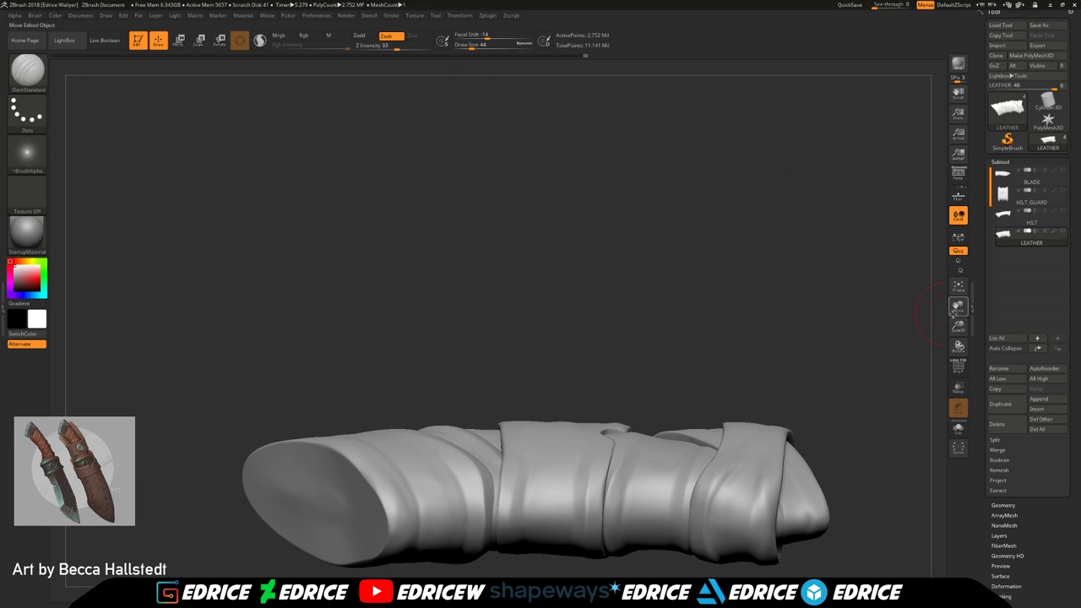
alt+drag(948, 314, 931, 236)
drag(507, 428, 505, 463)
mouse_move(516, 295)
mouse_down()
mouse_move(523, 357)
mouse_move(563, 359)
mouse_move(556, 415)
mouse_up()
drag(564, 274, 550, 403)
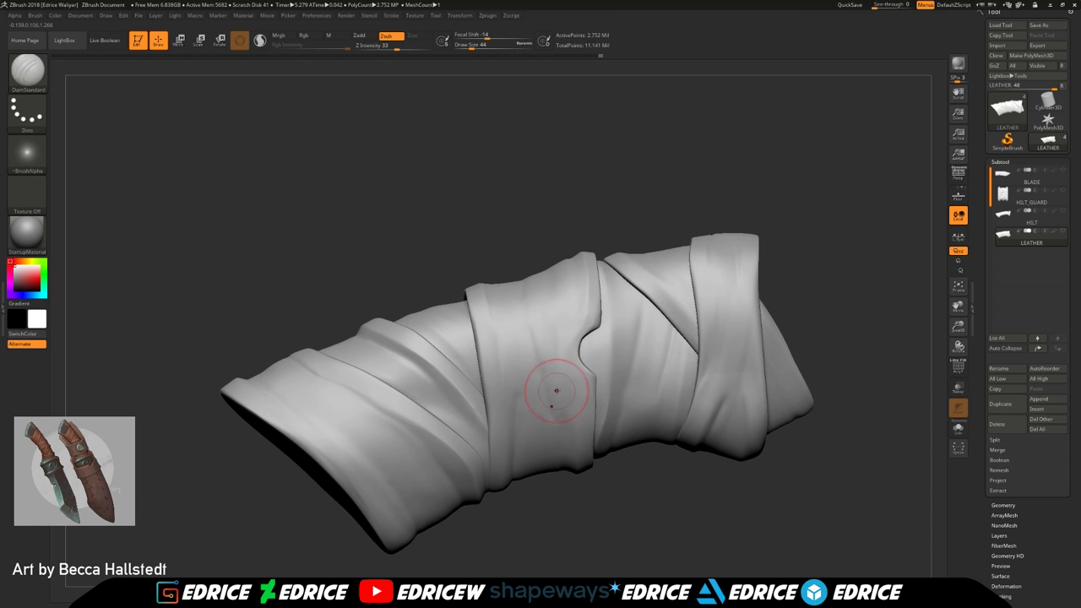
Isolate the bands toward the pommel and carve and smooth creases around their surfaces
mouse_move(644, 195)
mouse_down()
mouse_move(580, 236)
mouse_move(591, 342)
mouse_up()
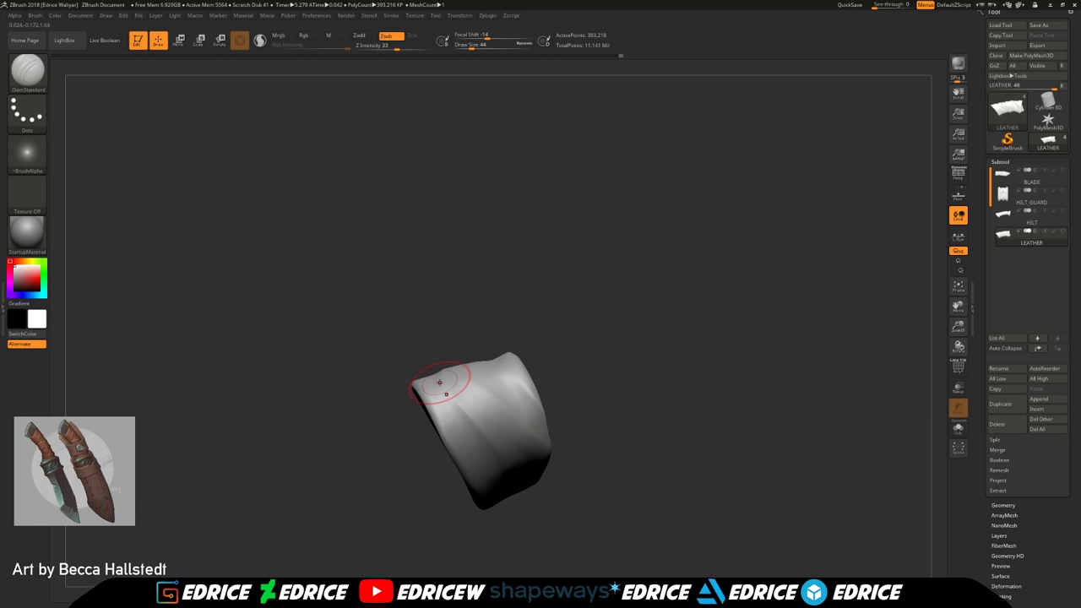
mouse_move(462, 411)
shift+mouse_down()
mouse_move(439, 368)
mouse_move(499, 374)
shift+mouse_up()
drag(607, 393, 580, 288)
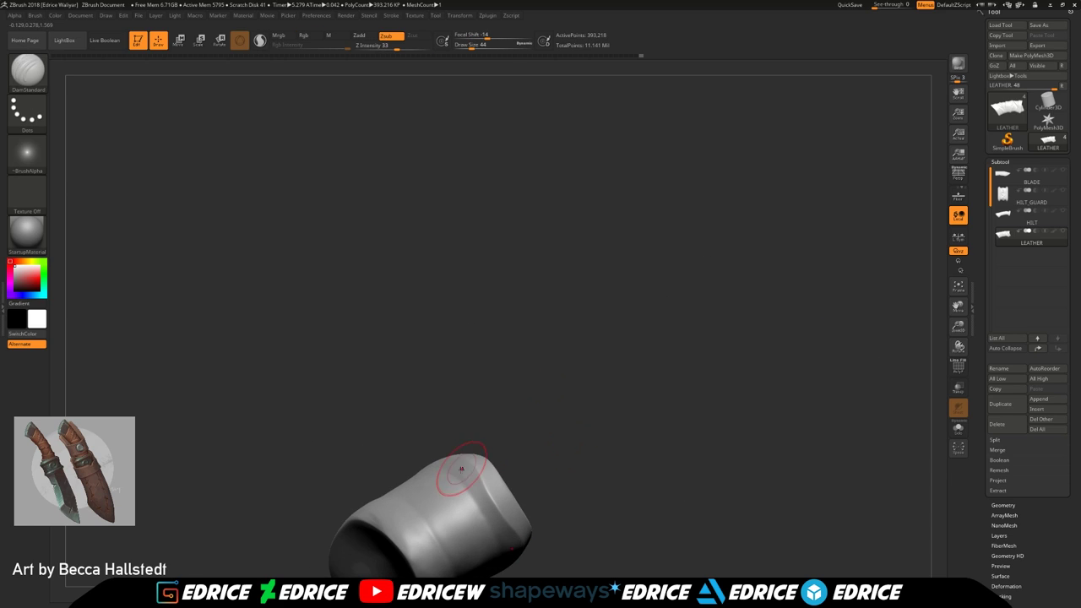
drag(460, 484, 500, 537)
mouse_move(398, 497)
mouse_down()
mouse_move(435, 540)
mouse_move(451, 541)
mouse_up()
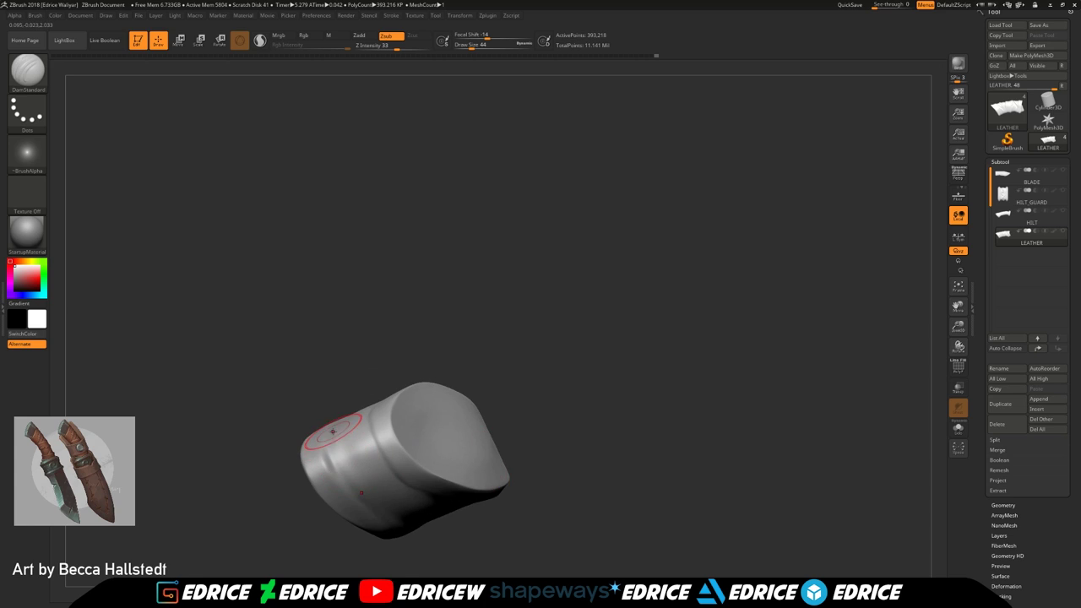
shift+drag(338, 461, 341, 473)
Isolate a leather band near the guard, smooth the creases between its folds and restore the full wrap
drag(365, 361, 442, 386)
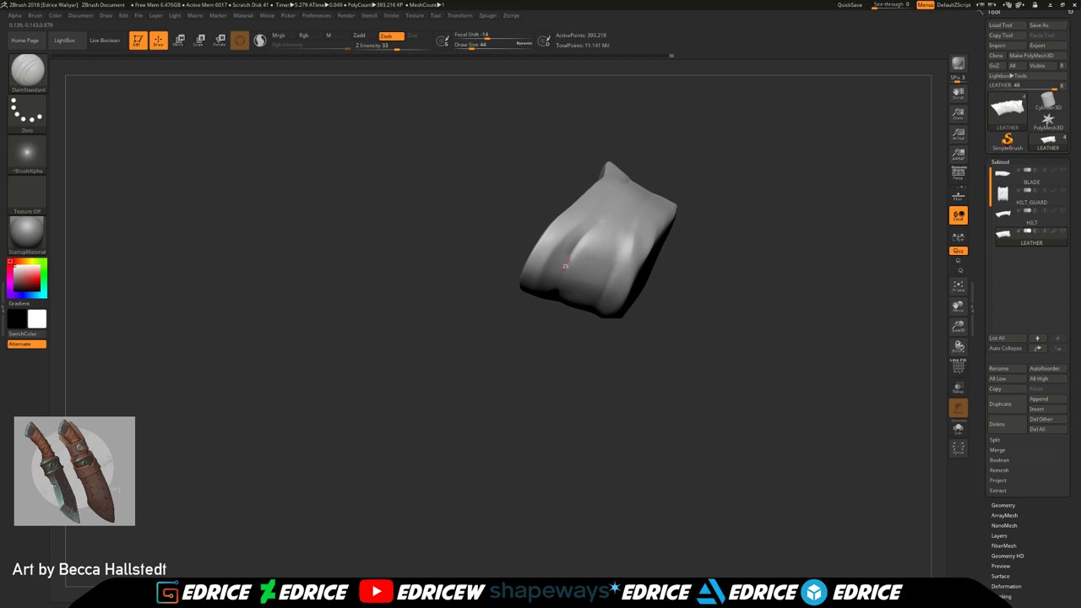
shift+drag(565, 266, 562, 283)
drag(634, 222, 628, 258)
drag(764, 278, 780, 192)
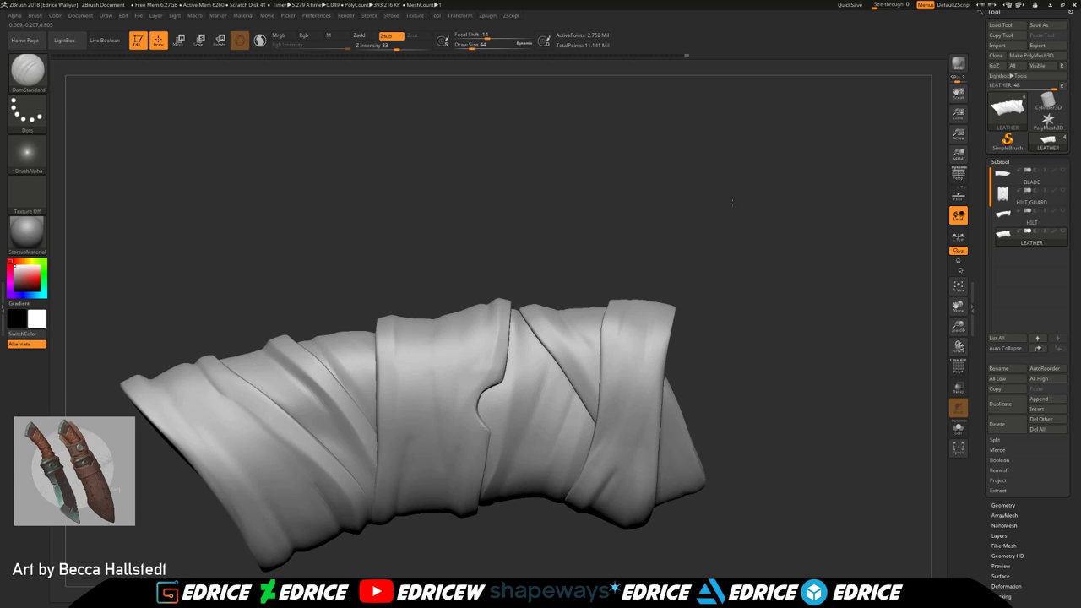
Show all subtools and adjust how the leather wrap fits the hilt using the Move Topological brush
key(b)
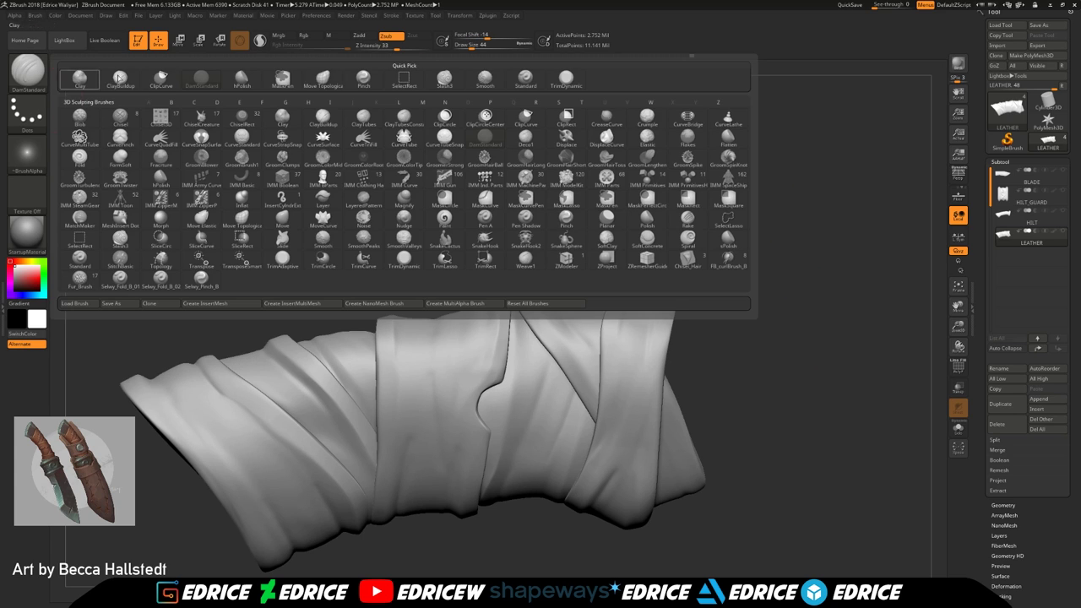
click(324, 81)
mouse_move(601, 284)
mouse_down()
mouse_move(565, 300)
mouse_move(651, 258)
mouse_move(718, 269)
mouse_up()
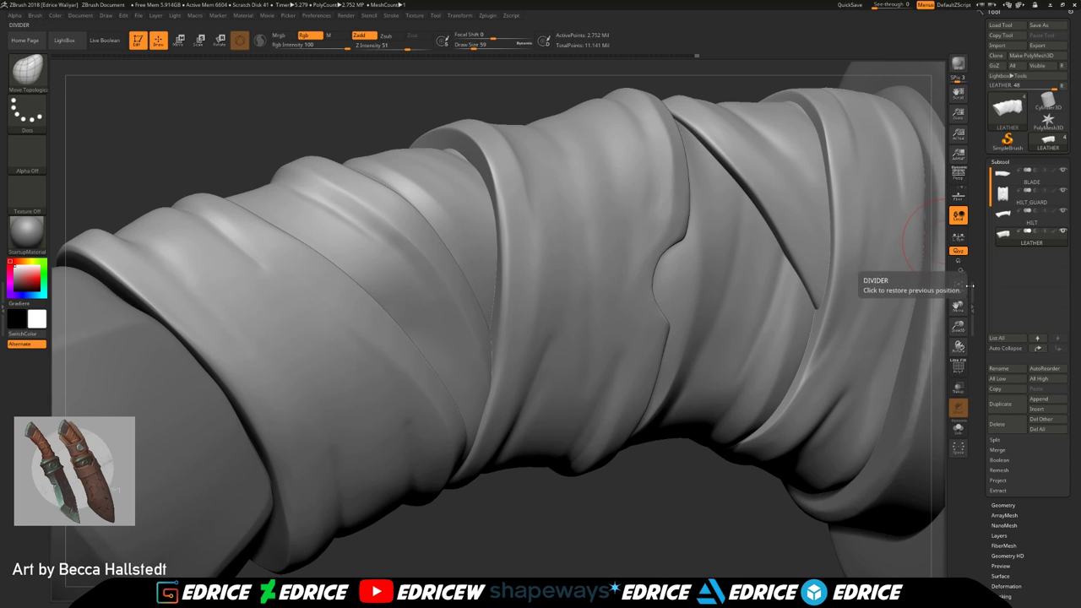
drag(957, 306, 904, 312)
drag(846, 450, 957, 380)
drag(957, 306, 980, 507)
drag(817, 337, 852, 371)
Select the HILT subtool and frame the whole knife in the view
click(1015, 214)
drag(460, 380, 654, 287)
click(957, 288)
click(957, 288)
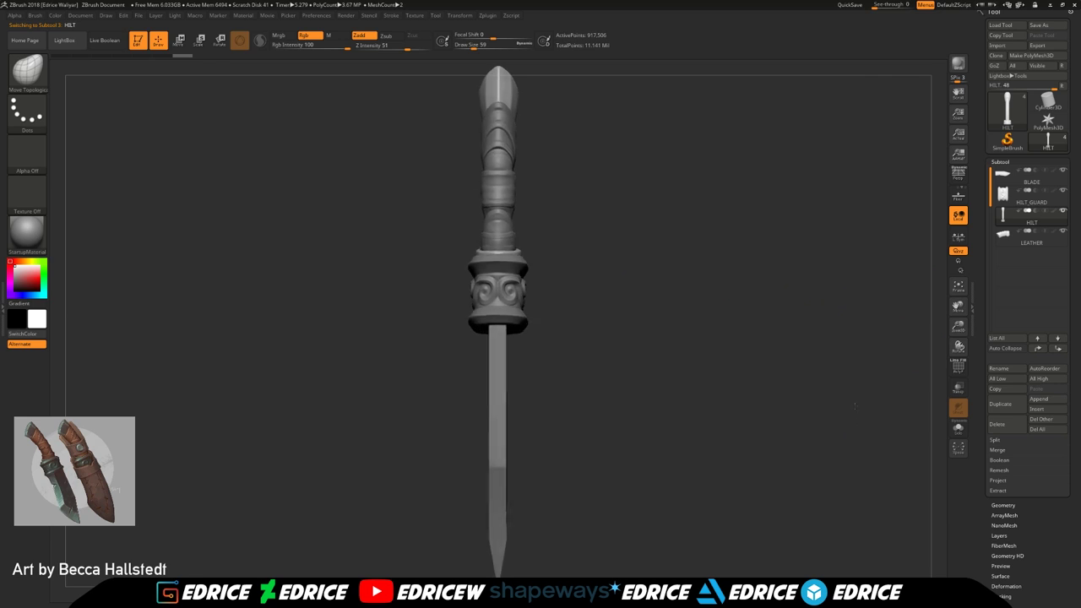
Select the BLADE subtool and isolate it by hiding the other subtools
click(958, 287)
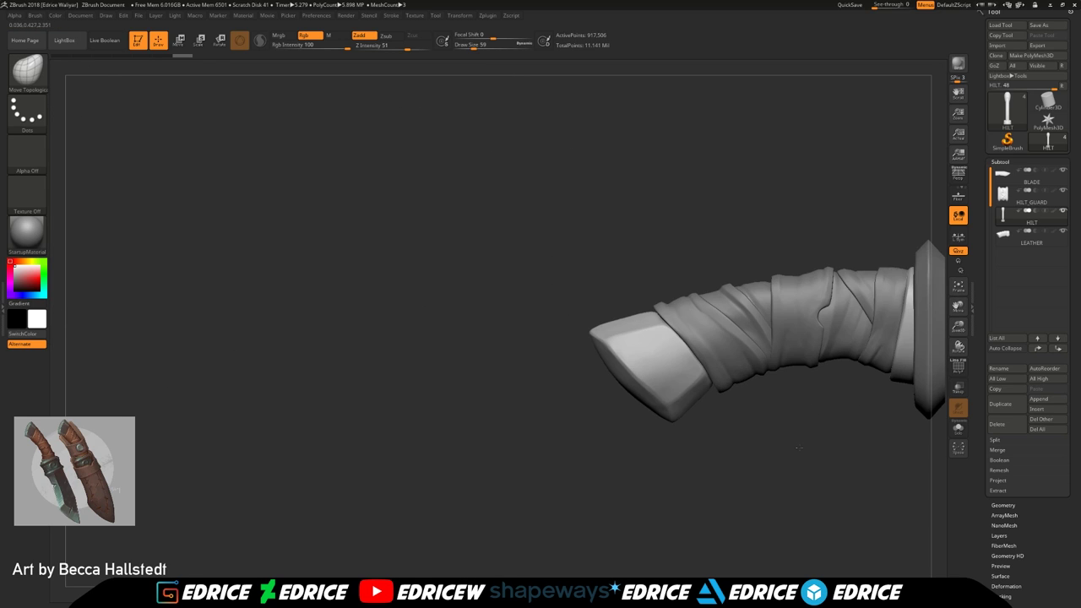
drag(957, 328, 977, 292)
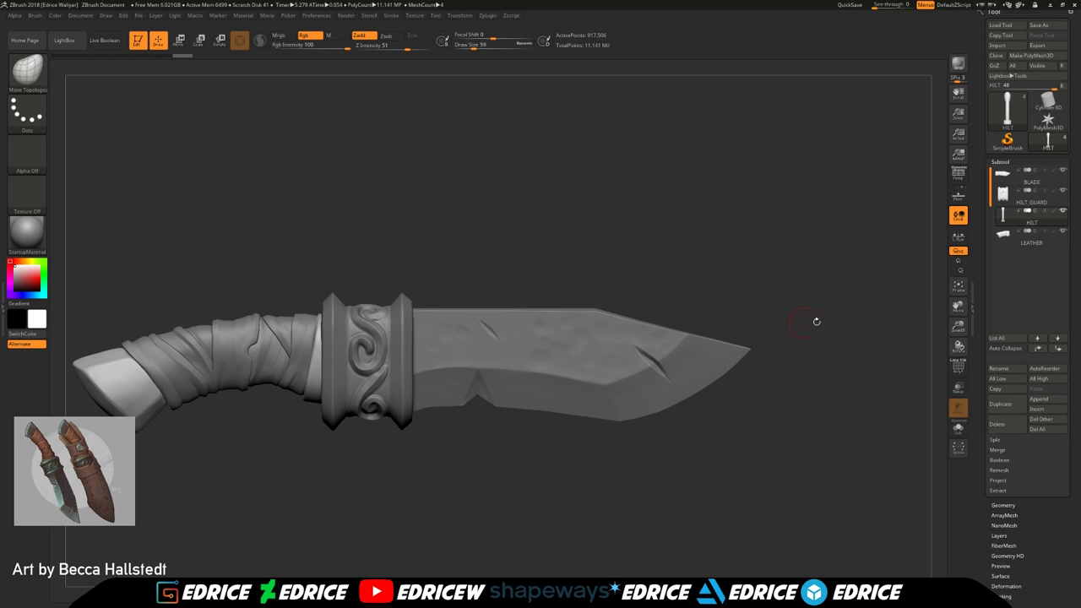
click(1009, 181)
drag(958, 328, 959, 358)
drag(958, 305, 822, 283)
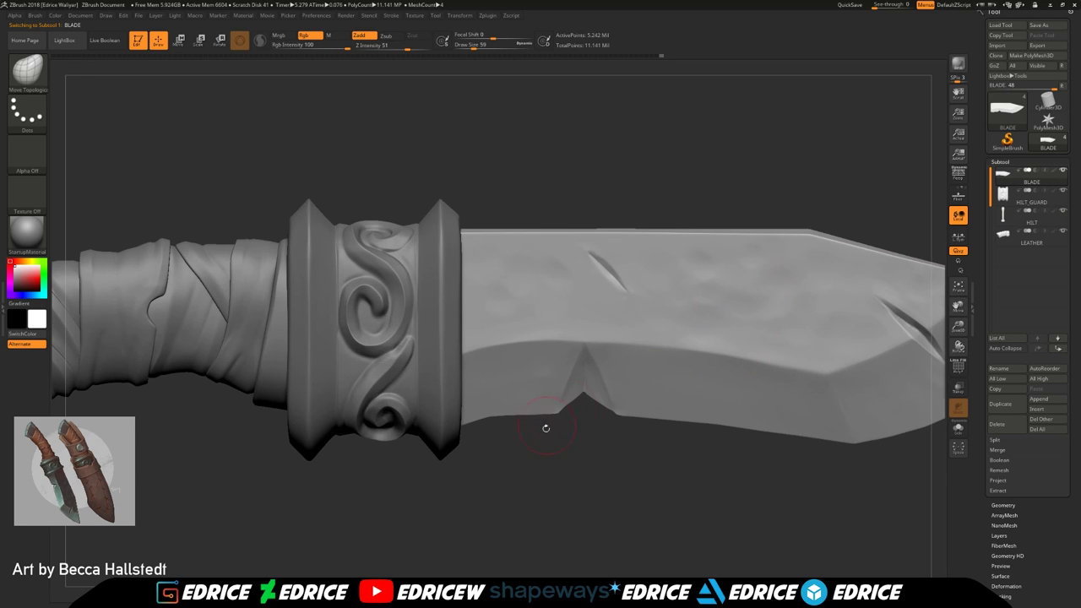
click(1062, 171)
Mask the hilt-side section of the blade up to the middle of the edge notch
ctrl+shift+drag(325, 145, 241, 227)
mouse_move(296, 155)
ctrl+mouse_down()
mouse_move(331, 184)
mouse_move(489, 475)
mouse_move(585, 484)
mouse_move(966, 297)
ctrl+mouse_up()
key(f)
drag(806, 156, 1074, 397)
key(f)
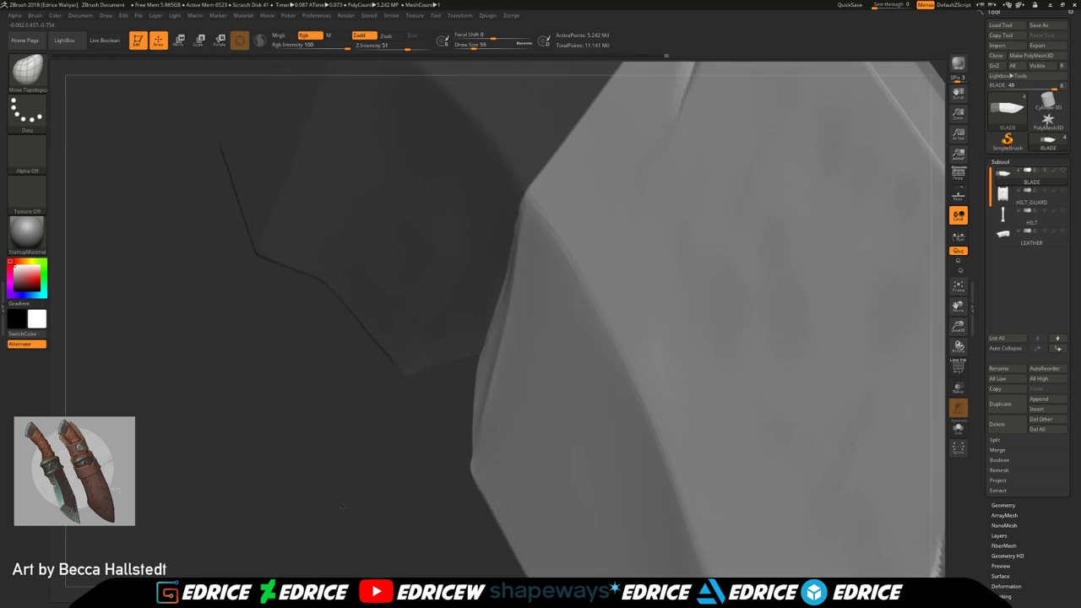
drag(430, 498, 351, 510)
drag(957, 306, 938, 248)
Try to flatten the notch's tip-side facet with a ClipCurve cut and smoothing, and undo the attempt
mouse_move(487, 584)
ctrl+shift+mouse_down()
mouse_move(531, 309)
mouse_move(593, 129)
ctrl+shift+mouse_up()
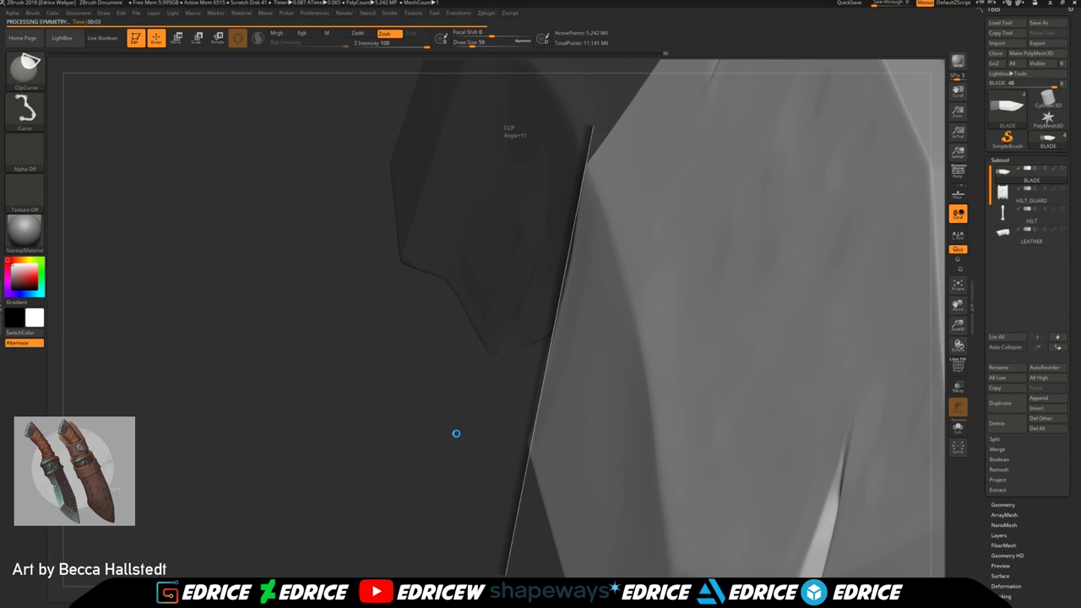
mouse_move(457, 438)
mouse_down()
mouse_move(476, 428)
mouse_move(505, 365)
mouse_move(493, 437)
mouse_up()
mouse_move(222, 345)
shift+mouse_down()
mouse_move(246, 376)
mouse_move(228, 339)
shift+mouse_up()
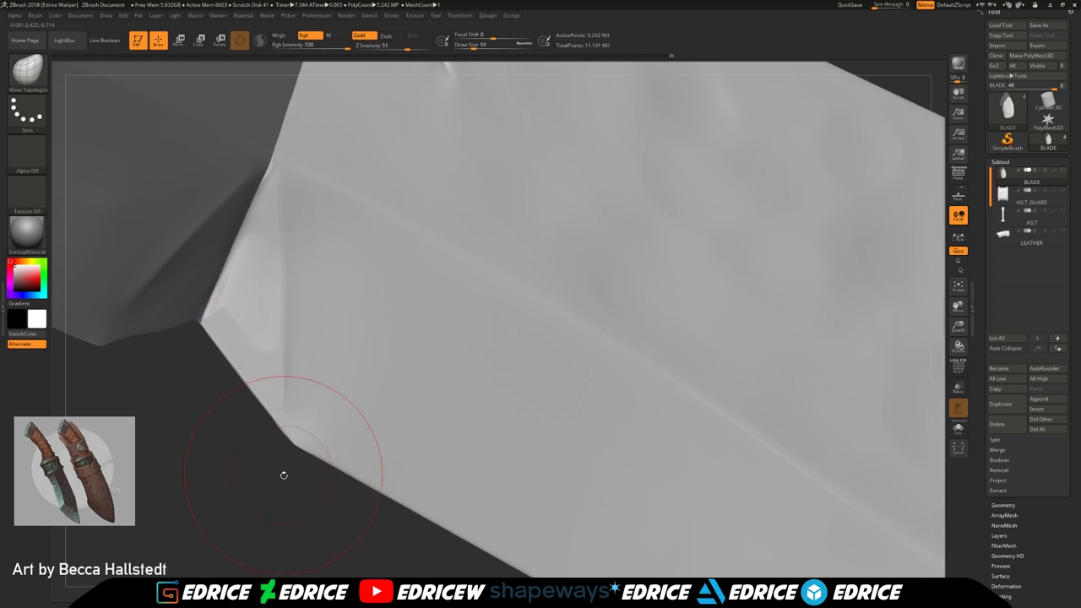
drag(283, 470, 258, 507)
key(ctrl+z)
mouse_move(281, 550)
mouse_down()
mouse_move(239, 540)
mouse_move(296, 540)
mouse_up()
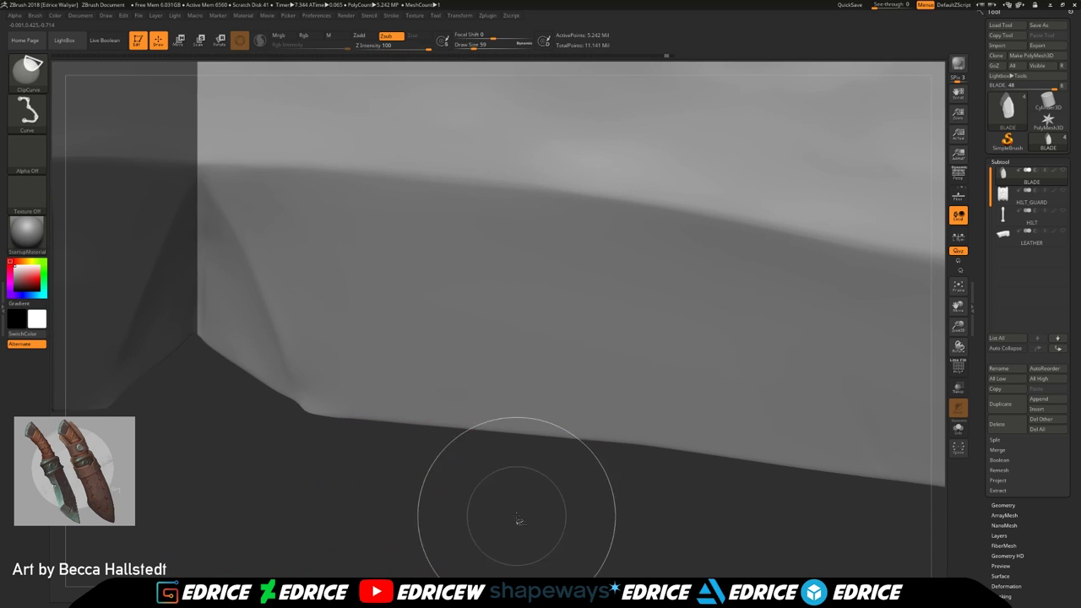
Replace the mask with one covering the tip side of the blade from the middle of the notch
click(957, 287)
ctrl+drag(917, 338, 925, 358)
drag(961, 310, 1013, 328)
ctrl+drag(872, 158, 332, 529)
drag(453, 519, 960, 368)
drag(957, 307, 1047, 294)
mouse_move(456, 456)
mouse_down()
mouse_move(549, 439)
mouse_move(500, 430)
mouse_move(494, 441)
mouse_up()
Flatten the notch's unmasked hilt-side facet using the hPolish brush at draw size 31
click(30, 75)
click(240, 79)
click(469, 45)
drag(507, 342, 500, 331)
drag(537, 246, 513, 306)
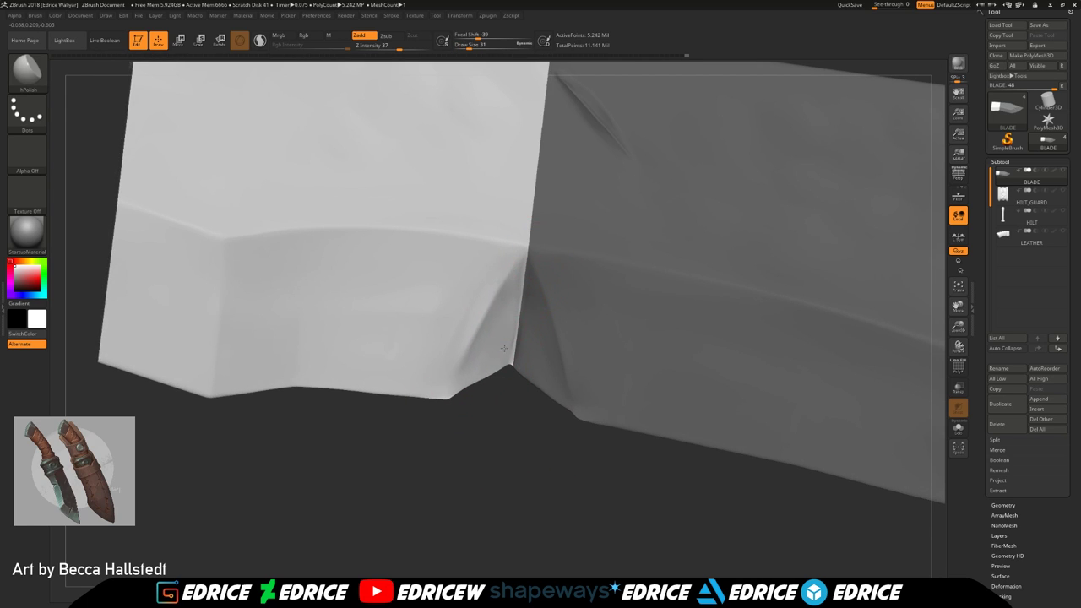
mouse_move(448, 440)
mouse_down()
mouse_move(487, 426)
mouse_move(455, 437)
mouse_move(465, 430)
mouse_up()
Refine the notch's hilt-side facet with the Pinch brush at draw size 13, and smooth its central crease with the mask cleared
click(36, 74)
click(365, 81)
drag(469, 45, 464, 45)
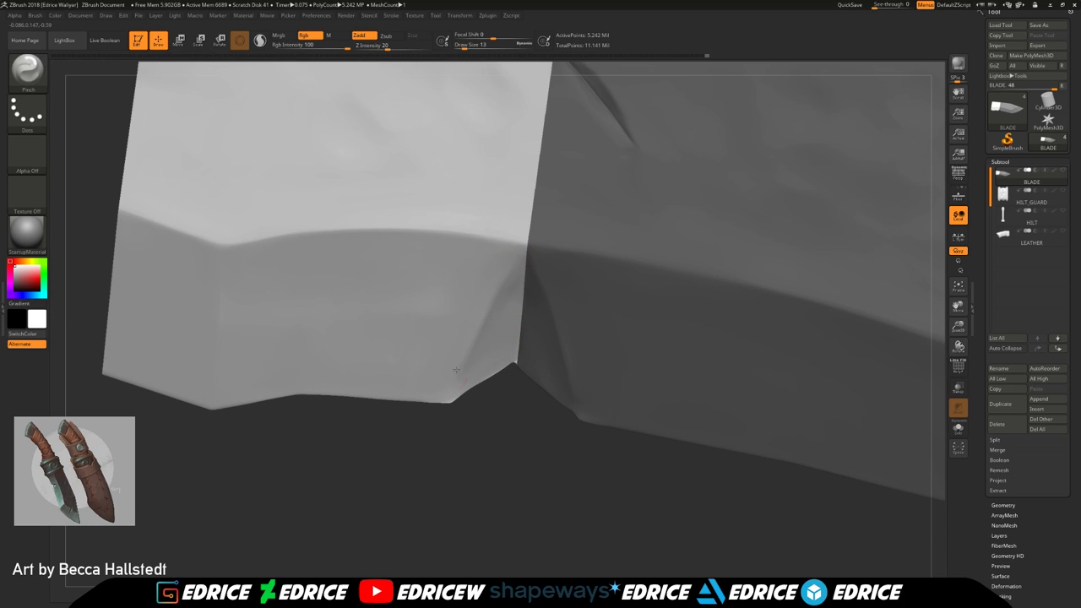
drag(442, 425, 477, 416)
shift+drag(481, 361, 493, 313)
mouse_move(482, 422)
mouse_down()
mouse_move(500, 413)
mouse_move(572, 451)
mouse_move(570, 437)
mouse_up()
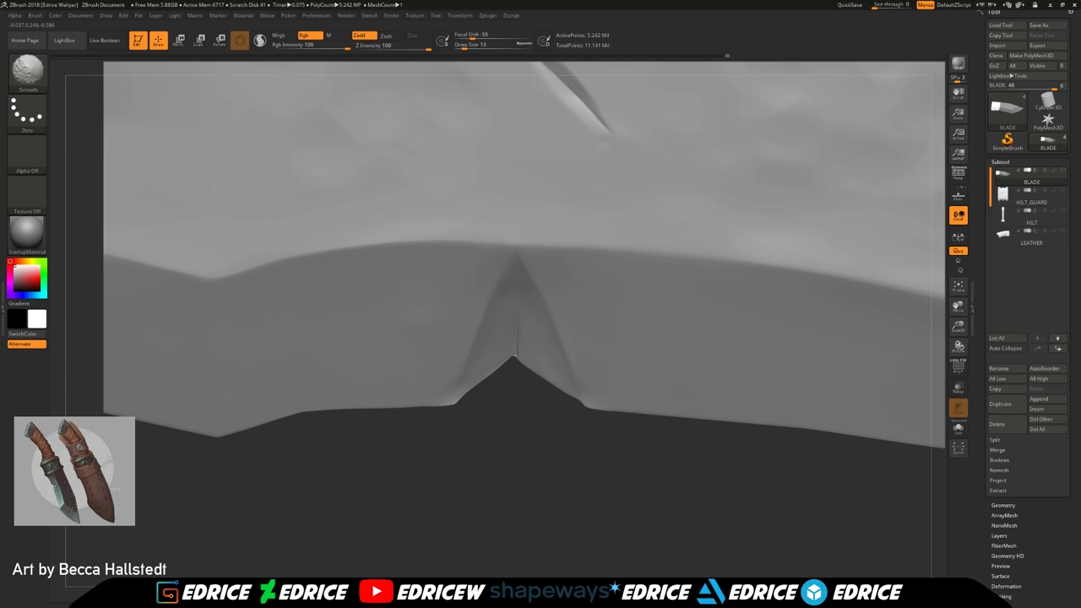
shift+drag(517, 342, 518, 353)
Mask the hilt side of the blade up to the middle of the notch, leaving the tip-side facet editable
drag(958, 328, 957, 363)
shift+drag(957, 347, 945, 338)
ctrl+drag(213, 114, 501, 531)
Flatten the notch's tip-side facet with the hPolish brush at draw size 22 and clear the mask
click(28, 73)
click(401, 78)
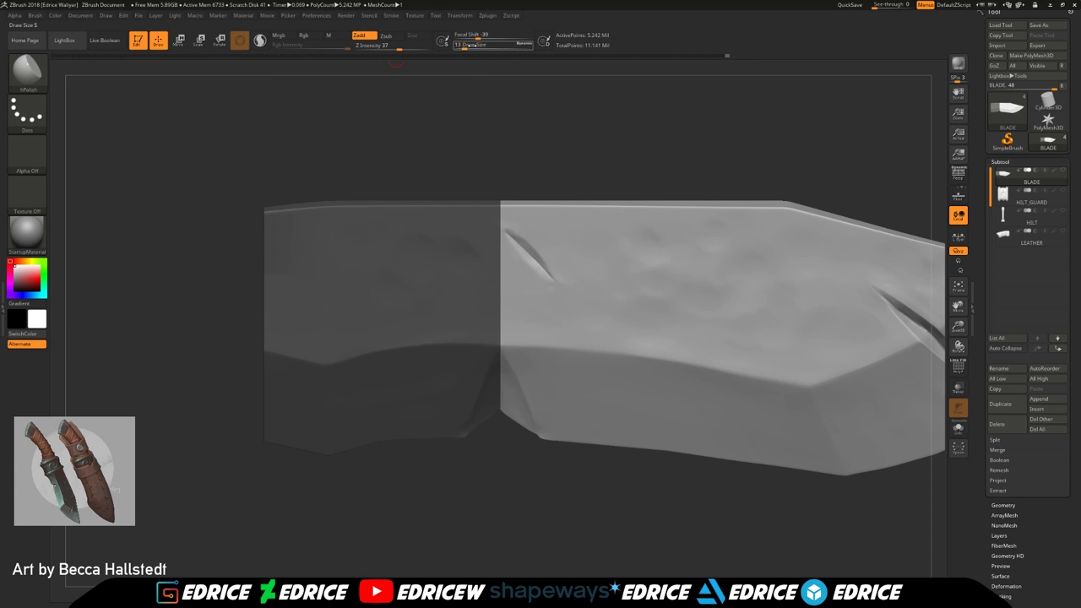
drag(957, 327, 947, 349)
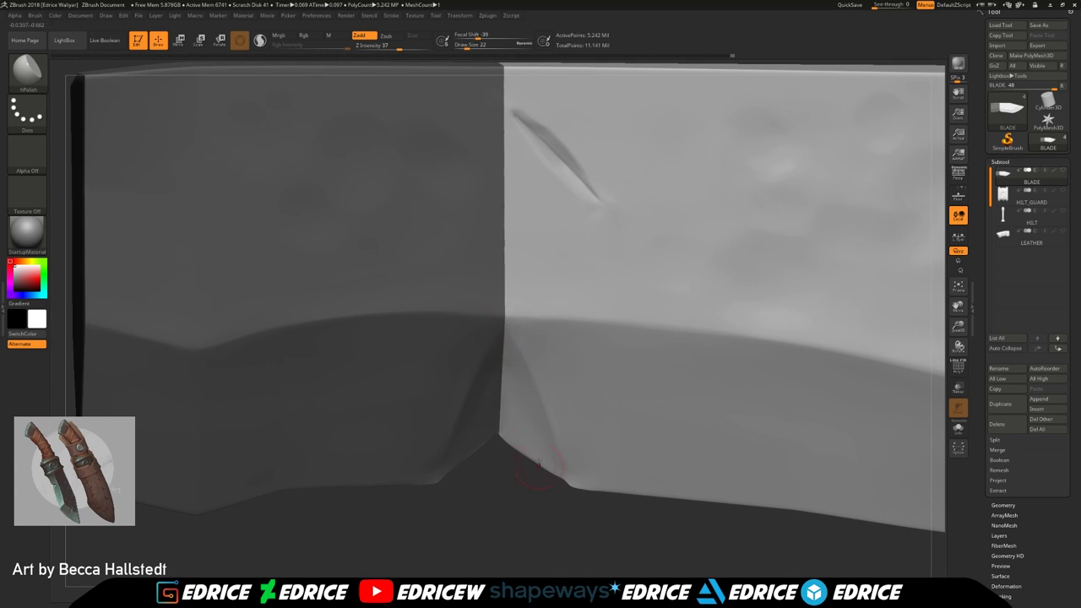
drag(561, 495, 557, 463)
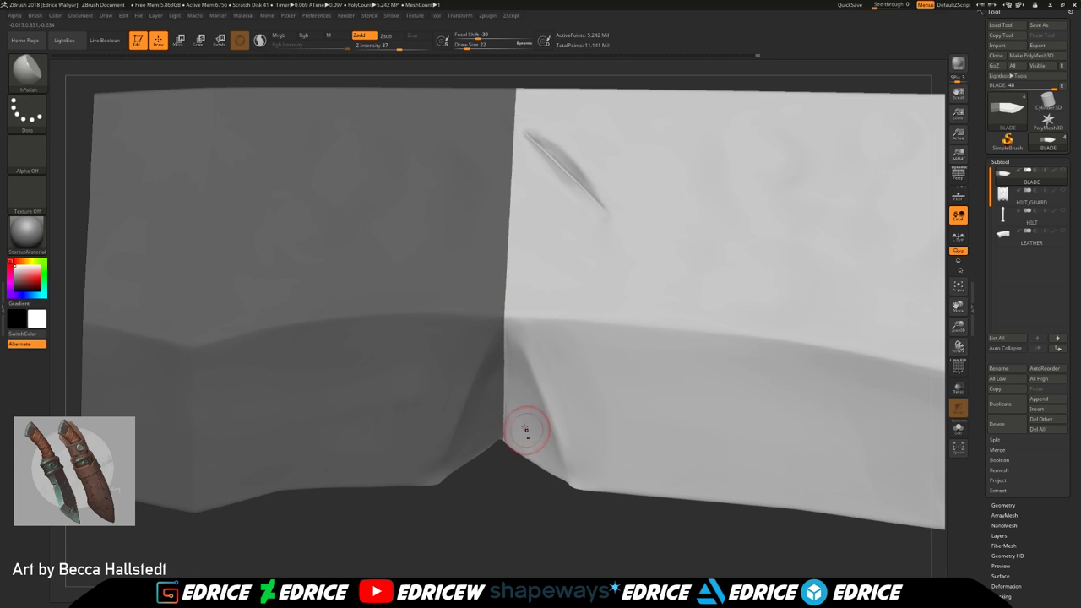
drag(535, 427, 540, 439)
drag(560, 505, 601, 552)
drag(624, 532, 646, 553)
Drop the blade to subdivision levels 3 and 4 with the Move Topological brush, and return to the highest level
click(1003, 505)
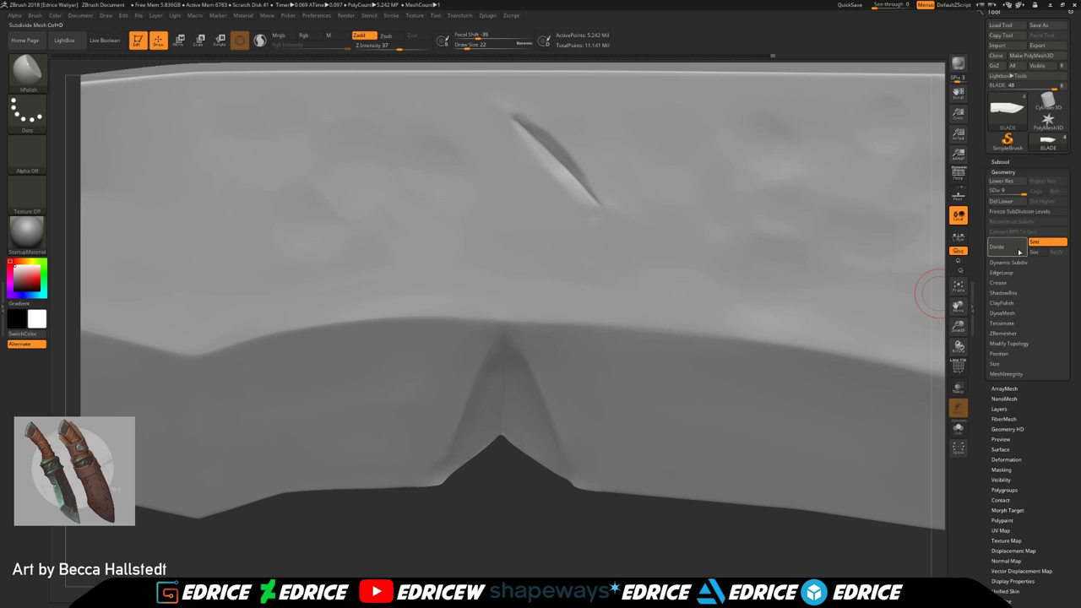
click(999, 192)
key(b)
key(m)
key(t)
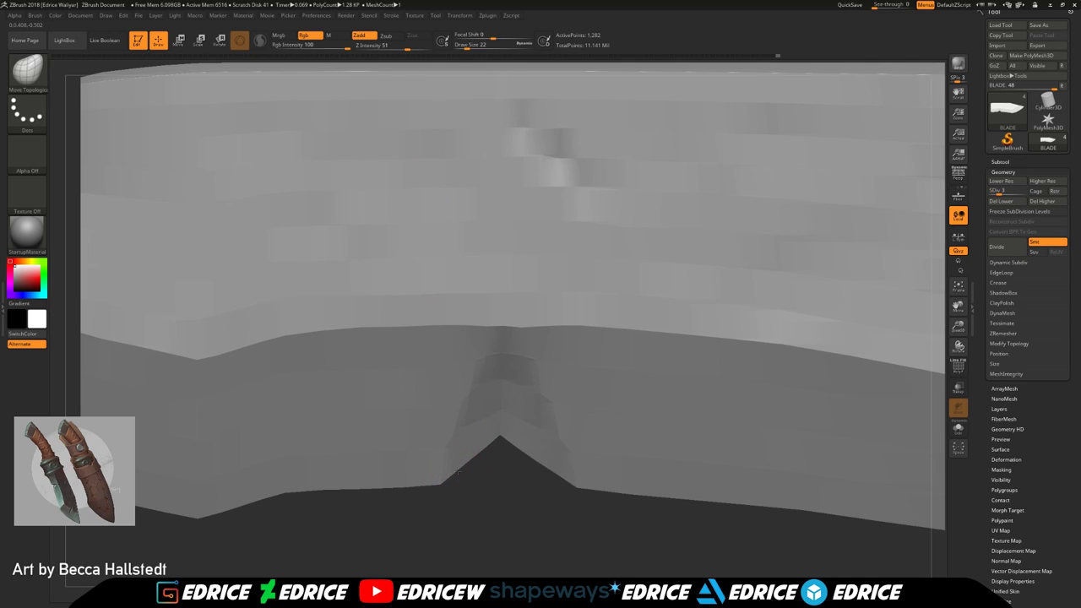
click(1003, 193)
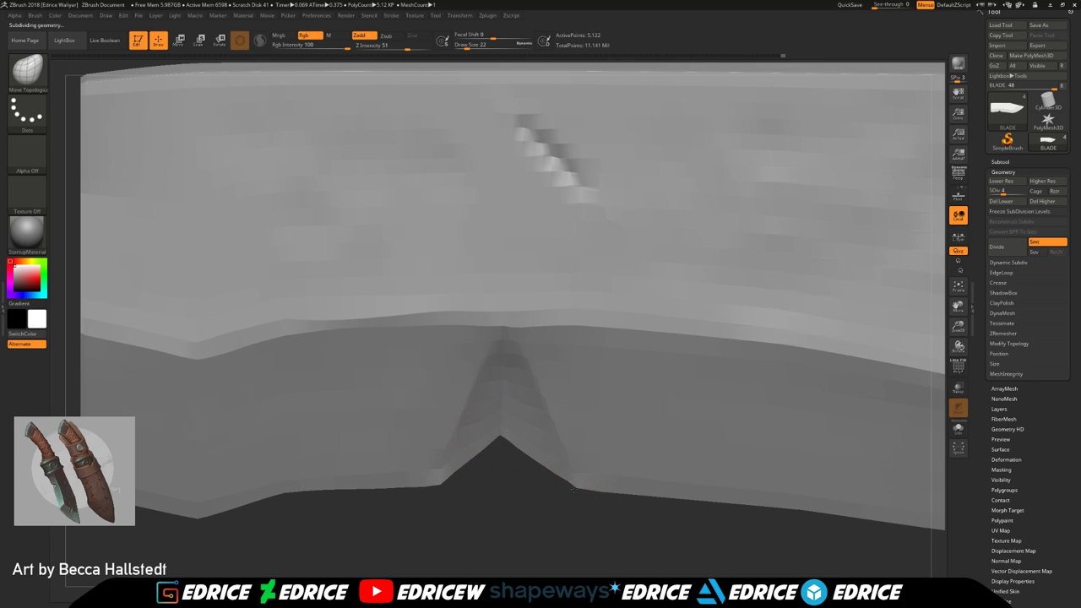
key(d)
key(d)
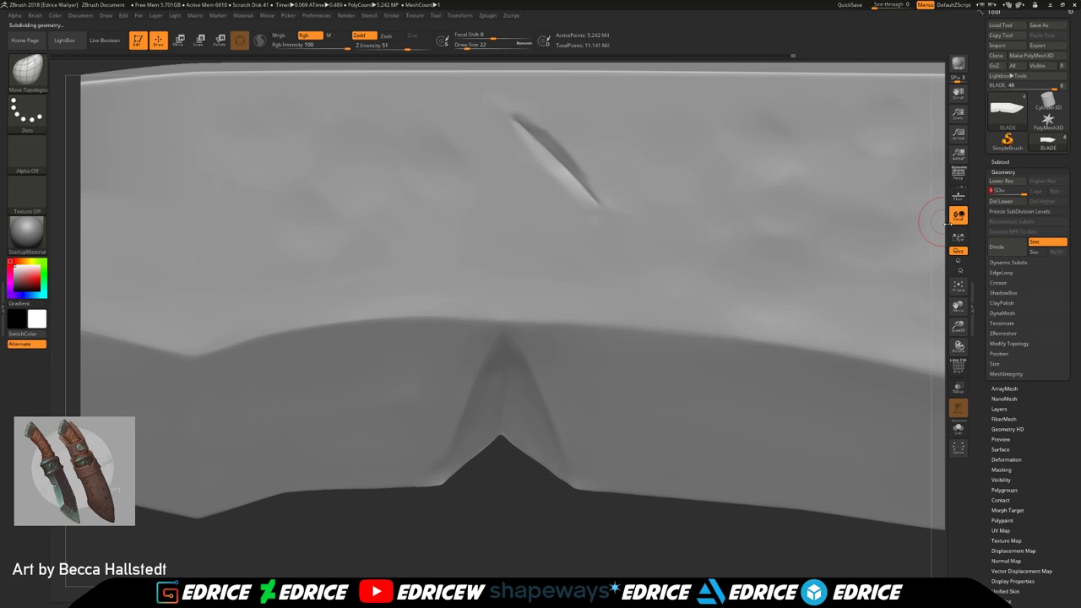
Cut the notch's outline into a clean, sharp V with a two-segment ClipCurve through its apex
alt+right_drag(910, 358, 852, 241)
mouse_move(670, 533)
ctrl+shift+mouse_down()
mouse_move(523, 379)
mouse_move(537, 379)
mouse_move(460, 331)
mouse_move(456, 350)
mouse_move(449, 320)
mouse_move(308, 425)
ctrl+shift+mouse_up()
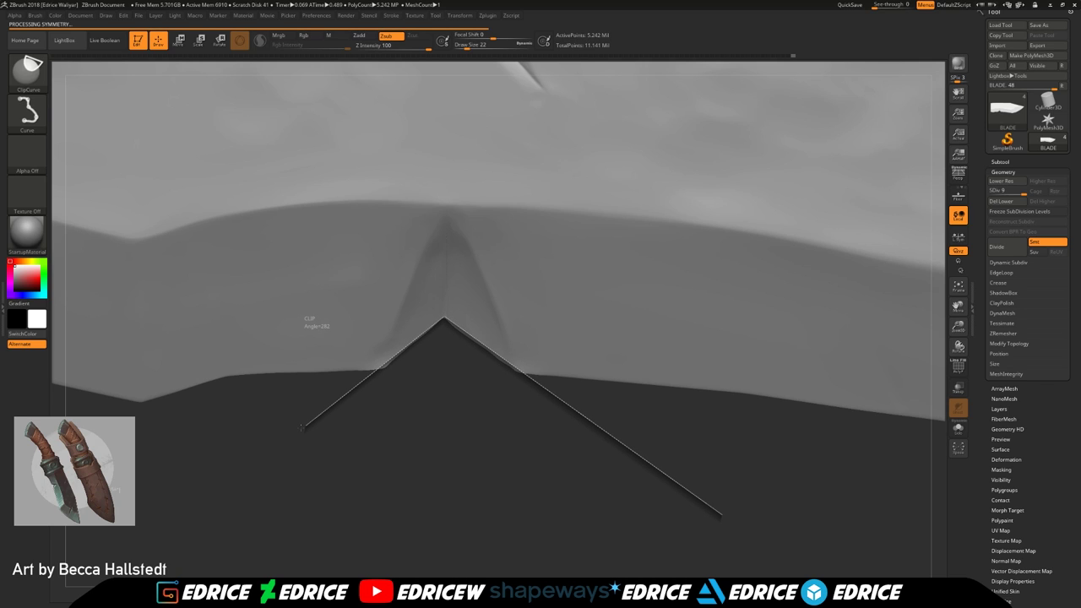
mouse_move(659, 448)
mouse_down()
mouse_move(663, 470)
mouse_move(627, 366)
mouse_move(591, 380)
mouse_move(660, 410)
mouse_move(662, 466)
mouse_up()
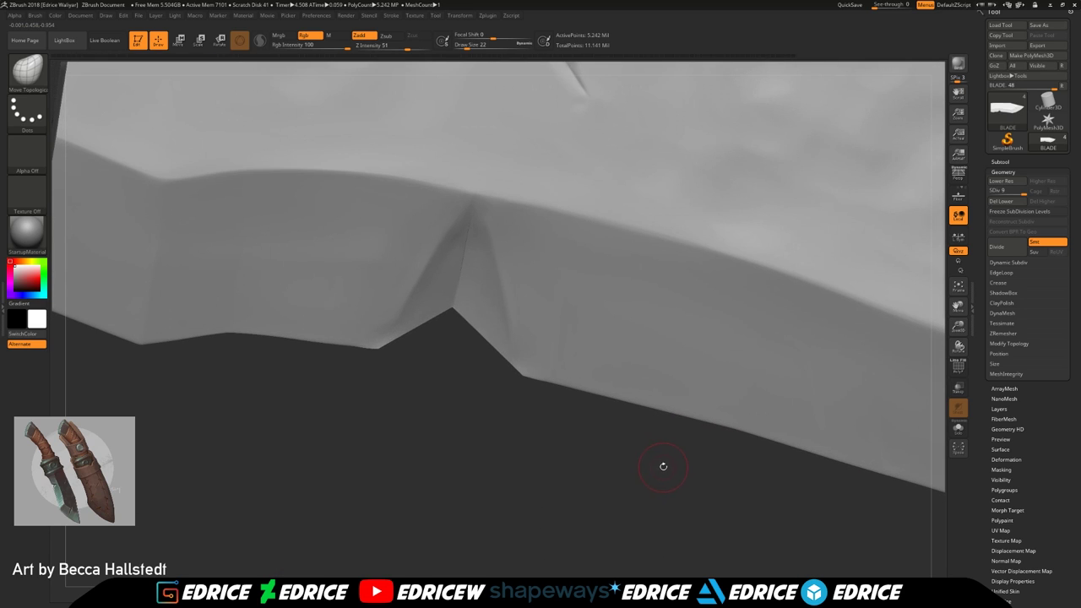
click(959, 291)
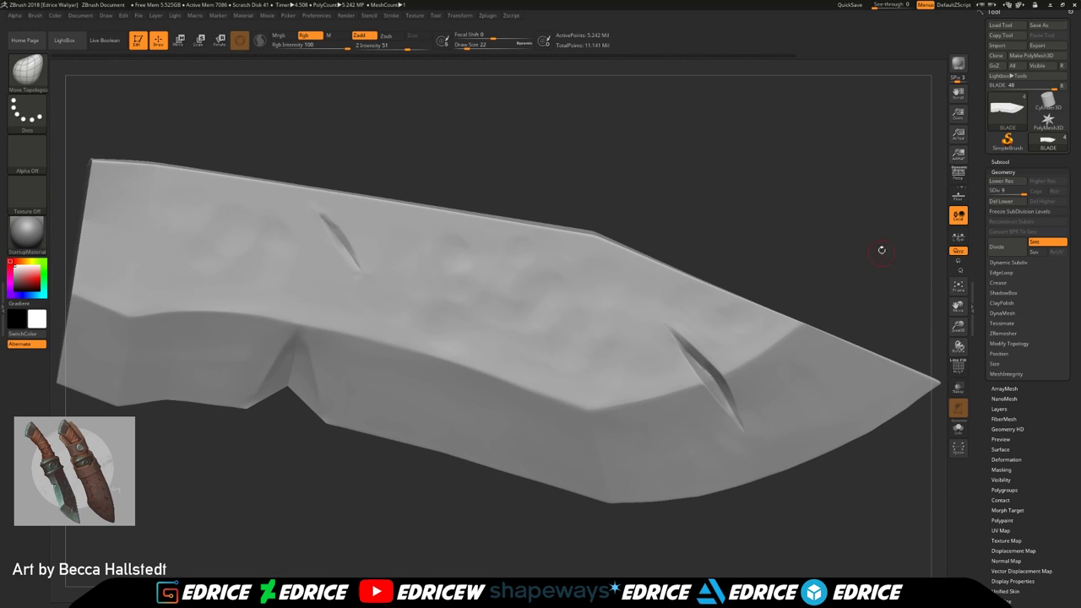
Soften the notch's outer corners and inner facets on the blade's edge with the Smooth brush
drag(880, 256, 885, 245)
drag(960, 328, 845, 329)
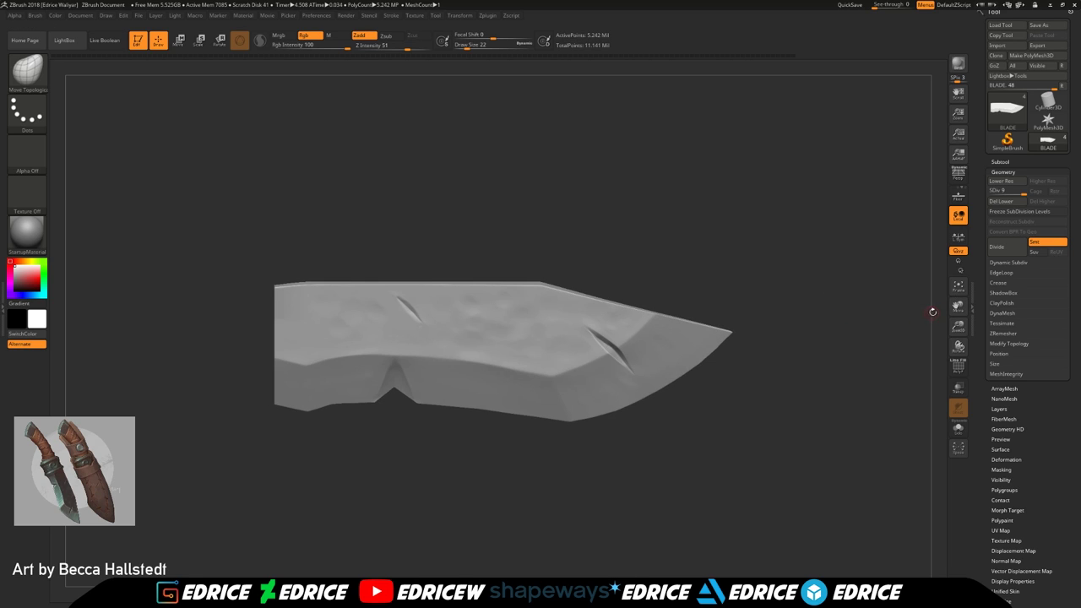
drag(958, 327, 945, 351)
mouse_move(866, 376)
mouse_down()
mouse_move(853, 391)
mouse_move(836, 358)
mouse_up()
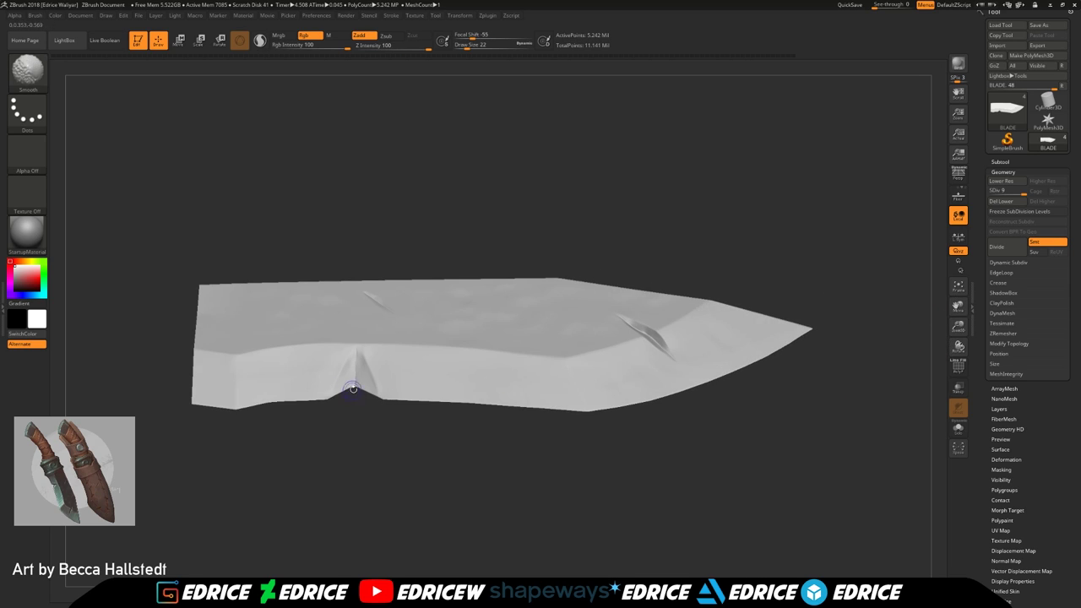
drag(382, 408, 388, 346)
drag(396, 460, 402, 396)
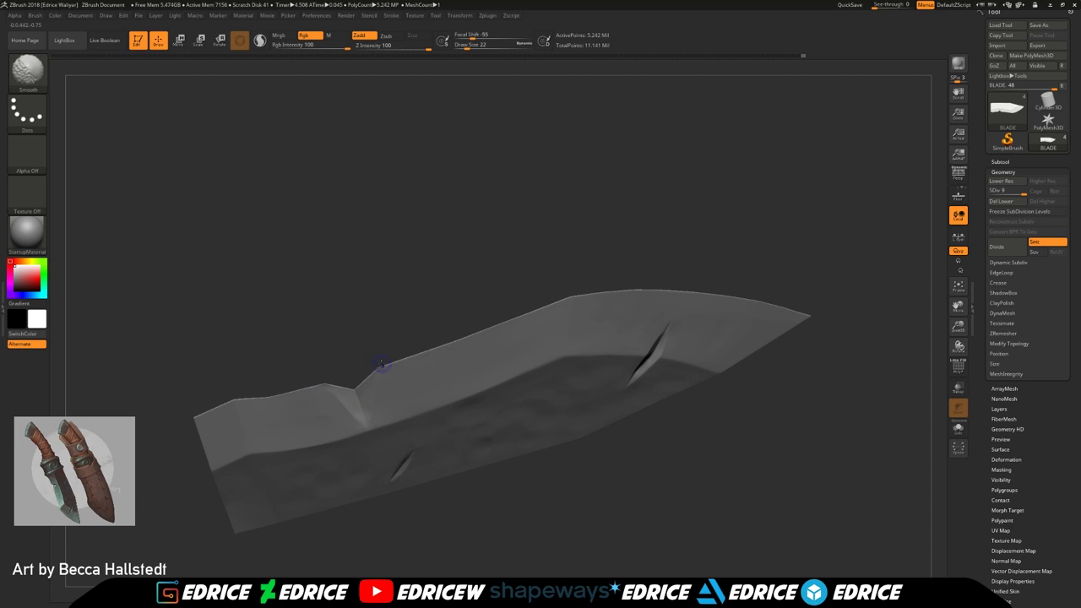
shift+drag(454, 277, 880, 292)
click(958, 288)
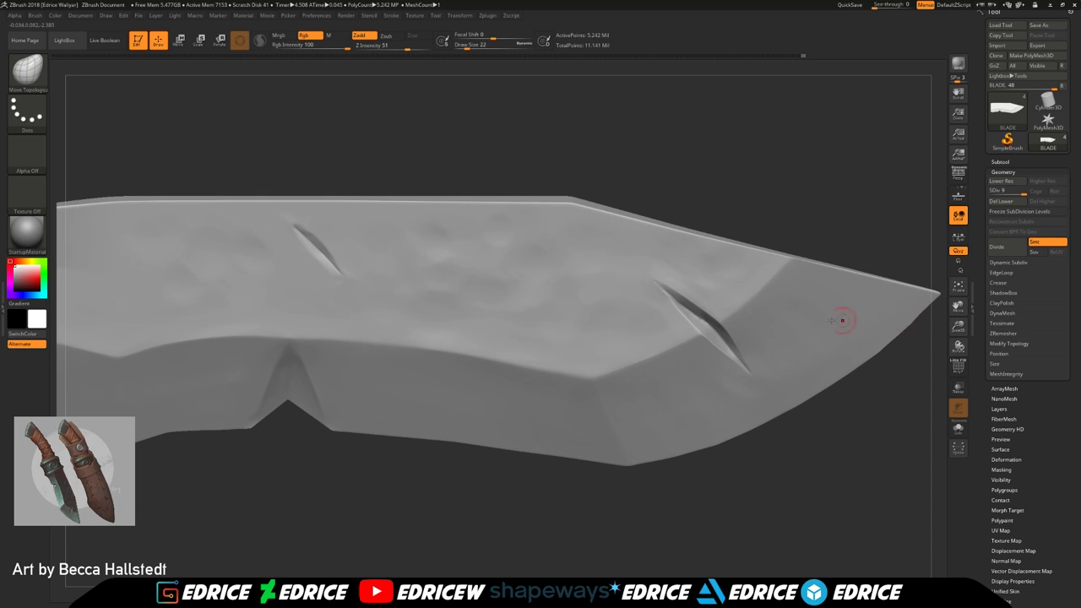
shift+drag(292, 378, 290, 360)
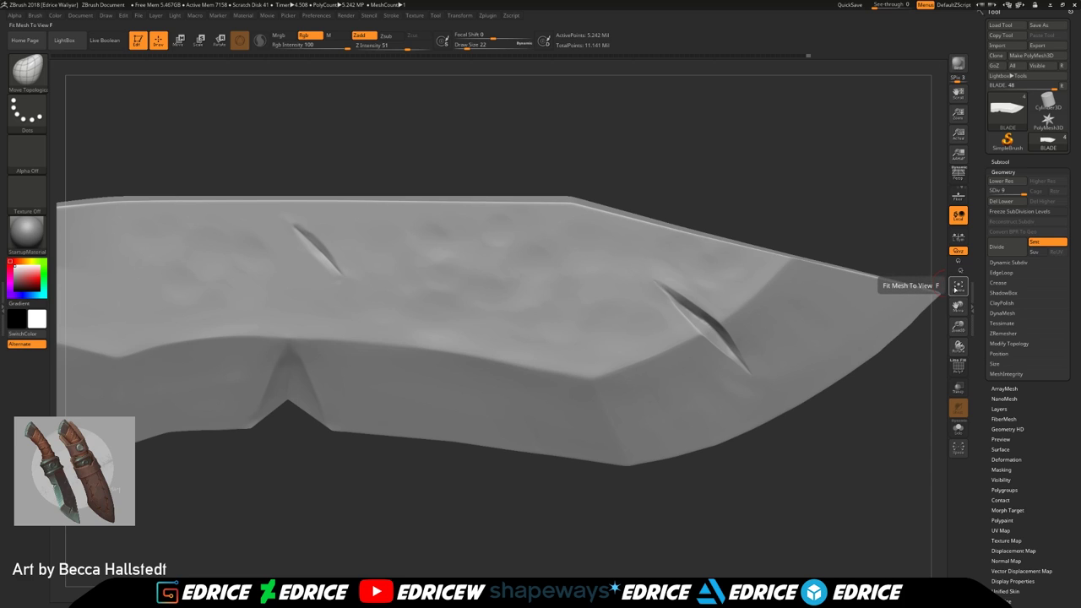
Show all the subtools again and frame the whole knife
click(1001, 162)
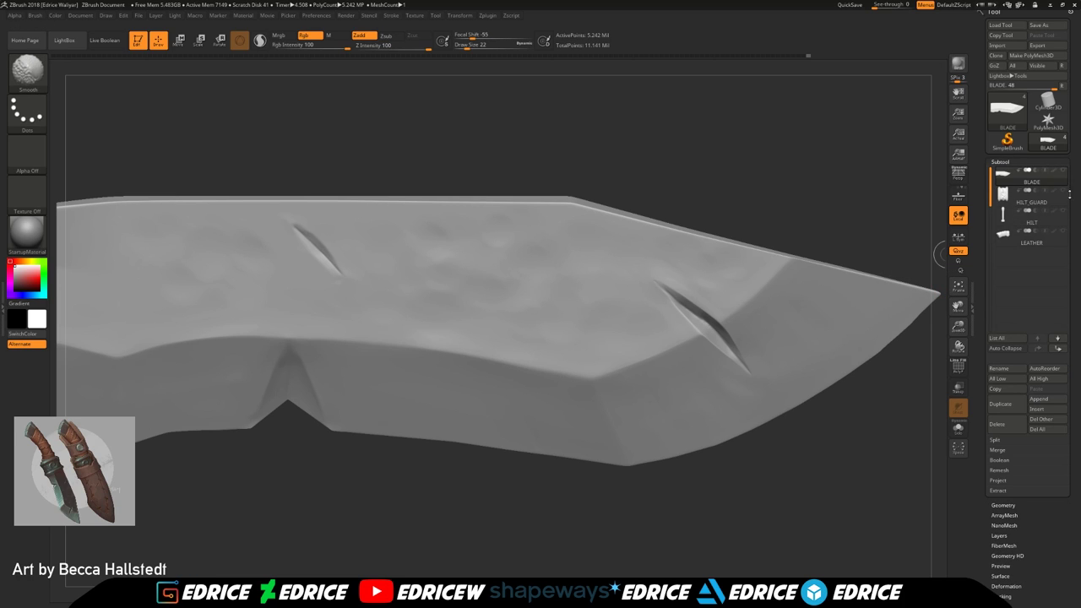
click(1063, 170)
mouse_move(958, 326)
mouse_down()
mouse_move(957, 287)
mouse_move(966, 318)
mouse_up()
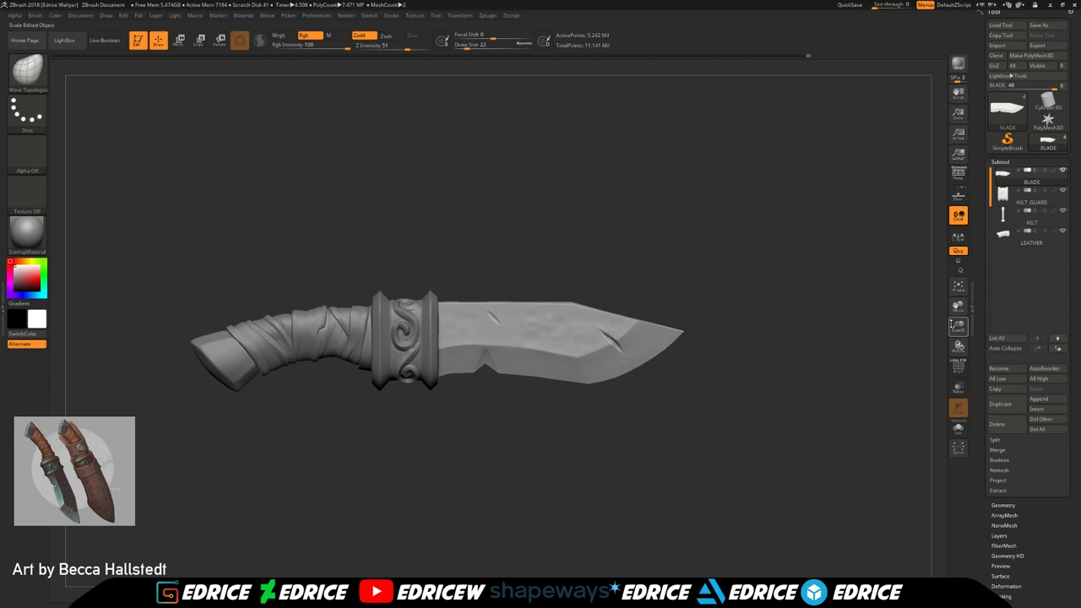